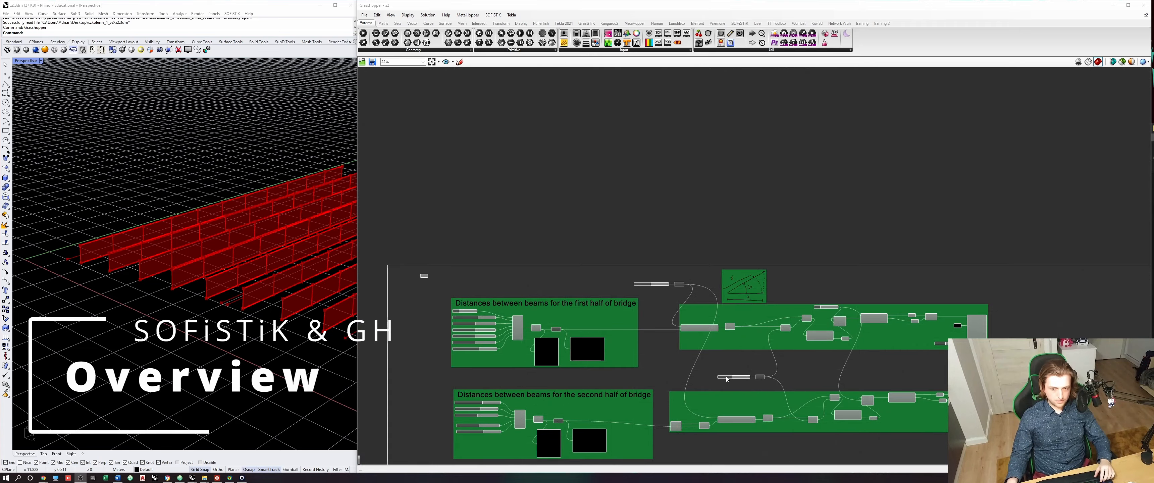
- Examine the existing bridge beams in the Perspective view together with the beam layout groups in the definition
right_click_drag(725, 377, 730, 305)
right_click_drag(244, 291, 206, 330)
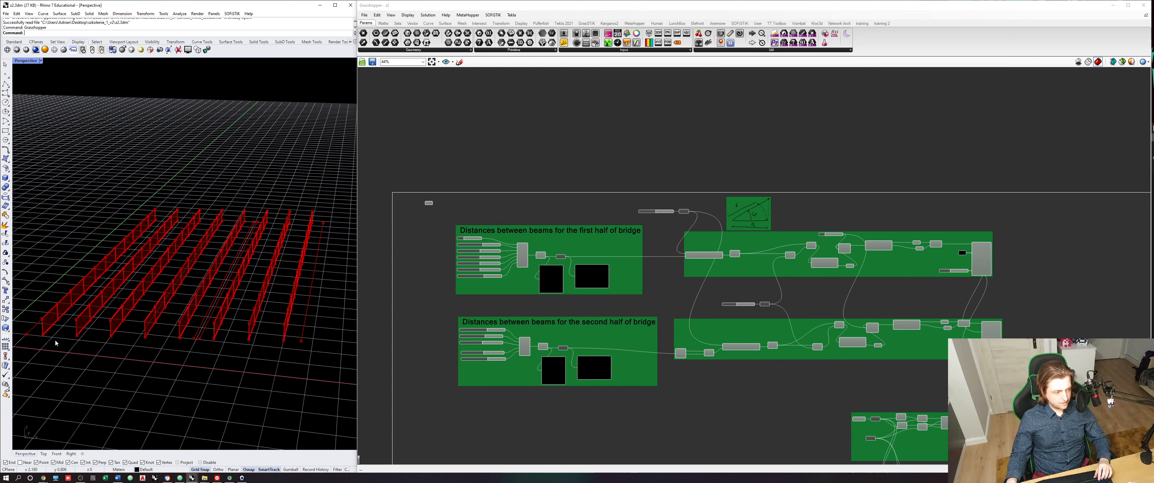
right_click_drag(250, 337, 86, 292)
scroll(57, 302, "up", 2)
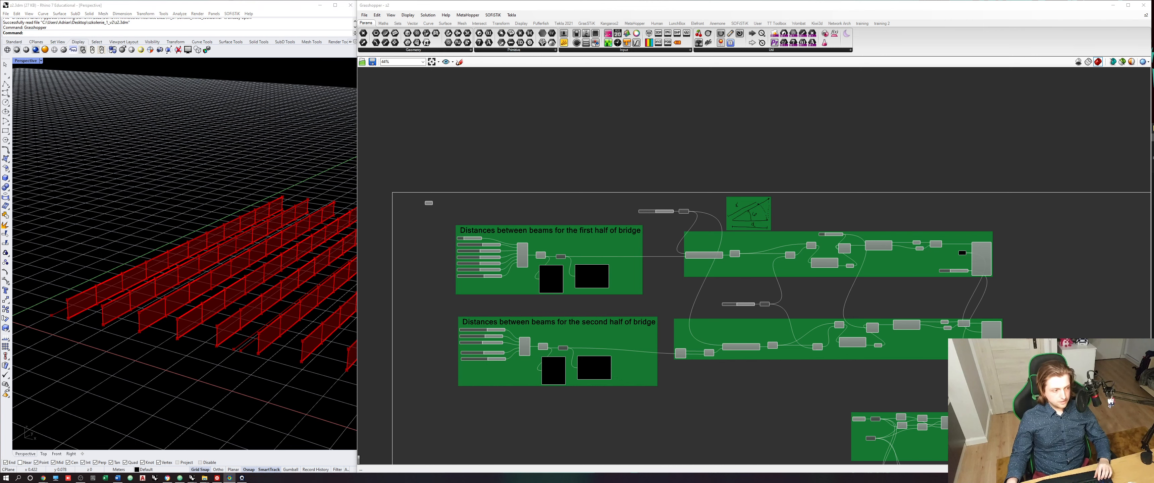
- Switch to SOFiSTiK System Visualisation and examine the finished bridge model's deck slab and beams from above and below
left_click(229, 478)
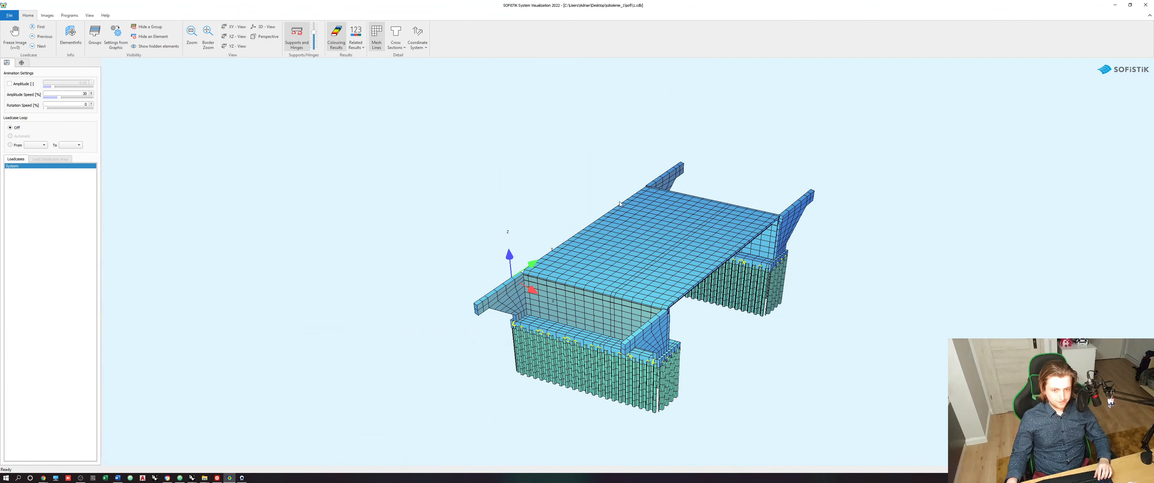
middle_click_drag(636, 296, 584, 251)
scroll(582, 264, "up", 1)
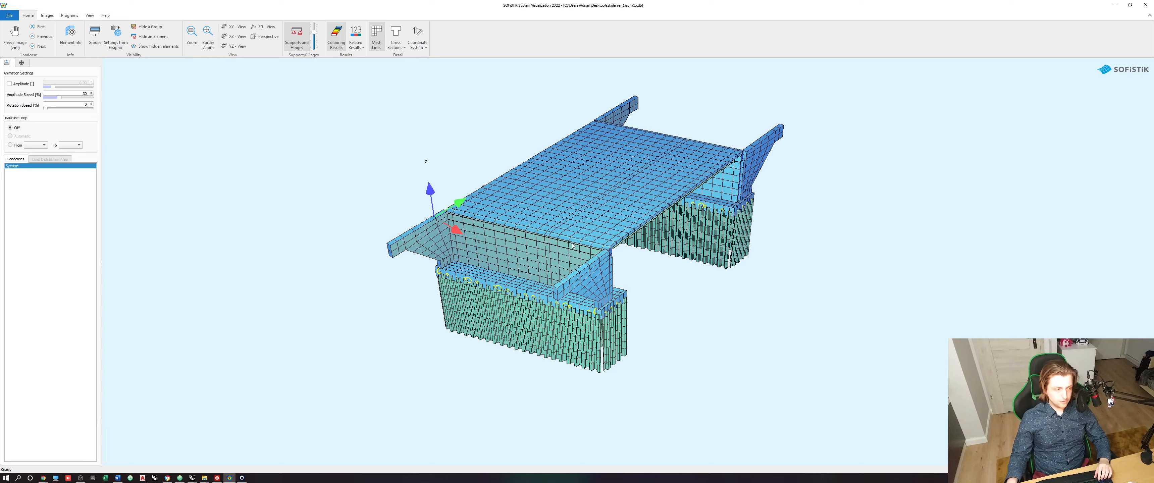
scroll(573, 246, "up", 2)
left_click_drag(531, 306, 526, 288)
left_click_drag(555, 320, 525, 248)
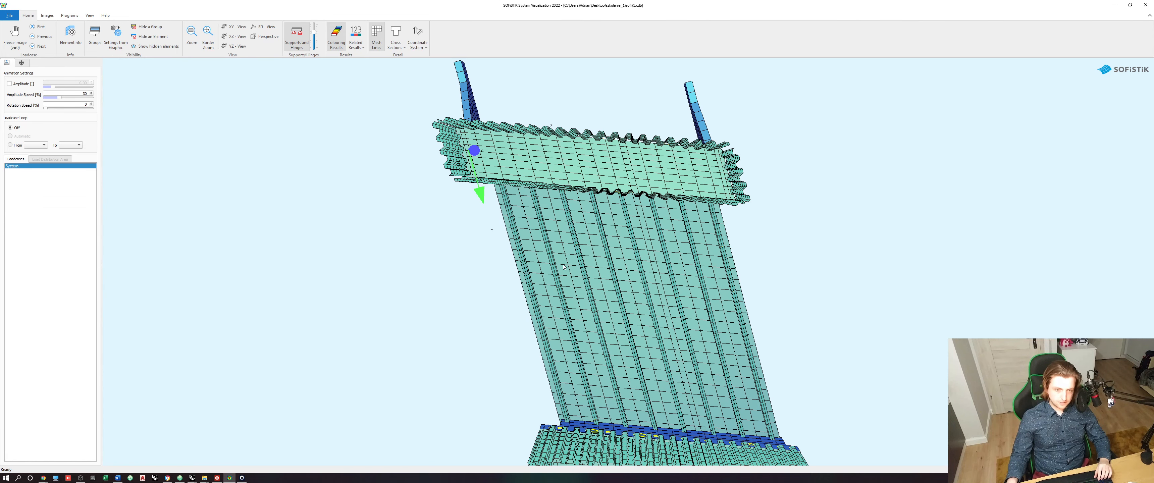
left_click_drag(614, 269, 599, 280)
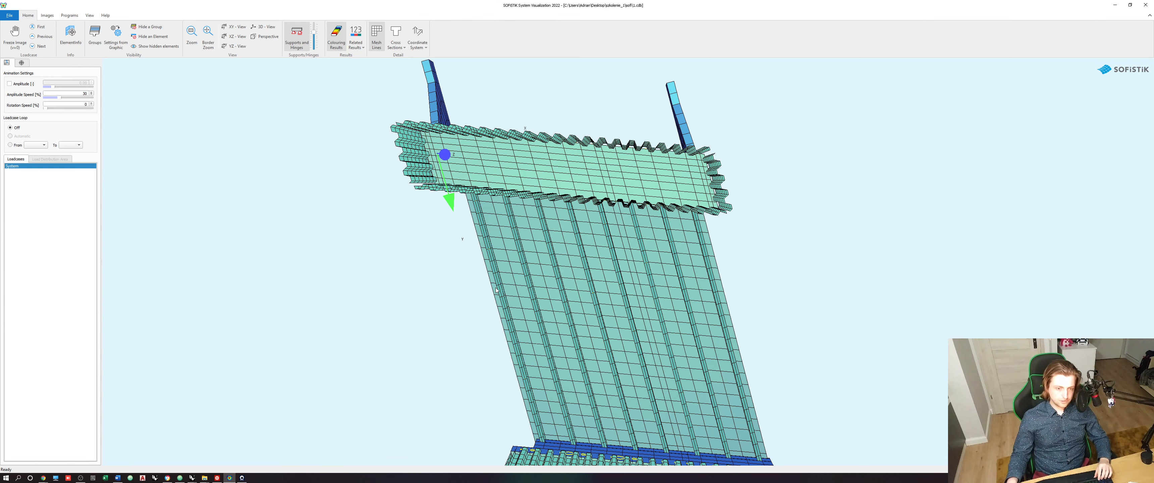
scroll(496, 290, "up", 5)
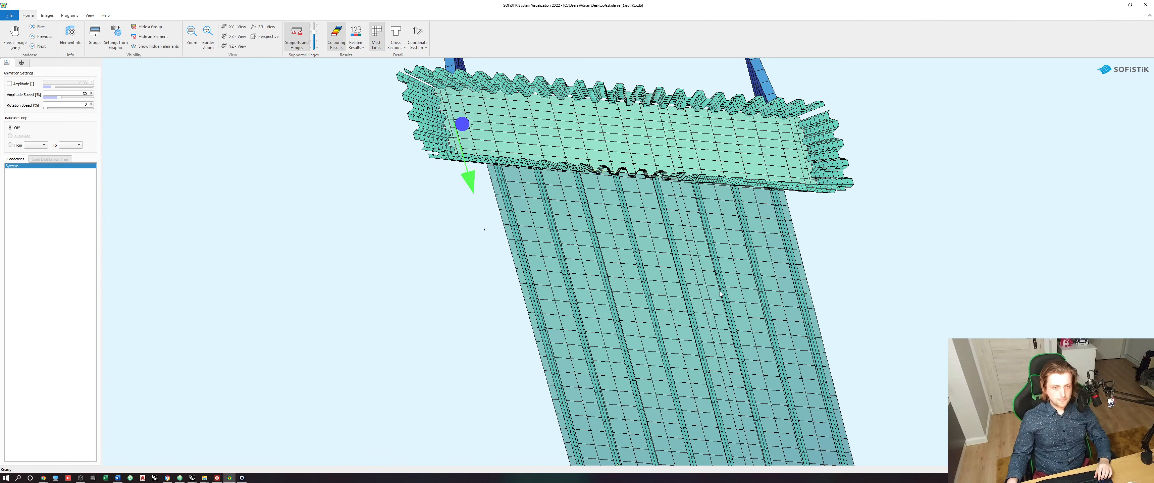
middle_click_drag(709, 304, 702, 274)
scroll(696, 262, "up", 5)
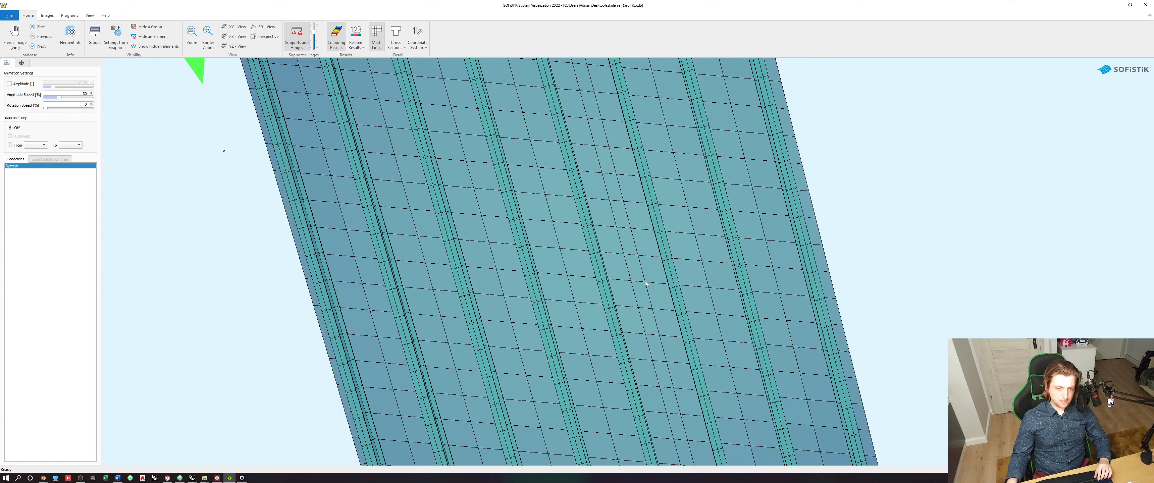
scroll(613, 230, "down", 8)
left_click_drag(612, 230, 625, 284)
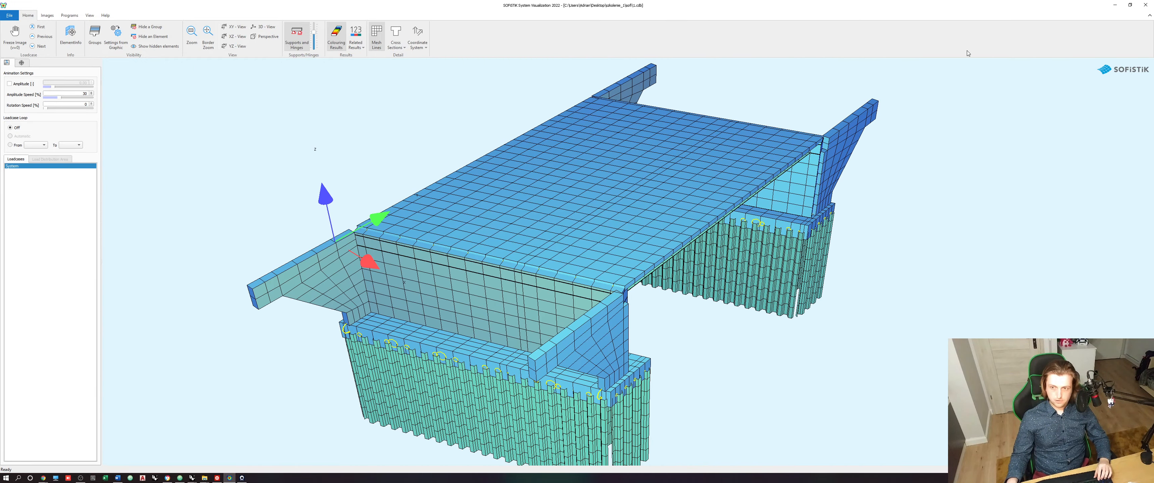
- Return to Rhino and Grasshopper and examine which beam end points the two Addition components of the first bridge half produce
left_click(1115, 5)
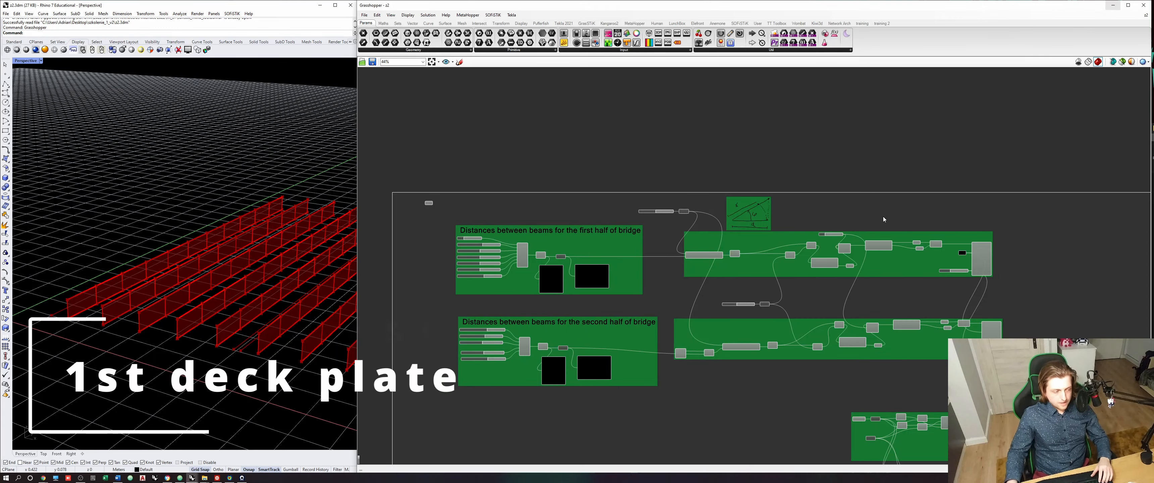
right_click_drag(890, 254, 812, 215)
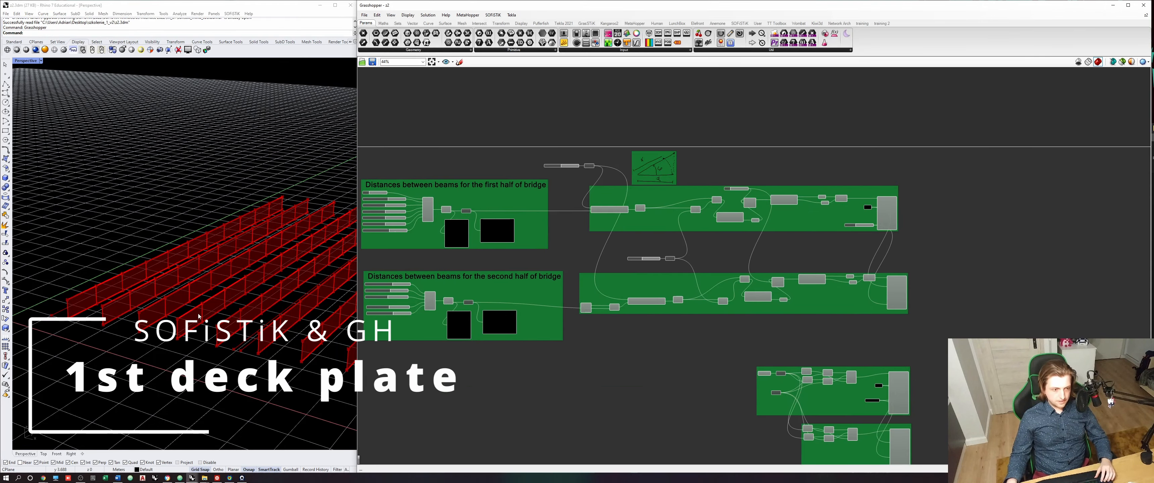
right_click_drag(157, 330, 90, 299)
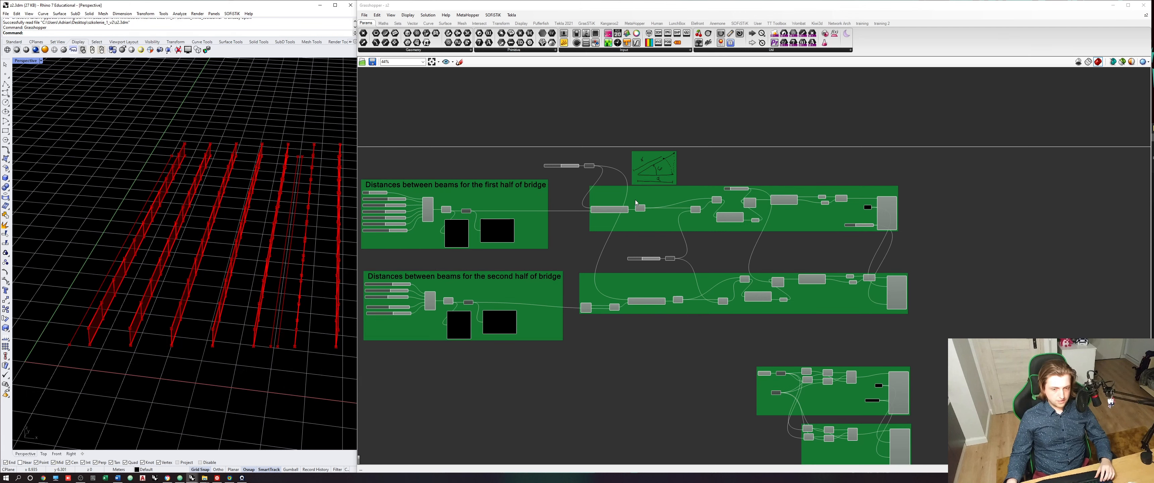
scroll(643, 215, "up", 5)
left_click(675, 194)
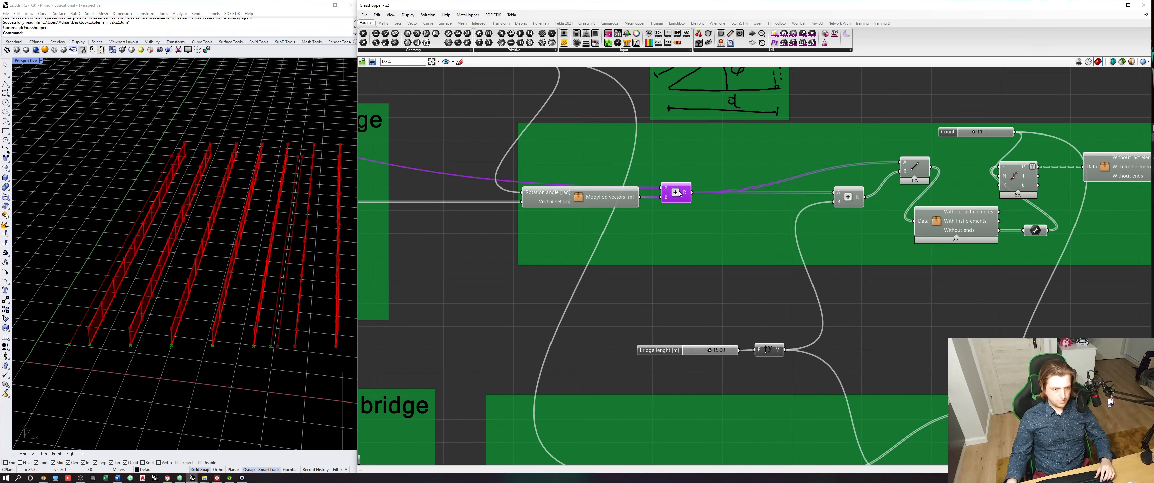
right_click_drag(698, 222, 650, 250)
left_click(796, 226)
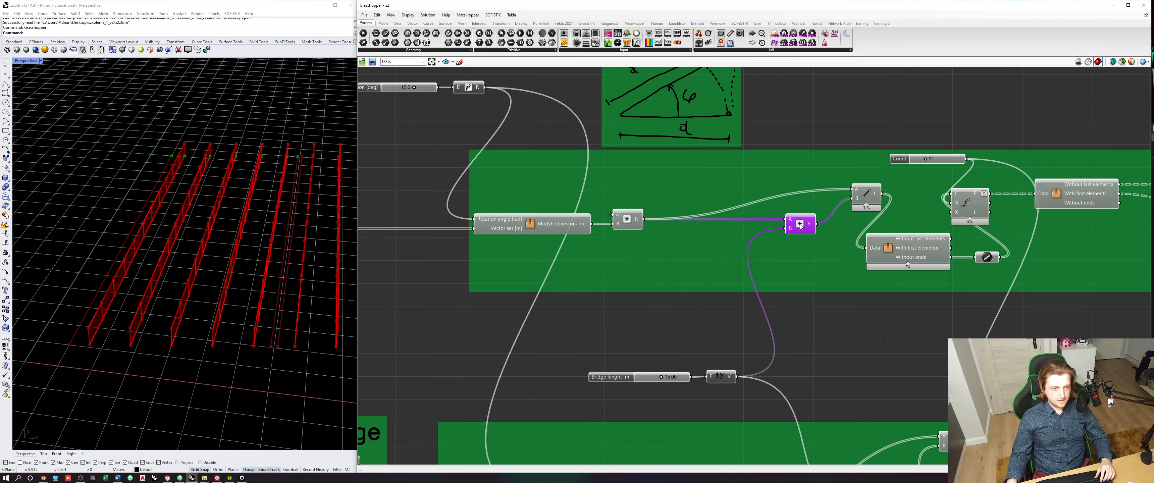
right_click_drag(309, 292, 249, 289)
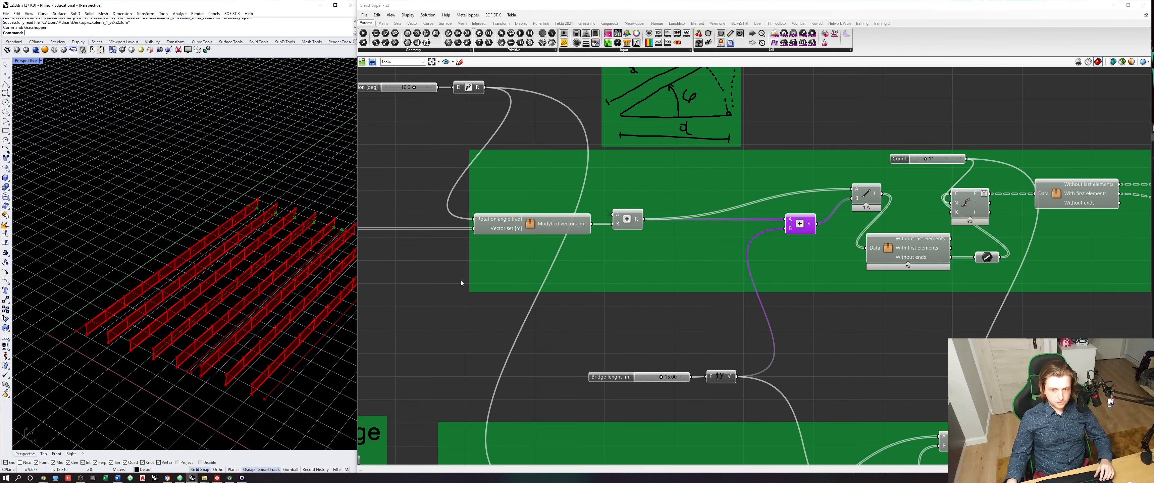
left_click(627, 220)
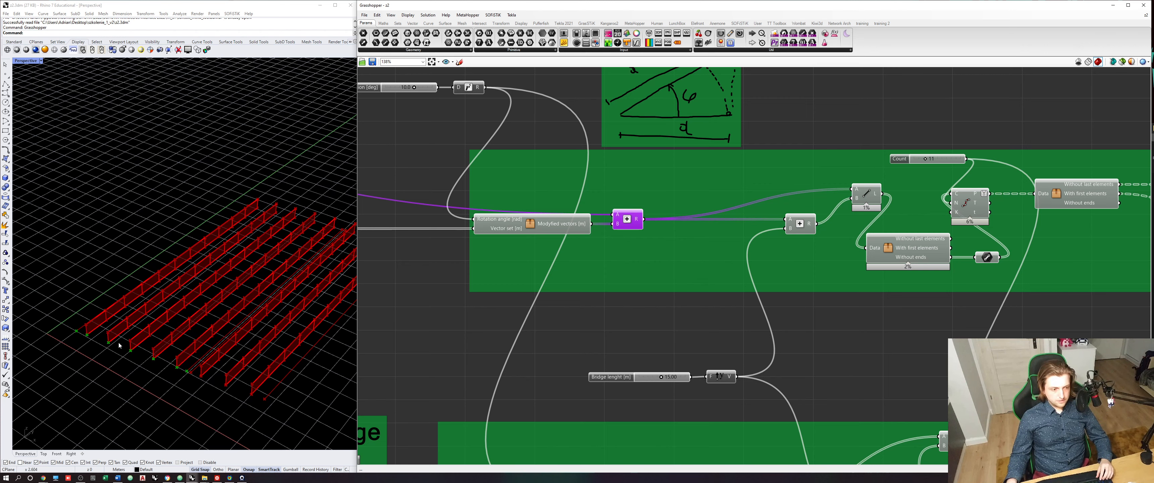
right_click_drag(143, 354, 108, 342)
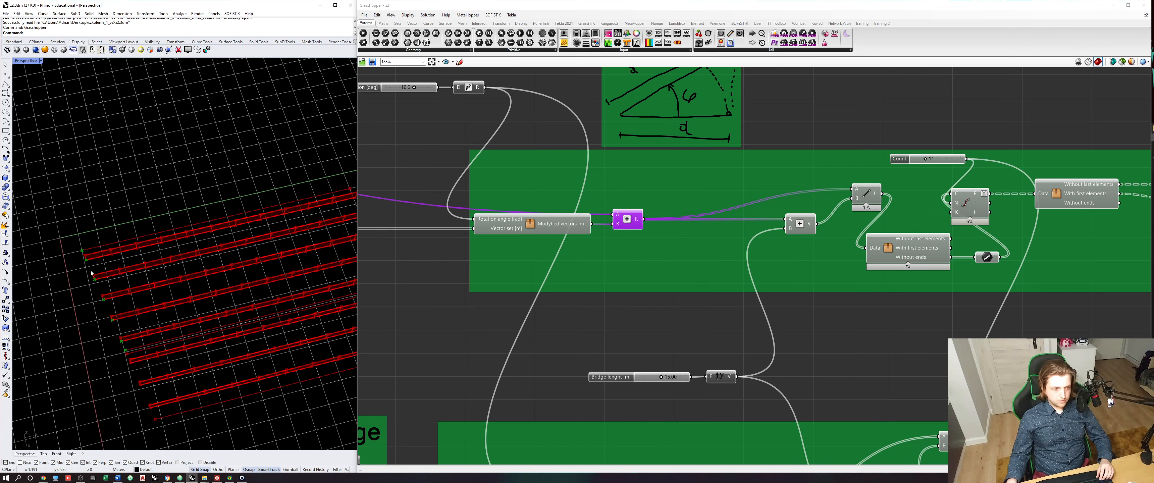
right_click_drag(371, 105, 455, 165)
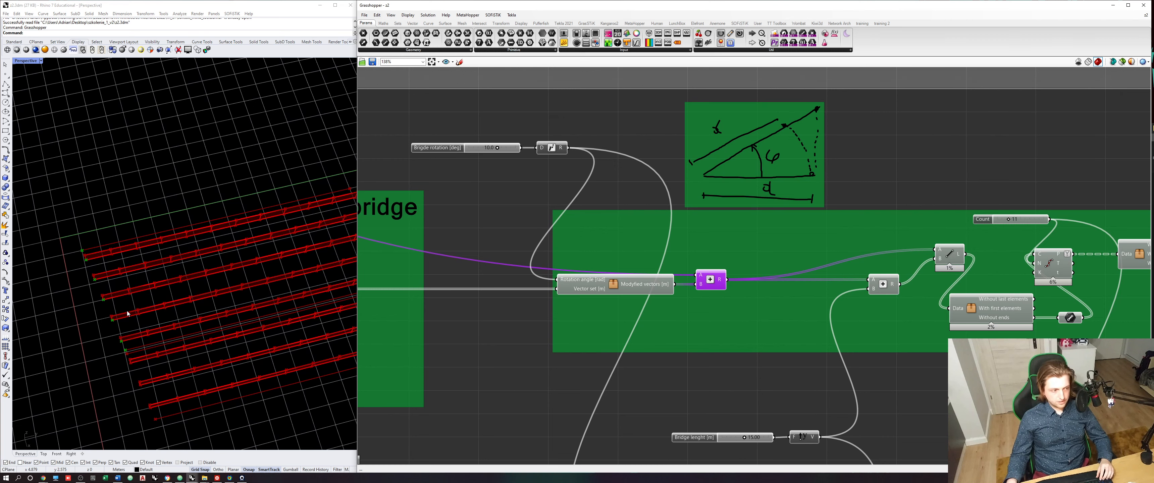
right_click_drag(188, 333, 216, 306)
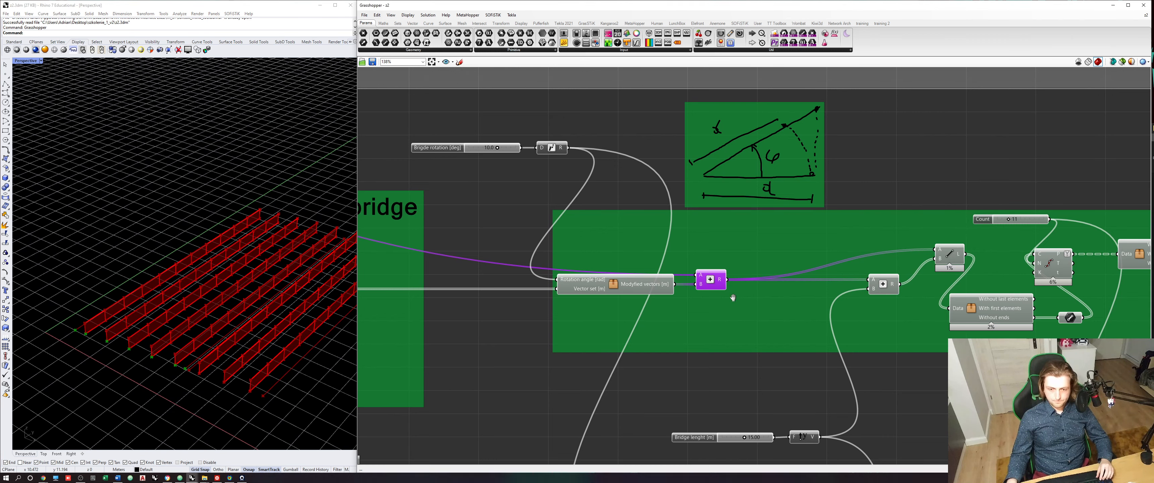
right_click_drag(737, 304, 700, 261)
- Add a Point parameter below the first-half group, wire it to the first Addition component's result, and set its wire display to Hidden
left_click(489, 149)
left_click_drag(375, 43, 704, 334)
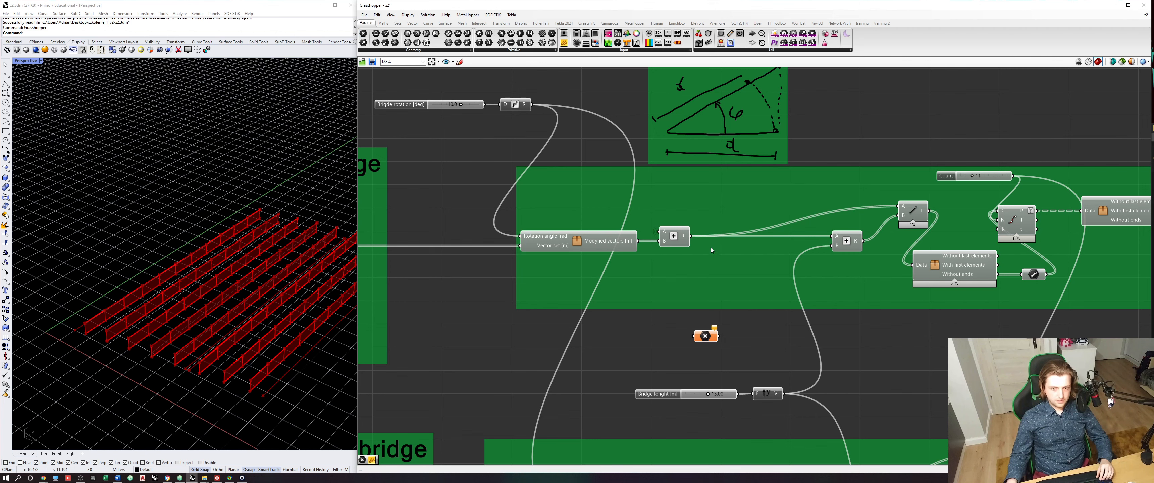
left_click_drag(691, 236, 696, 335)
scroll(704, 334, "up", 3)
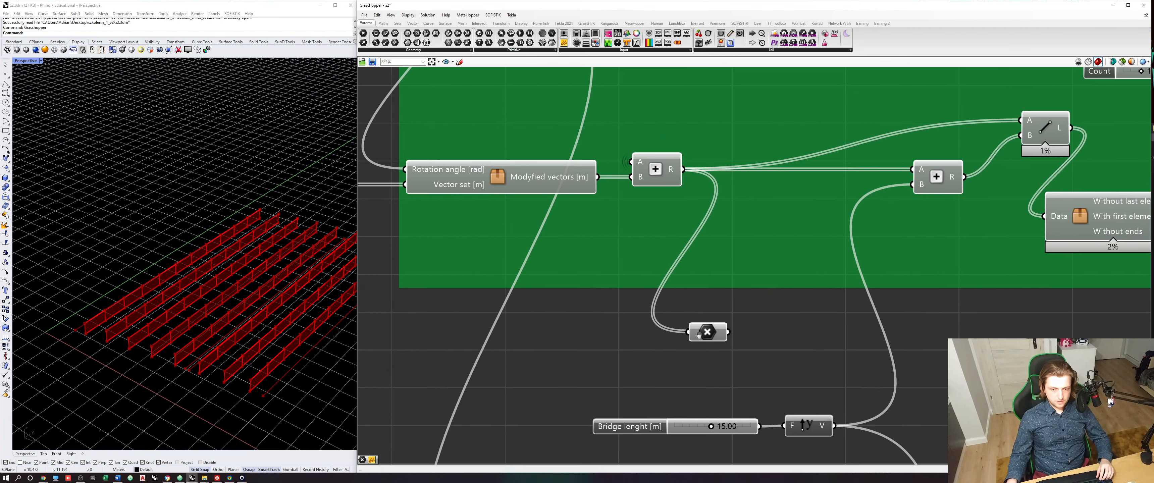
right_click(700, 331)
mouse_move(724, 364)
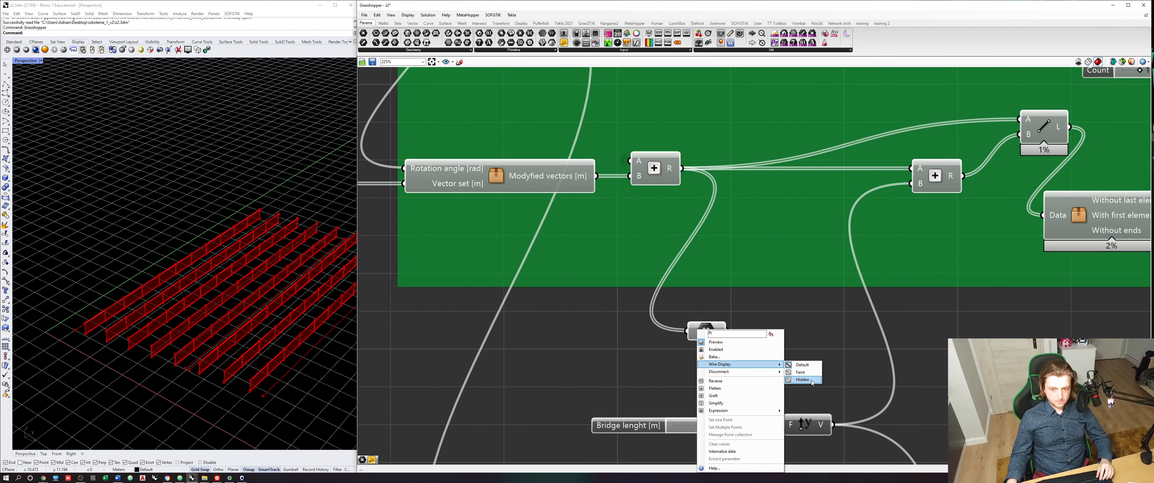
left_click(796, 379)
- Add a second Point parameter with a hidden wire, fed by the second Addition component, and place both parameters below the group
right_click_drag(739, 351, 688, 374)
left_click_drag(671, 356, 751, 389)
left_click(905, 201)
left_click_drag(905, 202, 721, 386)
left_click_drag(771, 391, 698, 337)
right_click_drag(704, 344, 647, 317)
left_click_drag(649, 323, 900, 328)
- Add an Integer parameter beside the Point parameters and wire it to the Count slider that drives the first-half Divide Curve
right_click_drag(260, 289, 204, 373)
scroll(188, 386, "up", 3)
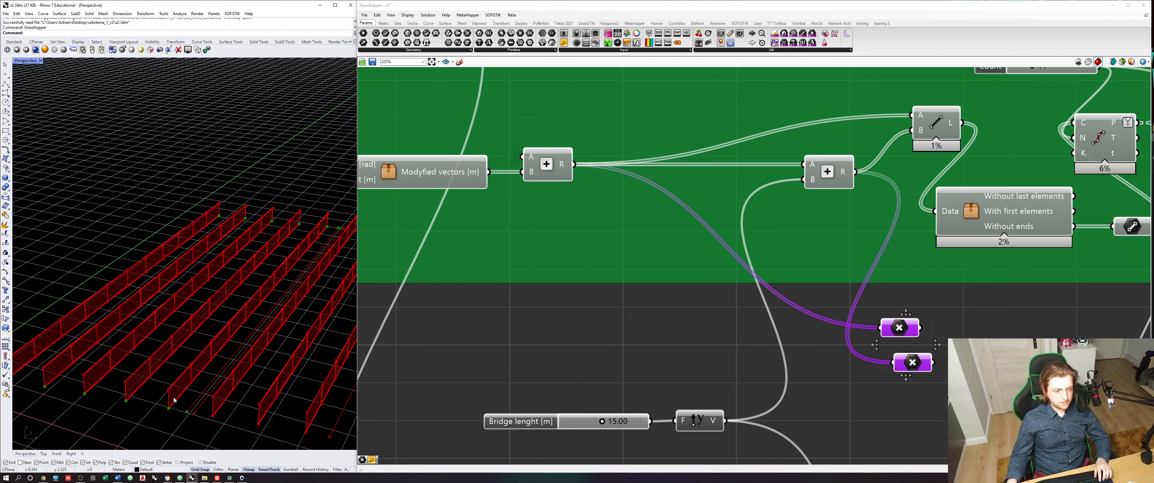
right_click_drag(814, 240, 586, 294)
left_click(871, 204)
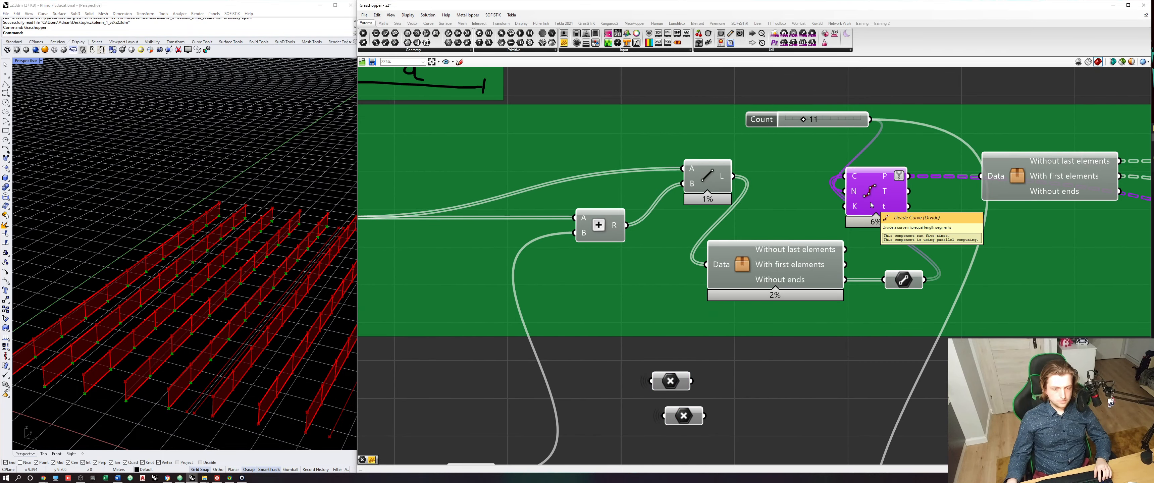
right_click_drag(871, 205, 838, 225)
left_click(727, 141)
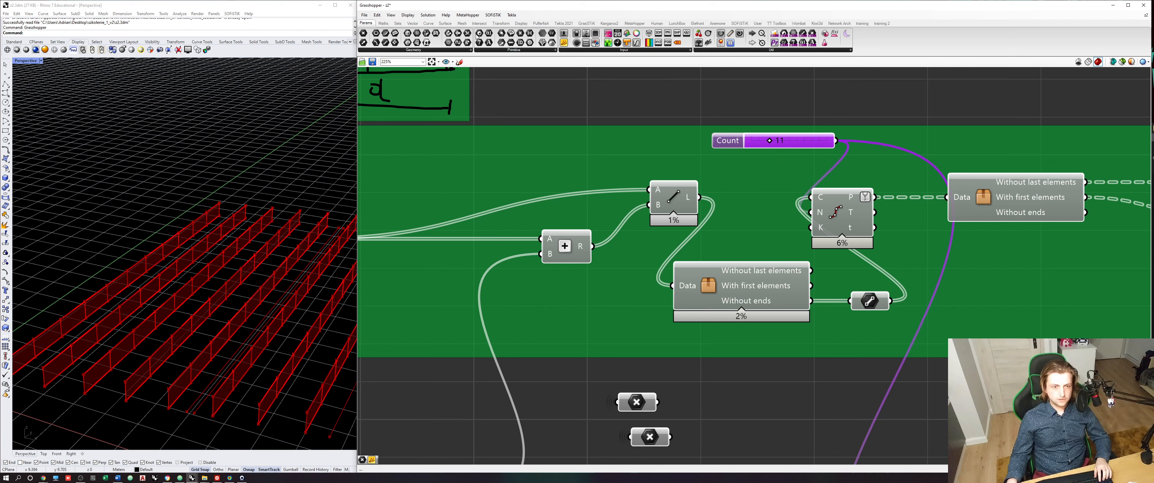
left_click(512, 50)
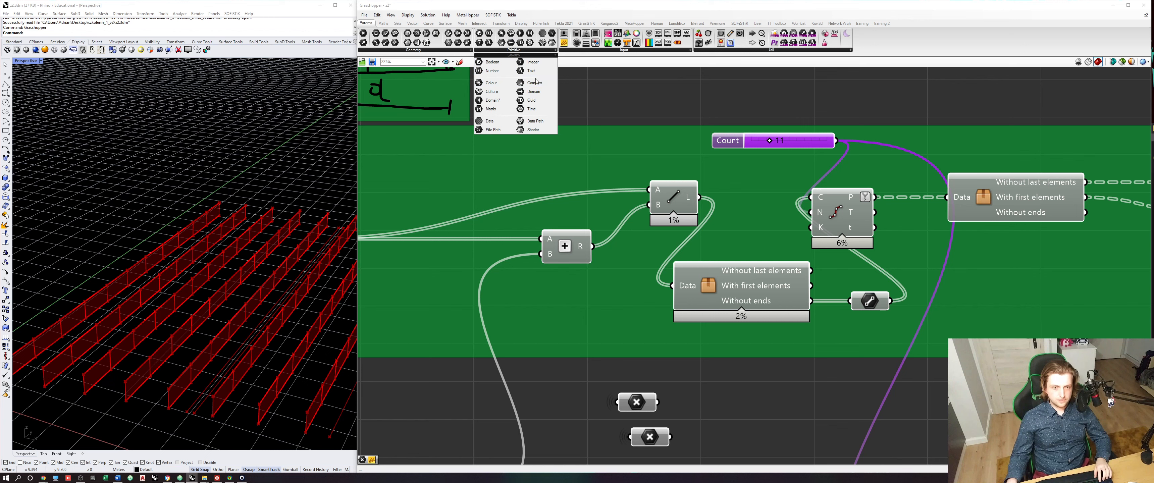
left_click_drag(546, 66, 760, 388)
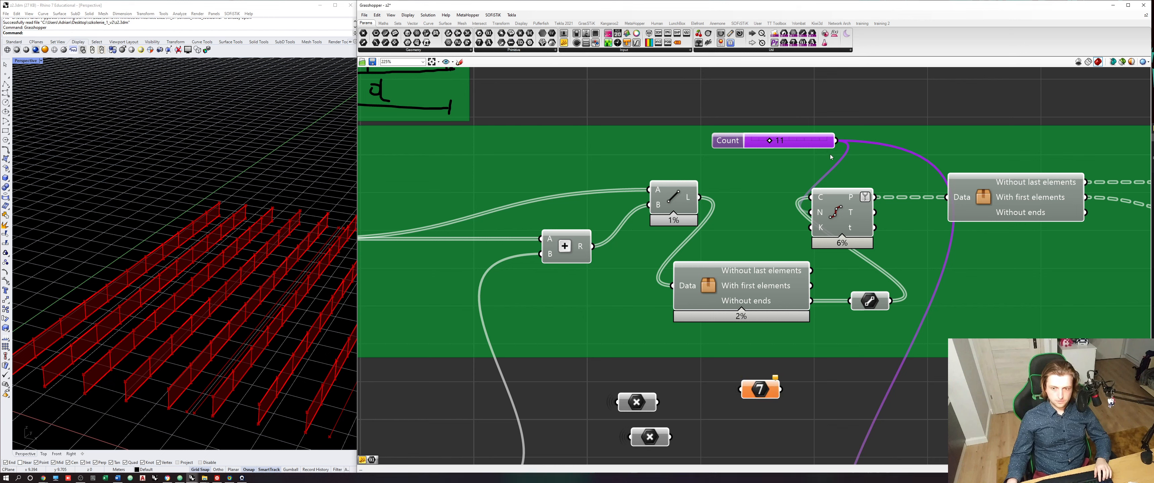
left_click_drag(836, 141, 739, 390)
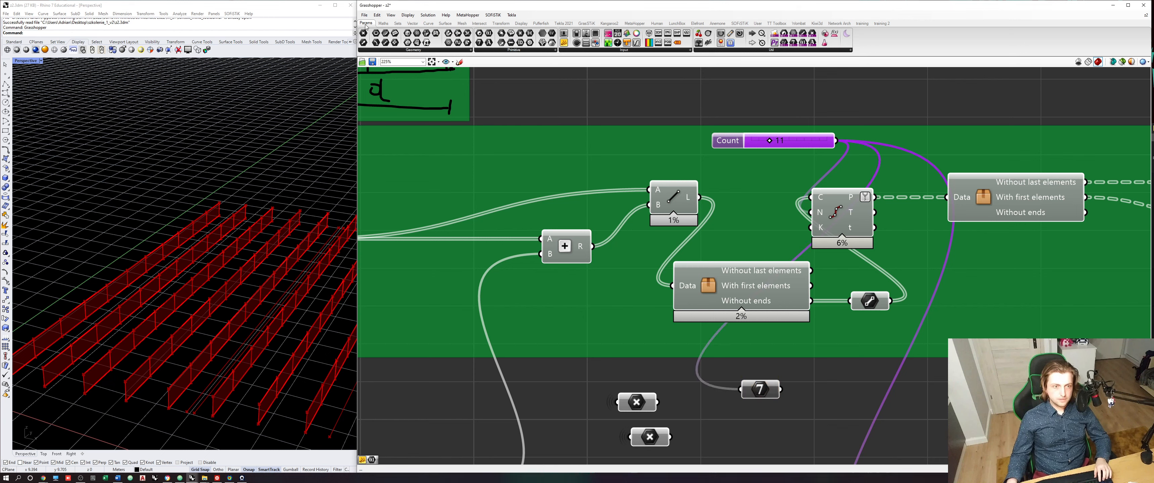
- Hide the Integer parameter's input wire and arrange it in a stack directly below the two Point parameters
left_click(413, 49)
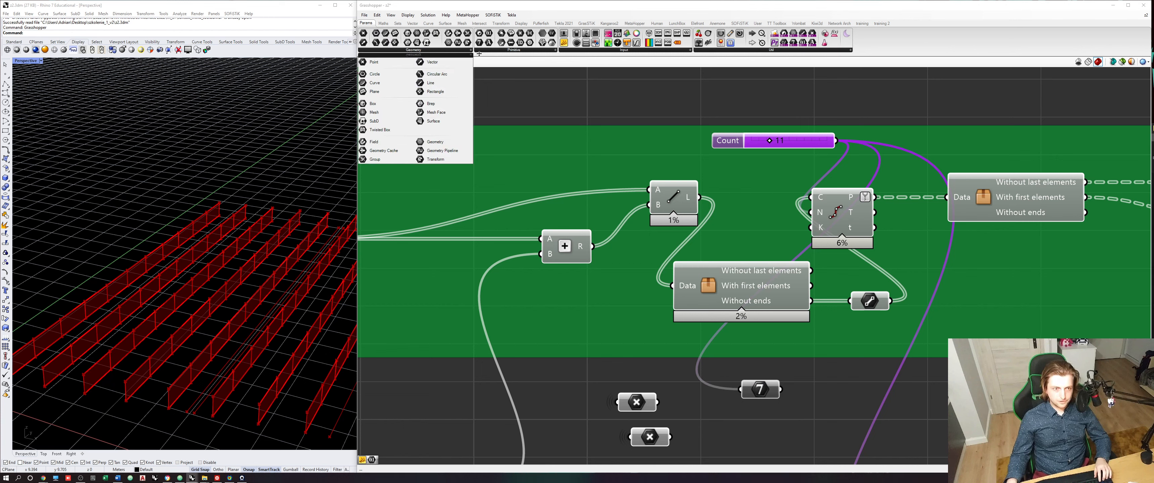
left_click(492, 50)
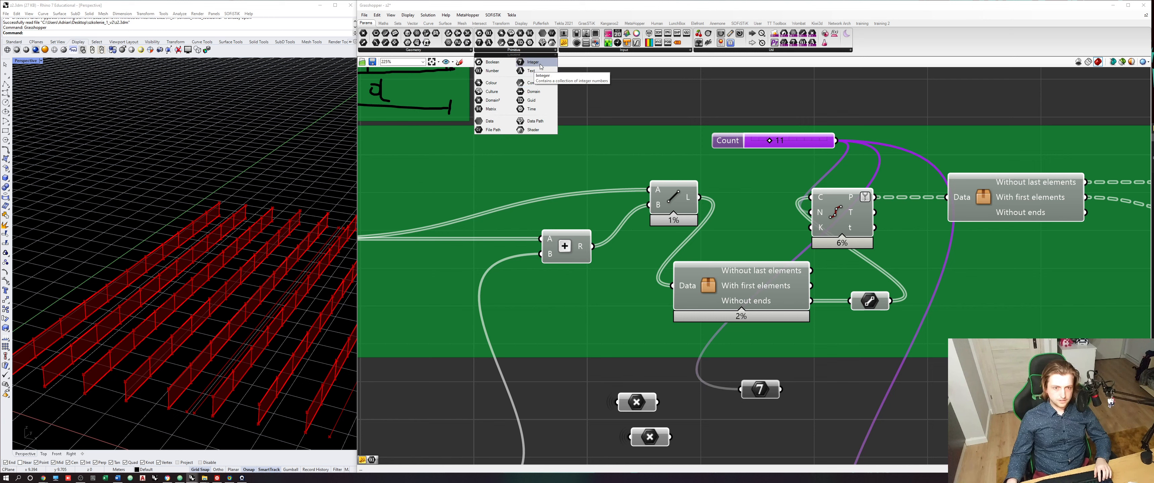
left_click(786, 421)
right_click(751, 392)
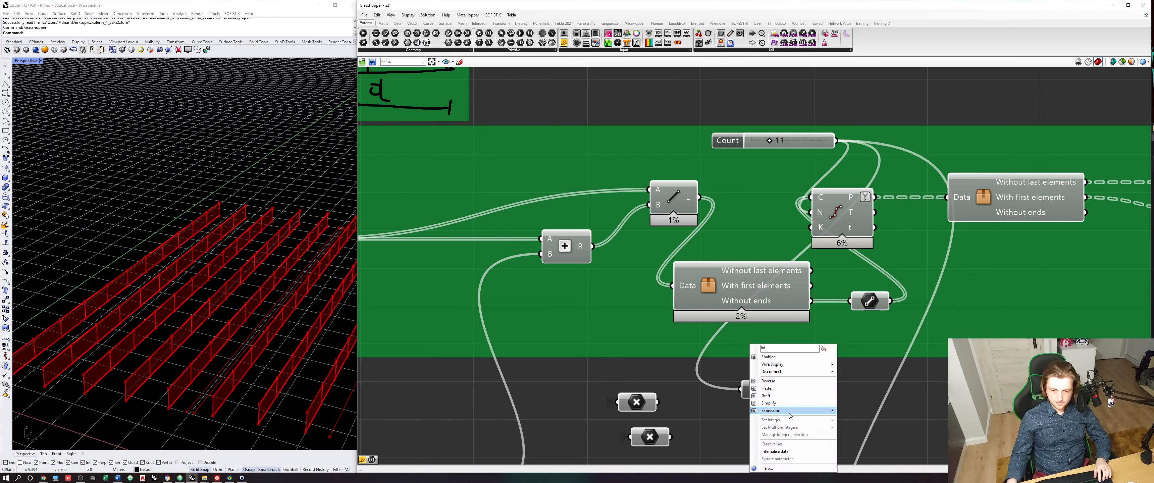
left_click(820, 404)
right_click_drag(821, 404, 837, 362)
left_click_drag(770, 351, 672, 435)
left_click(746, 436)
left_click_drag(627, 353, 583, 280)
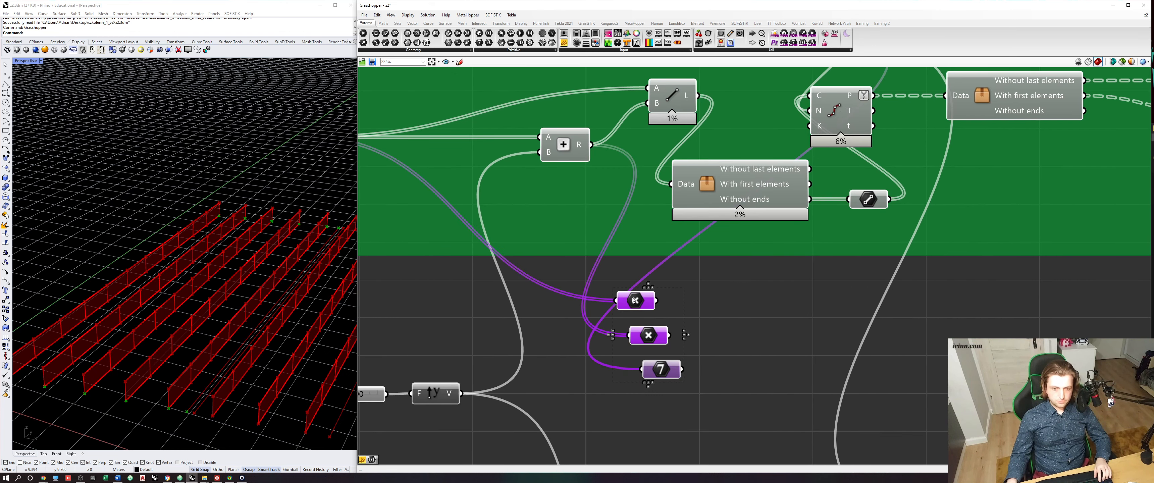
left_click_drag(635, 300, 690, 317)
- Examine the beams' bottom and top corners in the viewport and the beam distance inputs at the start of the definition
scroll(211, 356, "down", 3)
mouse_move(210, 359)
right_mouse_down()
mouse_move(219, 345)
mouse_move(214, 359)
right_mouse_up()
scroll(214, 369, "up", 2)
scroll(215, 370, "up", 5)
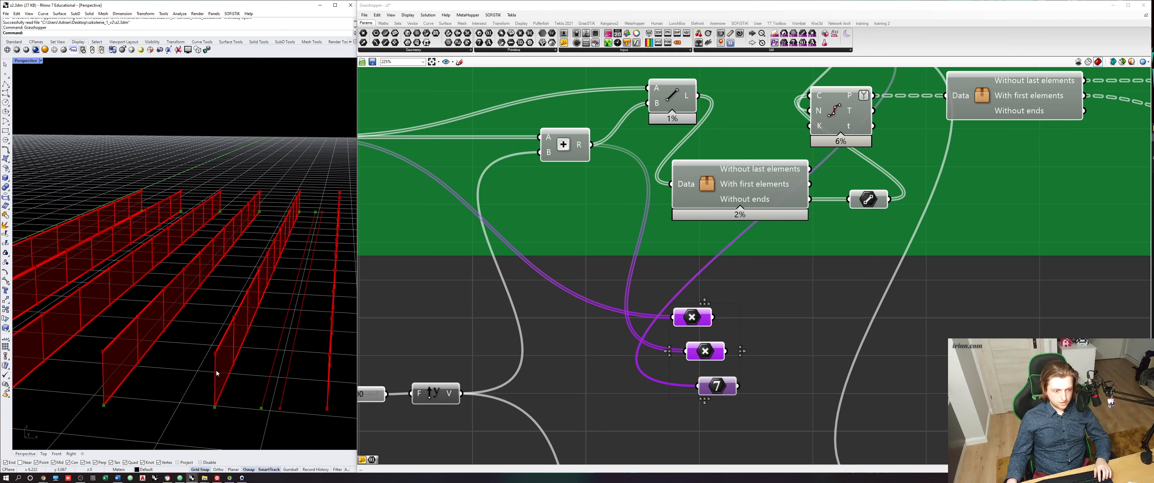
scroll(223, 330, "down", 3)
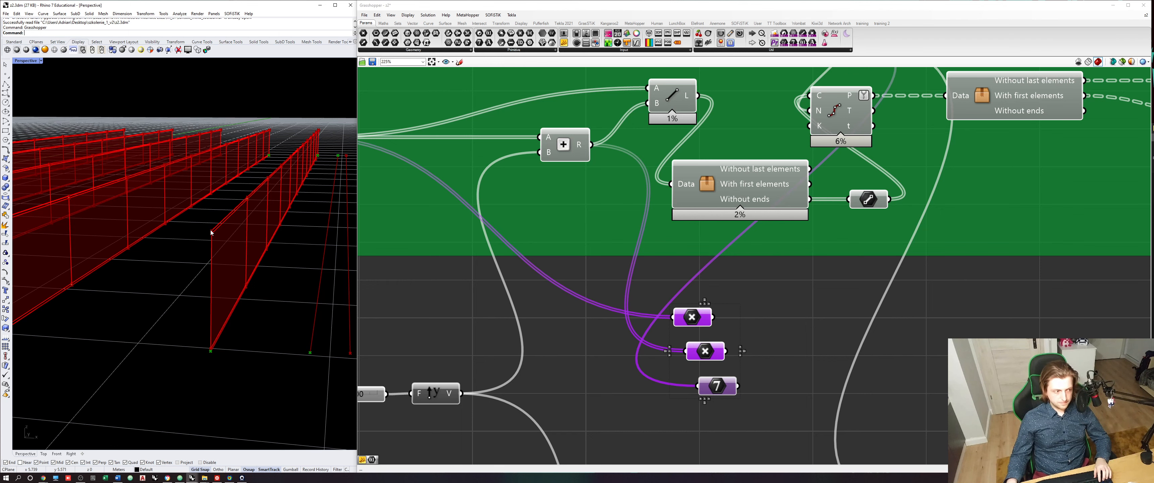
scroll(881, 267, "down", 3)
right_click_drag(840, 267, 863, 274)
scroll(622, 281, "down", 3)
right_click_drag(595, 279, 773, 295)
right_click_drag(597, 260, 731, 282)
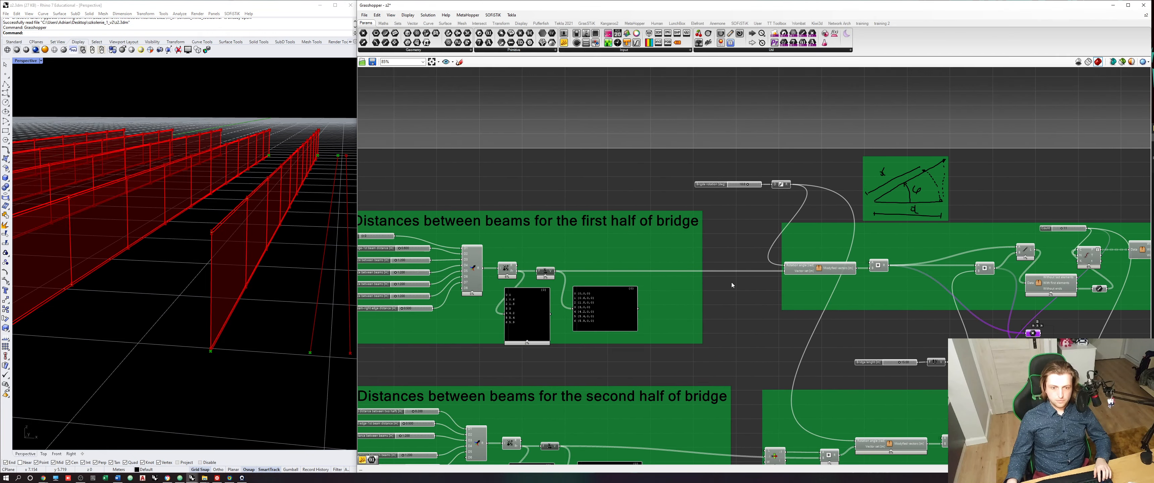
right_click_drag(560, 289, 734, 272)
scroll(565, 272, "up", 5)
scroll(577, 290, "down", 5)
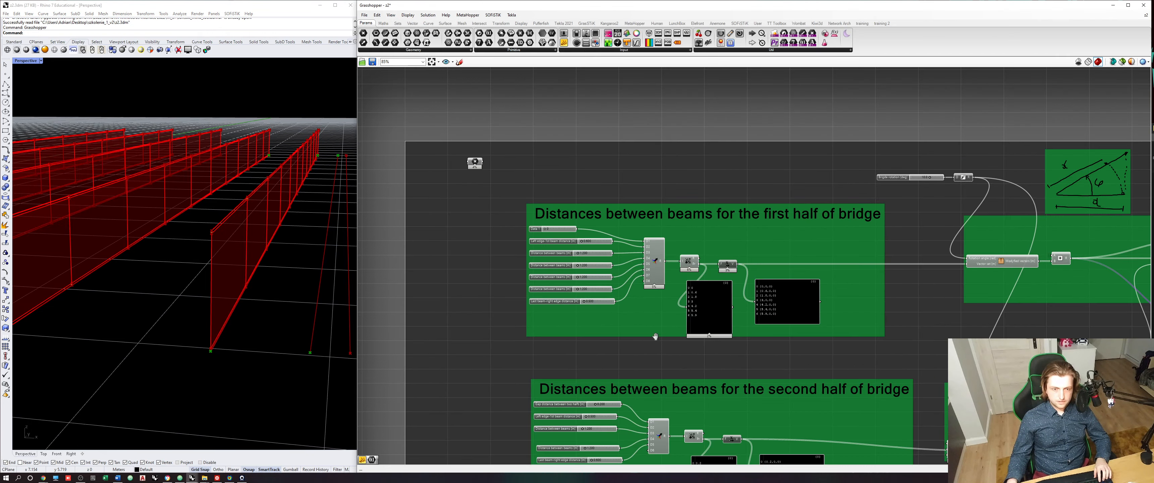
- Examine the beam distance groups and the Flange height, Web height and Web thickness sliders in the cross-section group
right_click_drag(654, 335, 657, 216)
scroll(627, 312, "up", 1)
right_click_drag(813, 311, 600, 314)
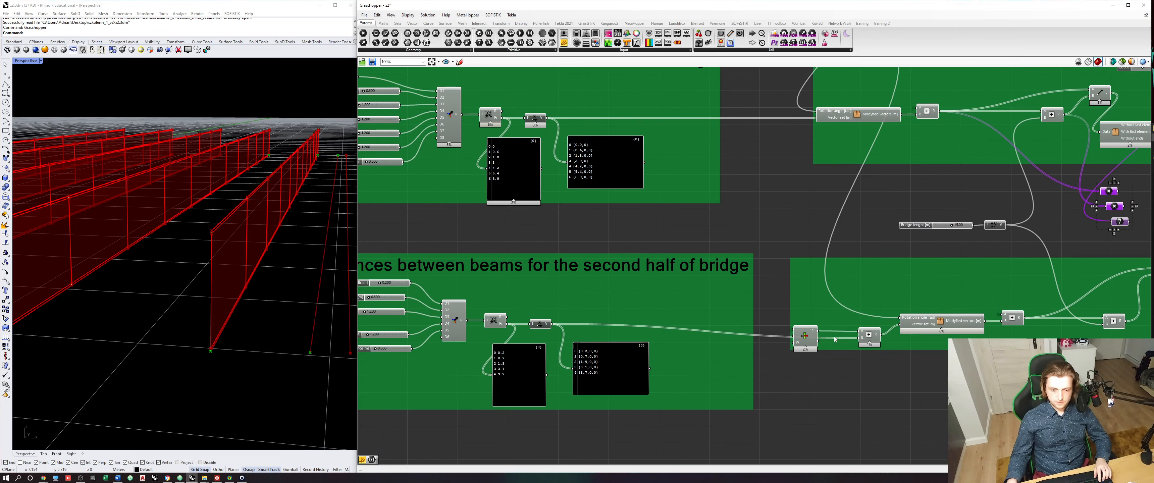
right_click_drag(824, 293, 614, 311)
right_click_drag(769, 263, 600, 345)
scroll(805, 283, "down", 7)
right_click_drag(898, 290, 754, 301)
scroll(973, 298, "up", 4)
right_click_drag(973, 298, 850, 280)
scroll(850, 280, "up", 7)
scroll(849, 278, "up", 1)
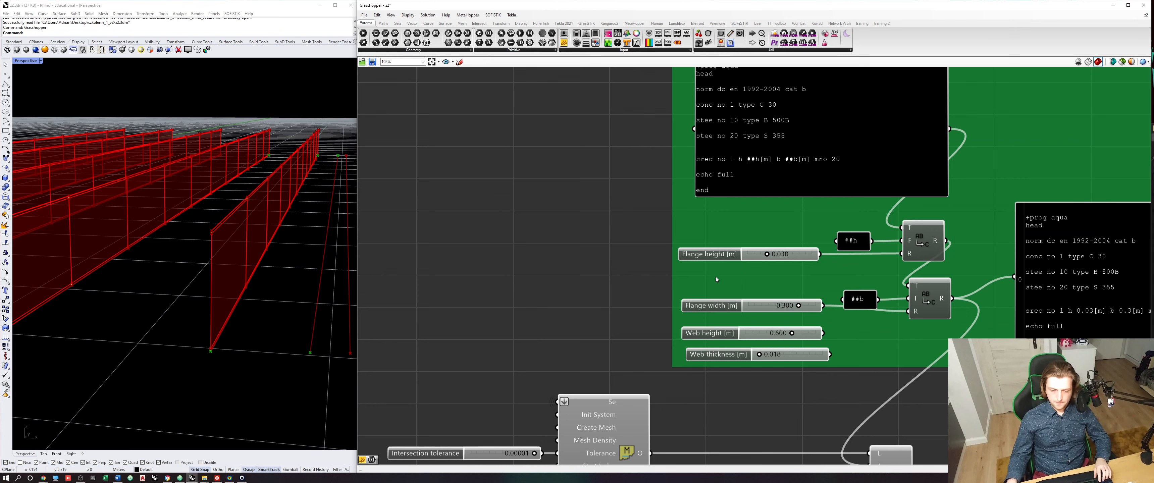
left_click(713, 255)
right_click_drag(764, 267, 656, 273)
left_click(607, 344)
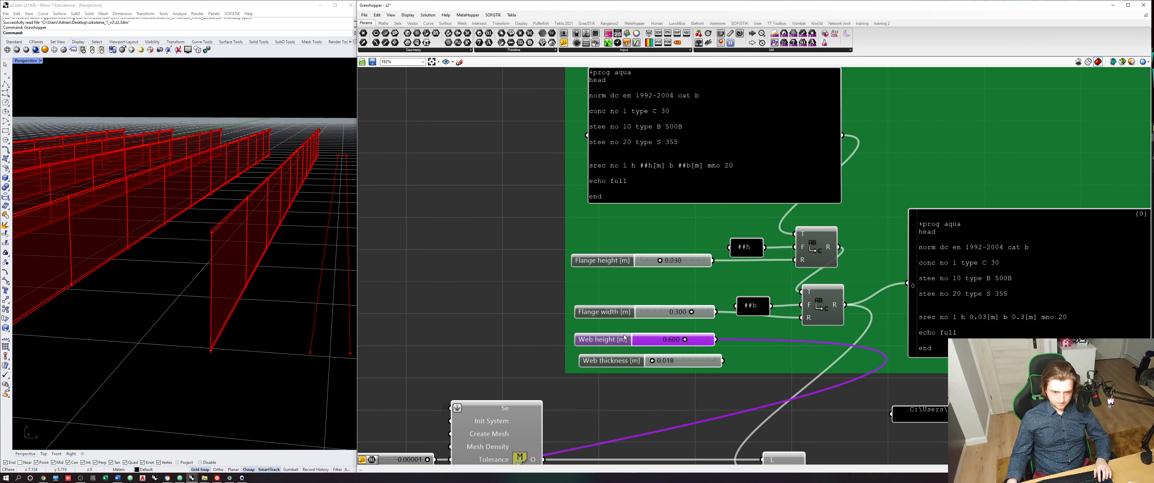
left_click(605, 362)
left_click(554, 340)
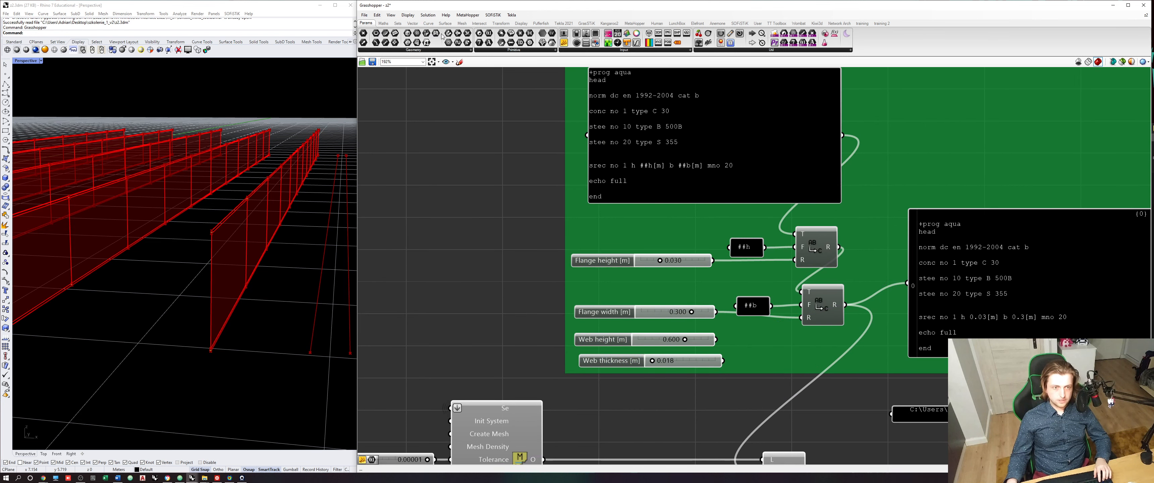
- Add a Number parameter beside the cross-section sliders and wire the Web height slider into it
left_click(384, 22)
left_click(366, 23)
left_click(526, 49)
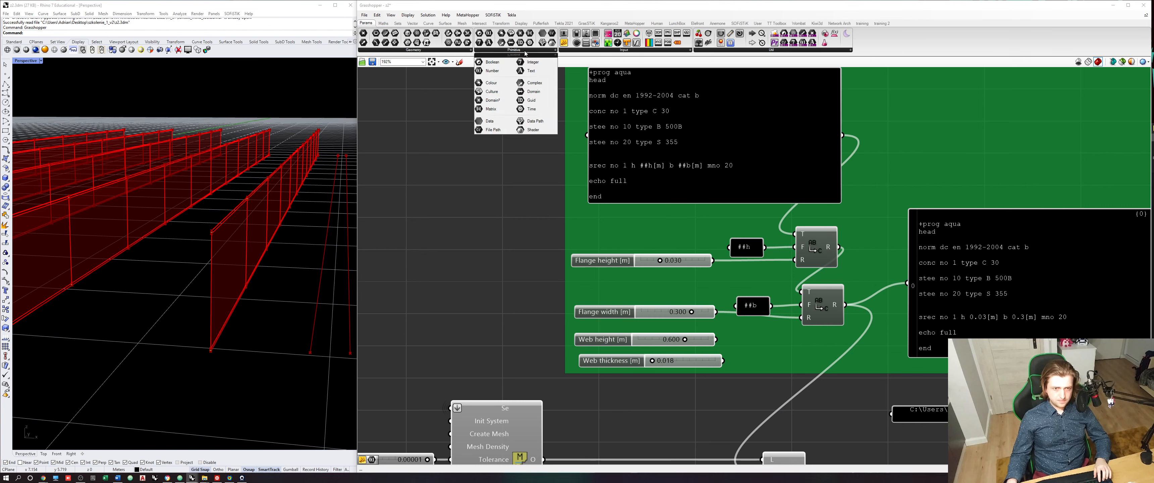
left_click_drag(501, 73, 490, 297)
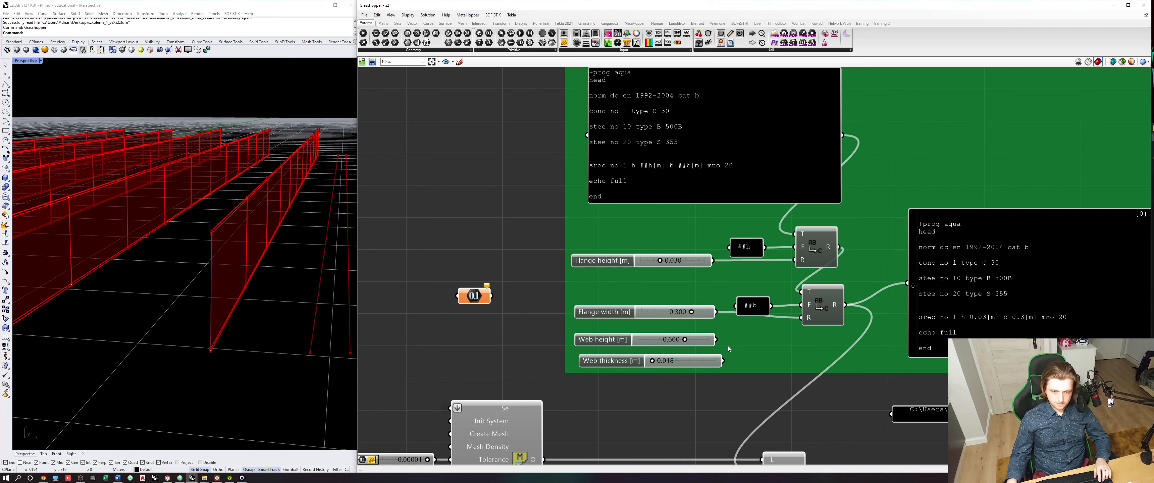
left_click_drag(715, 339, 788, 366)
scroll(787, 366, "up", 2)
right_click_drag(783, 368, 653, 361)
left_click_drag(648, 364, 646, 335)
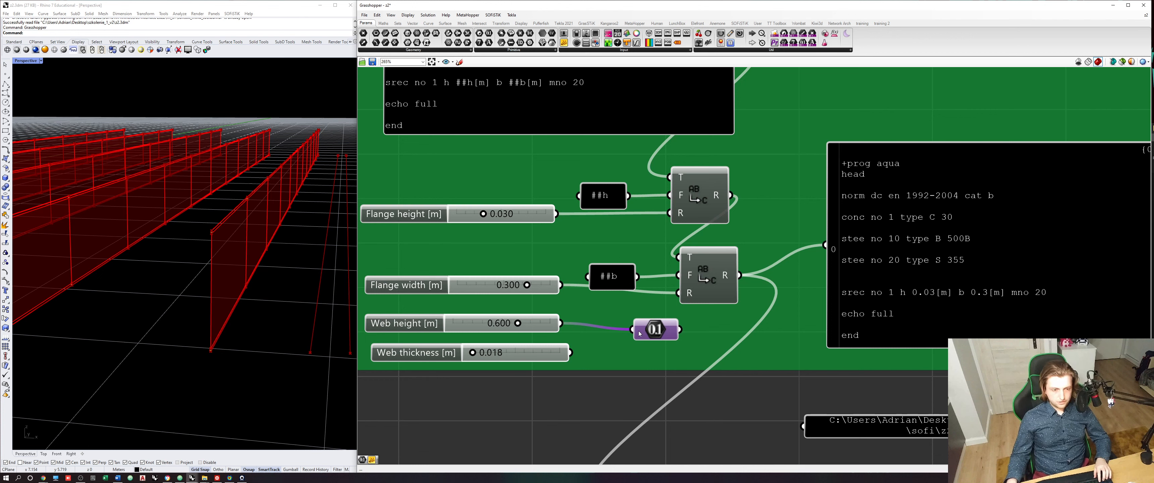
- Rename the new Number parameter as Web height and leave it beside the Web height slider
mouse_move(673, 341)
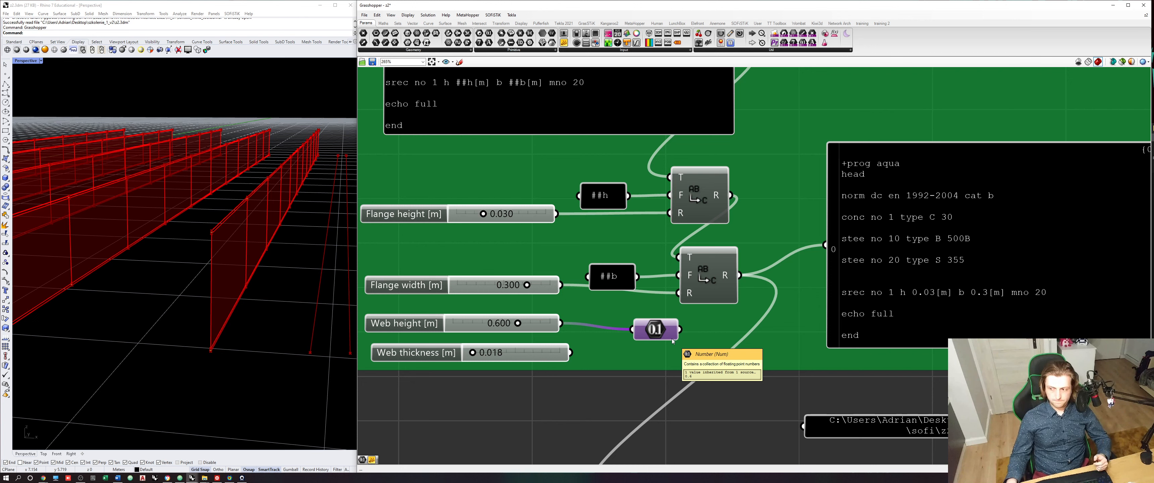
right_click(655, 330)
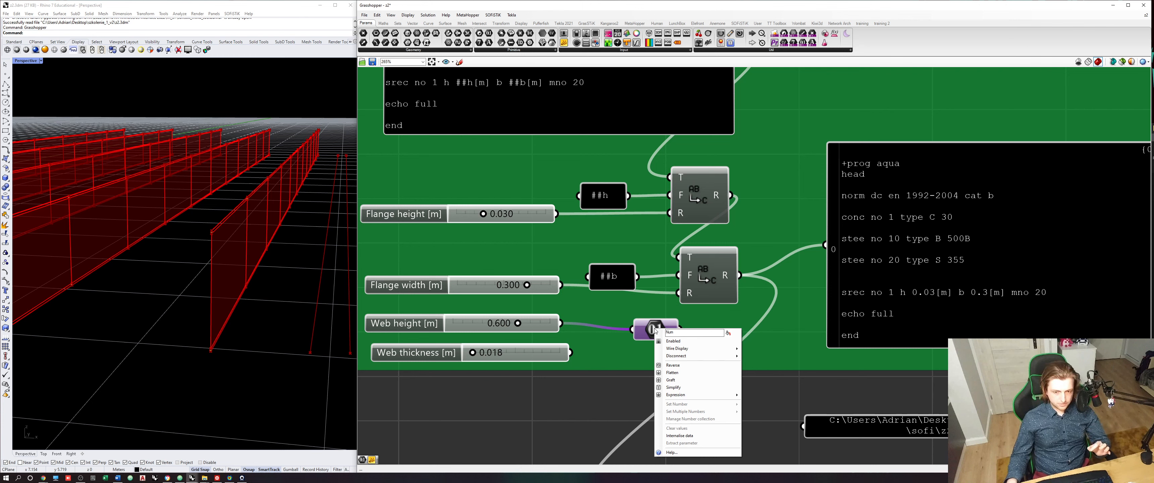
double_click(680, 333)
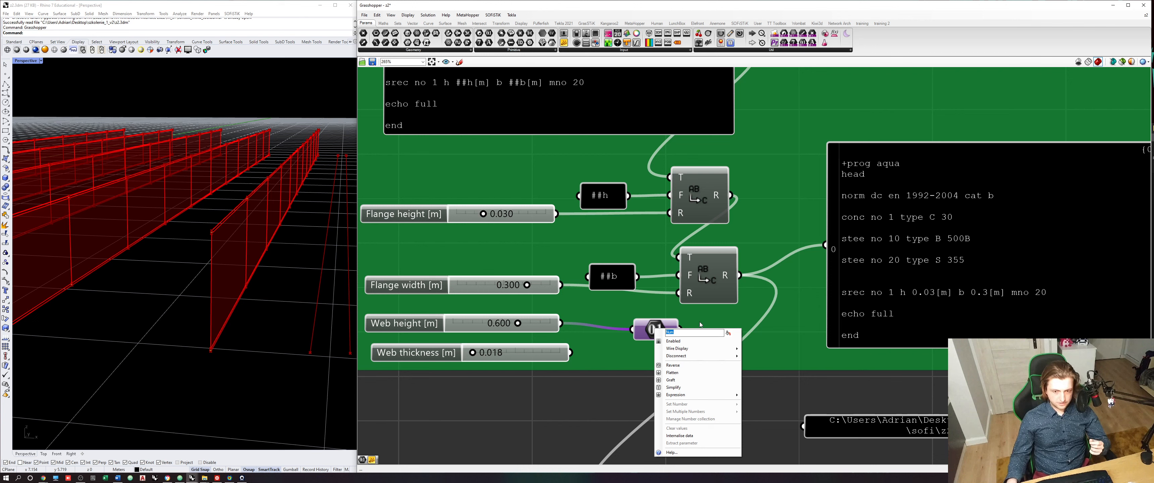
type("Web height")
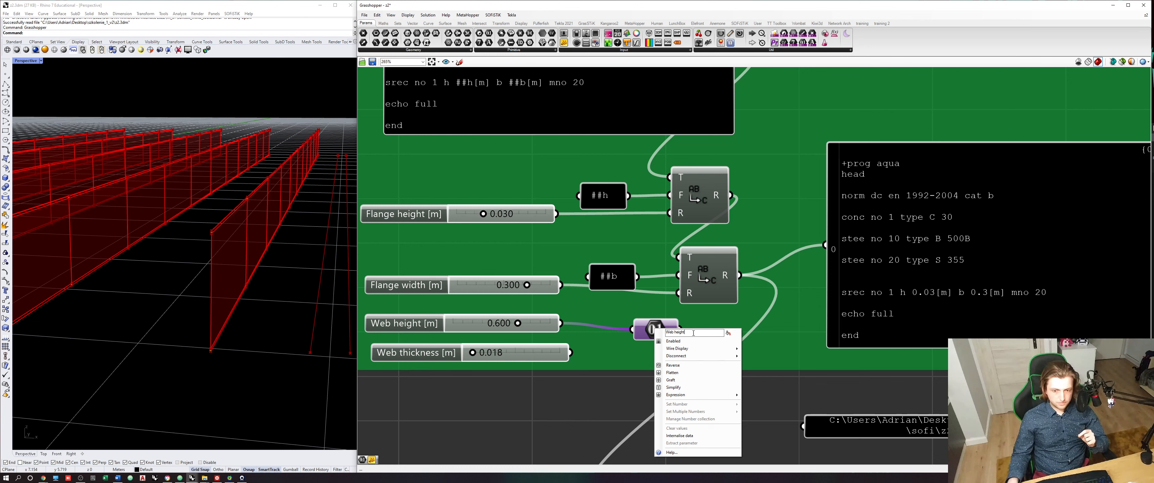
left_click_drag(693, 333, 671, 339)
left_click(626, 392)
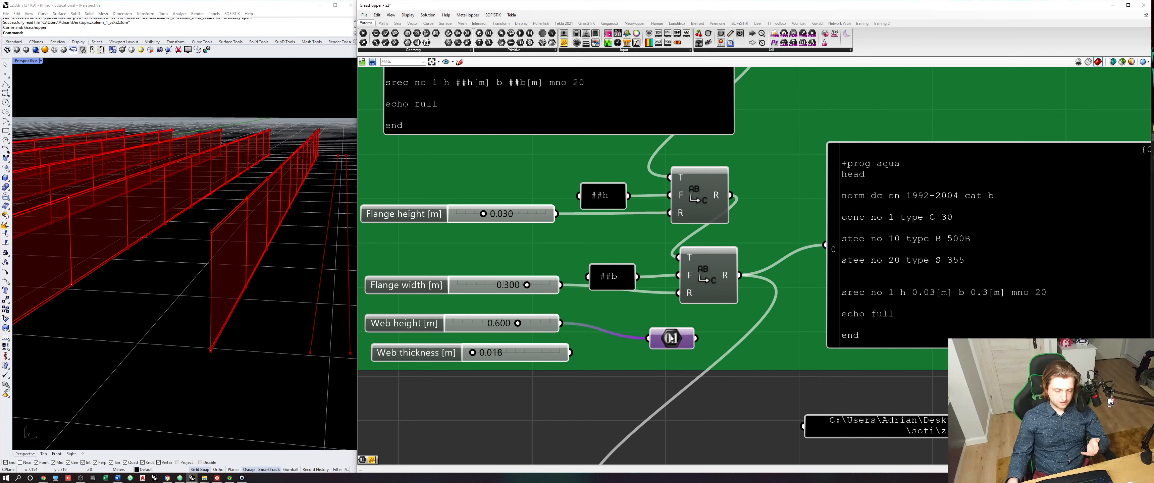
- Set the Web height parameter to display its name instead of its icon
right_click(677, 340)
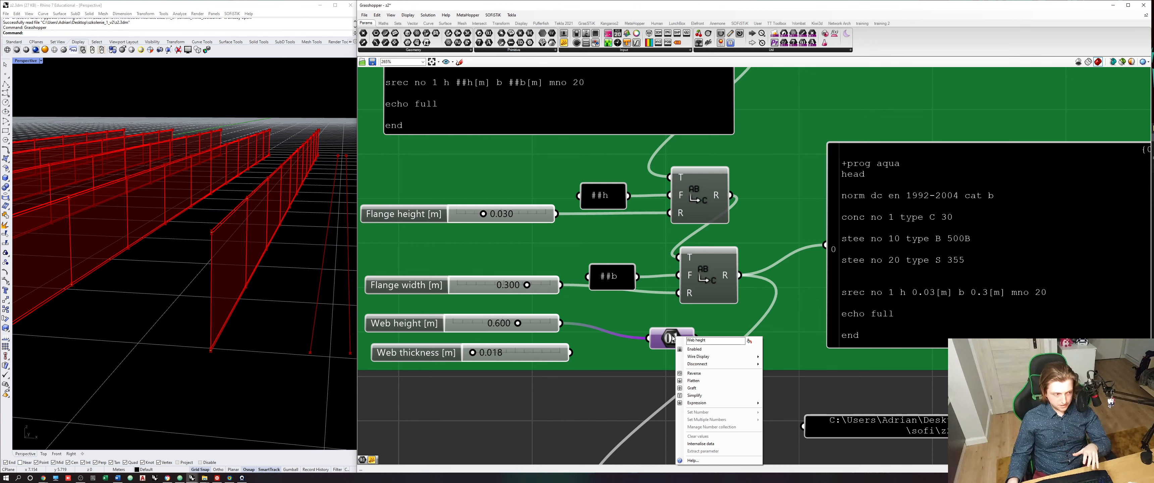
left_click(749, 341)
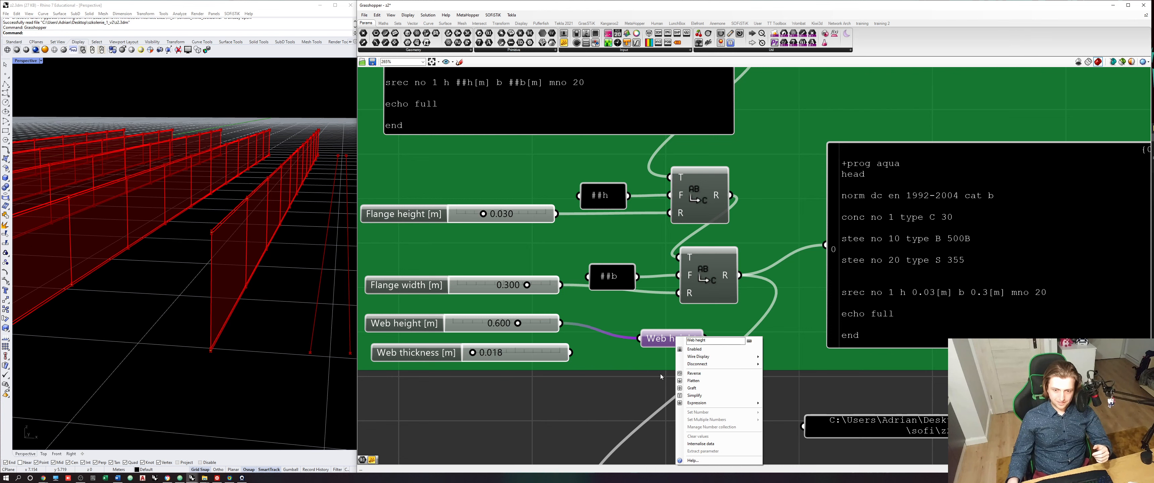
right_click_drag(655, 383, 596, 360)
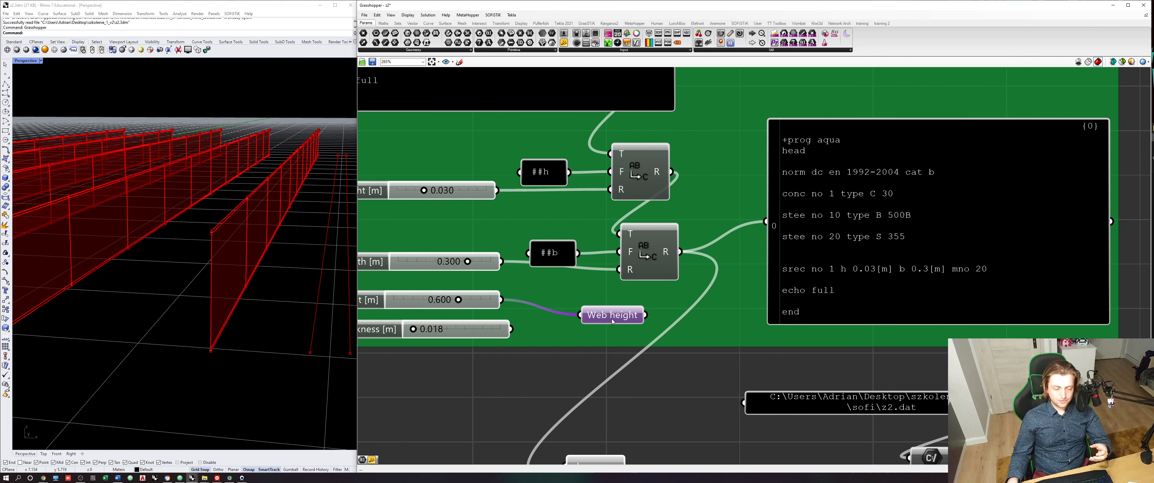
- Place the Web height parameter just below the cross-section group and hide its input wire
left_click_drag(612, 321, 561, 380)
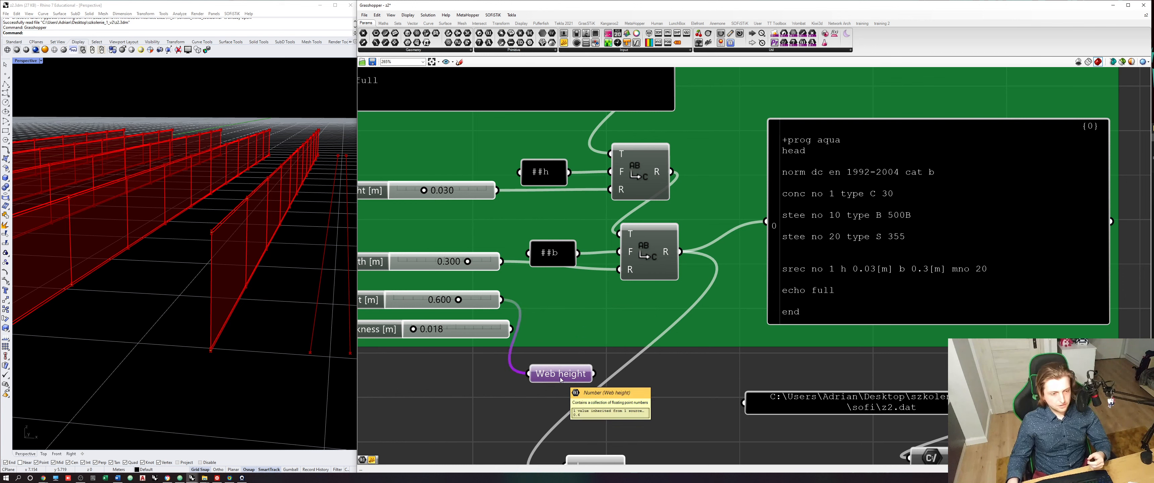
right_click(538, 375)
mouse_move(582, 365)
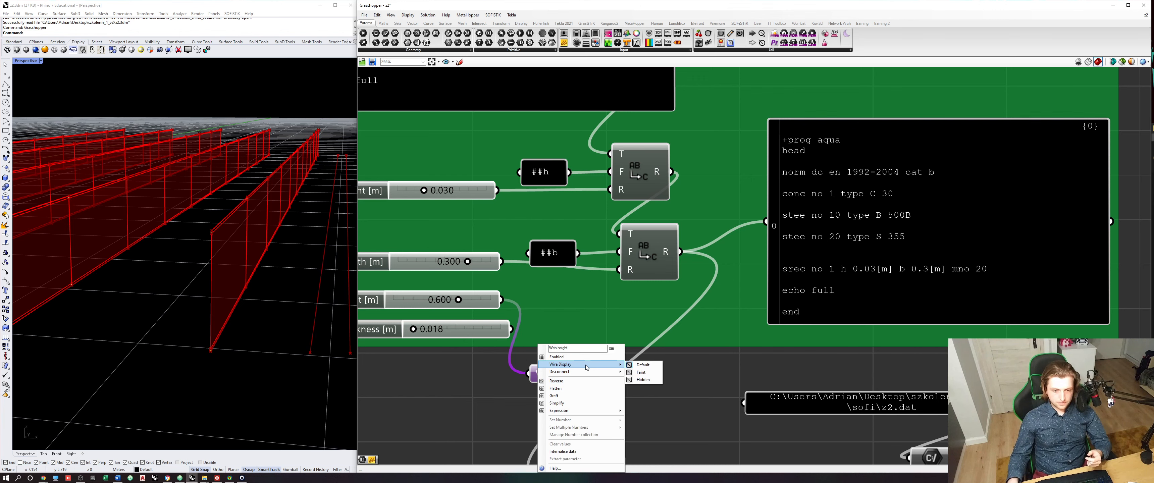
left_click(650, 382)
left_click(629, 389)
right_click_drag(629, 388, 663, 380)
left_click(607, 360)
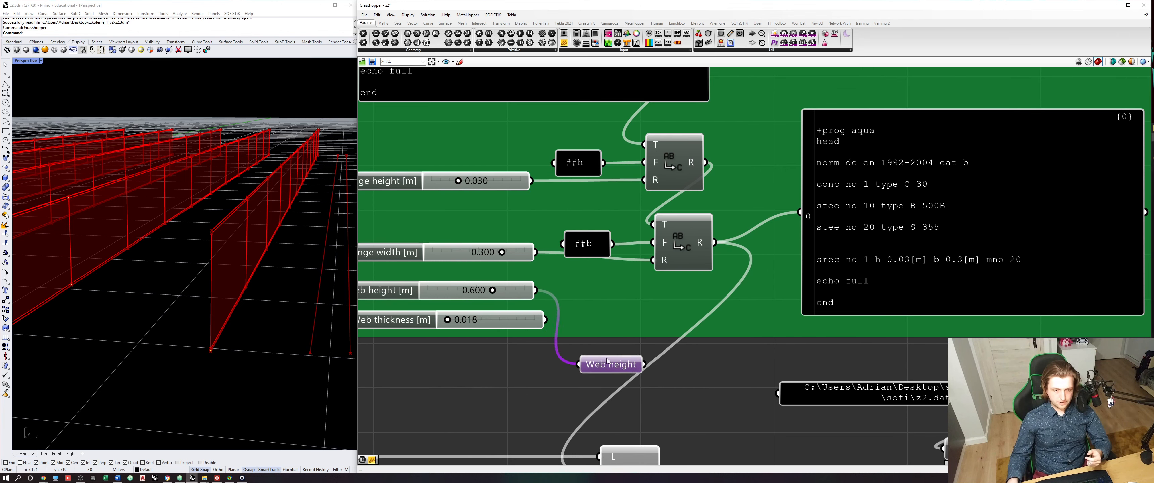
- Duplicate the Web height parameter below the original and rewire the copy to the Flange height slider
left_click_drag(606, 360, 634, 353)
right_click_drag(634, 353, 698, 337)
scroll(698, 336, "down", 1)
mouse_move(701, 341)
left_mouse_down()
mouse_move(714, 318)
mouse_move(720, 348)
left_mouse_up()
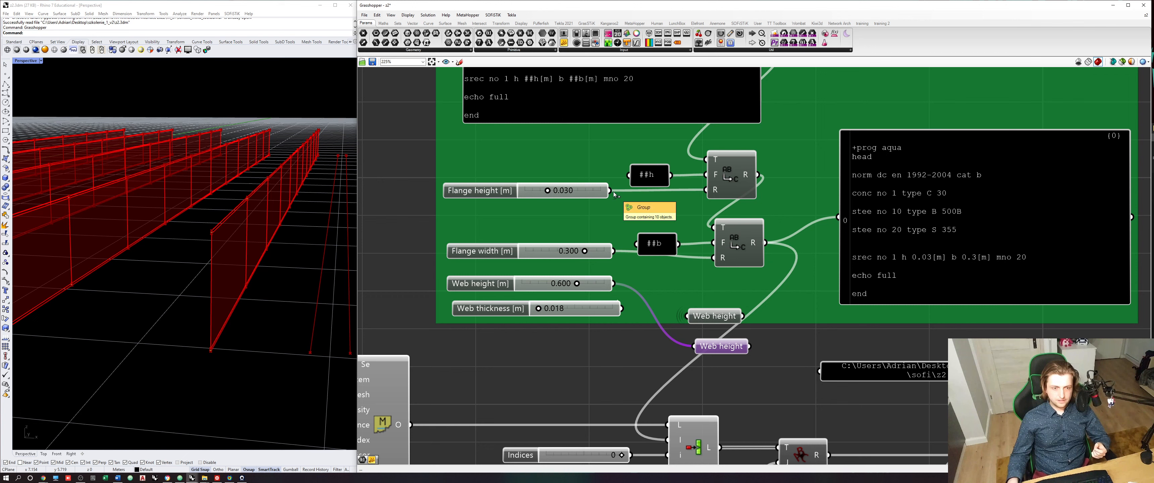
left_click_drag(610, 191, 694, 348)
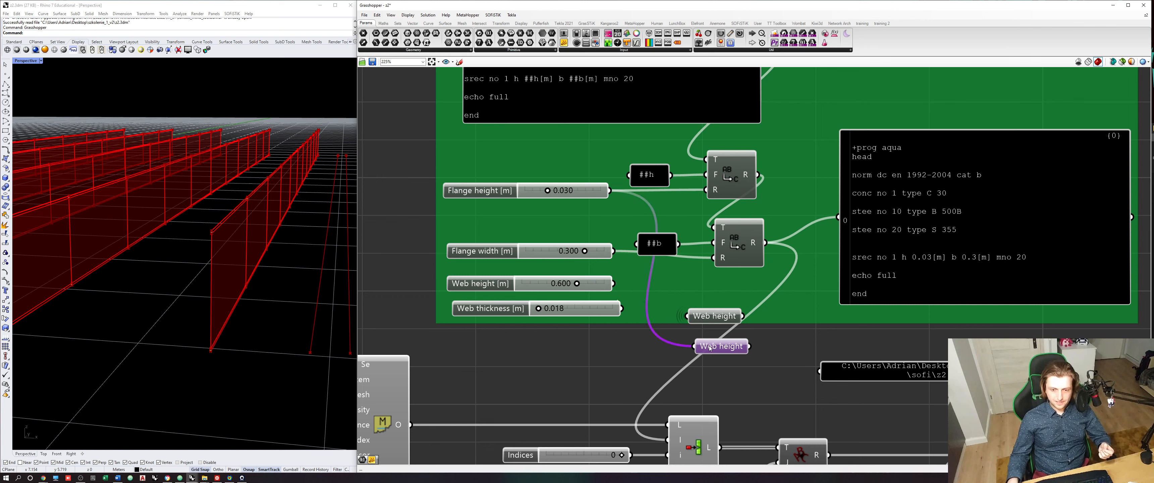
- Rename the duplicated Number parameter as Flange thickness
right_click(704, 349)
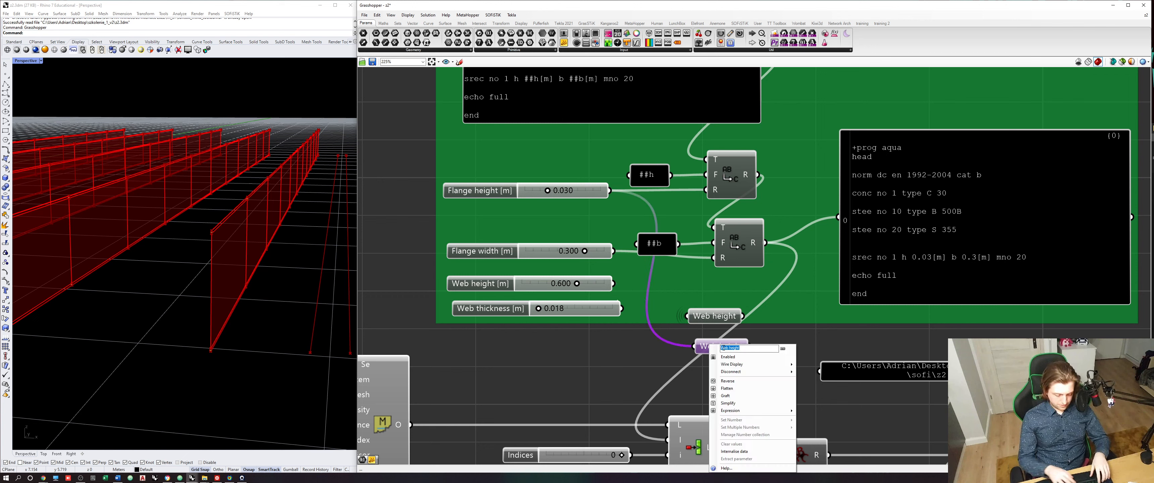
type("Flange thickness")
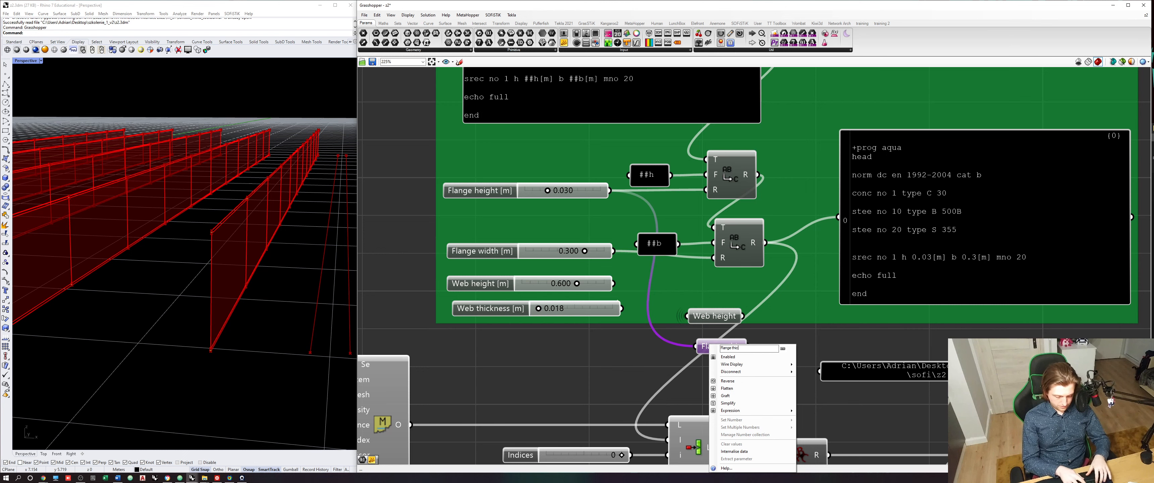
left_click(657, 354)
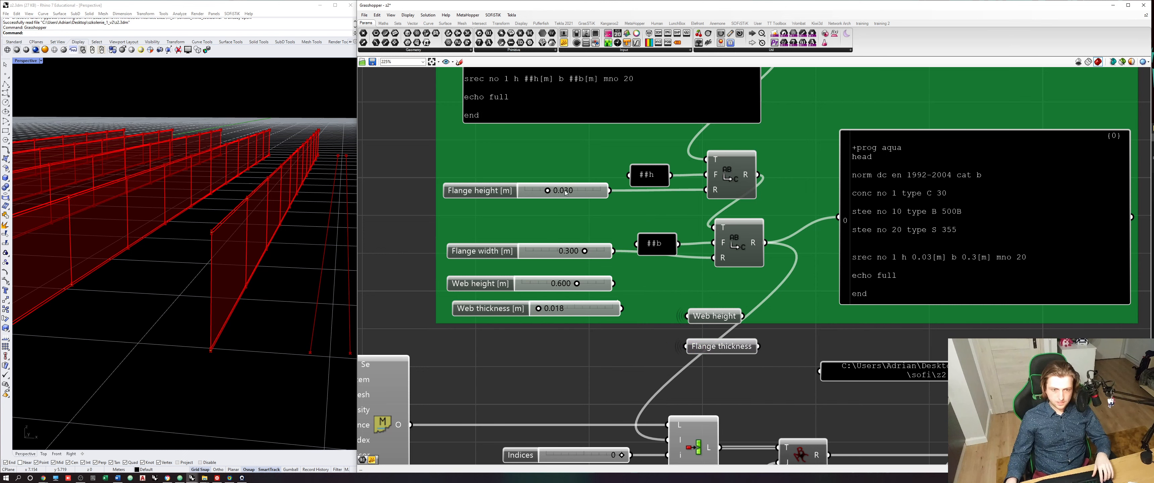
- Move the Web height and Flange thickness parameters together to just below the Point and Integer parameters
left_click(711, 346)
left_click_drag(715, 317, 751, 299, "shift")
scroll(751, 299, "down", 10)
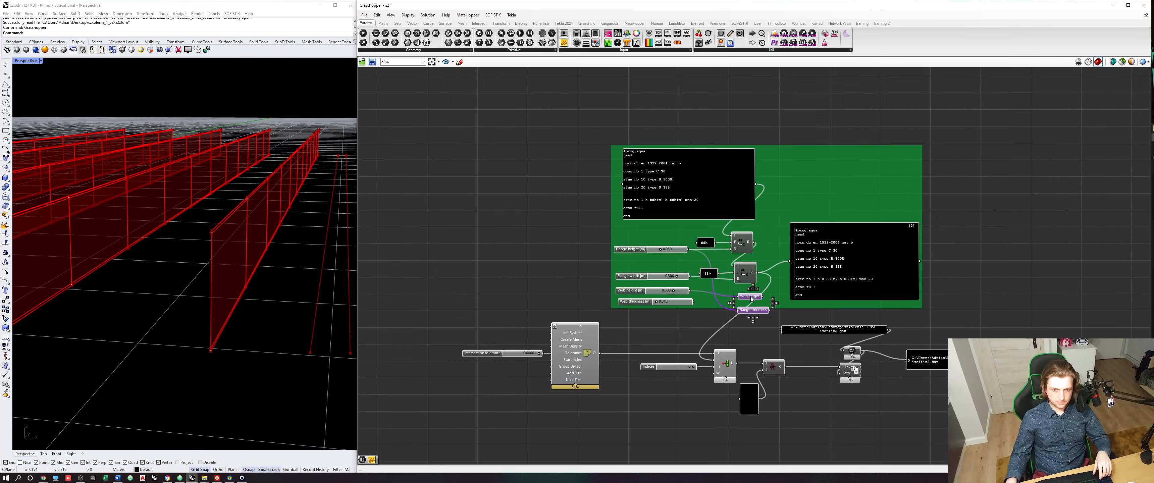
scroll(757, 285, "up", 10)
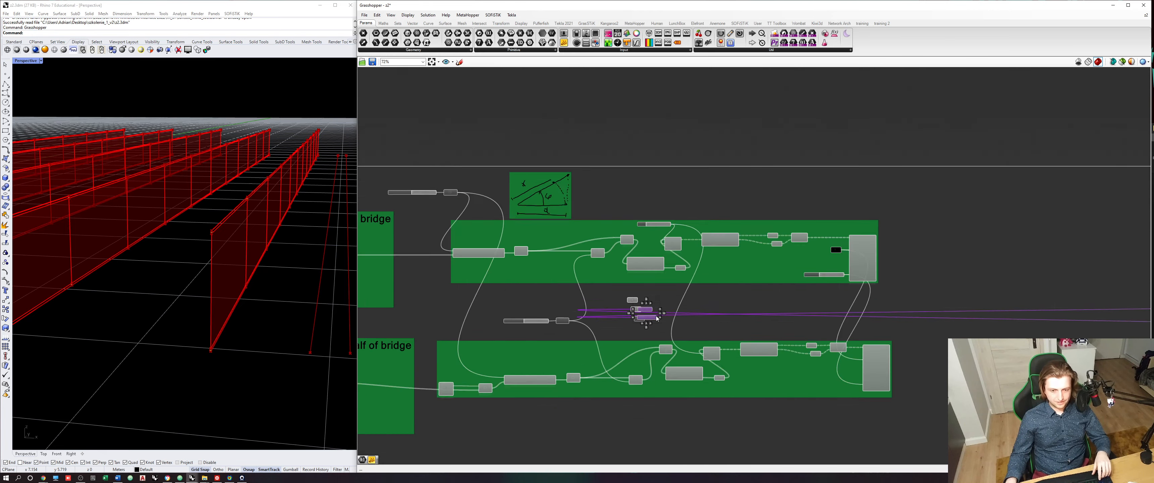
- Select all five Point, Integer and Number parameters and move them to the empty canvas area below the last groups
left_click_drag(647, 336, 589, 266)
left_click(613, 340)
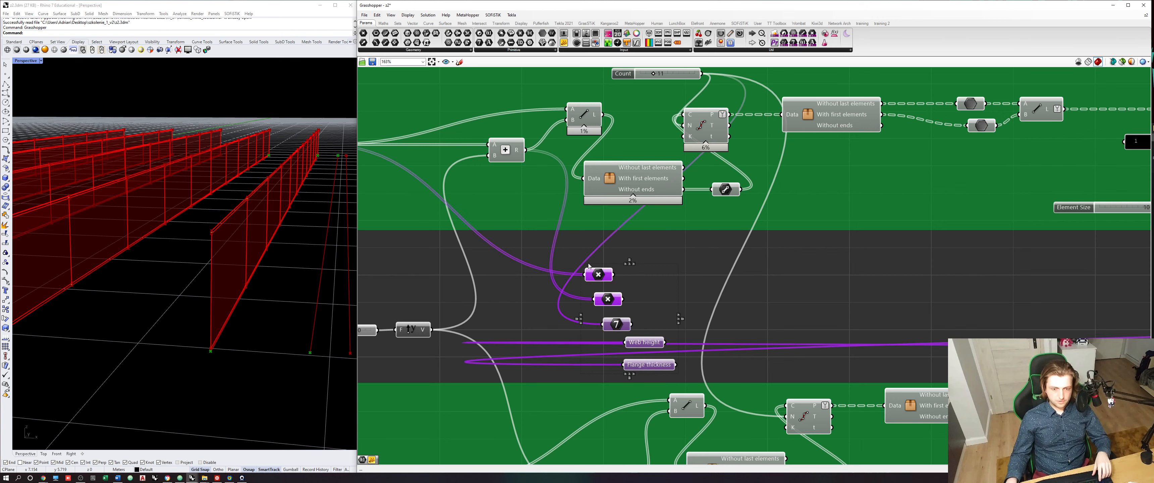
scroll(599, 275, "down", 8)
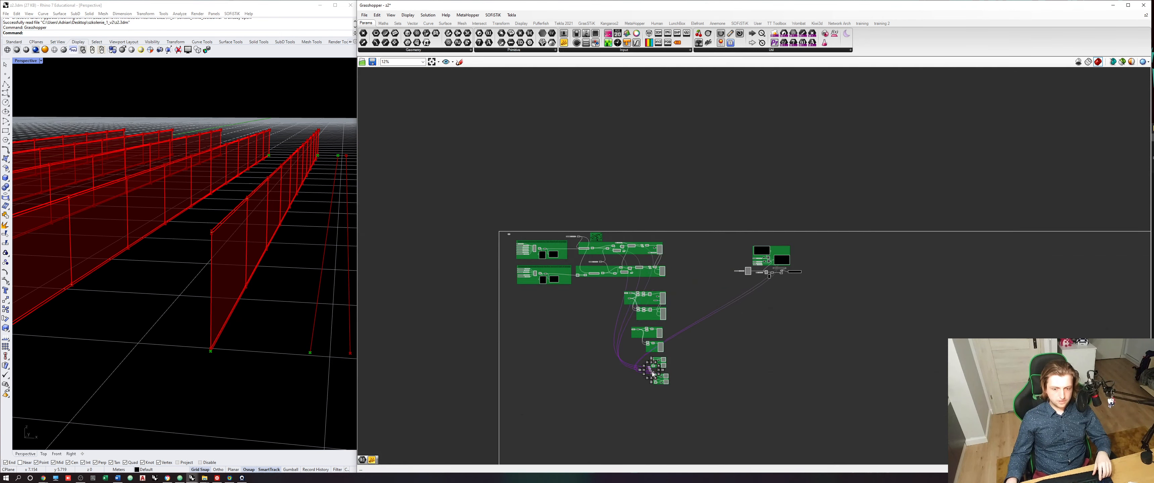
scroll(651, 406, "up", 8)
left_click(685, 299)
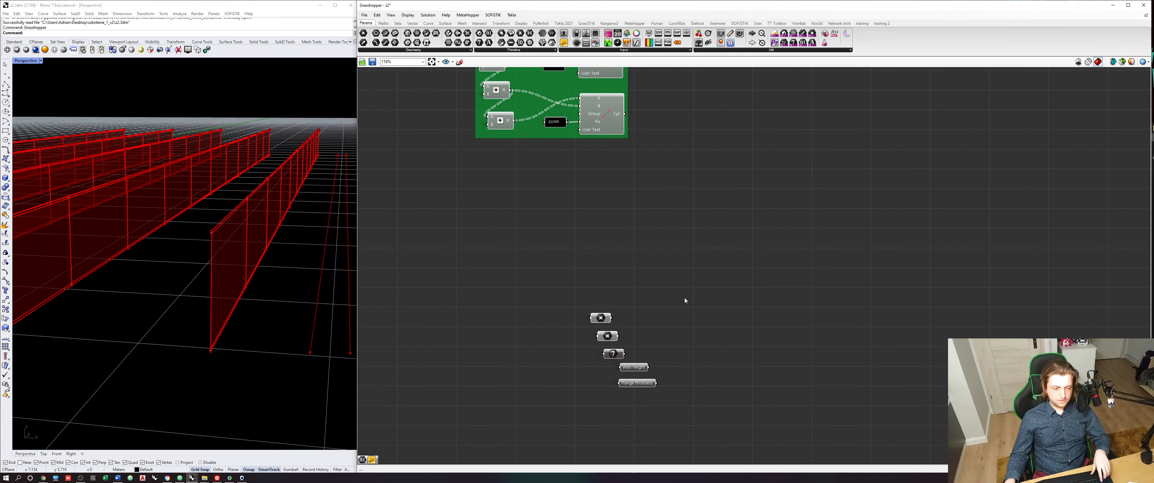
scroll(685, 339, "up", 3)
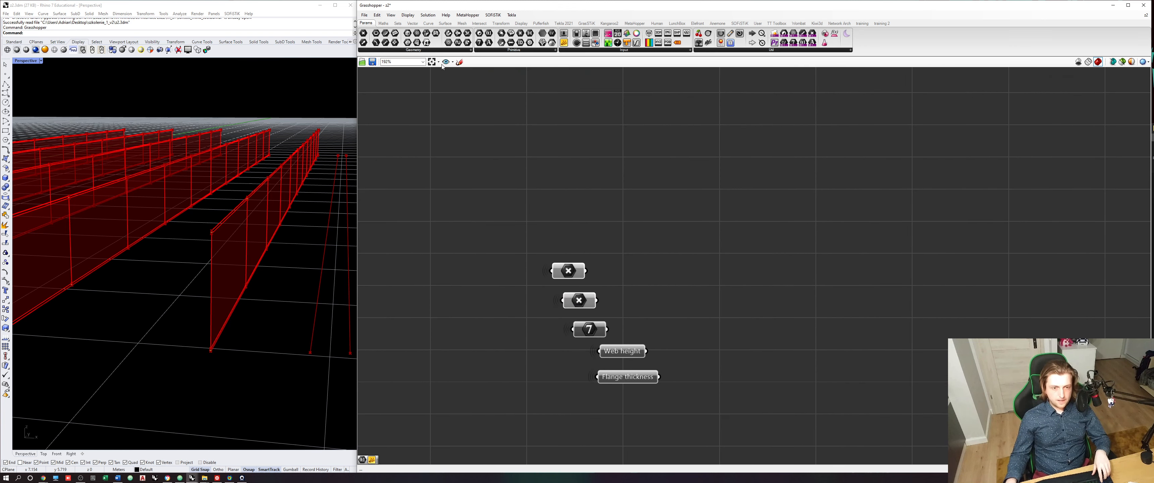
- Review the Point, Web height and Flange thickness parameters one by one against the nearest beam's corners in the viewport
left_click(568, 271)
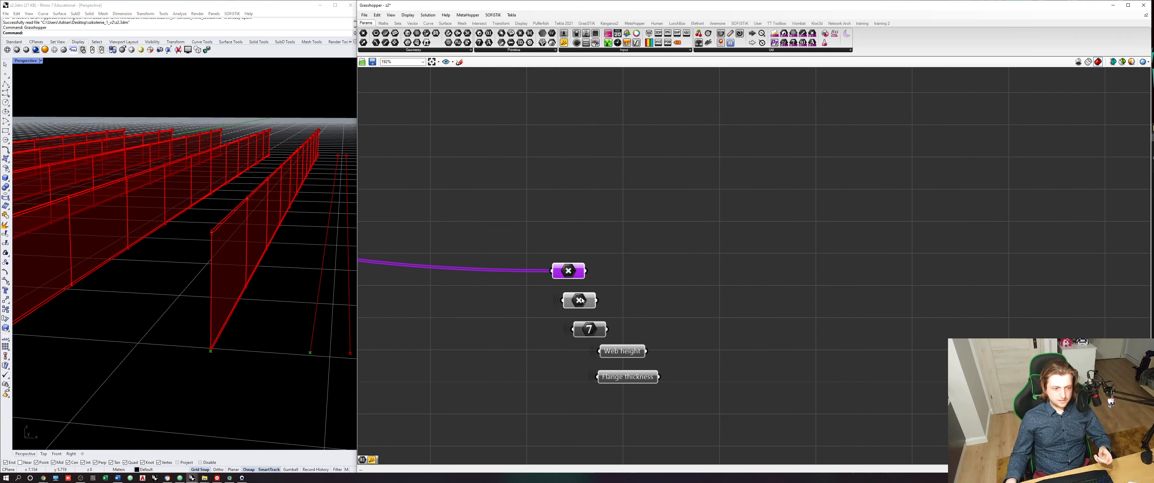
left_click(578, 300)
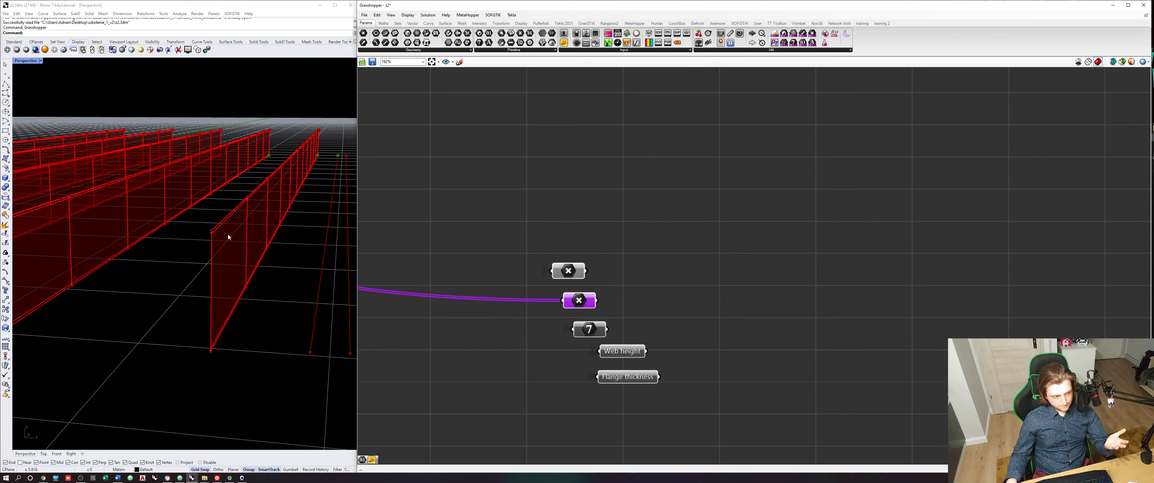
right_click_drag(679, 271, 591, 270)
left_click(480, 95)
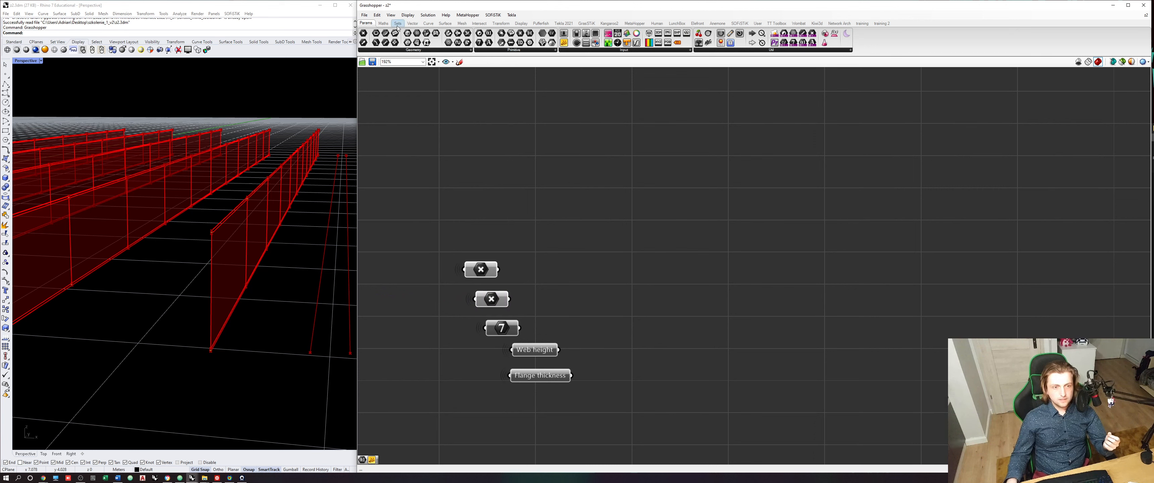
left_click_drag(537, 353, 536, 357)
left_click(539, 362)
left_click(535, 354)
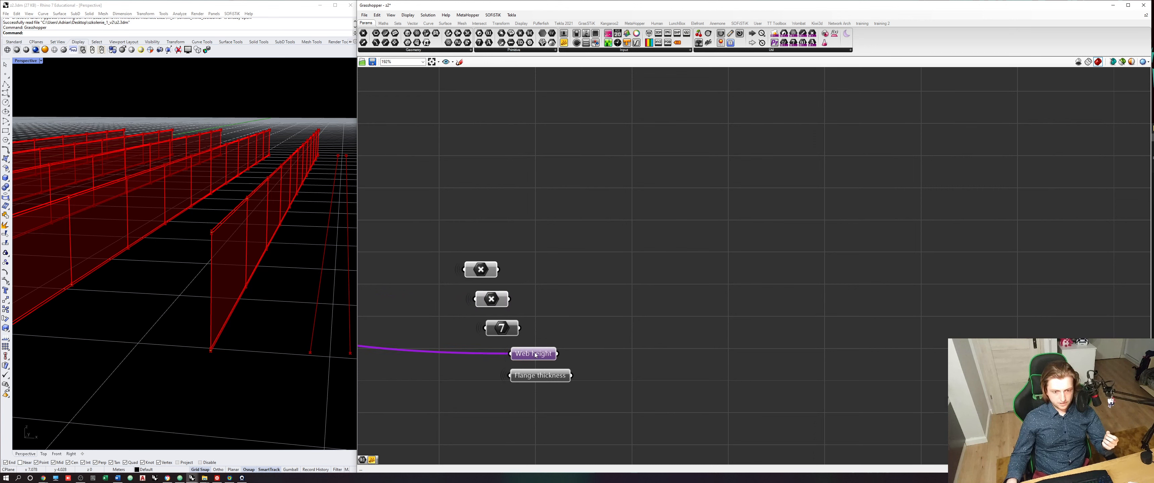
left_click(538, 377)
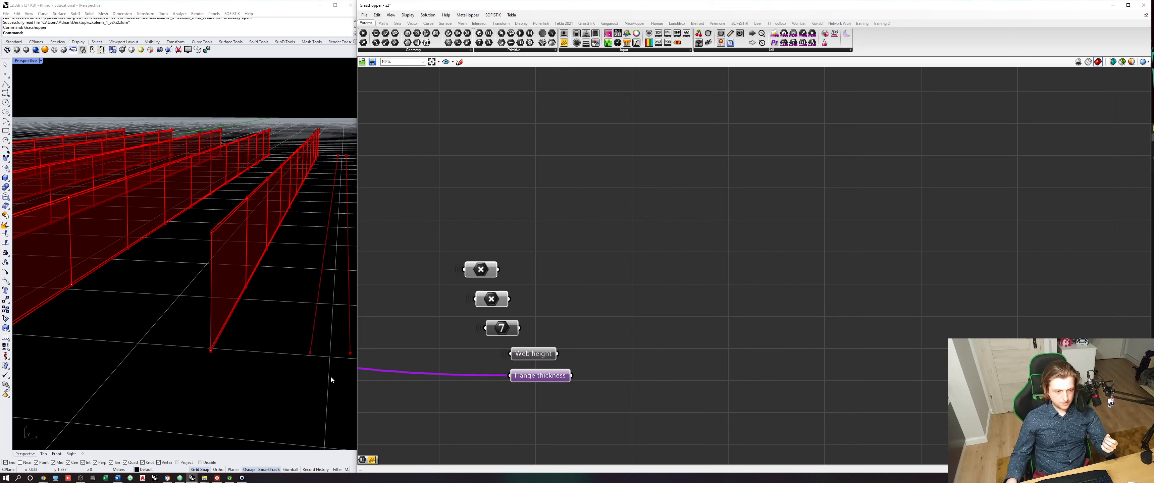
scroll(207, 355, "up", 3)
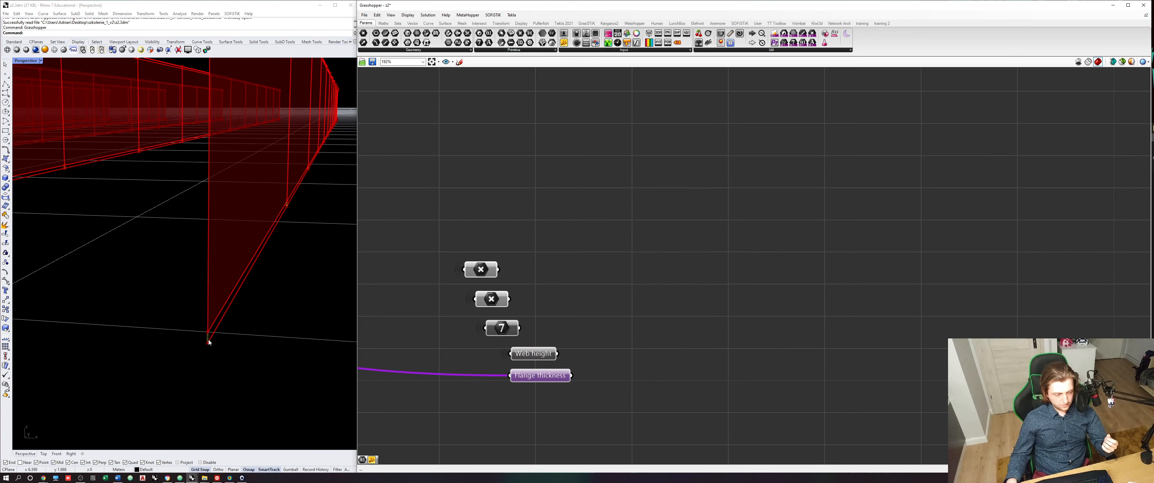
- Add the Web height and Flange thickness parameters together with a new Addition component placed beside them
scroll(196, 173, "up", 5)
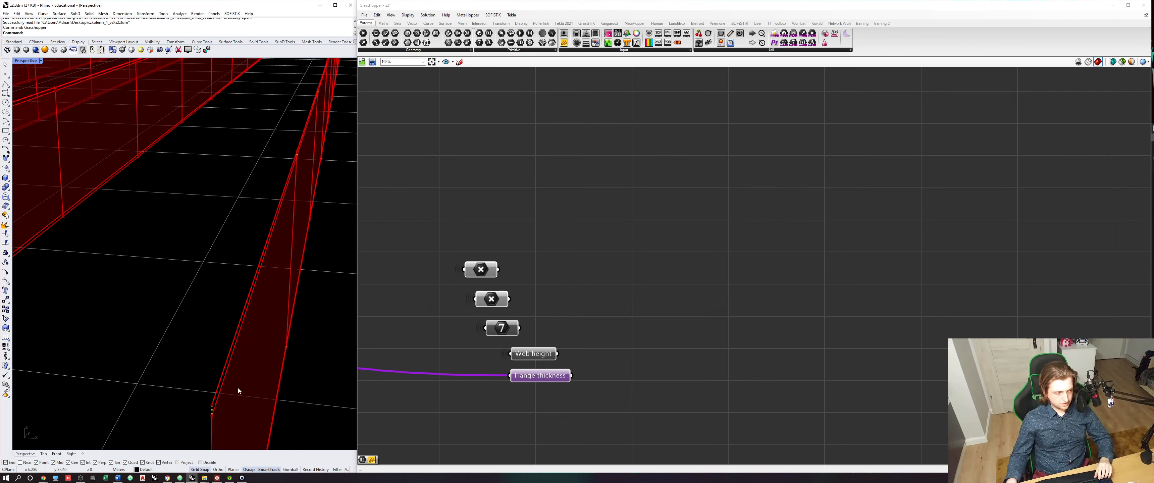
scroll(237, 387, "up", 5)
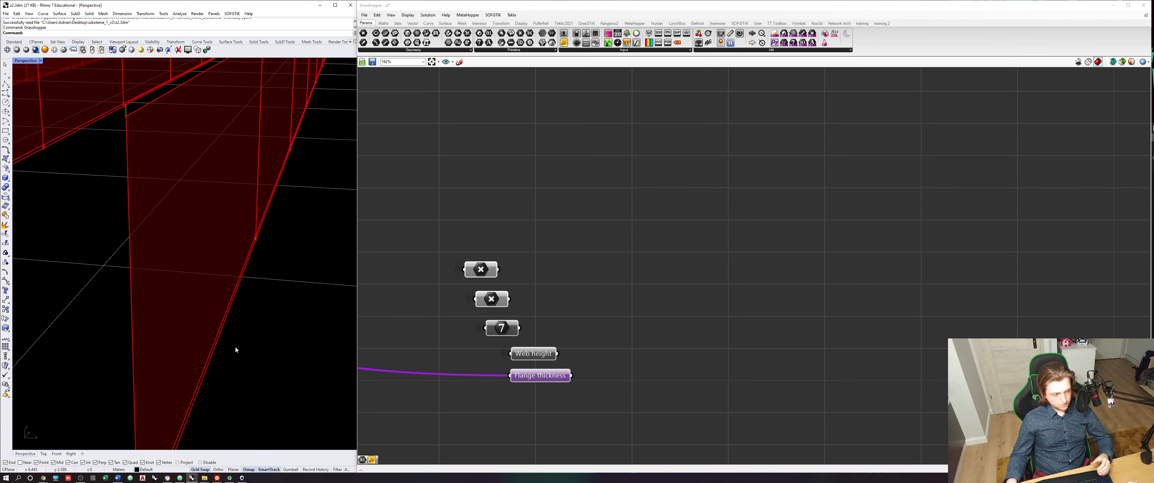
scroll(235, 349, "down", 5)
scroll(236, 349, "up", 5)
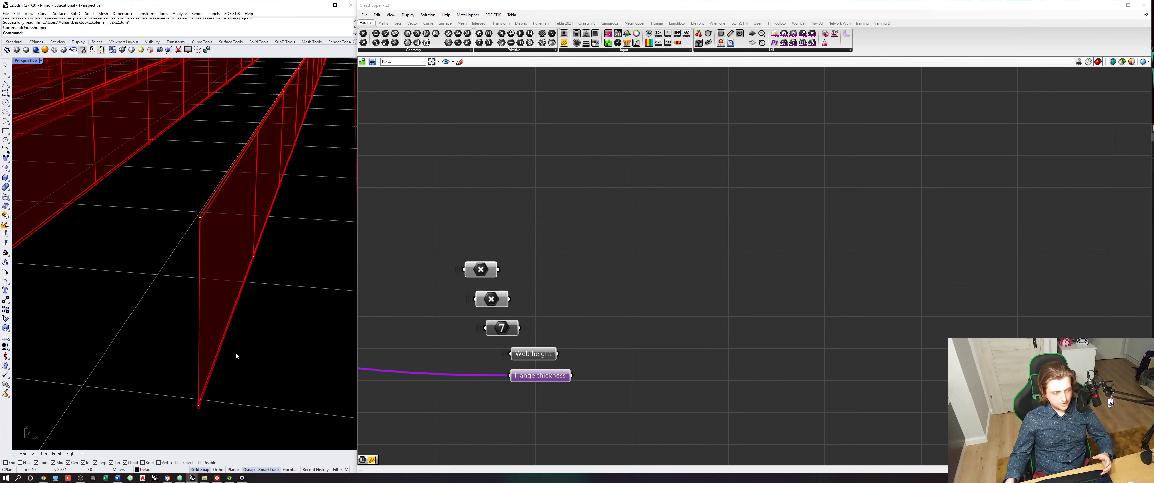
right_click_drag(610, 331, 567, 345)
left_click(567, 345)
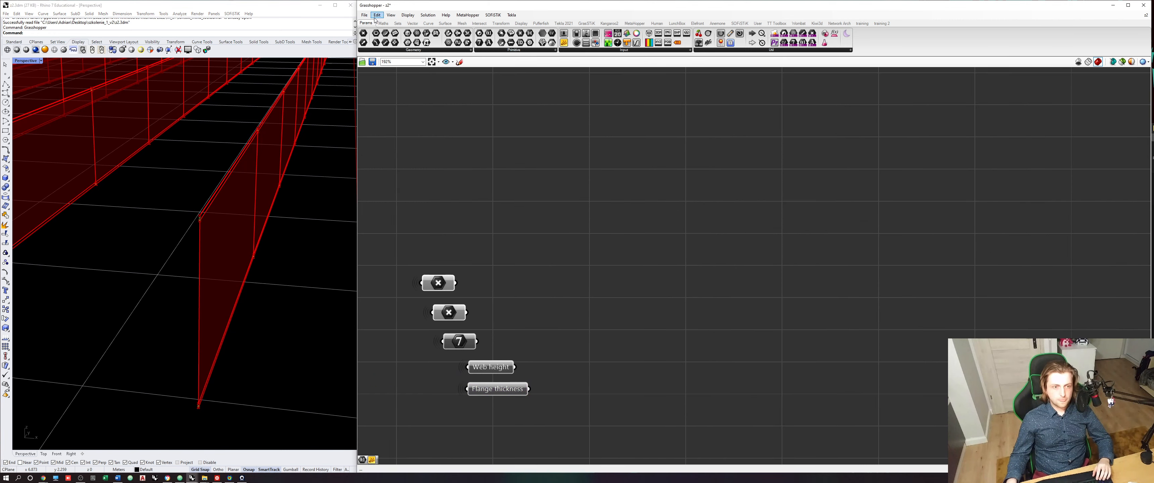
left_click(383, 23)
left_click_drag(488, 33, 587, 352)
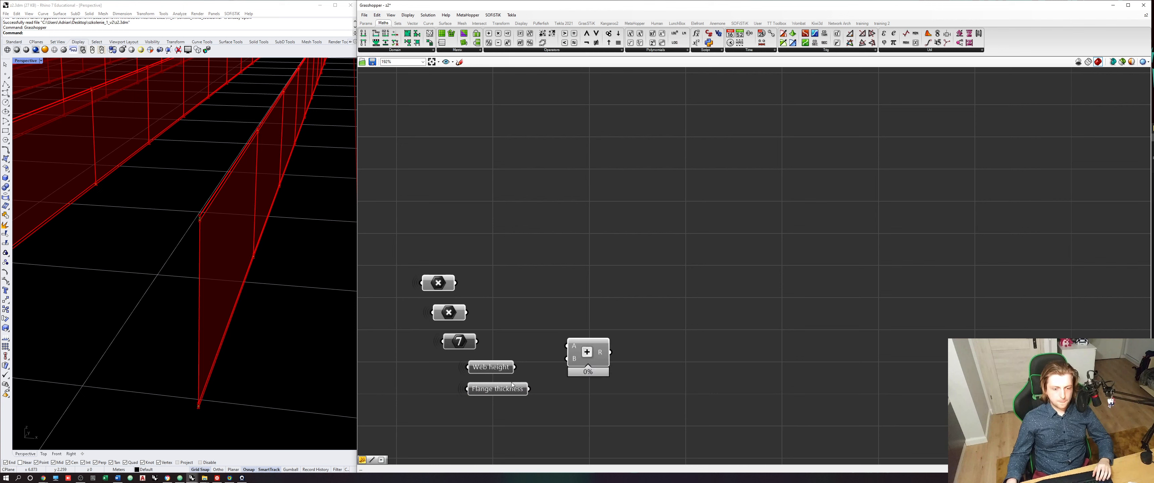
left_click_drag(515, 367, 566, 346)
left_click_drag(530, 388, 564, 384)
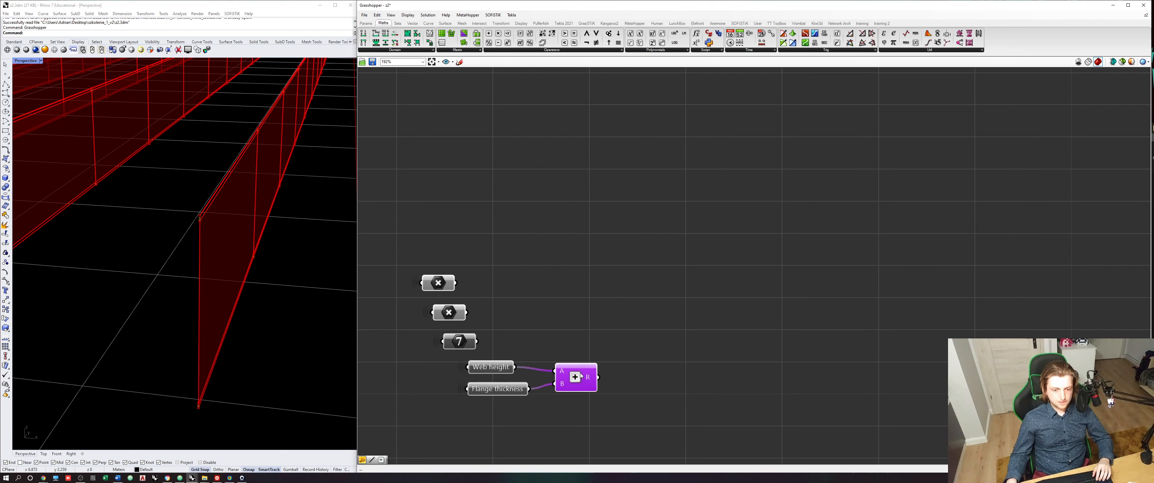
left_click(787, 207)
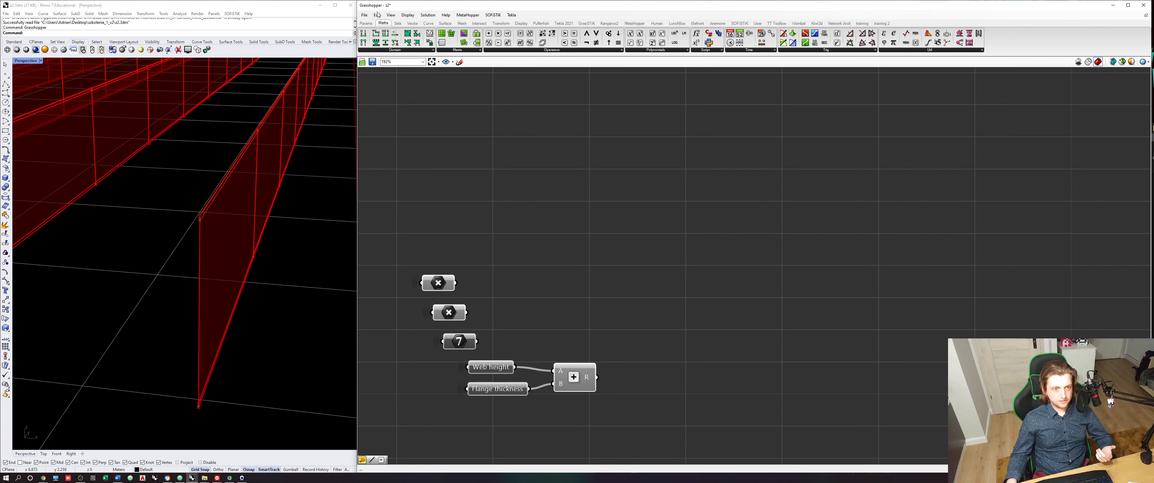
- Convert the height sum to a Unit Z vector and add it to the first Point parameter with a new Addition component
left_click(412, 23)
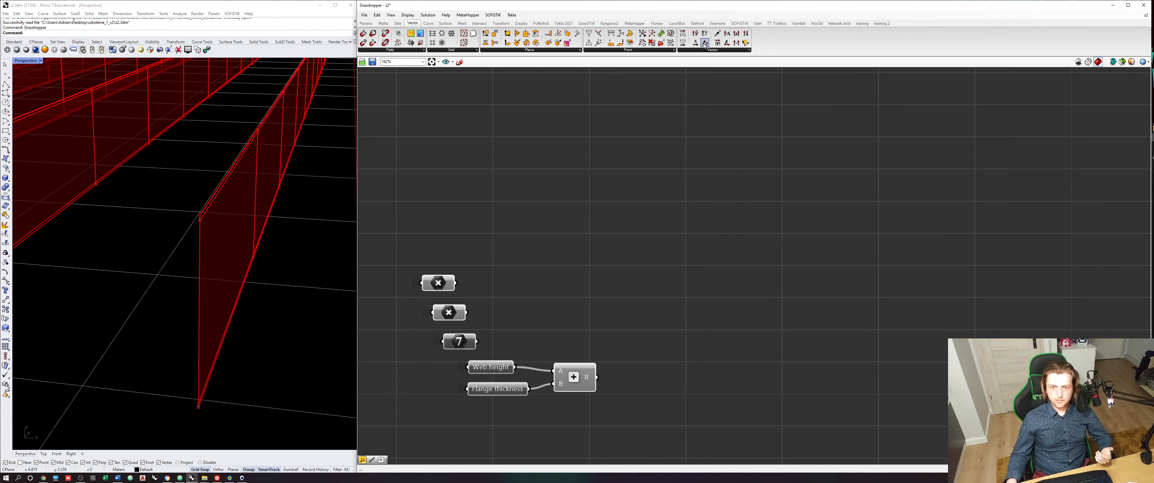
left_click_drag(705, 45, 630, 380)
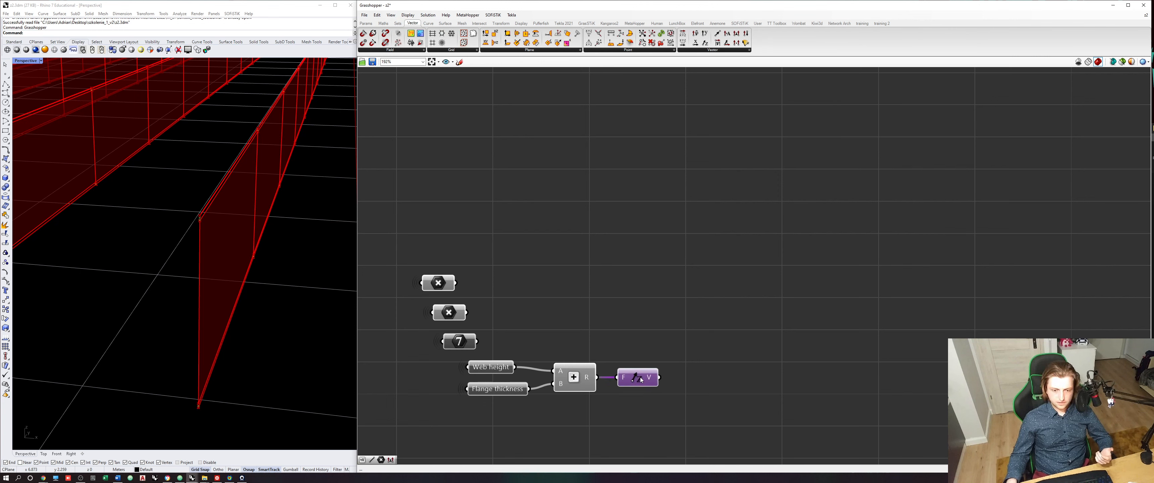
left_click(383, 23)
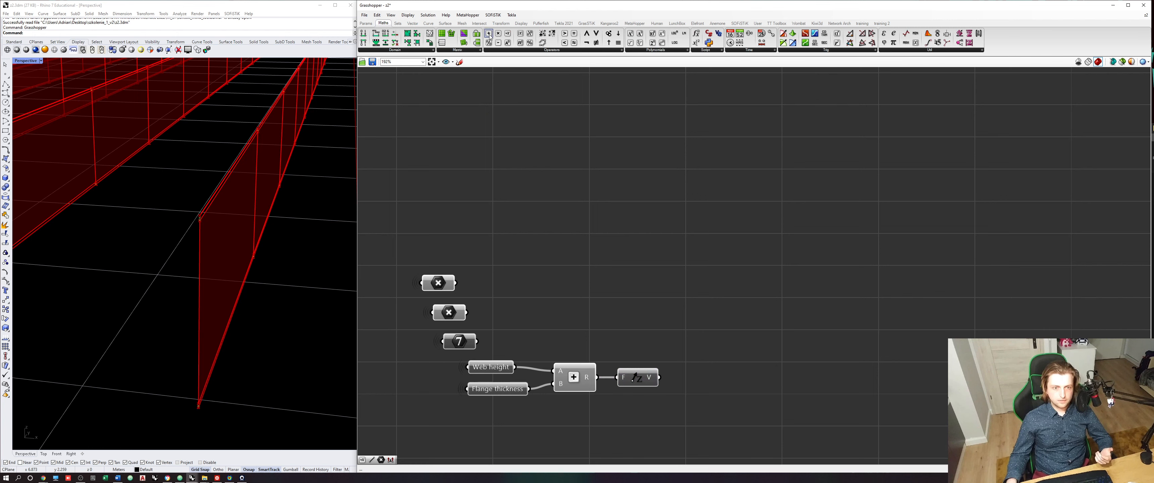
left_click_drag(489, 33, 700, 320)
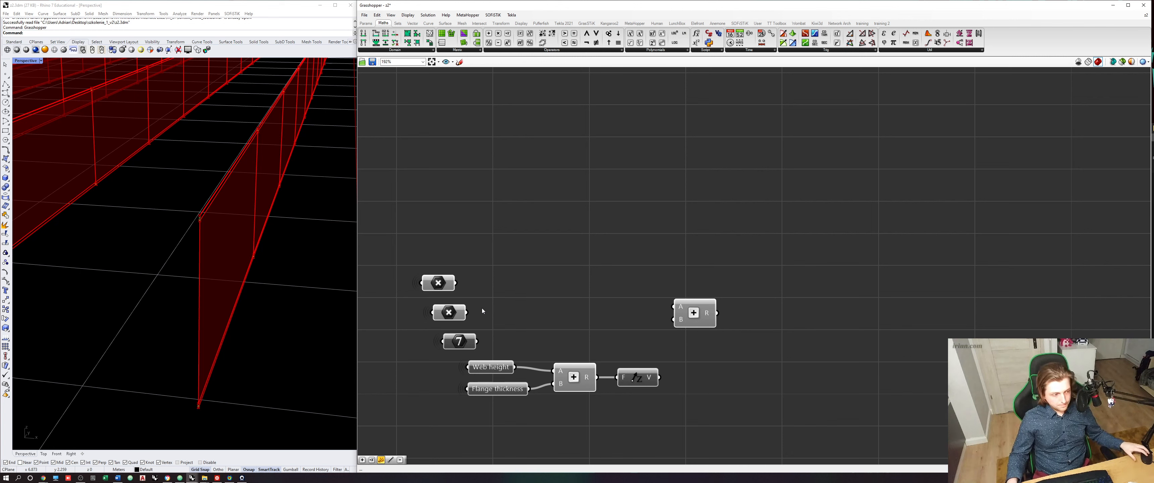
left_click_drag(660, 378, 657, 320)
left_click_drag(456, 282, 674, 307)
left_click(699, 322)
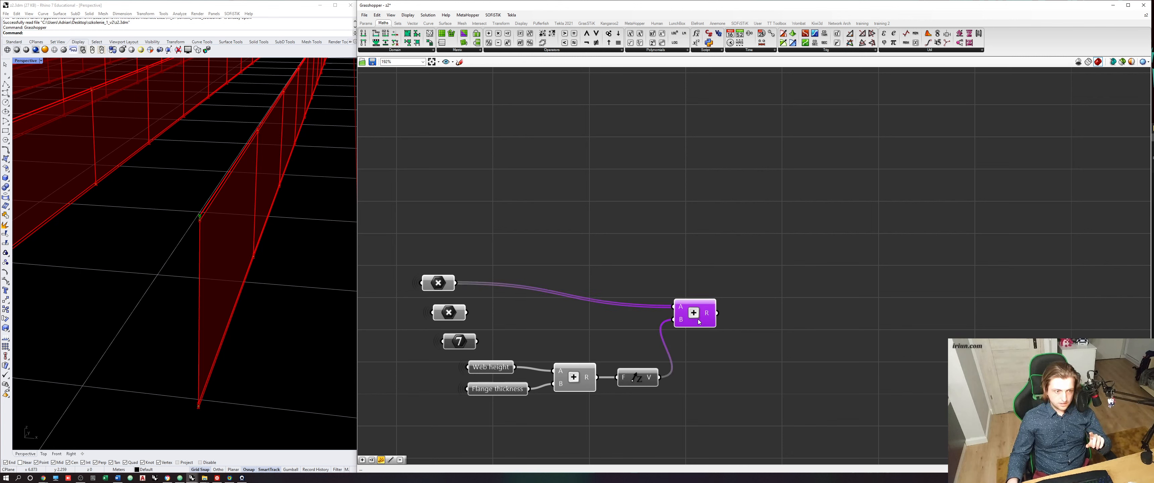
- Duplicate the point Addition component and feed the second Point parameter into the copy's A input
scroll(209, 232, "down", 5)
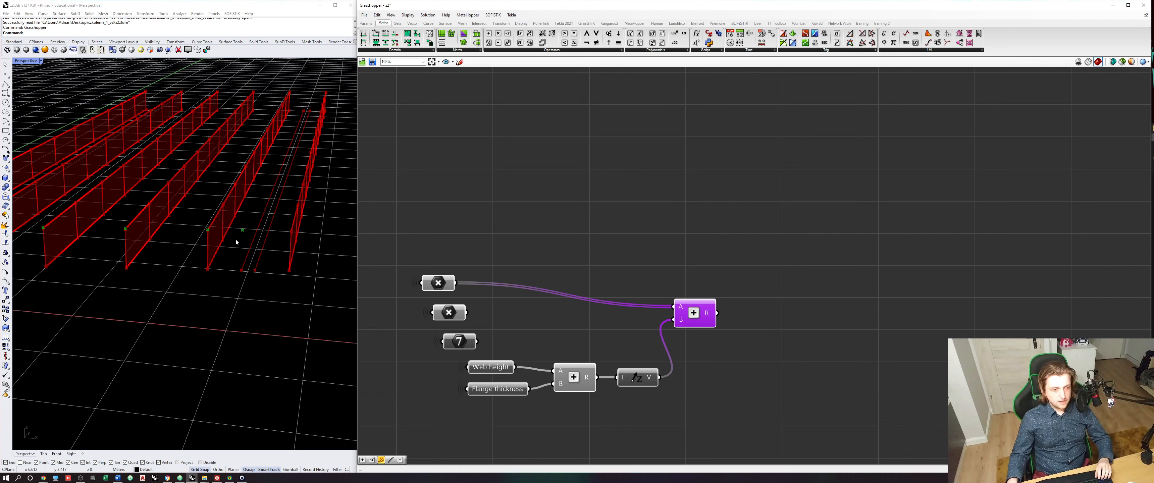
left_click_drag(694, 310, 733, 331)
key("ctrl+c")
key("ctrl+v")
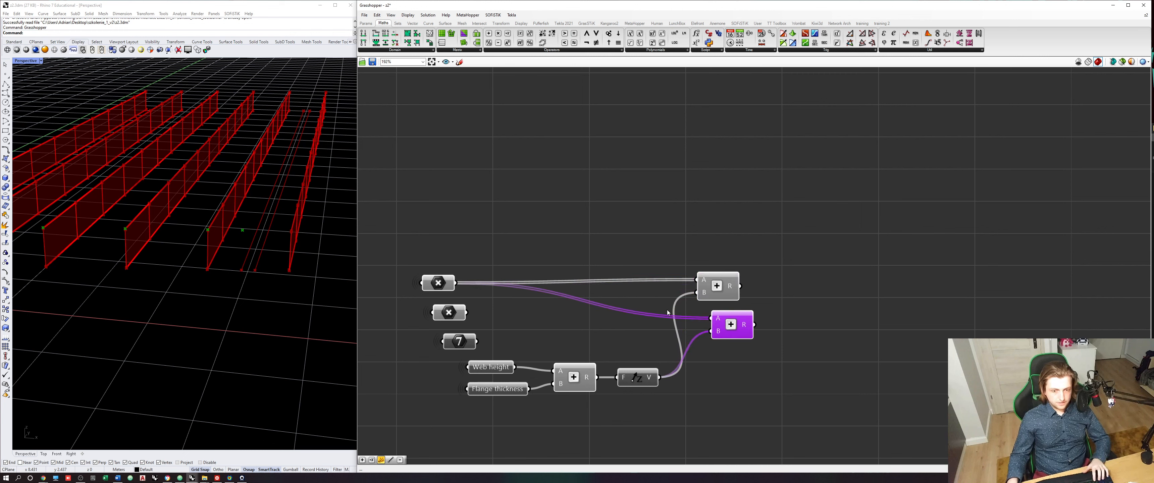
left_click_drag(467, 313, 733, 325)
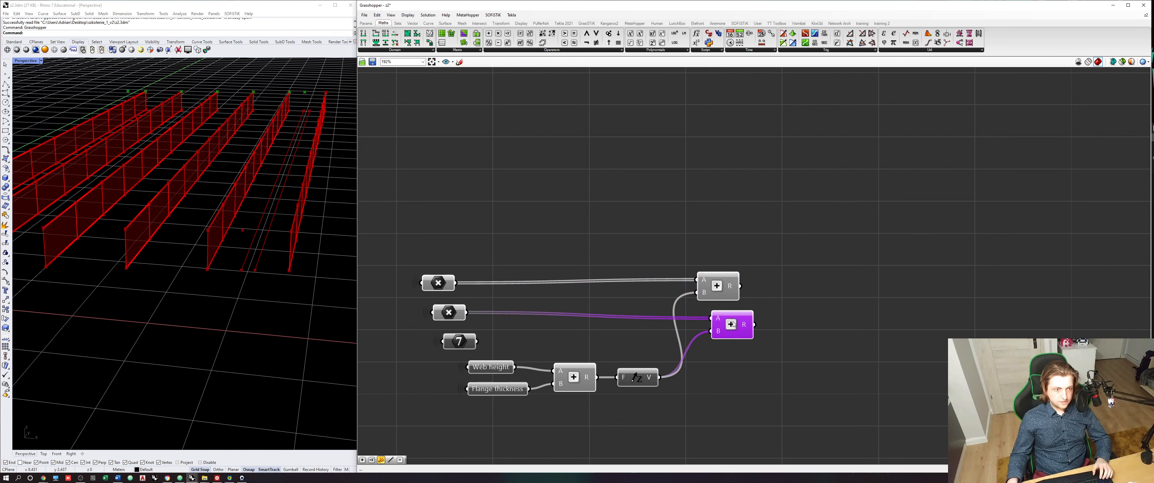
left_click(792, 277)
right_click_drag(792, 277, 776, 280)
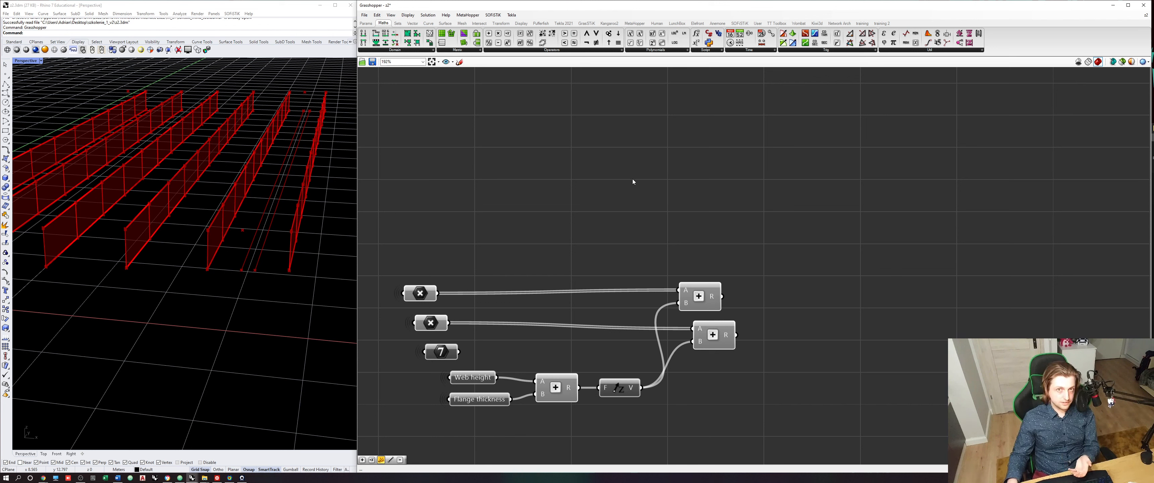
- Create a number slider ranging from 0.2 to 0.40 on the empty canvas above the point additions
double_click(615, 178)
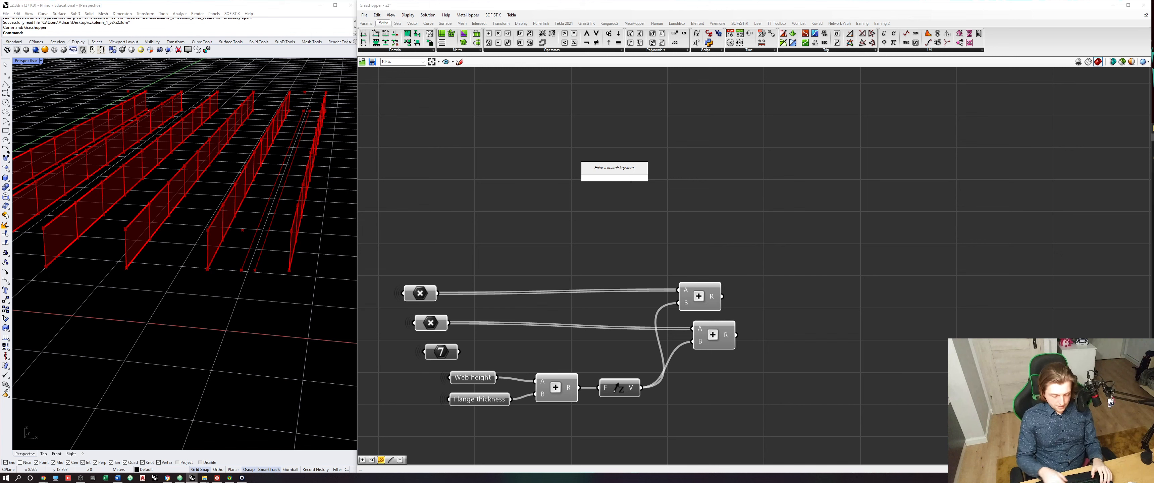
type("0.2<")
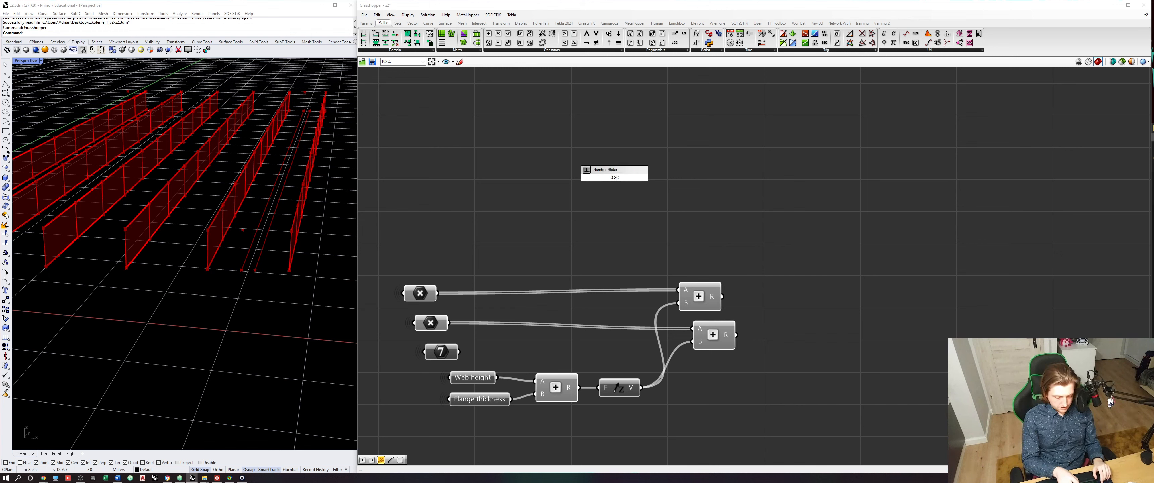
type("0.40")
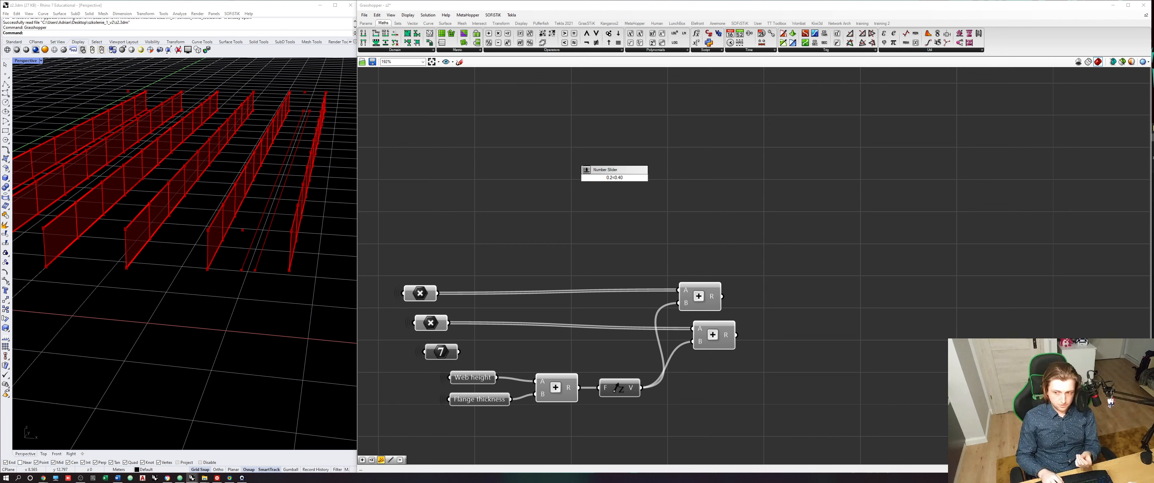
key("Return")
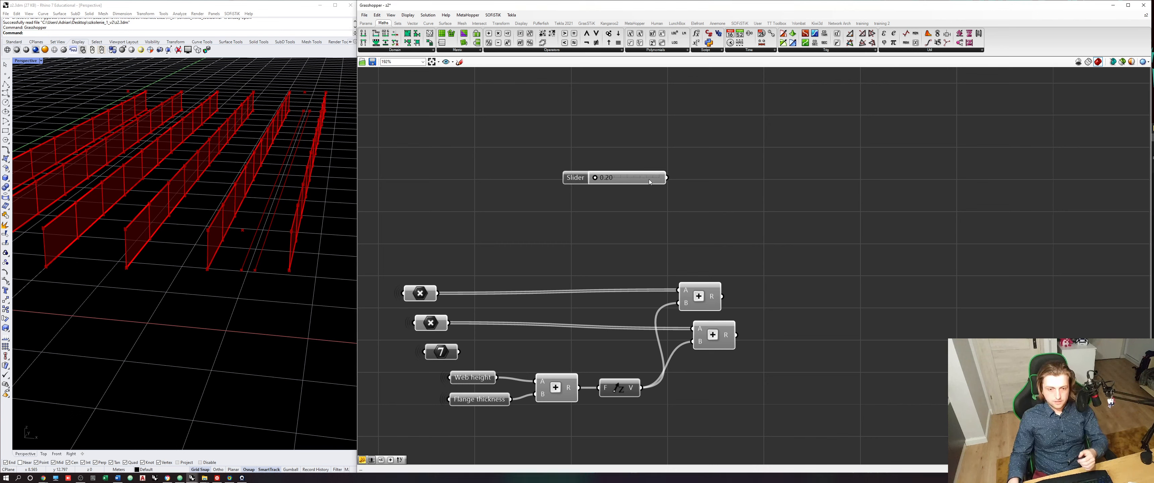
- Set the new slider's value to 0.25 and save the definition
scroll(649, 179, "up", 2)
left_click_drag(543, 155, 595, 213)
scroll(646, 160, "up", 2)
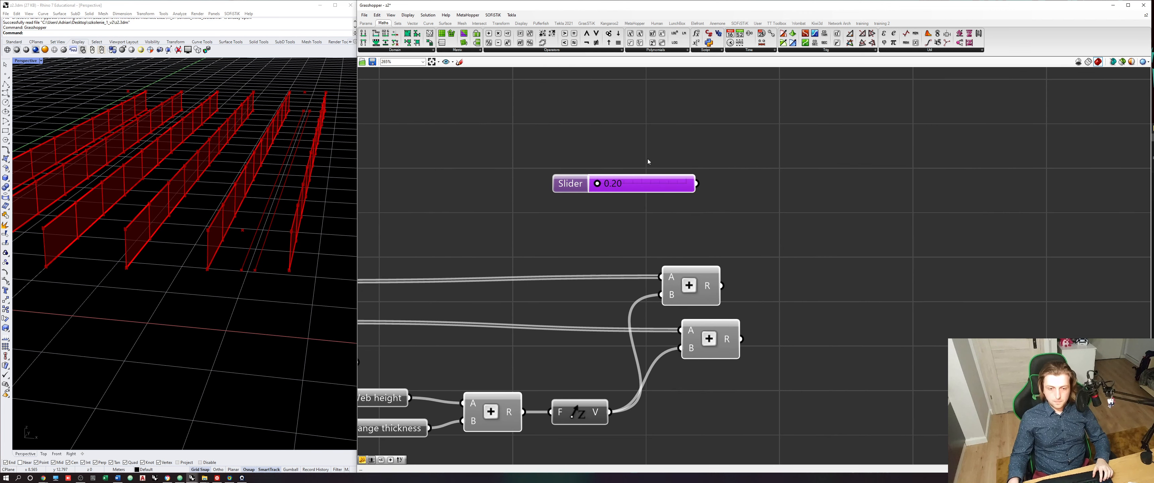
double_click(650, 185)
left_click(653, 185)
left_click_drag(653, 186, 660, 187)
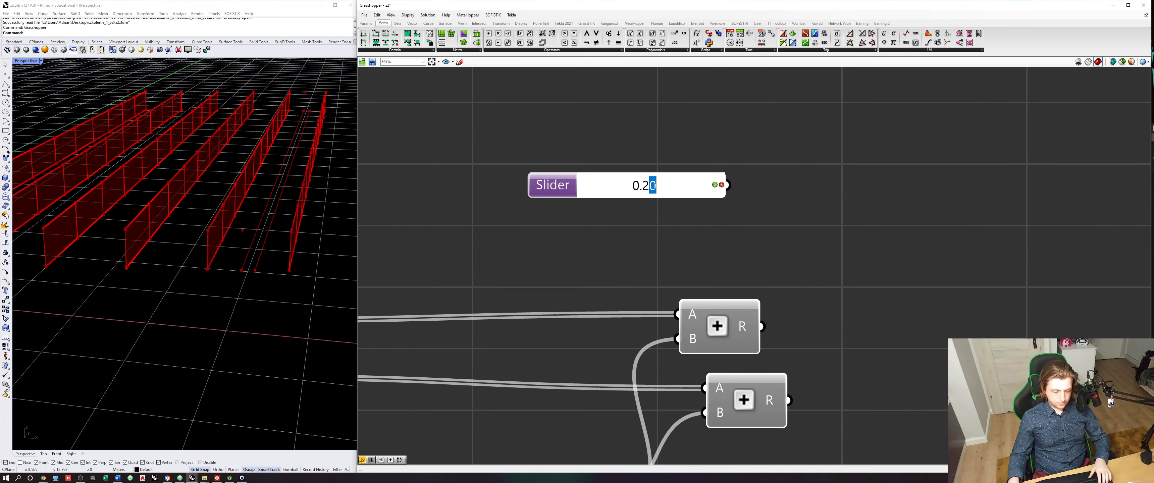
type("5")
key("Return")
left_click(699, 236)
key("ctrl+s")
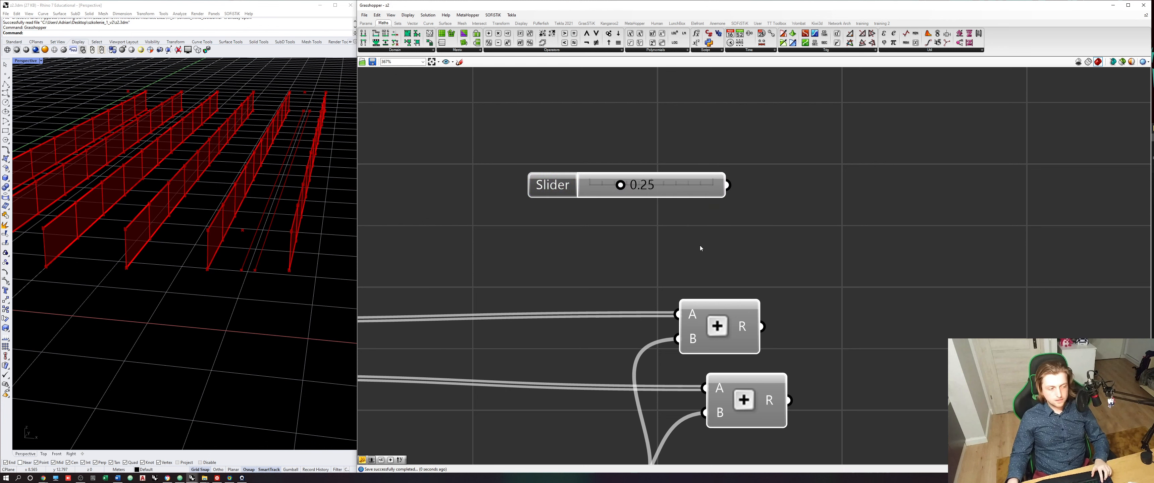
- Rename the slider as Deck plate thickness [m] and save the definition
right_click_drag(700, 245, 668, 239)
left_click(525, 179)
right_click(525, 179)
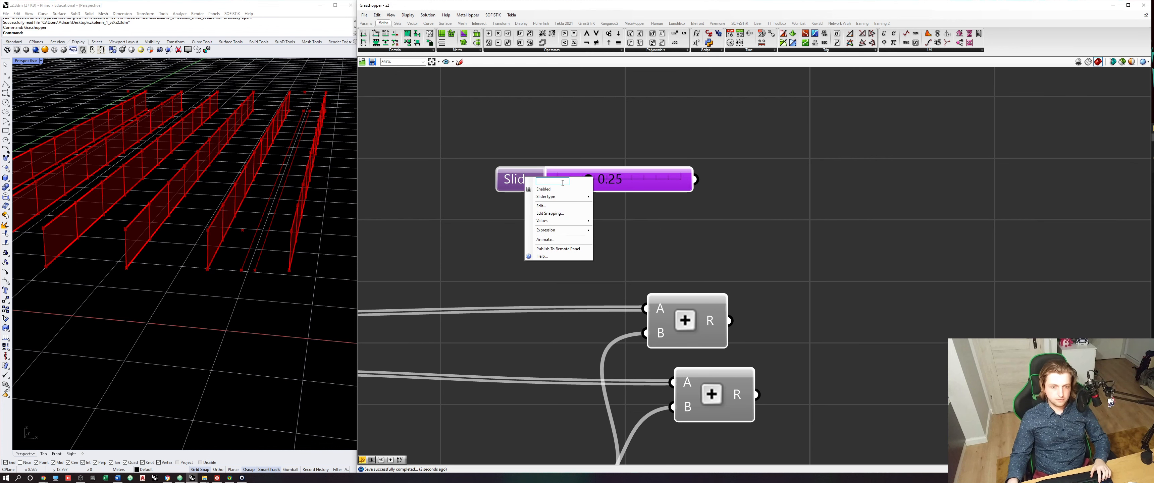
type("Deck plate")
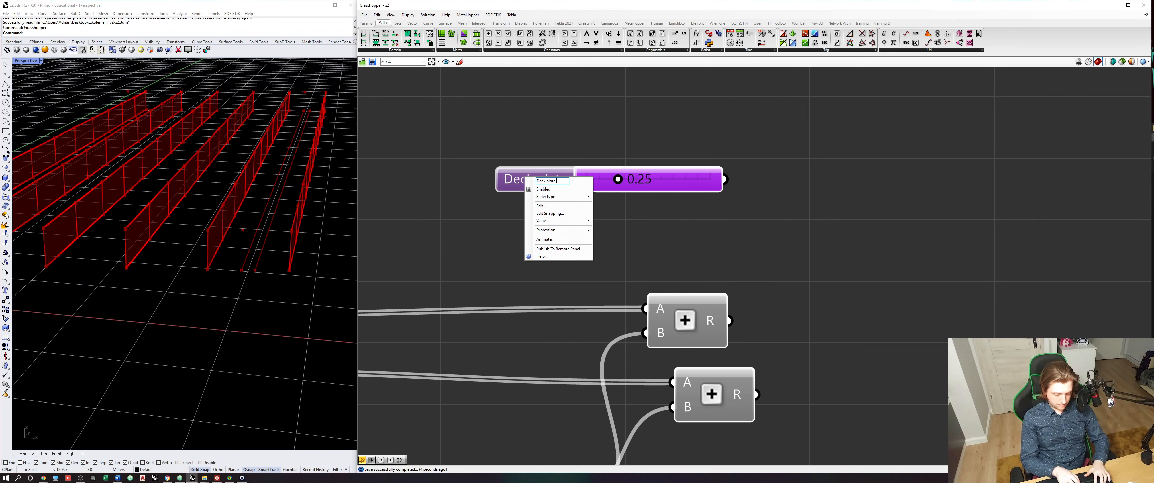
type(" thickness")
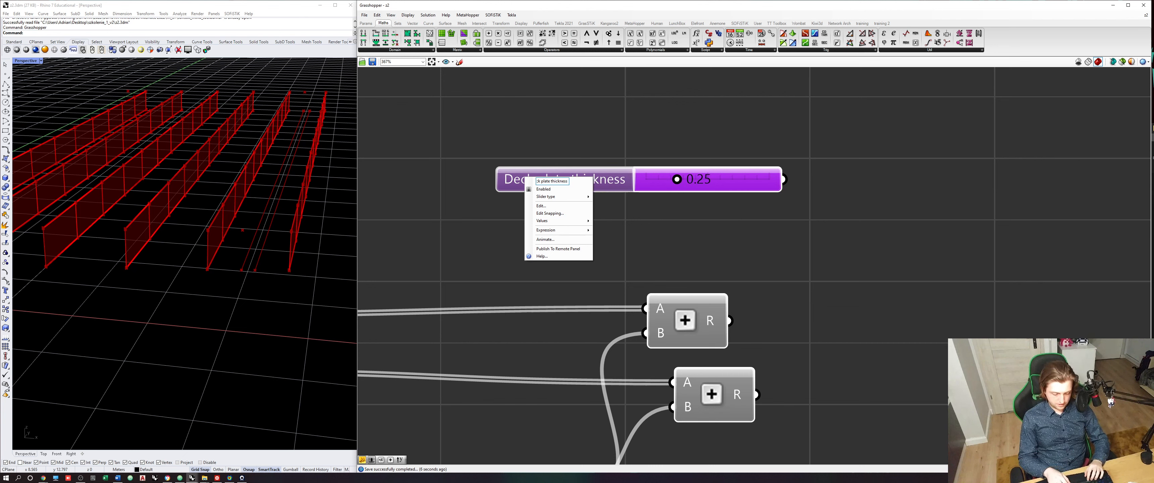
type(" [m]")
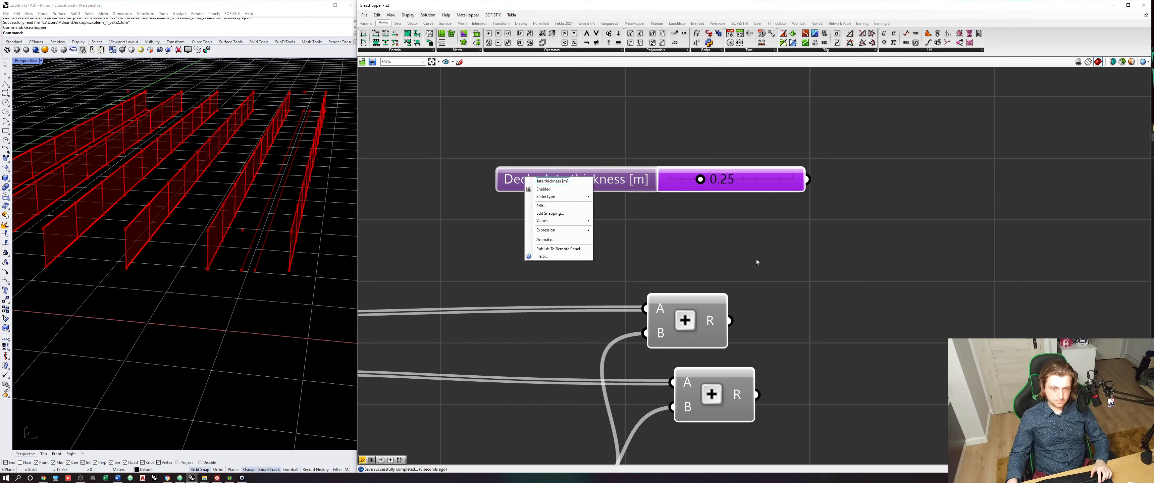
key("Return")
key("ctrl+s")
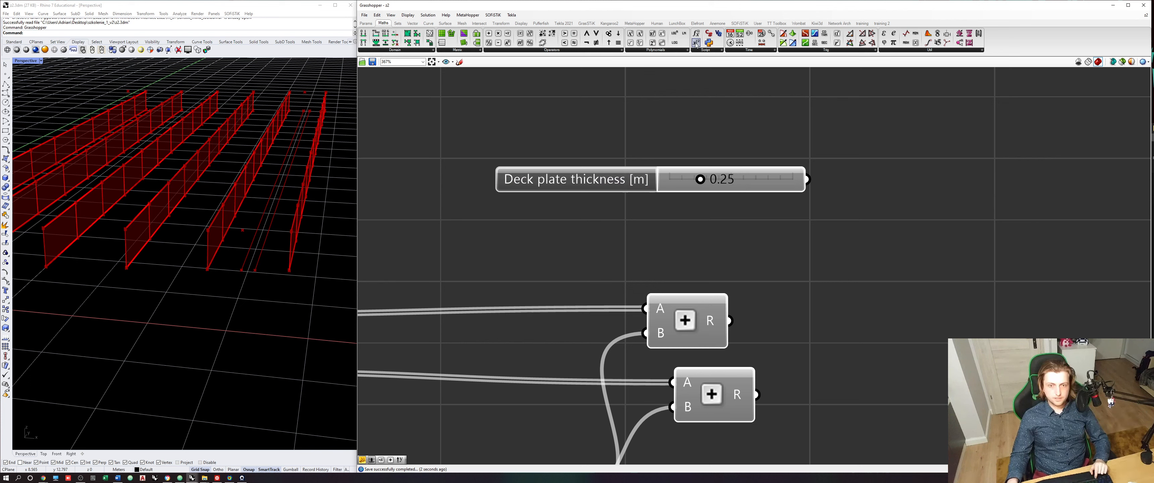
- Place an Expression component near the deck plate thickness slider and set its expression to x/2
left_click_drag(696, 43, 815, 249)
double_click(815, 249)
key("ctrl+a")
type("x/2")
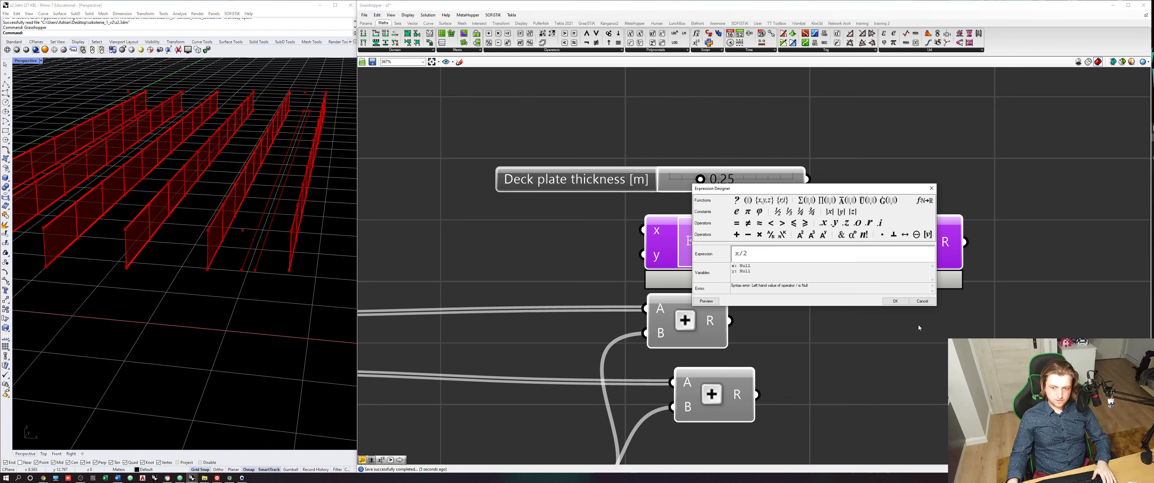
key("Return")
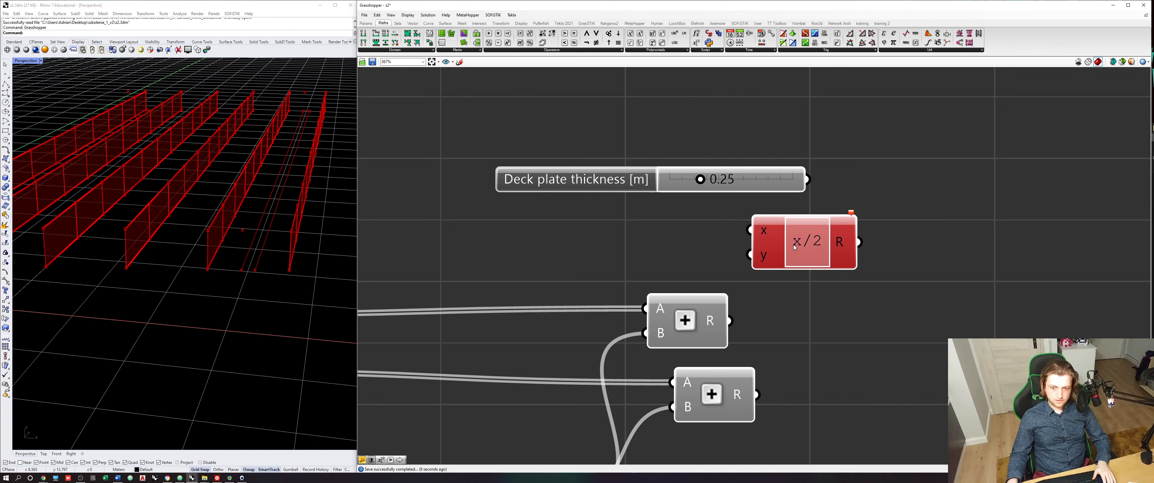
- Remove the Expression's y input, connect the deck plate thickness slider to x, and align the component with the slider
scroll(777, 272, "up", 3)
left_click(776, 261)
left_click_drag(800, 258, 934, 197)
left_click_drag(833, 139, 871, 180)
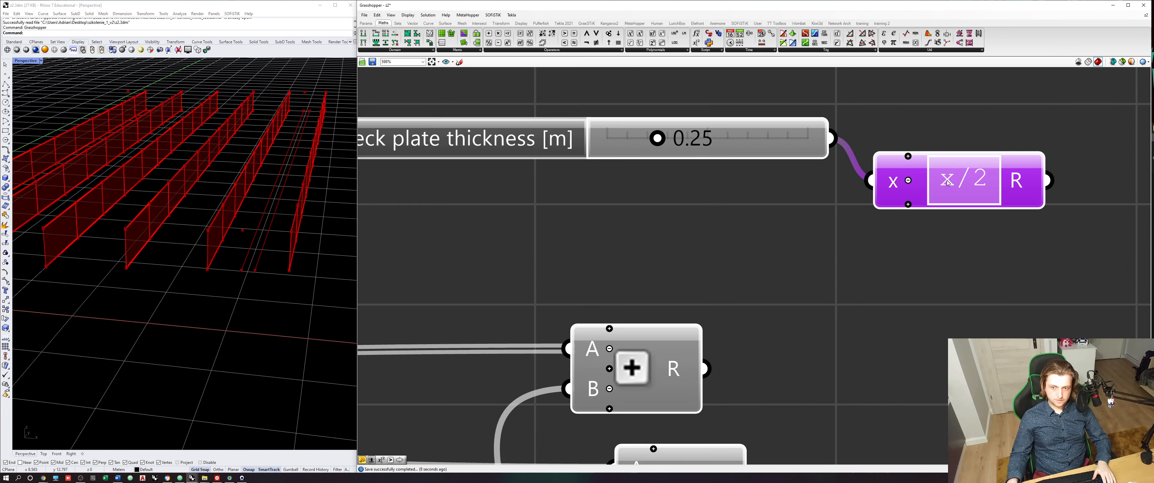
left_click_drag(932, 202, 942, 161)
- Copy the Unit Z component to the x/2 output, connect it, and reposition it together with the slider and expression
scroll(854, 135, "down", 6)
left_click(725, 277)
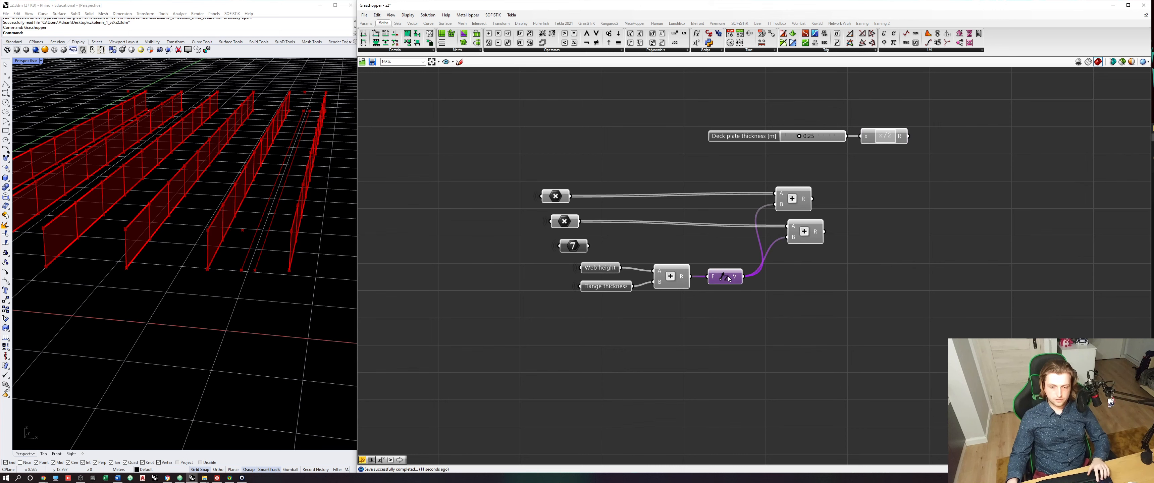
left_click_drag(725, 277, 933, 157, "alt")
left_click_drag(949, 157, 813, 123)
right_click_drag(897, 144, 855, 172)
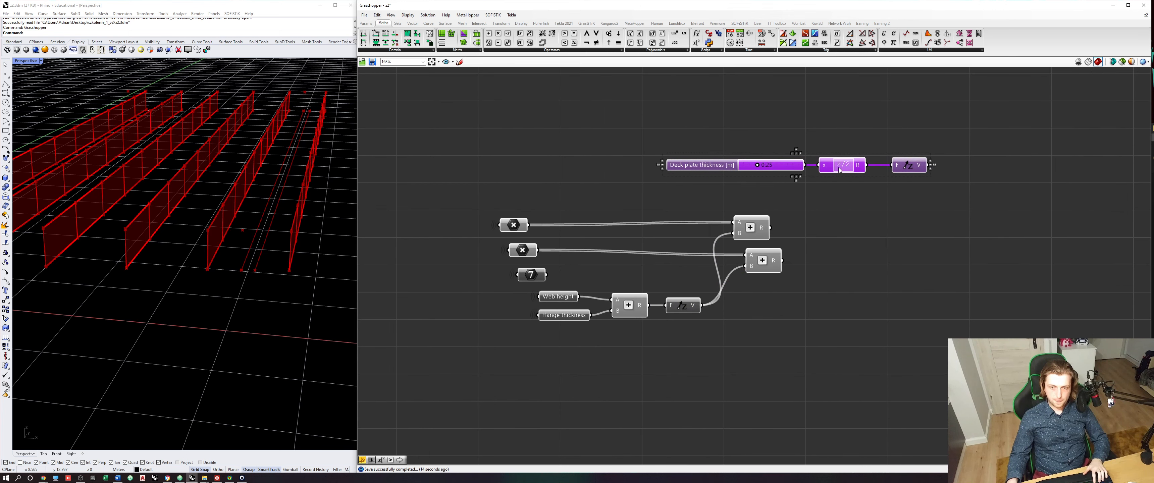
left_click_drag(847, 168, 840, 143)
left_click(840, 156)
right_click_drag(827, 156, 747, 191)
- Add the half-thickness Z vector to each of the two raised point results using two new Addition components
scroll(747, 190, "up", 2)
left_click(642, 275)
left_click(659, 326)
right_click_drag(748, 271, 713, 284)
left_click(713, 284)
left_click(489, 34)
left_click(751, 261)
left_click_drag(633, 295, 725, 254)
left_click_drag(848, 171, 748, 350)
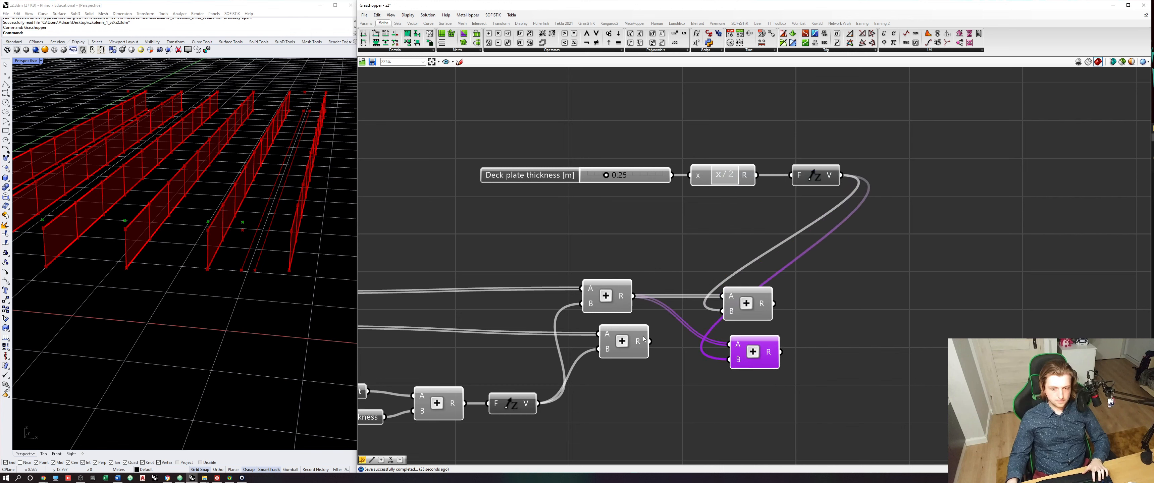
left_click_drag(651, 342, 729, 344)
scroll(770, 332, "down", 2)
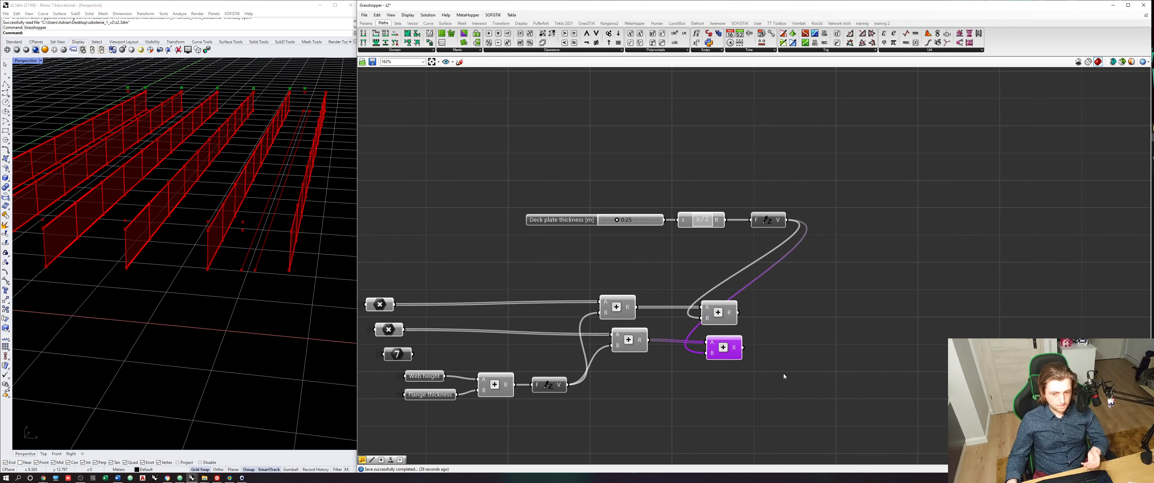
- Place a Line component and connect the two half-thickness-raised point results to its start and end inputs
left_click_drag(783, 377, 702, 305)
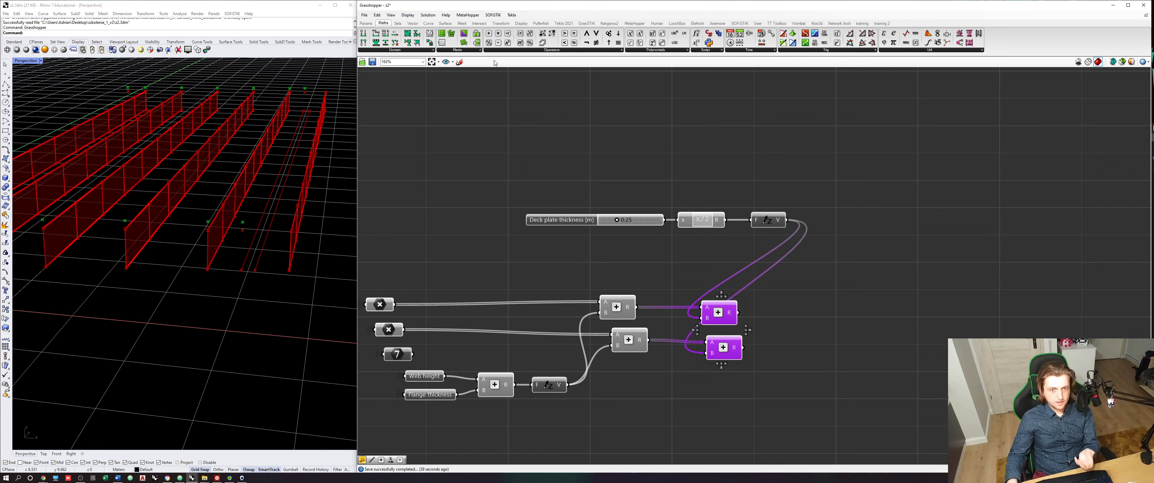
left_click(427, 23)
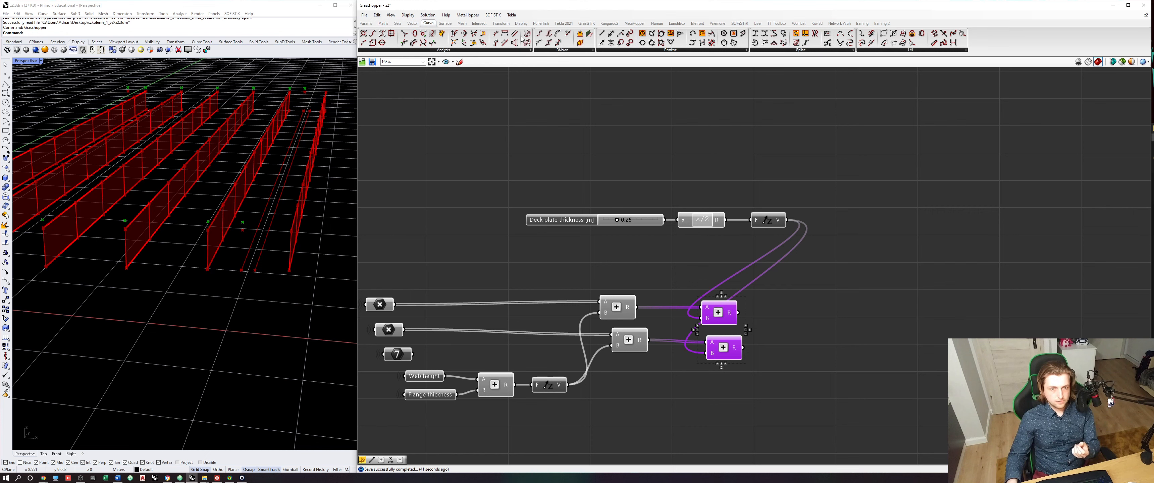
left_click(831, 297)
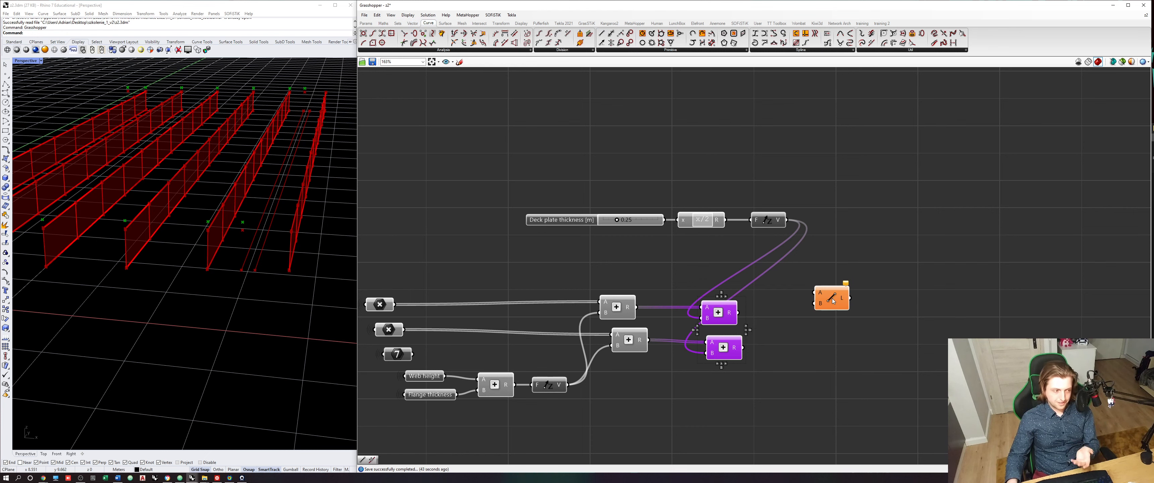
left_click(824, 321)
right_click_drag(825, 321, 745, 313)
left_click(542, 299)
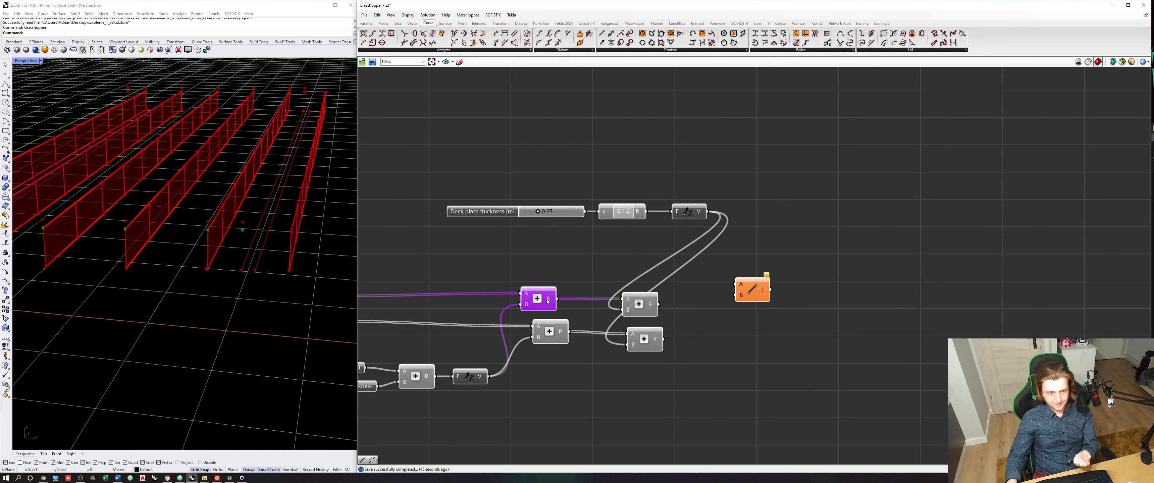
mouse_move(547, 301)
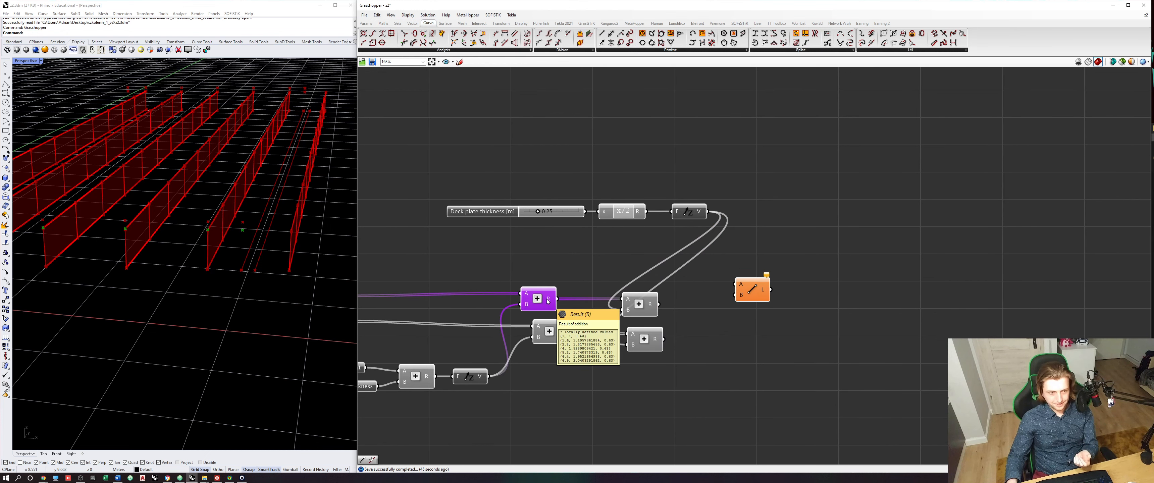
left_click(643, 305)
left_click_drag(658, 305, 735, 285)
left_click_drag(663, 339, 746, 320)
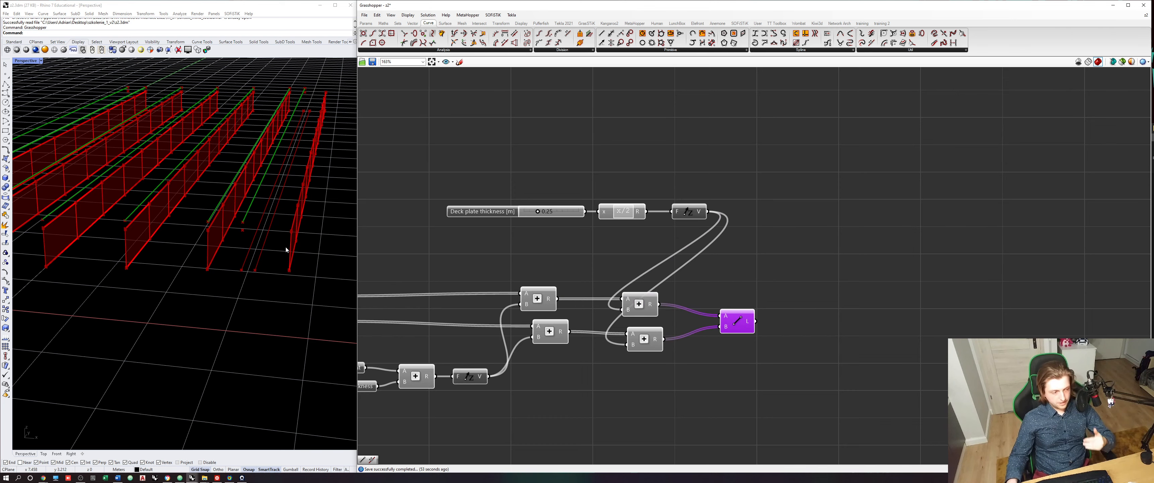
mouse_move(224, 248)
right_mouse_down("shift")
mouse_move(286, 258)
mouse_move(239, 256)
right_mouse_up("shift")
right_click_drag(658, 270, 622, 270)
left_click(623, 270)
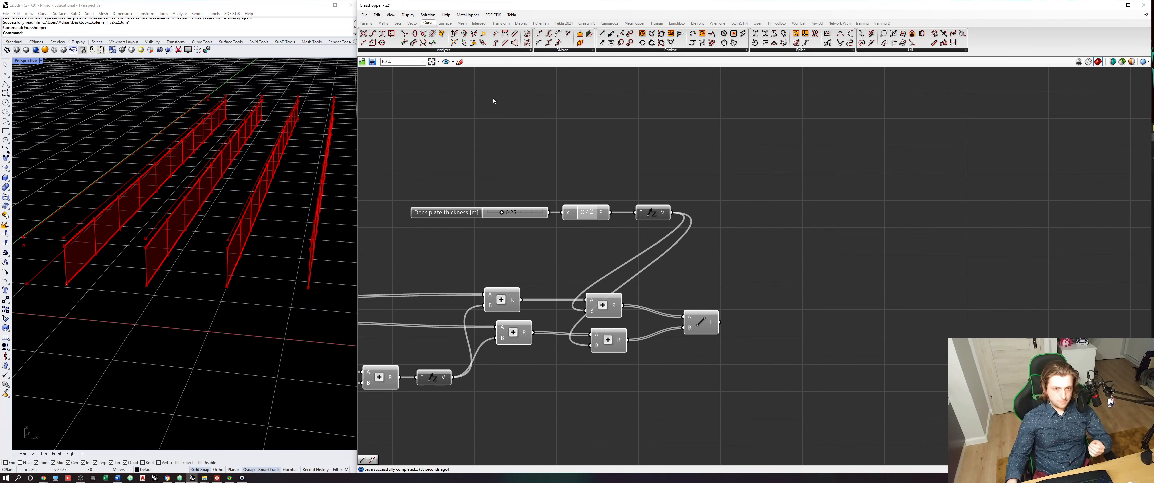
- Place a Divide Curve component beside the Line component and feed the deck plate lines into its curve input
left_click(559, 51)
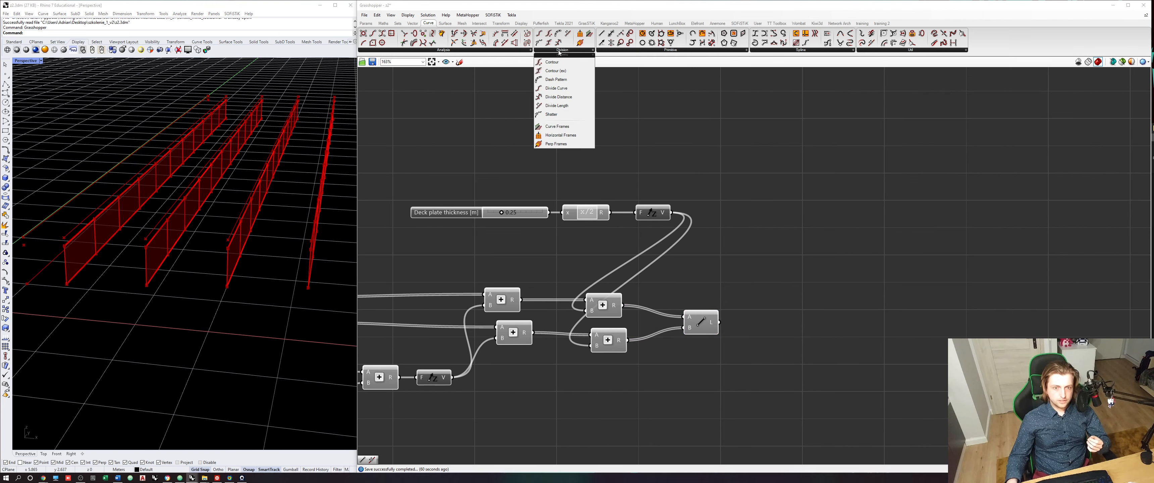
left_click(567, 88)
left_click(799, 316)
left_click_drag(719, 322, 801, 340)
scroll(801, 287, "down", 2)
right_click_drag(801, 287, 866, 258)
scroll(533, 315, "up", 3)
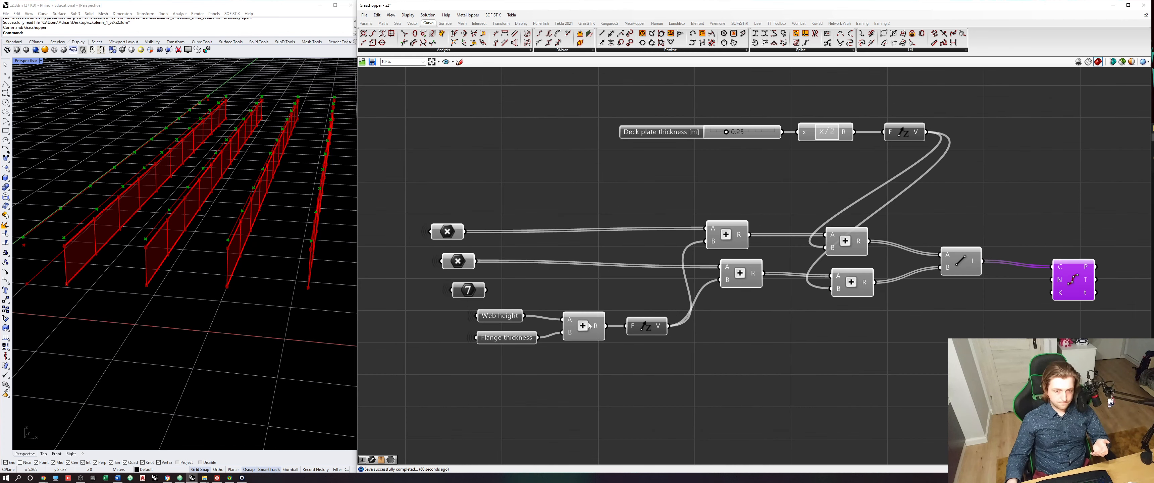
- Connect the existing integer parameter to the Divide Curve's count input and bring the component closer to the Line component
left_click(477, 293)
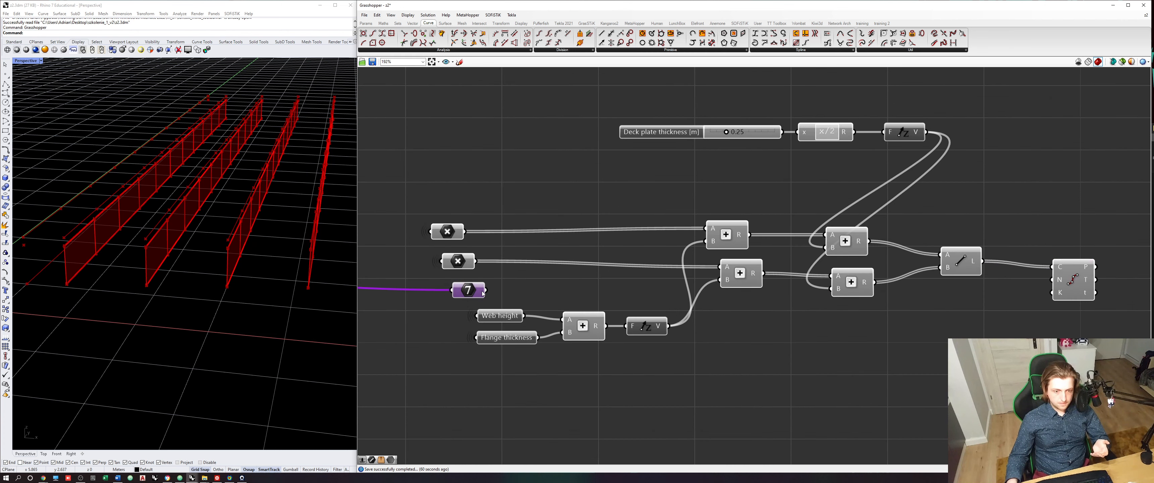
left_click_drag(485, 290, 1051, 280)
left_click(1066, 282)
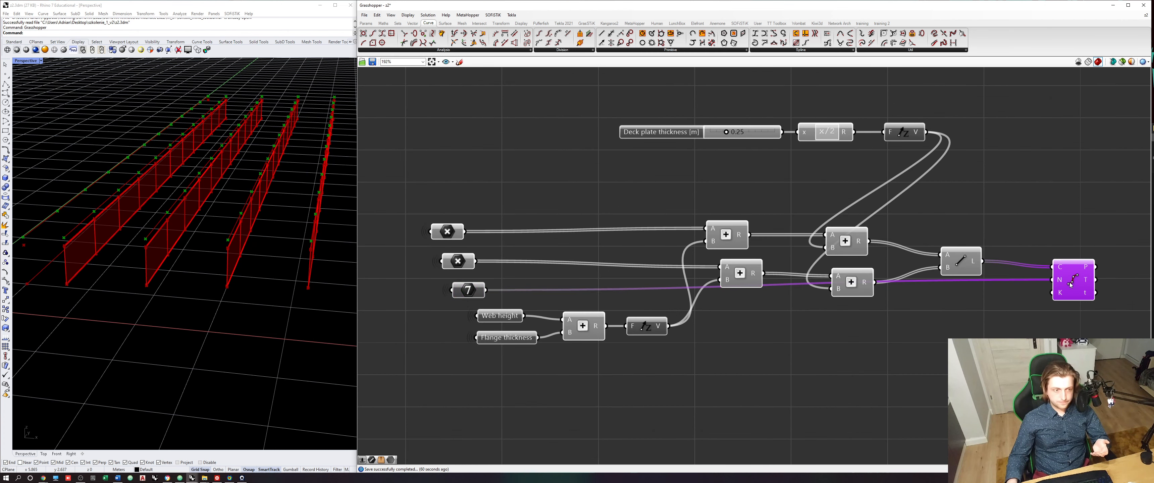
right_click_drag(1066, 283, 939, 290)
scroll(255, 301, "down", 7)
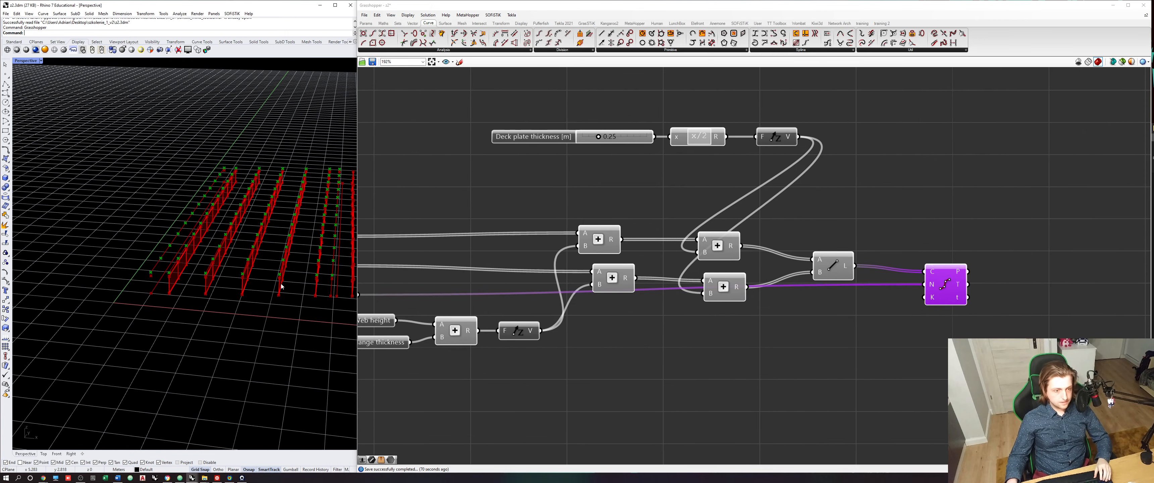
right_click_drag(281, 284, 256, 290, "shift")
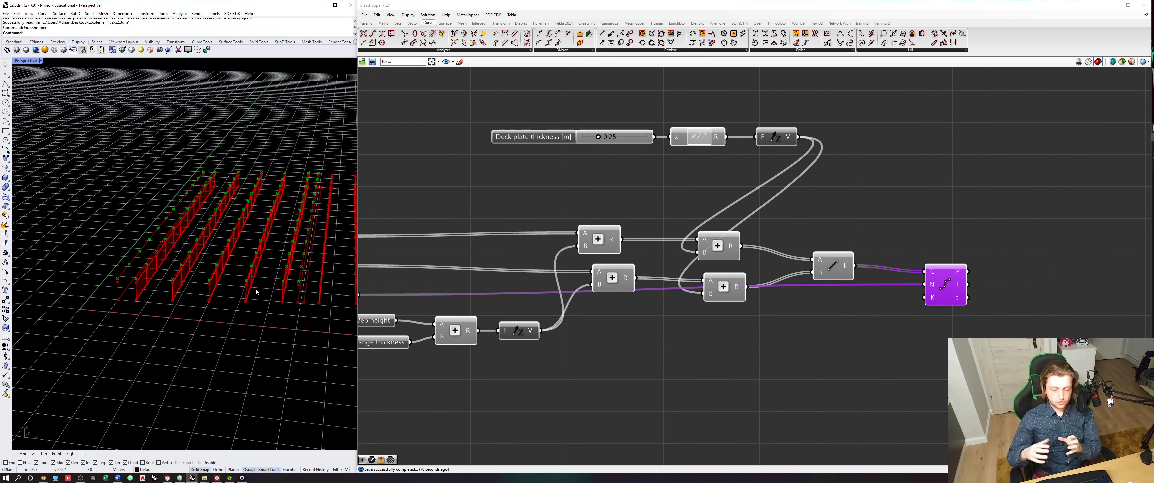
- Move the Divide Curve component away from the Line component to make room between them
left_click(835, 305)
left_click(834, 266)
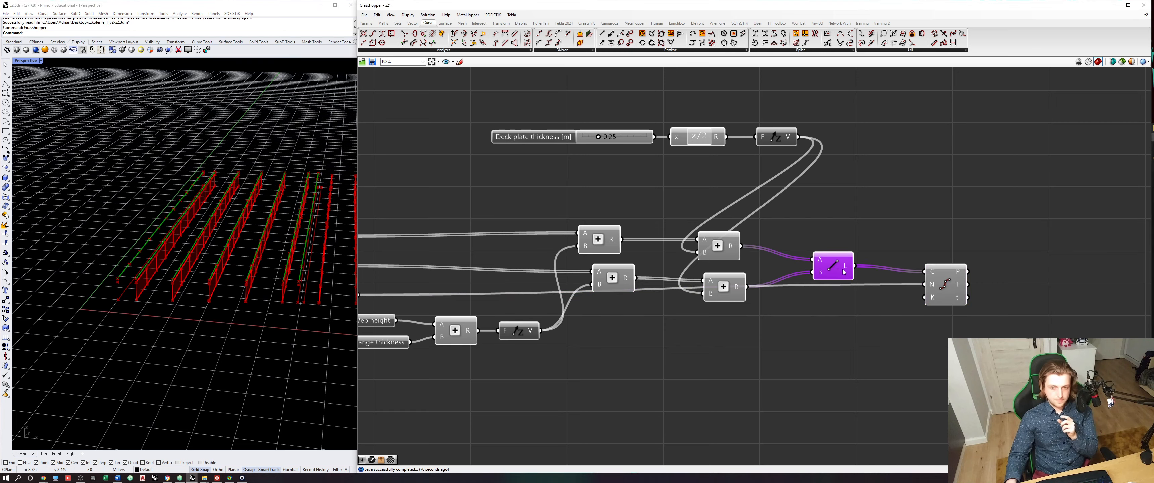
right_click_drag(747, 275, 626, 275)
right_click_drag(293, 284, 225, 297)
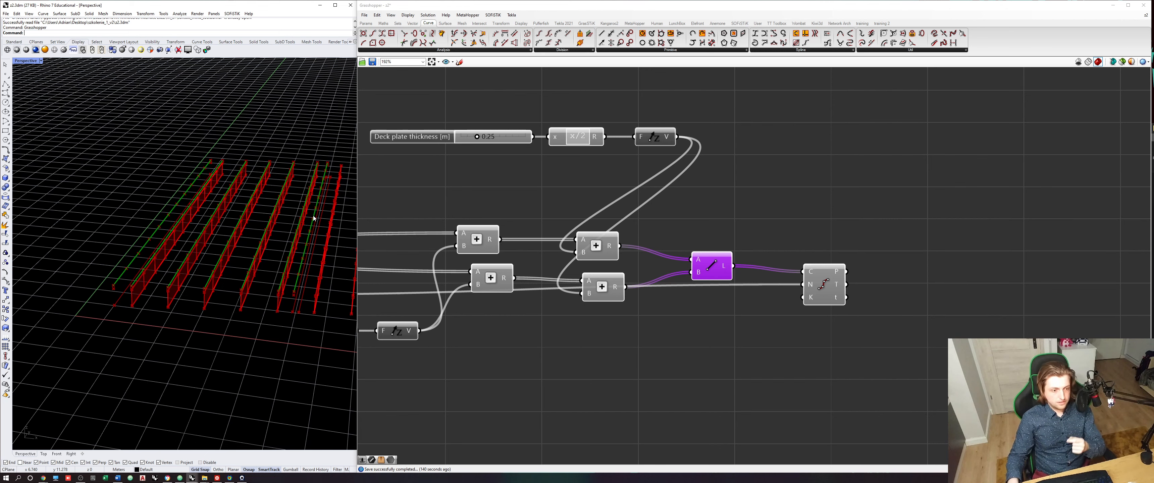
right_click_drag(773, 308, 751, 315)
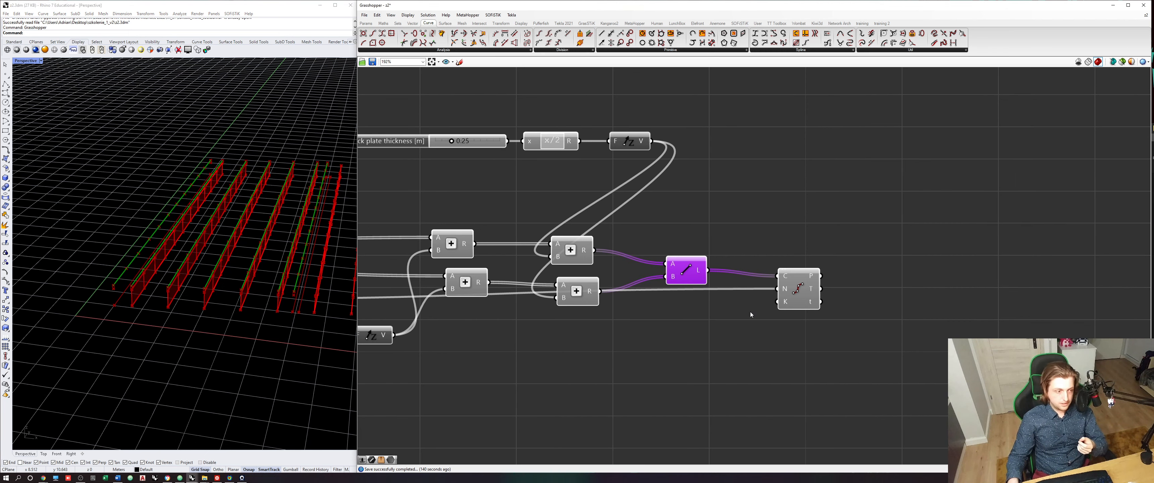
left_click_drag(803, 294, 858, 335)
left_click(821, 258)
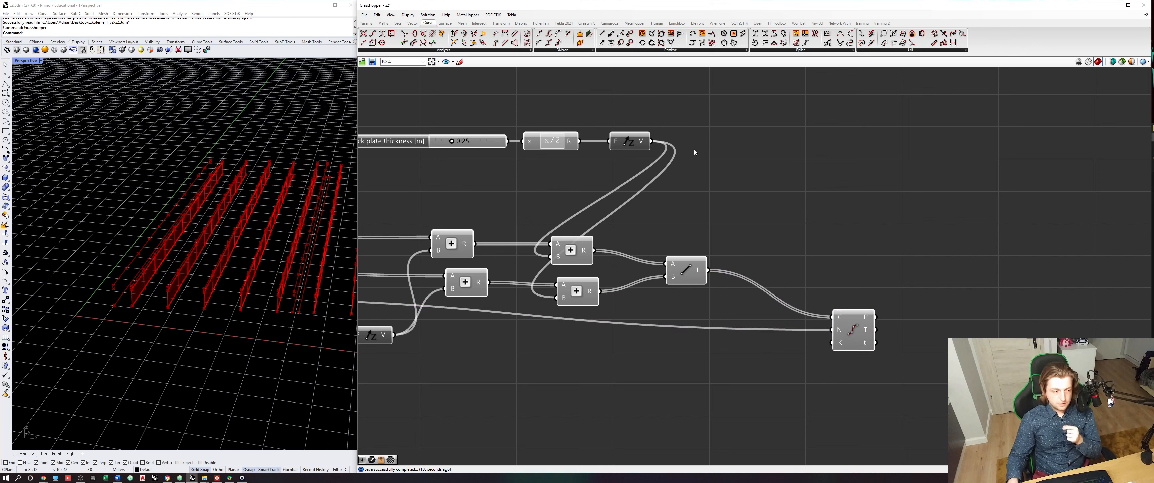
left_click(686, 270)
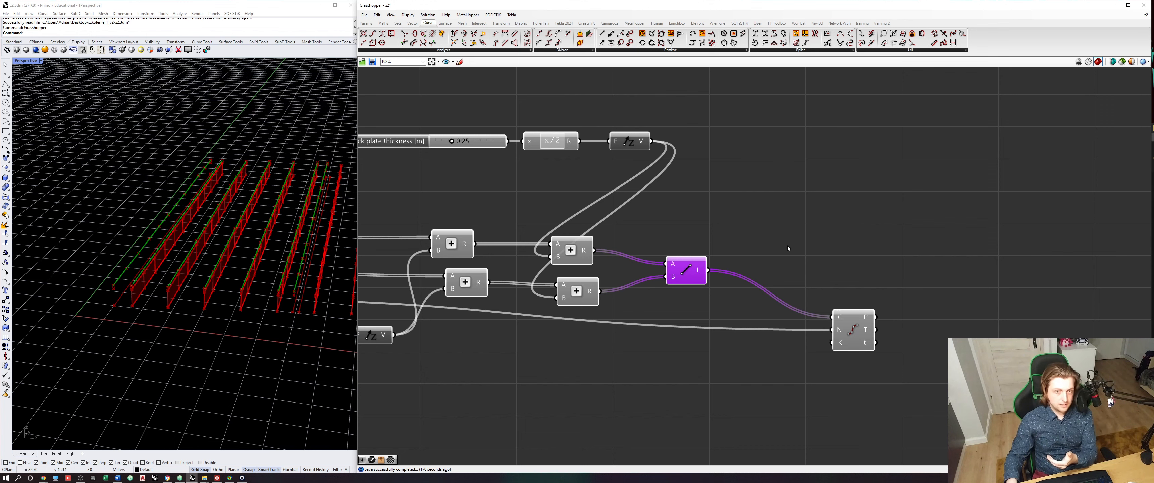
- Copy the list-splitting component from the first-half bridge group next to the new Line component and feed the lines into its Data input
scroll(805, 249, "down", 10)
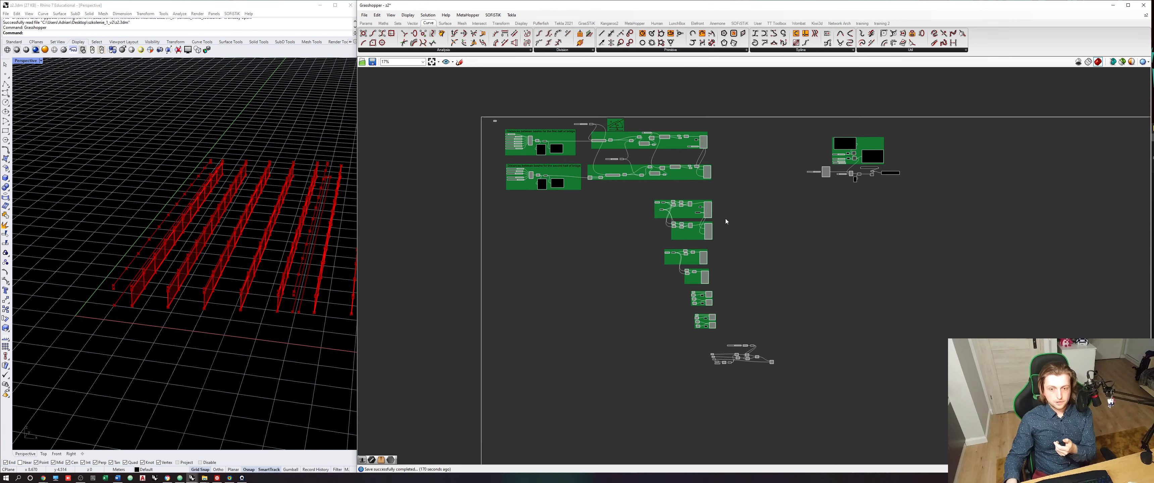
scroll(648, 134, "up", 10)
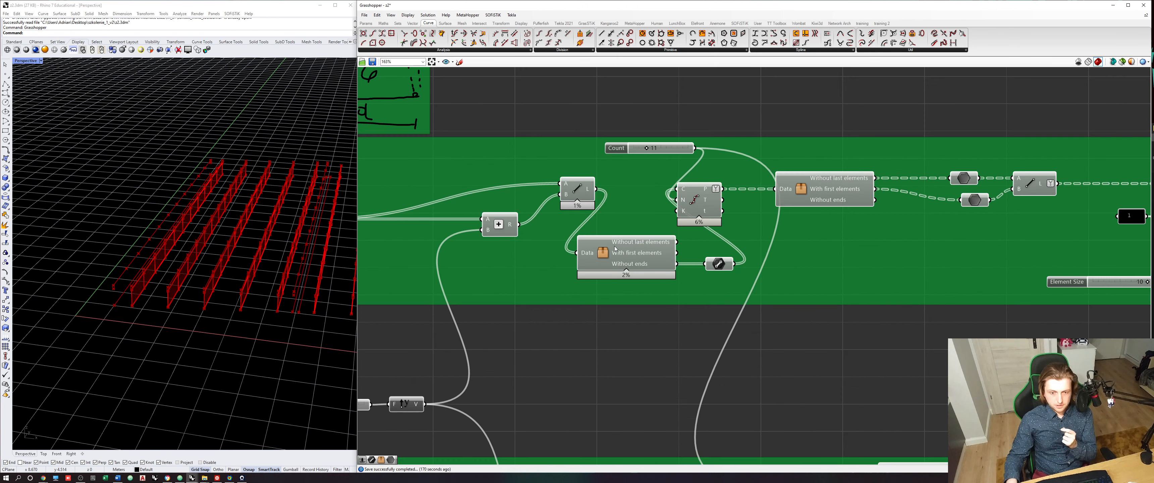
scroll(615, 249, "up", 2)
left_click(609, 258)
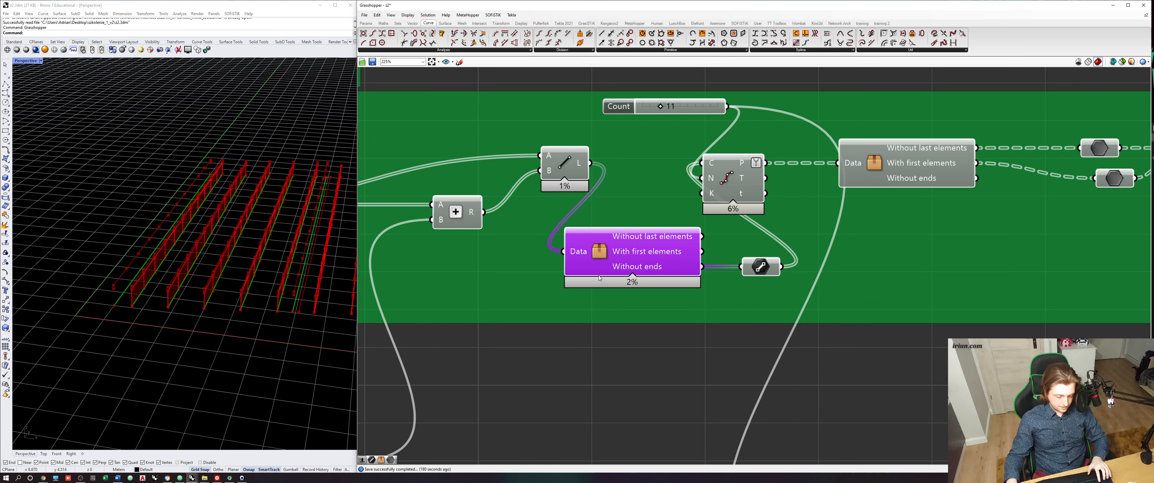
scroll(600, 277, "down", 10)
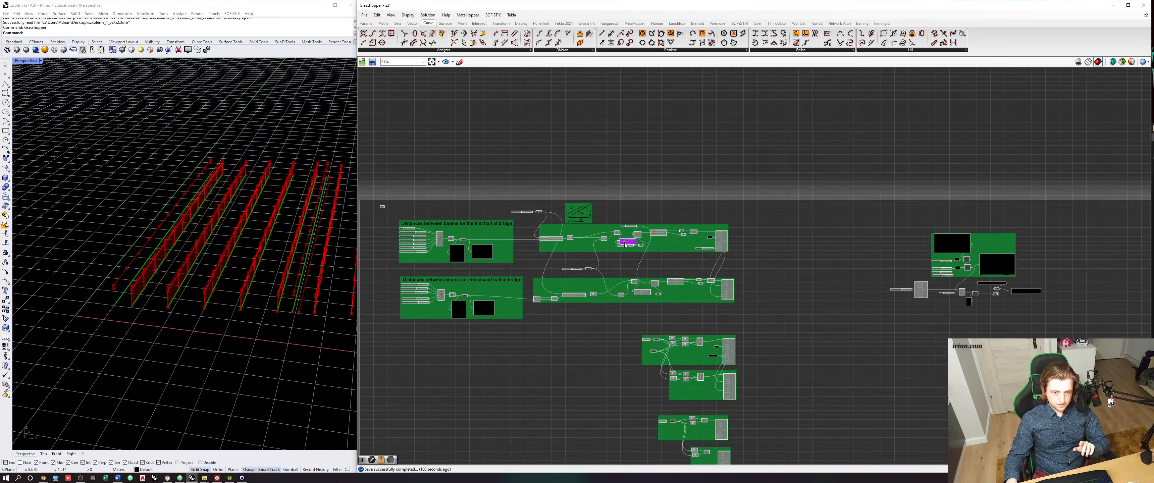
scroll(663, 301, "up", 9)
scroll(671, 358, "up", 5)
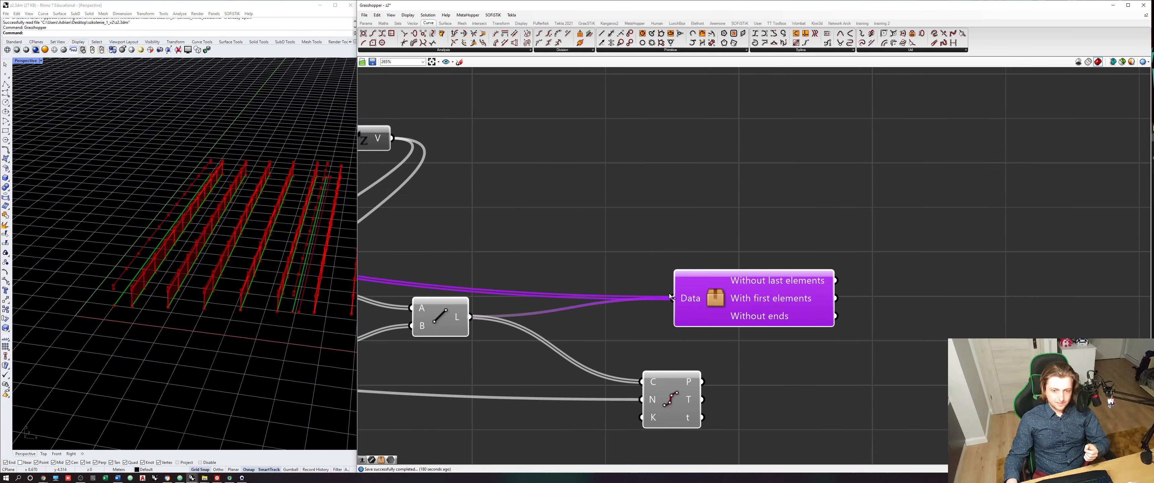
left_click_drag(670, 296, 671, 298)
left_click_drag(691, 300, 578, 318)
left_click(579, 250)
- Add a Line parameter fed by the Without last elements output and move the Divide Curve component clear of it
left_click(366, 23)
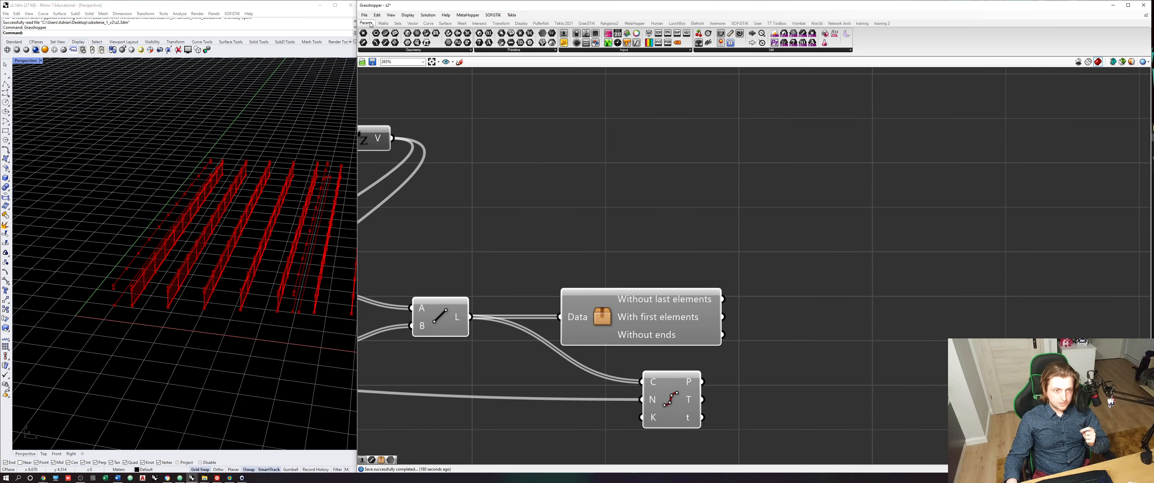
left_click_drag(387, 43, 802, 297)
left_click_drag(675, 411, 829, 435)
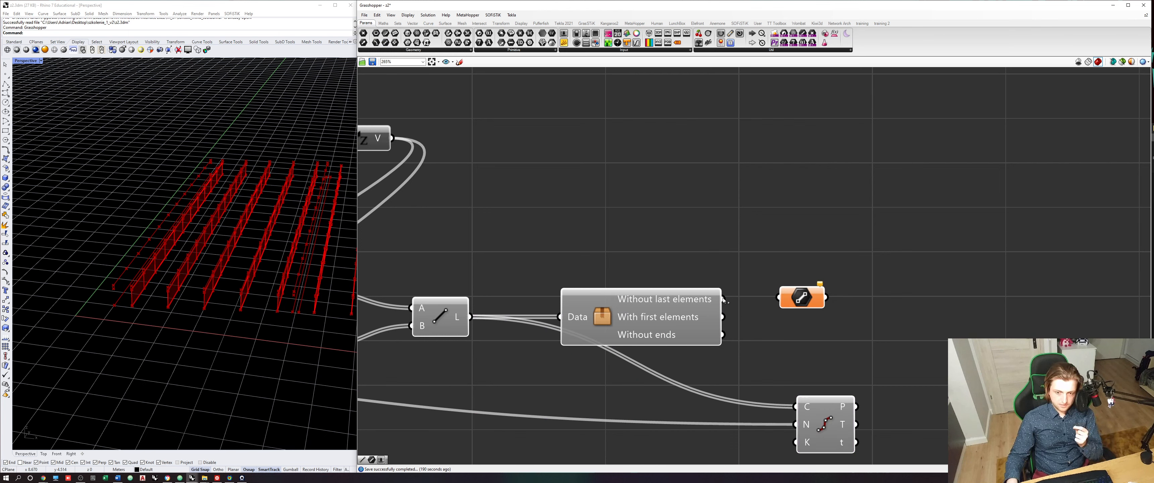
left_click_drag(722, 299, 802, 306)
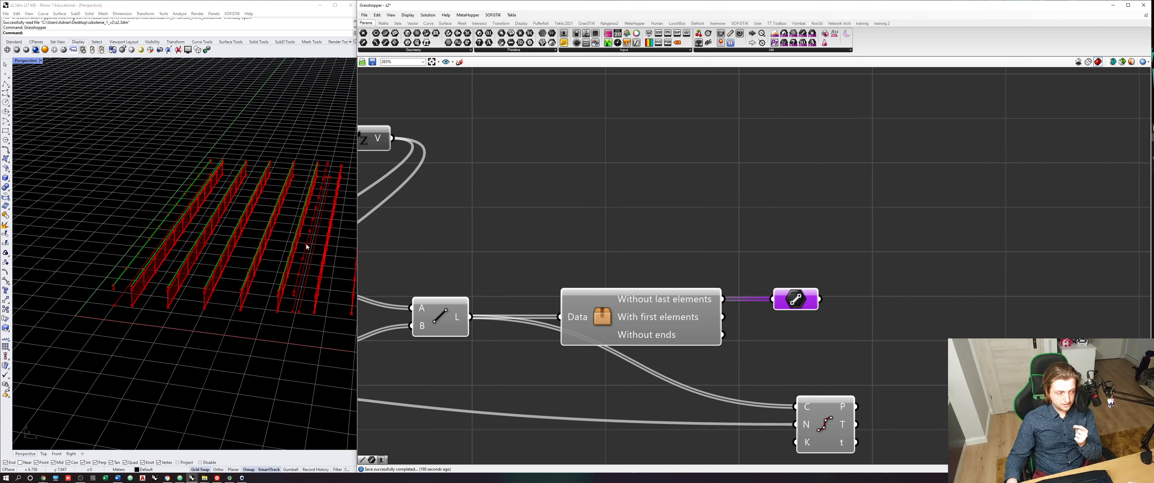
- Duplicate the Line parameter below the first and connect it to the With first elements output
mouse_move(784, 304)
key("ctrl+c")
key("ctrl+v")
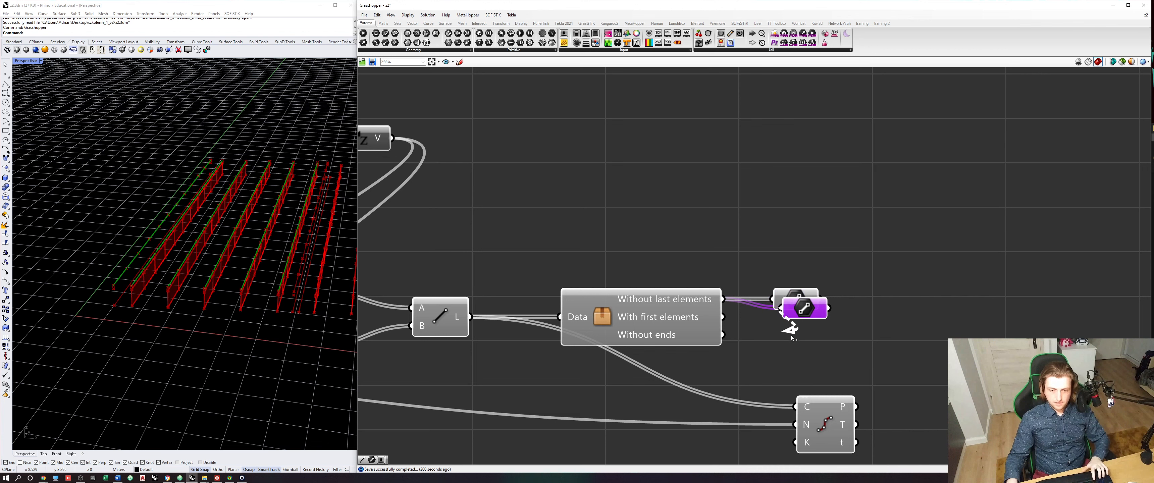
left_click_drag(796, 313, 790, 337)
left_click_drag(722, 317, 808, 347)
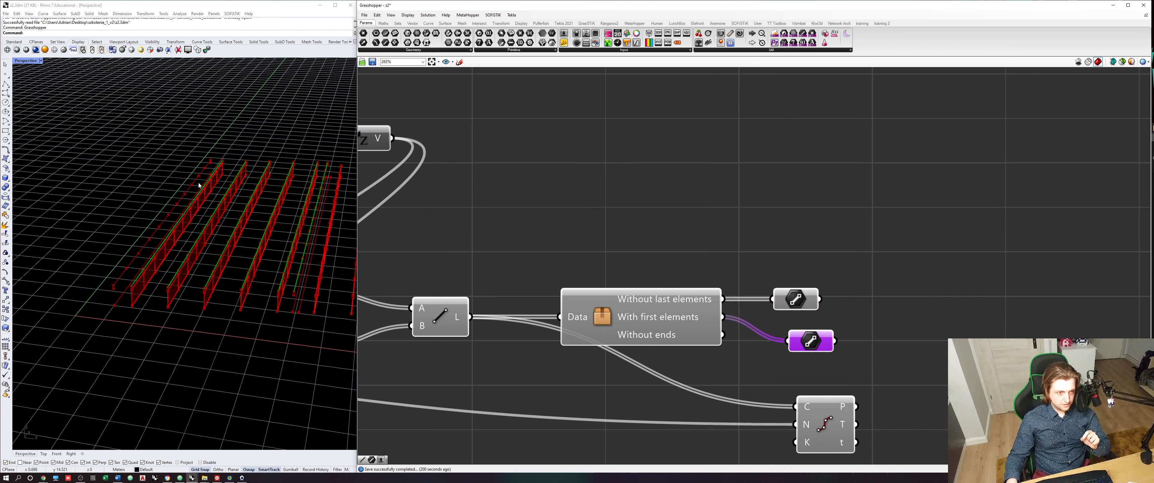
right_click_drag(830, 337, 729, 318)
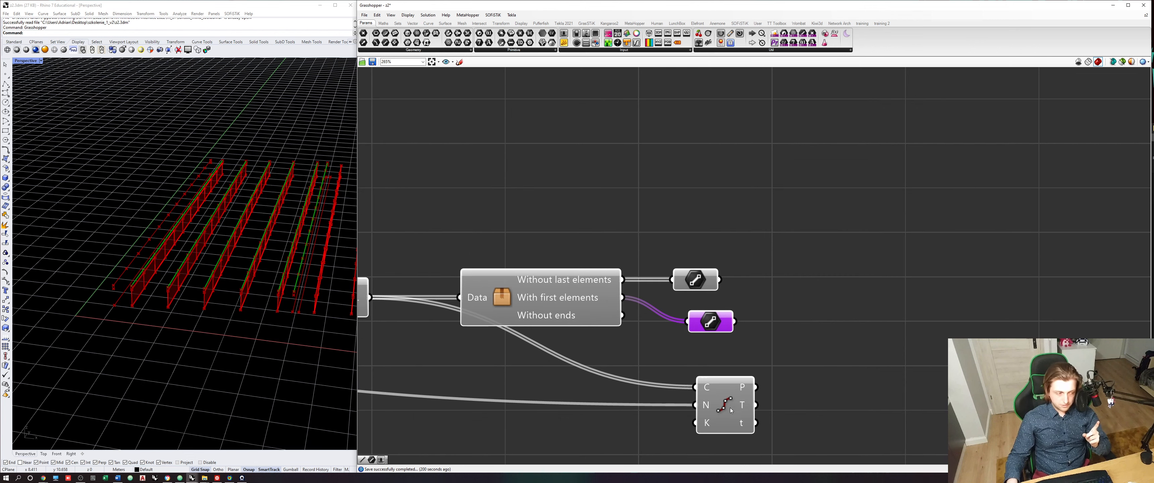
- Feed the first Line parameter into Divide Curve, then duplicate Divide Curve and feed the second Line parameter into the copy
left_click_drag(731, 410, 835, 337)
left_click_drag(720, 281, 831, 381)
left_click_drag(735, 321, 801, 368, "shift")
right_click_drag(834, 362, 775, 355)
left_click_drag(776, 355, 790, 347)
left_click(827, 352)
left_click(789, 368)
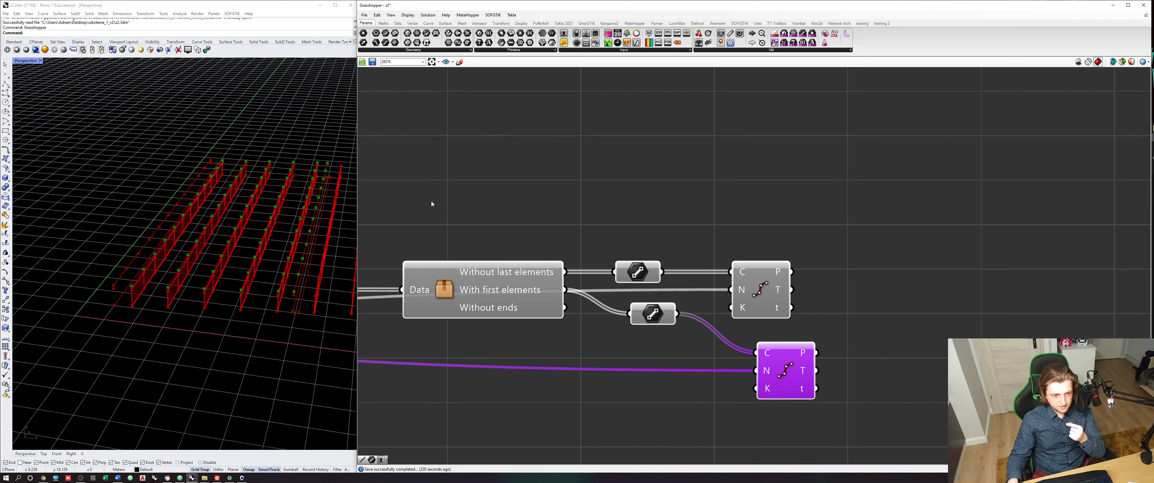
left_click(772, 298)
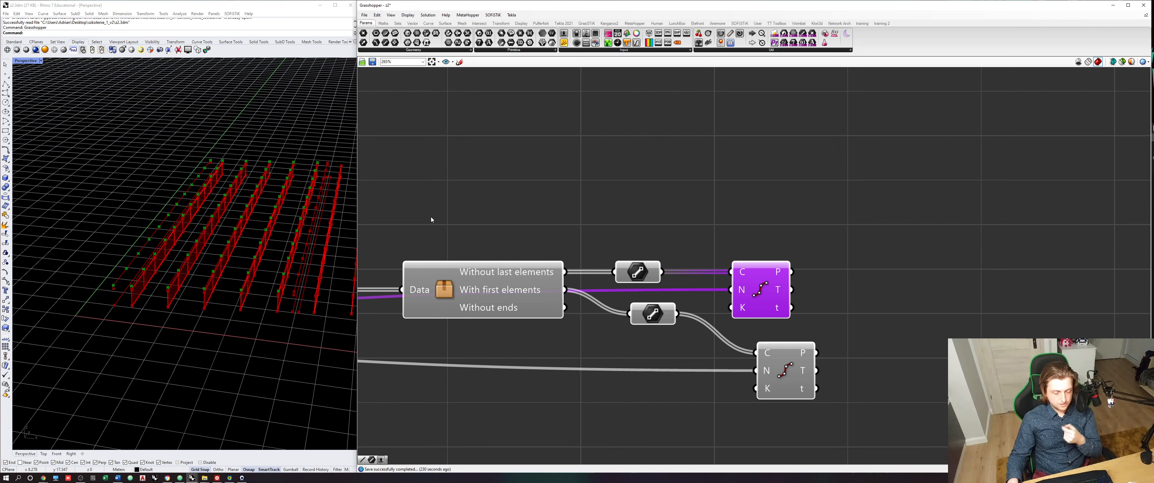
- Place two copies of the list-splitting component and connect each to the points output of one Divide Curve component
left_click(473, 299)
key("ctrl+c")
key("ctrl+v")
left_click_drag(474, 299, 889, 234)
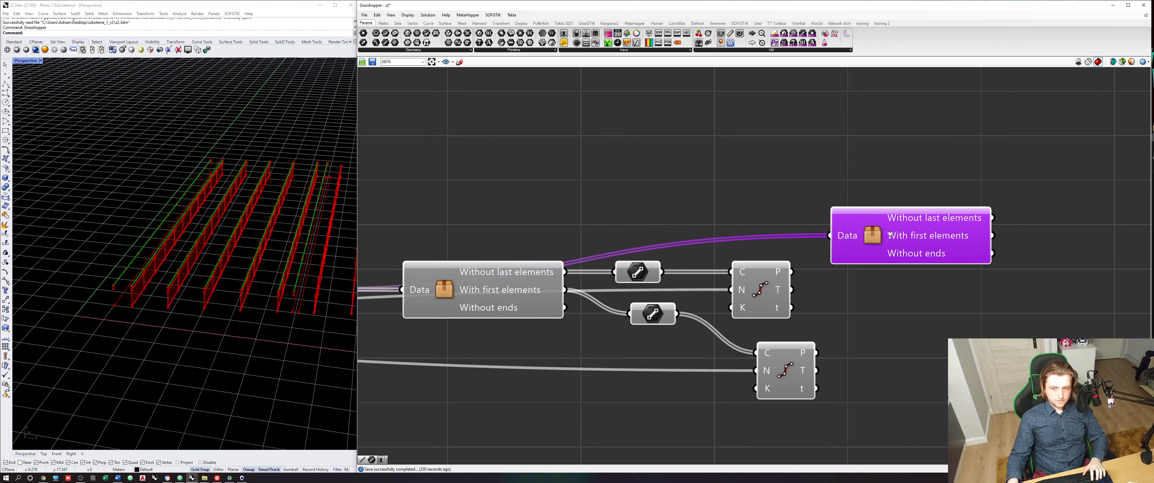
left_click_drag(792, 272, 903, 357)
left_click_drag(817, 353, 869, 353)
left_click_drag(921, 330, 921, 344)
right_click_drag(922, 345, 793, 339)
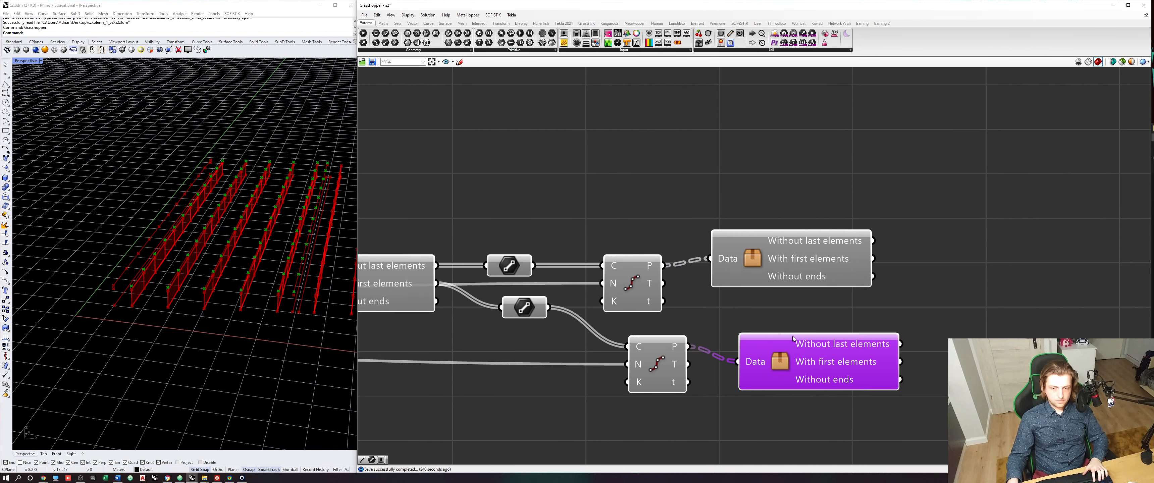
left_click_drag(793, 339, 792, 336)
- Add two Point parameters to the upper list-splitting component, one fed by Without last elements and one by With first elements
left_click(955, 218)
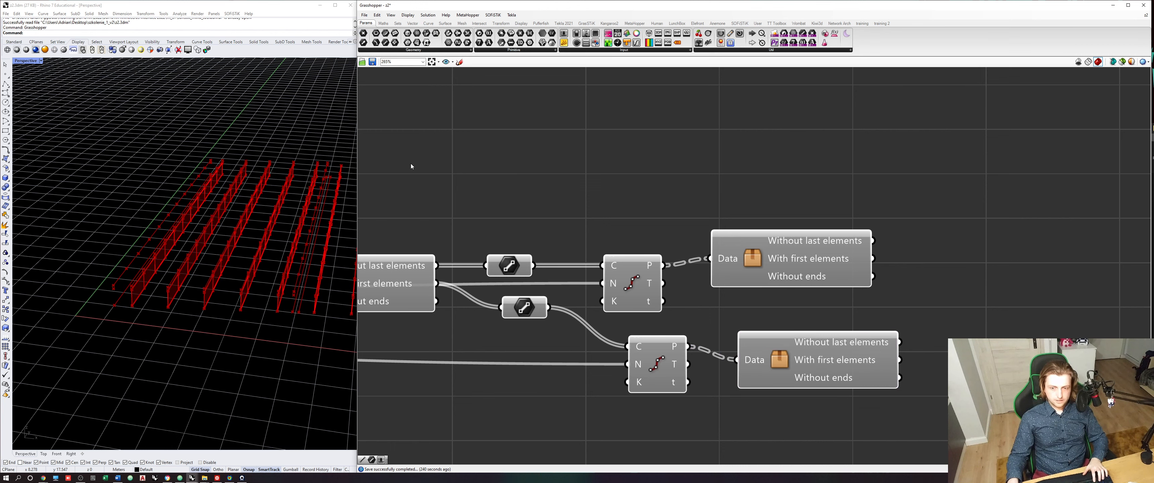
left_click(363, 33)
left_click(939, 230)
left_click_drag(874, 241, 935, 248)
right_click_drag(935, 249, 894, 266)
left_click_drag(909, 264, 922, 290)
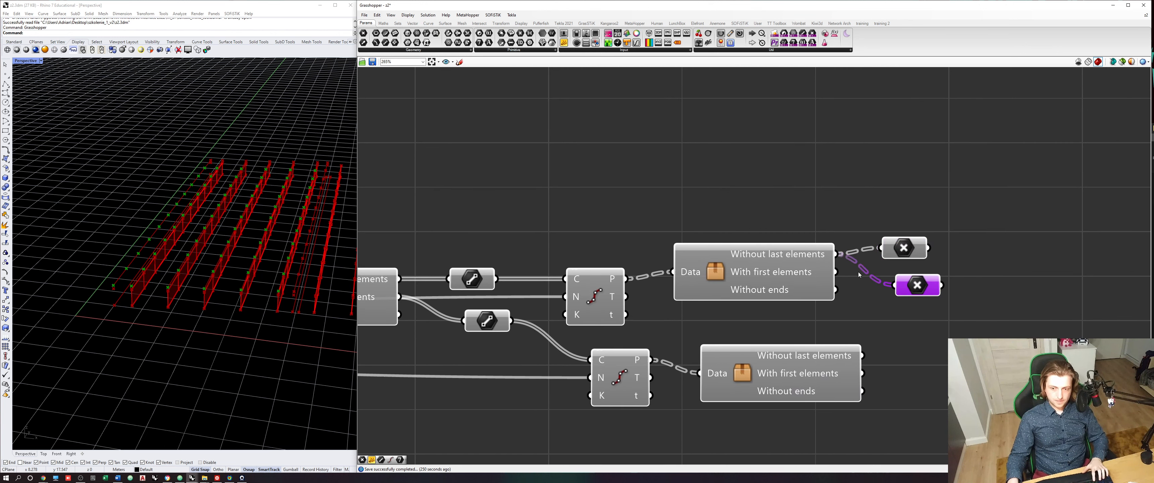
left_click_drag(836, 272, 893, 286)
- Duplicate the Point parameter twice for the lower list-splitting component and connect the copies to its Without last elements and With first elements outputs
left_click_drag(921, 287, 936, 358)
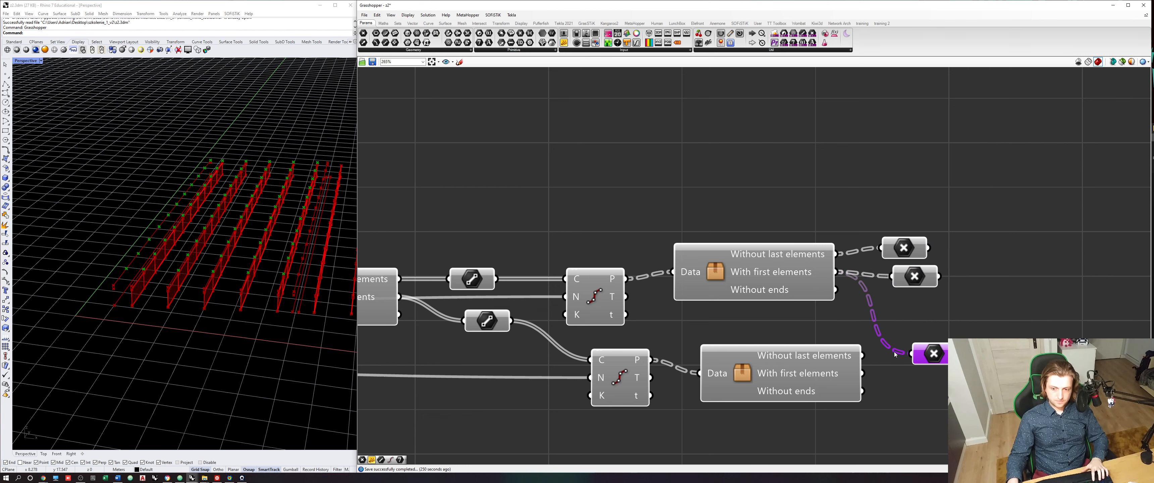
left_click_drag(863, 355, 936, 347)
right_click_drag(936, 347, 924, 315)
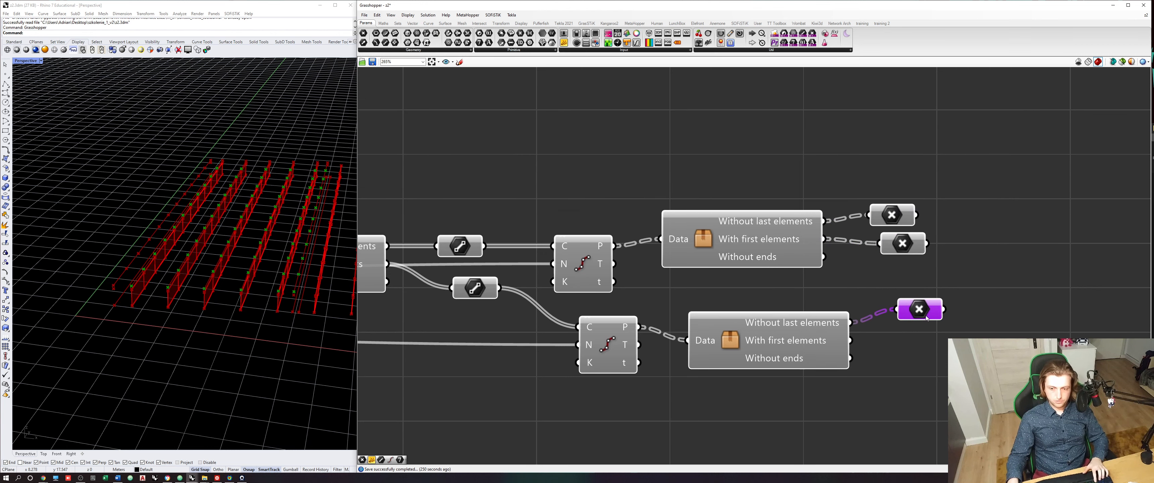
left_click_drag(924, 315, 932, 349, "alt")
left_click_drag(851, 342, 905, 343)
right_click_drag(934, 322, 832, 356)
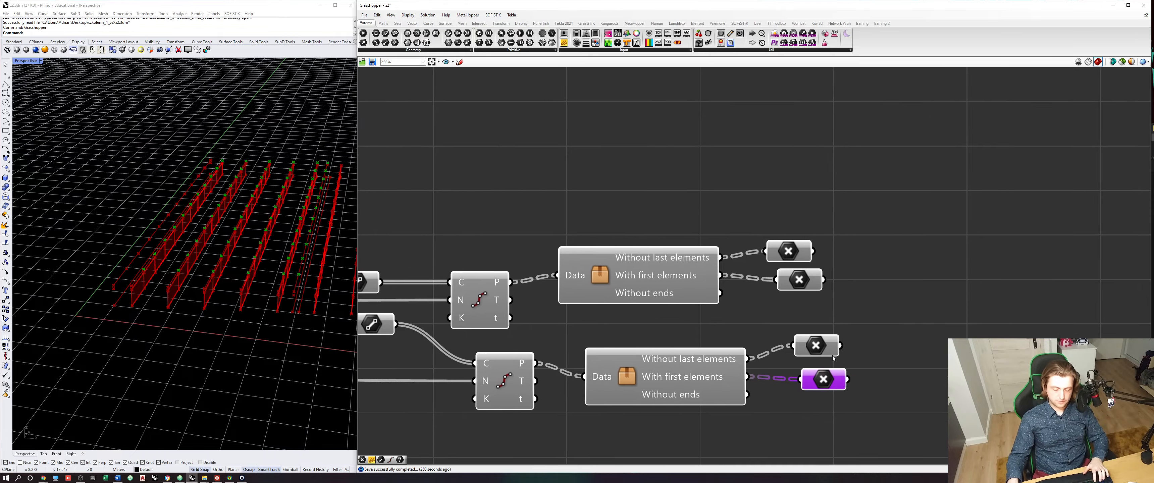
- Examine which division points each of the four Point parameters holds along the beams in the viewport
scroll(833, 355, "down", 2)
scroll(850, 289, "up", 1)
left_click(793, 277)
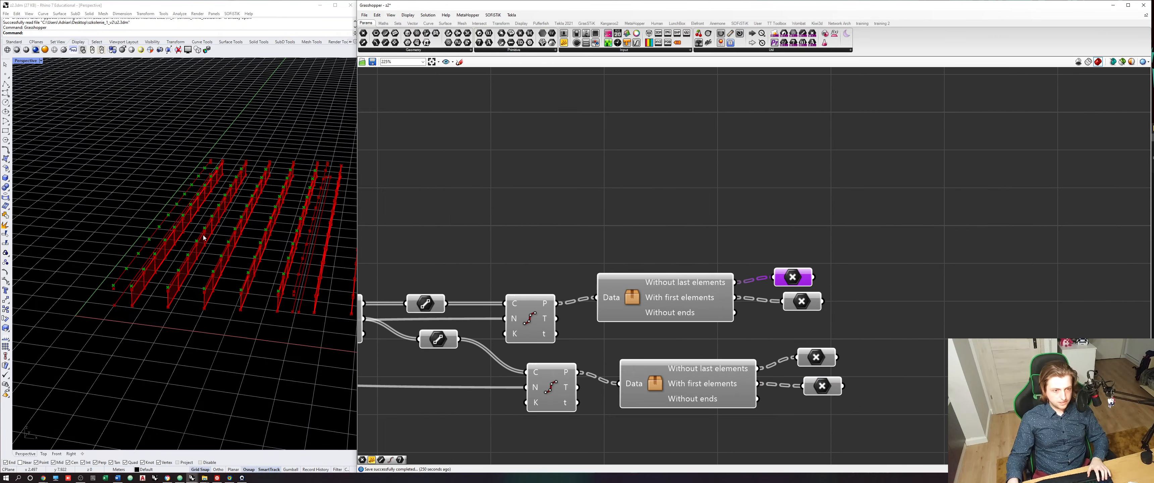
scroll(224, 251, "up", 4)
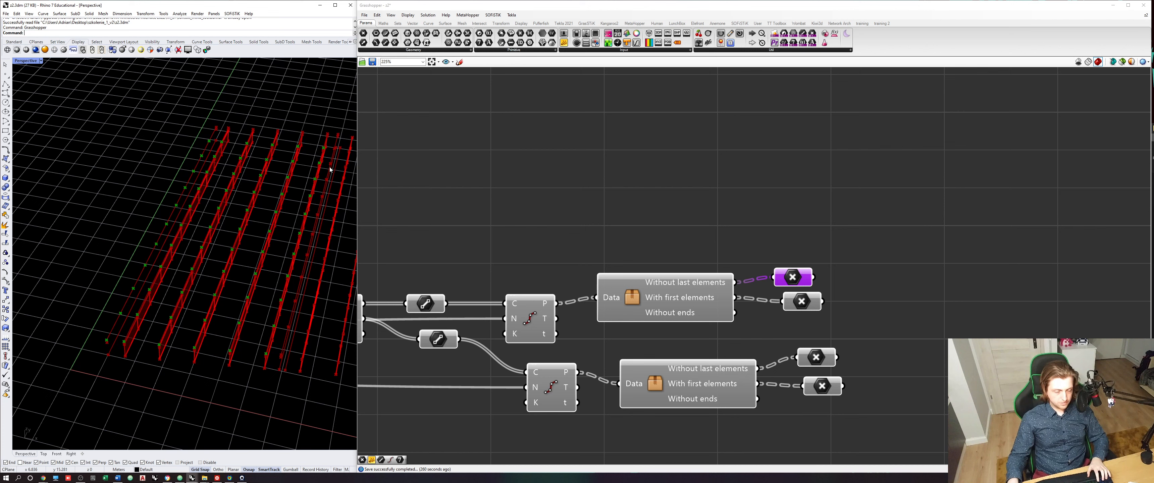
left_click(791, 302)
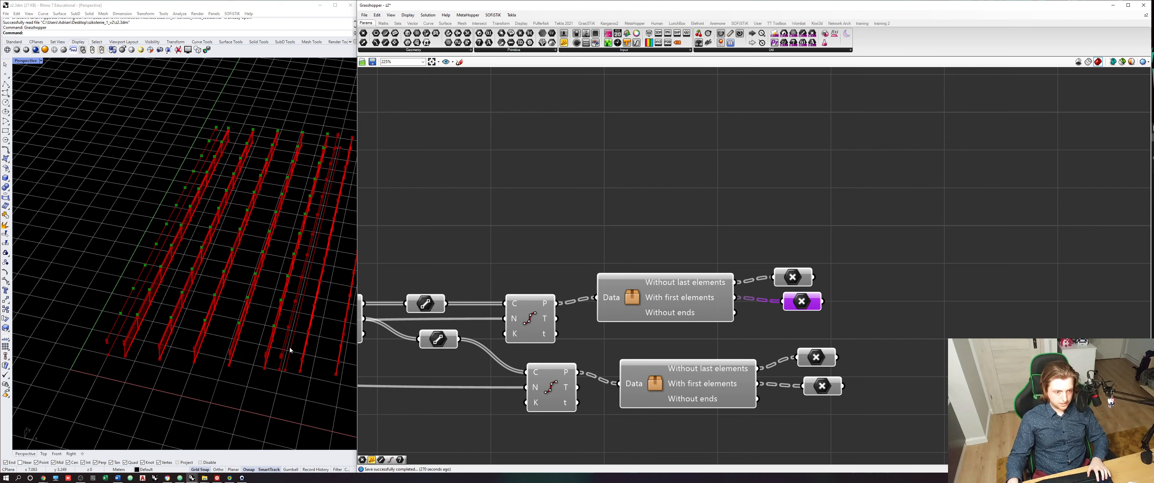
left_click(816, 354)
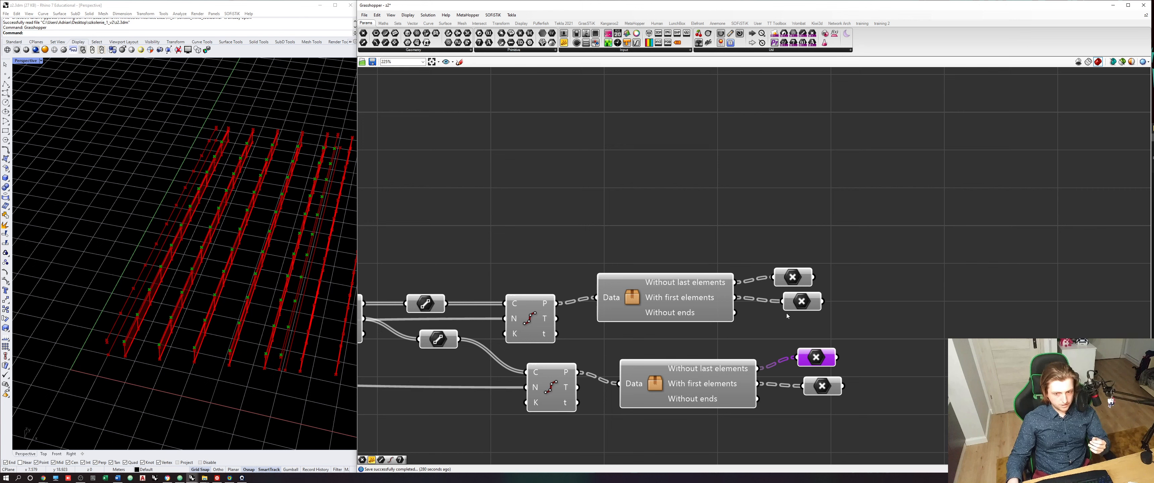
left_click(822, 393)
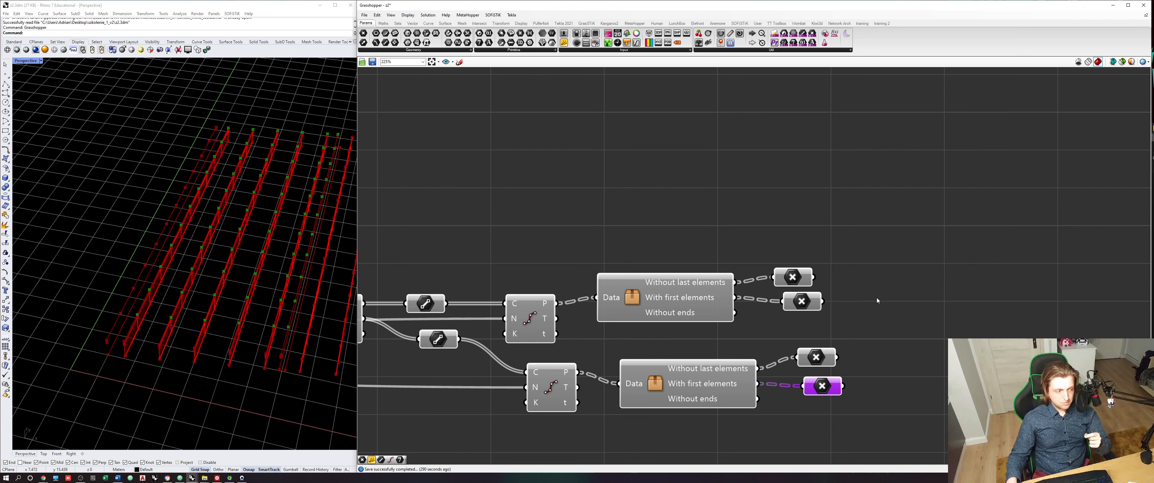
- Place a 4Point Surface component beside the four Point parameters
left_click(445, 23)
left_click(567, 51)
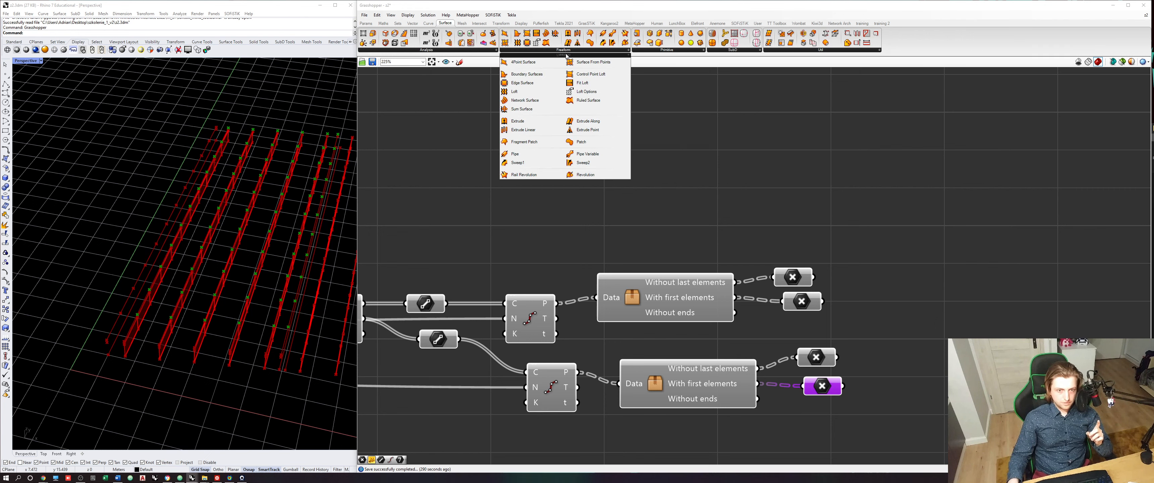
left_click(534, 66)
left_click(910, 309)
right_click_drag(894, 308, 835, 309)
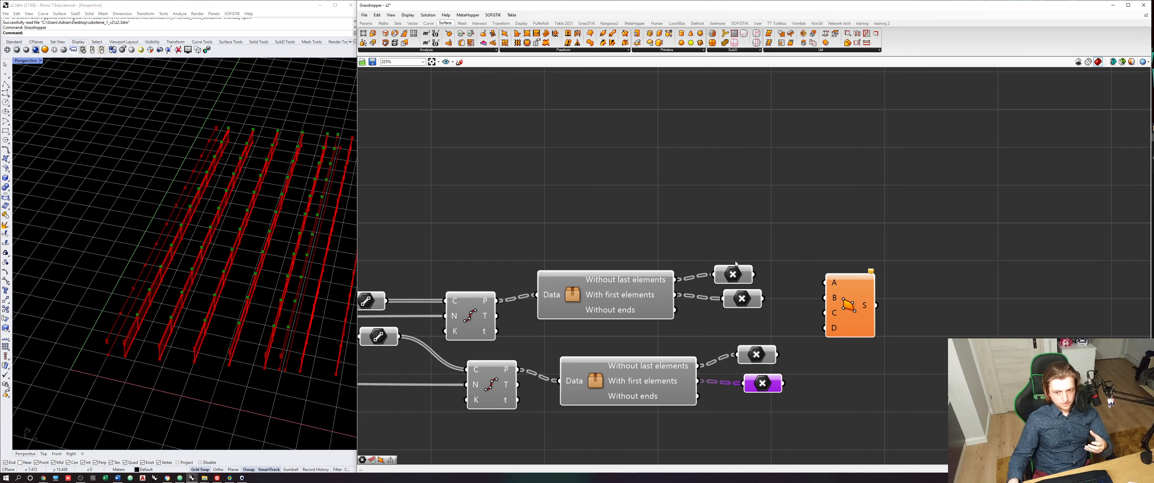
right_click_drag(785, 412, 680, 406)
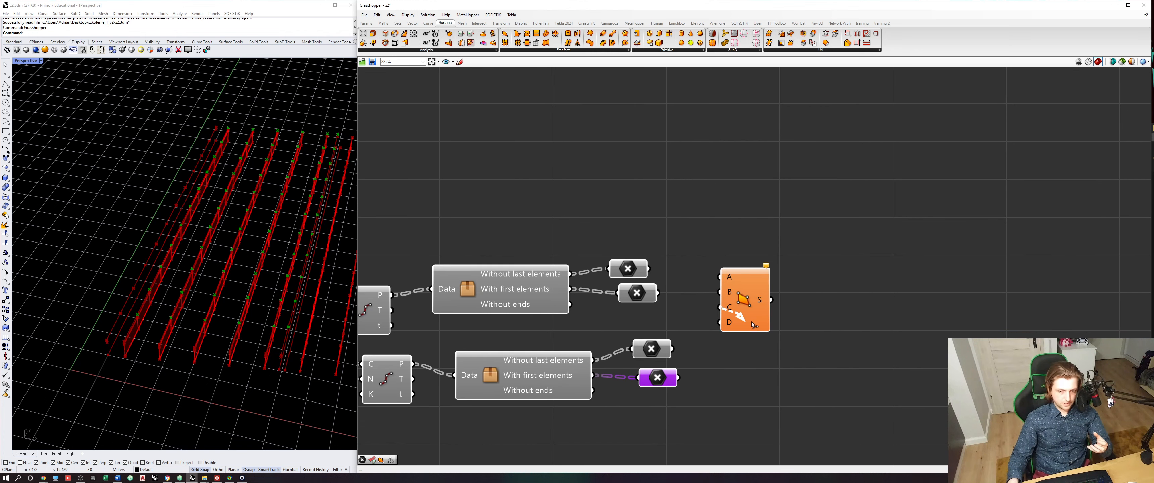
left_click_drag(741, 318, 761, 329)
left_click(722, 298)
- Connect the lower With first elements points to corner A of 4Point Surface and the lower Without last elements points to corner B
left_click(636, 269)
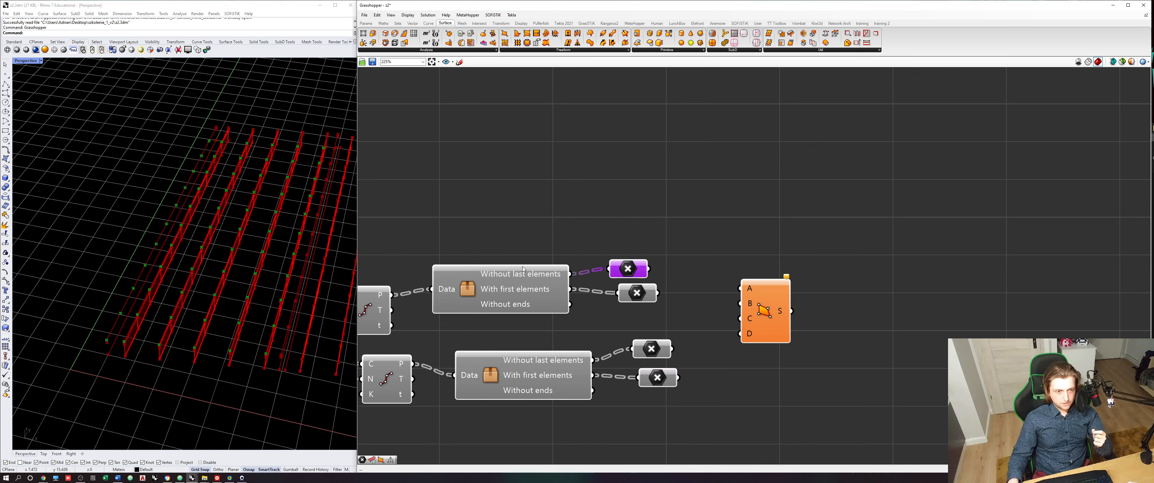
left_click(636, 292)
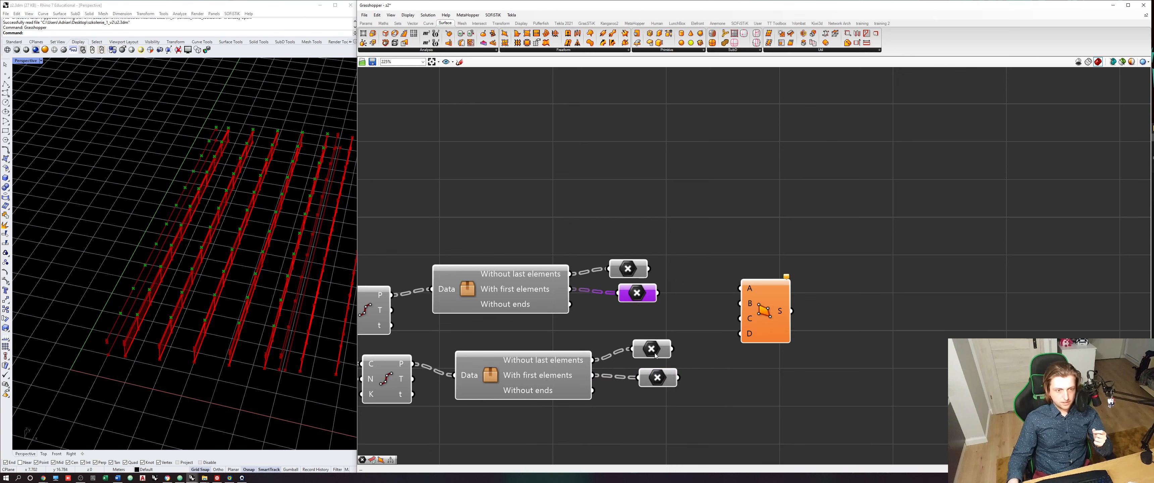
left_click(657, 378)
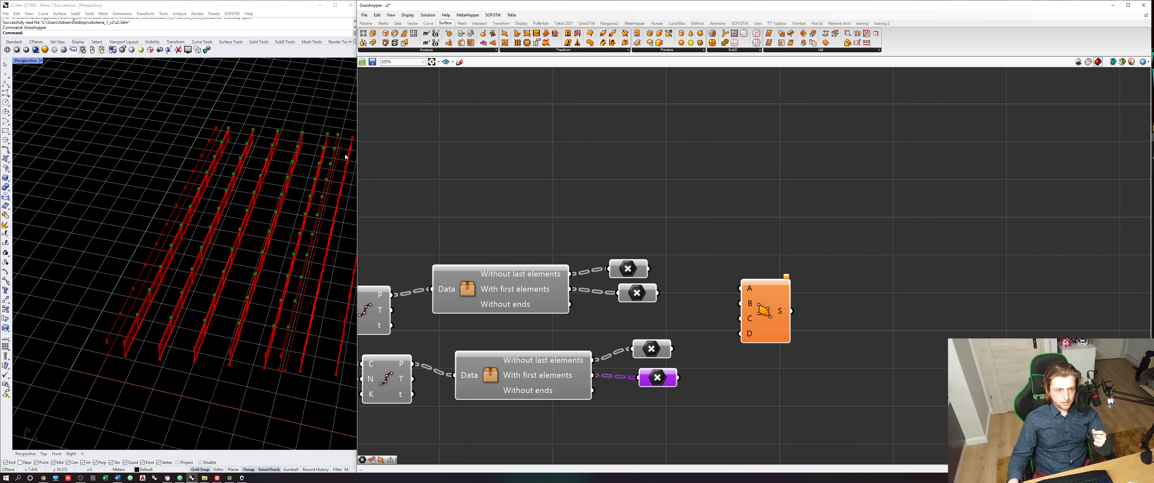
left_click_drag(679, 378, 732, 283)
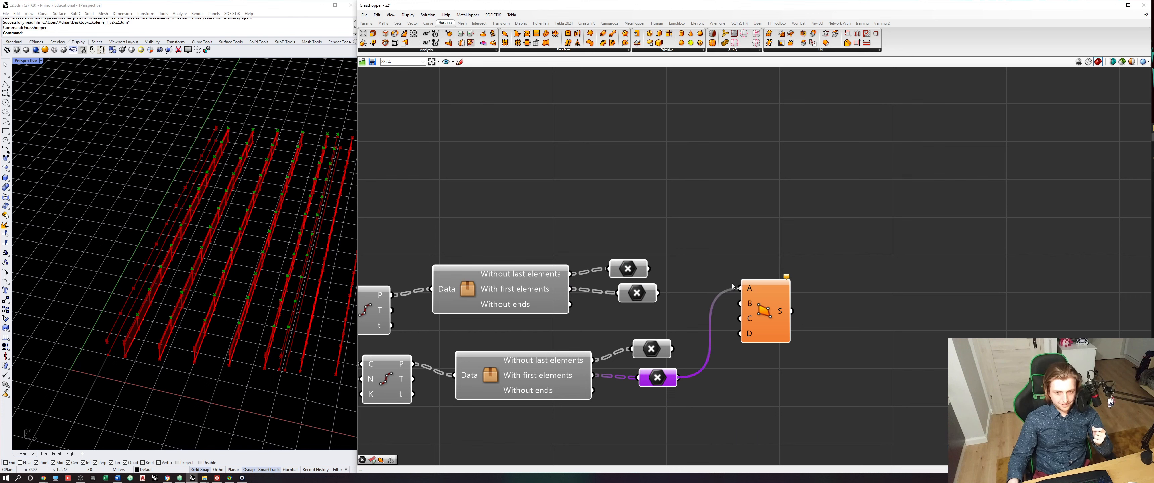
left_click(636, 293)
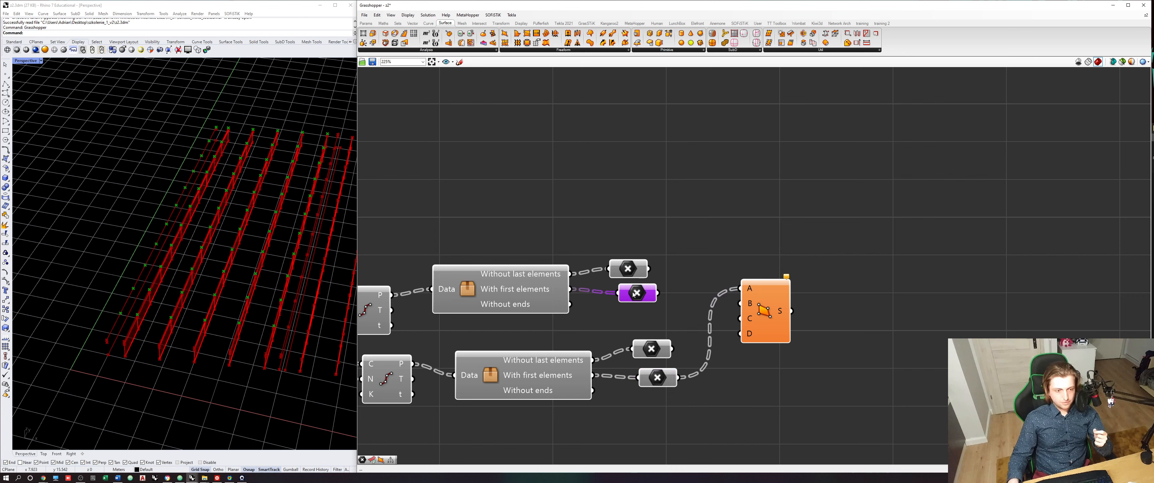
left_click(652, 349)
left_click_drag(672, 348, 737, 304)
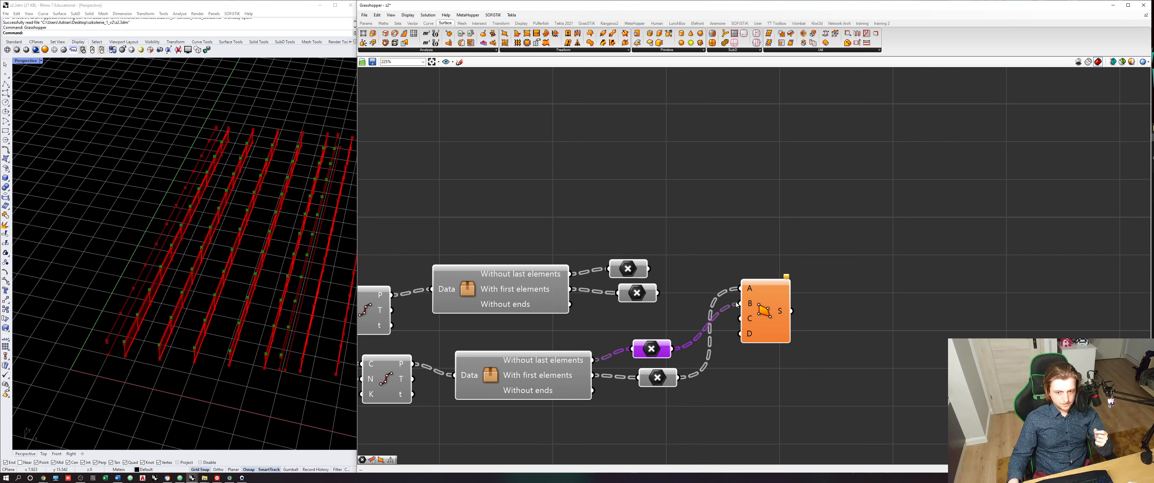
- Connect the upper Without last elements points to corner C of 4Point Surface and the upper With first elements points to corner D
left_click(628, 268)
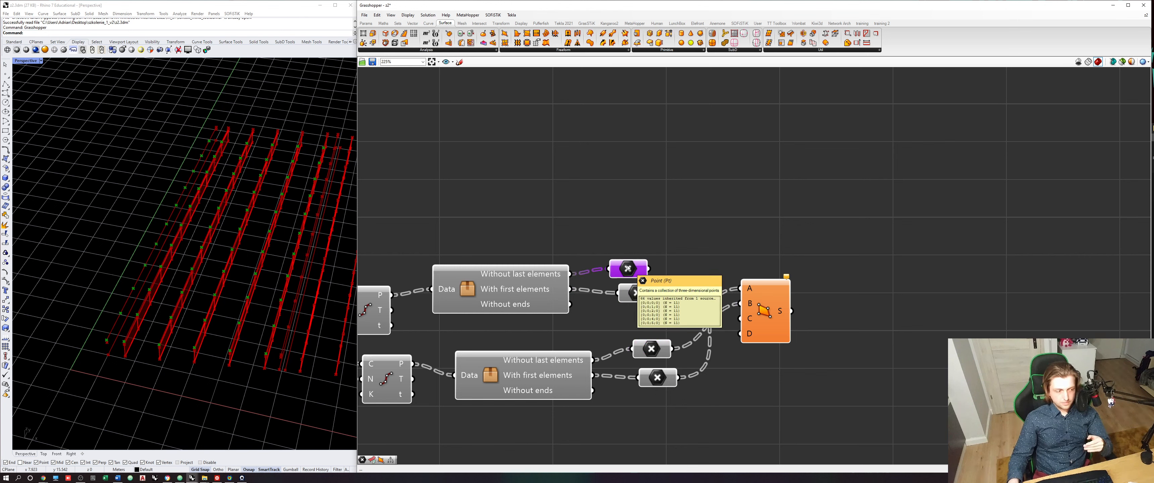
left_click_drag(649, 269, 799, 322)
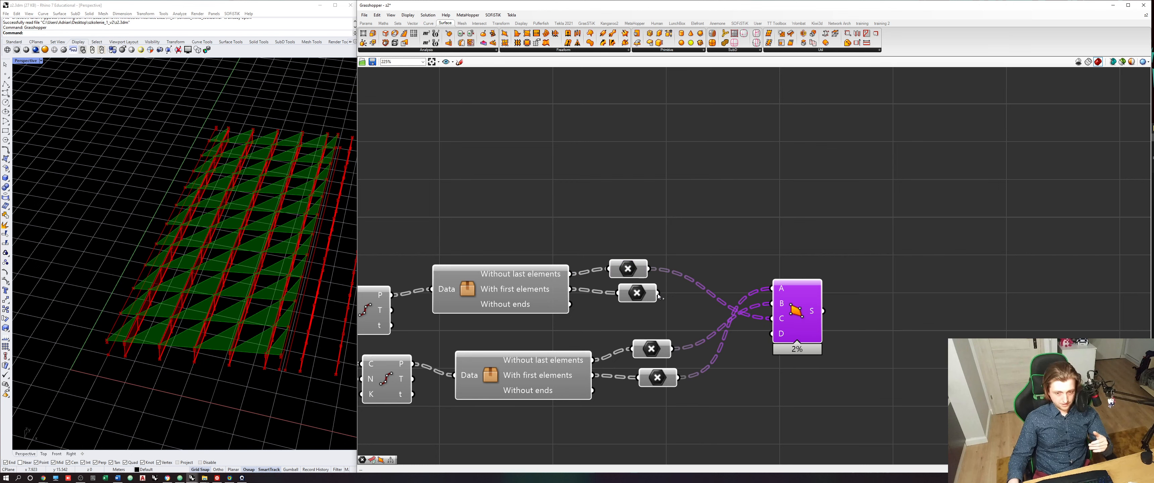
left_click_drag(658, 295, 772, 333)
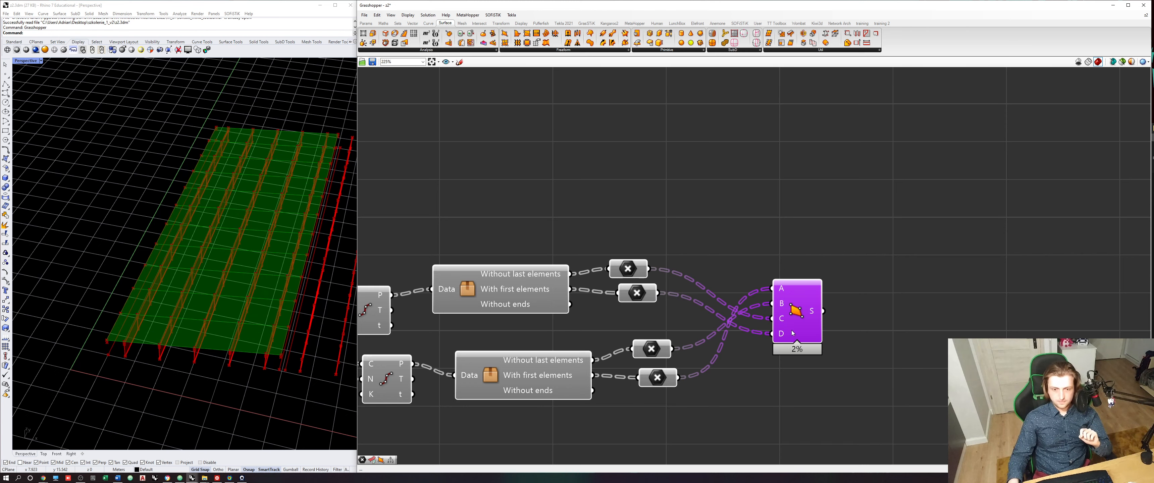
- Inspect the deck surfaces over the beams in the viewport, then clear the selection and save the definition
right_click_drag(262, 347, 253, 325)
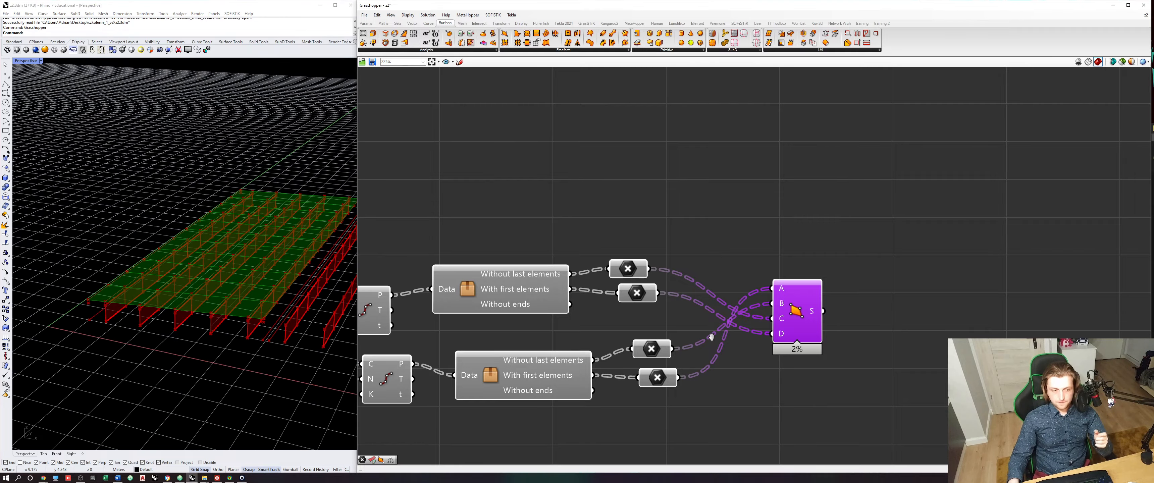
right_click_drag(750, 338, 710, 339)
right_click_drag(307, 324, 227, 320)
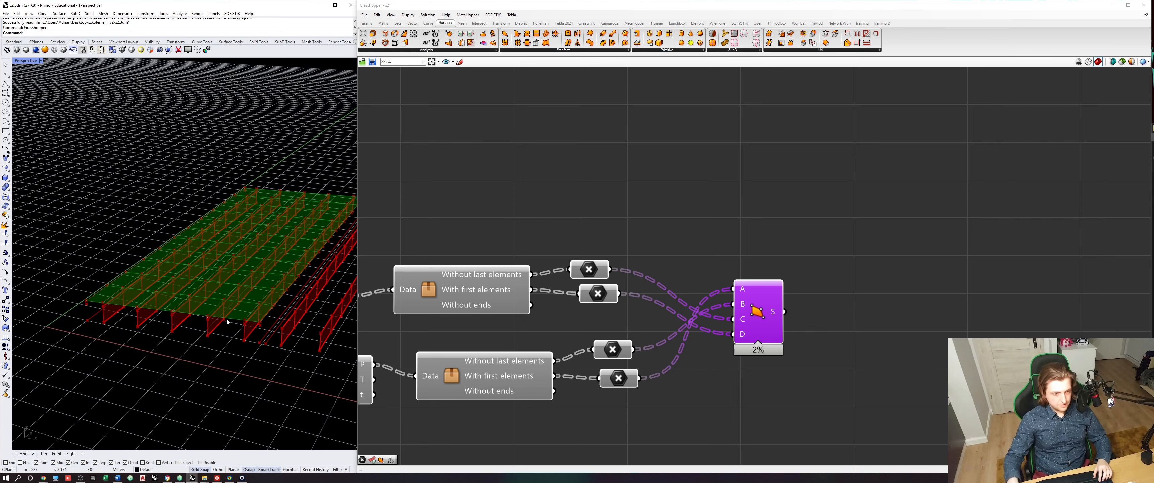
right_click_drag(227, 319, 209, 337)
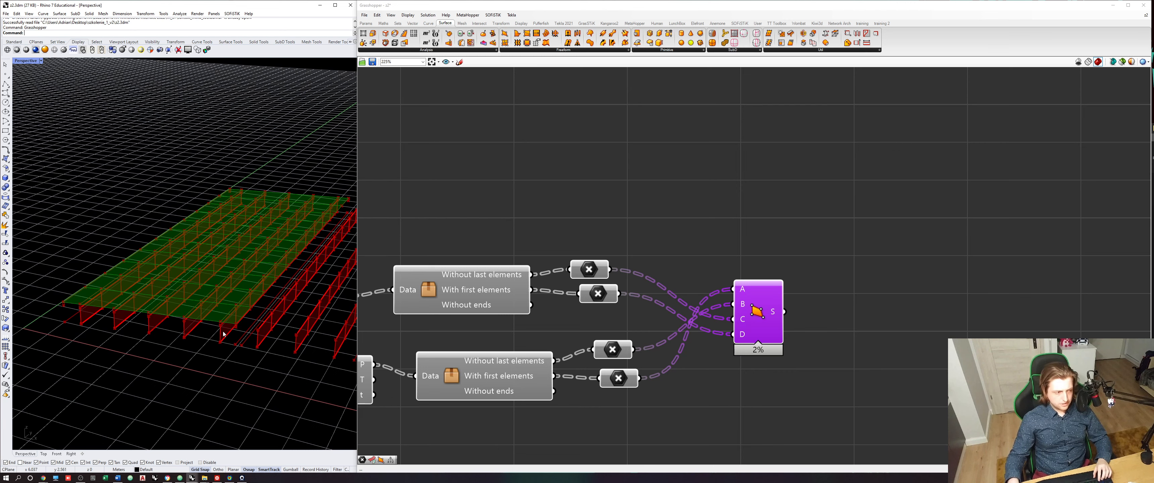
left_click(528, 220)
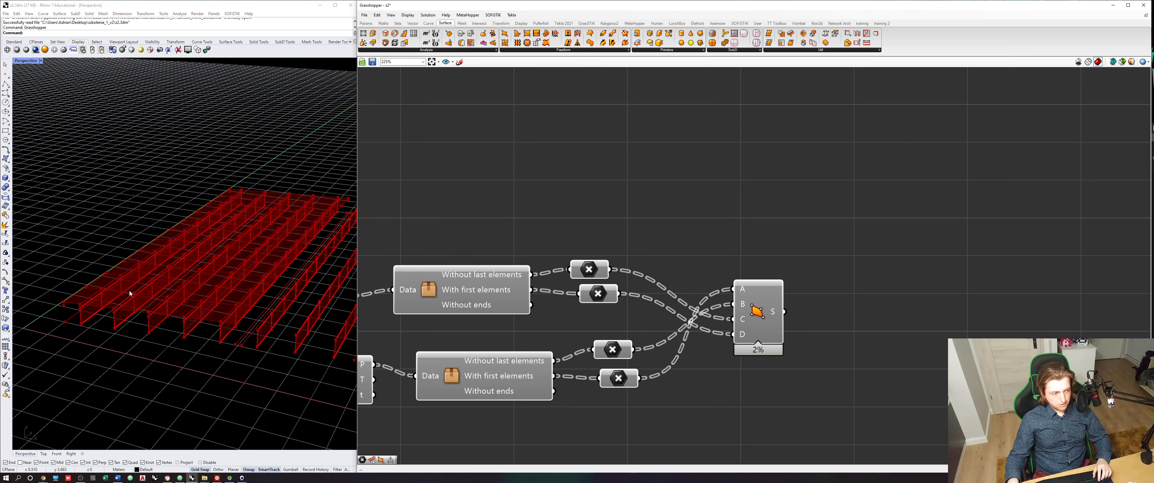
scroll(651, 251, "down", 1)
key("ctrl+s")
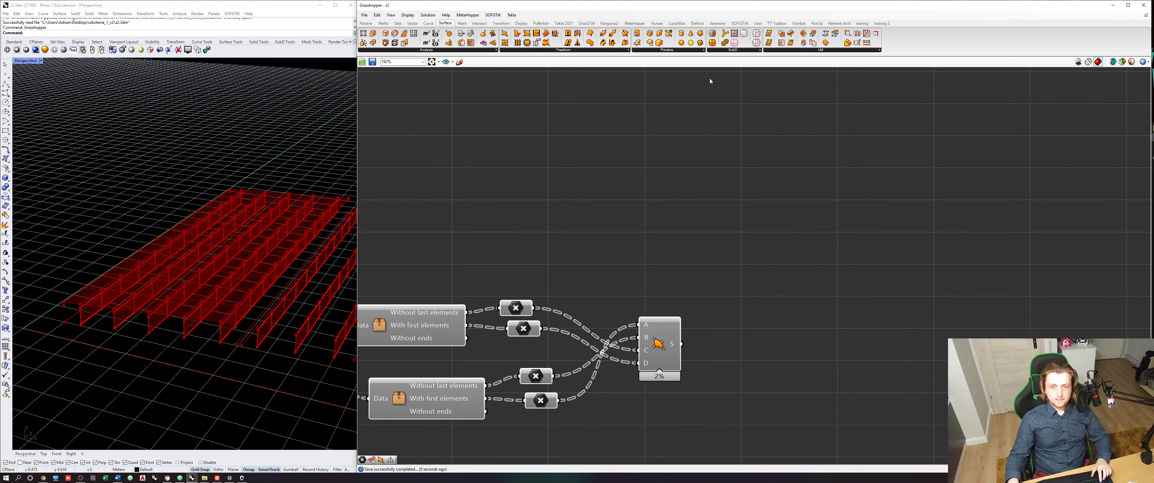
- Place a SOFiSTiK Structural Area component and feed the 4Point Surface output into its Brep input
left_click(741, 24)
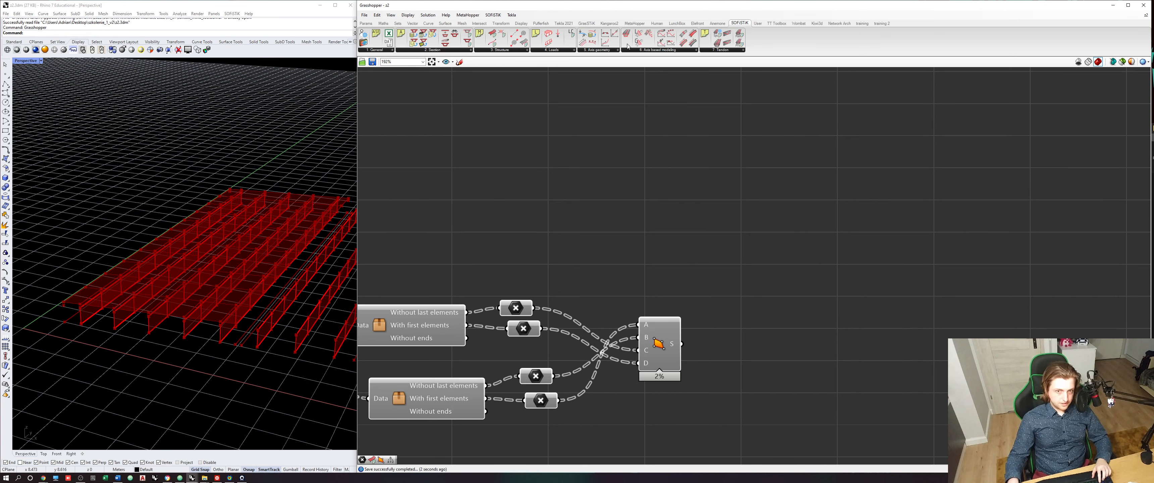
left_click(515, 53)
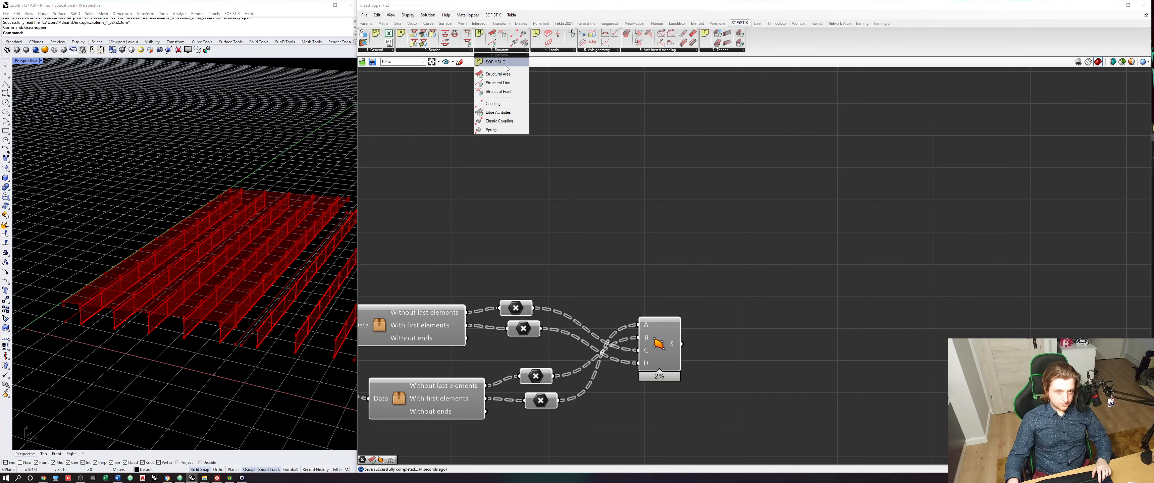
left_click_drag(510, 75, 843, 301)
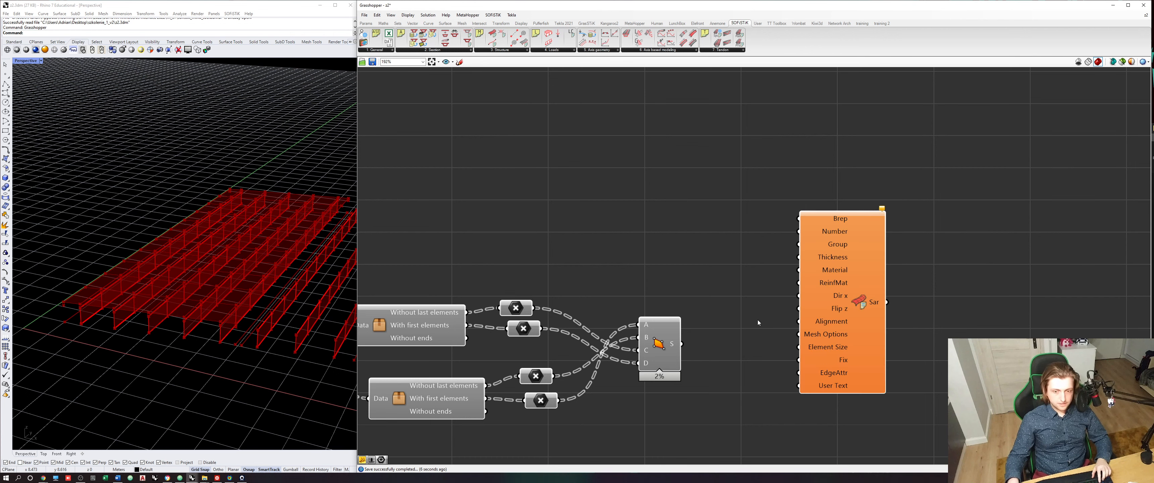
left_click_drag(680, 344, 828, 199)
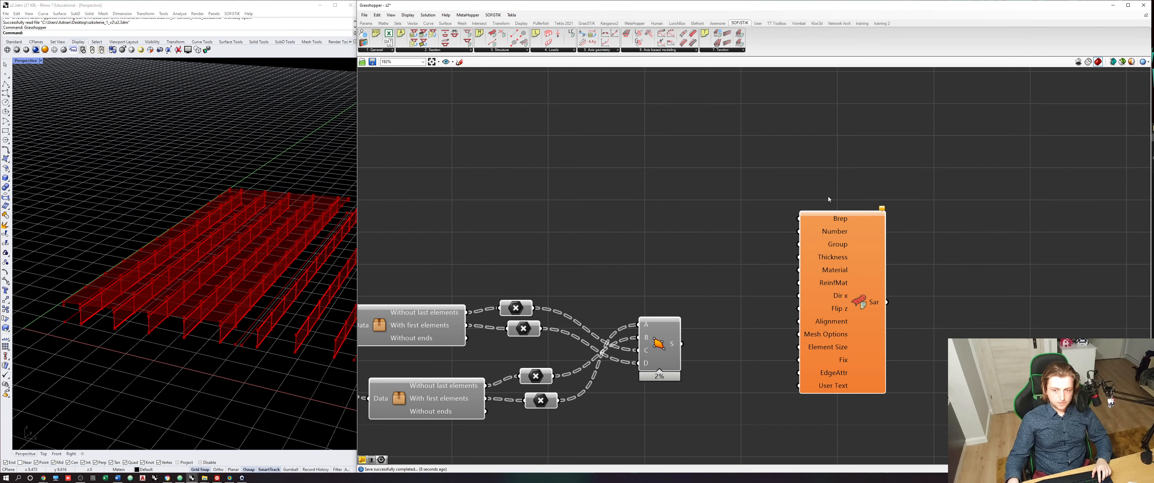
left_click_drag(852, 231, 847, 299)
left_click_drag(682, 344, 794, 287)
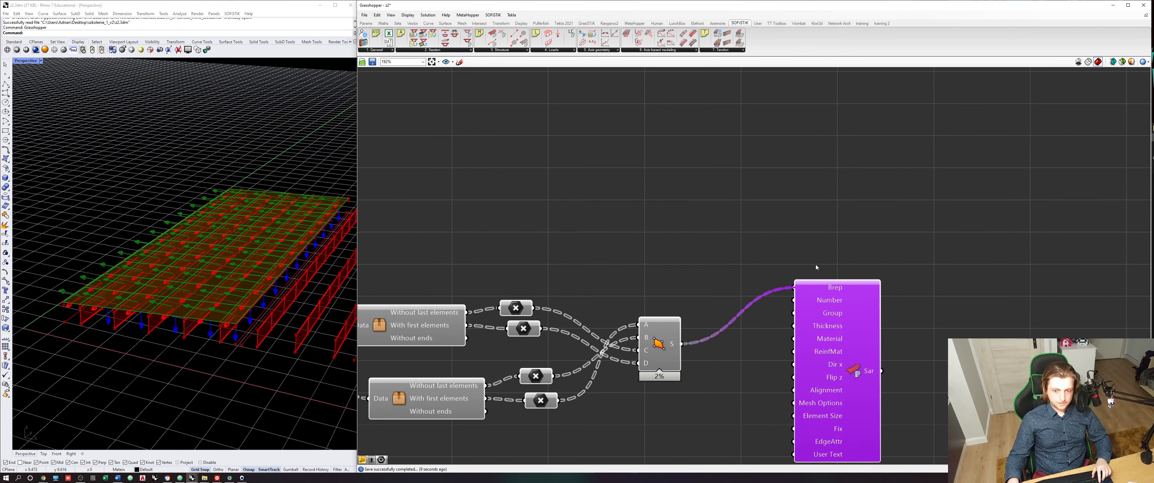
- Move the Structural Area component farther from 4Point Surface to leave room for its other inputs
left_click(830, 232)
left_click(829, 334)
right_click_drag(833, 356, 771, 277)
left_click_drag(771, 277, 820, 311)
left_click(726, 327)
left_click(806, 323)
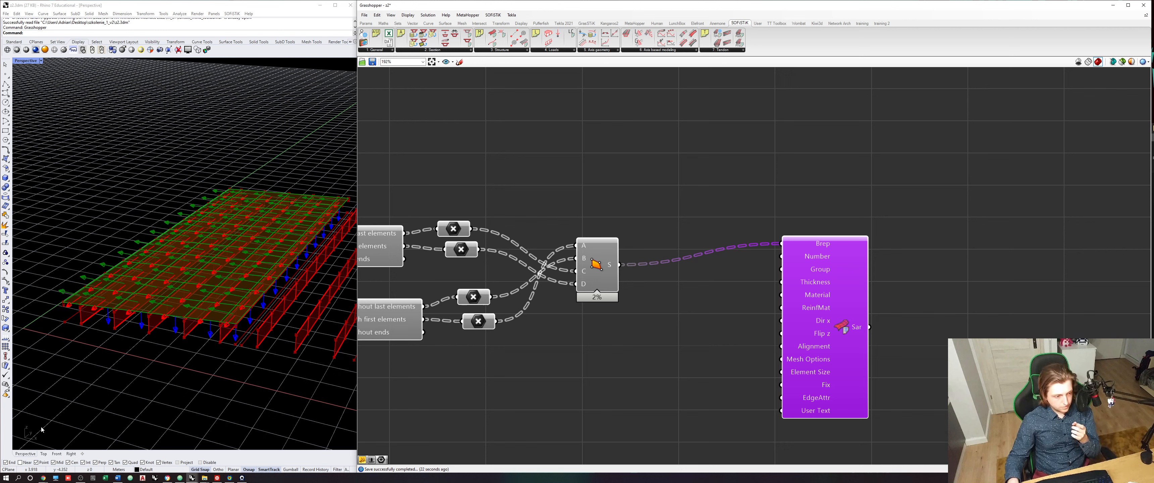
- Add a unit vector component and connect it to the Dir x input of Structural Area
left_click(419, 23)
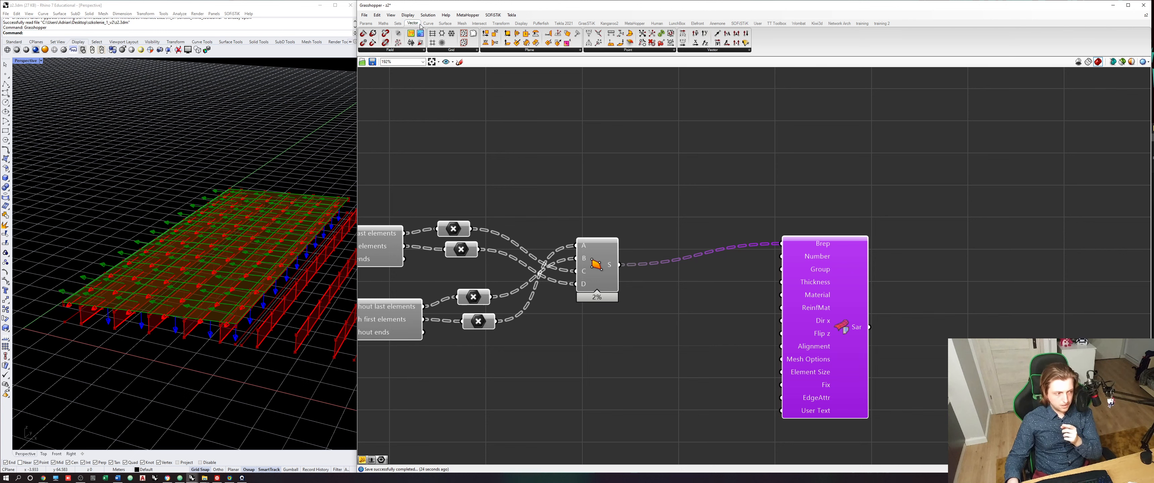
left_click_drag(705, 33, 781, 321)
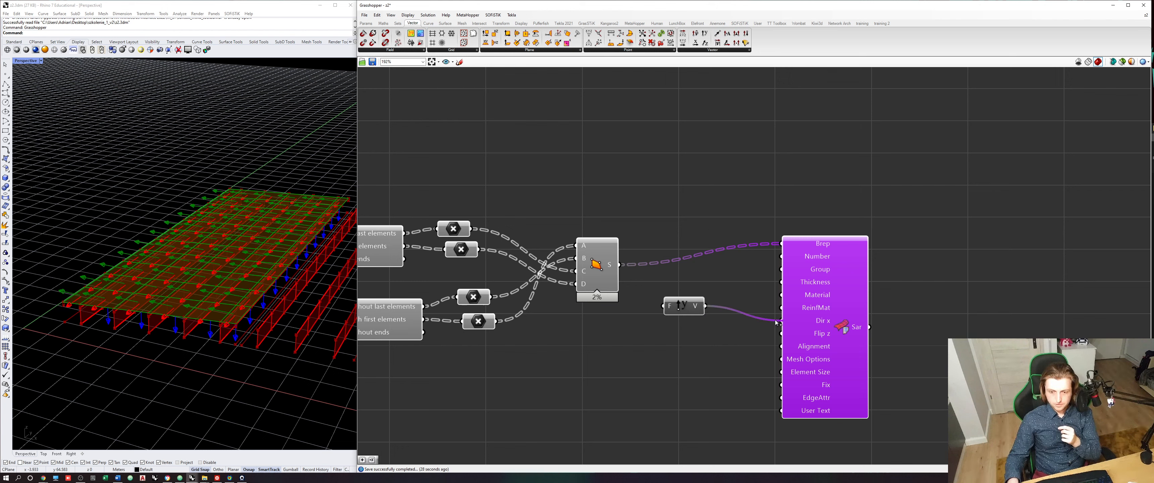
- Align the unit vector component with the Dir x input, preview the structural area's local axes, and save the definition
left_click_drag(681, 306, 700, 320)
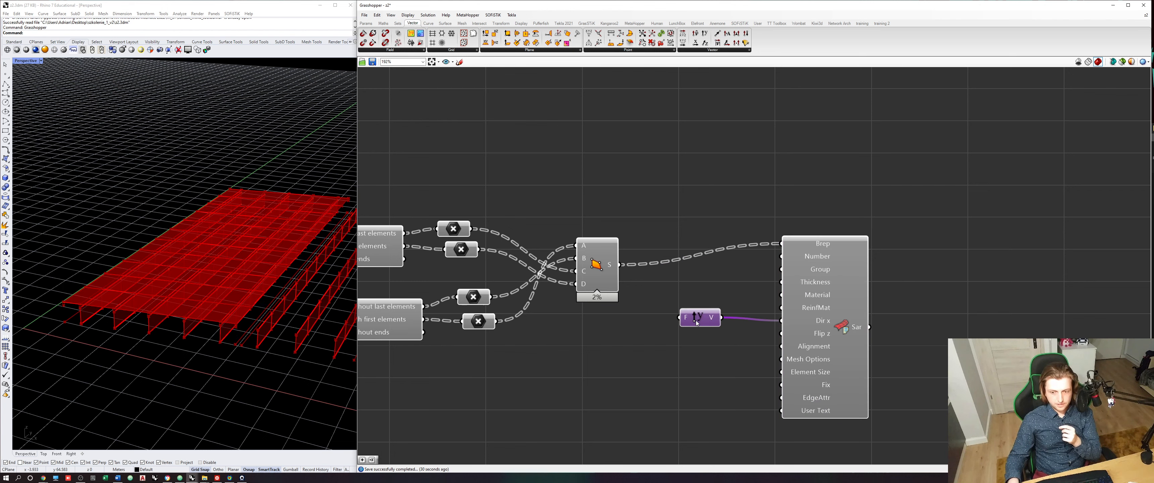
left_click(838, 340)
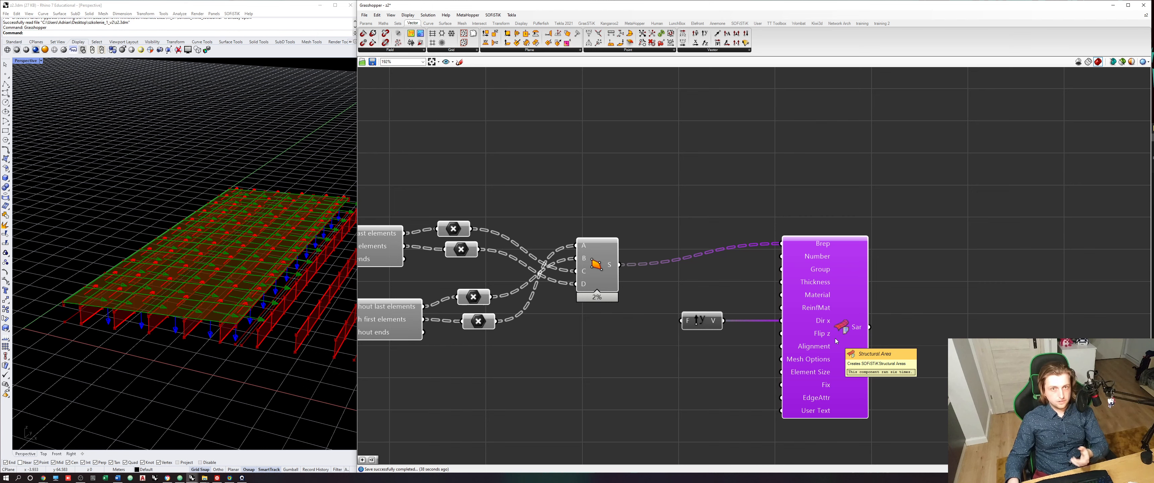
right_click_drag(836, 341, 795, 329)
left_click(721, 294)
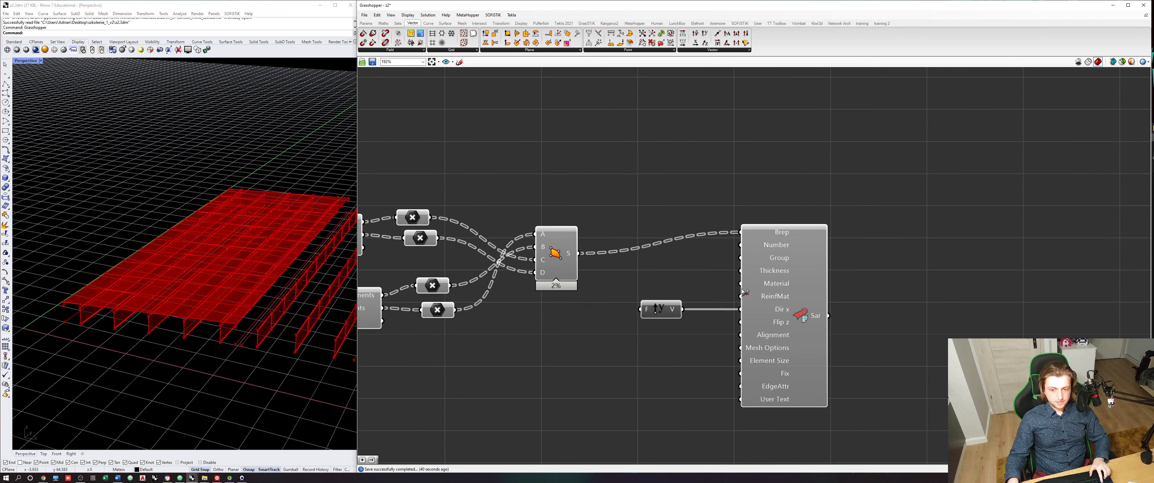
key("ctrl+s")
- Check the material numbers in the AQUA text, then feed a panel containing 1 into the Material input of Structural Area
scroll(721, 310, "down", 10)
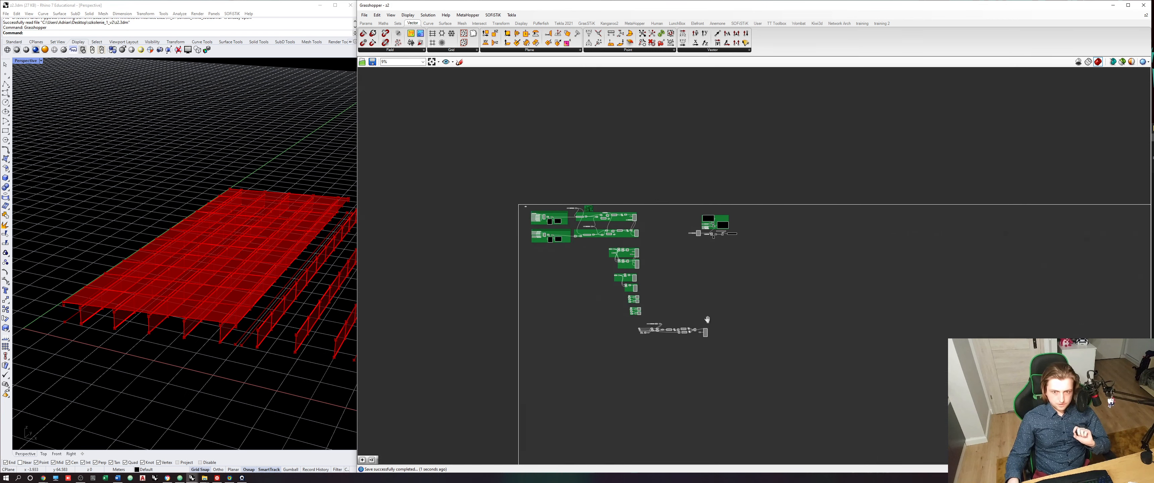
scroll(669, 284, "up", 10)
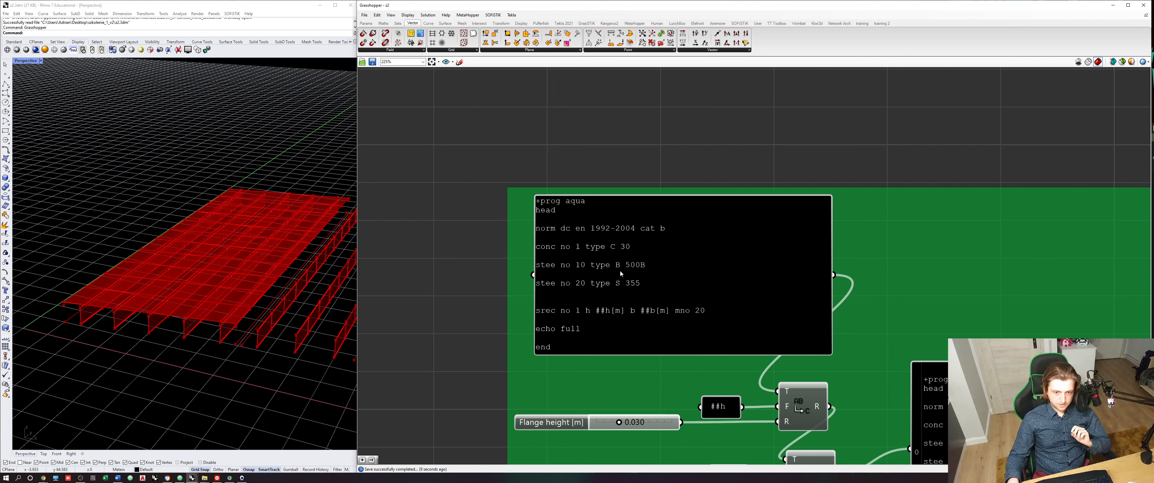
scroll(584, 267, "down", 12)
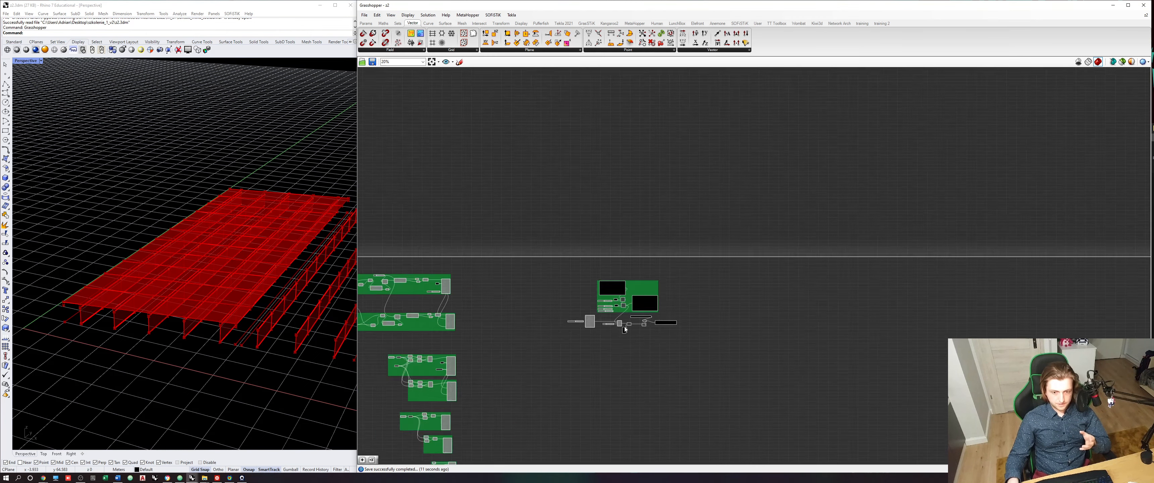
right_click_drag(623, 437, 653, 299)
scroll(626, 304, "up", 7)
scroll(626, 304, "up", 5)
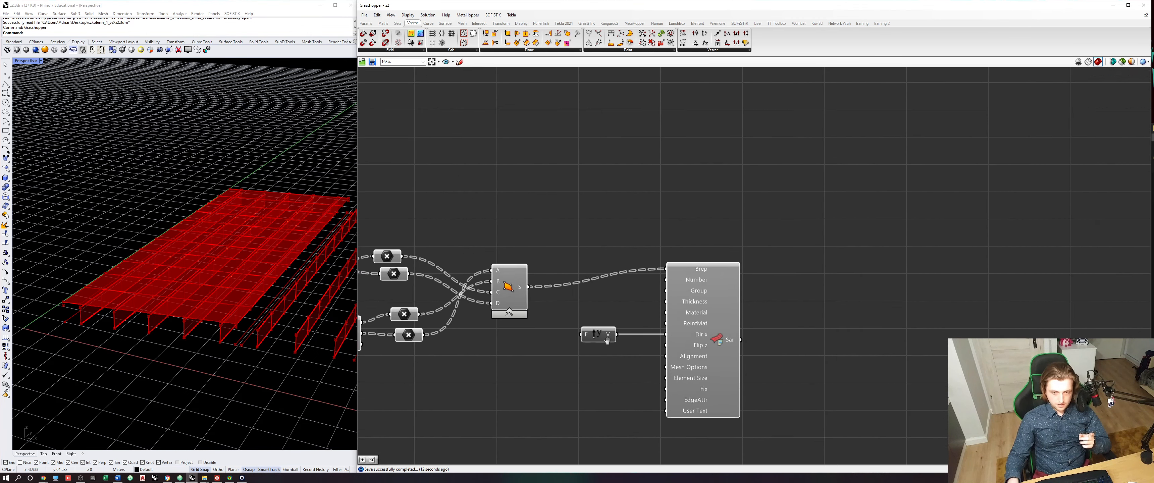
double_click(608, 297)
key("Return")
left_click_drag(620, 305, 689, 315)
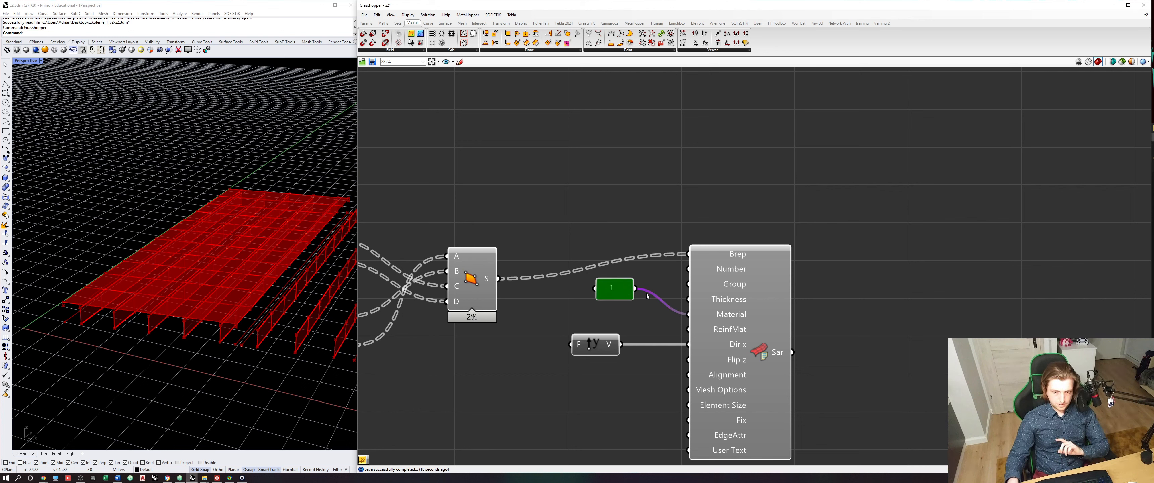
- Add a panel containing 10 and connect it to the ReinfMat input of Structural Area
double_click(608, 309)
type("//10")
key("Return")
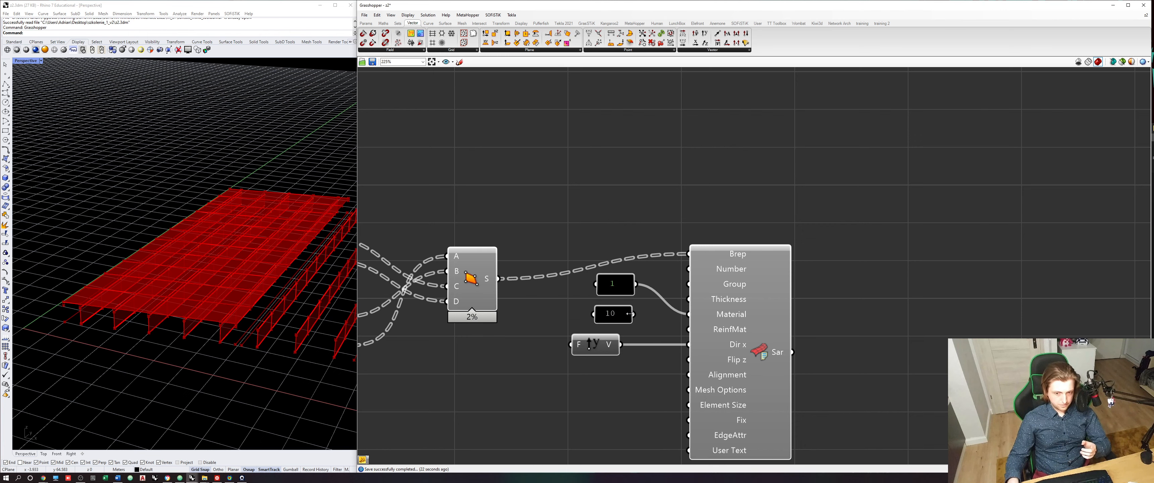
left_click_drag(634, 314, 689, 329)
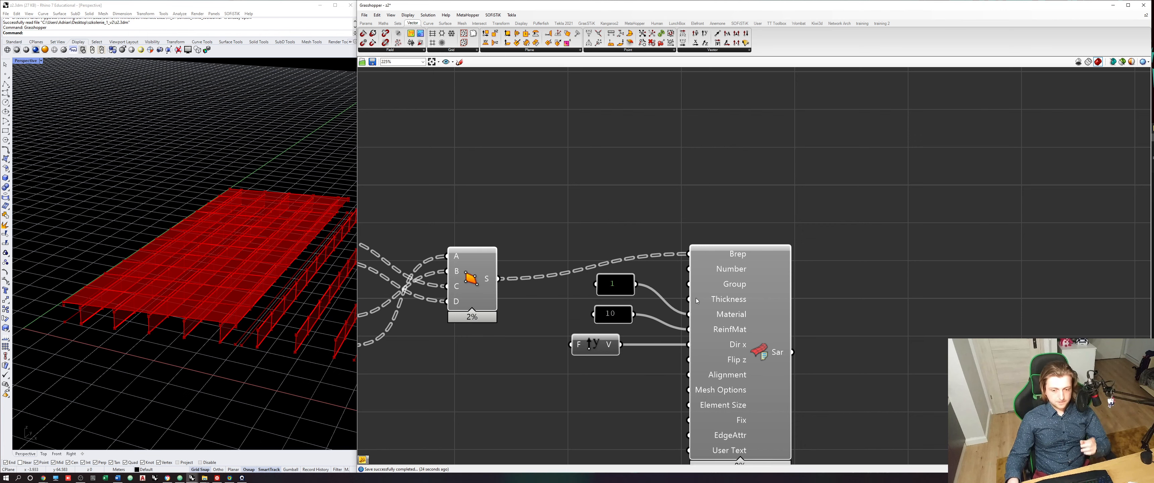
- Connect the Deck plate thickness slider to the Thickness input of Structural Area and check the inherited value
scroll(623, 299, "down", 3)
right_click_drag(623, 298, 766, 333)
right_click_drag(493, 304, 786, 302)
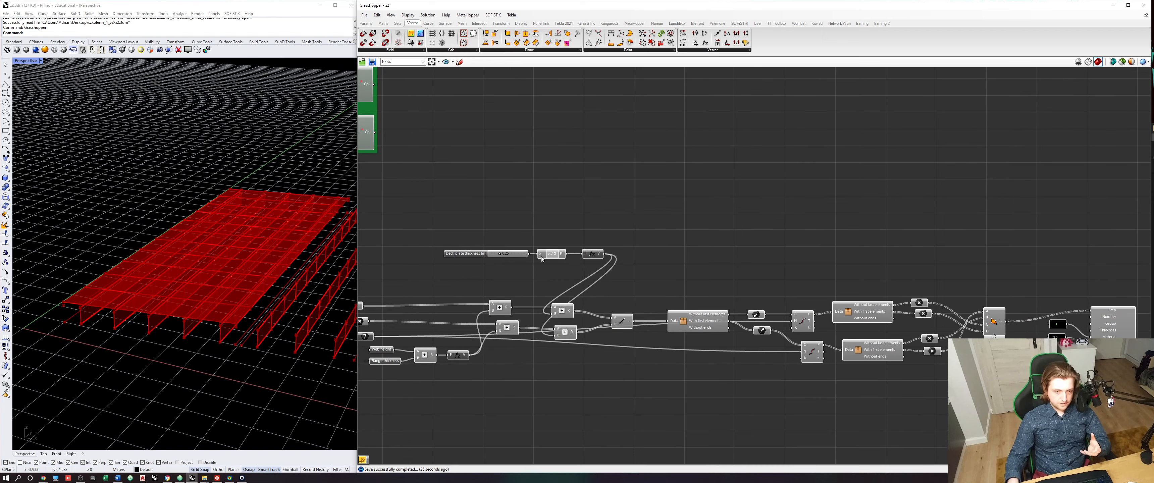
scroll(528, 254, "up", 3)
scroll(556, 211, "down", 4)
left_click_drag(546, 220, 1061, 294)
scroll(956, 298, "up", 3)
right_click_drag(1061, 296, 848, 258)
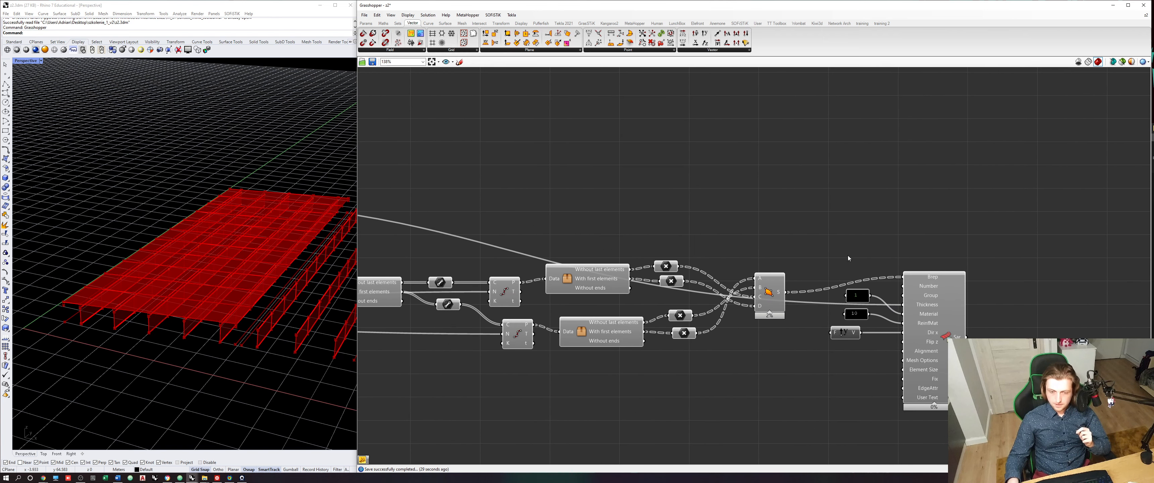
mouse_move(915, 306)
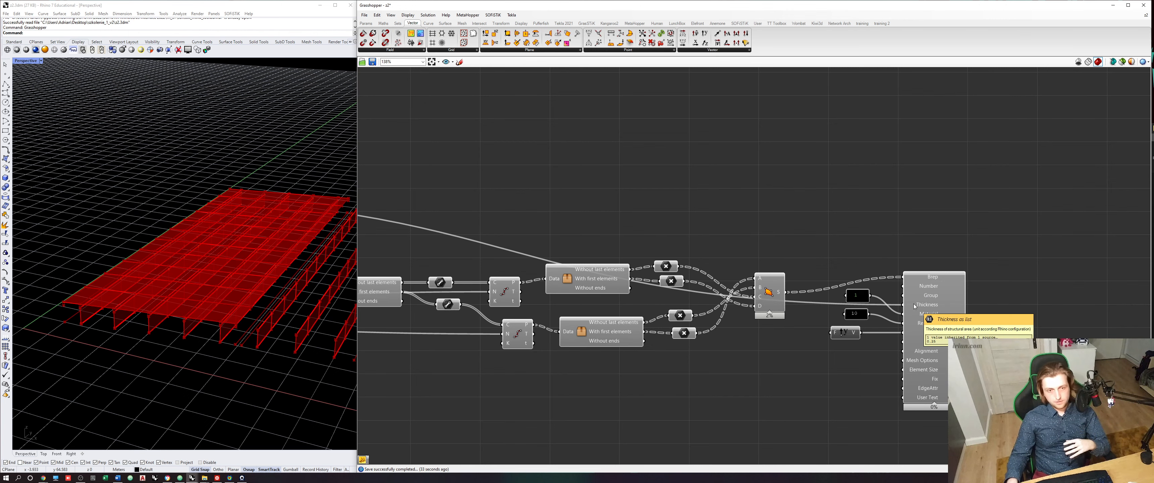
- Review the Structural Area preview and the description of its Element Size input, then clear the selection
right_click_drag(1022, 315, 954, 307)
left_click(873, 308)
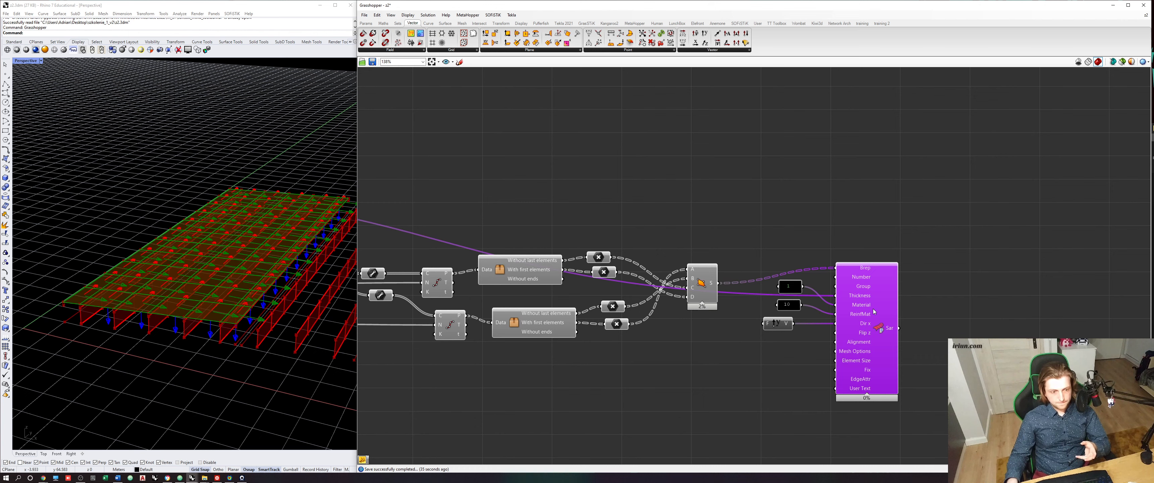
left_click(902, 337)
scroll(862, 349, "up", 5)
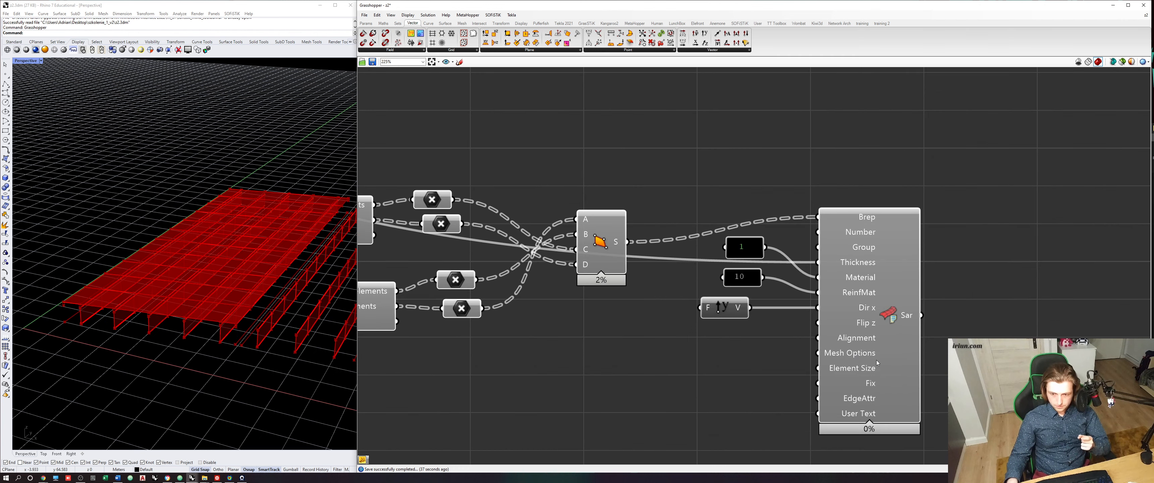
right_click_drag(878, 363, 848, 344)
left_click(833, 351)
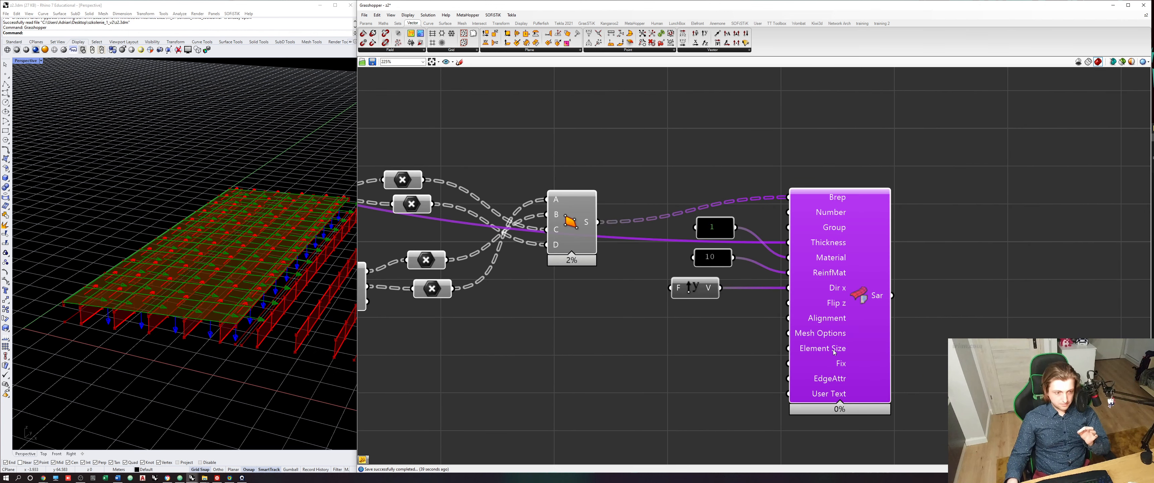
mouse_move(833, 350)
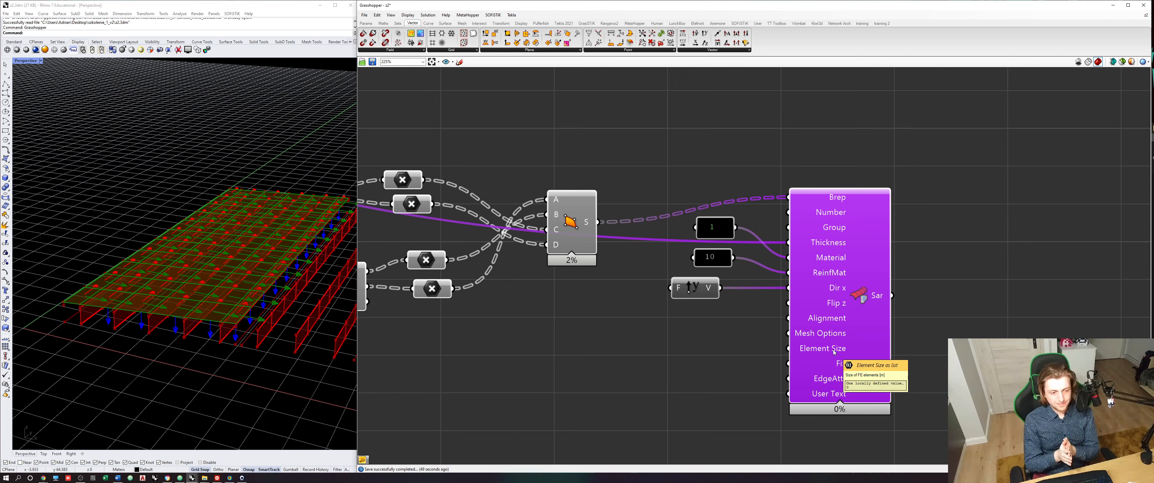
left_click(718, 349)
- Examine in the viewport the deck points held by the first point parameter feeding the 4Point Surface
scroll(680, 297, "down", 3)
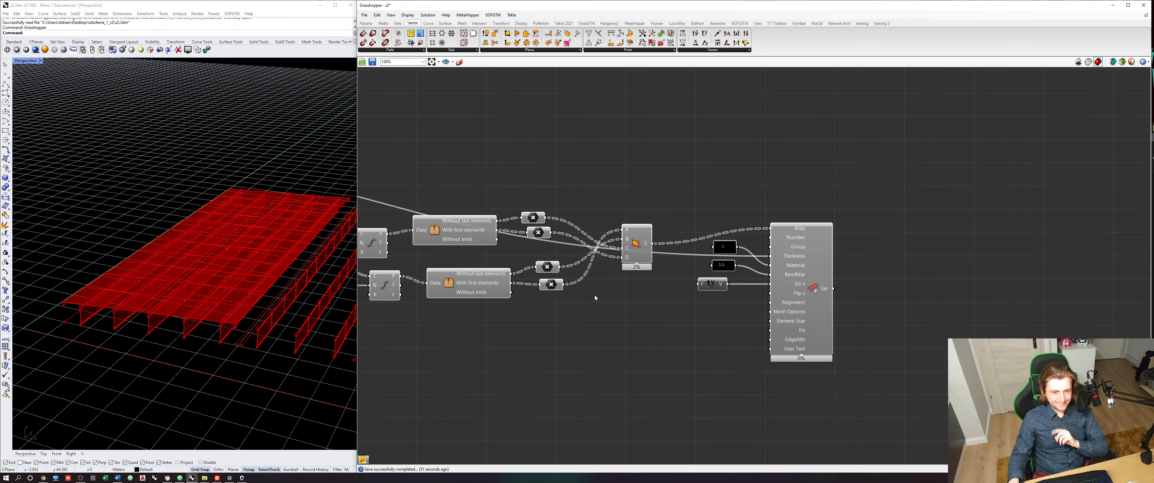
scroll(594, 295, "up", 3)
left_click(530, 219)
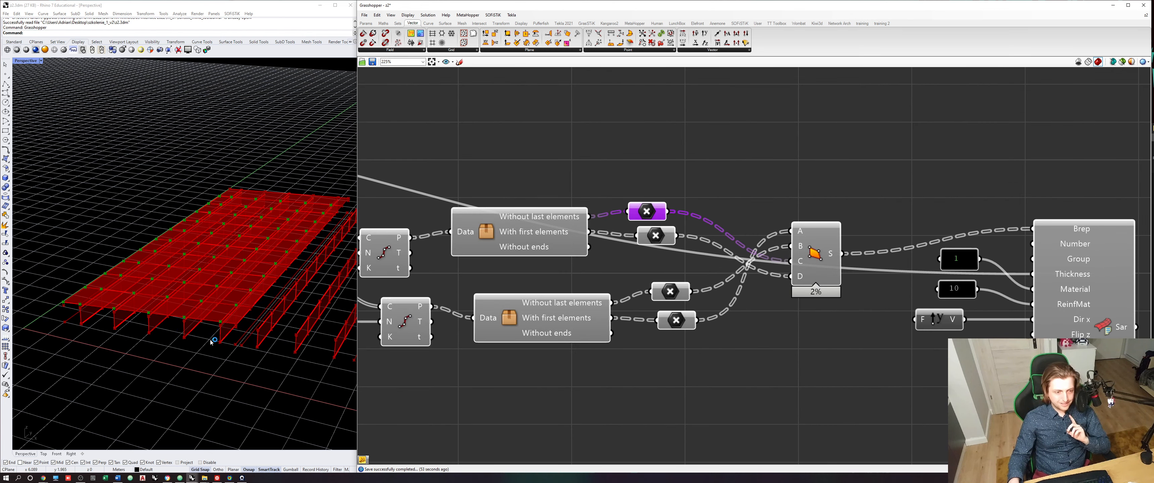
scroll(79, 309, "up", 1)
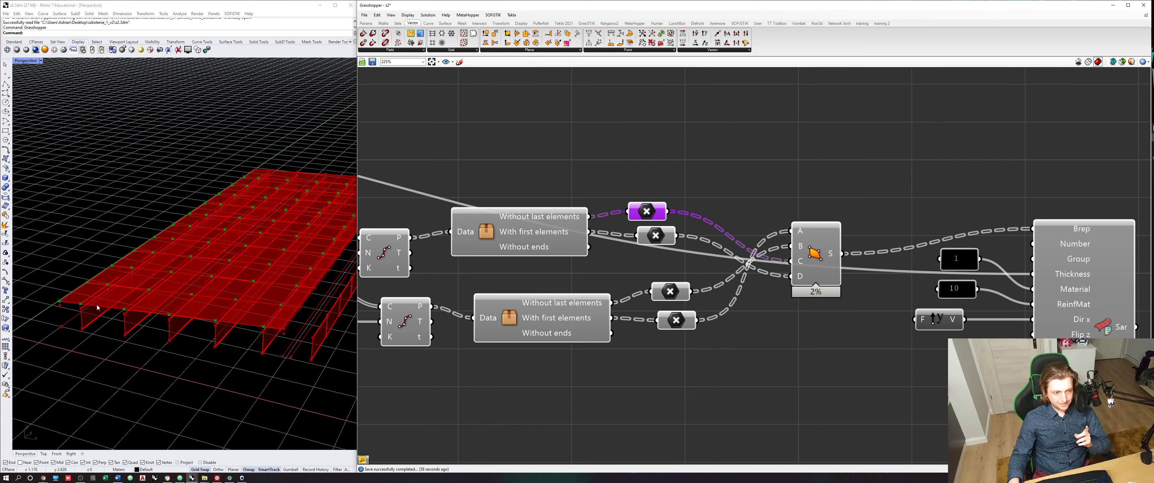
left_click(671, 342)
- Trace the graph back to the Addition components and examine their points along the deck's end edge
scroll(634, 340, "down", 3)
right_click_drag(510, 333, 746, 325)
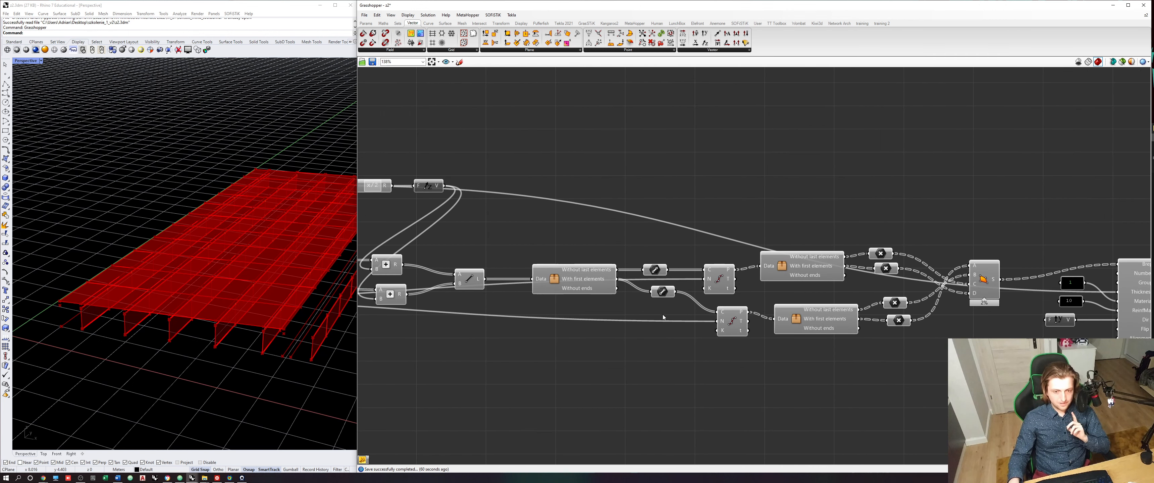
right_click_drag(563, 289, 692, 293)
left_click(515, 270)
left_click(519, 300)
right_click_drag(429, 265, 550, 276)
left_click(550, 275)
left_click(644, 314)
left_click(626, 286)
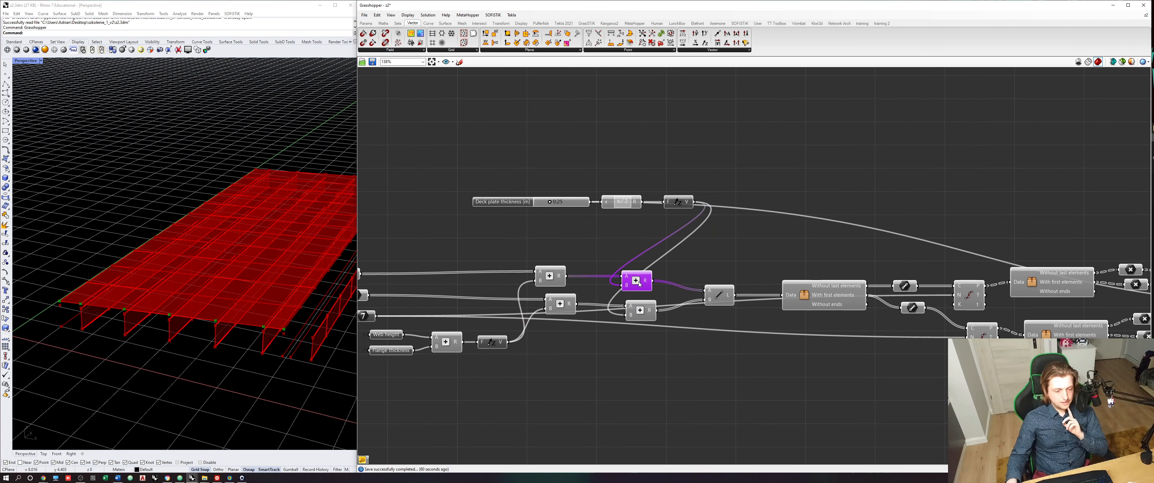
right_click_drag(626, 285, 587, 281)
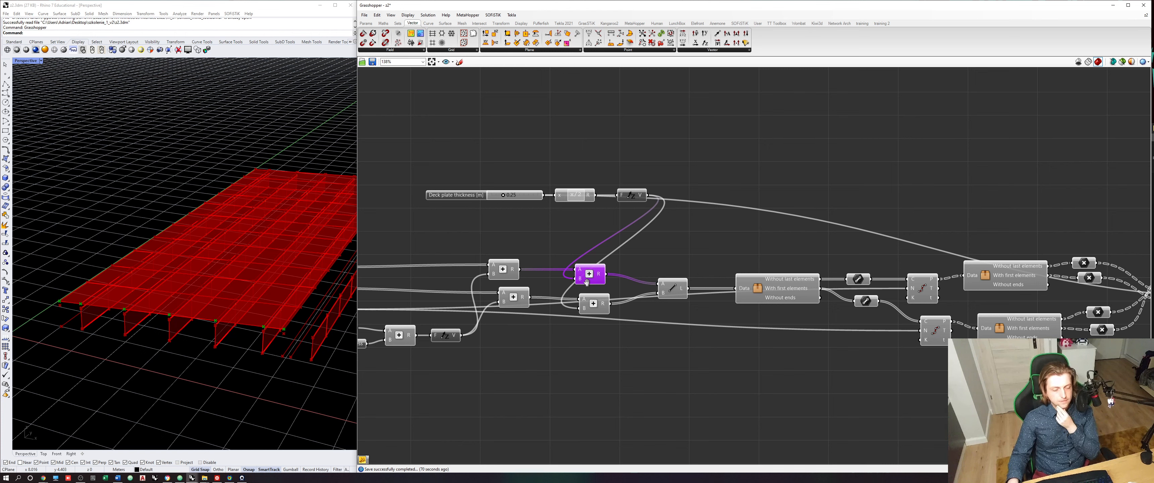
scroll(76, 311, "up", 2)
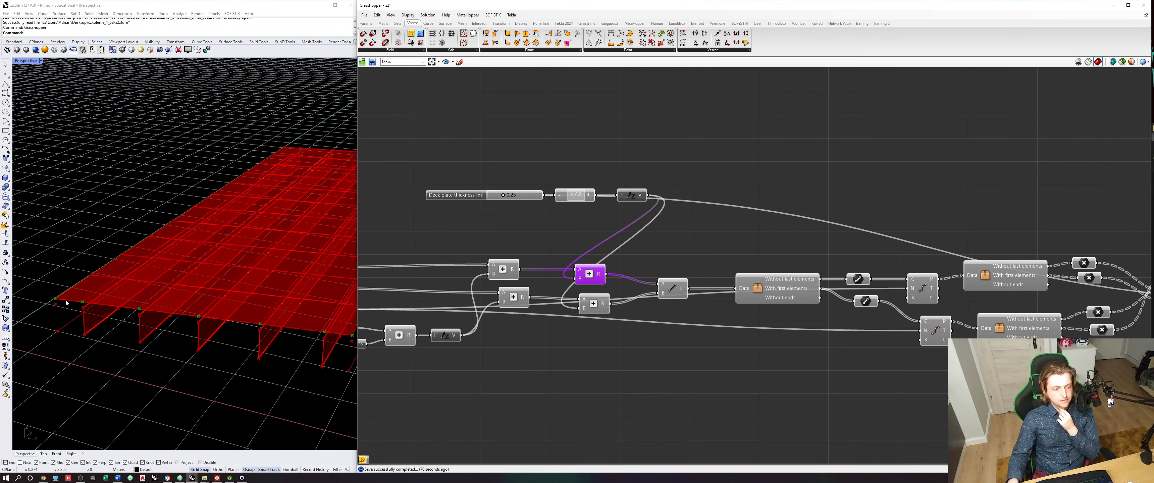
scroll(73, 304, "down", 2)
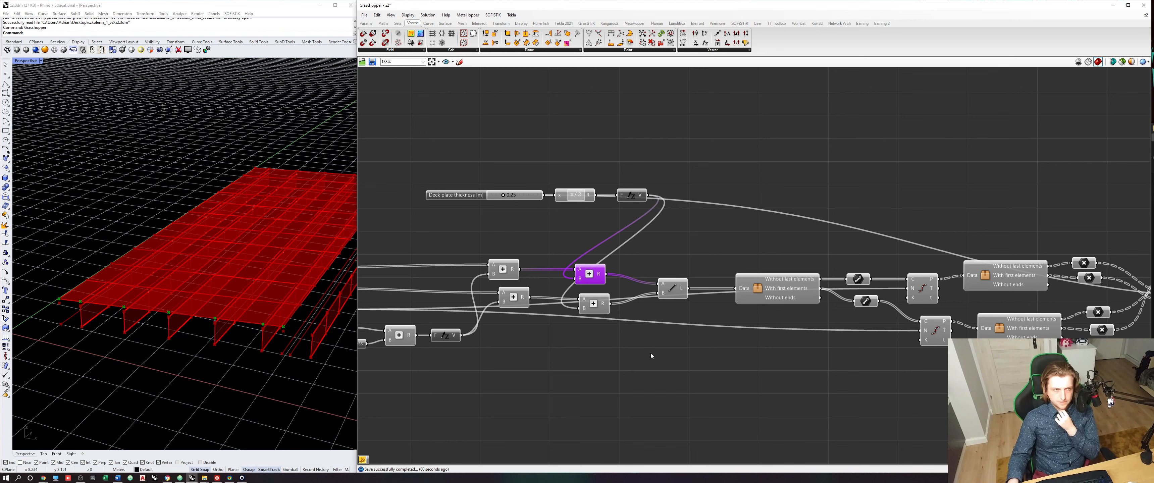
right_click_drag(651, 355, 614, 335)
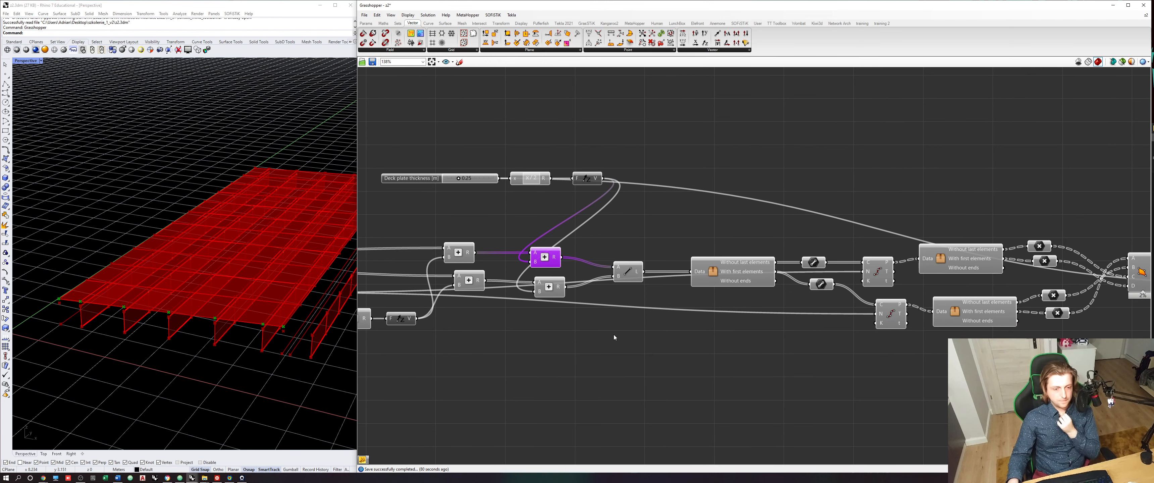
left_click(616, 334)
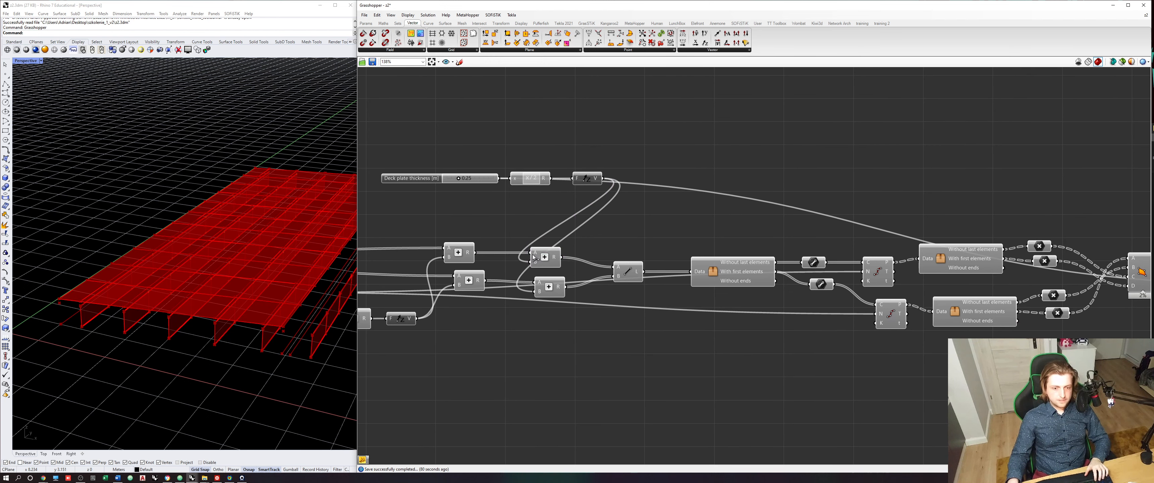
left_click(542, 259)
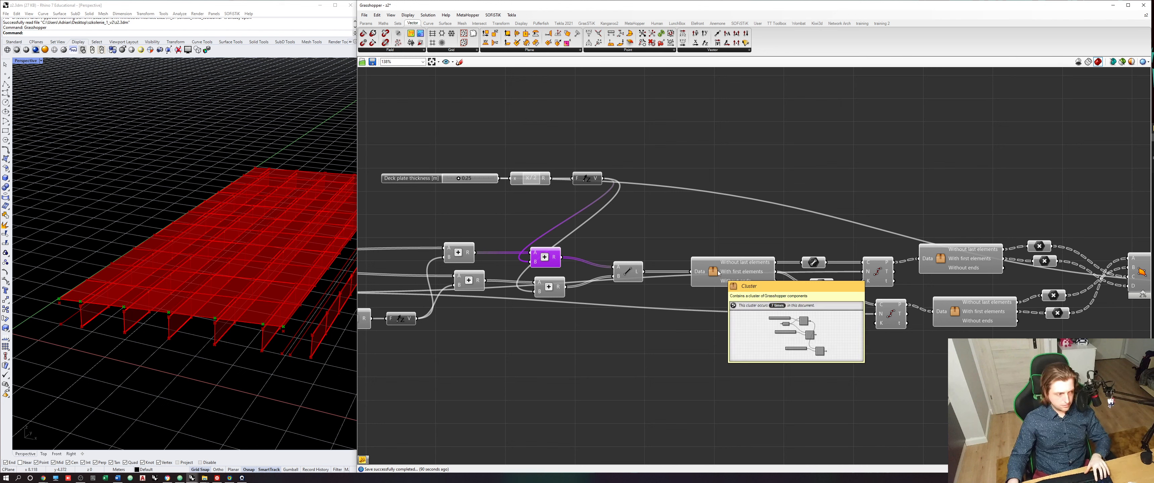
- Duplicate the list-trimming cluster below the line branch and feed the upper deck-offset Addition result into its Data input
left_click(722, 280)
key("ctrl+c")
key("ctrl+v")
left_click_drag(720, 270, 545, 356)
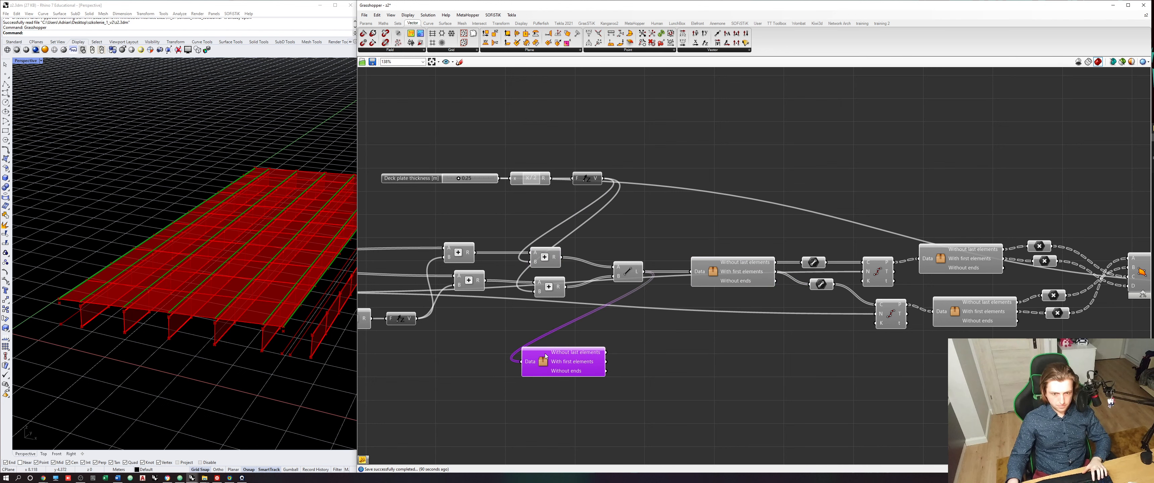
left_click_drag(561, 258, 520, 349)
left_click(522, 219)
scroll(618, 276, "up", 1)
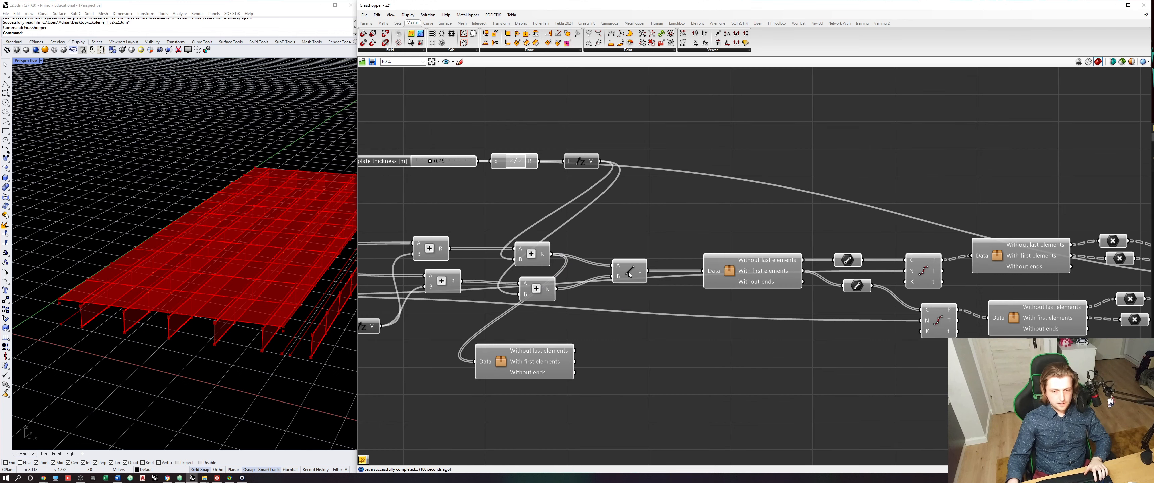
- Duplicate the Line component and place the copy beside the new cluster
left_click(627, 276)
key("ctrl+c")
key("ctrl+v")
left_click_drag(629, 276, 692, 328)
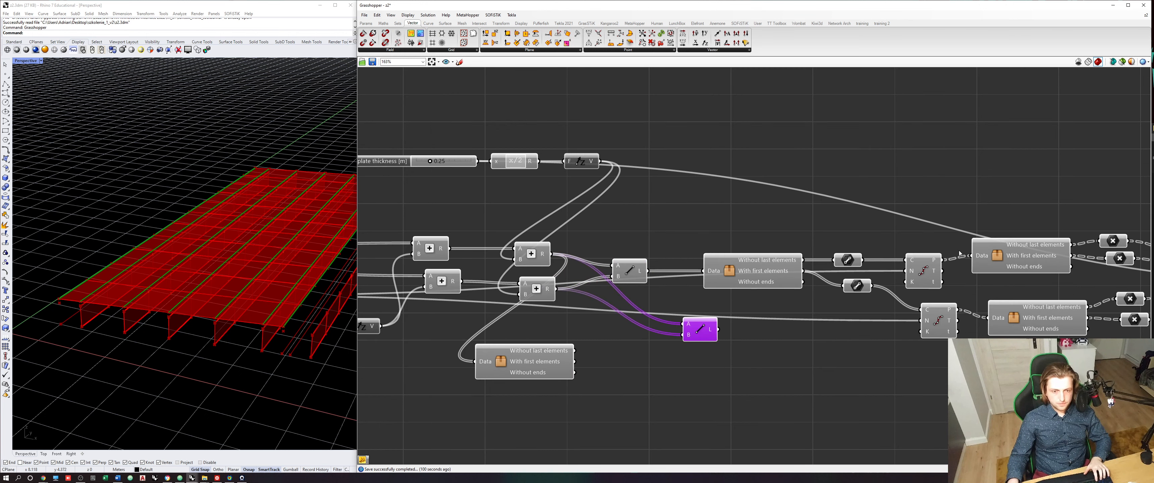
- Duplicate a point parameter beside the new cluster and connect it to the cluster's Without last elements output
left_click(1113, 241)
key("ctrl+c")
key("ctrl+v")
left_click_drag(1030, 271, 645, 361)
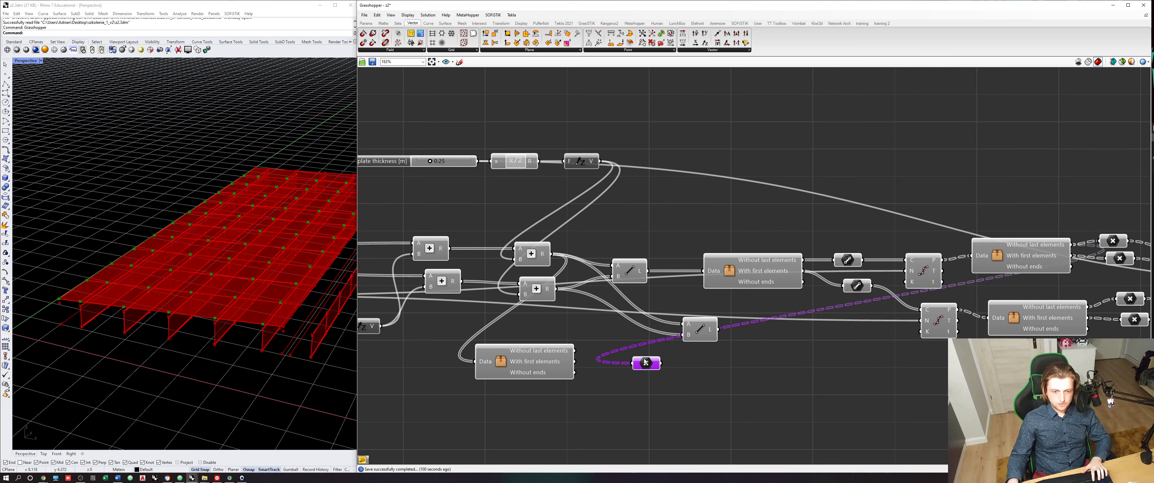
scroll(588, 354, "up", 2)
left_click_drag(569, 349, 630, 327)
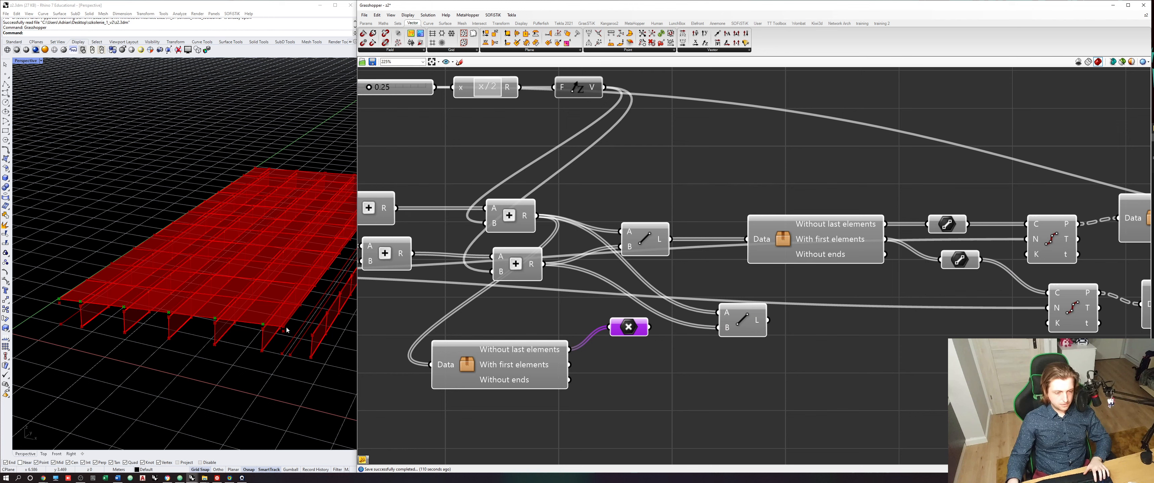
- Add a second point parameter on With first elements and wire both point parameters into inputs A and B of the copied Line
left_click_drag(628, 327, 619, 359, "alt")
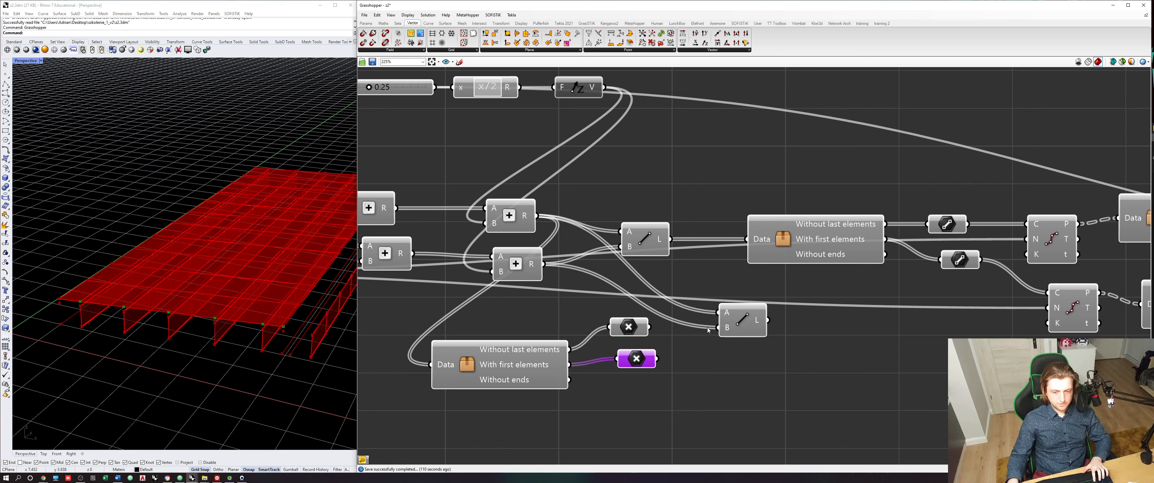
left_click_drag(717, 321, 715, 327)
left_click_drag(656, 358, 727, 351)
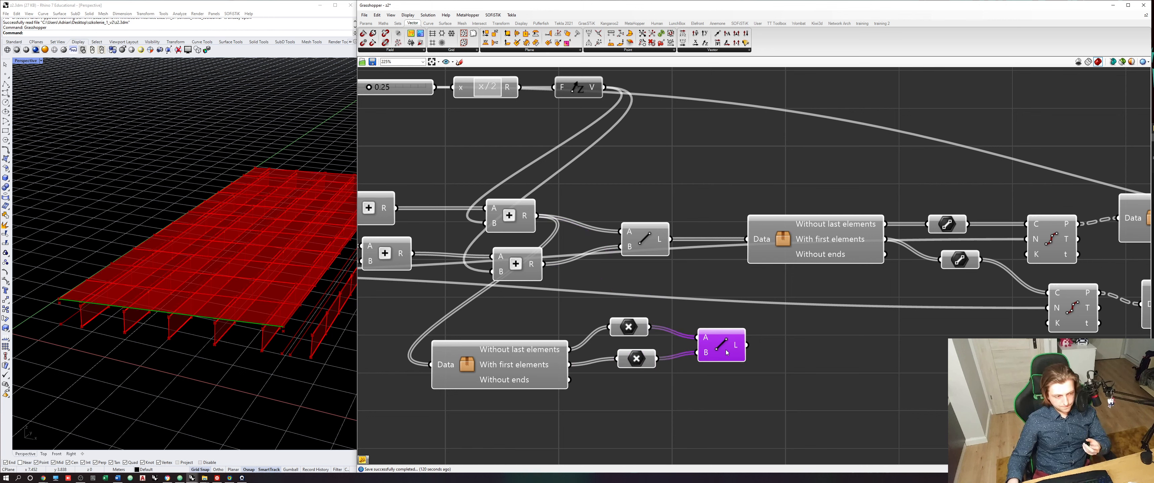
- Arrange the two point parameters and the copied Line neatly beside the new list-trimming cluster
left_click(712, 382)
left_click_drag(754, 396, 618, 307)
left_click_drag(723, 345, 722, 361)
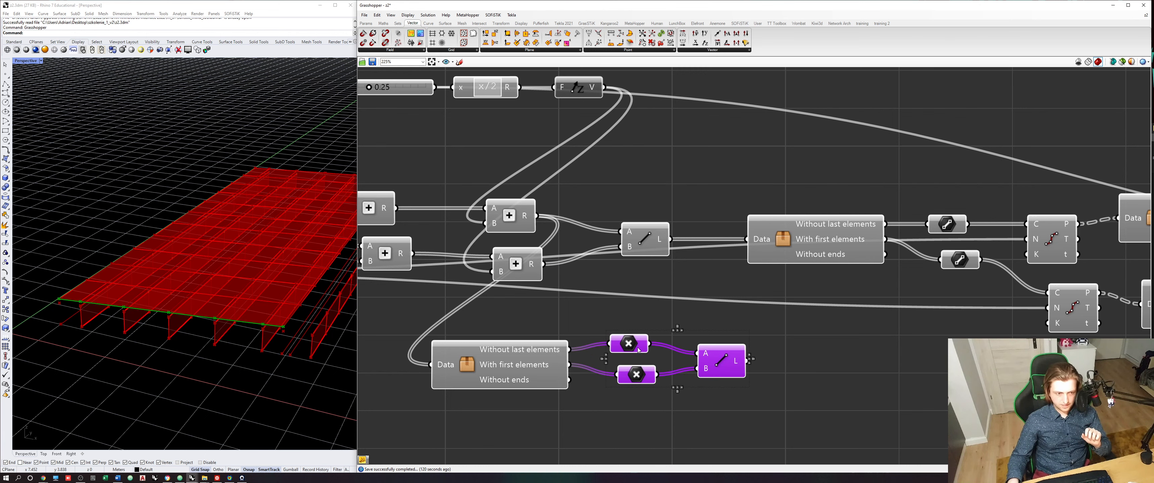
right_click_drag(752, 361, 677, 344)
left_click(677, 343)
left_click(647, 339)
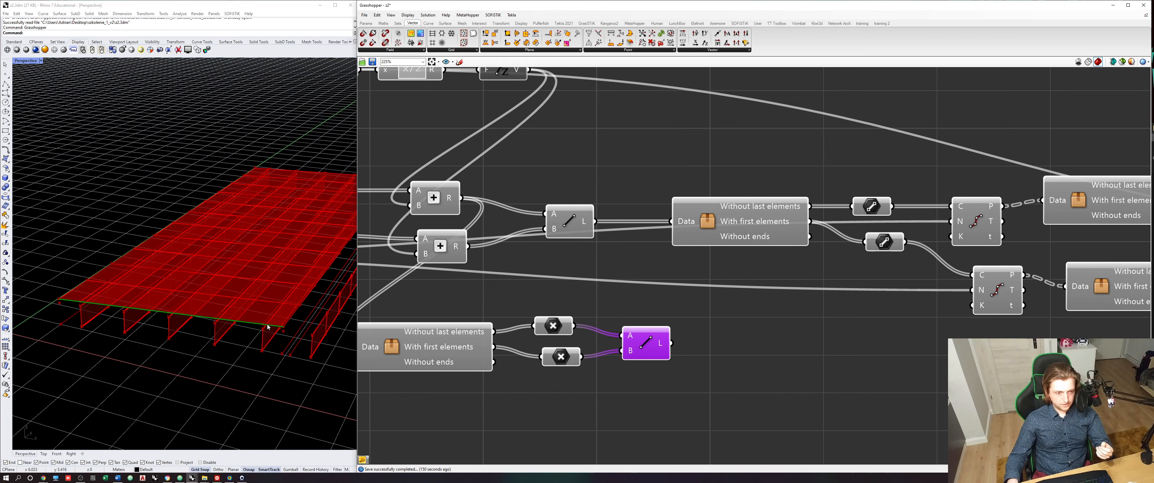
right_click_drag(651, 364, 623, 365)
left_click_drag(618, 344, 621, 335)
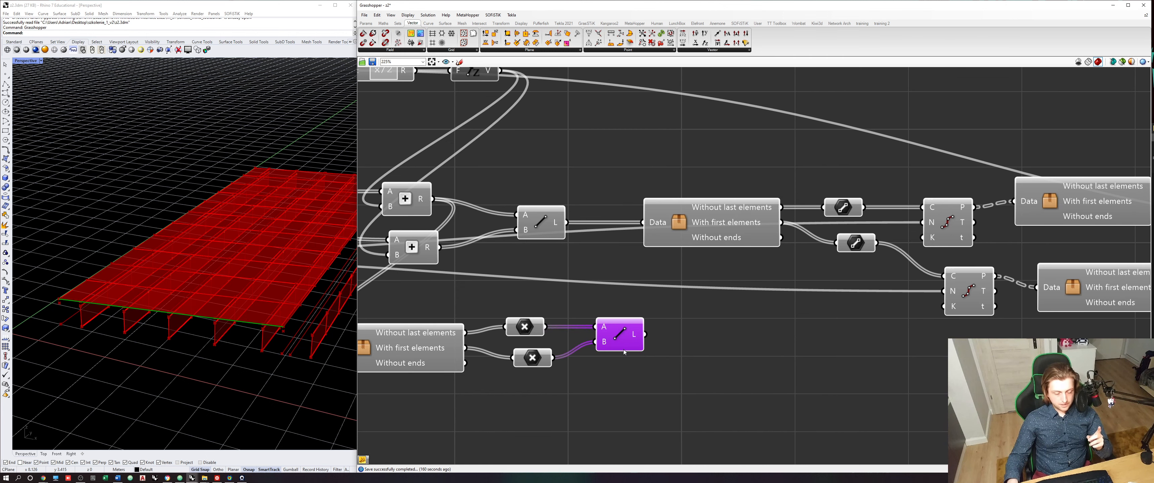
- Add a List Length component in the first-half beam distances group and feed it the merged distances list
scroll(620, 358, "down", 10)
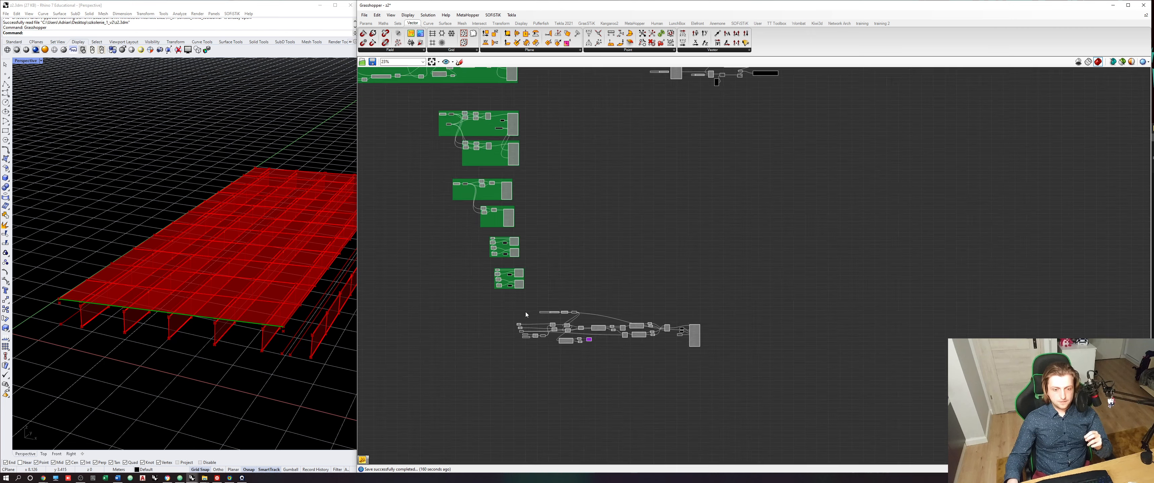
scroll(522, 171, "up", 10)
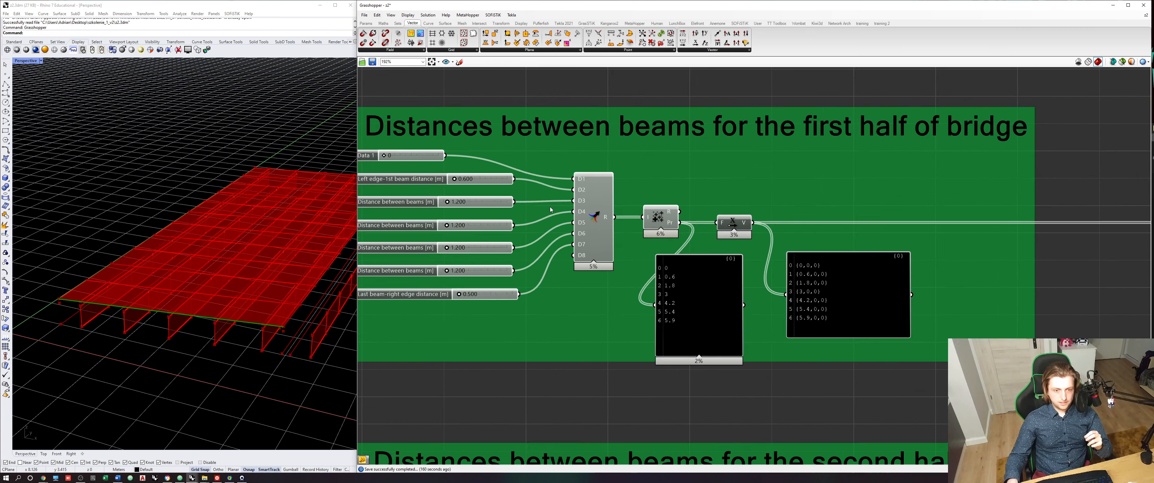
right_click_drag(599, 207, 679, 236)
left_click(697, 270)
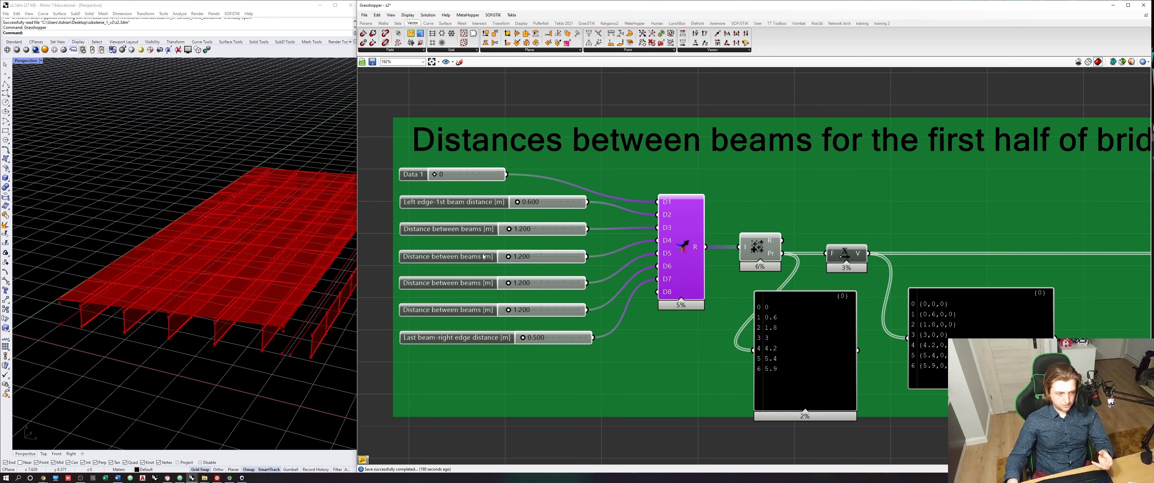
left_click(583, 96)
left_click(384, 22)
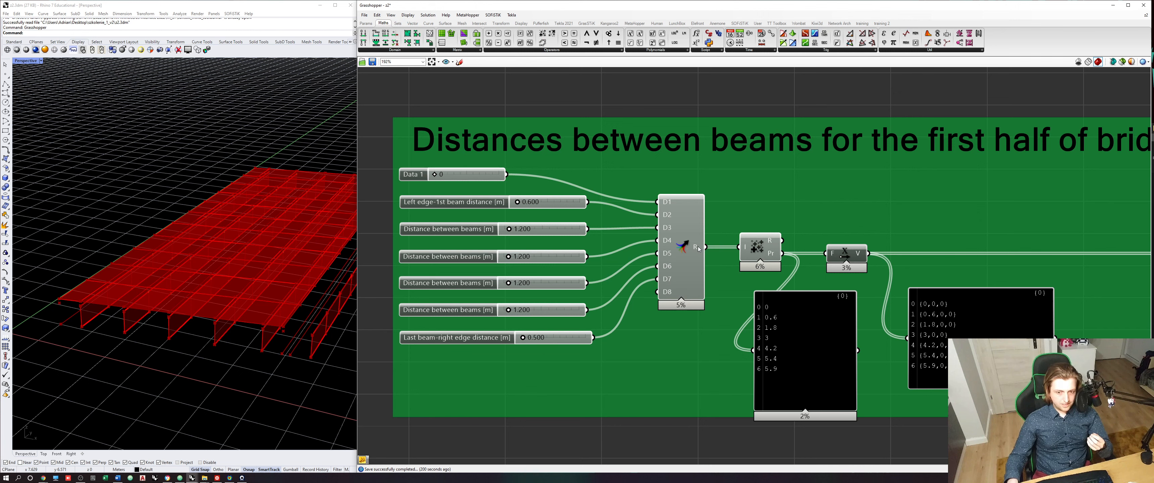
left_click(398, 23)
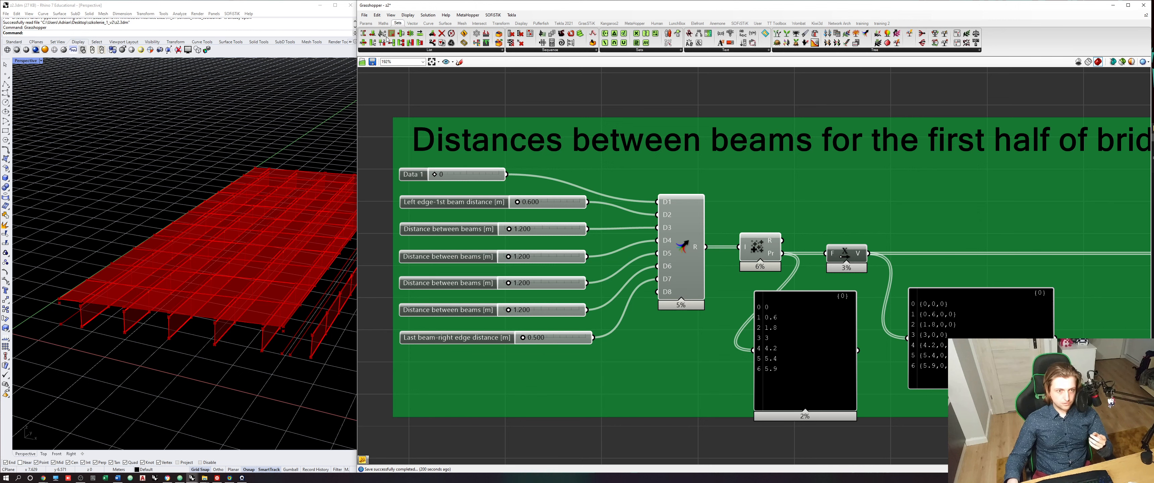
left_click_drag(380, 42, 674, 351)
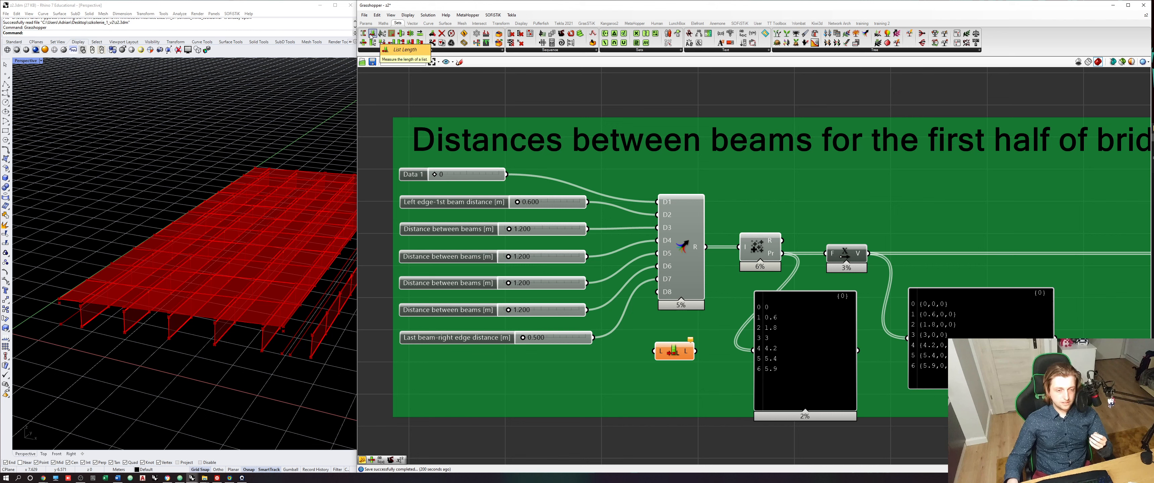
left_click_drag(706, 247, 653, 351)
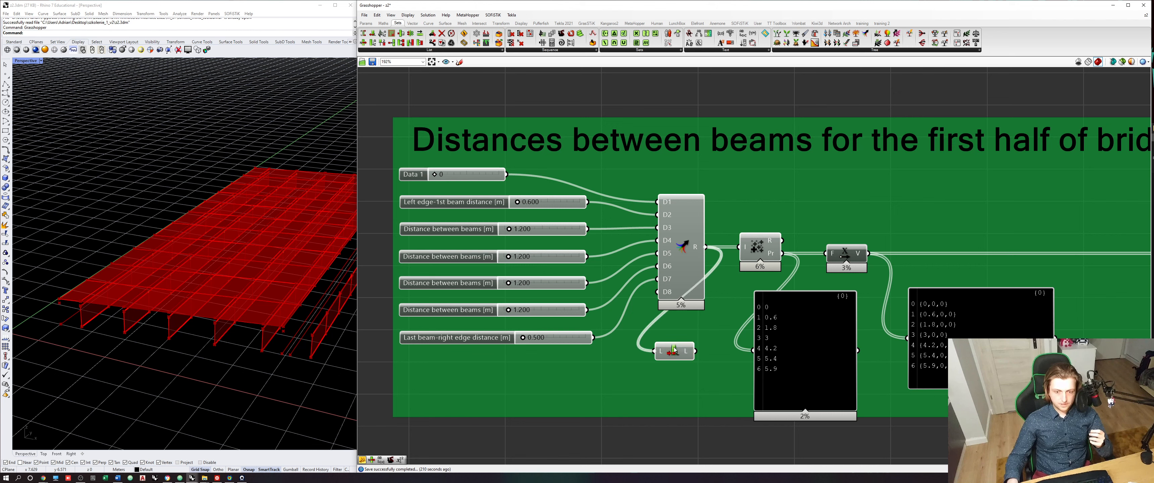
- Move the List Length component out of the green group into the empty space just below it
mouse_move(688, 352)
right_click_drag(700, 329, 749, 257)
left_click_drag(723, 282, 681, 360)
left_click(747, 386)
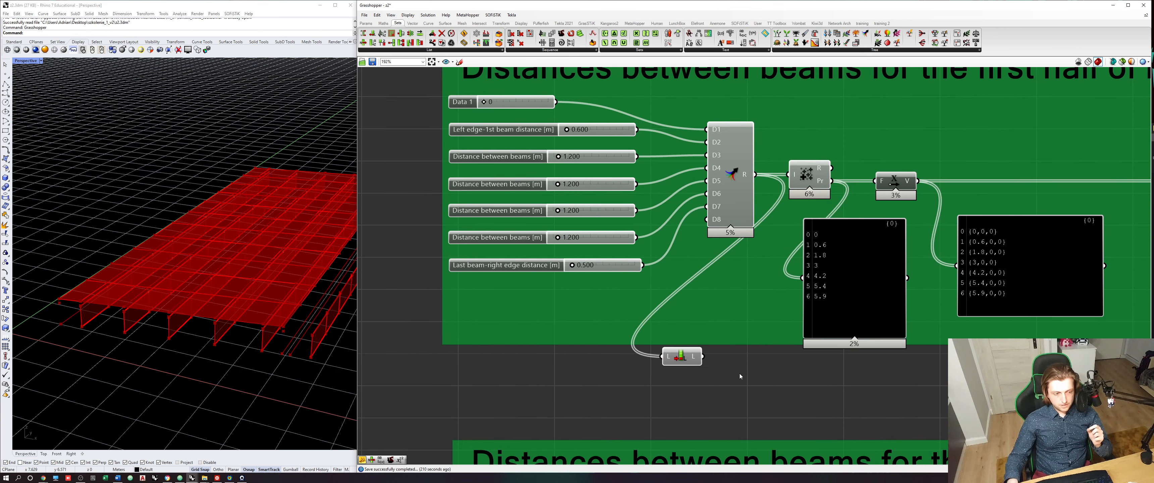
- Add an Expression component, feed the List Length output into its x input and set the expression to x-3
left_click(383, 22)
left_click(696, 44)
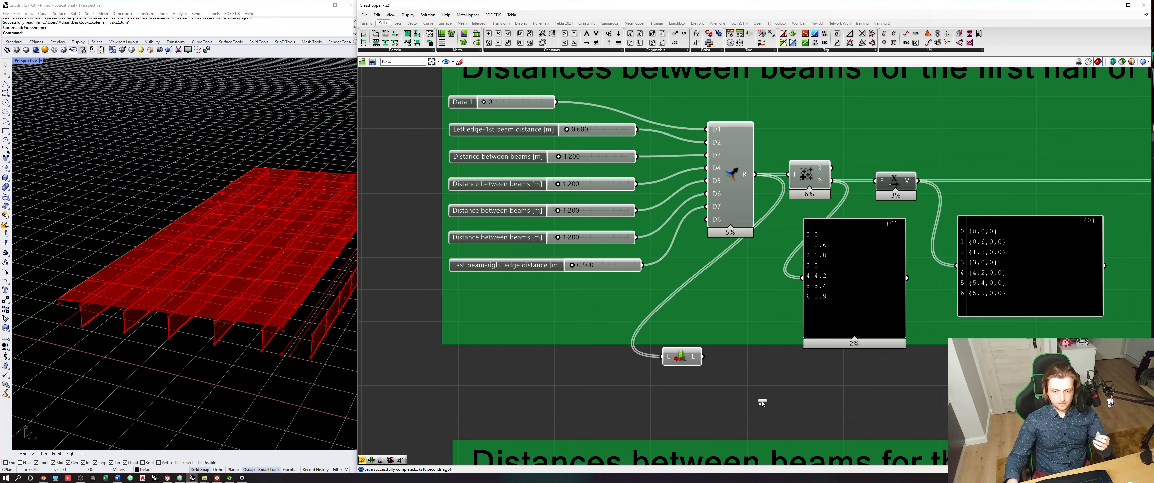
left_click(764, 403)
left_click_drag(702, 356, 640, 408)
double_click(739, 405)
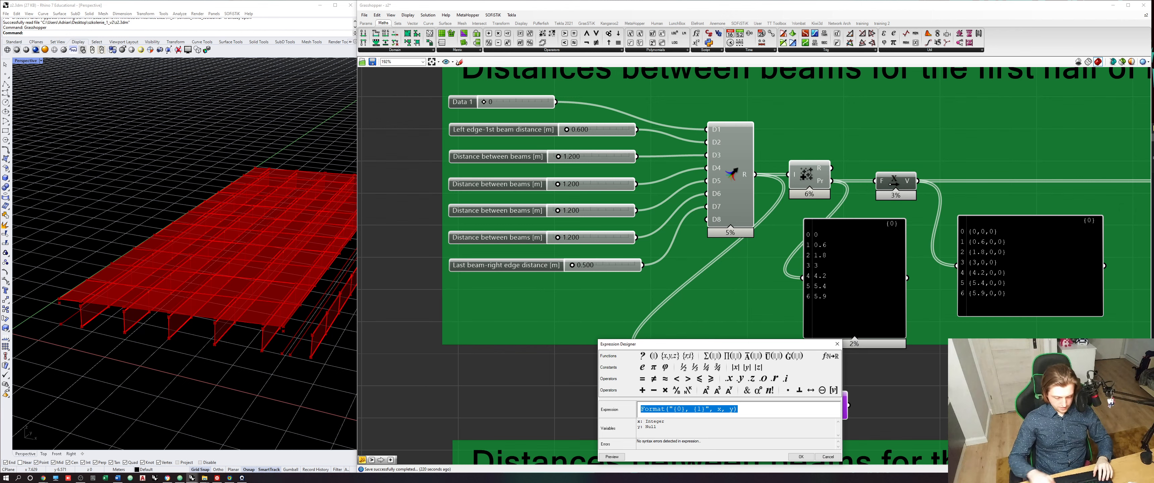
type("x-3")
left_click(802, 457)
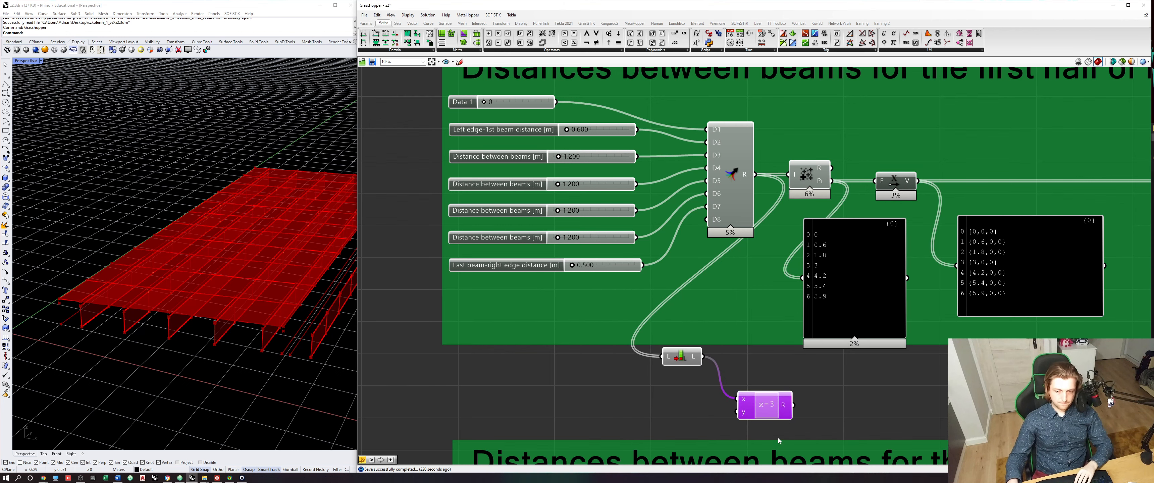
- Remove the unused y input from the x-3 Expression and place it beside the List Length component
scroll(726, 408, "up", 4)
left_click(779, 411)
left_click_drag(782, 403, 756, 316)
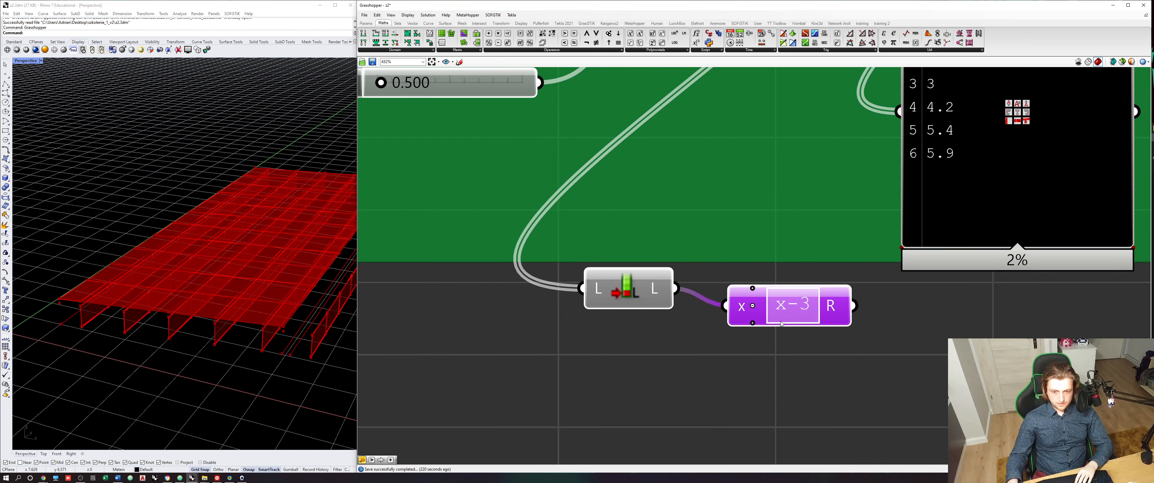
- Move the List Length and x-3 Expression pair down to below the new cluster and Line branch
left_click_drag(789, 369, 601, 287)
mouse_move(831, 307)
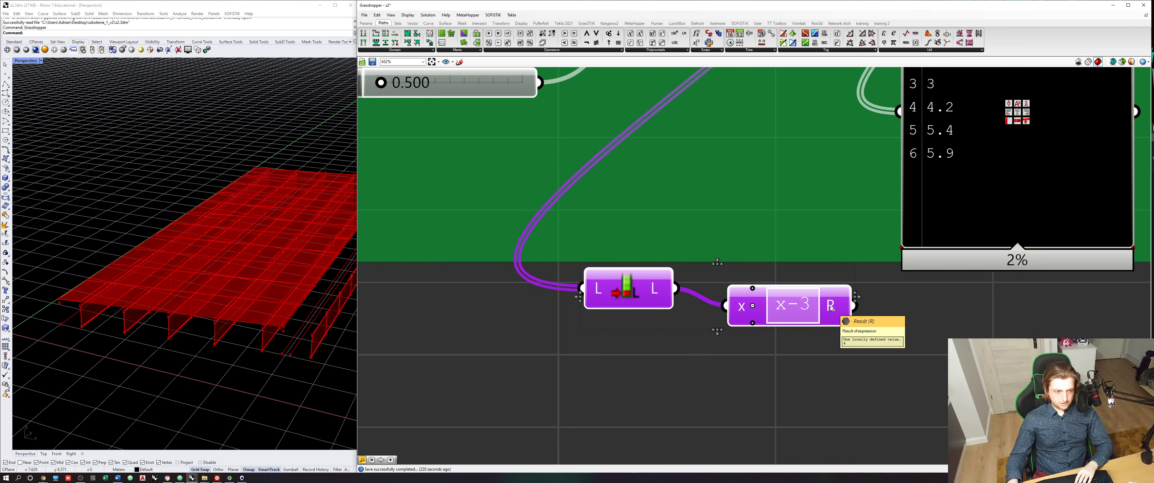
left_click_drag(837, 363, 611, 286)
left_click_drag(625, 285, 643, 286)
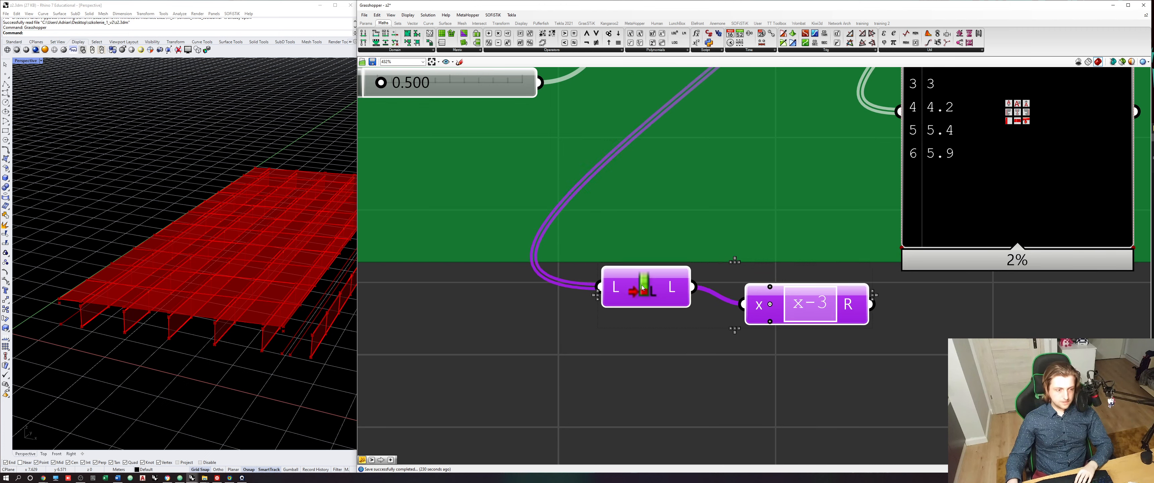
scroll(643, 286, "down", 19)
scroll(764, 396, "up", 14)
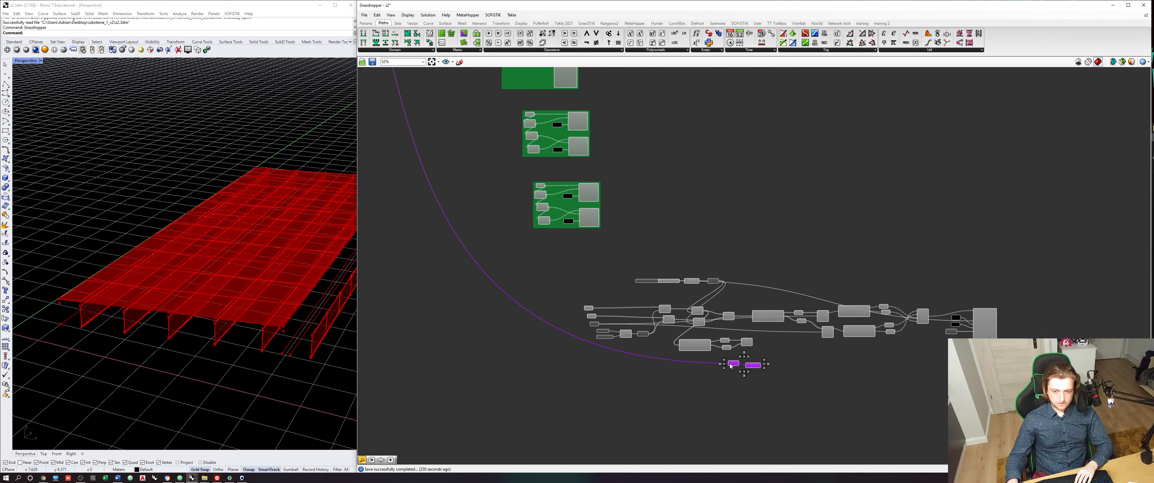
left_click(672, 372)
- Set the wire display of the List Length input to Hidden and reposition the pair beneath the cluster
scroll(673, 375, "up", 3)
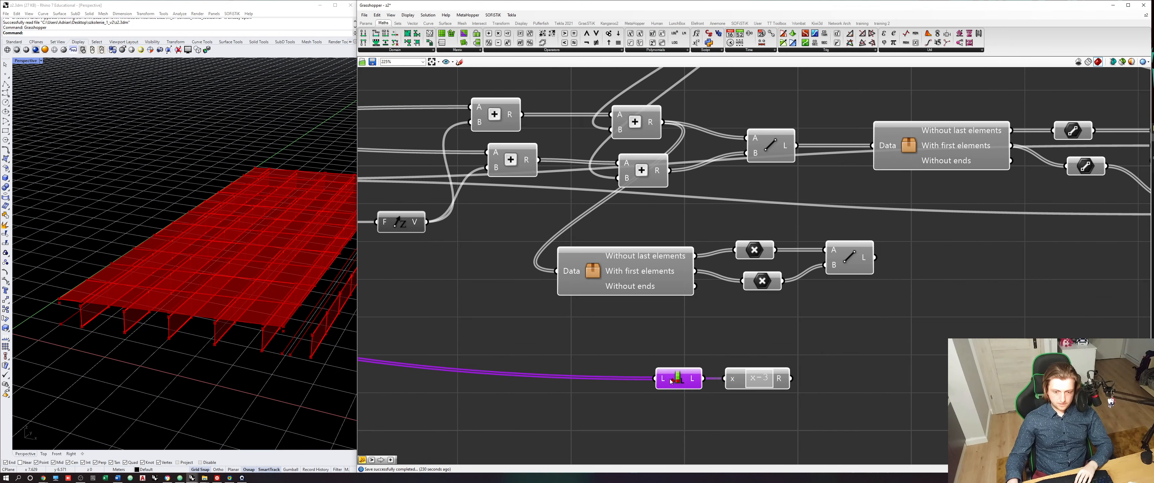
right_click(695, 380)
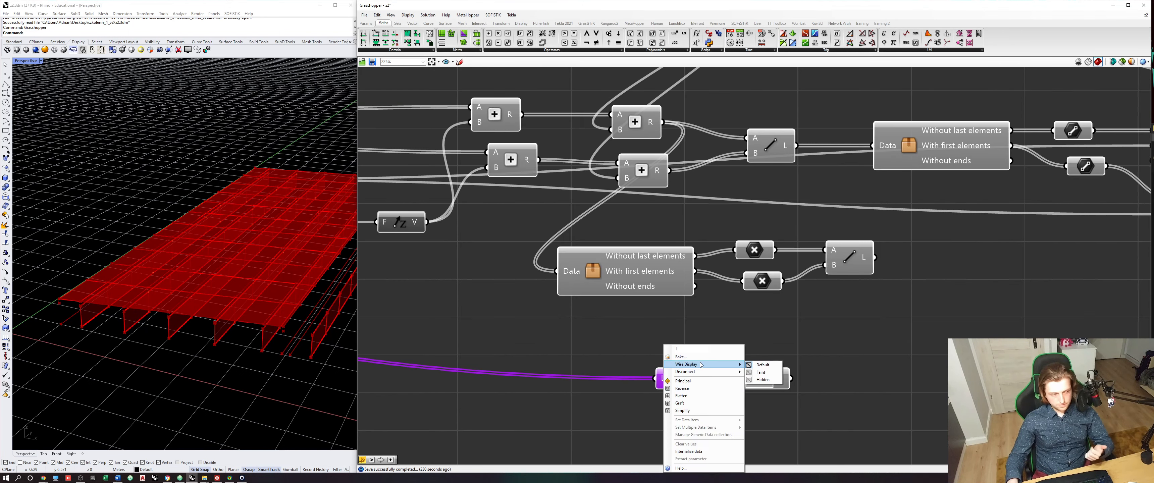
left_click(800, 380)
left_click_drag(792, 417, 677, 362)
left_click_drag(678, 377, 641, 414)
left_click(643, 381)
right_click_drag(618, 355, 572, 332)
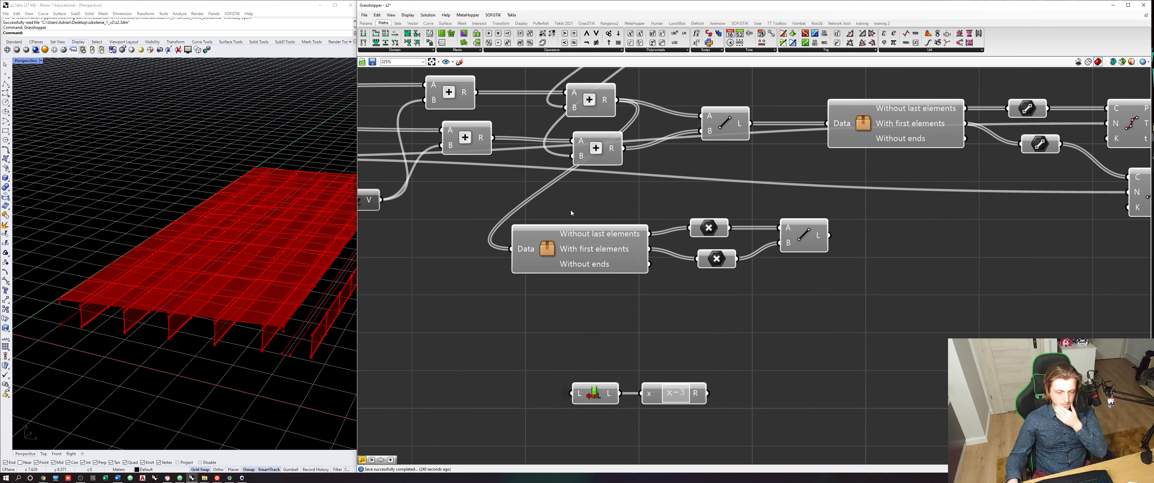
- Add an integer number slider ranging from 1 to 5 between the cluster and the List Length pair
mouse_move(616, 258)
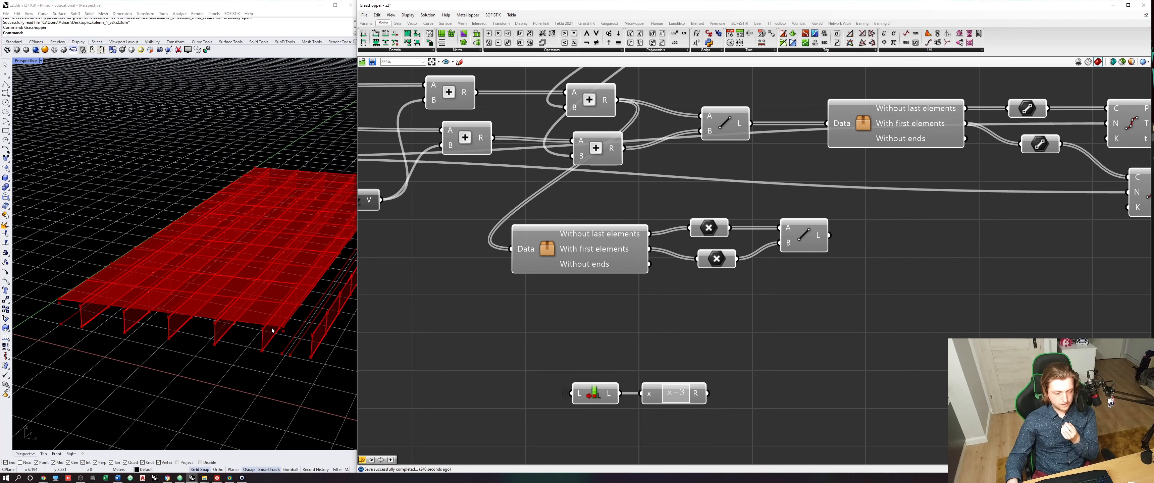
right_click_drag(676, 348, 629, 320)
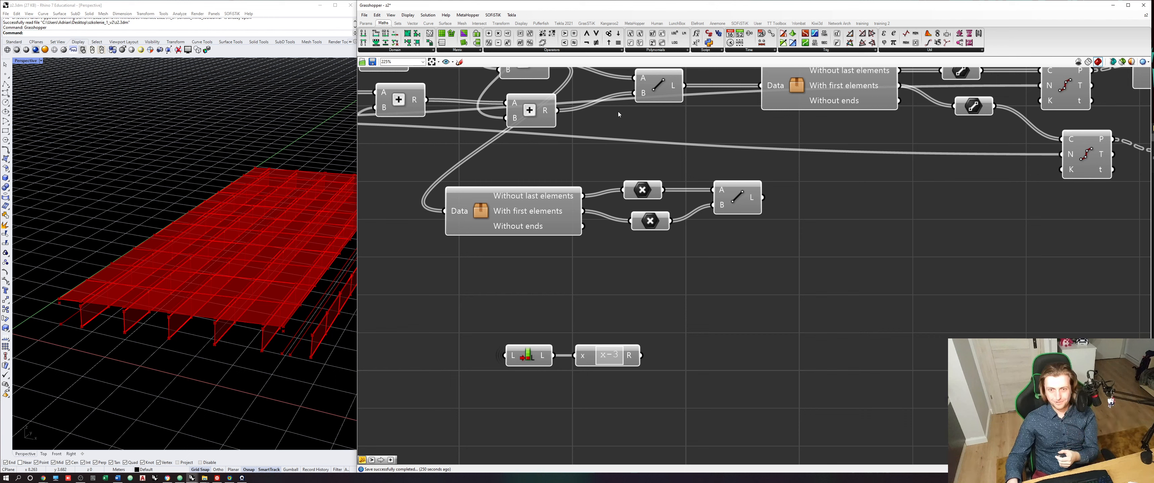
double_click(606, 291)
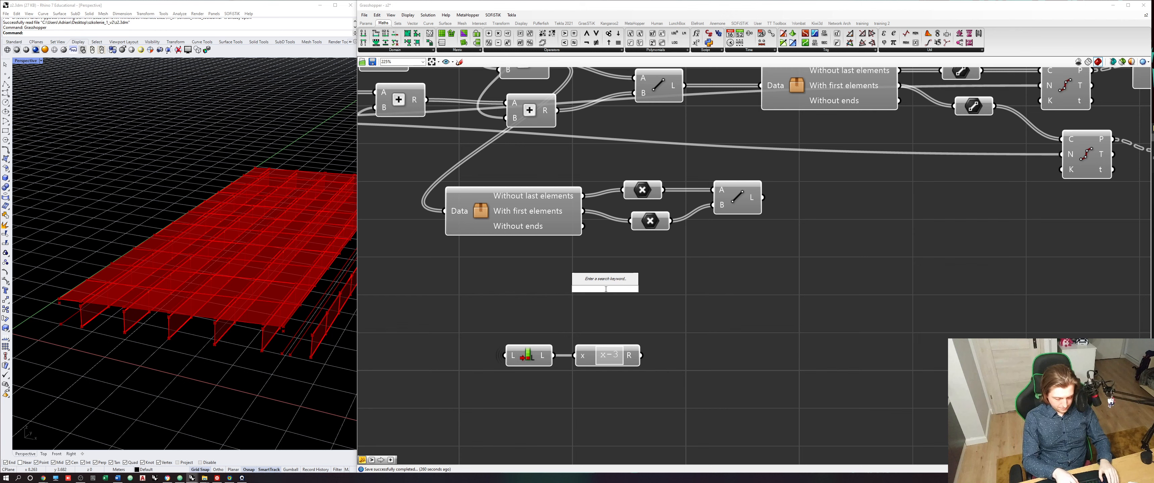
type("1<")
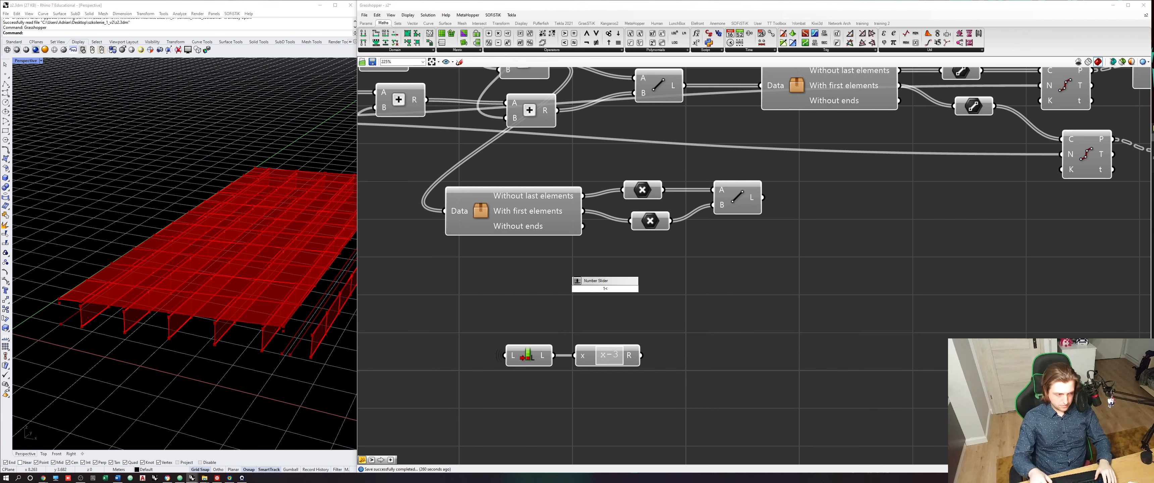
type("5")
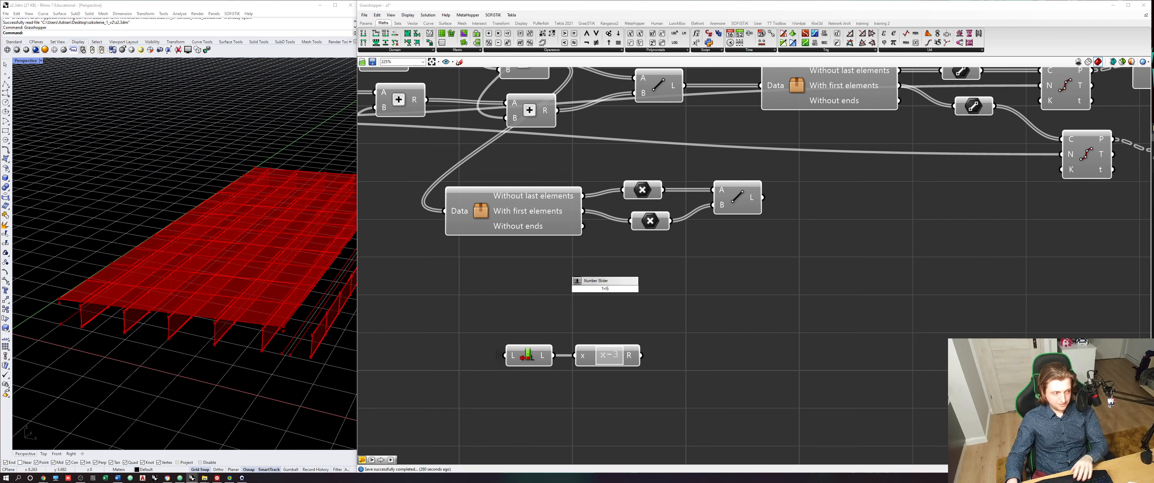
key("Return")
scroll(587, 285, "up", 3)
left_click_drag(516, 316, 491, 333)
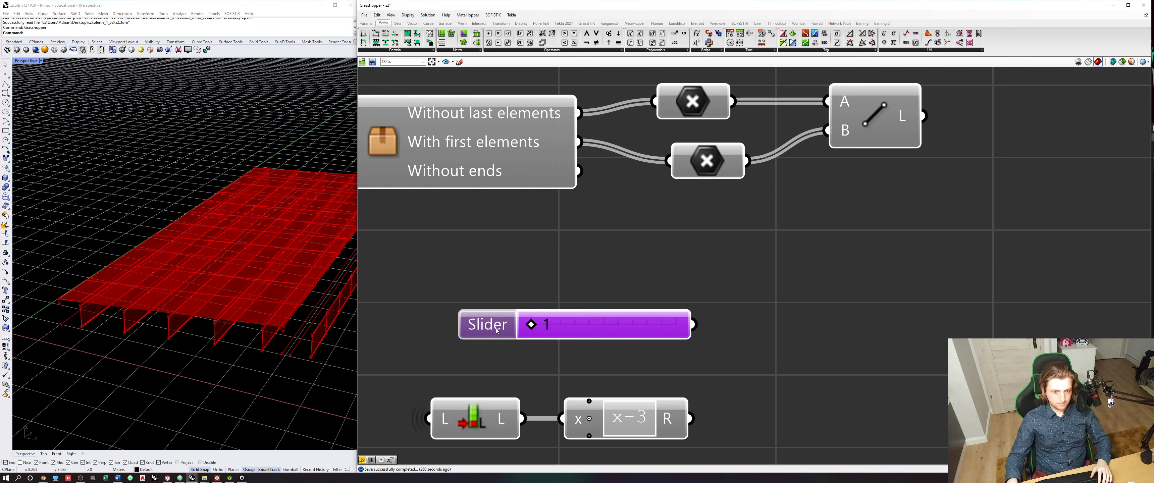
- Name the new slider "Division of external part"
right_click(498, 329)
type("Divi")
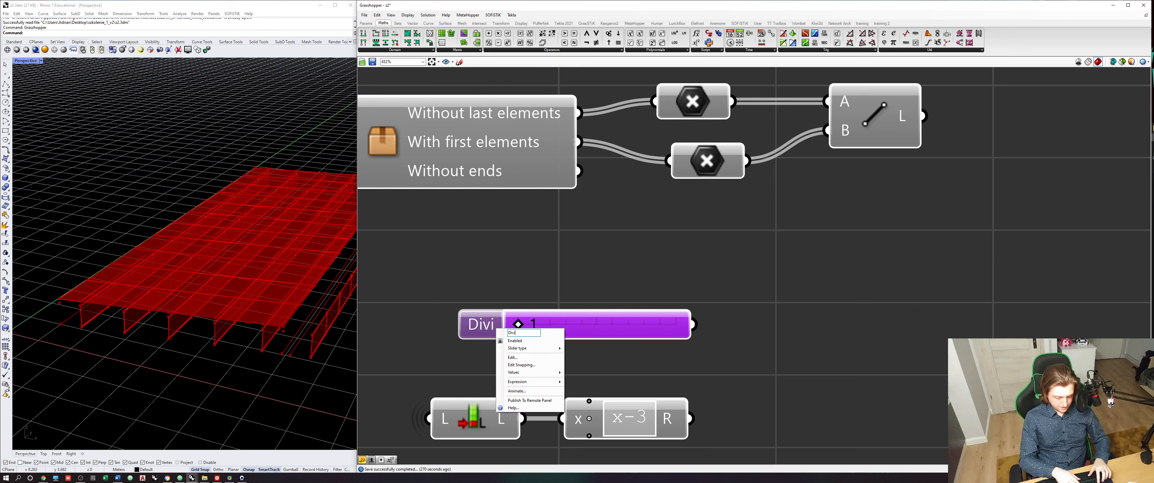
type("sion of external")
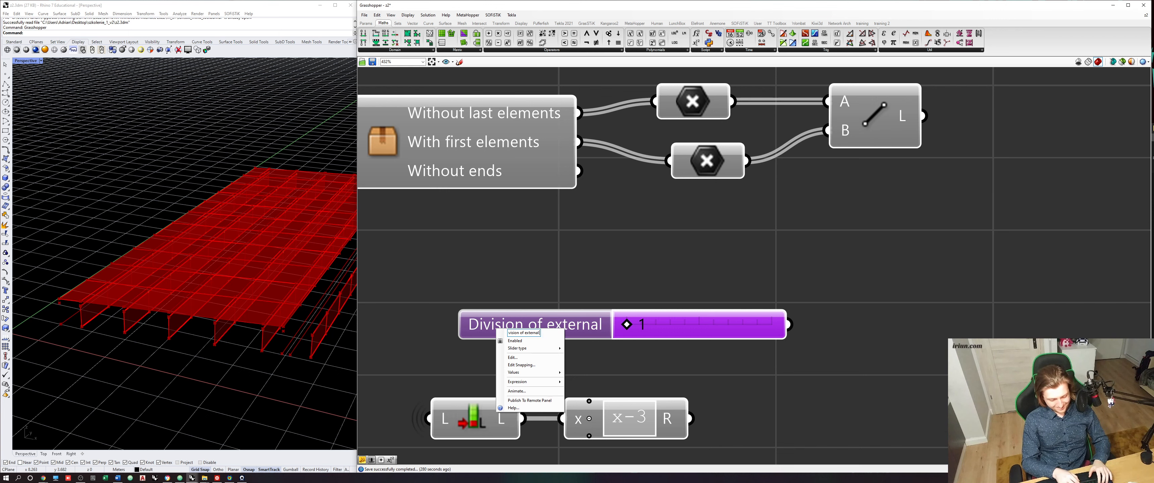
type("part")
key("Return")
- Duplicate the external part slider below itself and rename the copy "Division between beams"
scroll(669, 285, "down", 2)
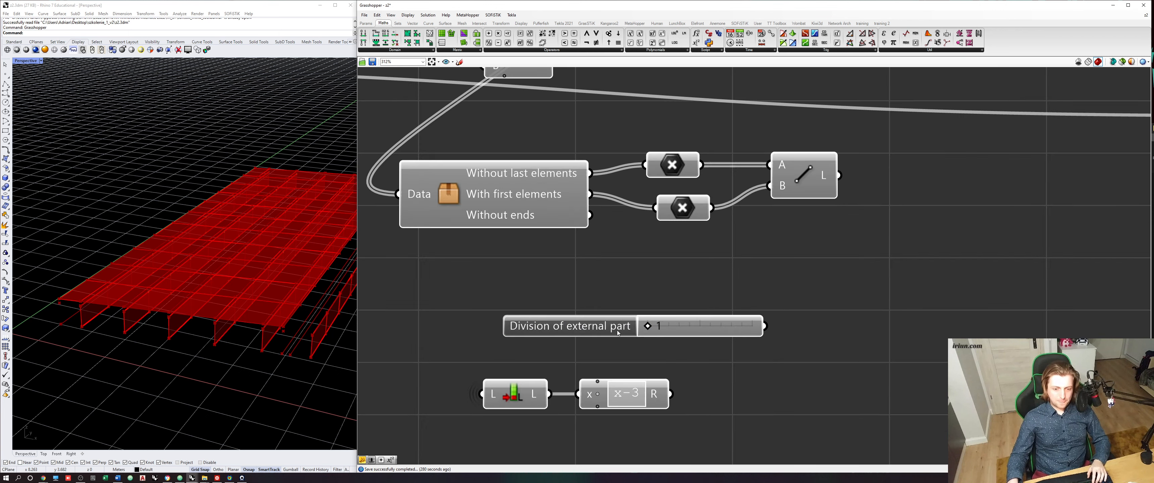
left_click_drag(666, 288, 767, 309)
right_click(720, 305)
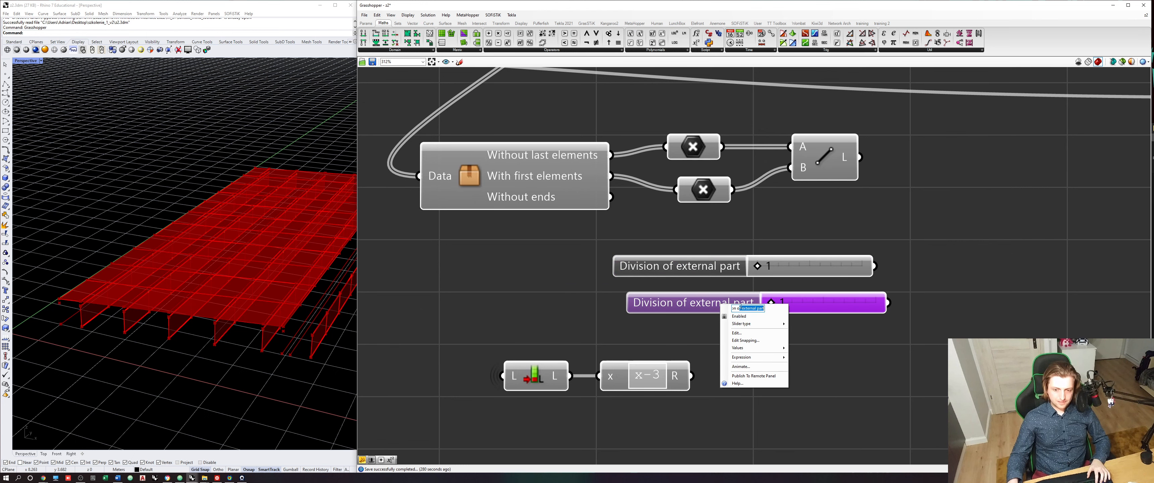
left_click(740, 310)
key("shift+End")
type("b")
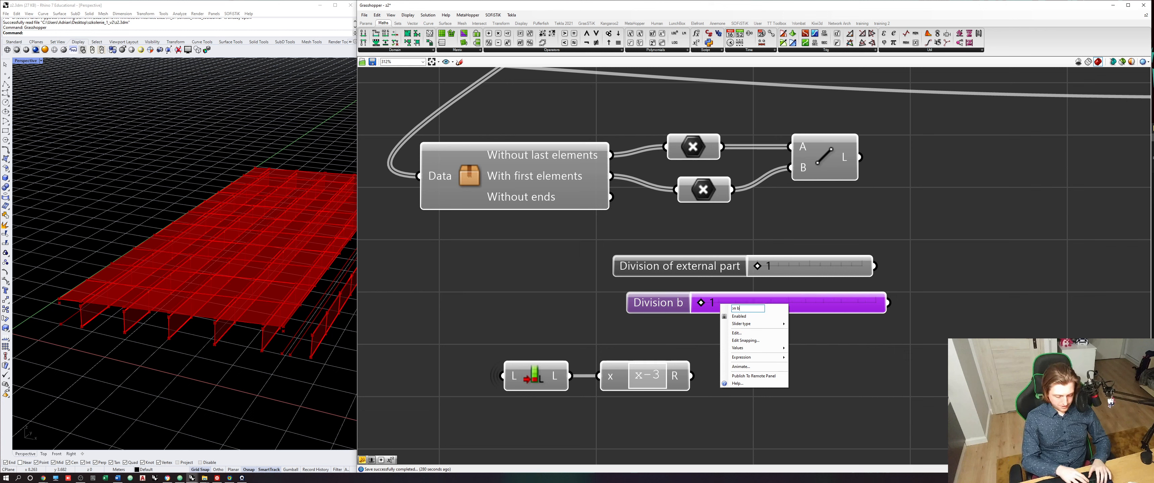
type("etween beams")
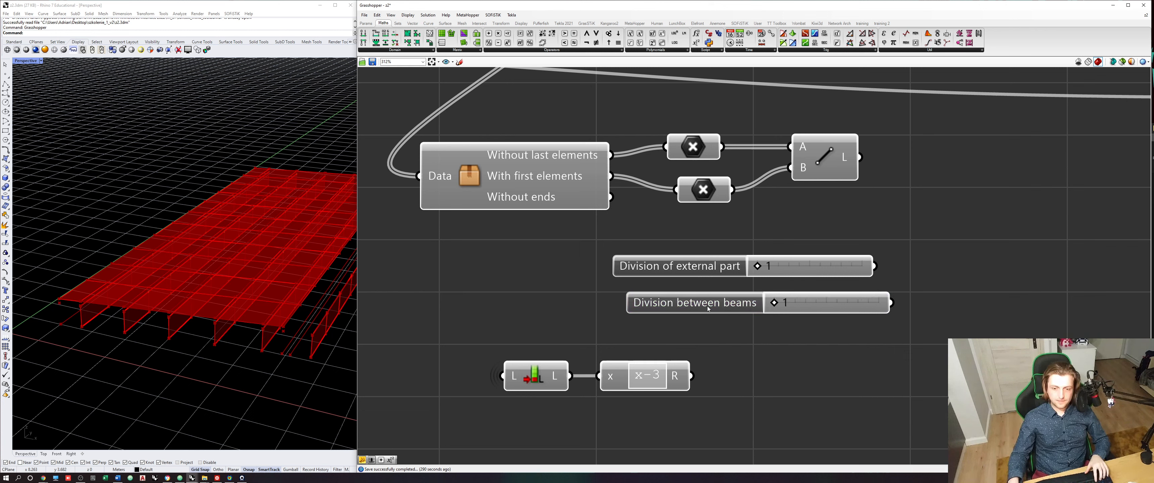
- Duplicate the "Division between beams" slider below itself and rename the copy "Division of interior part"
left_click_drag(707, 309, 780, 333)
right_click(717, 328)
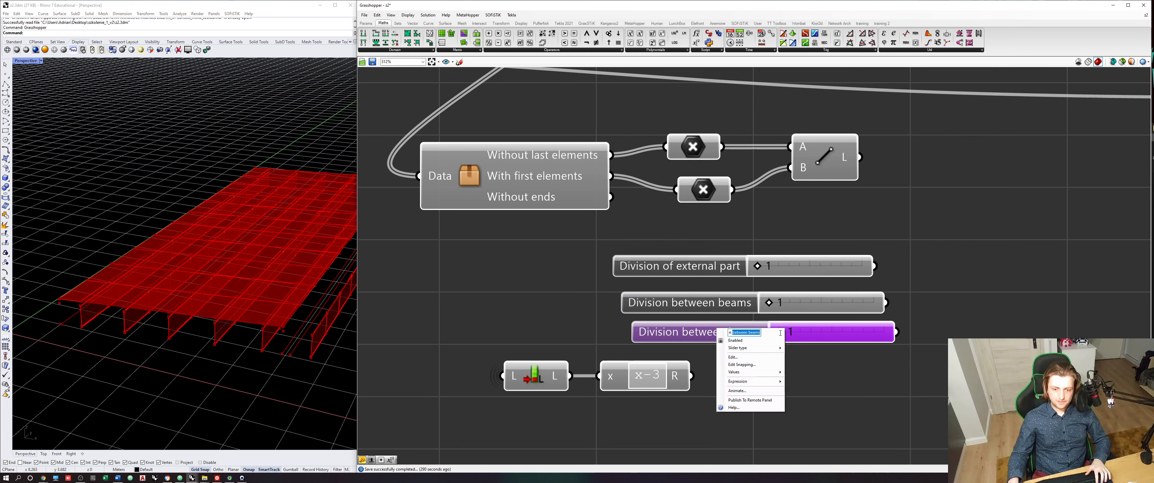
type("of")
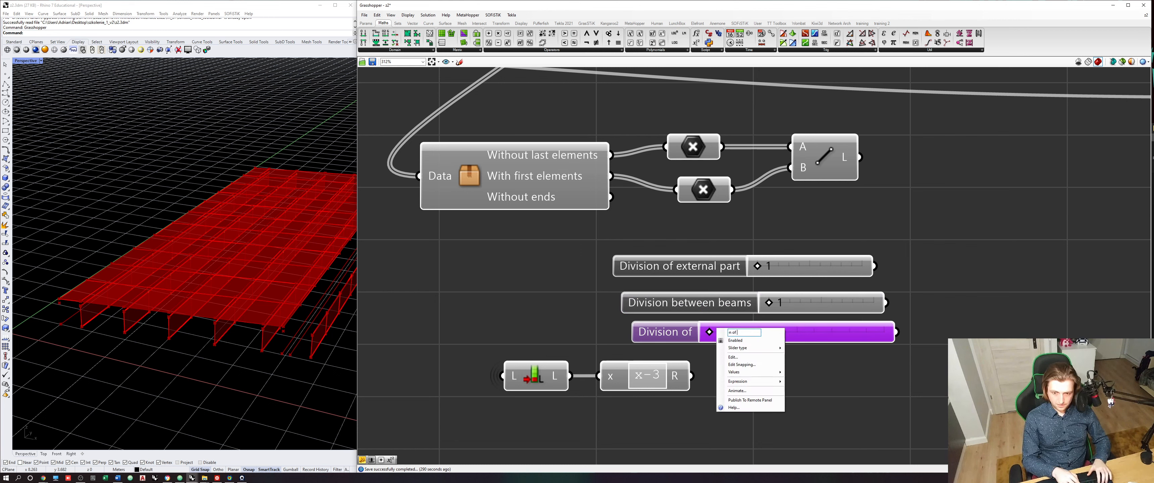
type(" interior")
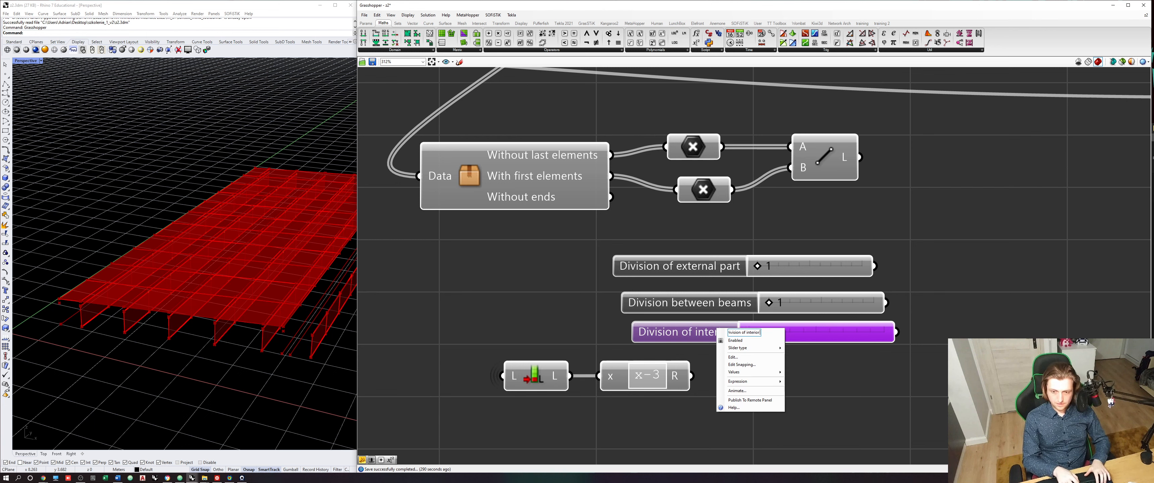
type(" part")
left_click(987, 330)
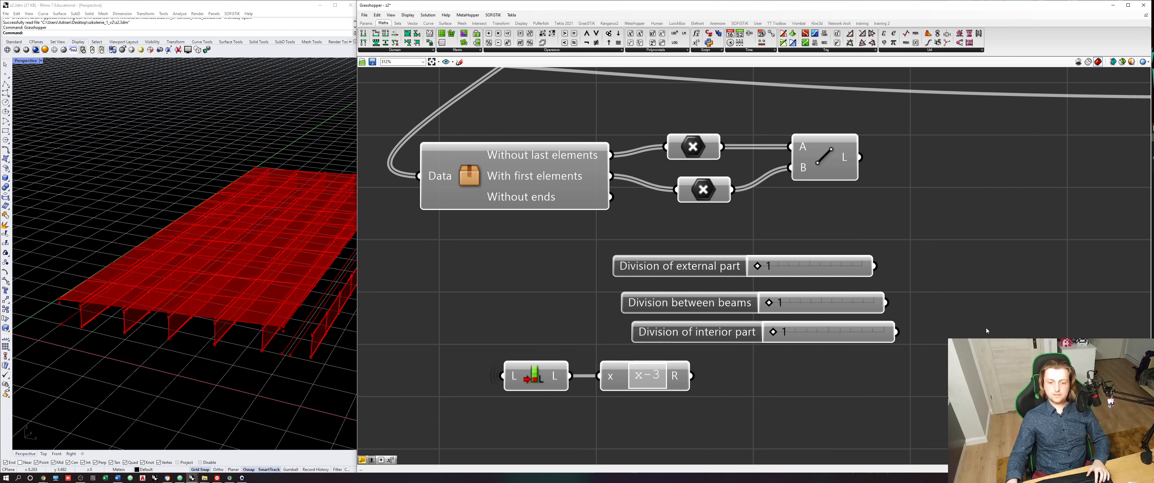
- Set the division sliders to 2 for the external part, 3 between beams and 4 for the interior part
right_click_drag(912, 305, 912, 280)
left_click_drag(880, 337, 712, 227)
left_click_drag(708, 241, 665, 230)
left_click(900, 291)
scroll(646, 230, "up", 1)
left_click_drag(666, 271, 716, 275)
left_click_drag(672, 312, 761, 313)
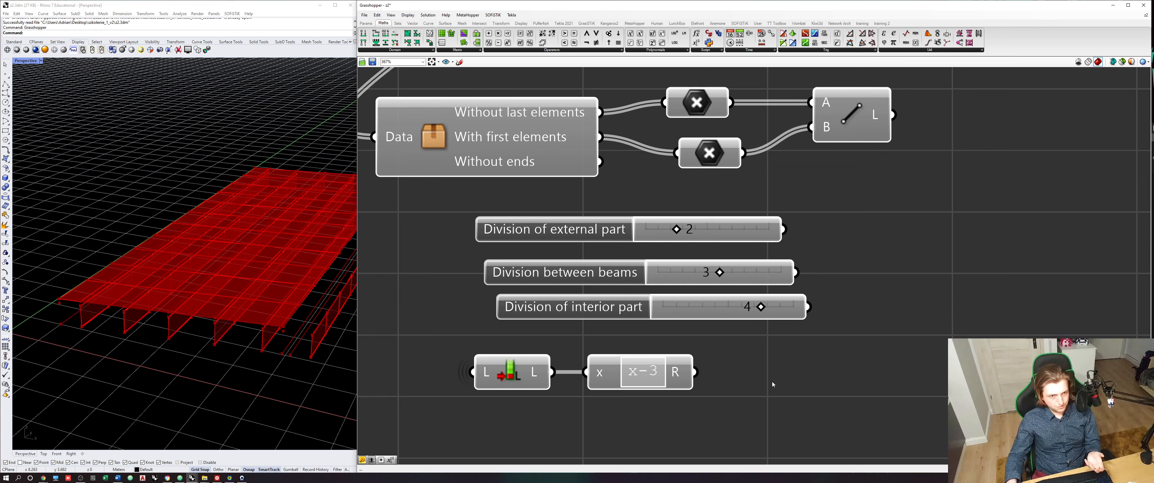
- Save the definition and nudge the "Division between beams" slider to even out the spacing between the three sliders
left_click(678, 379)
right_click_drag(678, 380, 651, 366)
left_click(763, 335)
right_click_drag(762, 336, 707, 354)
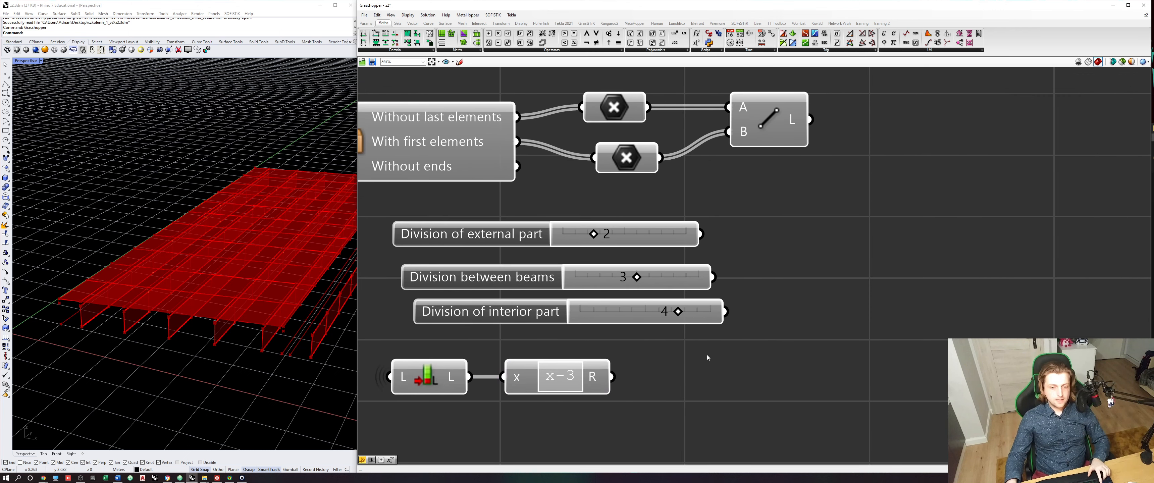
key("ctrl+s")
left_click_drag(535, 281, 527, 276)
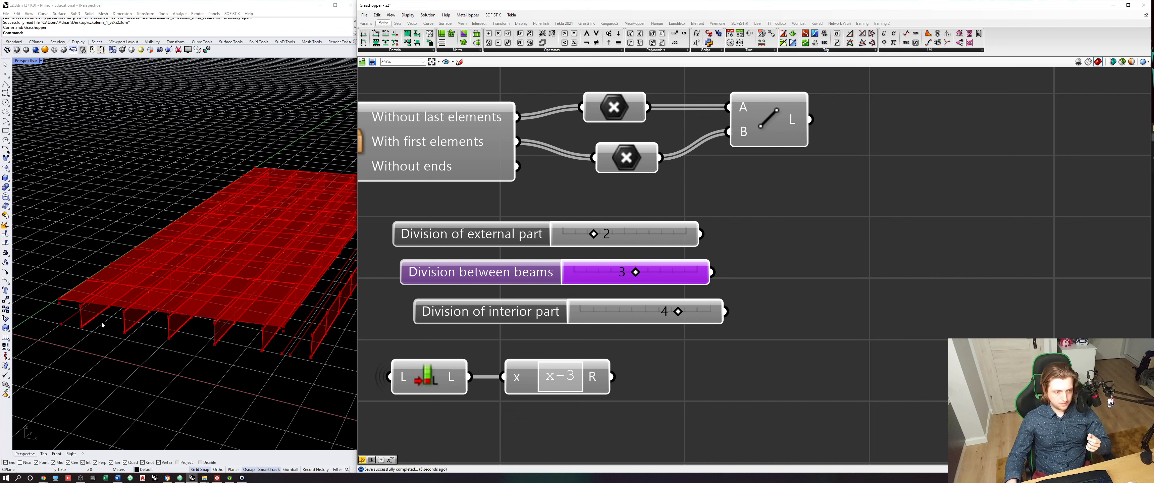
- Add a Duplicate Data component, feeding "Division between beams" into its Data input and the x-3 result into its Number input
left_click(398, 23)
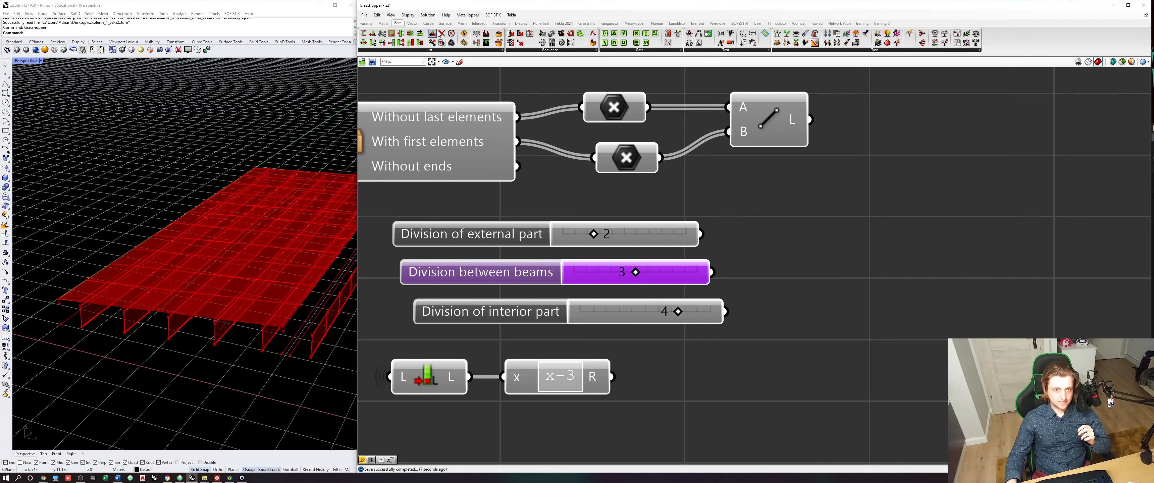
left_click(547, 50)
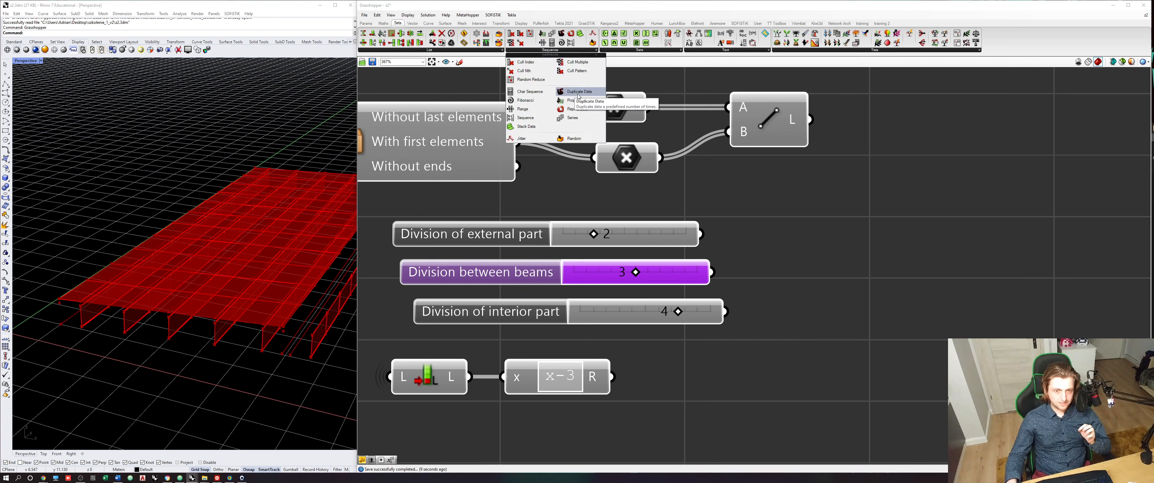
left_click(596, 94)
left_click(836, 305)
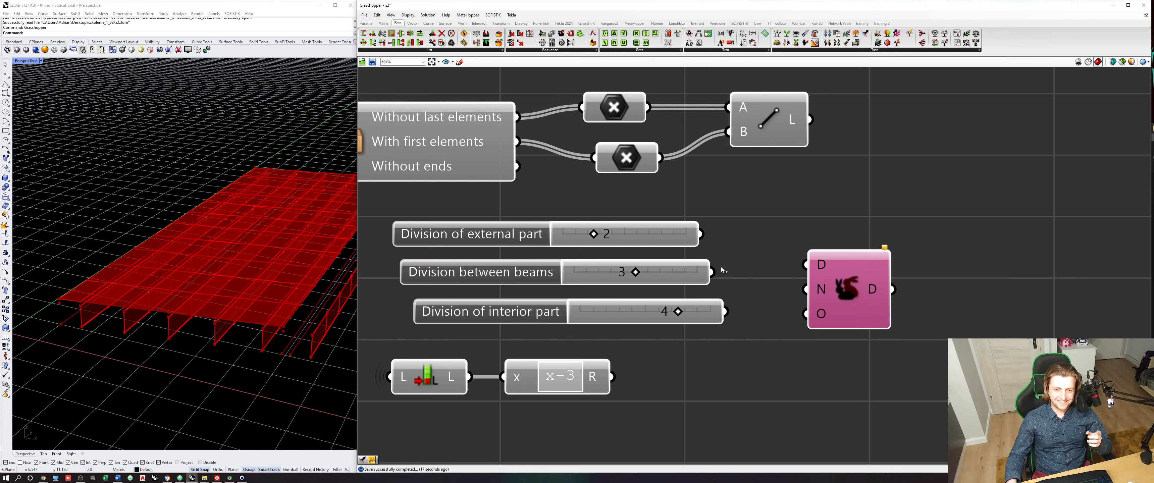
left_click_drag(712, 272, 802, 266)
left_click_drag(612, 377, 818, 296)
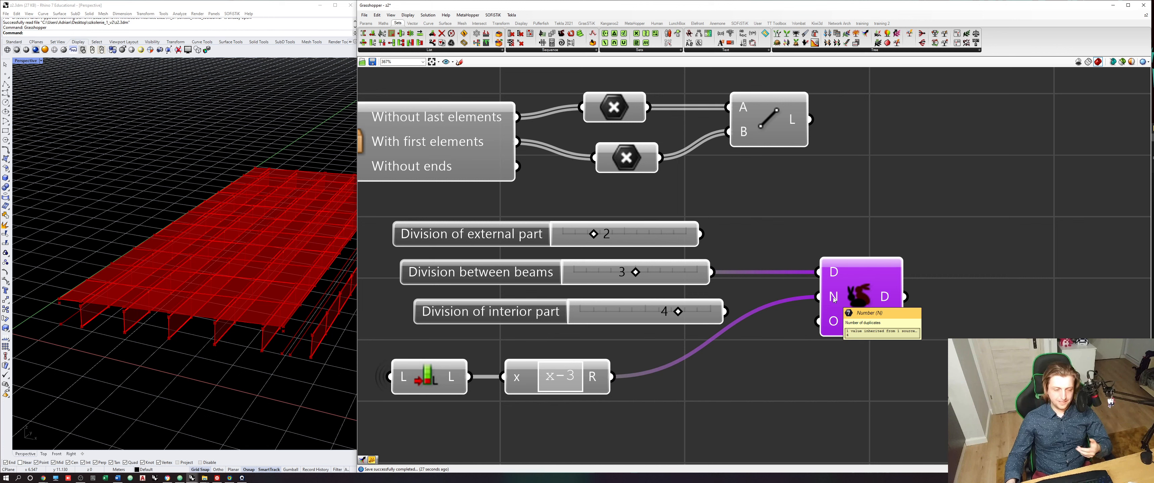
mouse_move(886, 301)
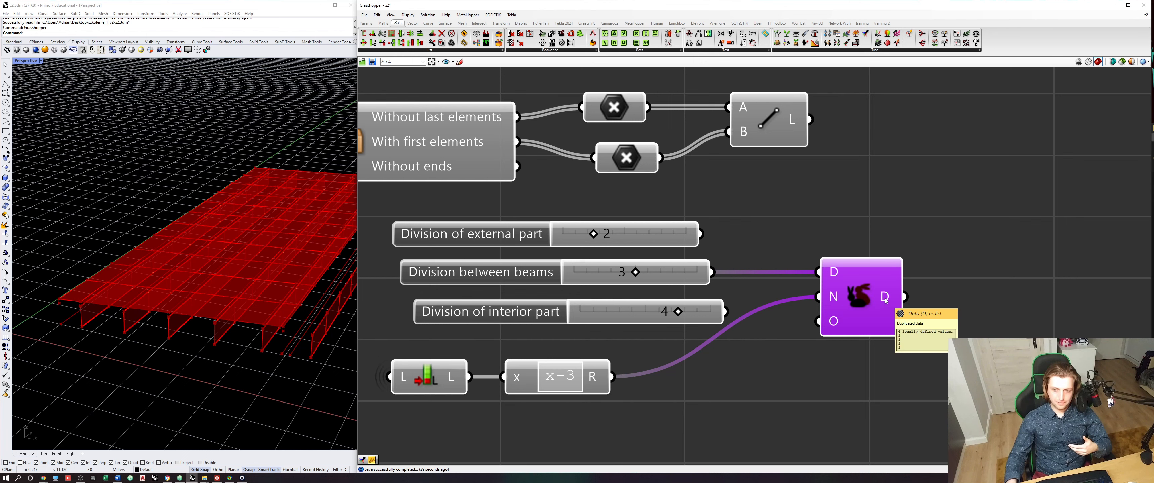
- Add a panel beside the Duplicate Data component and connect the duplicated data to it
right_click_drag(886, 301, 758, 314)
double_click(873, 319)
type("//")
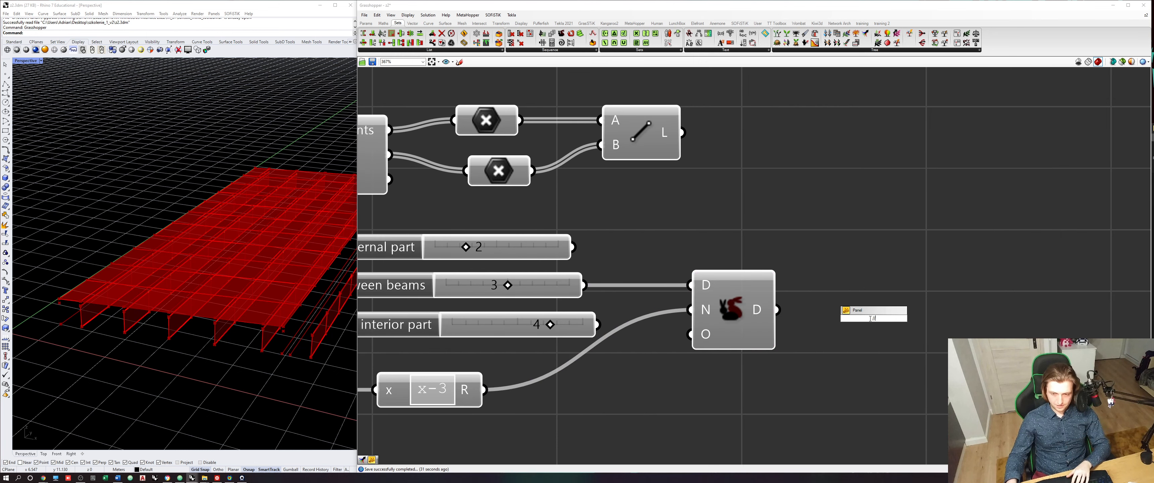
key("Return")
left_click_drag(800, 335, 878, 323)
scroll(878, 345, "down", 2)
left_click_drag(901, 368, 791, 322)
- Add an Insert Items component, feeding it the duplicated data as List and "Division of external part" as Item
left_click_drag(392, 42, 838, 248)
mouse_move(823, 322)
left_mouse_down()
mouse_move(773, 238)
mouse_move(808, 188)
left_mouse_up()
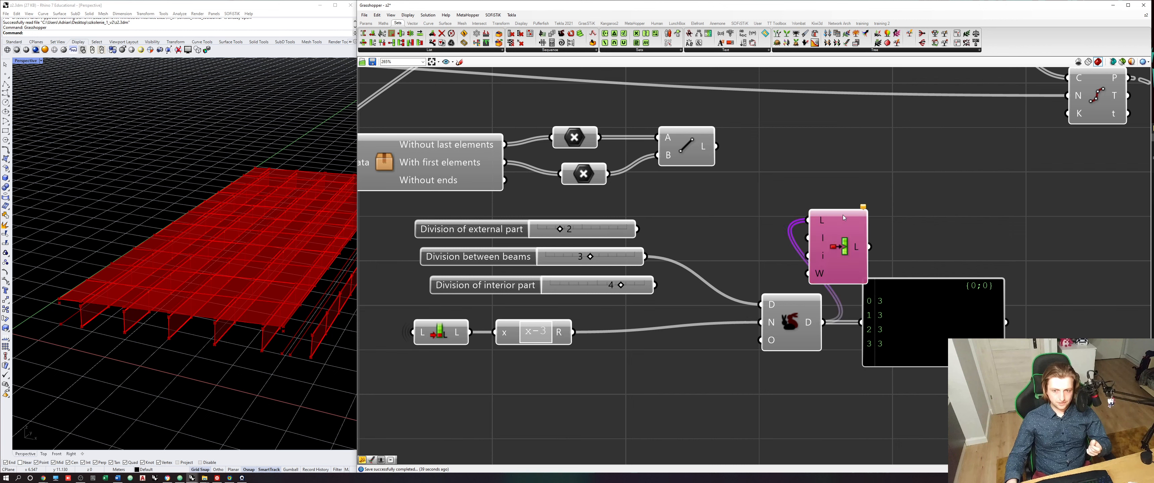
left_click_drag(835, 245, 833, 213)
left_click_drag(637, 230, 806, 205)
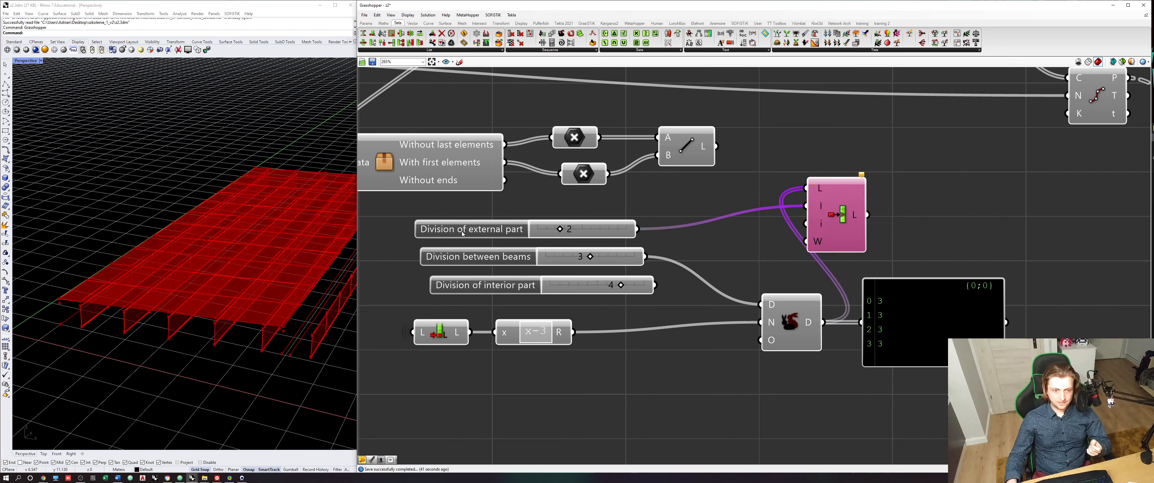
left_click(479, 236)
- Add an integer slider ranging from -1 to 0, connect it to the Insert Items Indices input and set it to 0
double_click(760, 251)
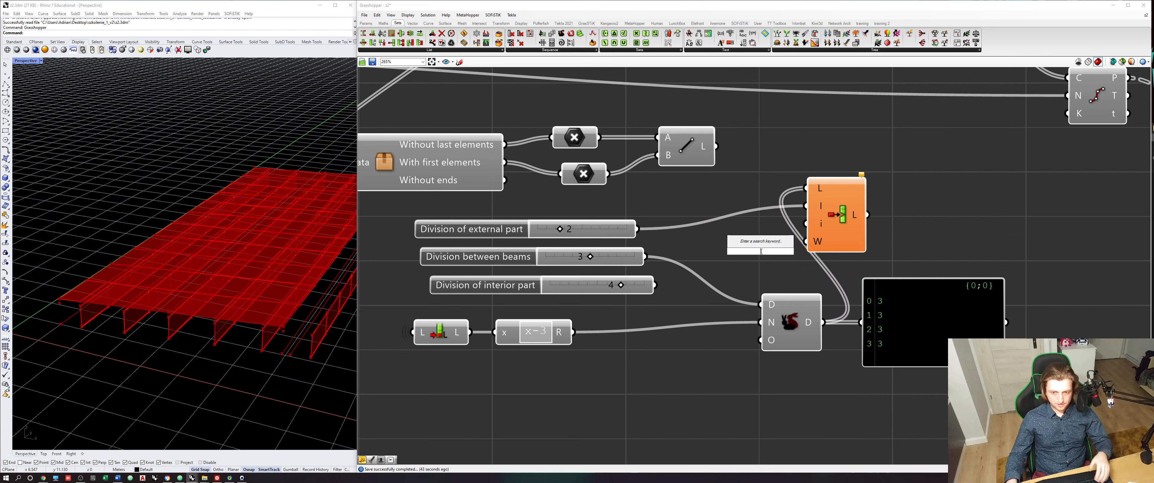
type("-1<")
type("1")
key("Return")
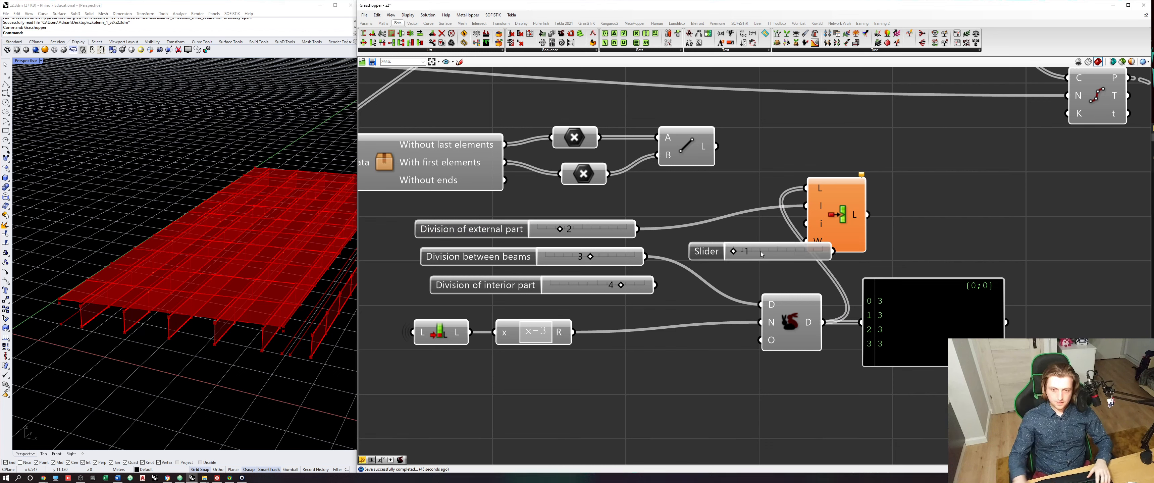
left_click_drag(837, 193, 893, 192)
left_click_drag(734, 251, 861, 223)
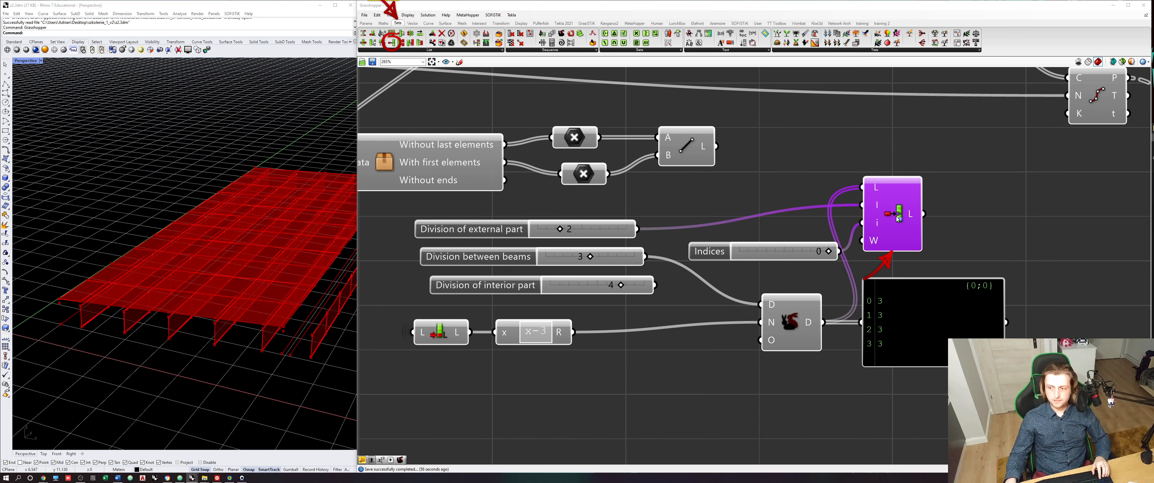
- Copy Insert Items with its Indices slider, chain it after the first, feed it "Division of interior part" and set its index to -1
right_click_drag(951, 309, 843, 260)
mouse_move(842, 260)
left_mouse_down()
mouse_move(938, 328)
mouse_move(824, 238)
mouse_move(538, 130)
left_mouse_up()
left_click_drag(803, 177, 951, 215)
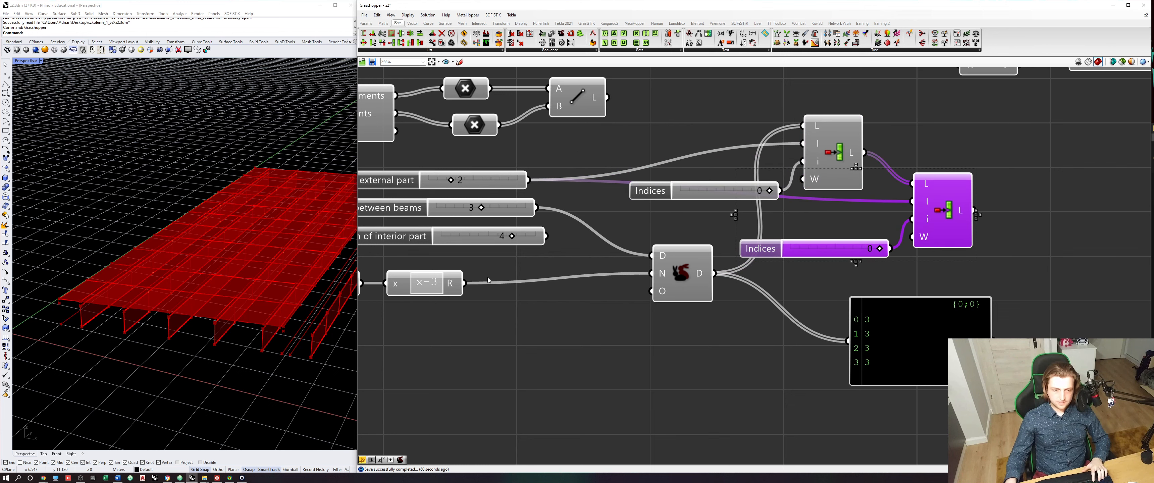
right_click_drag(488, 281, 602, 286)
left_click_drag(659, 242, 1037, 206)
left_click_drag(994, 255, 925, 255)
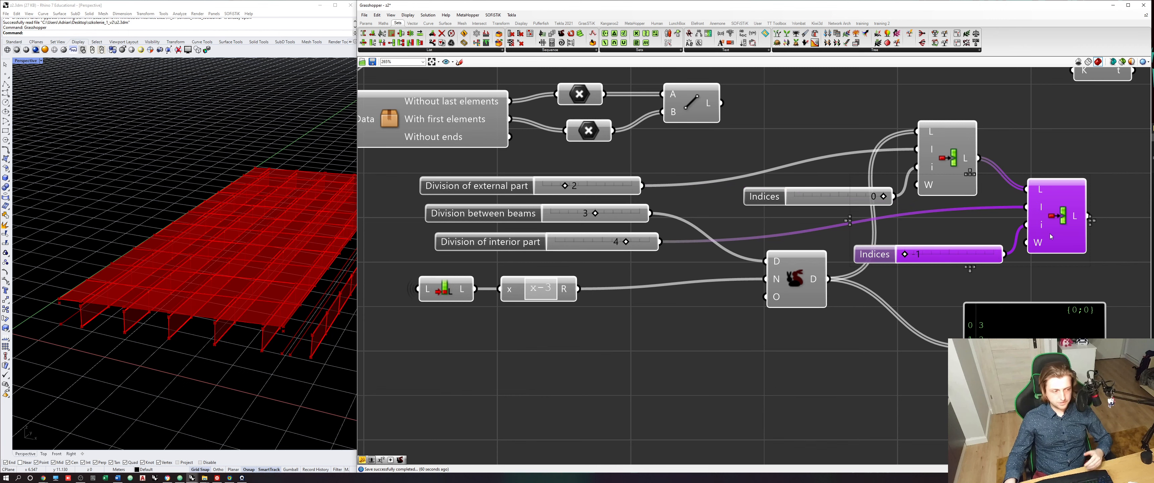
- Connect the panel to the second Insert Items output, enlarge and reposition it beside that component, and save the definition
right_click_drag(1075, 266, 1030, 273)
left_click(1044, 271)
left_click_drag(1043, 224, 918, 354)
right_click_drag(1001, 407, 926, 395)
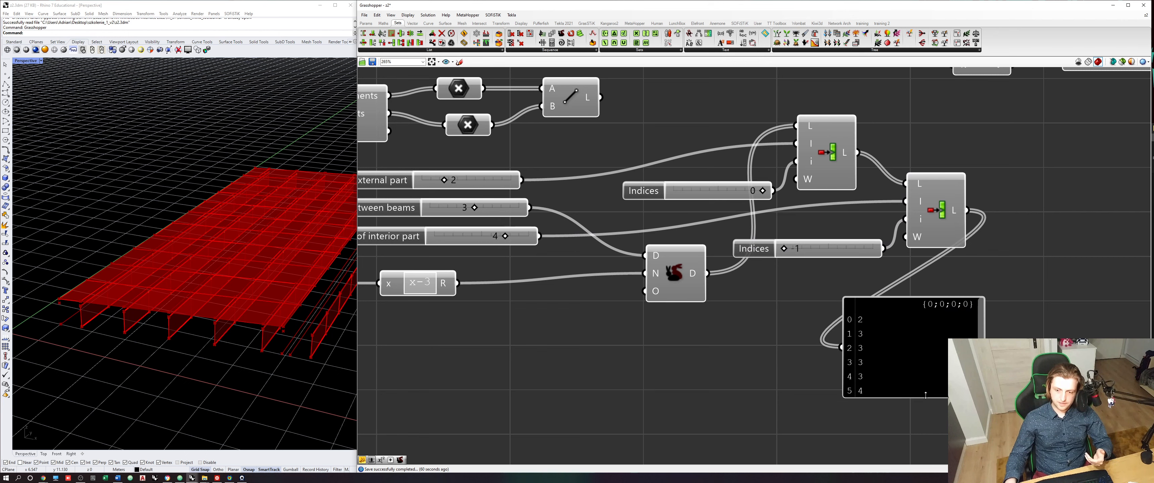
left_click_drag(913, 368, 1040, 328)
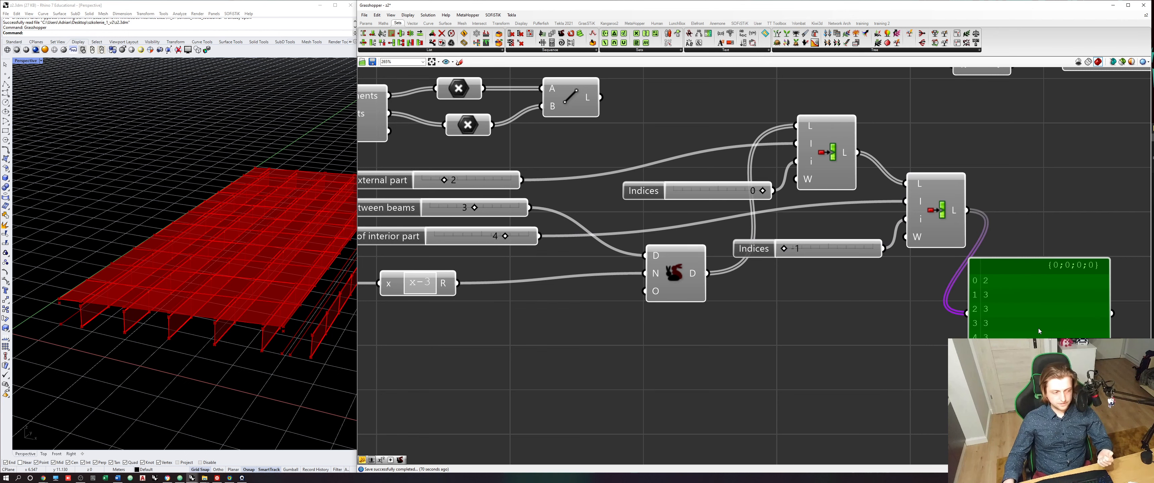
right_click_drag(1039, 329, 966, 336)
left_click_drag(965, 340, 1017, 242)
scroll(979, 313, "down", 4)
mouse_move(993, 361)
left_mouse_down()
mouse_move(790, 230)
mouse_move(864, 263)
mouse_move(859, 271)
left_mouse_up()
left_click(830, 229)
right_click_drag(829, 229, 769, 238)
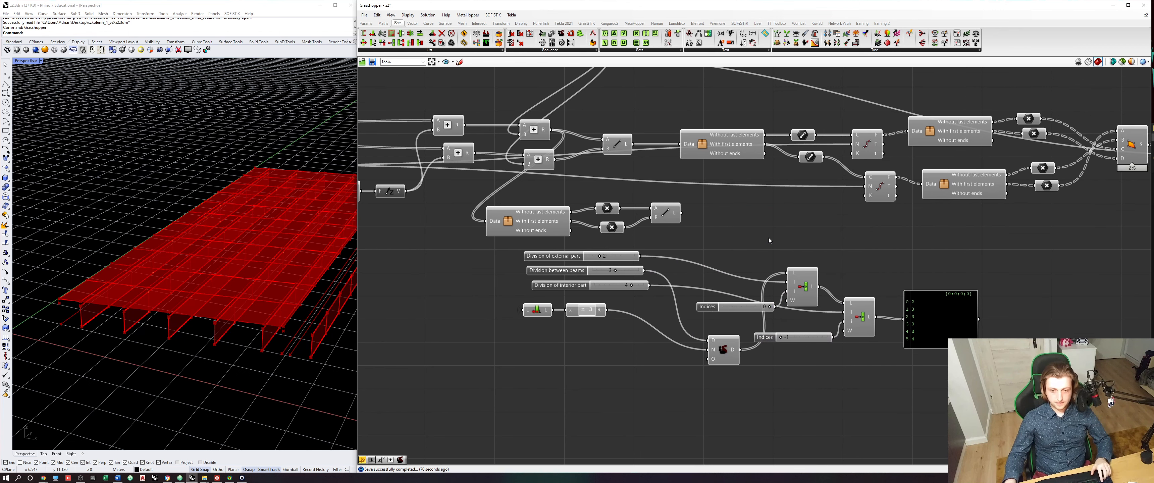
key("ctrl+s")
- Copy the lower Divide Curve component to the space between the end-edge Line component and the Insert Items components
left_click(879, 187)
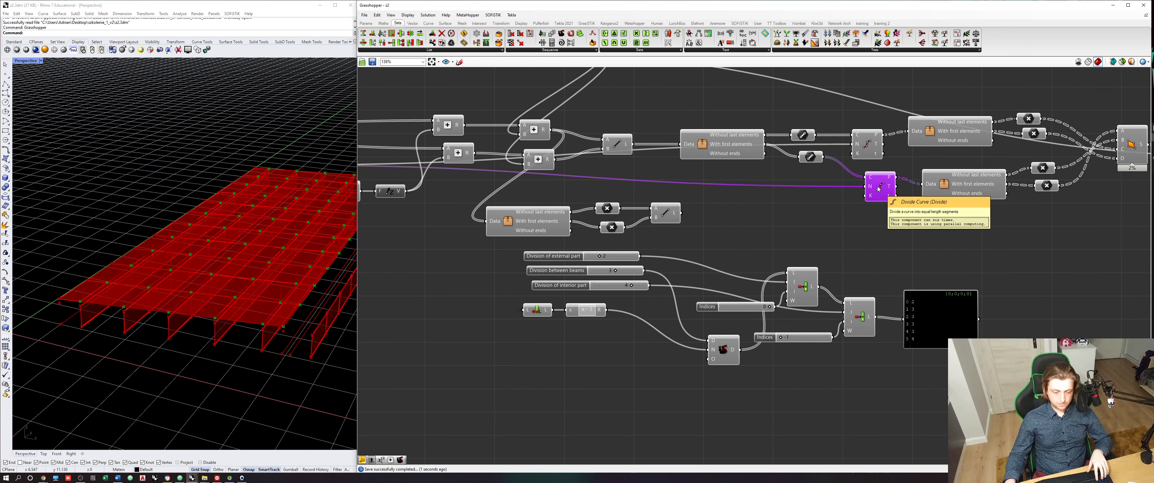
left_click_drag(879, 187, 776, 229)
scroll(723, 221, "up", 2)
- Feed the deck end-edge lines into the copied Divide Curve and the final division list into its Number input, then inspect the division points
left_click(659, 213)
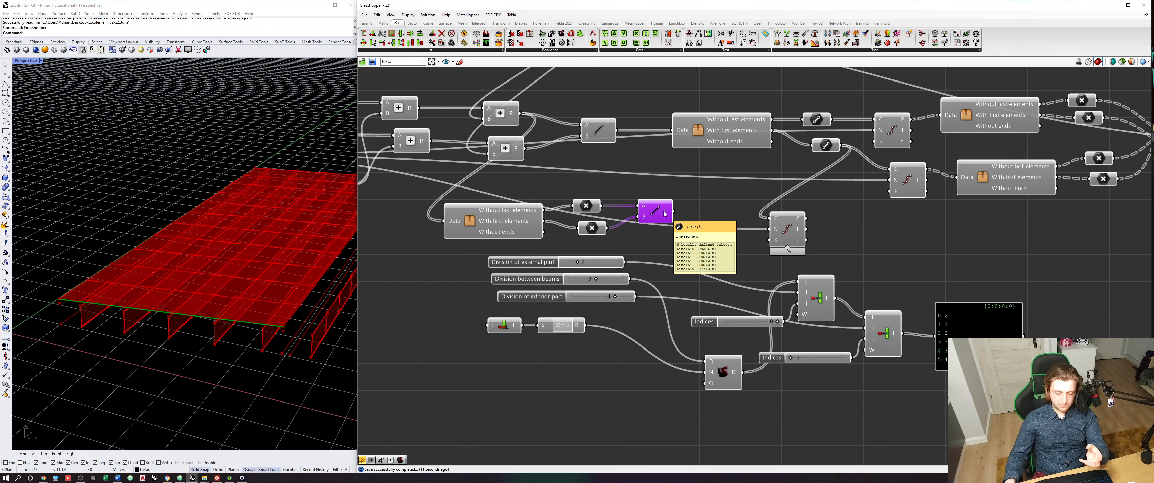
left_click(958, 342)
scroll(959, 343, "up", 1)
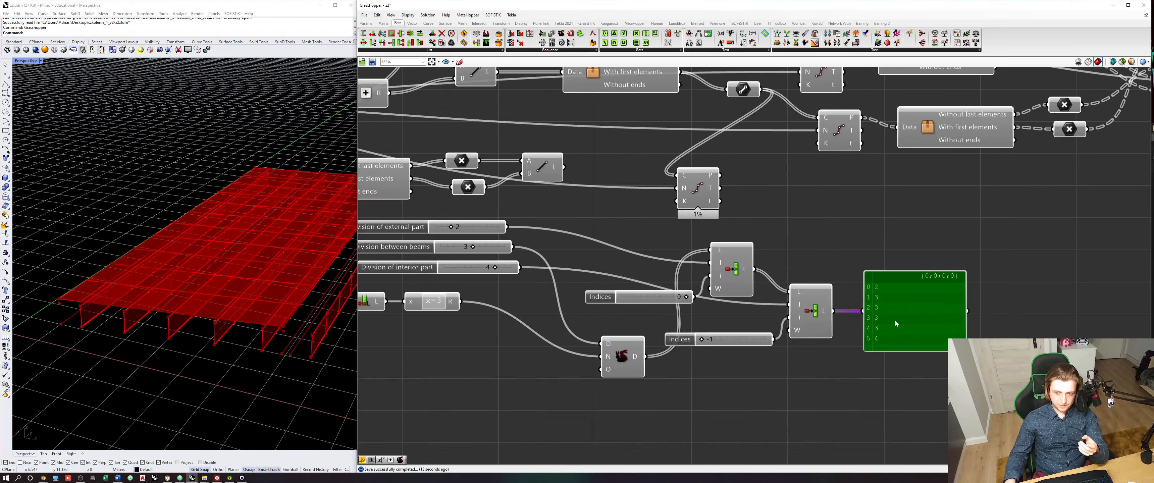
scroll(895, 321, "up", 1)
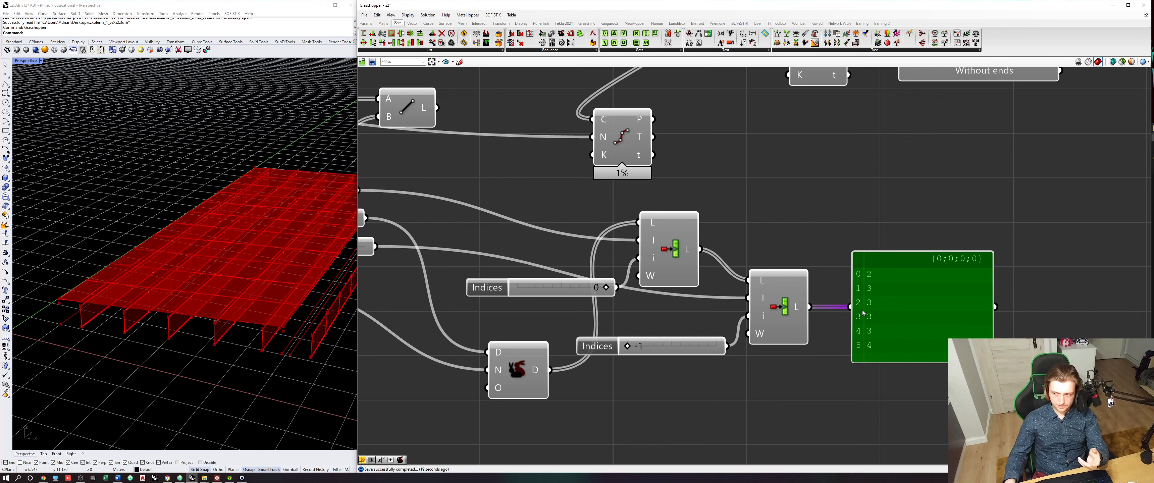
scroll(671, 254, "down", 1)
left_click_drag(473, 129, 604, 139)
left_click(459, 132)
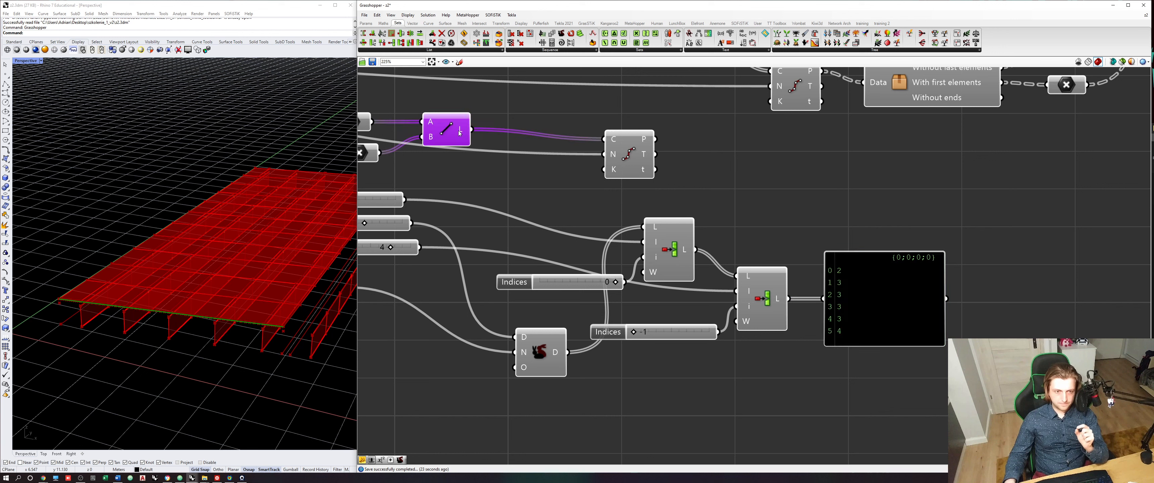
left_click(774, 308)
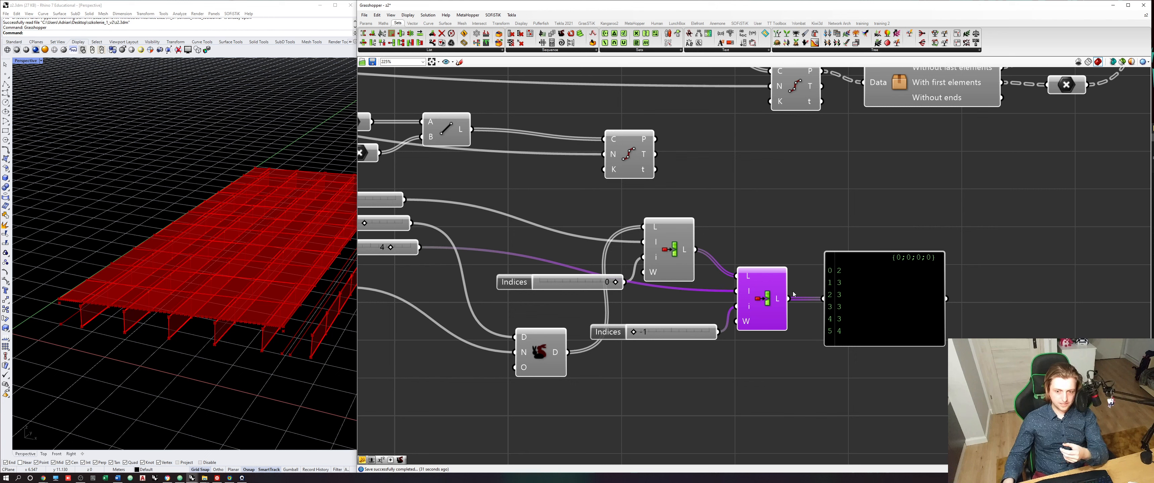
left_click_drag(790, 298, 614, 154)
left_click(614, 154)
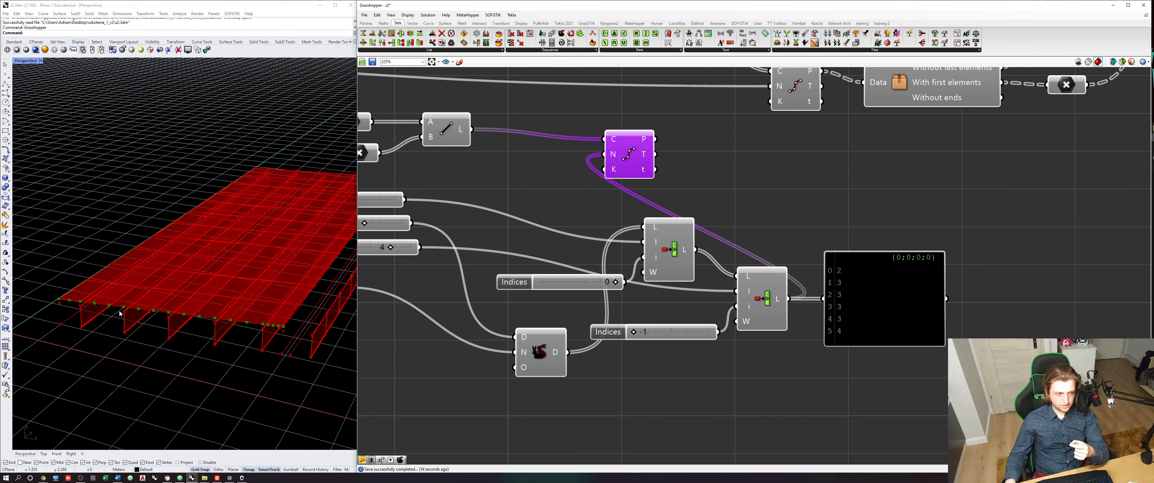
scroll(213, 334, "up", 6)
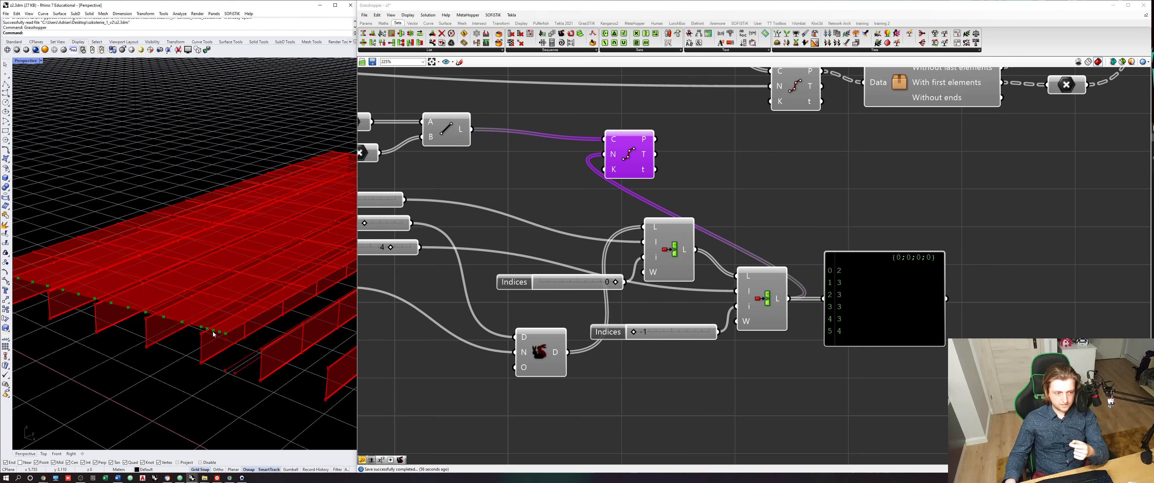
scroll(214, 334, "up", 1)
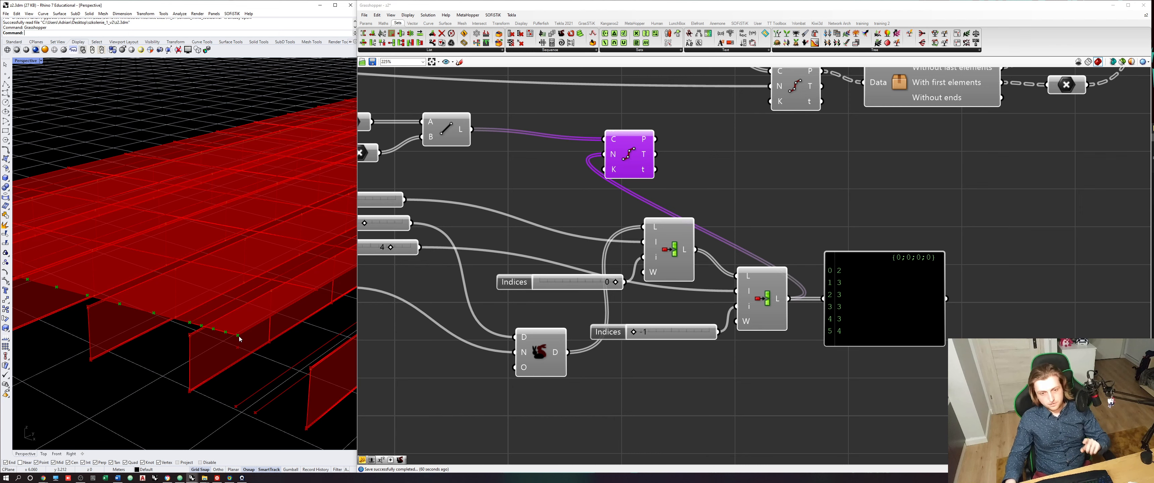
- Set the "Division of interior part" slider to 1
right_click_drag(477, 312, 658, 336)
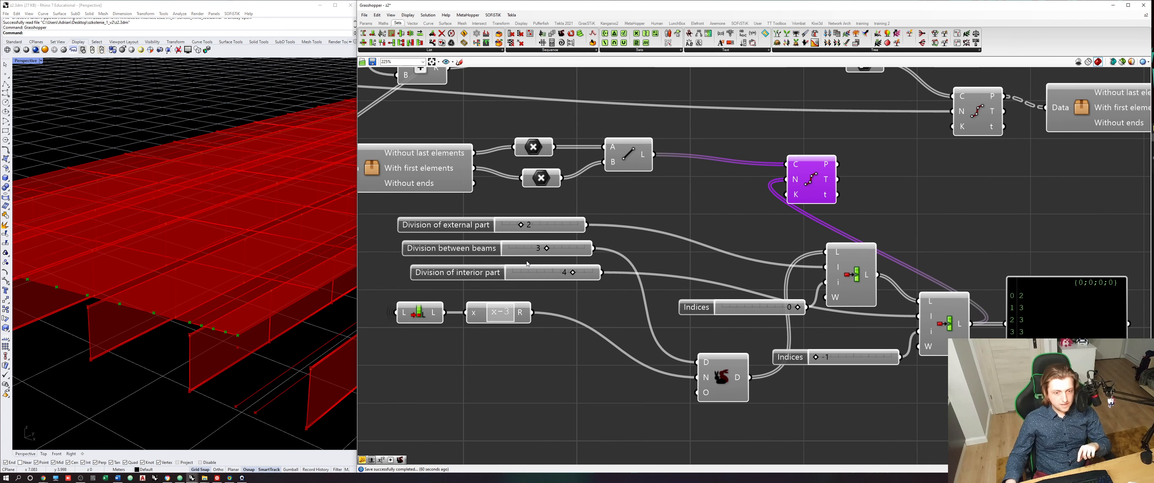
scroll(527, 254, "up", 2)
left_click(560, 279)
double_click(561, 279)
type("21")
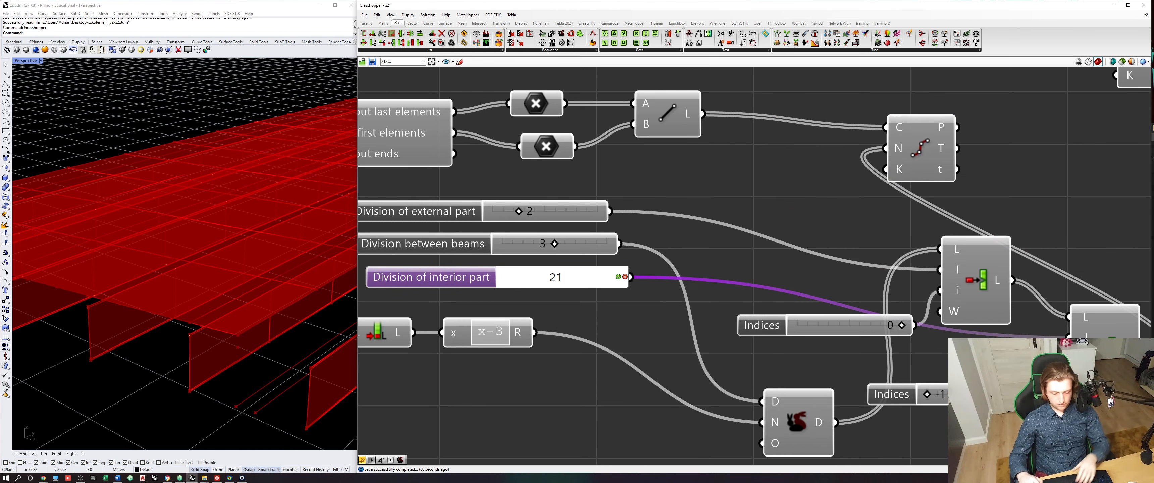
key("BackSpace")
key("BackSpace")
type("1")
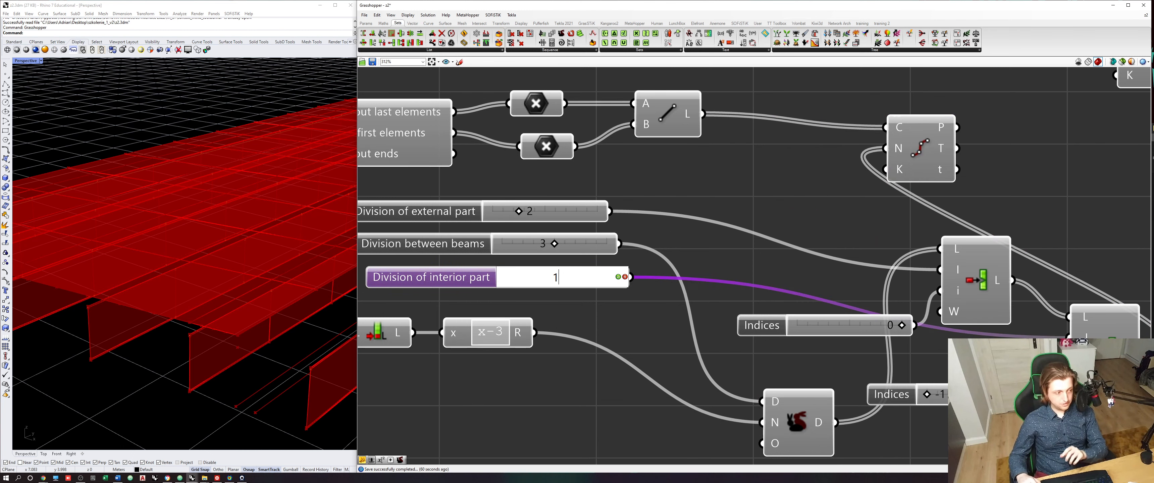
key("Return")
- Set the "Division between beams" slider to 2 and the "Division of external part" slider to 1
right_click(588, 284)
scroll(601, 260, "down", 3)
left_click(639, 237)
double_click(595, 251)
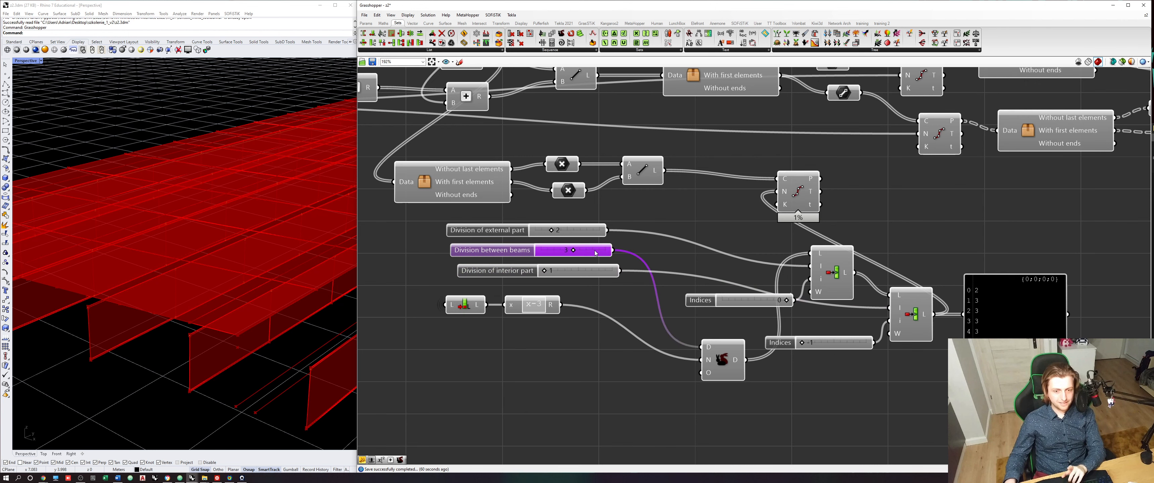
type("2")
key("Return")
double_click(593, 230)
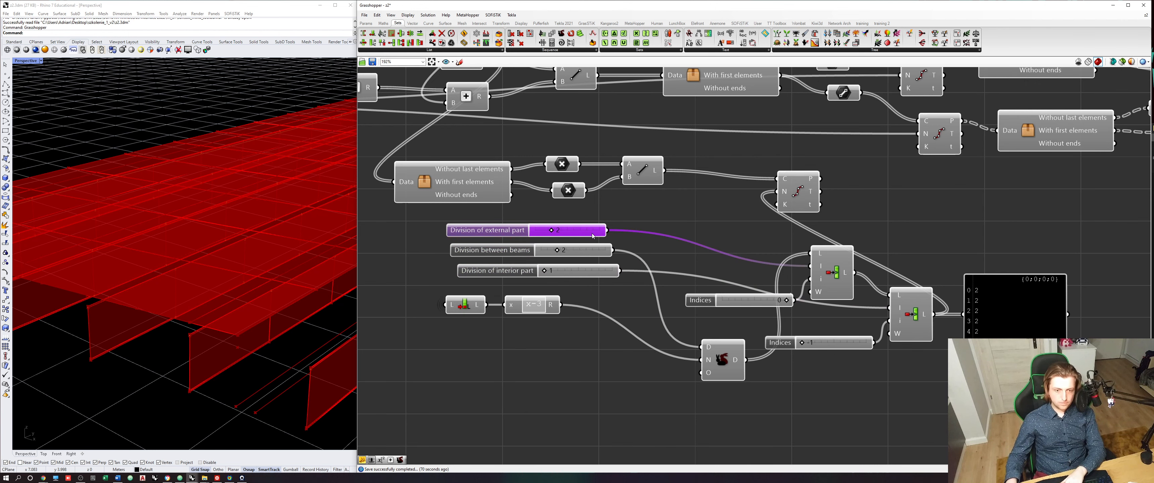
type("1")
key("Return")
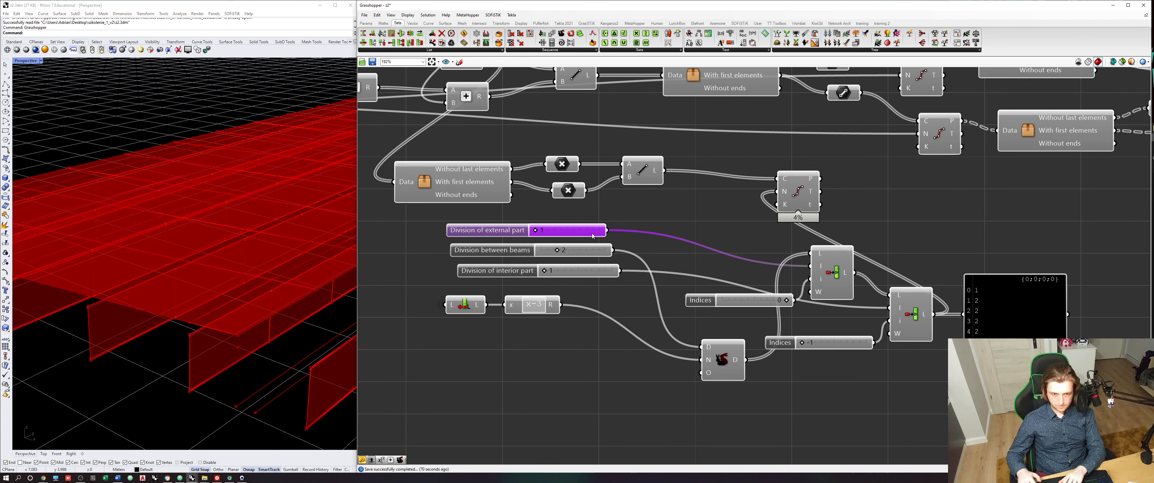
- Select the Divide Curve component fed by the deck end-edge lines and examine its division points along the deck end in the viewport
left_click(797, 200)
scroll(206, 327, "down", 6)
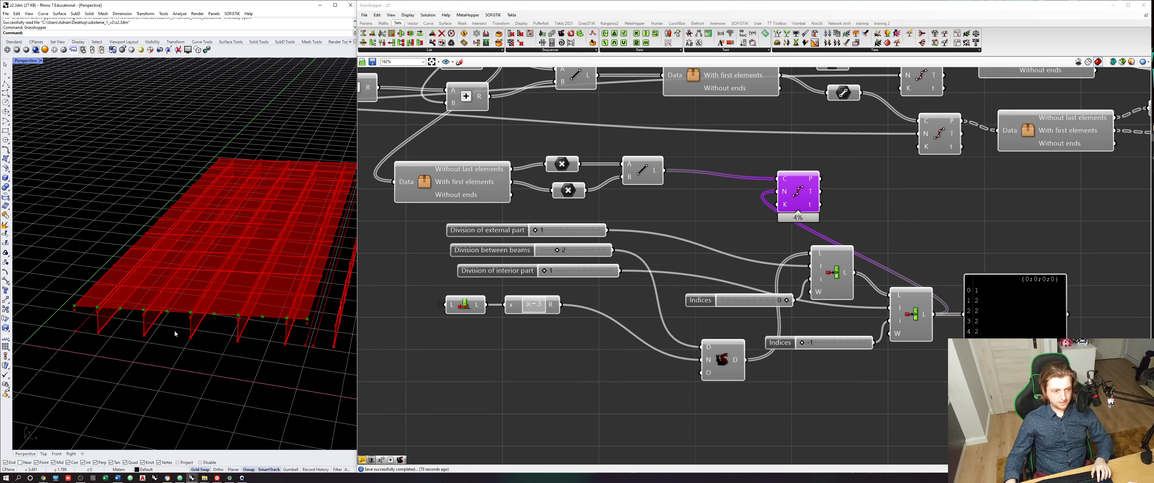
right_click_drag(857, 229, 766, 287)
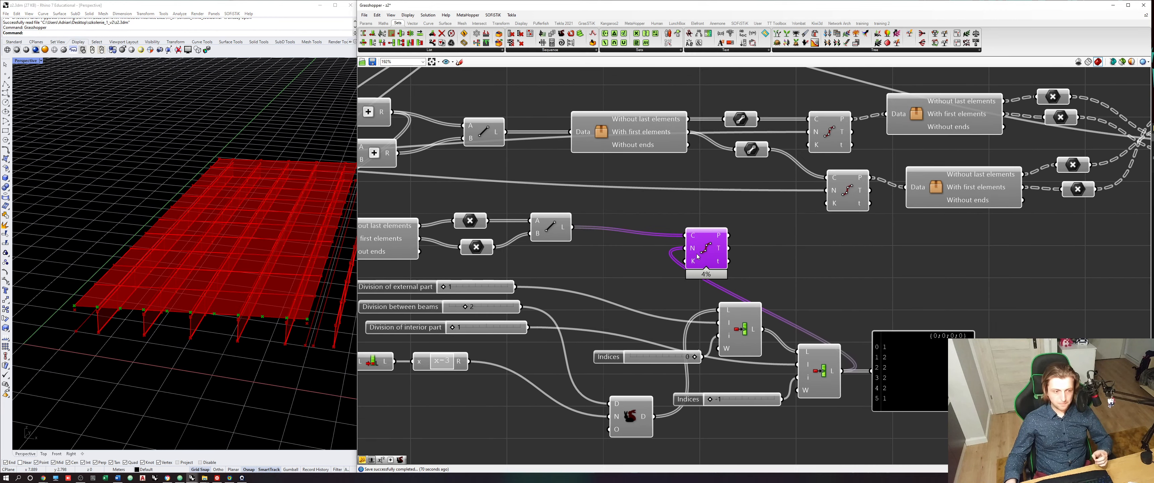
left_click_drag(698, 256, 656, 244)
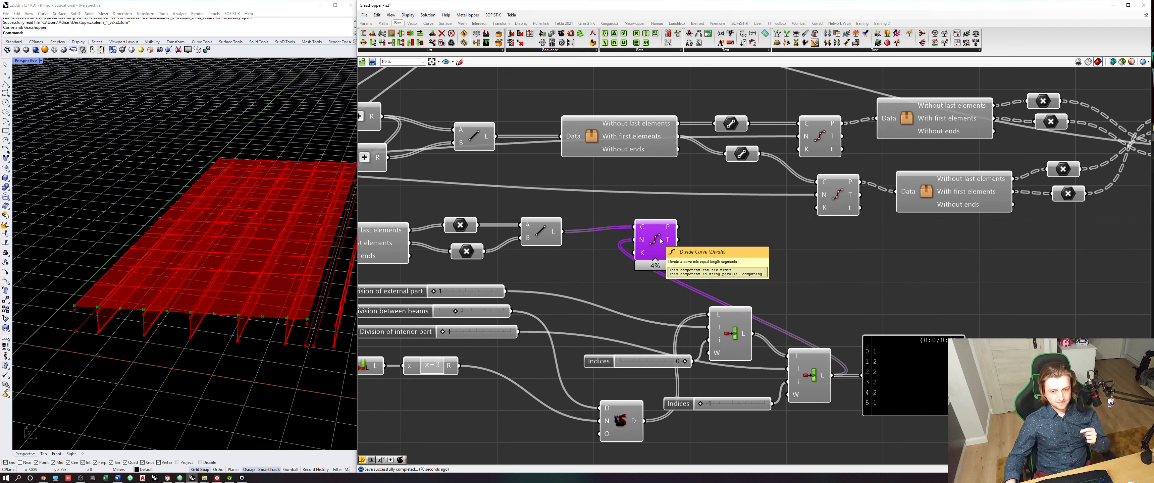
scroll(632, 159, "down", 3)
left_click_drag(846, 375, 466, 235)
left_click(568, 243)
scroll(649, 219, "up", 2)
left_click_drag(648, 209, 681, 224)
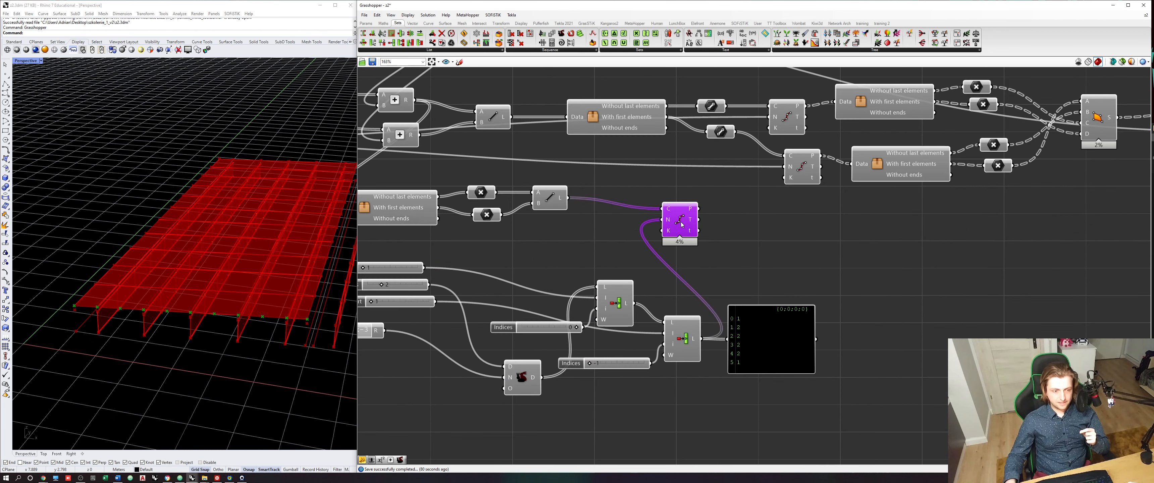
scroll(681, 224, "up", 2)
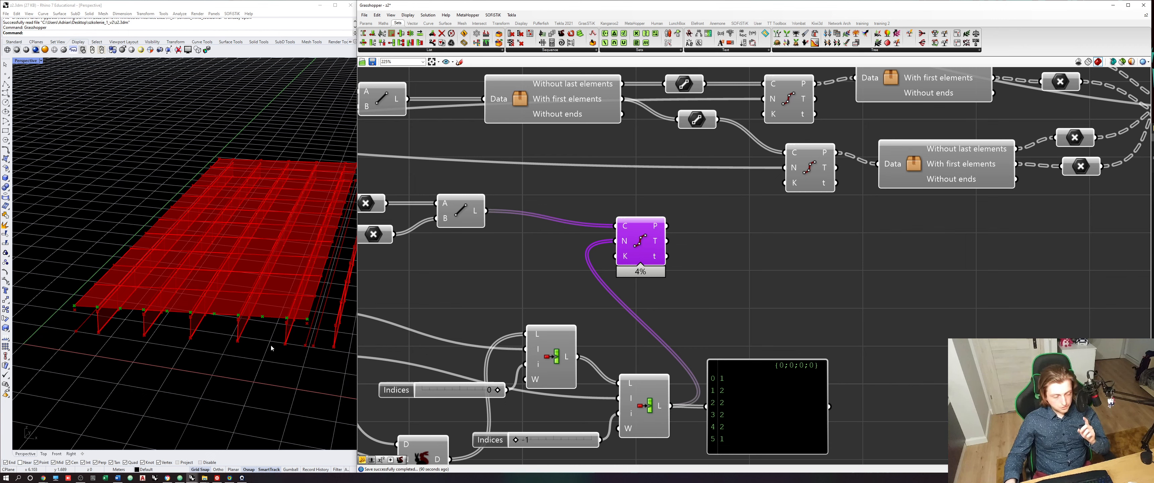
scroll(197, 326, "up", 3)
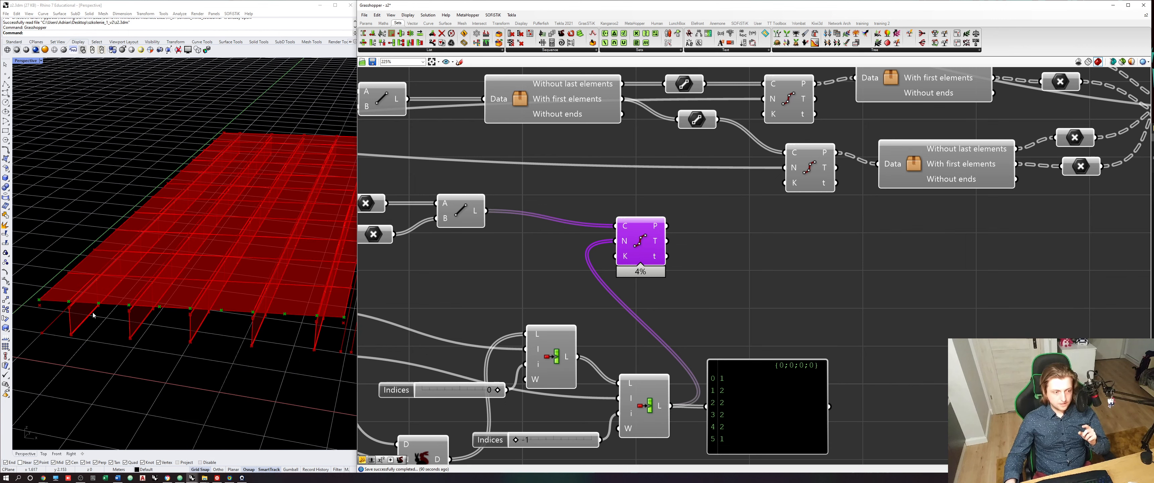
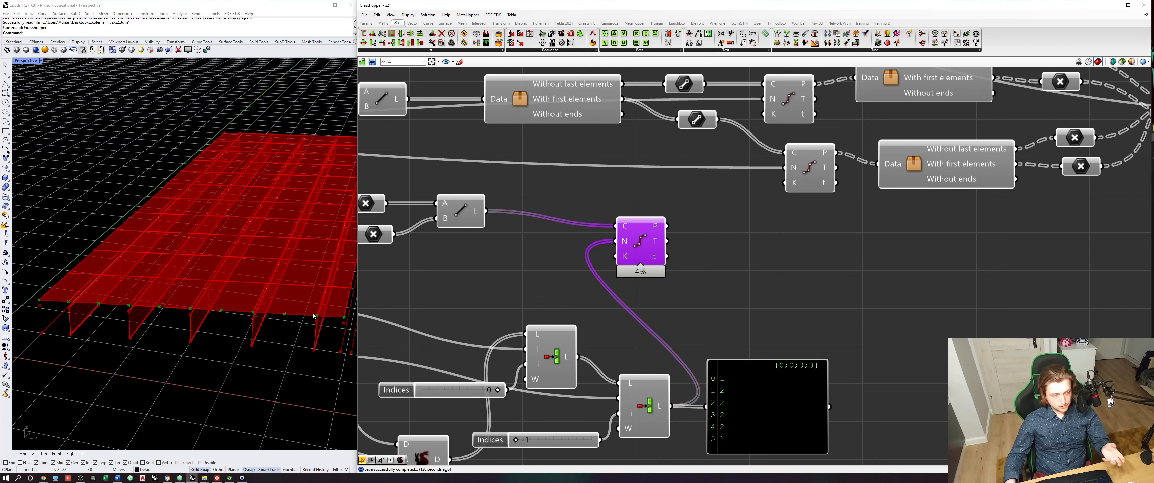
- Flatten the Points output of the Divide Curve that divides the deck end-edge lines and shift the component closer to its line input
right_click_drag(683, 307, 648, 313)
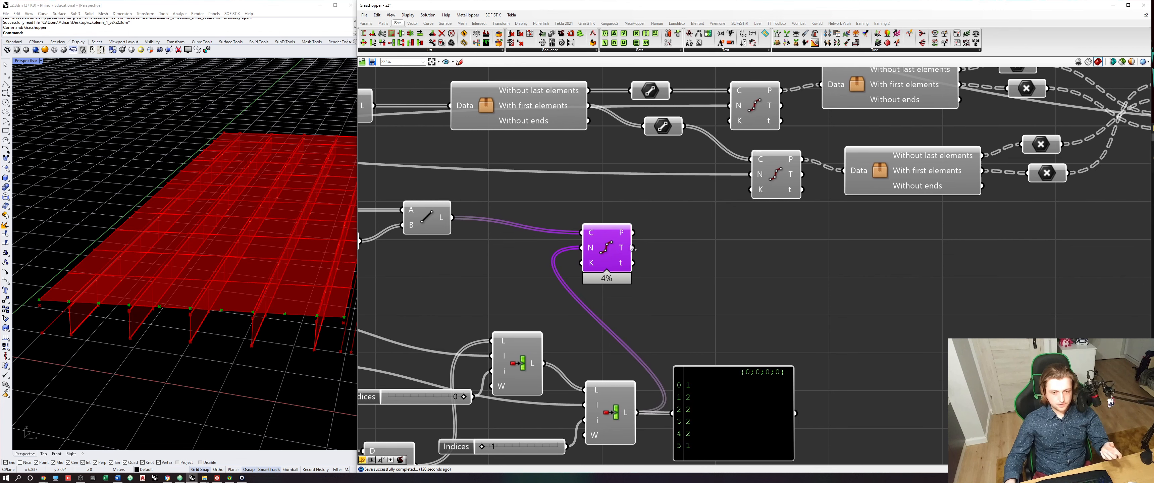
right_click(623, 232)
left_click(646, 257)
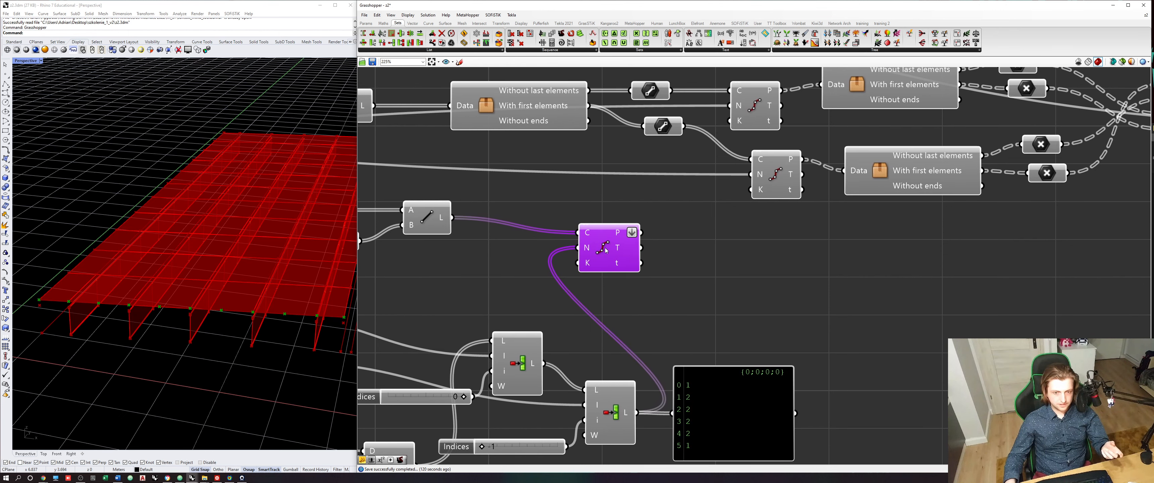
left_click_drag(617, 250, 577, 259)
left_click(665, 251)
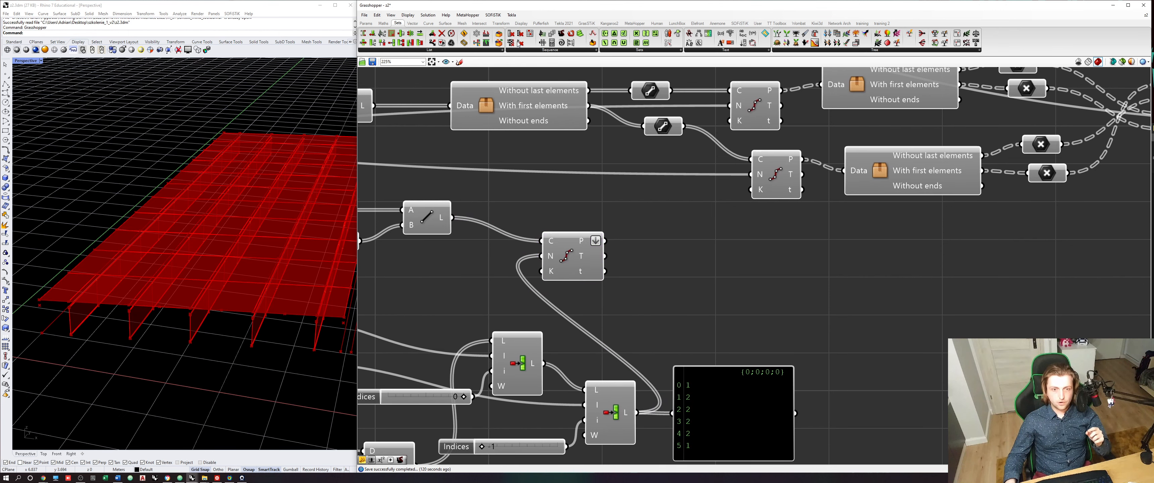
- Add a Cull Duplicates component and feed it the flattened division points
left_click(411, 24)
left_click(658, 50)
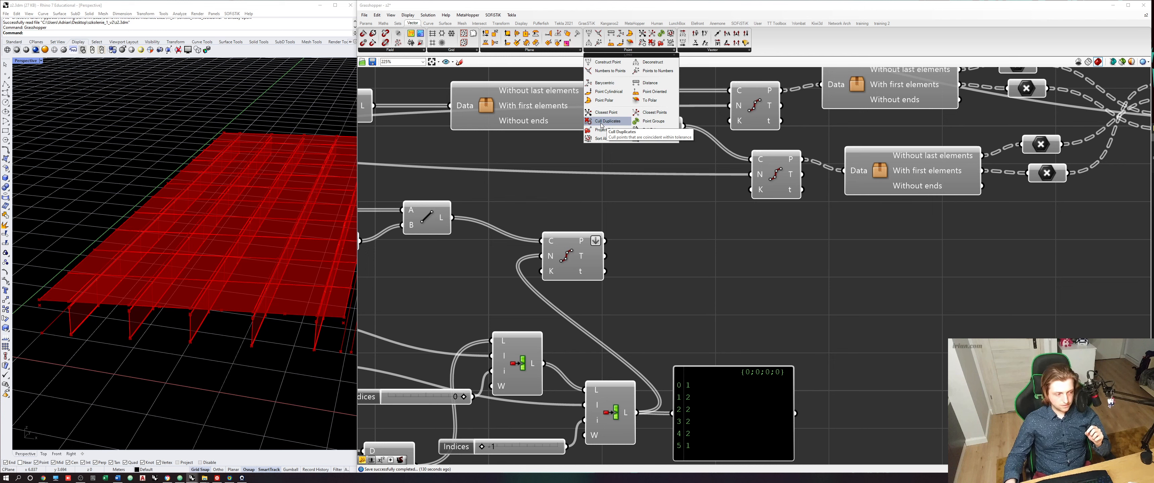
left_click_drag(602, 126, 720, 307)
left_click_drag(605, 240, 726, 278)
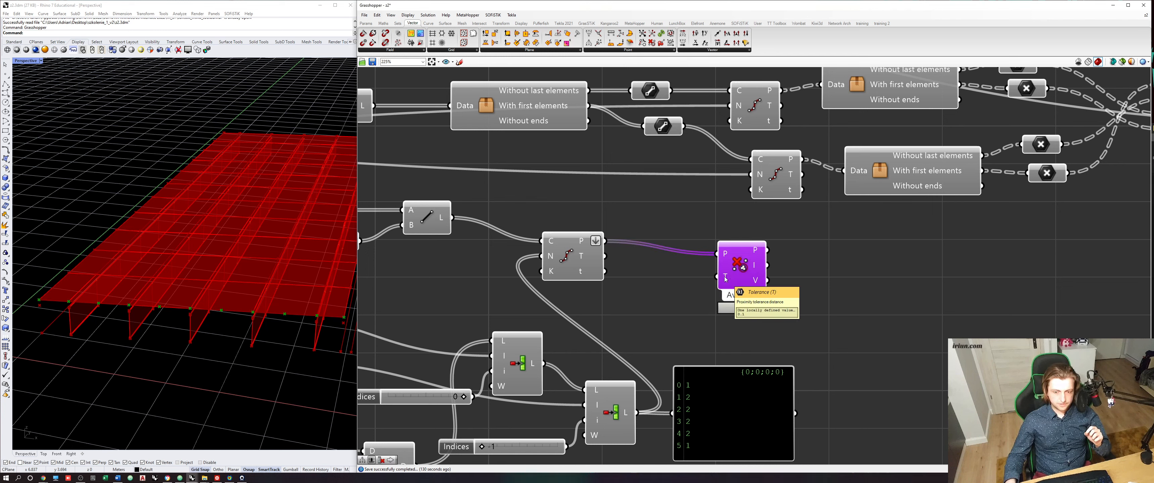
- Drive the Tolerance input of Cull Duplicates with a new slider set to 0.001 and arrange both components neatly
double_click(650, 308)
type("0.001")
key("Return")
left_click_drag(712, 309, 764, 272)
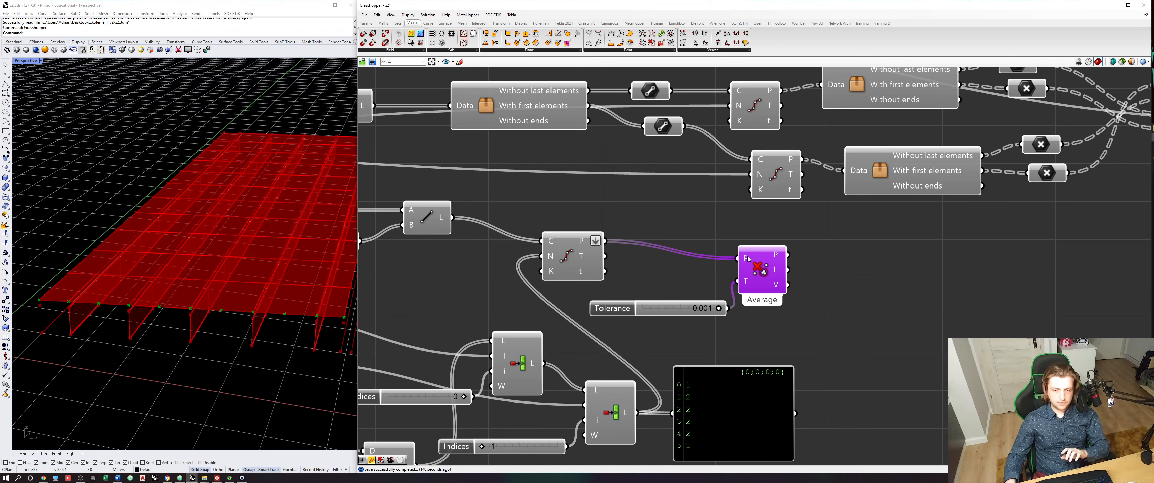
mouse_move(748, 259)
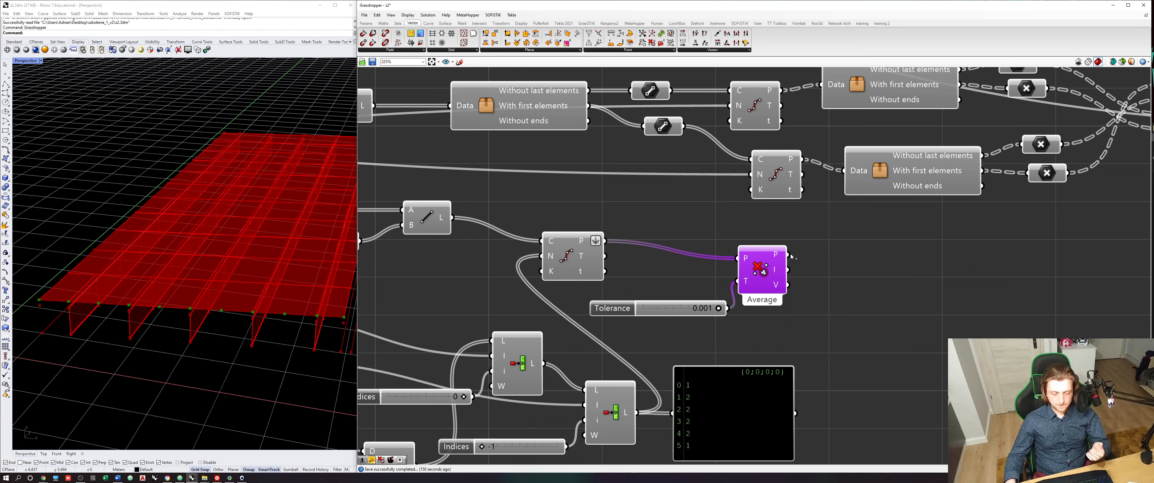
right_click_drag(800, 264, 747, 265)
left_click_drag(714, 271, 737, 280)
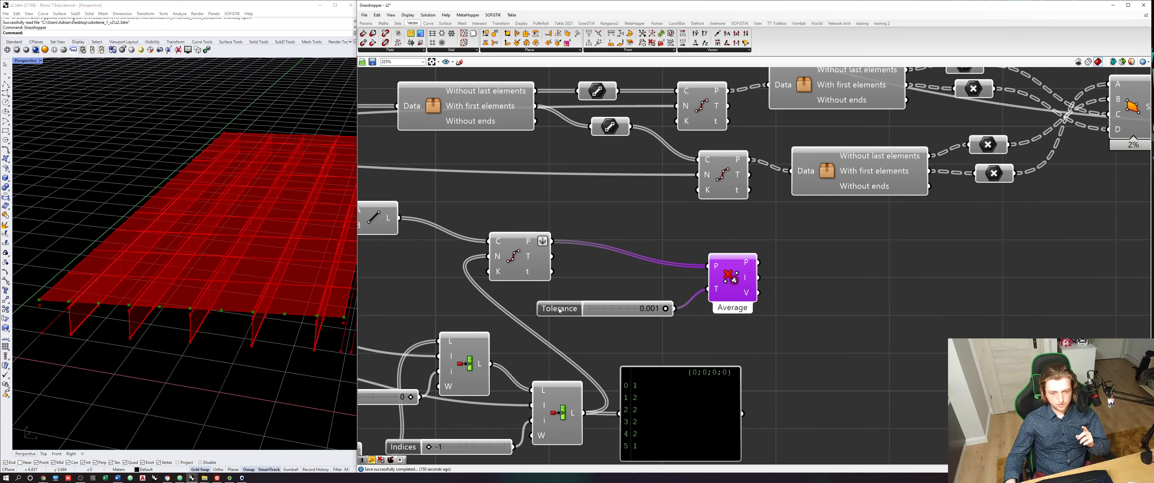
left_click_drag(560, 311, 550, 302)
left_click(712, 299)
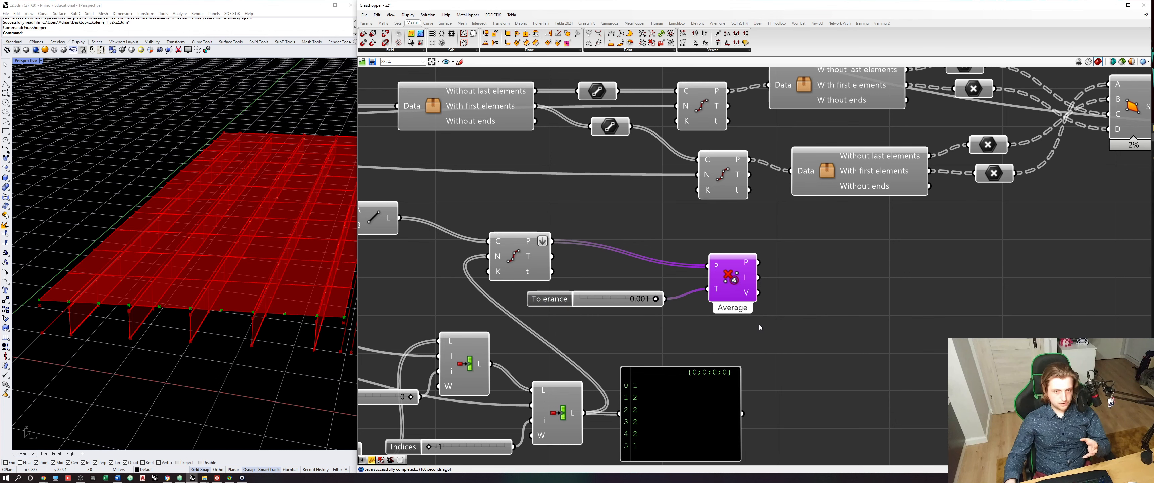
- Add a point Deconstruct component and feed it the points from Cull Duplicates
scroll(179, 335, "down", 3)
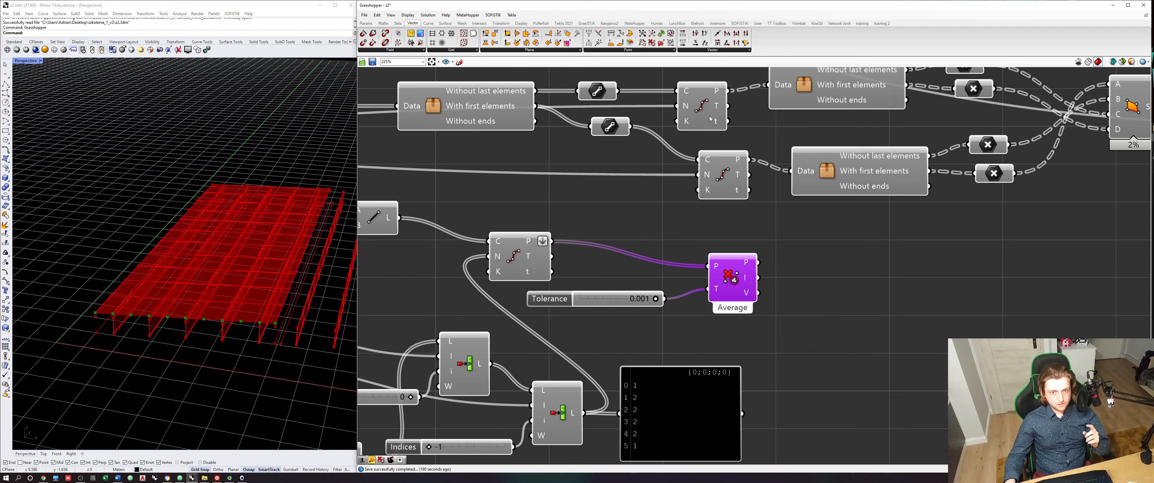
left_click(600, 50)
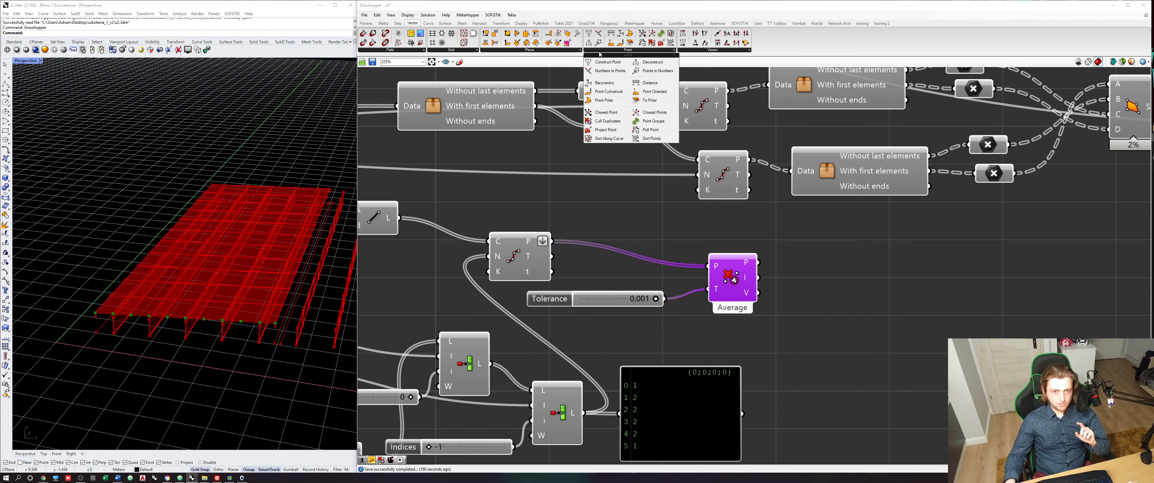
left_click_drag(639, 65, 834, 279)
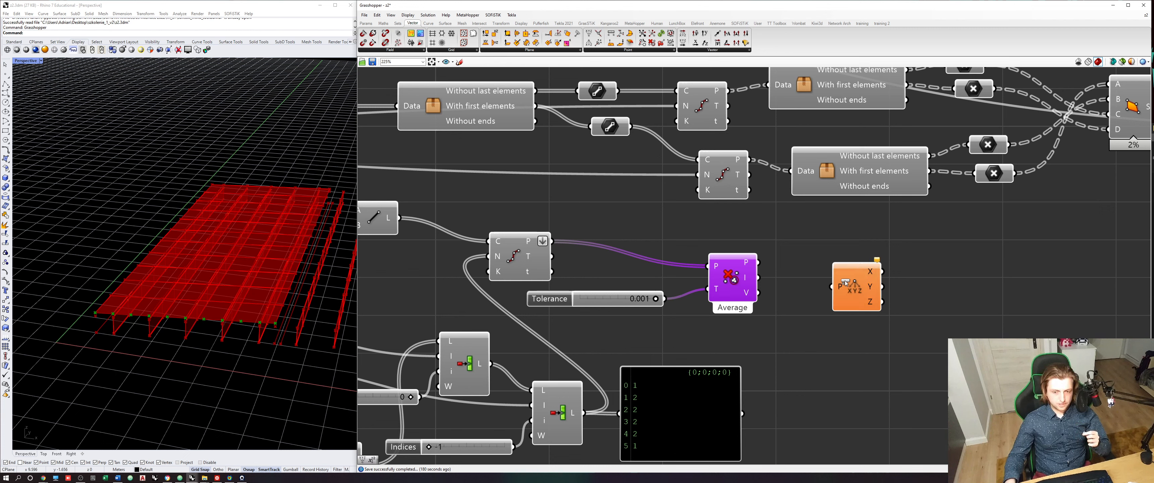
left_click_drag(757, 262, 828, 287)
left_click(832, 282)
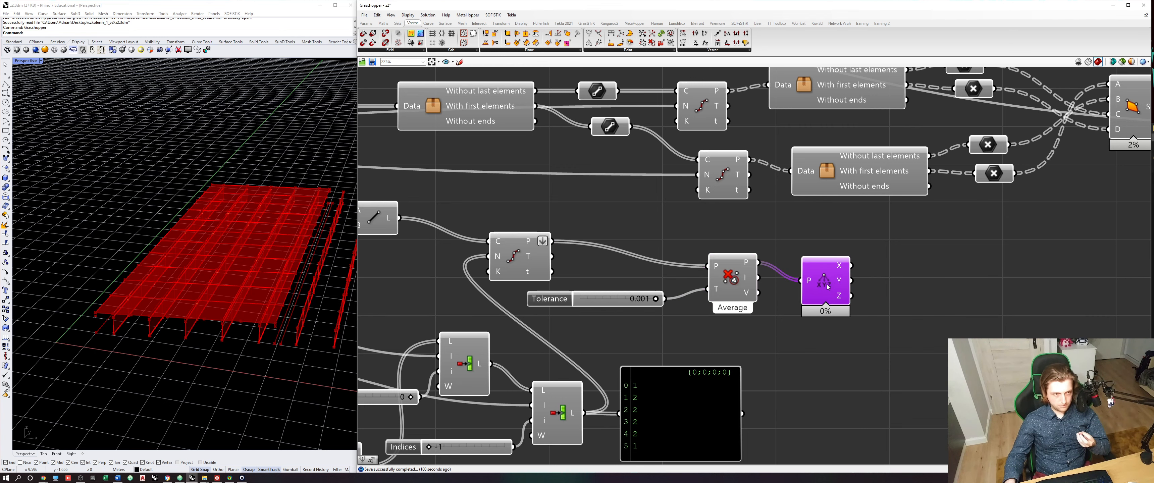
right_click_drag(828, 286, 791, 286)
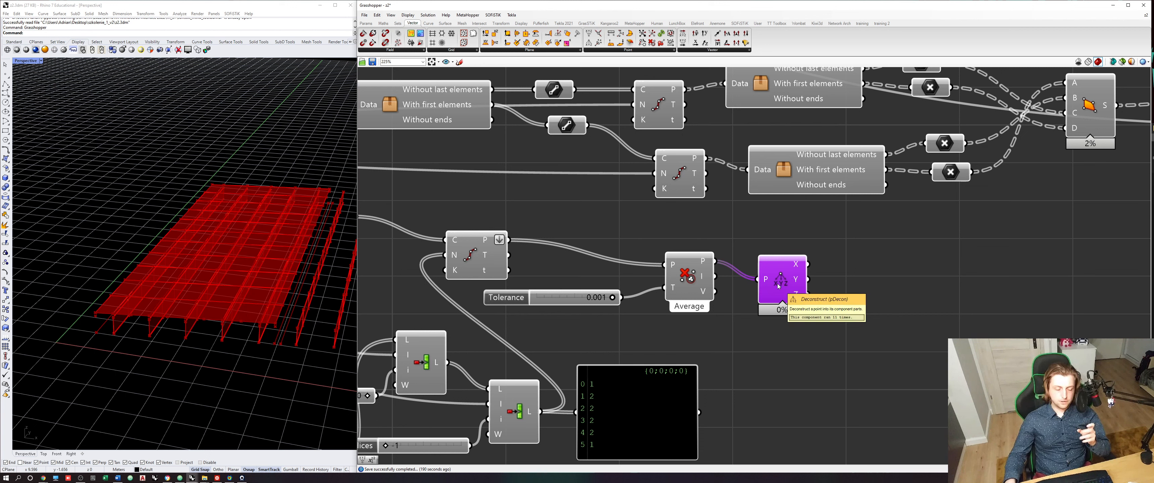
- Add a Sort List with the X coordinates as keys and the culled points as values A, and align it with Deconstruct
left_click(398, 23)
left_click(411, 51)
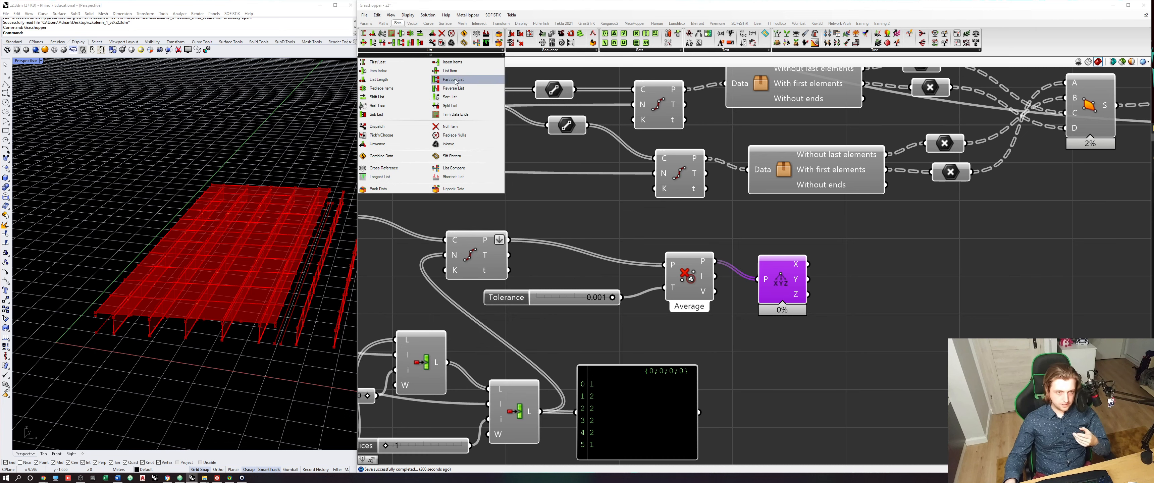
left_click(462, 99)
left_click(888, 274)
scroll(867, 269, "up", 3)
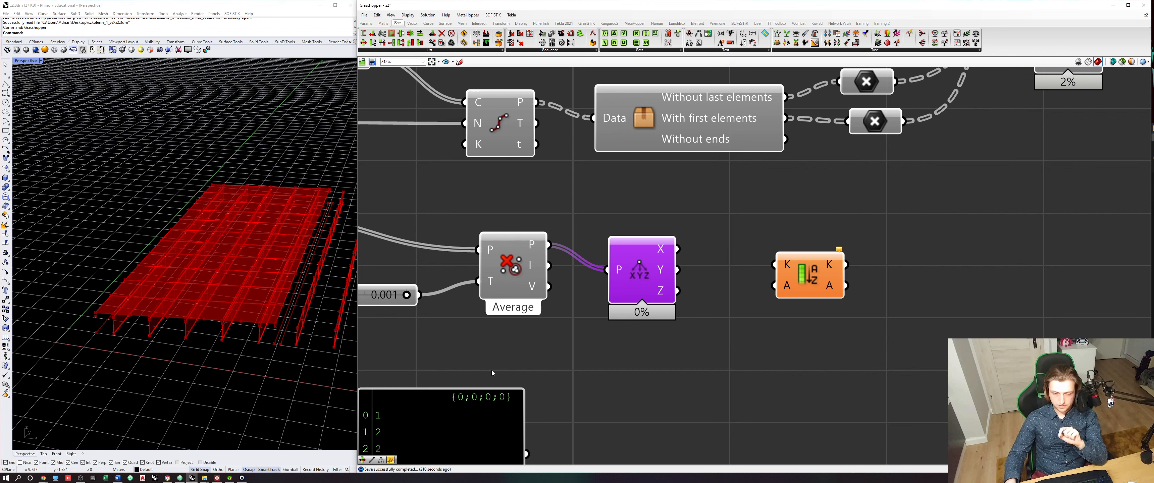
left_click_drag(677, 248, 775, 265)
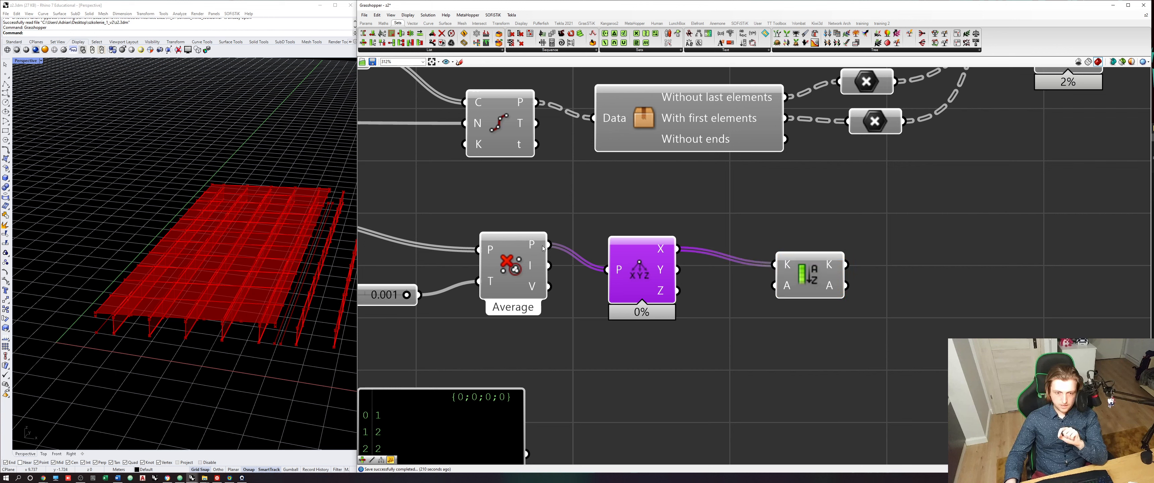
left_click_drag(543, 249, 790, 291)
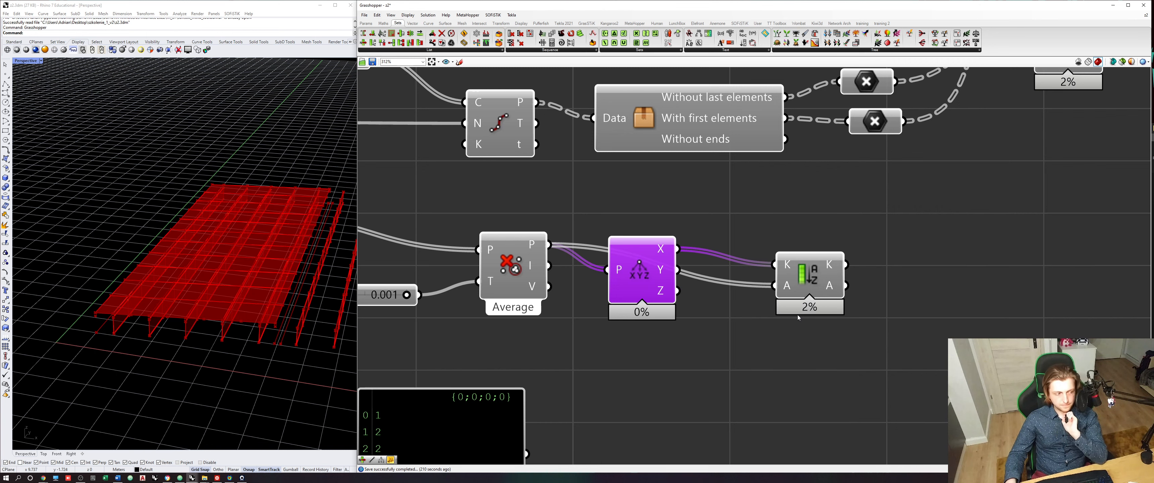
right_click_drag(816, 314, 777, 308)
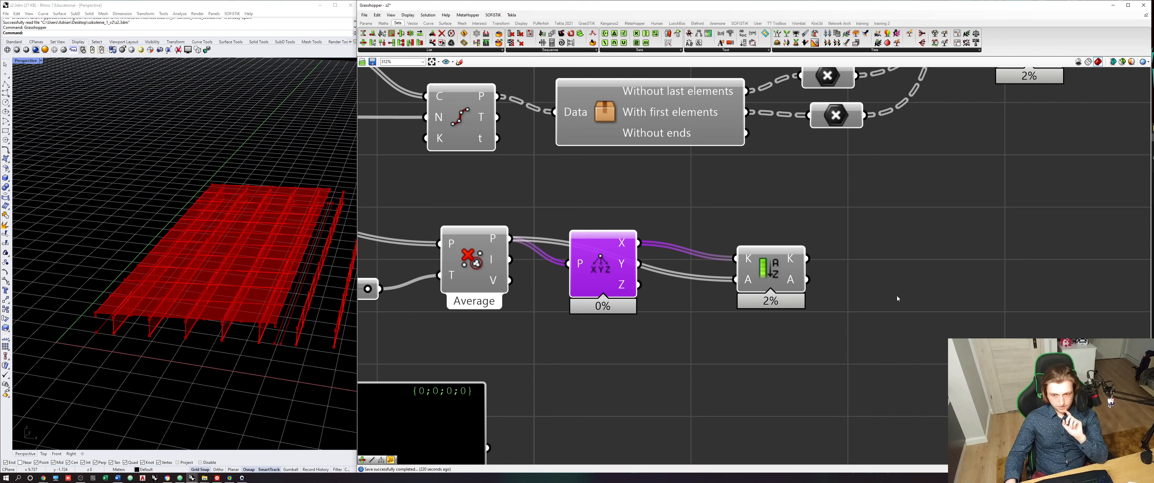
left_click_drag(784, 279, 775, 263)
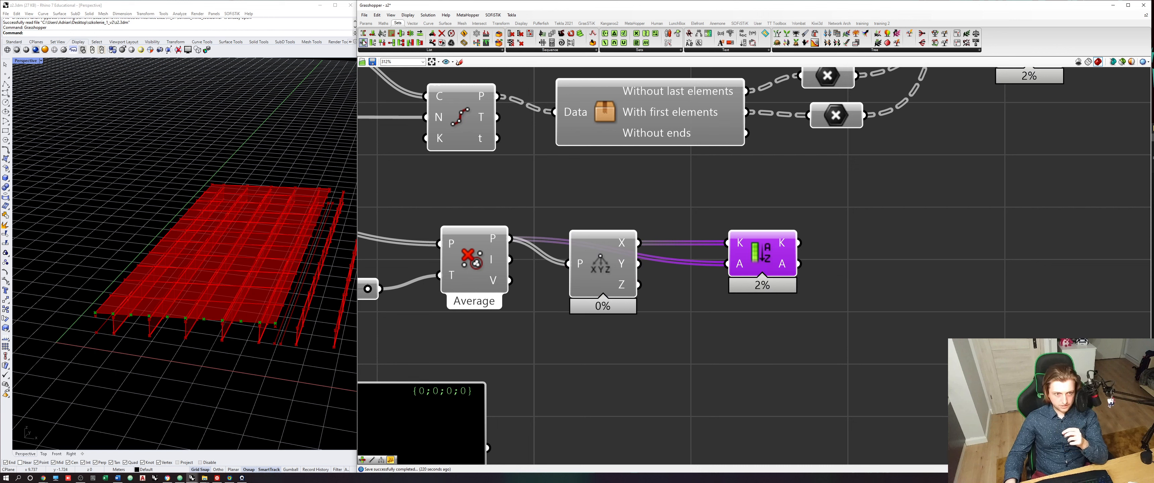
- Check the order of the sorted points with a temporary List Item and an index slider starting at 0, and delete both
left_click_drag(363, 42, 928, 303)
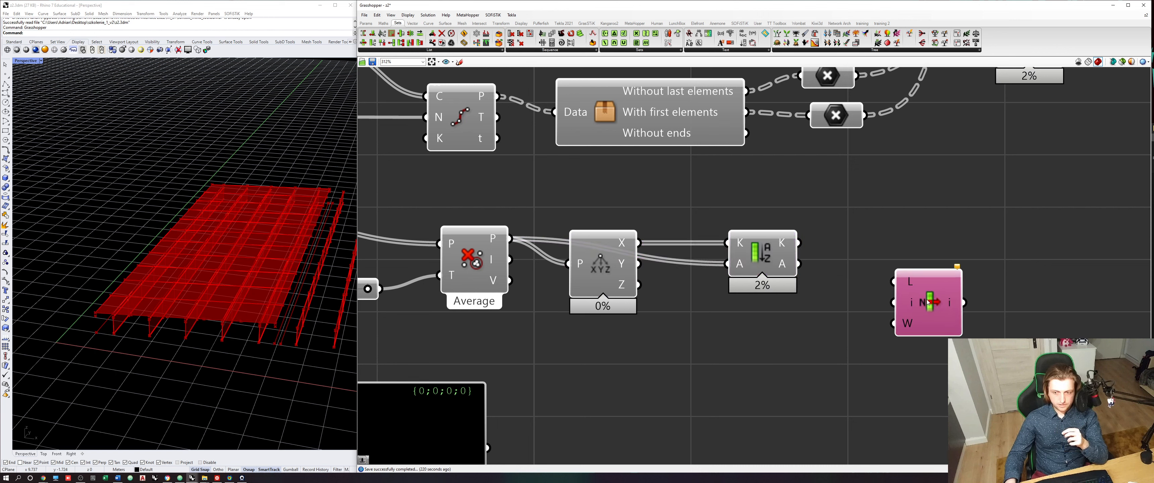
left_click_drag(799, 264, 894, 281)
double_click(717, 398)
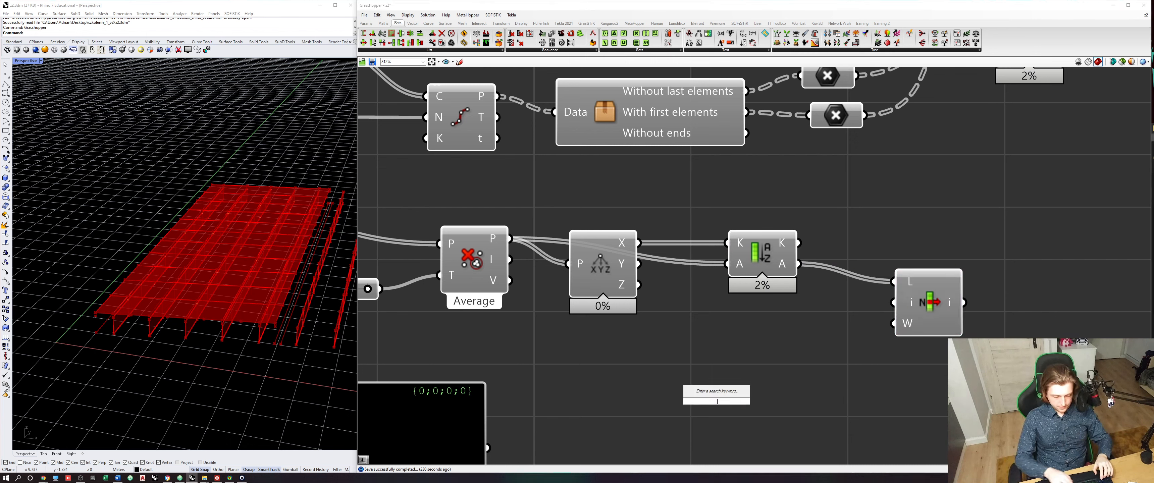
type("0<")
key("Return")
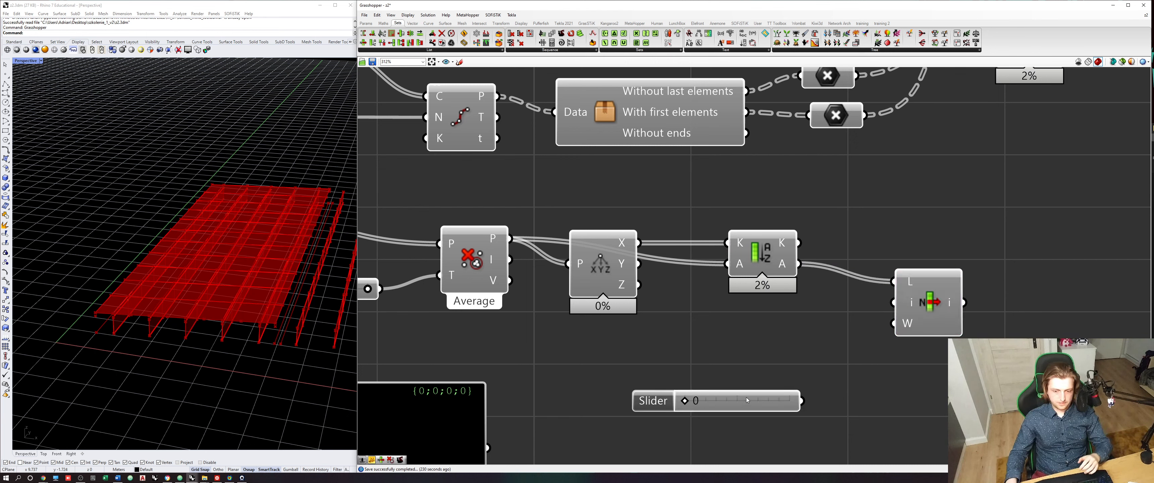
left_click_drag(802, 400, 894, 303)
left_click(927, 308)
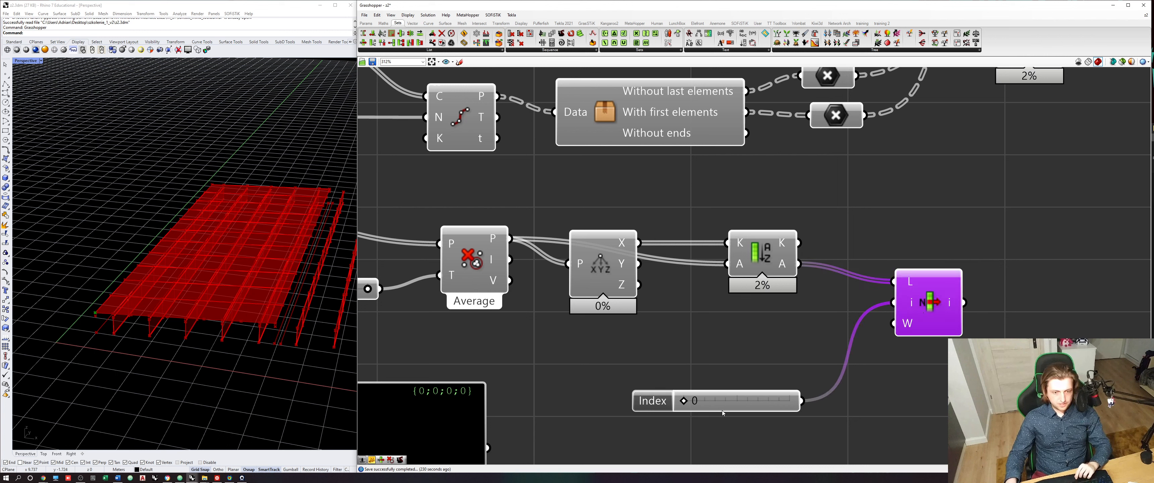
left_click_drag(683, 401, 709, 374)
key("Delete")
left_click(922, 328)
key("Delete")
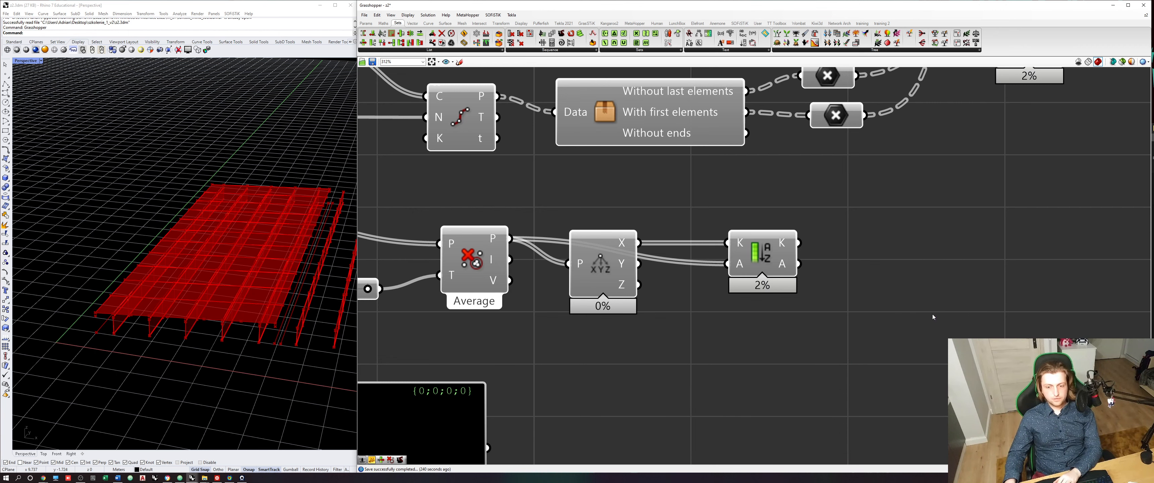
- Delete the panel that displays the final division list
scroll(759, 315, "down", 3)
right_click_drag(616, 339, 719, 302)
left_click(672, 341)
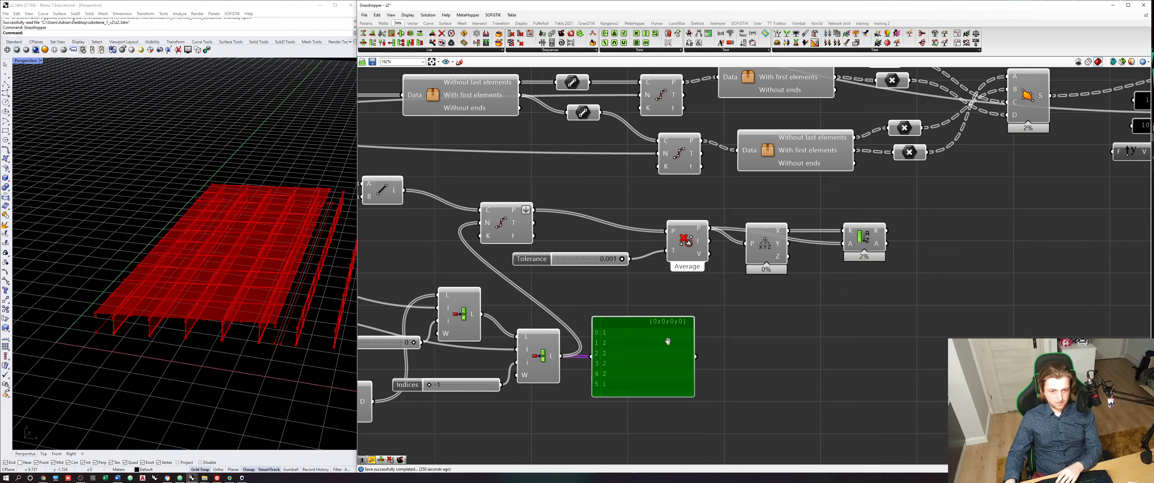
right_click_drag(672, 340, 800, 386)
key("Delete")
- Move the two chained components that feed the Number input of Duplicate Data closer to it
scroll(736, 362, "down", 3)
right_click_drag(737, 362, 784, 335)
scroll(590, 313, "up", 3)
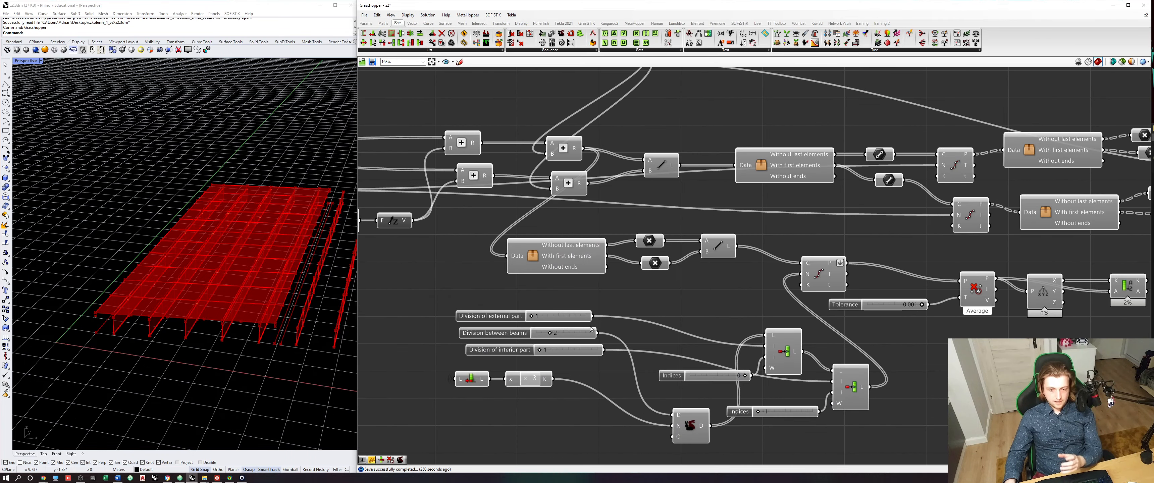
right_click_drag(602, 343, 638, 326)
left_click_drag(661, 340, 403, 287)
left_click_drag(577, 391, 564, 405)
scroll(589, 368, "down", 2)
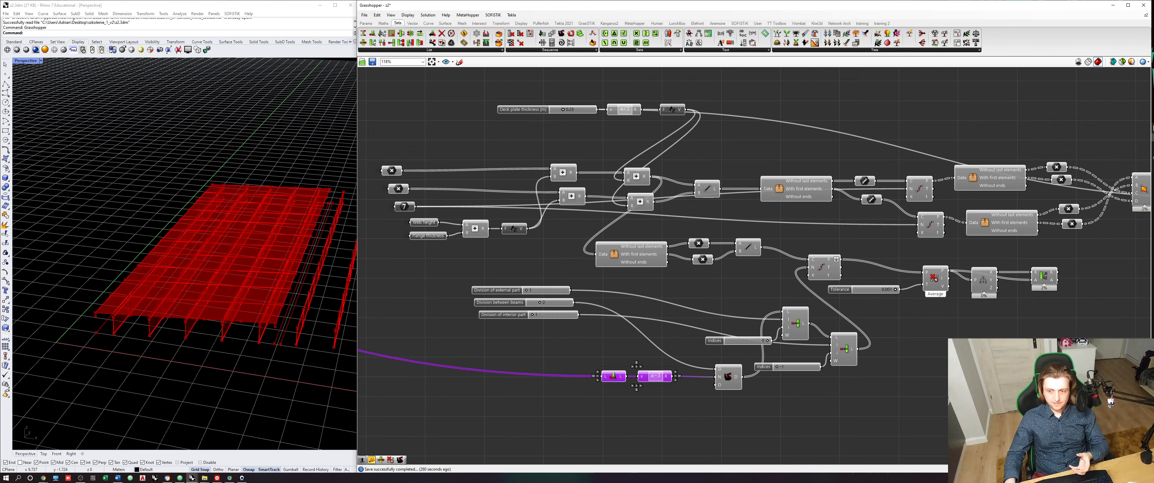
- Add a Point parameter after Sort List and feed it the sorted points from output A
right_click_drag(589, 368, 451, 376)
left_click(366, 23)
left_click(365, 34)
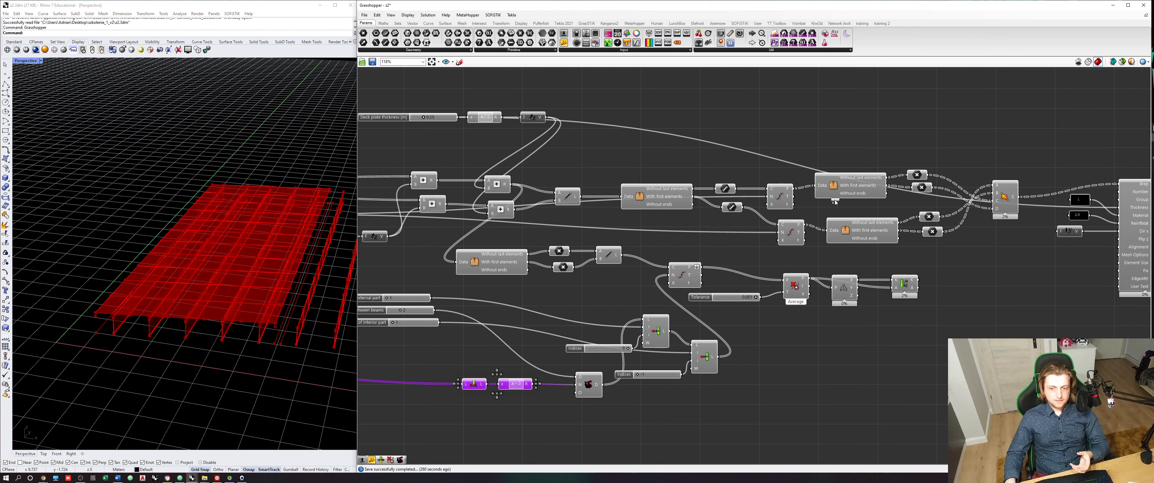
left_click(977, 291)
left_click_drag(919, 288, 974, 288)
left_click(980, 292)
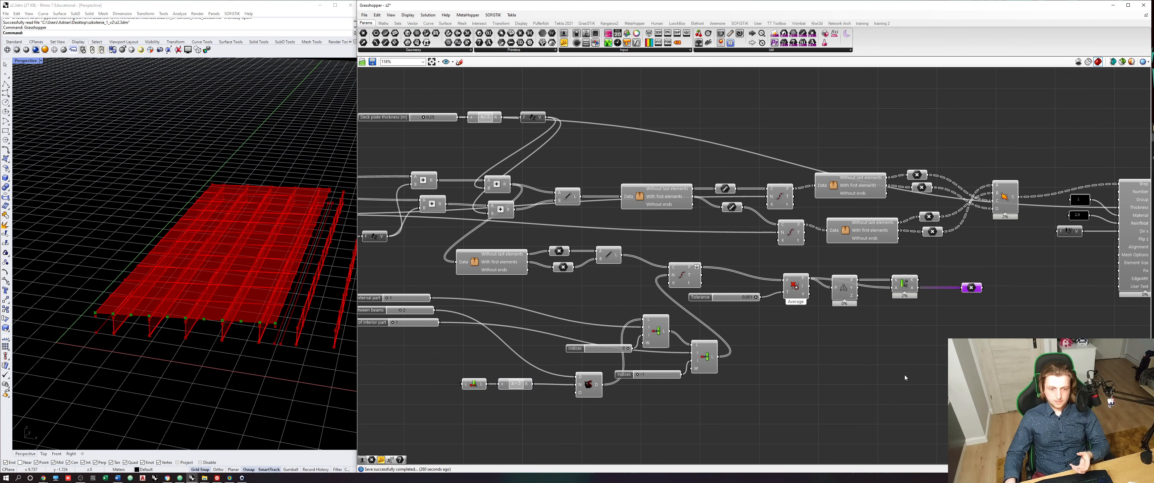
- Try converting the deck-end division components, except the division sliders and final Point parameter, into a cluster, and undo it
left_click_drag(930, 432, 469, 245)
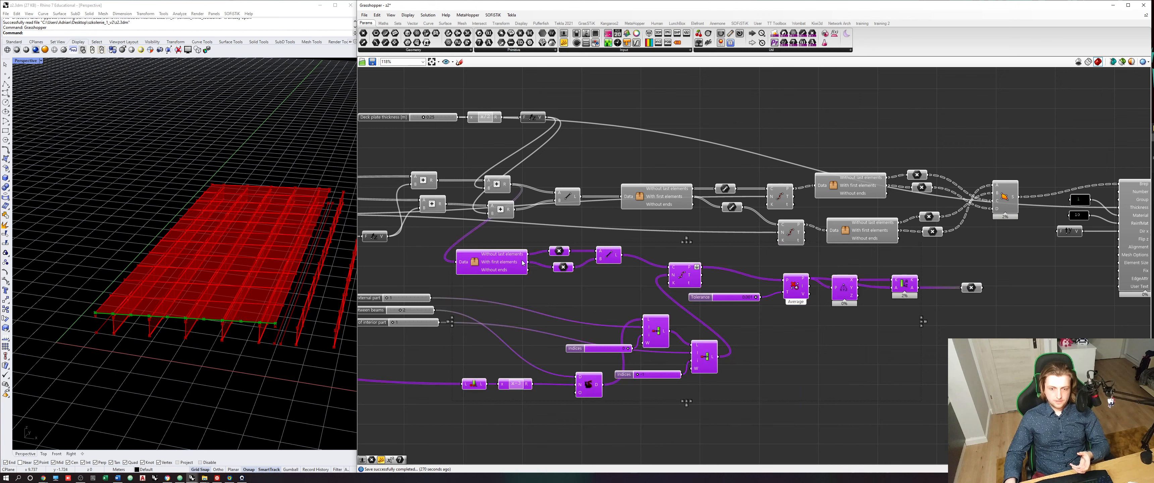
middle_click(603, 295)
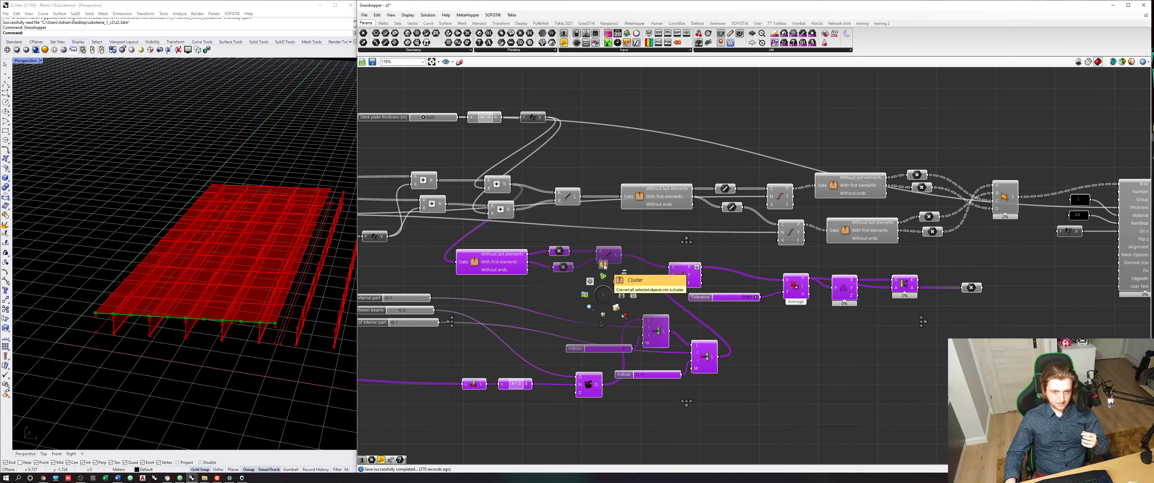
left_click(604, 264)
left_click_drag(689, 322, 637, 317)
key("ctrl+z")
key("ctrl+z")
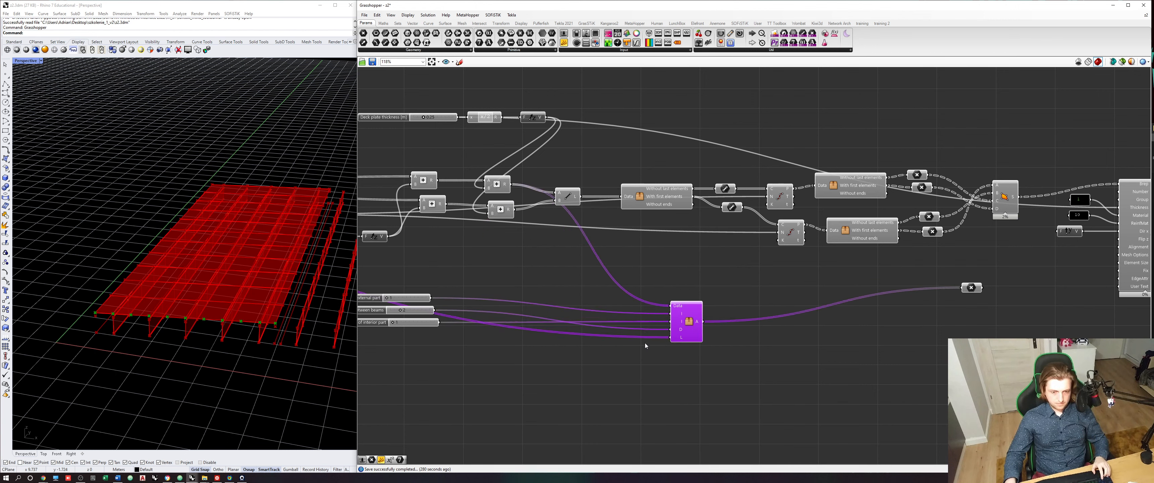
left_click(629, 336)
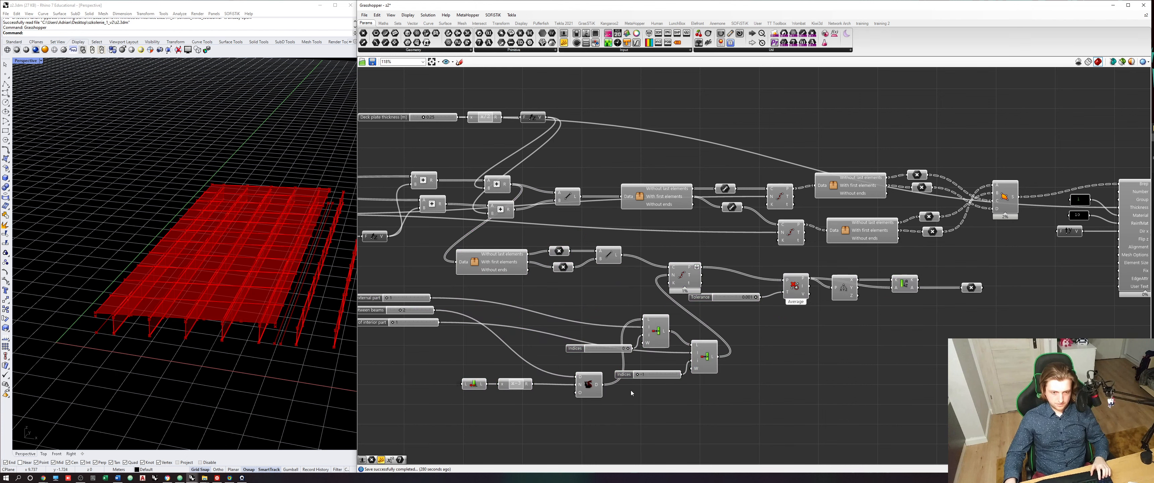
- Move the Duplicate Data chain, both Insert Items components and their Indices sliders closer to the three division sliders
left_click_drag(600, 421, 463, 371)
left_click_drag(586, 389, 590, 329)
left_click_drag(660, 340, 640, 314)
left_click_drag(718, 400, 617, 347)
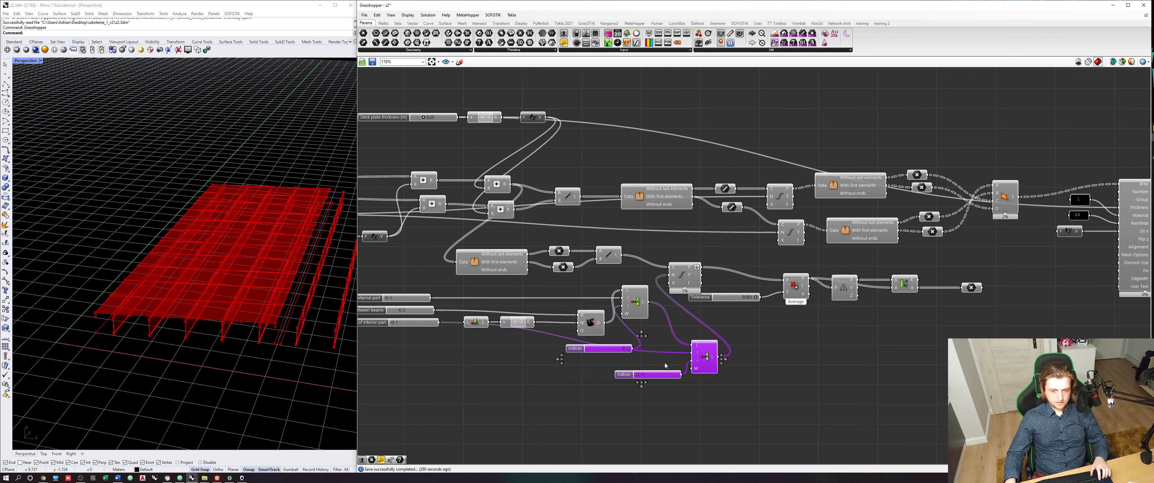
left_click_drag(705, 362, 662, 366)
left_click(749, 406)
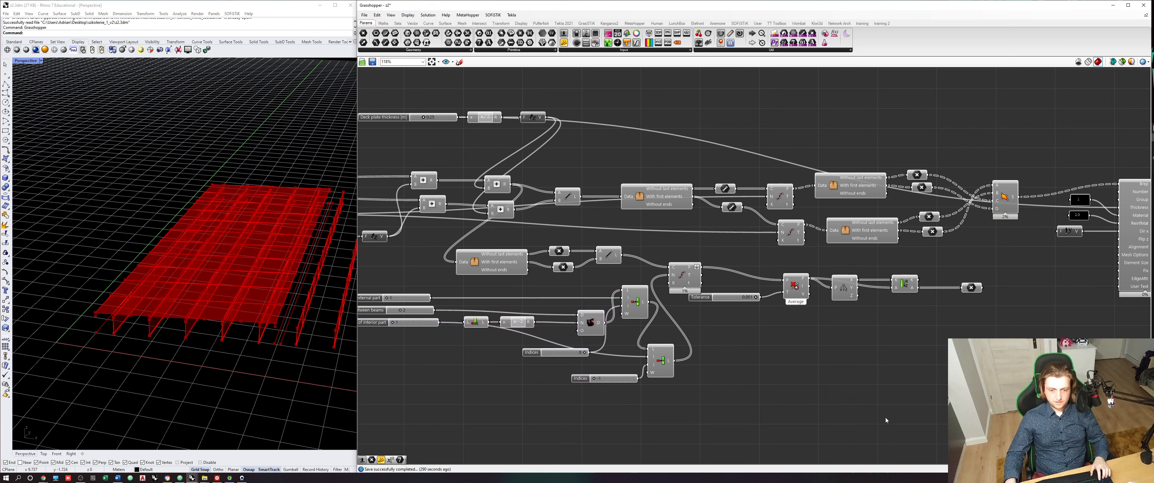
left_click_drag(889, 418, 431, 247)
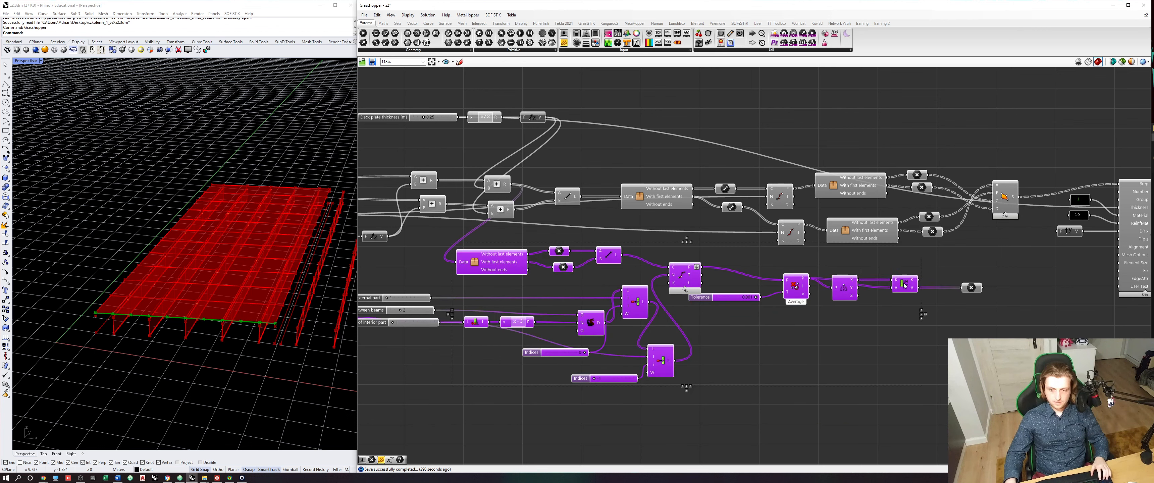
middle_click(592, 258)
left_click(592, 238)
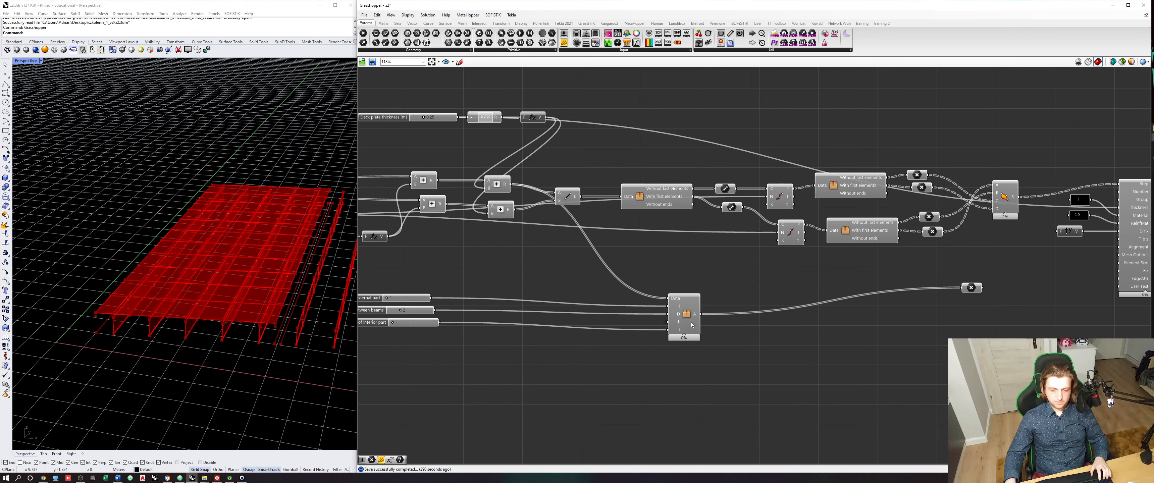
left_click(692, 325)
key("ctrl+z")
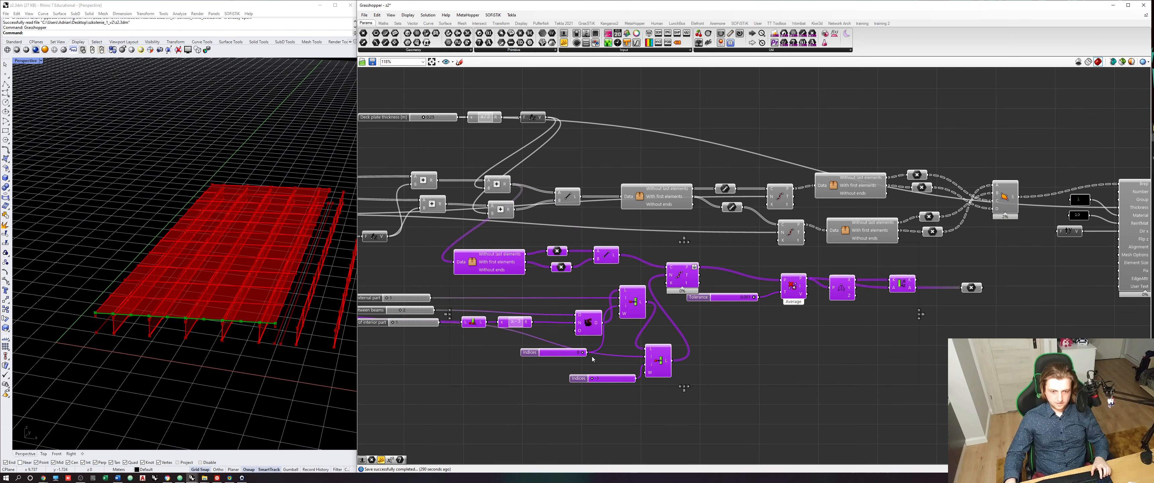
- Move the first component of the chain feeding Duplicate Data down, below both Indices sliders
left_click(592, 359)
scroll(623, 303, "up", 2)
scroll(614, 340, "down", 3)
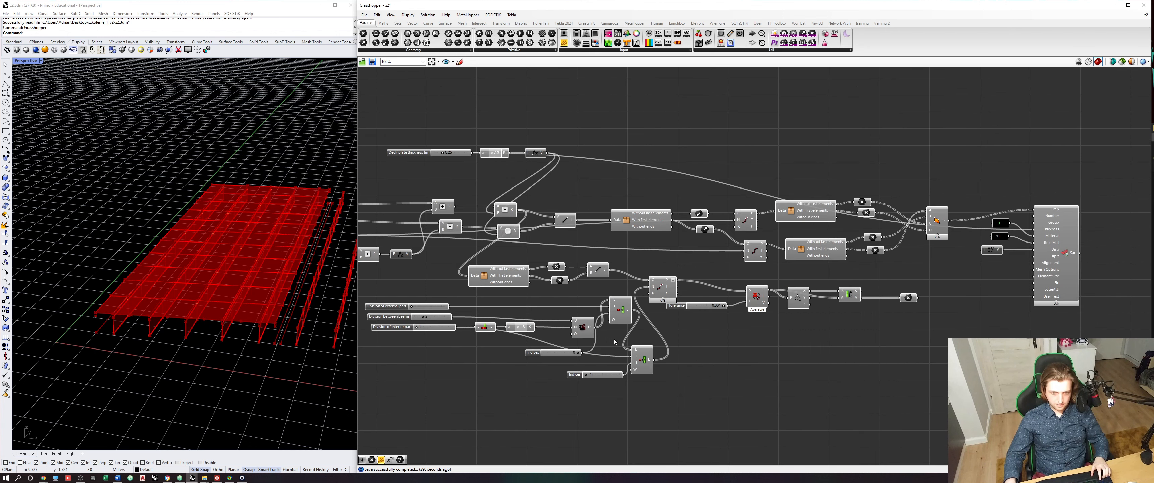
scroll(590, 326, "up", 1)
left_click(463, 331)
left_click_drag(463, 391, 462, 395)
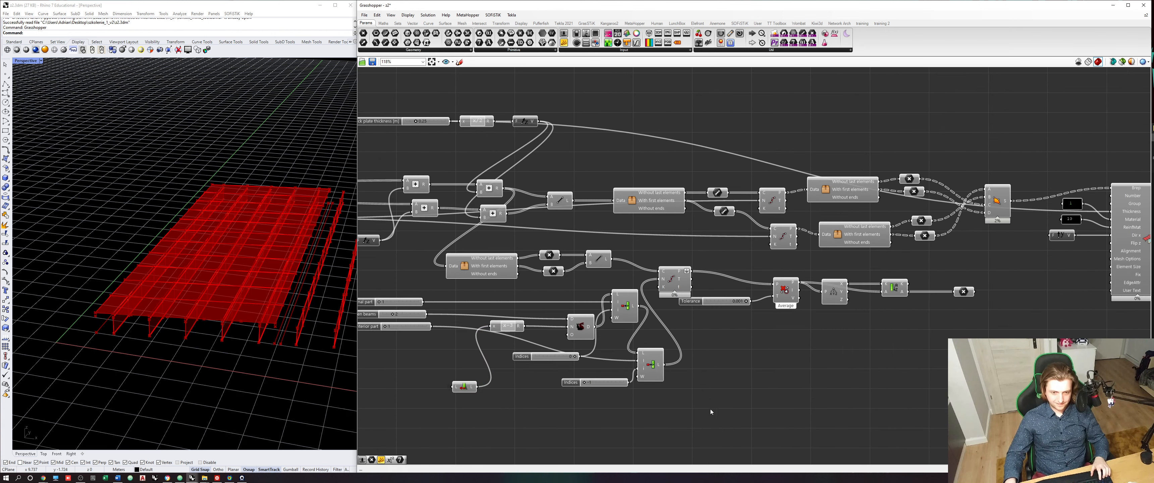
- Convert the deck-end division components, except the division sliders and final Point parameter, into a cluster and place it closer to the sliders
left_click_drag(903, 443, 449, 256)
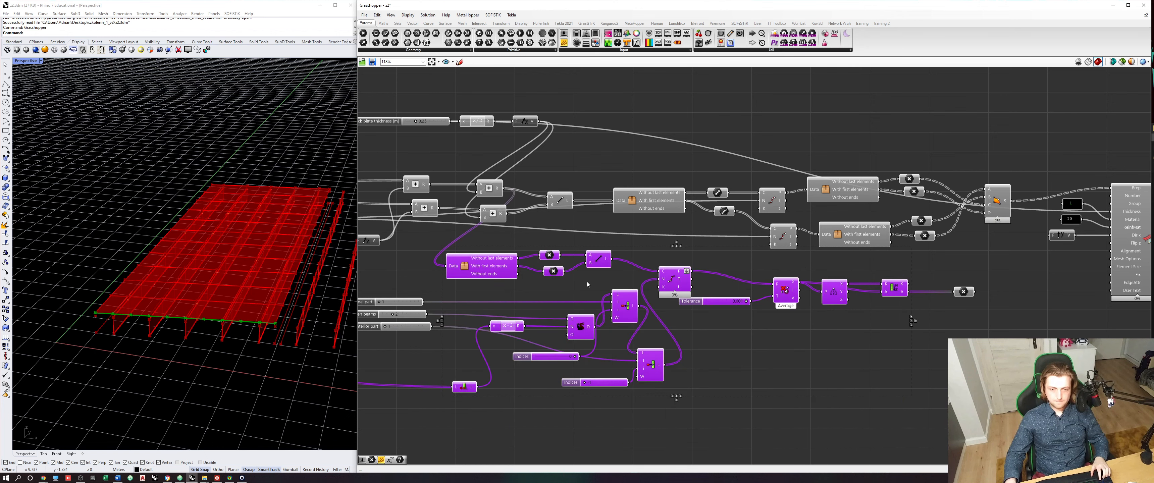
middle_click(589, 281)
left_click(587, 253)
left_click_drag(663, 322, 545, 319)
left_click(573, 292)
scroll(549, 309, "up", 5)
right_click_drag(539, 313, 767, 297)
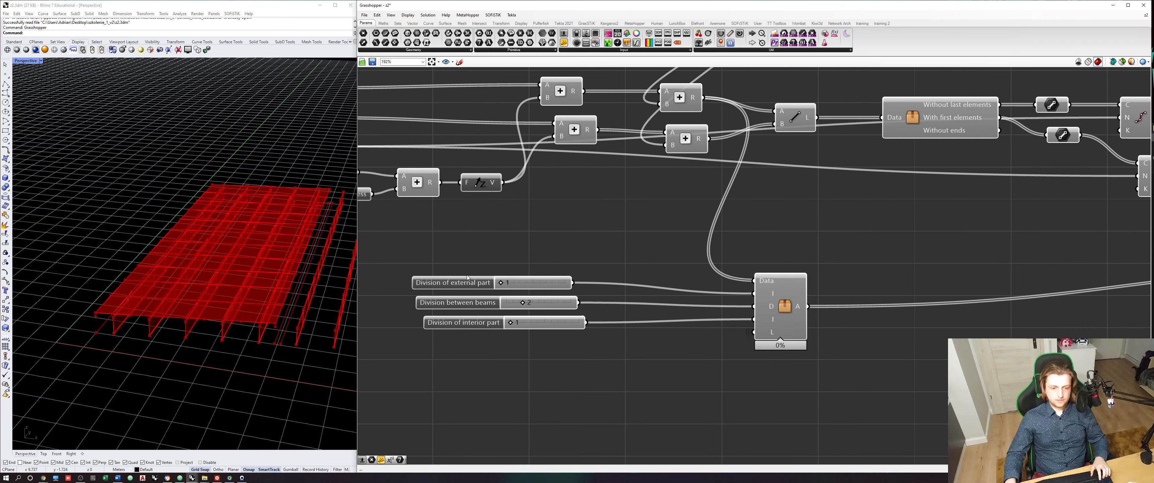
- Rename the cluster's second input "Division of external part", copying the name from its slider
right_click(458, 280)
left_click(518, 268)
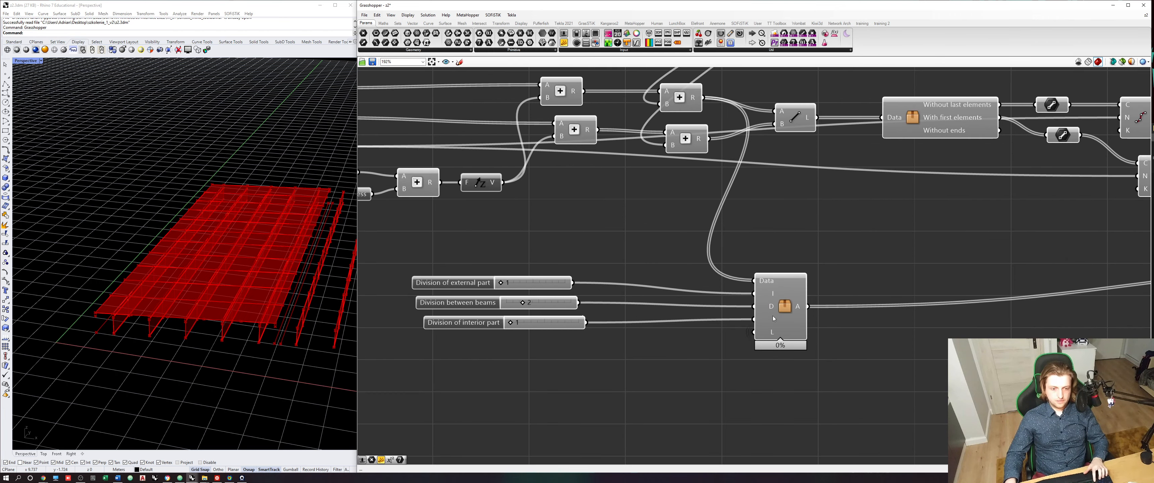
right_click(772, 292)
left_click(793, 297)
type("Division of external part")
left_click(793, 283)
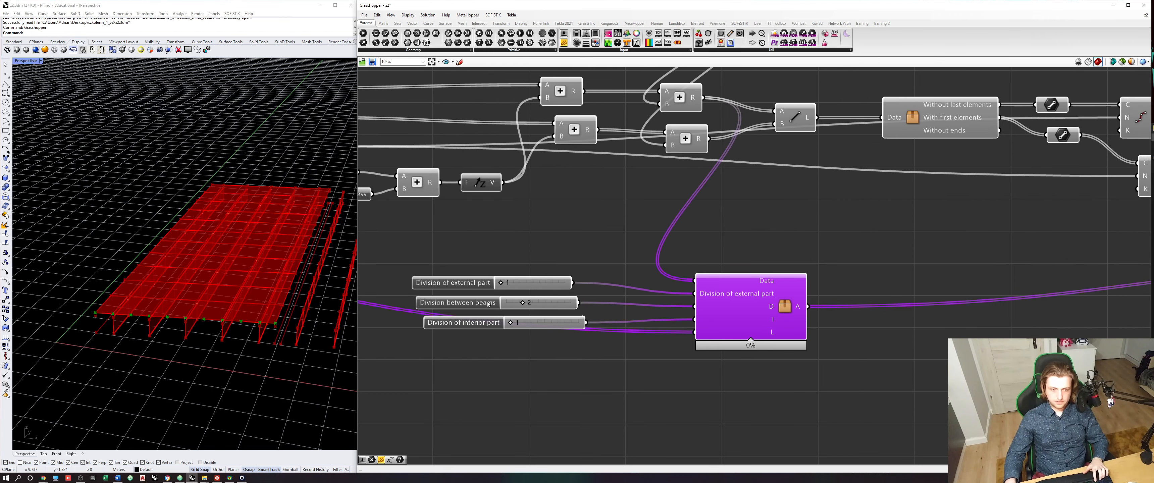
- Rename the cluster's third input "Division between beams" after its slider and shift the cluster away from the sliders
right_click(476, 305)
left_click(500, 308)
key("ctrl+c")
left_click(593, 259)
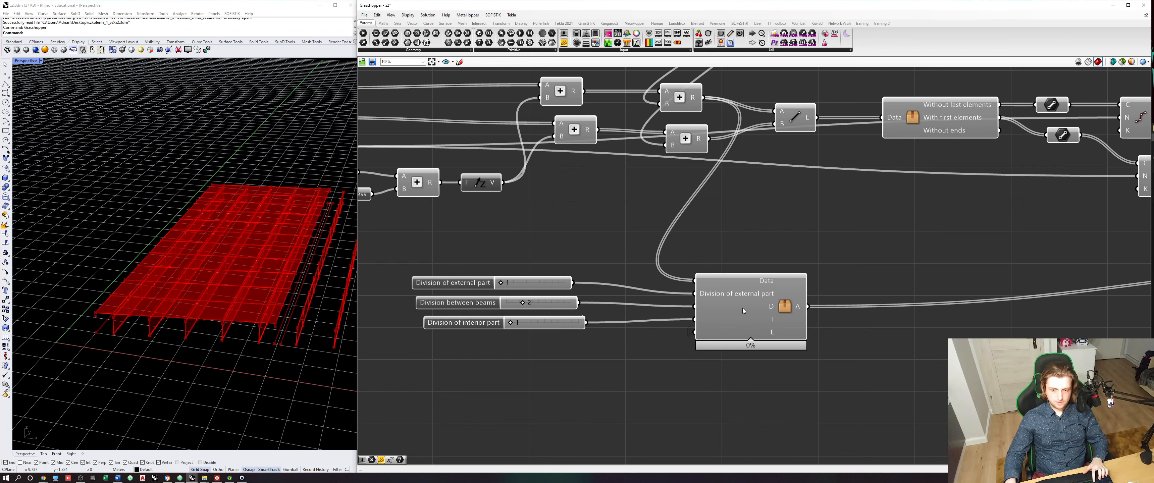
right_click(760, 306)
key("ctrl+v")
left_click(744, 315)
left_click_drag(733, 321, 776, 321)
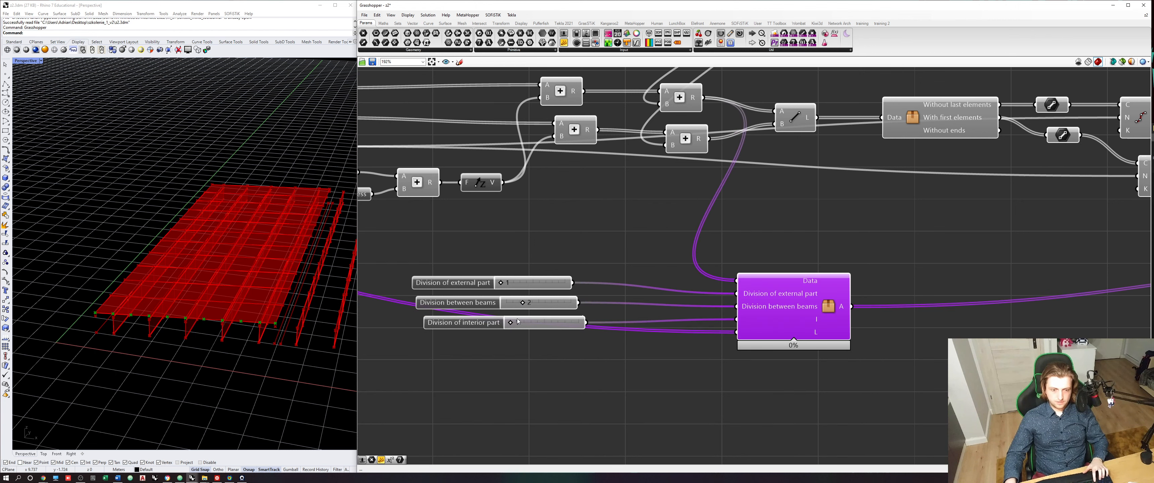
- Align the interior division slider with the others, rename the cluster's fourth input "Division of interior part", and save the definition
left_click_drag(493, 323, 485, 324)
right_click(485, 324)
left_click(512, 330)
key("ctrl+c")
left_click(721, 331)
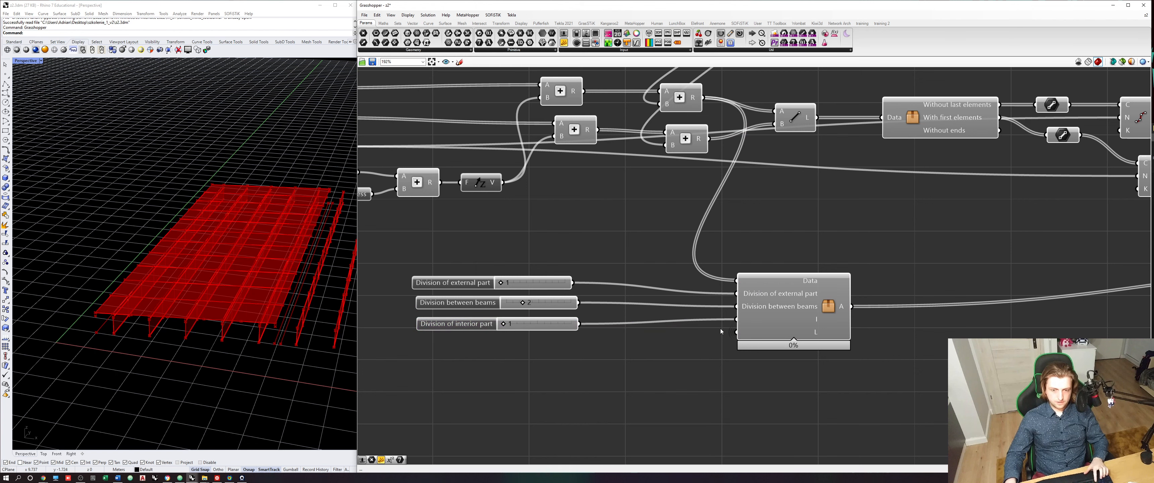
right_click(778, 320)
key("ctrl+v")
left_click(727, 355)
key("ctrl+s")
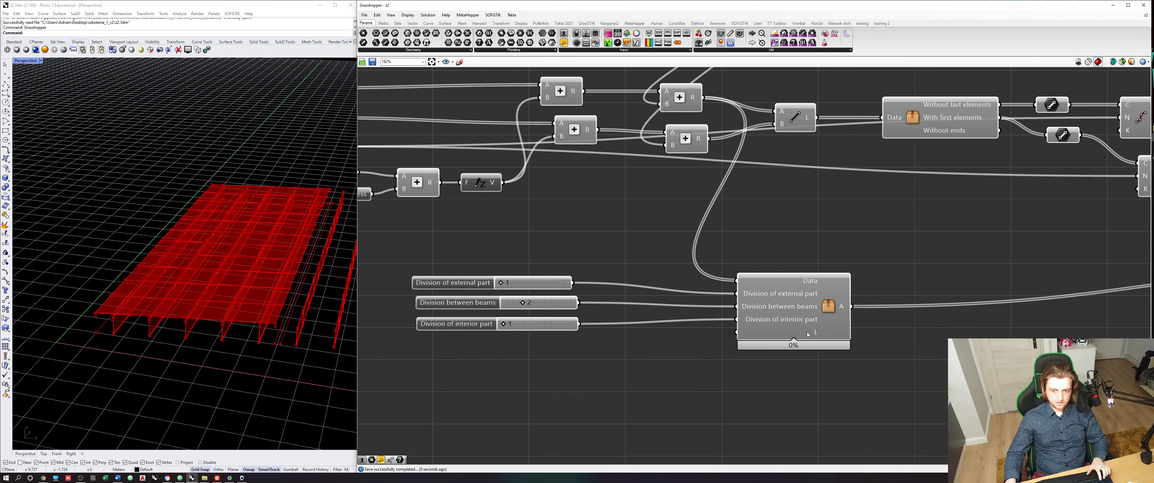
- Rename the cluster's last input "List of points from the begining"
right_click(809, 333)
type("is")
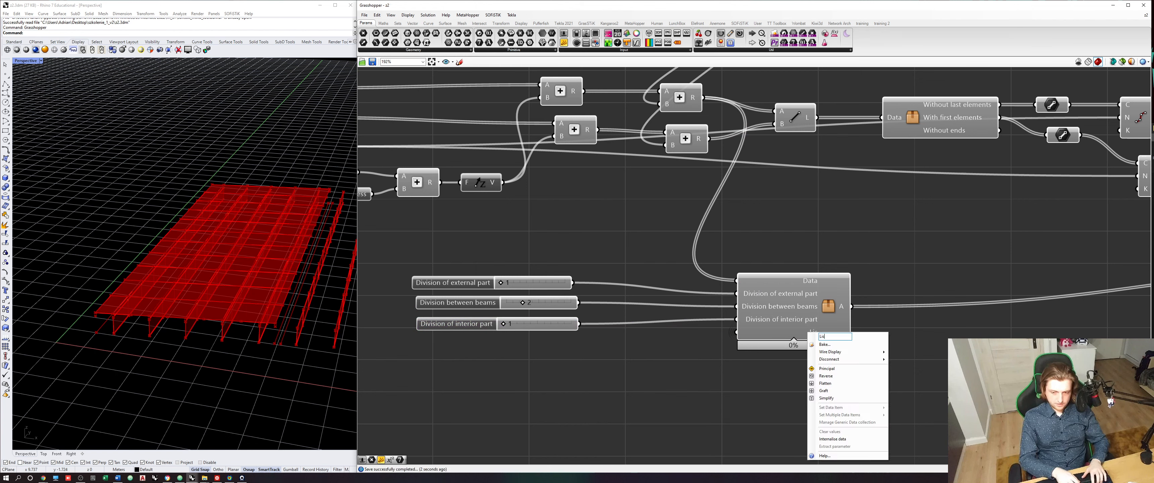
type("t of points from the begin")
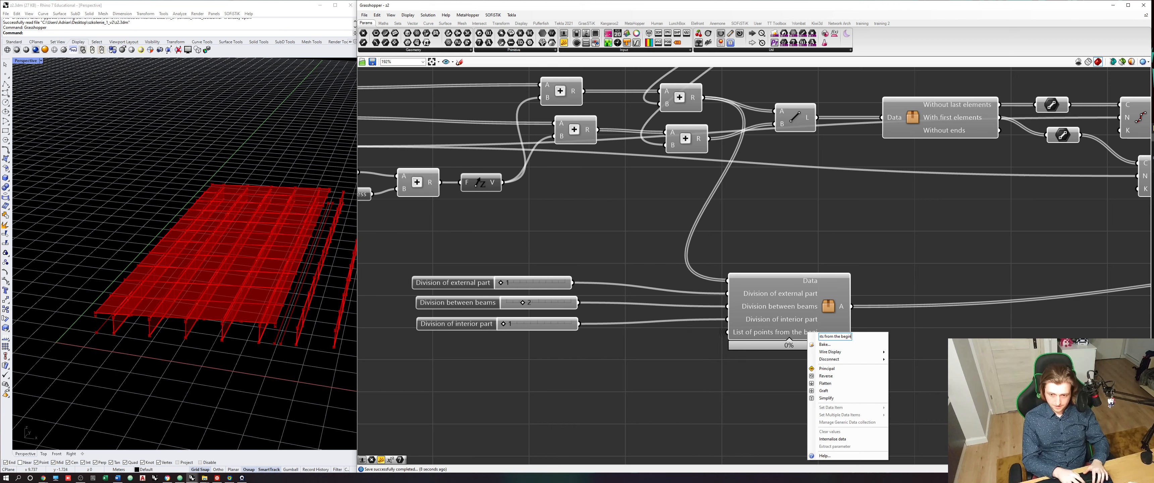
type("ing")
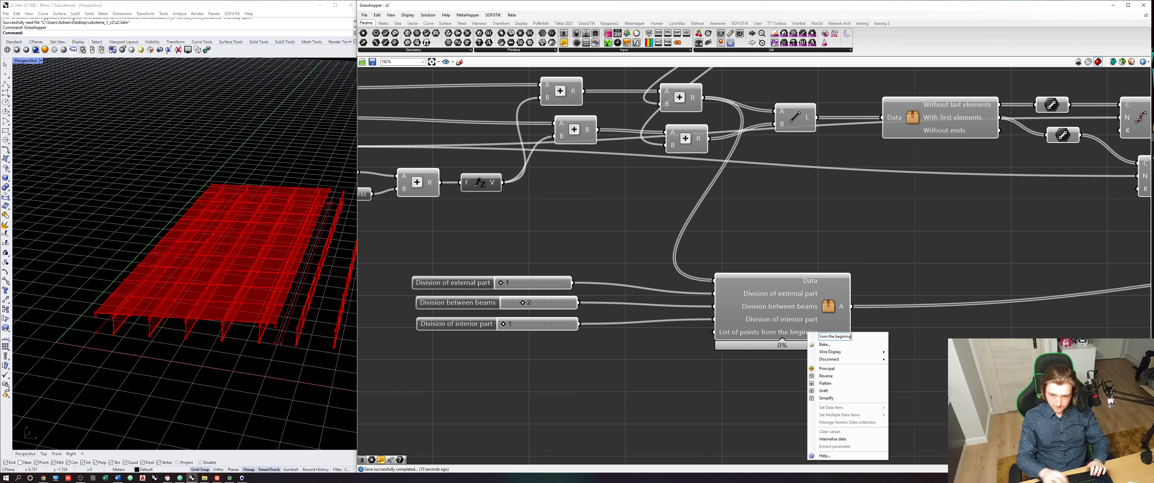
left_click(820, 213)
- Move the final Point parameter right next to the cluster's output A
scroll(924, 304, "down", 2)
right_click_drag(924, 304, 757, 299)
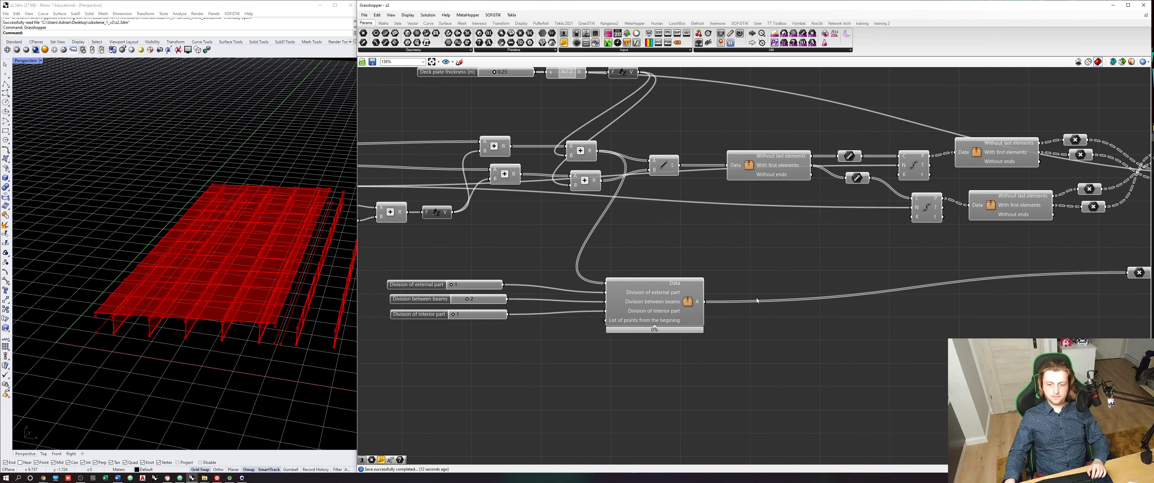
scroll(1036, 283, "up", 2)
right_click_drag(1035, 283, 935, 293)
left_click(1077, 277)
left_click_drag(1076, 277, 525, 318)
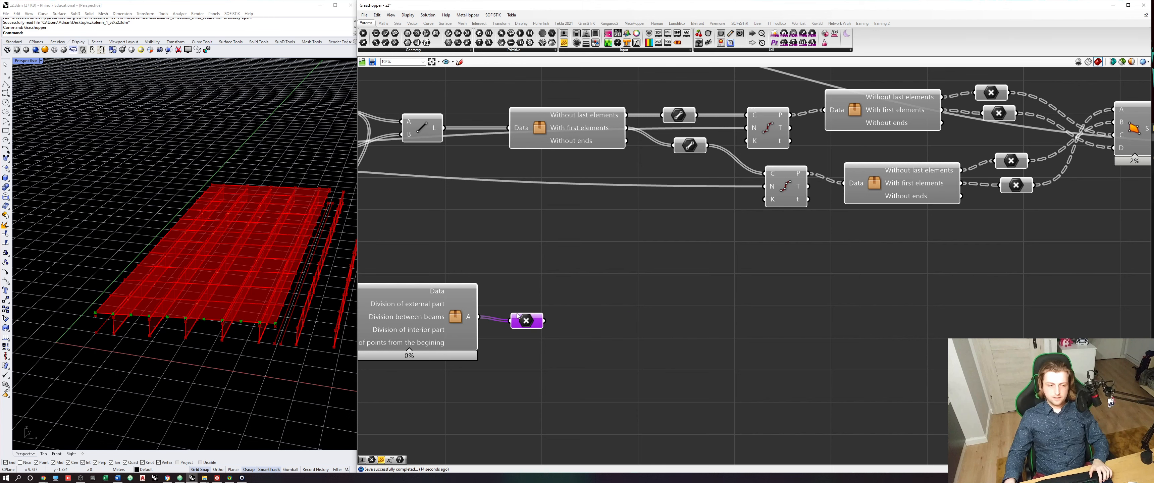
right_click_drag(525, 317, 707, 372)
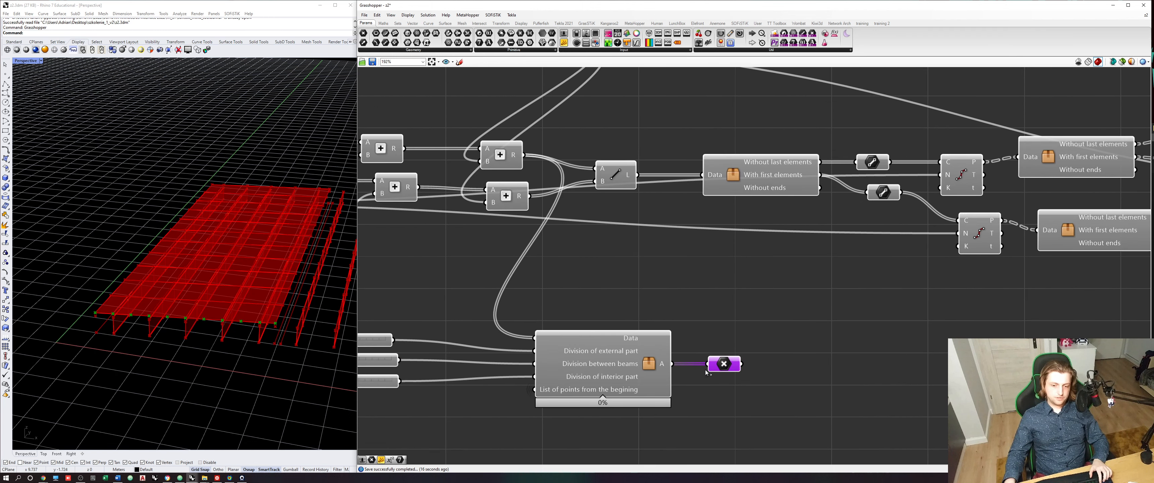
- Duplicate the division cluster with its slider connections and place the copy below the original
left_click(512, 153)
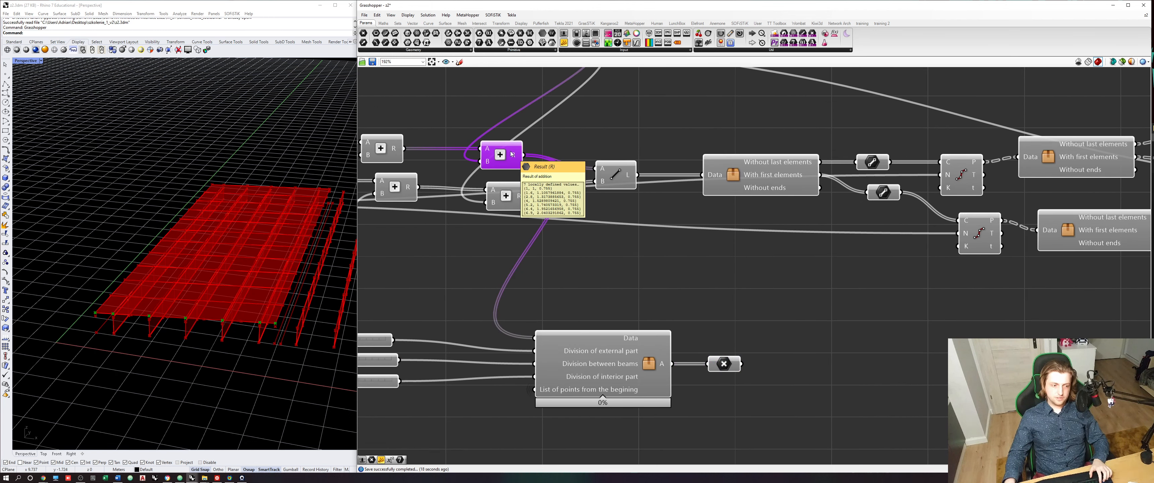
right_click(681, 296)
left_click(782, 337)
right_click_drag(785, 336, 805, 315)
left_click_drag(795, 312, 619, 415)
left_click_drag(634, 377, 609, 317)
left_click(711, 354)
left_click_drag(750, 346, 624, 372)
key("ctrl+c")
key("ctrl+v")
left_click(611, 340)
- Feed the lower Addition's result R into the Data input of the copied cluster, replacing its existing source
left_click(537, 179)
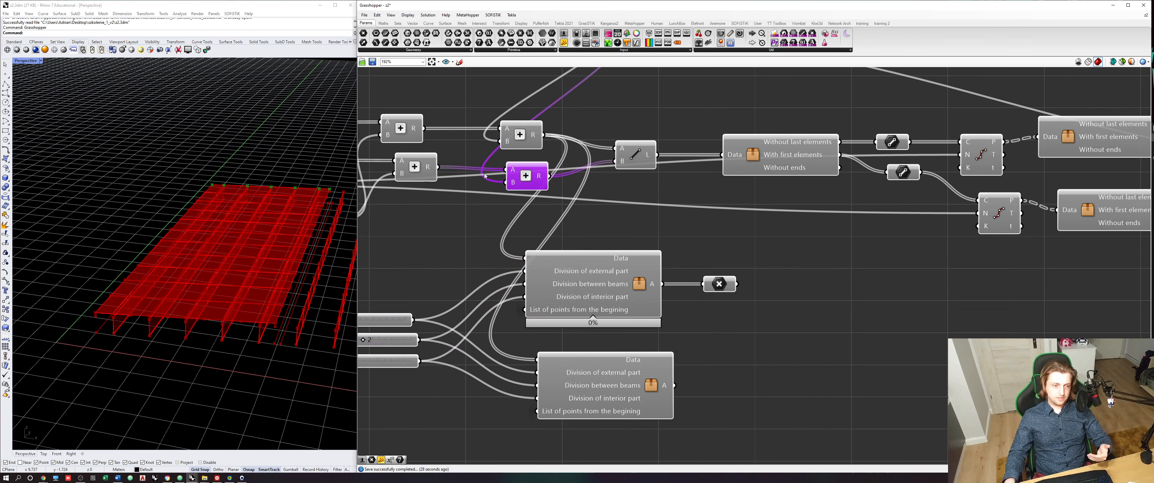
left_click_drag(550, 176, 537, 360)
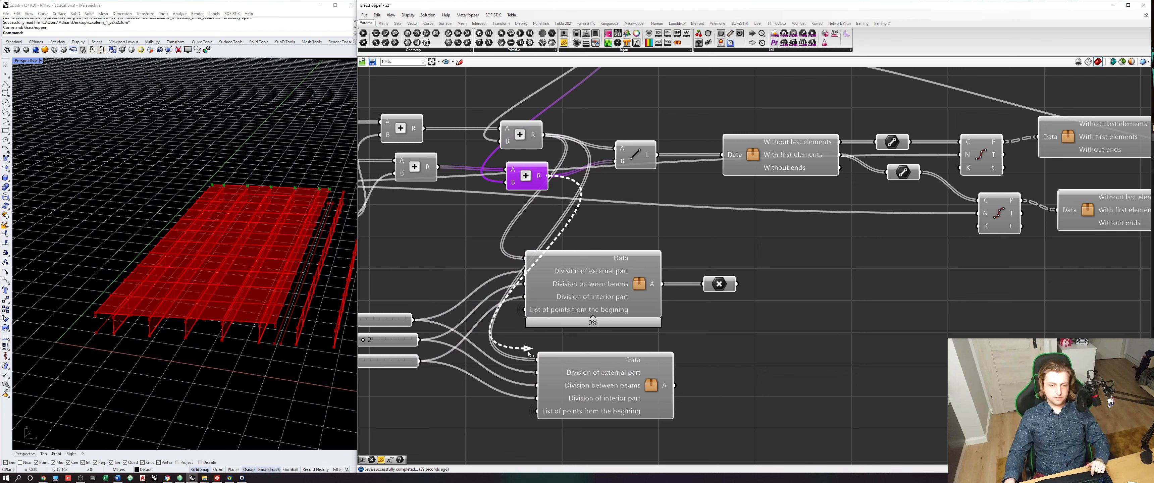
left_click(614, 384)
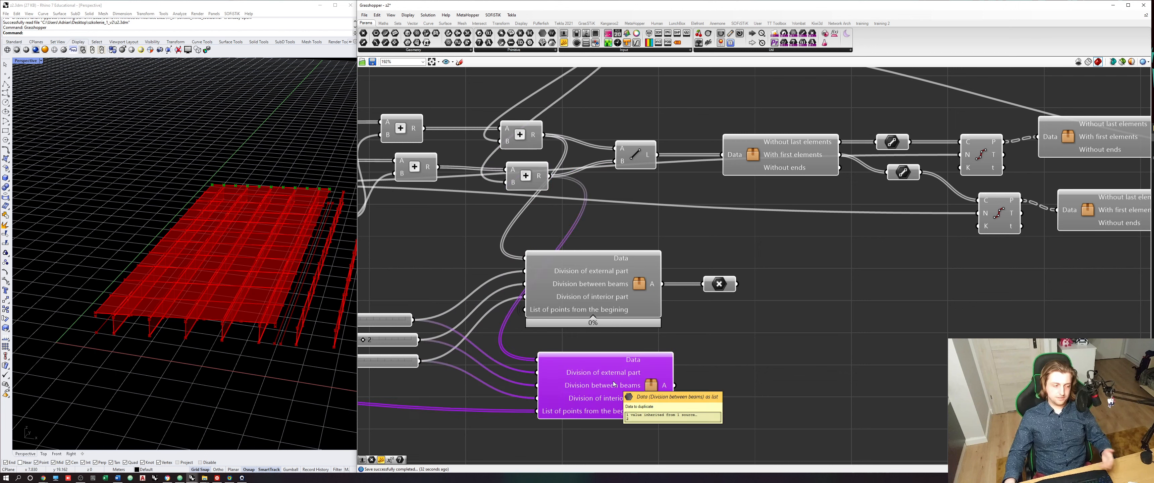
- Connect the original cluster's output to Line input A and the copy's output to input B, and select the Point parameter
left_click_drag(662, 284, 629, 157)
left_click_drag(678, 389, 620, 164)
right_click_drag(716, 256, 626, 277)
left_click(659, 327)
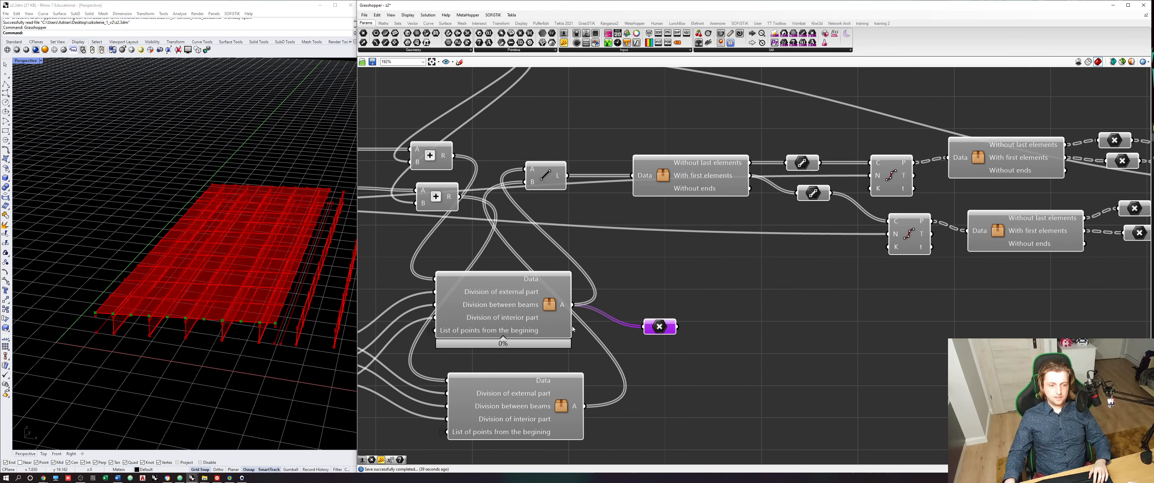
- Check the deck-end division points and the SOFiSTiK deck area preview in the Rhino viewport, and save the definition
scroll(247, 326, "up", 3)
right_click_drag(247, 326, 238, 294)
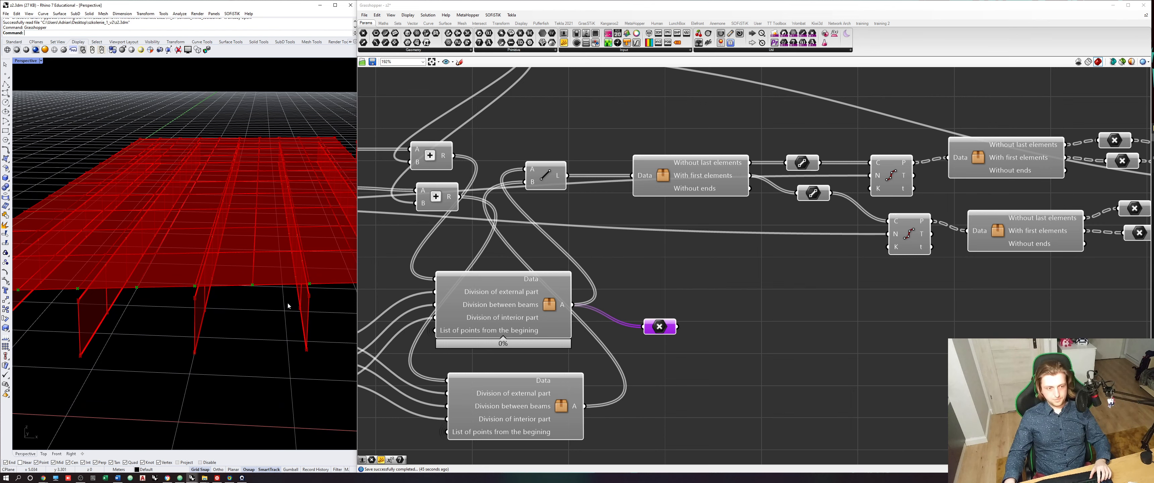
right_click_drag(287, 302, 278, 307)
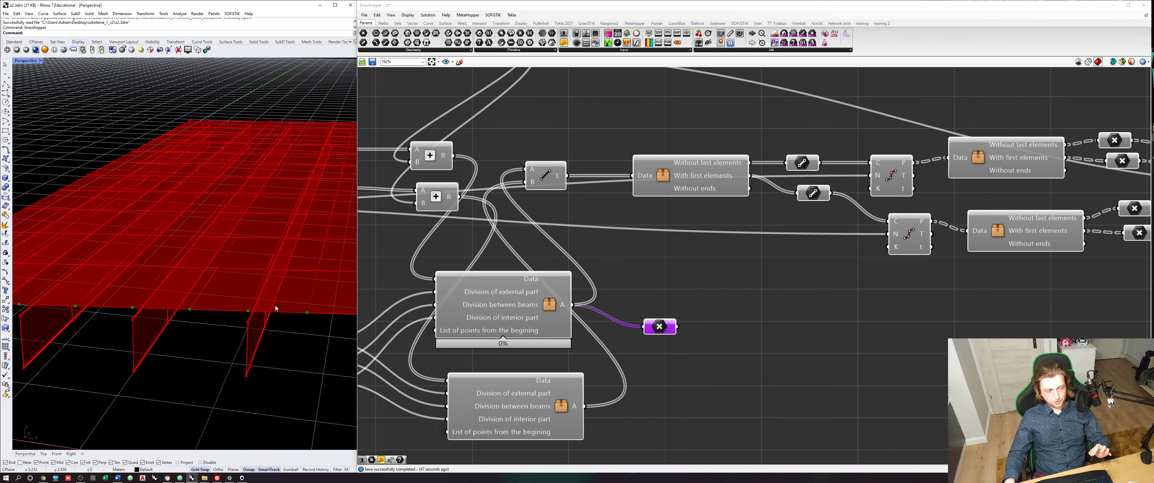
scroll(641, 295, "down", 5)
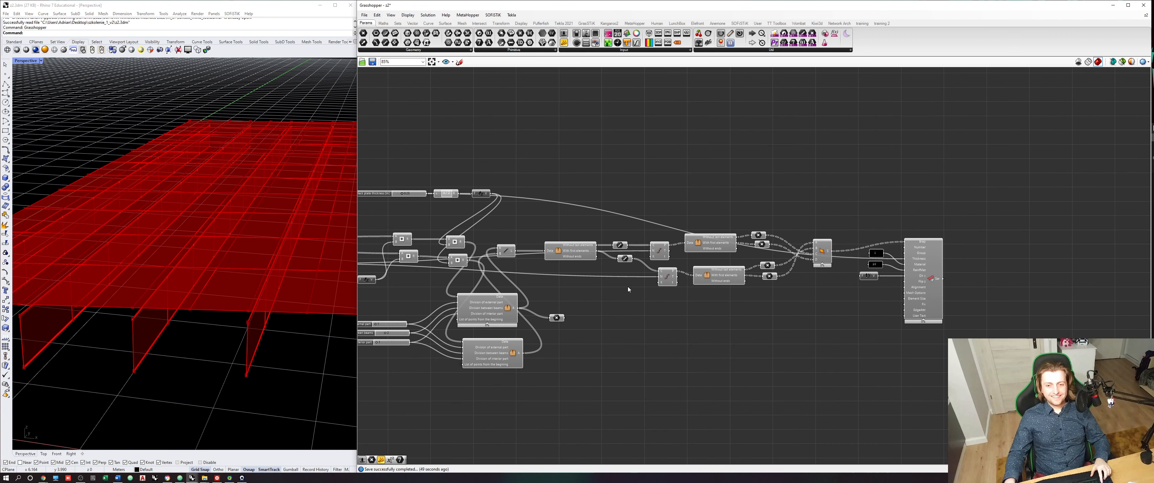
key("ctrl+s")
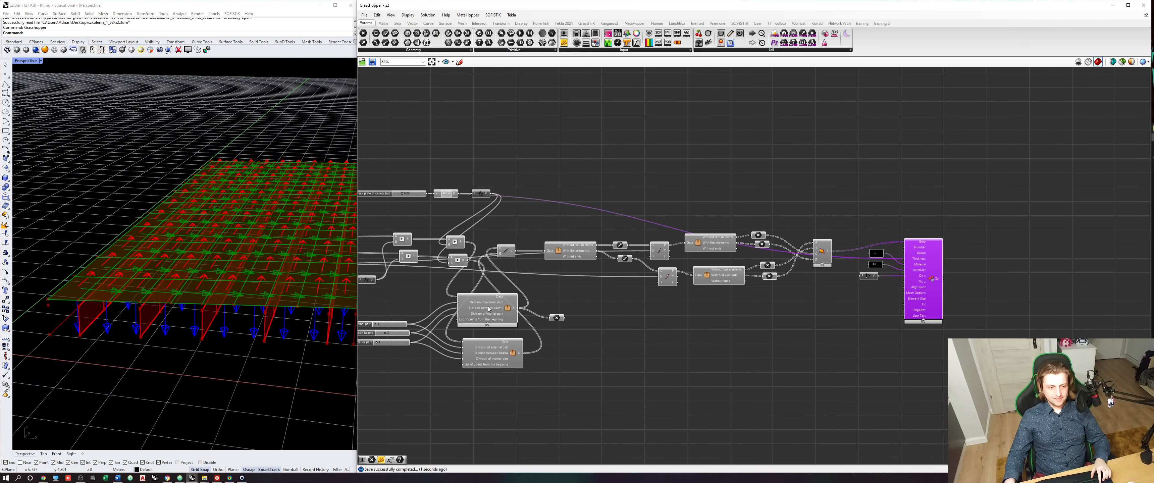
right_click_drag(979, 357, 893, 364)
left_click(893, 364)
- Connect the SOFiSTiK deck area component's output to the Se input of the component with the Intersection tolerance slider, and save the definition
scroll(859, 286, "down", 4)
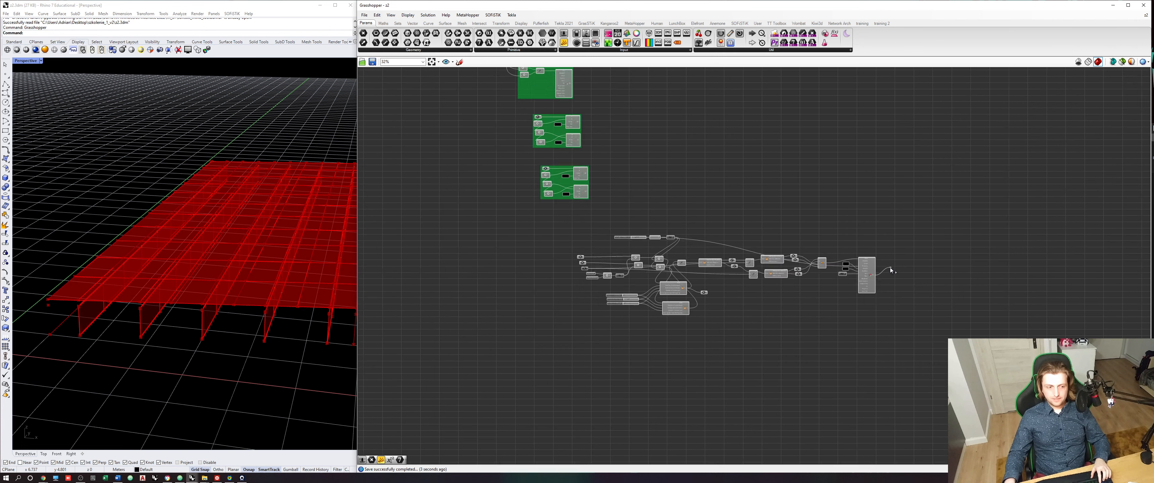
scroll(878, 198, "up", 8)
left_click_drag(877, 198, 793, 222)
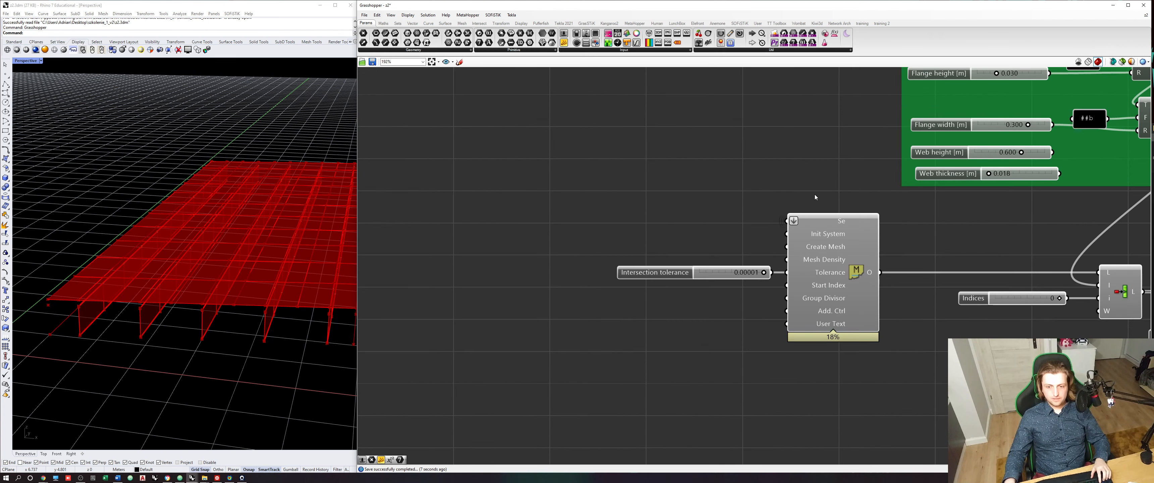
left_click(856, 267)
left_click(963, 228)
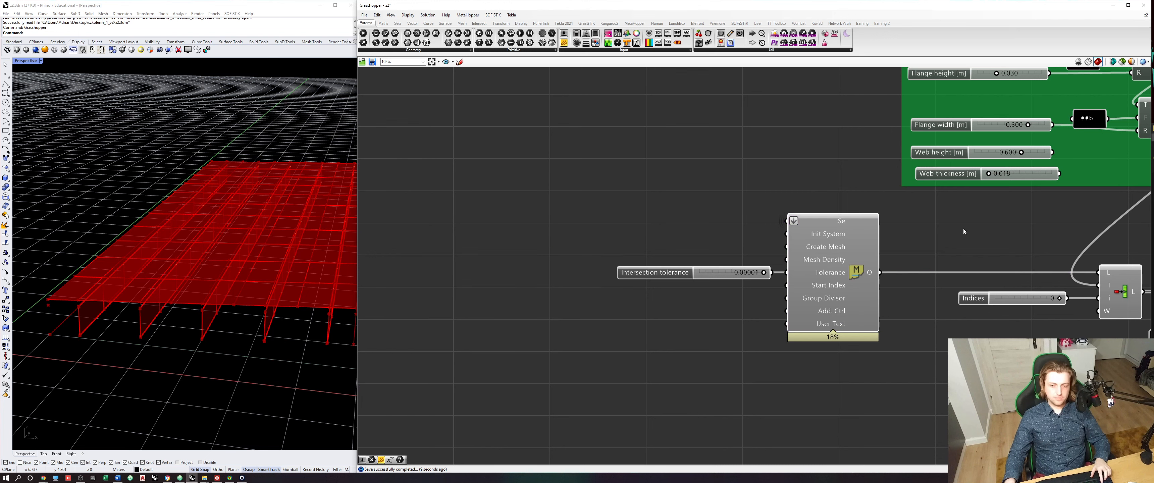
key("ctrl+s")
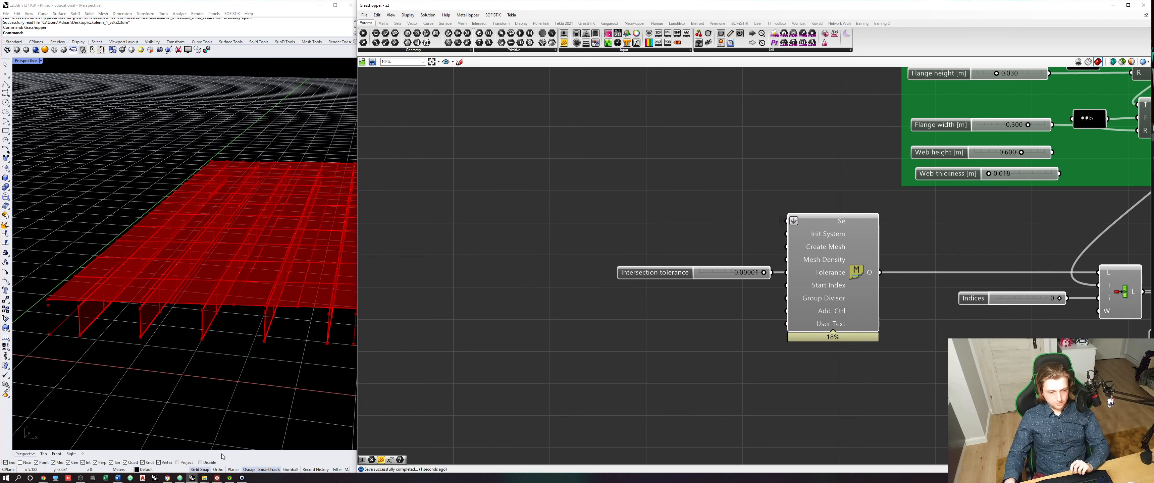
mouse_move(204, 478)
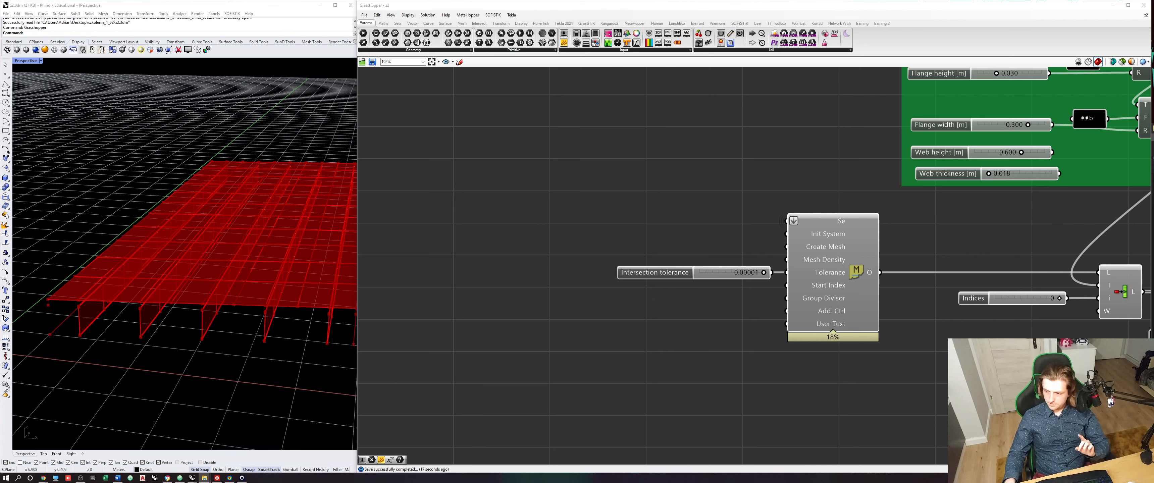
- Switch to the SOFiSTiK Text Editor and calculate the aqua and sofimshc modules of the exported bridge model
mouse_move(1153, 152)
left_mouse_down()
mouse_move(997, 162)
mouse_move(1153, 163)
left_mouse_up()
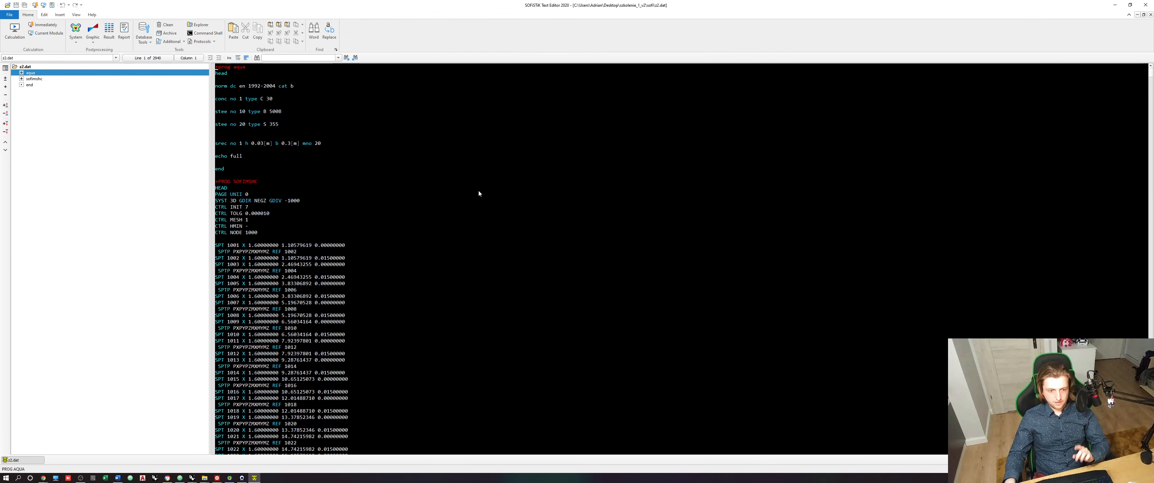
left_click(418, 296)
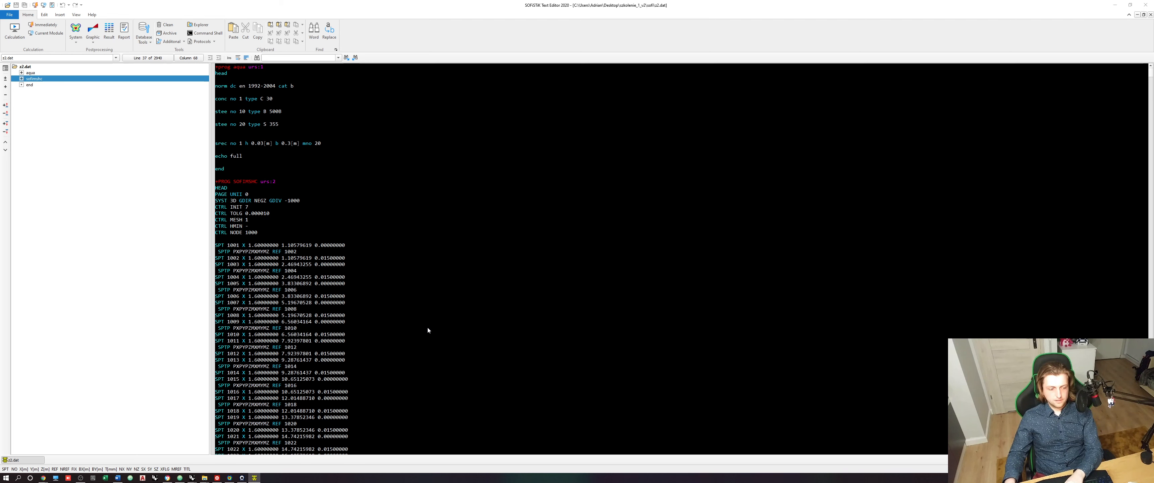
left_click_drag(452, 159, 478, 103)
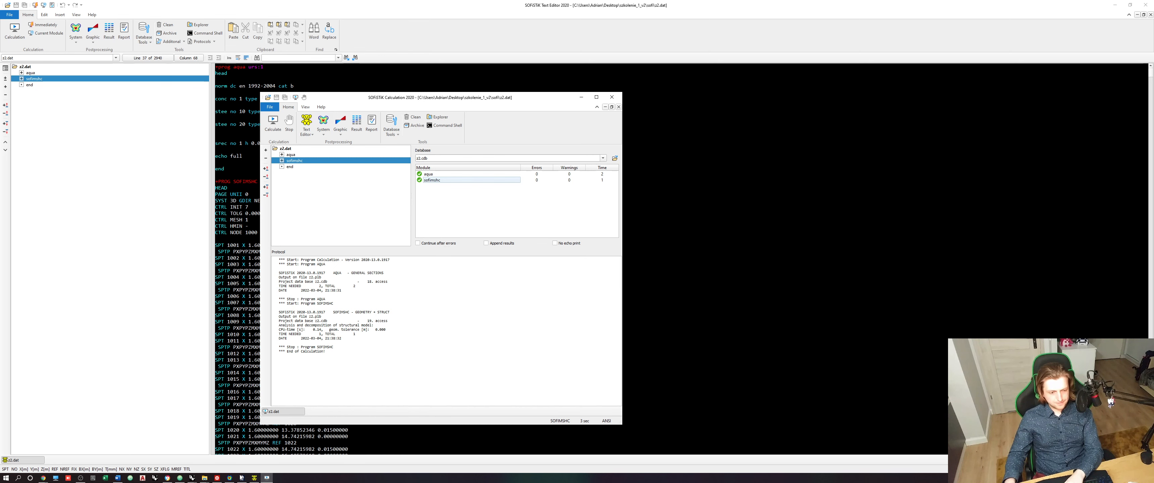
- Open the calculated bridge model in SOFiSTiK System Visualisation
left_click(241, 456)
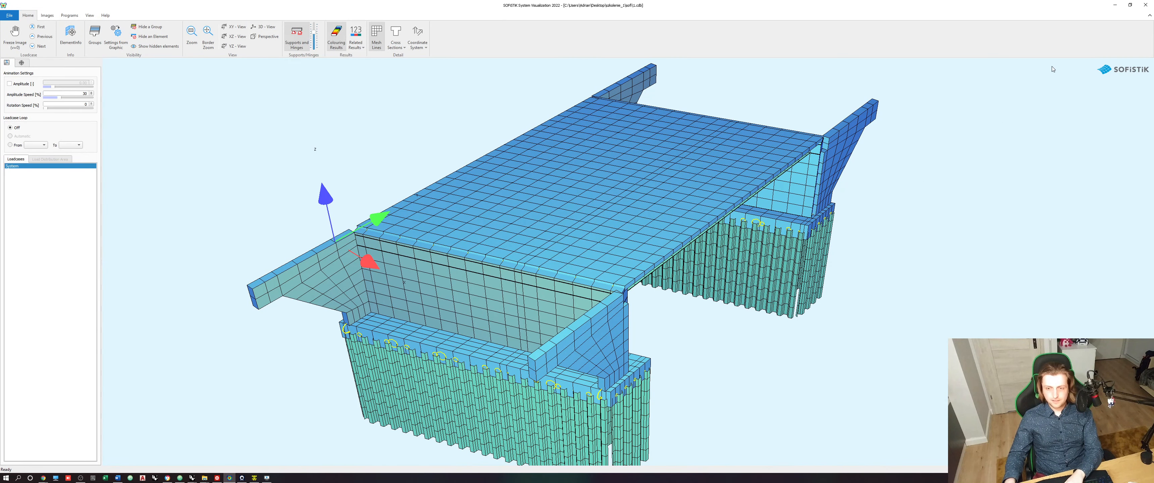
left_click(1115, 5)
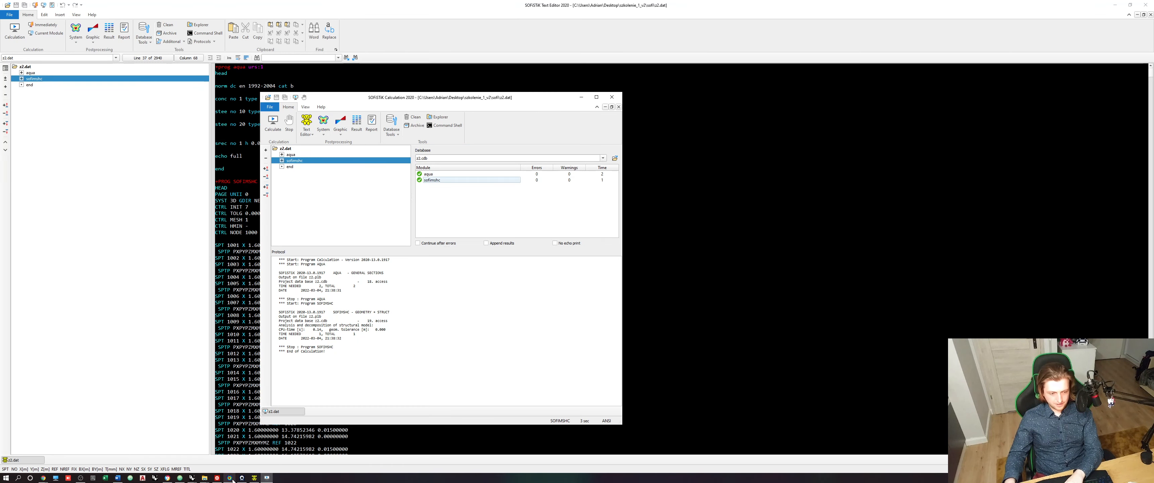
mouse_move(233, 479)
left_click(323, 121)
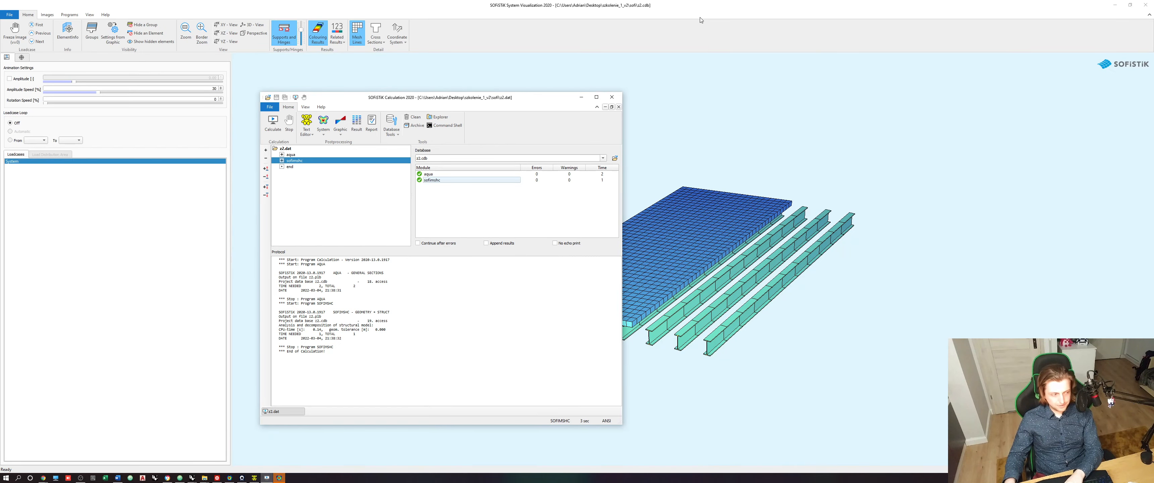
left_click(735, 29)
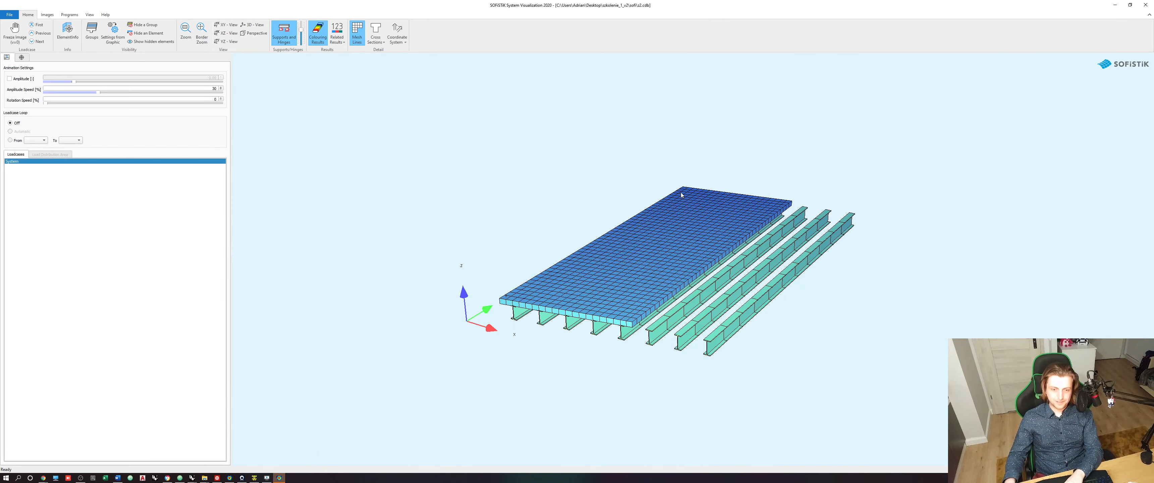
- Examine the deck plate mesh and its alignment with the steel beams in the visualisation, and return to Grasshopper
middle_click_drag(539, 292, 637, 247)
scroll(637, 247, "up", 1)
scroll(637, 250, "up", 1)
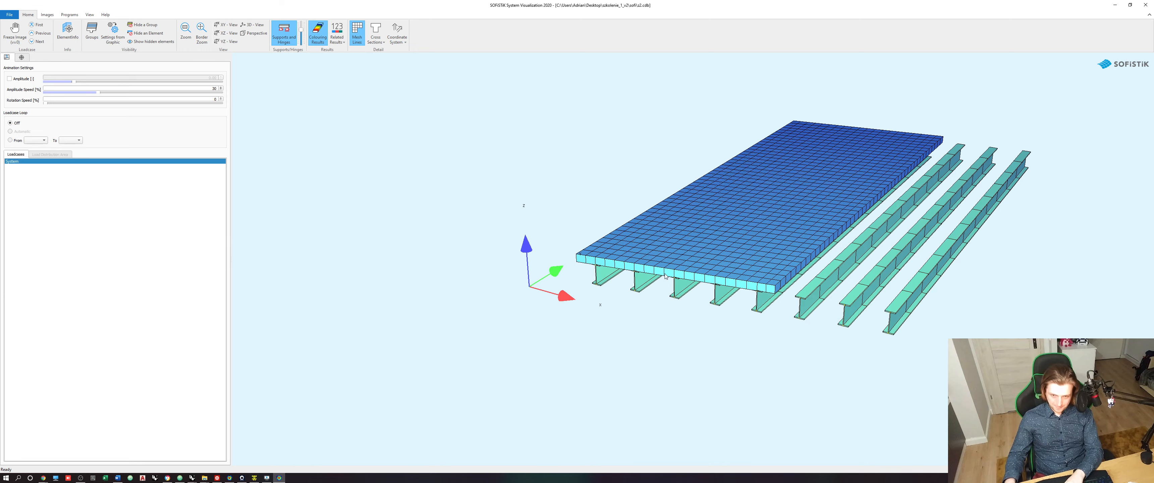
mouse_move(732, 228)
middle_mouse_down()
mouse_move(671, 317)
mouse_move(729, 222)
middle_mouse_up()
scroll(668, 312, "up", 1)
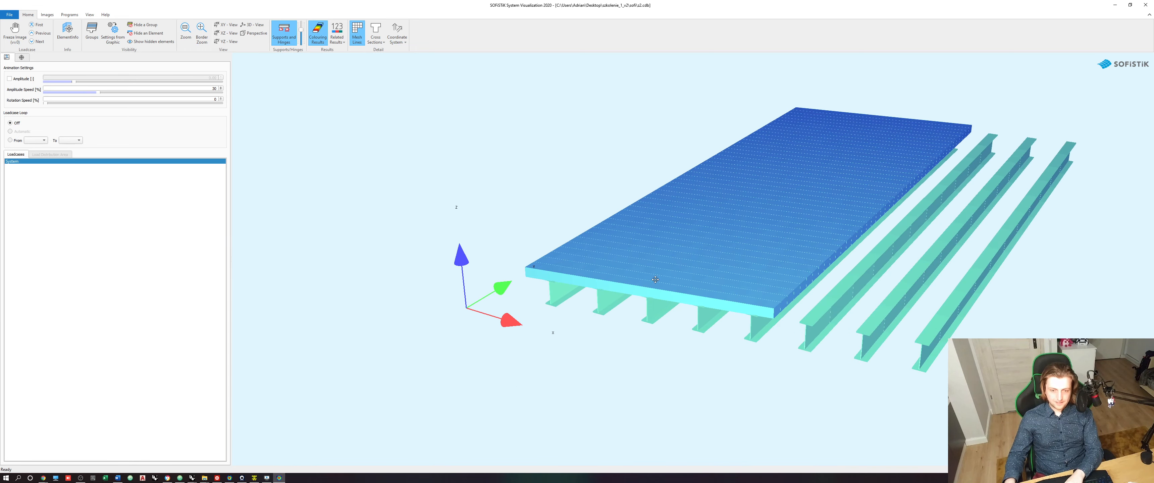
scroll(707, 260, "up", 3)
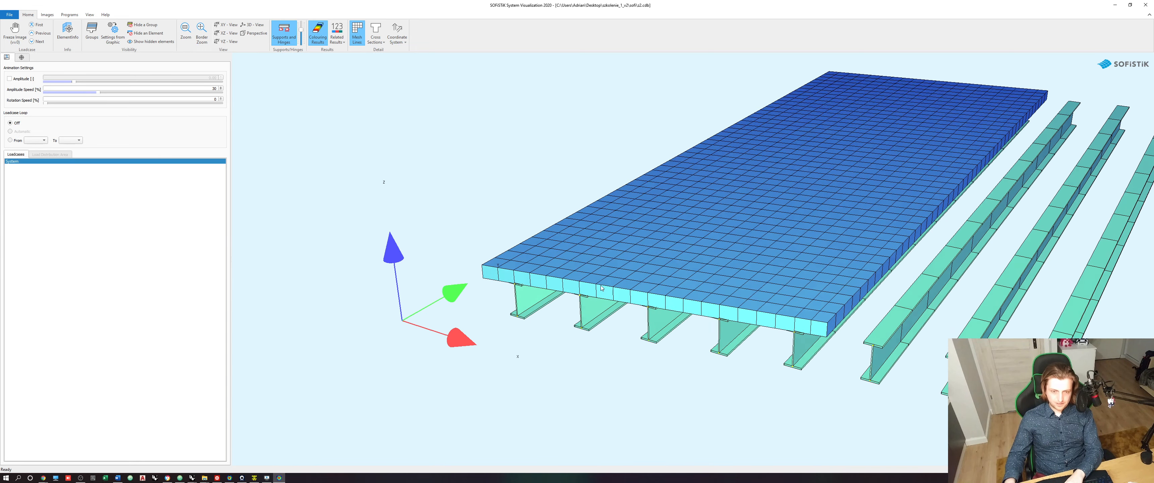
left_click(1115, 5)
left_click(1115, 5)
- Add a panel reading "Single quad" and connect it to the Mesh Options input of the deck structural area component
left_click(948, 312)
scroll(948, 312, "down", 10)
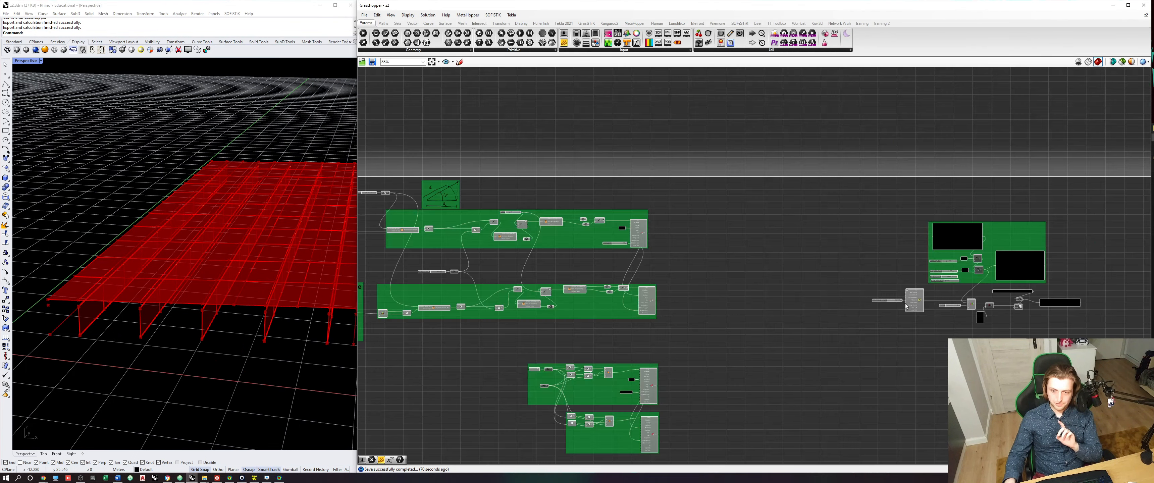
scroll(905, 182, "up", 10)
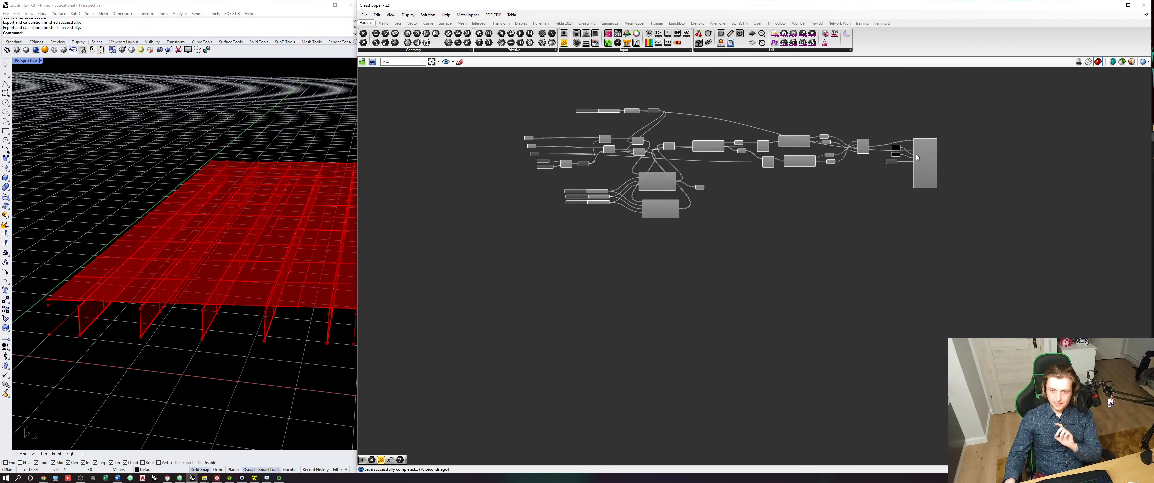
left_click(929, 220)
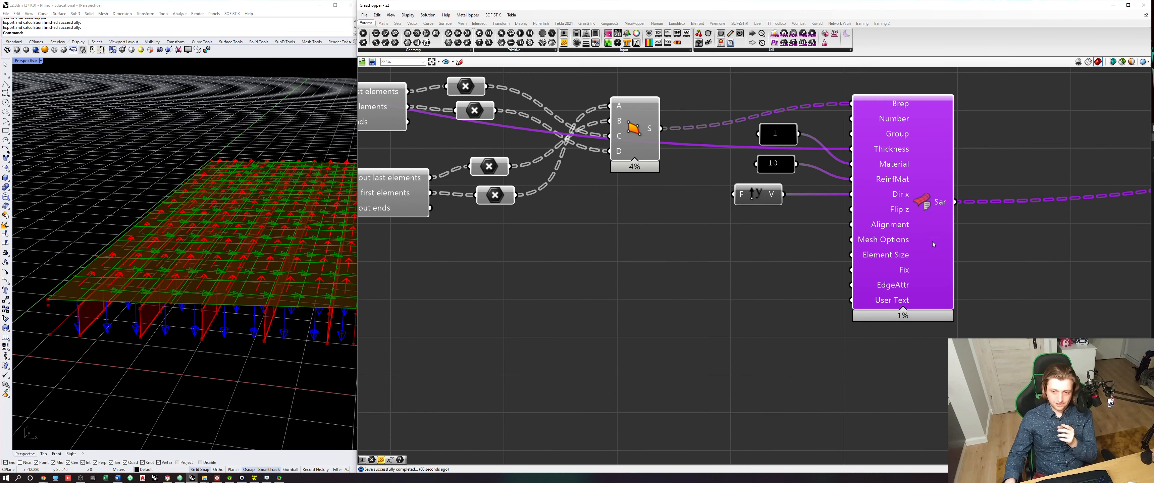
right_click_drag(932, 242, 916, 242)
left_click(898, 247)
mouse_move(875, 241)
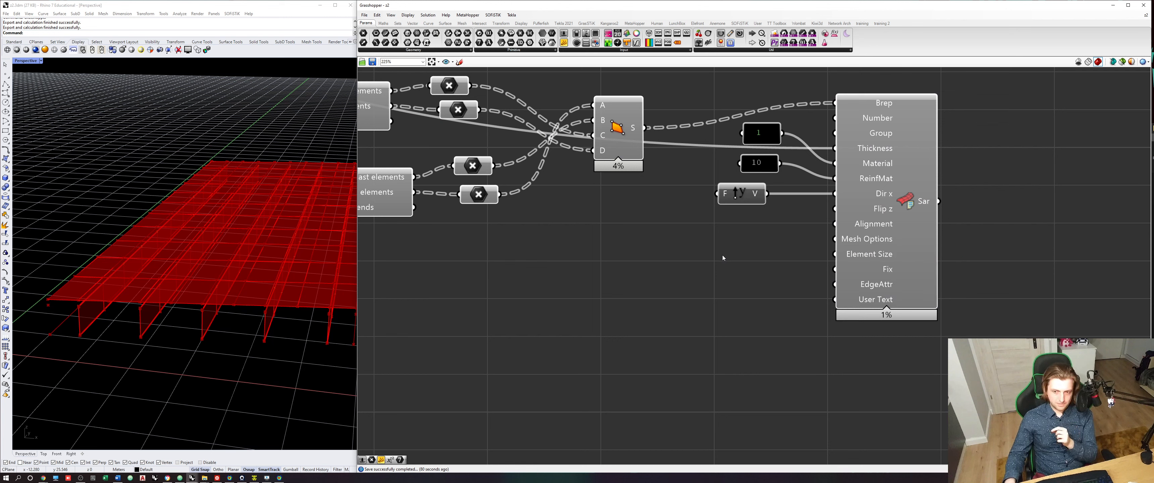
double_click(646, 261)
type("//Single quad")
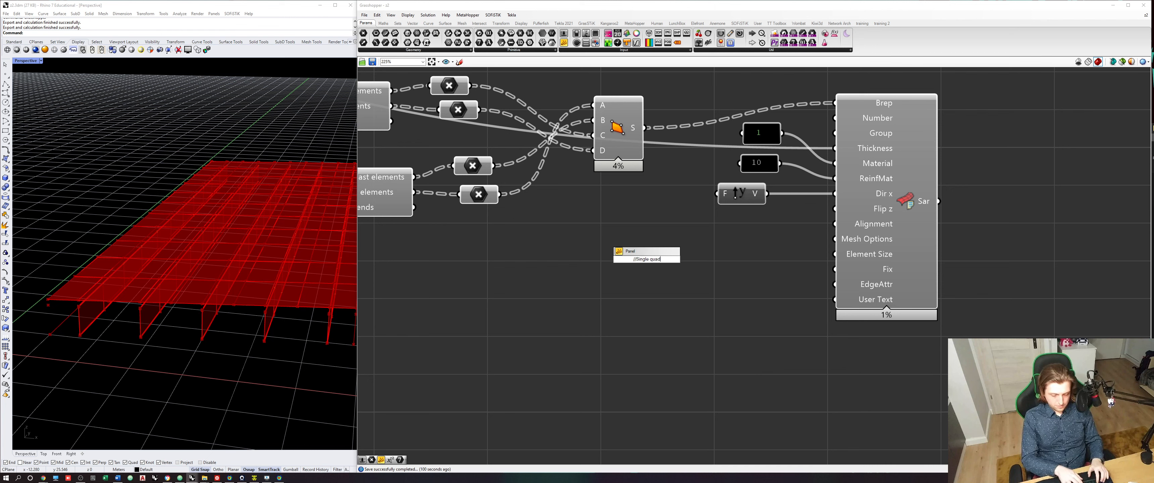
key("Return")
left_click_drag(743, 256, 833, 239)
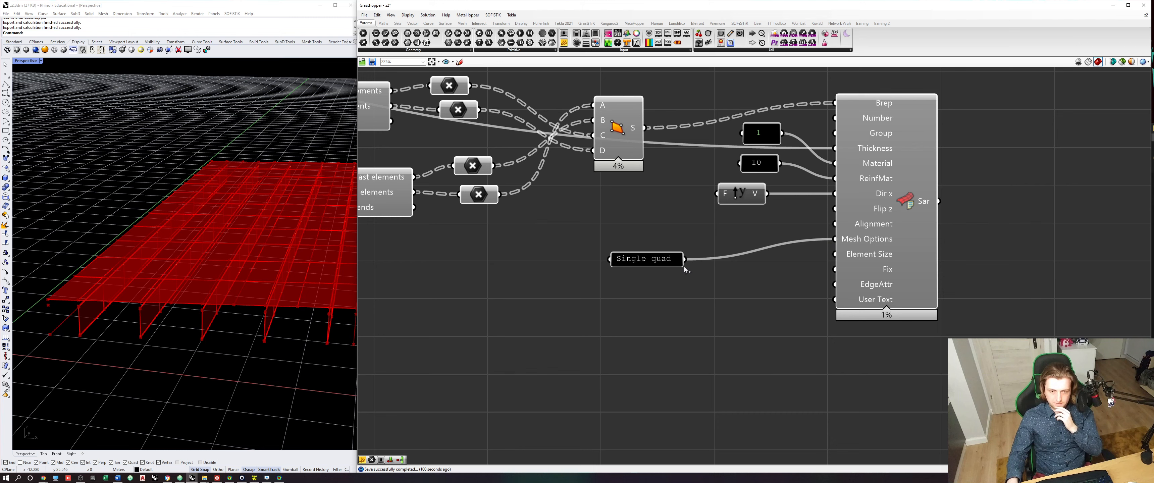
left_click_drag(682, 264, 784, 241)
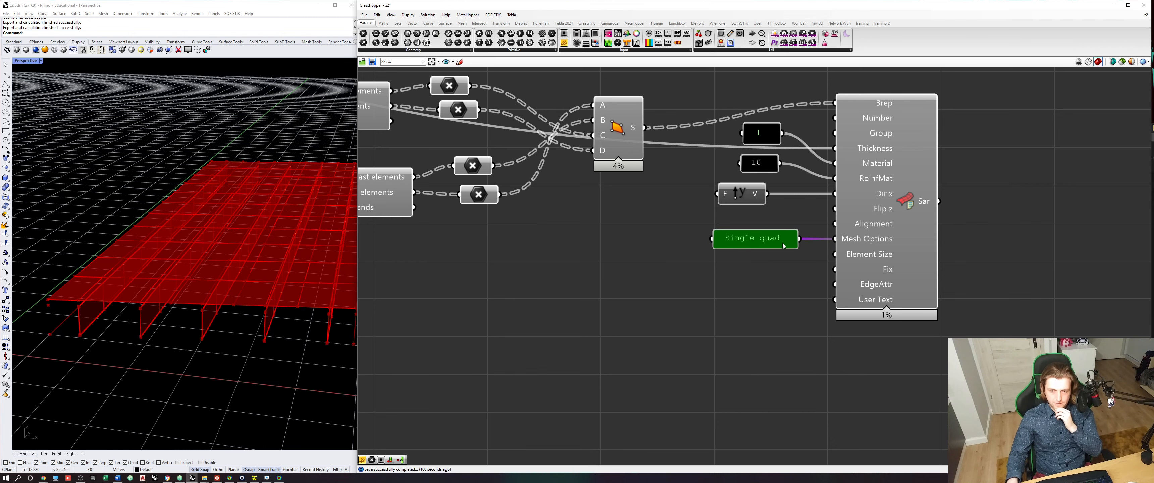
left_click(613, 307)
- Switch to the SOFiSTiK Text Editor, reload the changed input file and rerun the aqua and sofimshc calculation
left_click(255, 478)
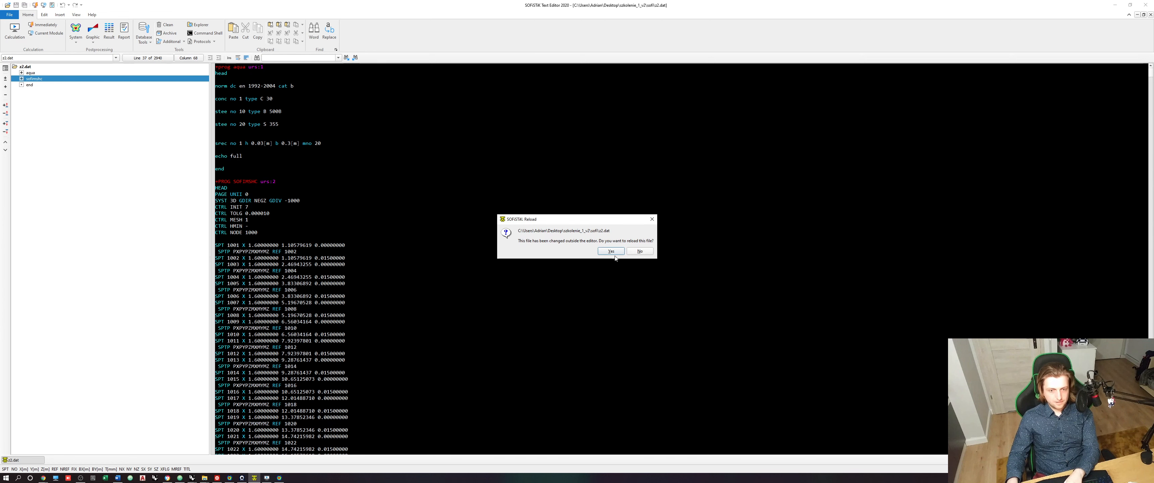
left_click(618, 253)
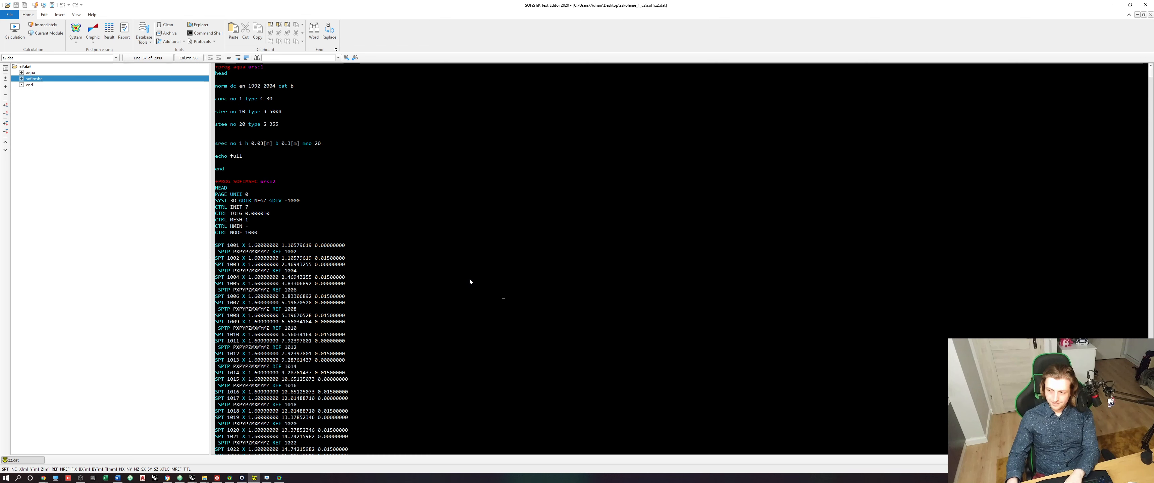
left_click(267, 478)
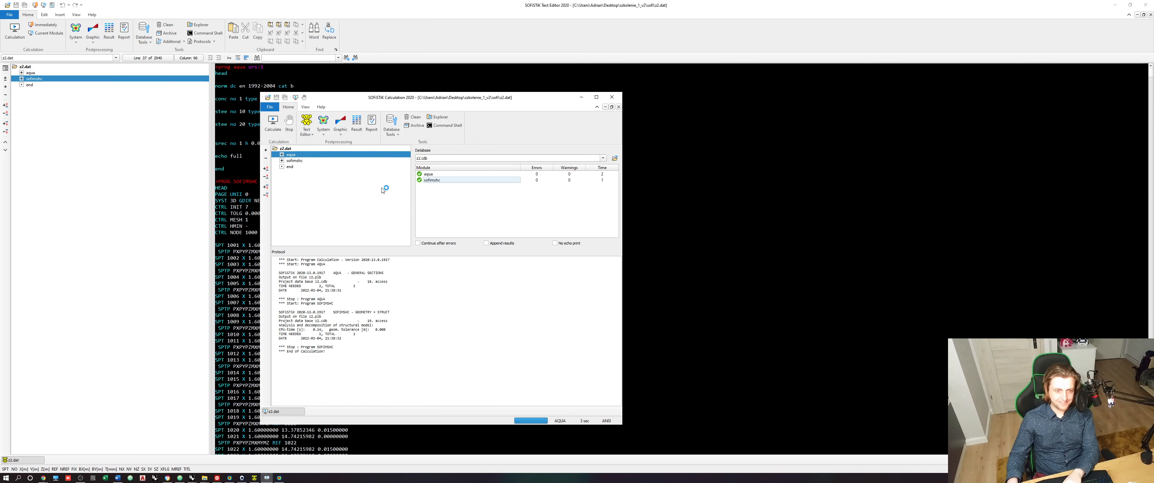
key("Return")
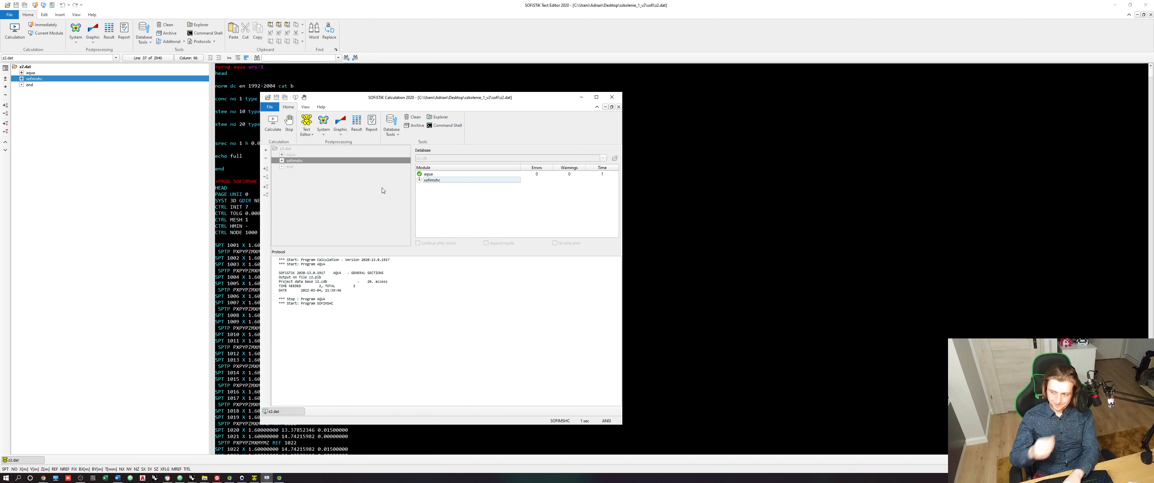
- Open the recalculated model in System Visualisation, examine the deck quads above the beams, and return to Grasshopper
left_click(324, 121)
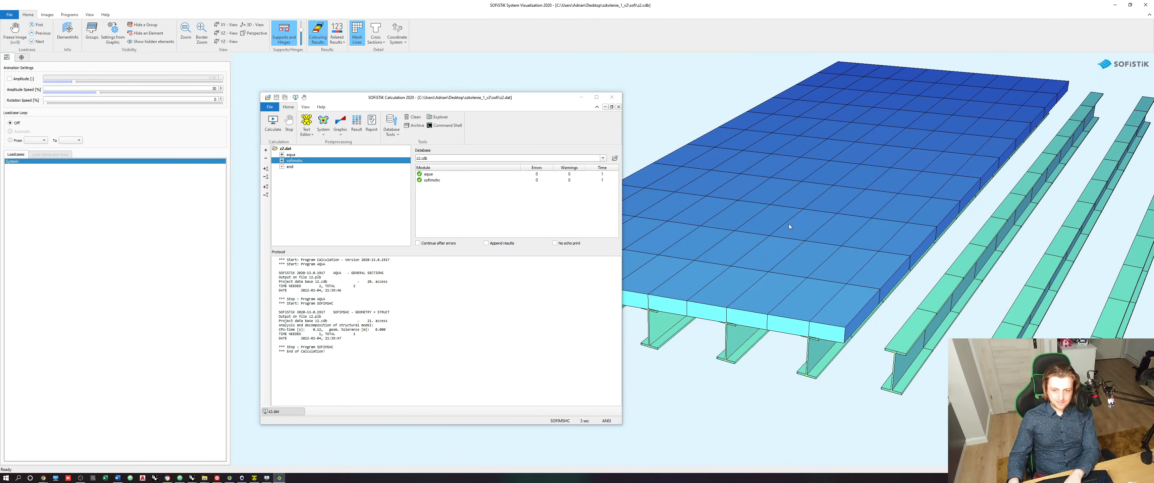
left_click(581, 97)
scroll(568, 279, "up", 3)
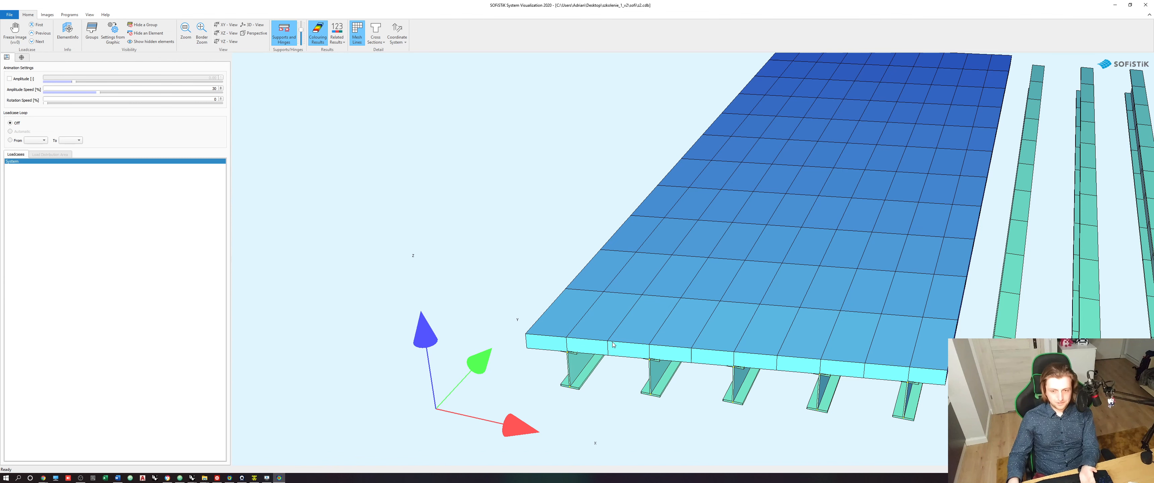
middle_click_drag(982, 320, 900, 348)
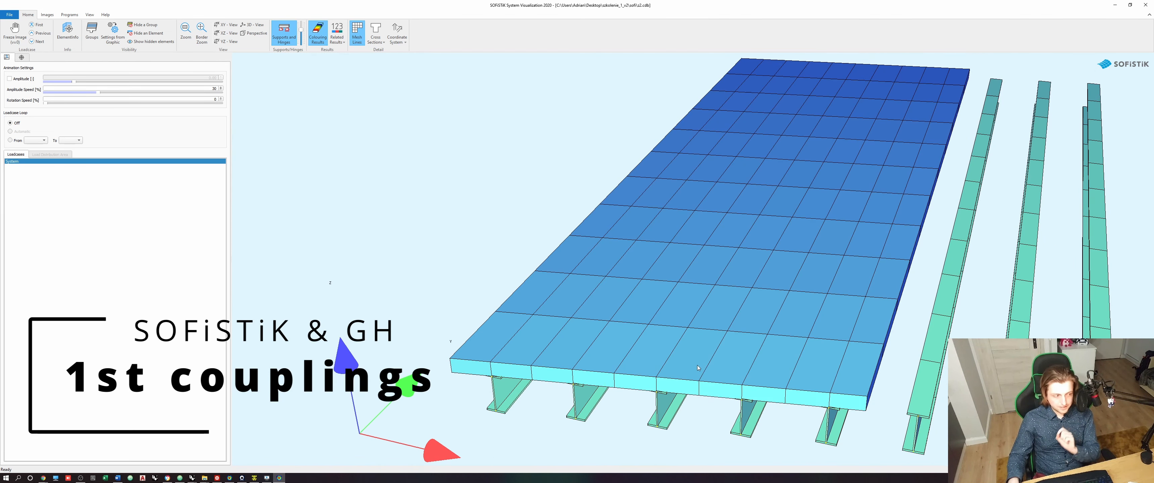
middle_click_drag(695, 366, 740, 315)
mouse_move(964, 258)
middle_mouse_down()
mouse_move(859, 286)
mouse_move(716, 224)
middle_mouse_up()
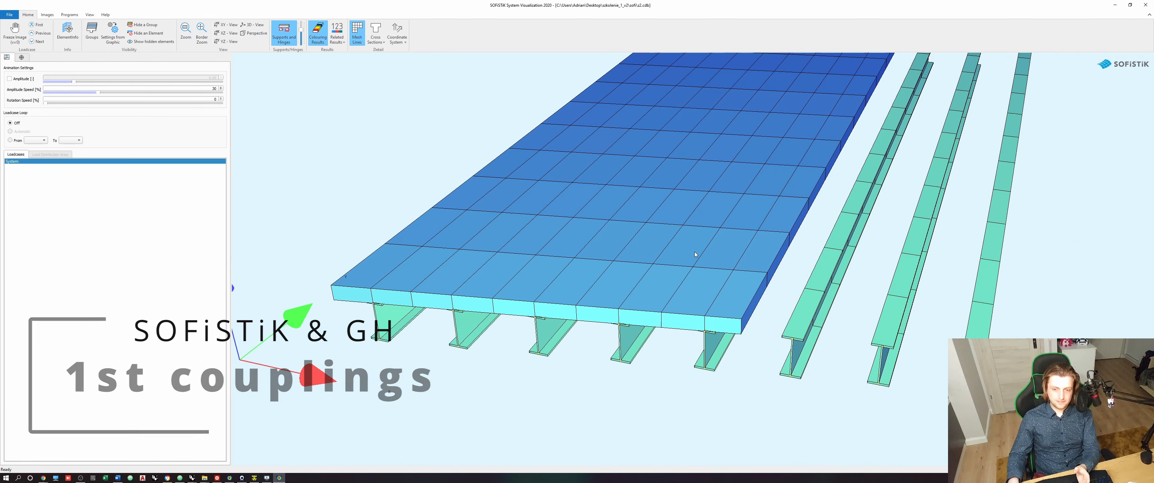
middle_click_drag(704, 327, 764, 310)
scroll(766, 310, "up", 2)
scroll(771, 312, "up", 1)
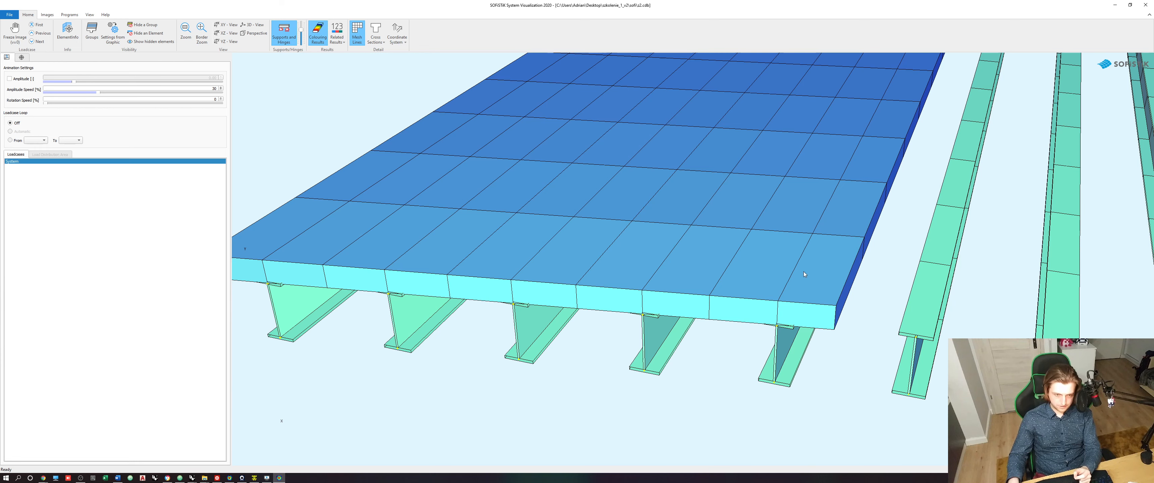
left_click(1115, 5)
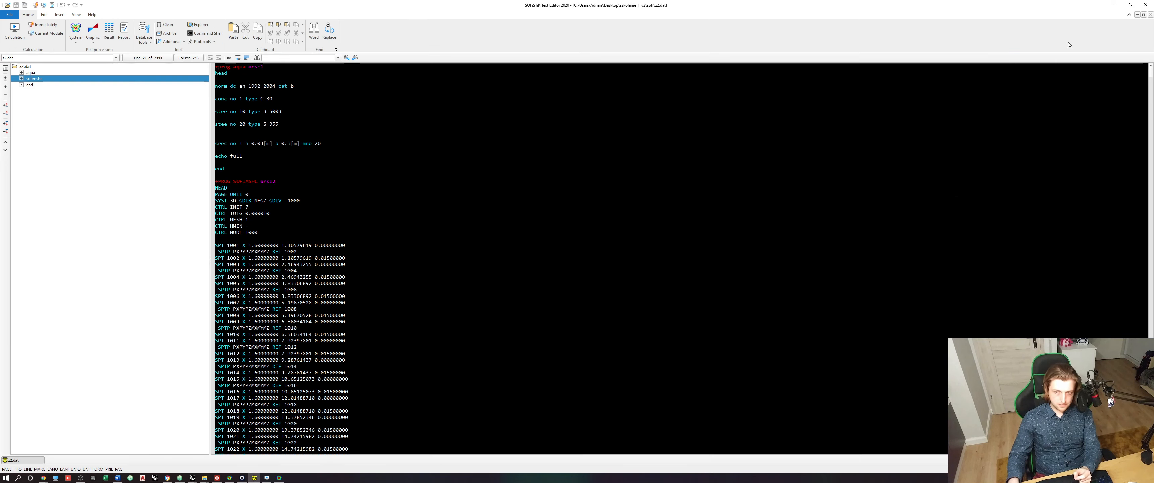
left_click(1115, 6)
- Compare the previews of the deck Line component and the Addition components feeding the division clusters in the Rhino viewport
scroll(661, 264, "down", 4)
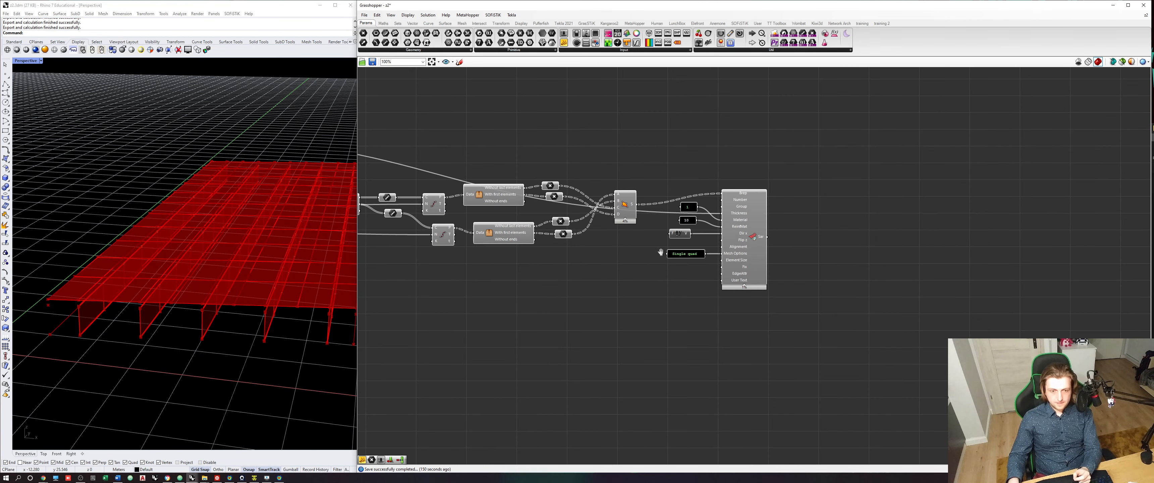
right_click_drag(495, 249, 764, 264)
scroll(361, 206, "up", 3)
left_click(644, 227)
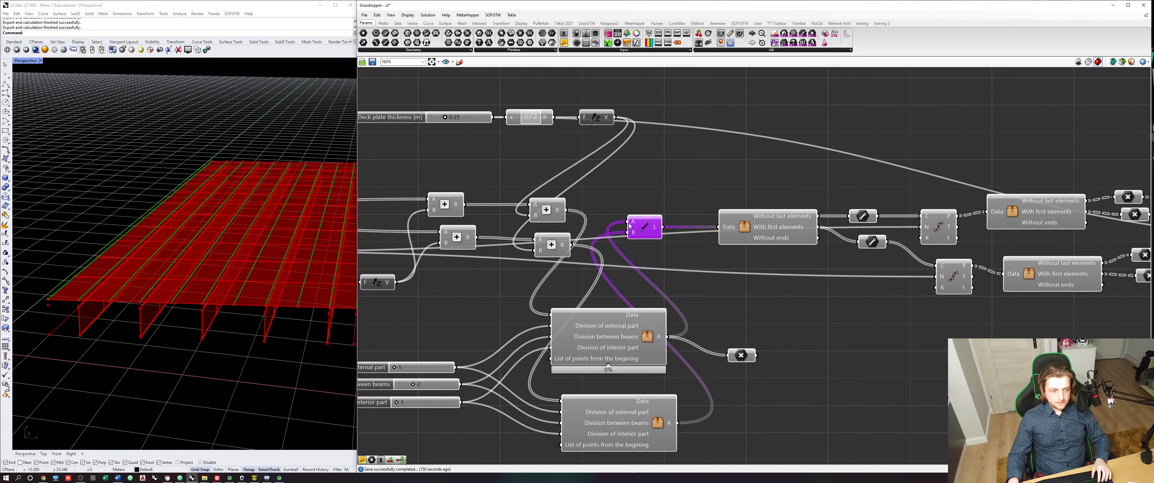
right_click_drag(222, 293, 227, 308, "shift")
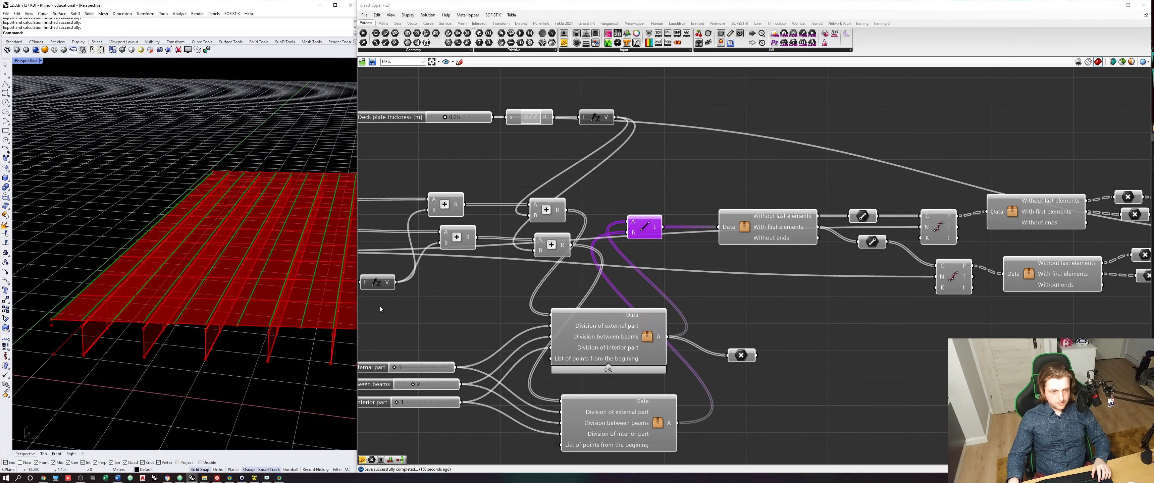
left_click(547, 211)
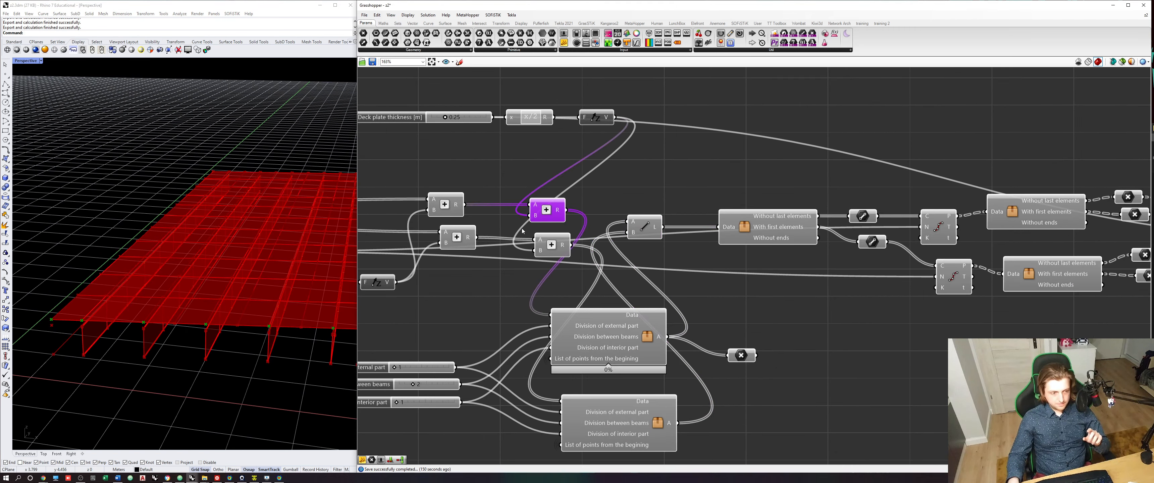
left_click(546, 247)
left_click(438, 214)
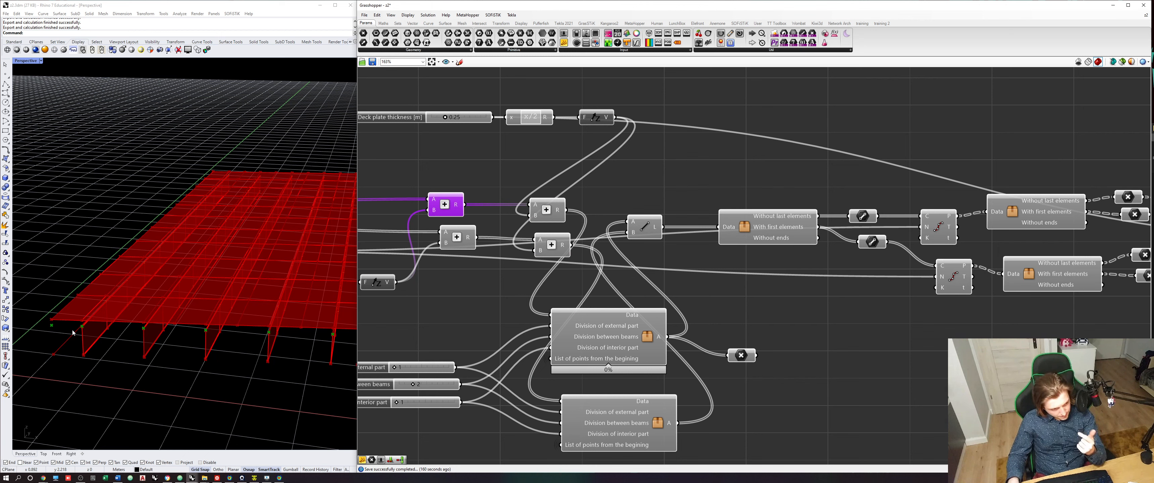
left_click(639, 230)
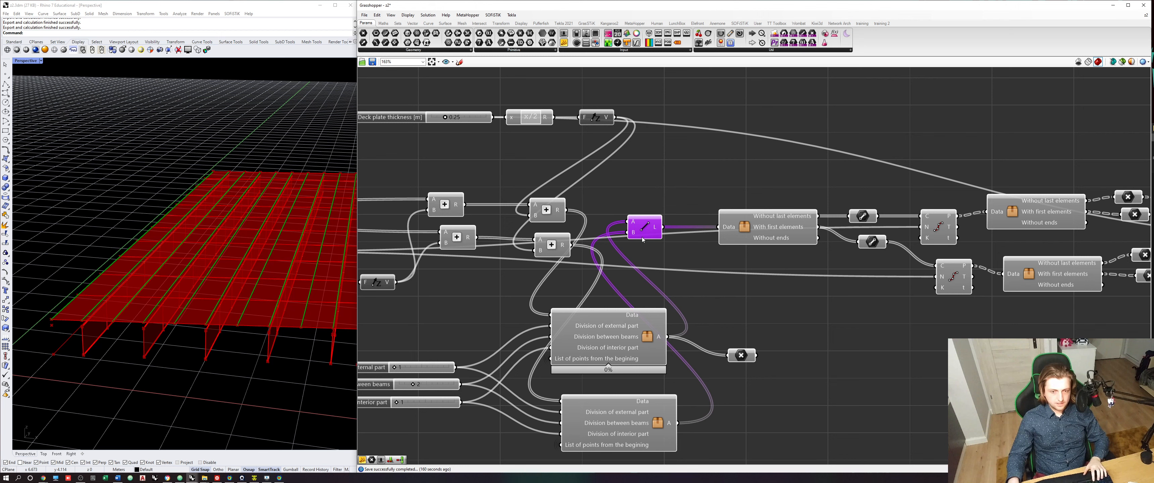
- Place a copy of the Line component below the clusters, with the two upstream Addition results wired to inputs A and B
left_click_drag(641, 230, 497, 291)
left_click_drag(465, 205, 487, 283)
left_click_drag(477, 238, 487, 293)
scroll(501, 292, "down", 6)
scroll(556, 330, "up", 4)
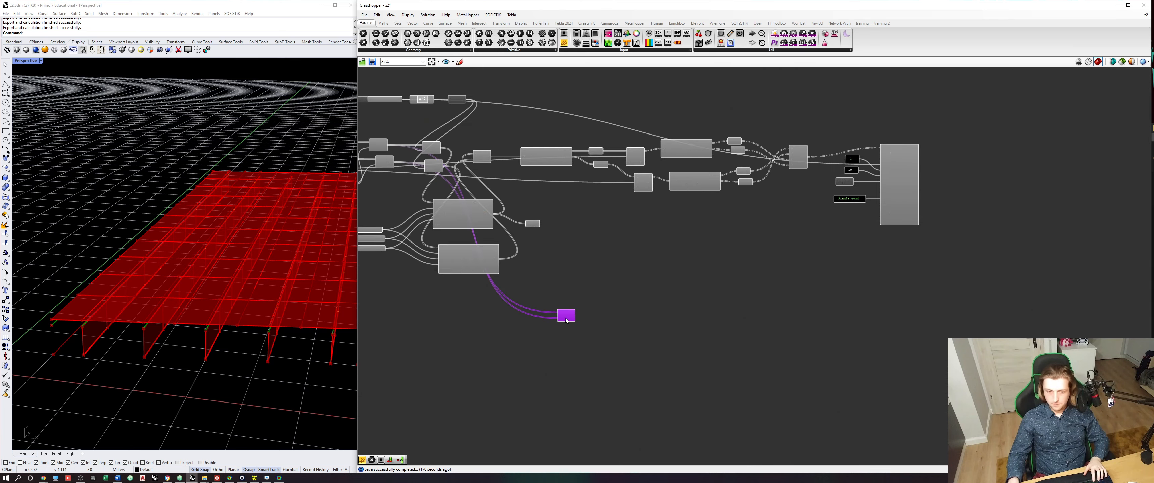
left_click(558, 334)
scroll(560, 321, "up", 2)
scroll(543, 329, "up", 3)
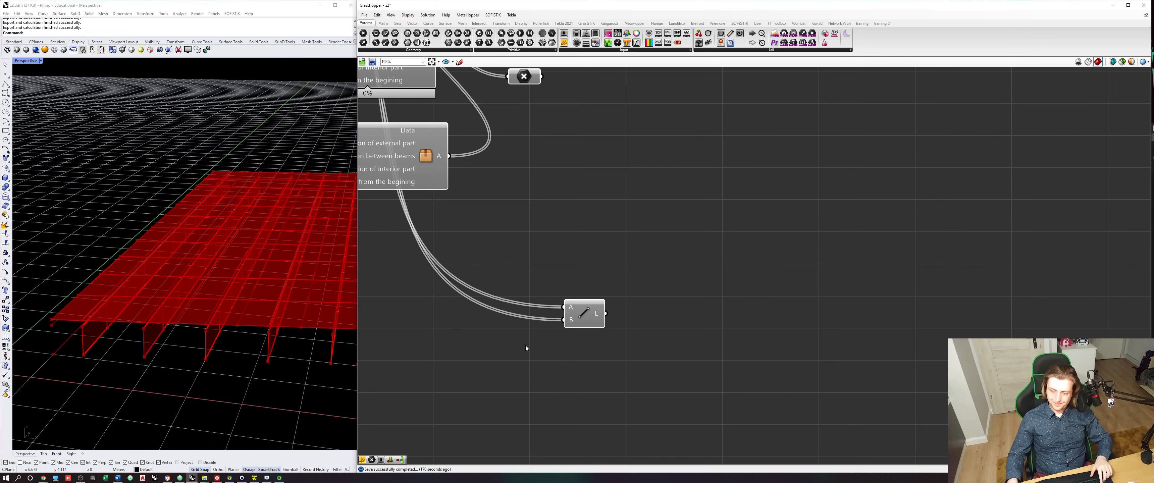
- Place a copy of the cluster that trims list ends beside the copied Line component and wire the Line's L output to its Data input
left_click_drag(583, 316, 583, 314)
left_click(610, 292)
right_click_drag(609, 292, 585, 294)
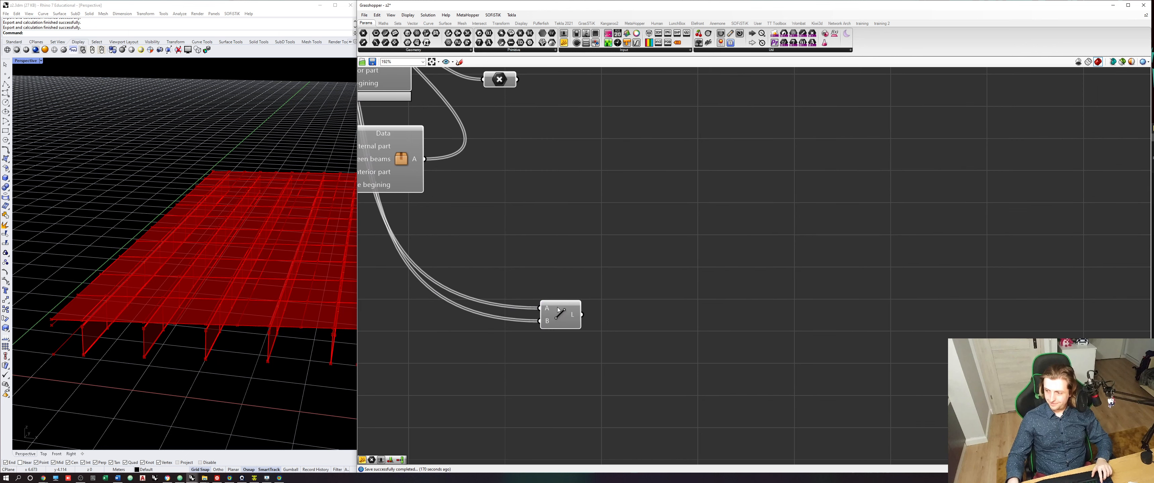
scroll(557, 303, "up", 3)
left_click(557, 307)
left_click(481, 229)
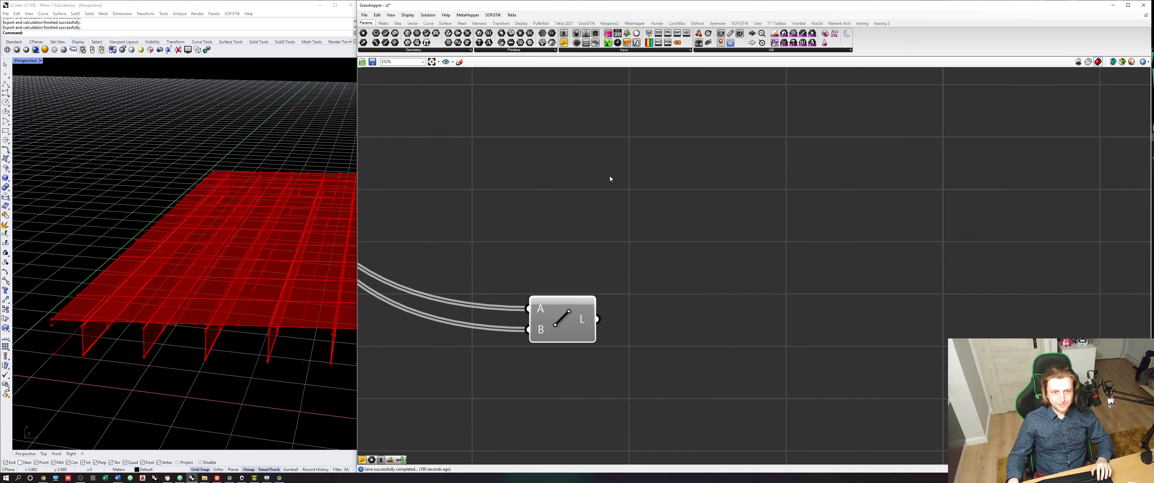
scroll(572, 200, "down", 6)
left_click(819, 135)
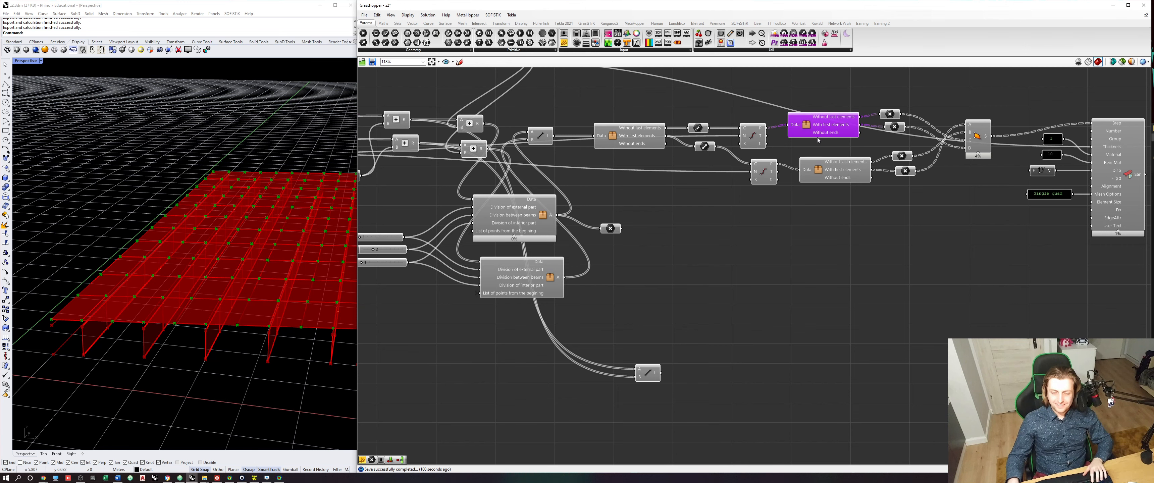
left_click_drag(818, 140, 724, 364)
scroll(672, 359, "up", 3)
left_click_drag(653, 382, 696, 385)
- Preview the copied Line in the Rhino viewport and attach a curve parameter to the new cluster's Without ends output
left_click(648, 389)
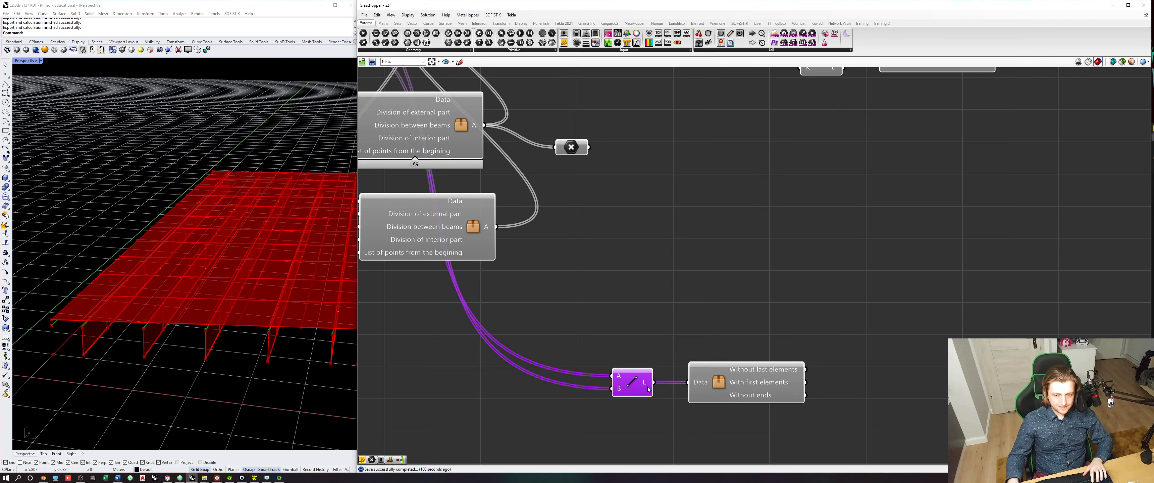
scroll(648, 389, "up", 3)
scroll(296, 327, "down", 2)
right_click_drag(296, 327, 316, 323)
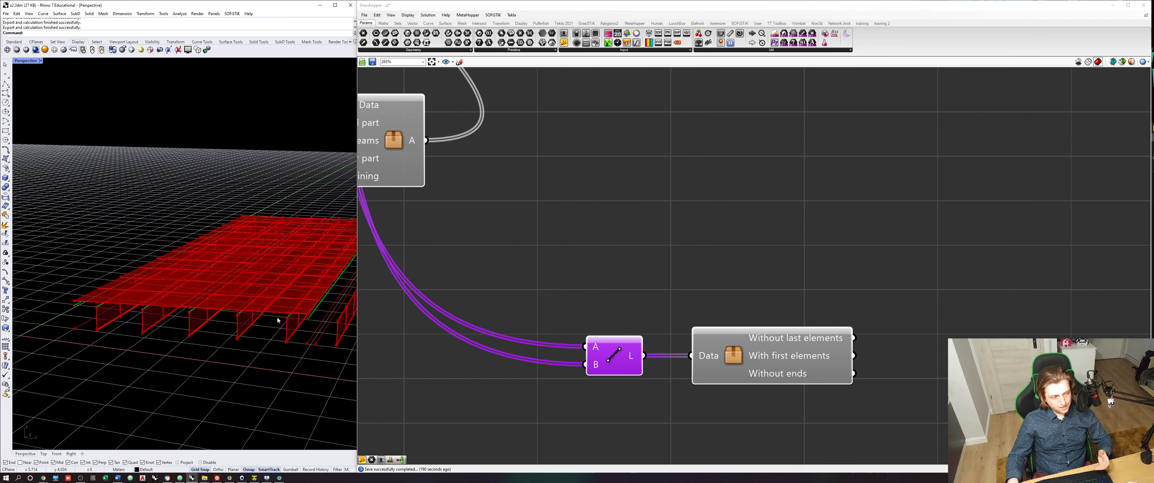
left_click(697, 212)
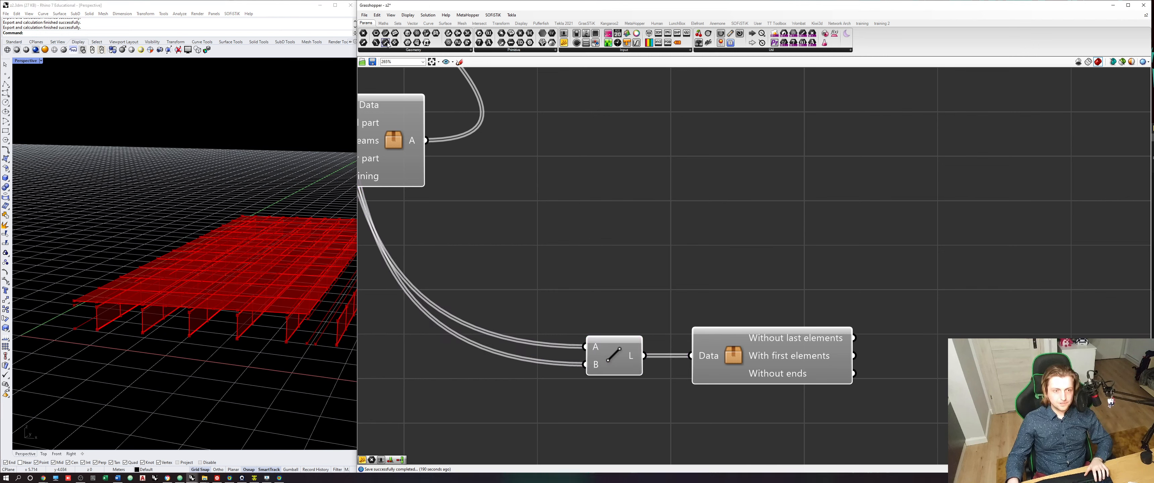
scroll(774, 343, "down", 4)
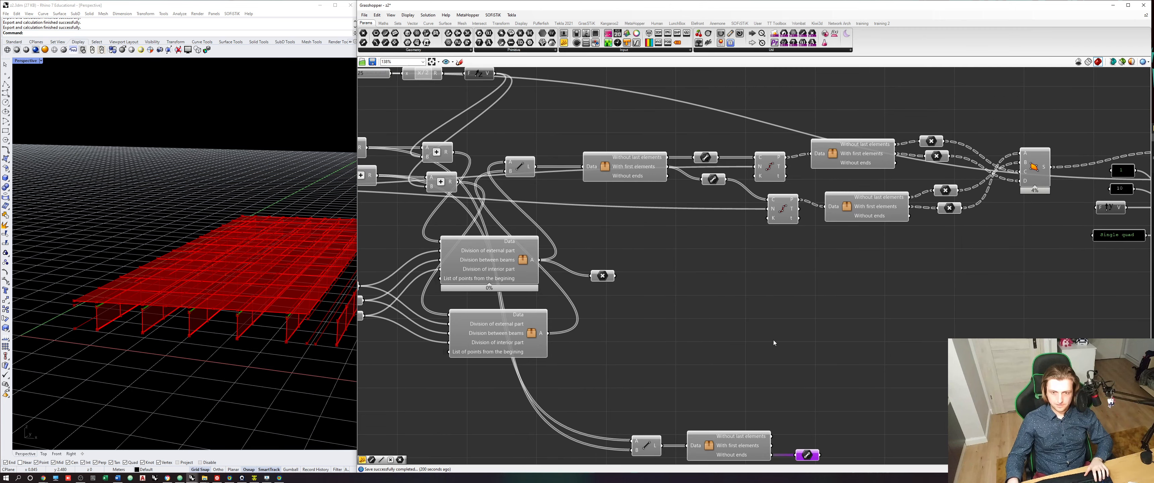
- Place a copy of the Divide Curve component near the new curve parameter on the Without ends output
left_click(780, 171)
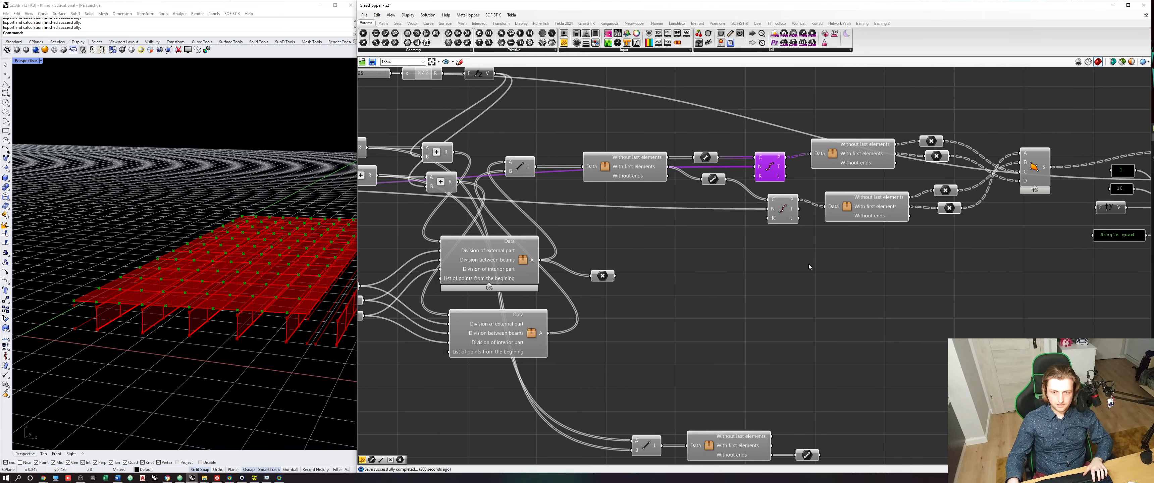
key("ctrl+v")
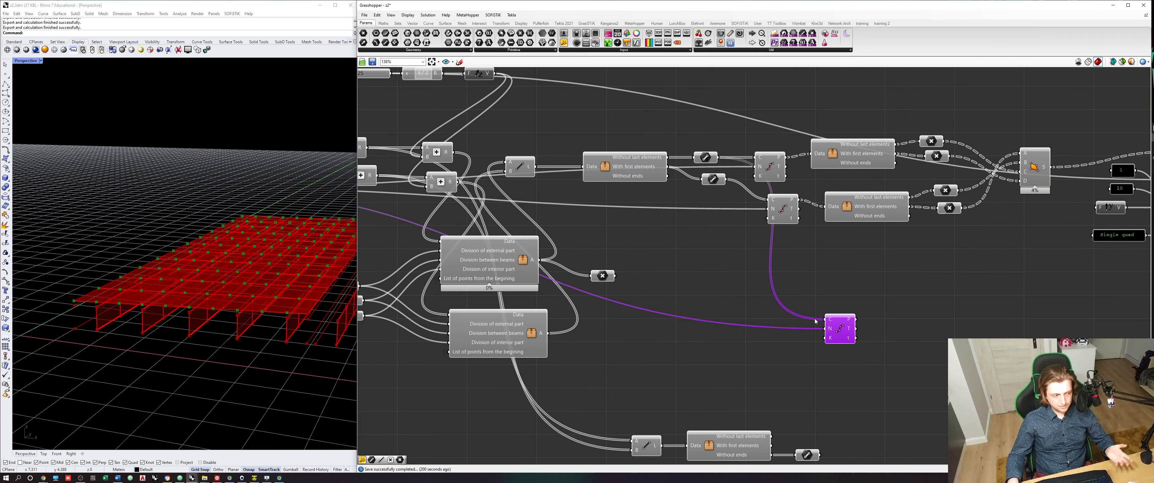
left_click_drag(839, 329, 862, 386)
right_click_drag(818, 456, 793, 367)
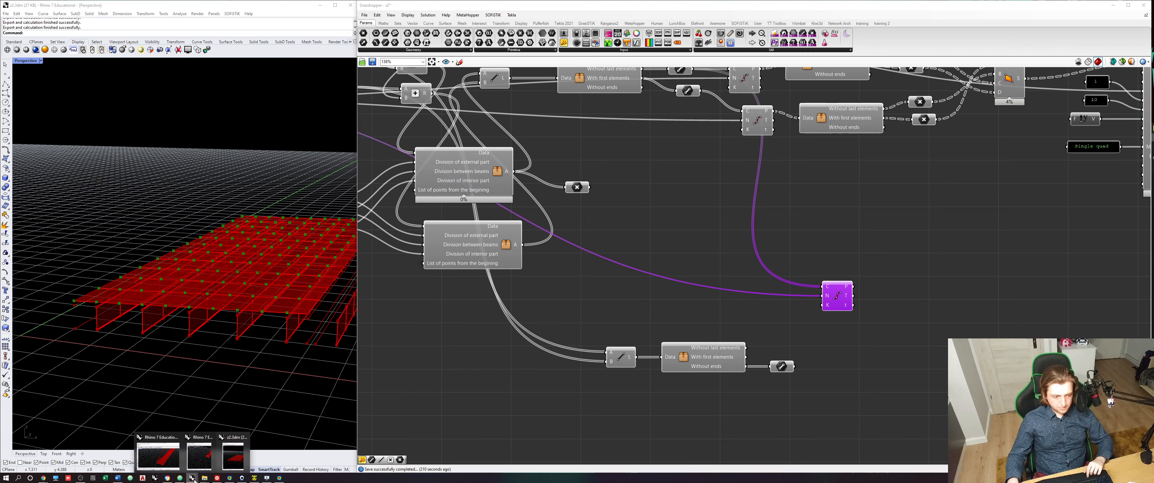
- Close the two extra Rhino windows, keeping only the v2 model open, and return to the Grasshopper canvas
mouse_move(193, 478)
left_click(178, 438)
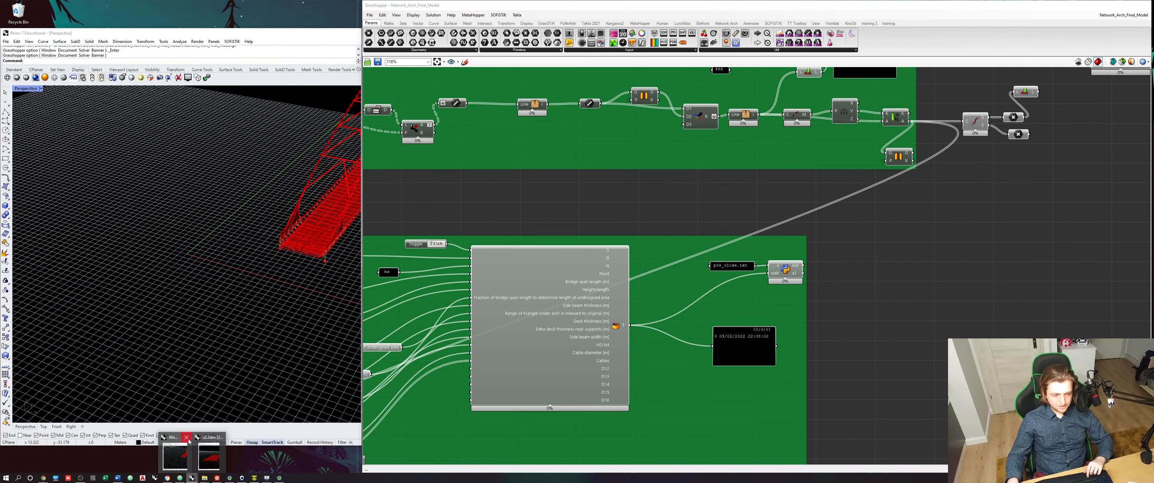
left_click(186, 437)
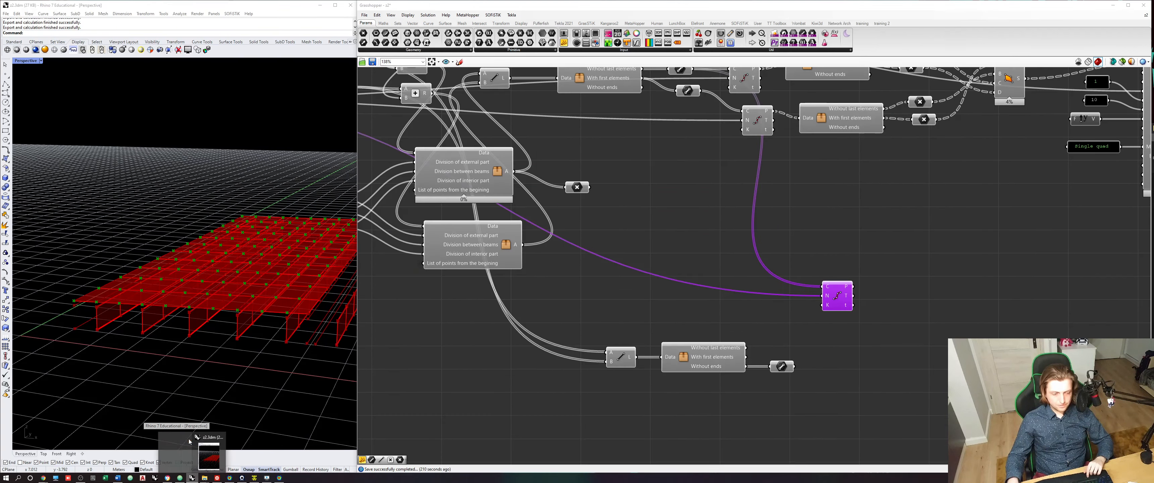
left_click(608, 415)
- Wire the Without ends curve parameter to input C of the copied Divide Curve, align the component beside it and save the definition
right_click_drag(718, 399, 664, 416)
left_click_drag(781, 324, 784, 411)
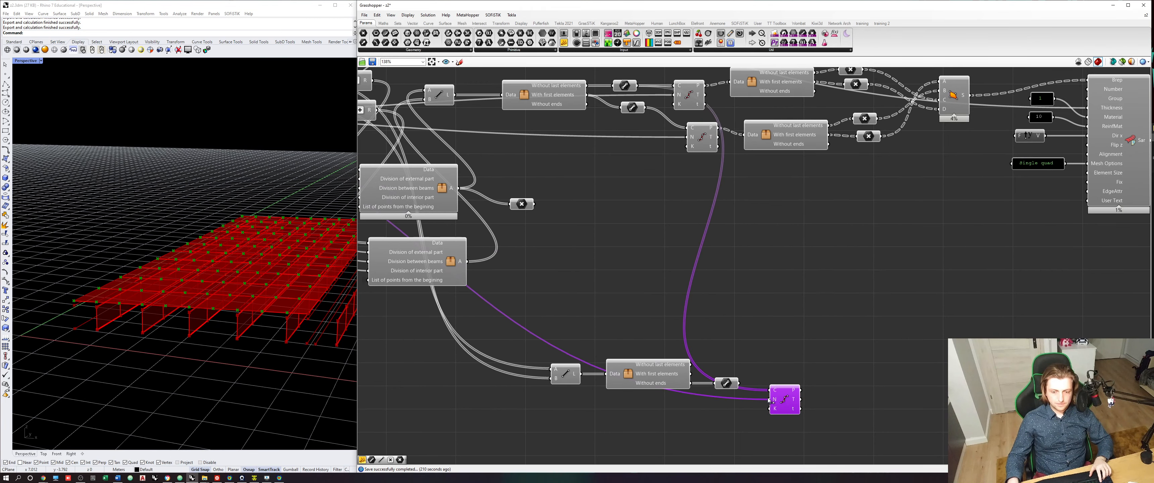
left_click_drag(740, 383, 782, 394)
right_click_drag(768, 360, 702, 311)
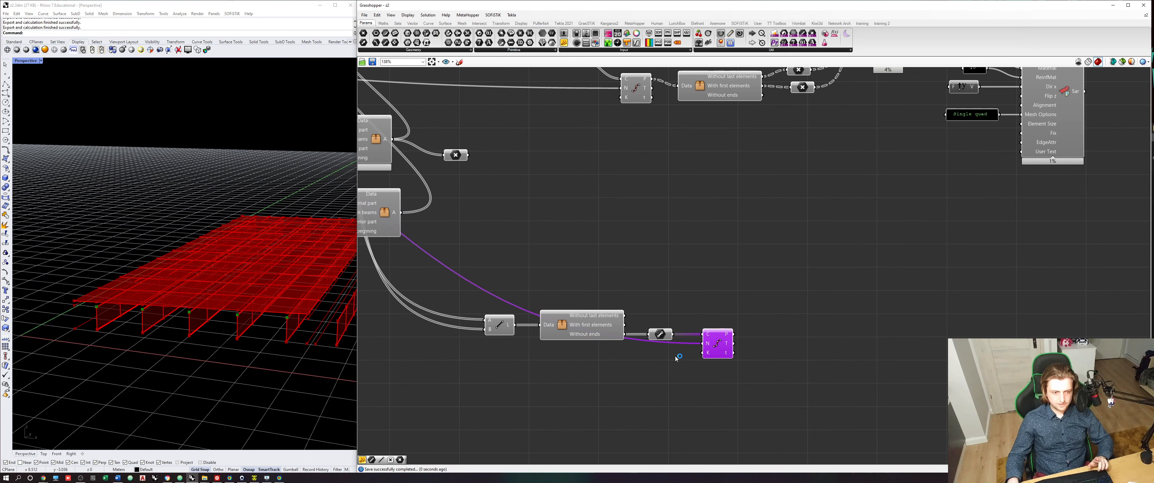
key("ctrl+s")
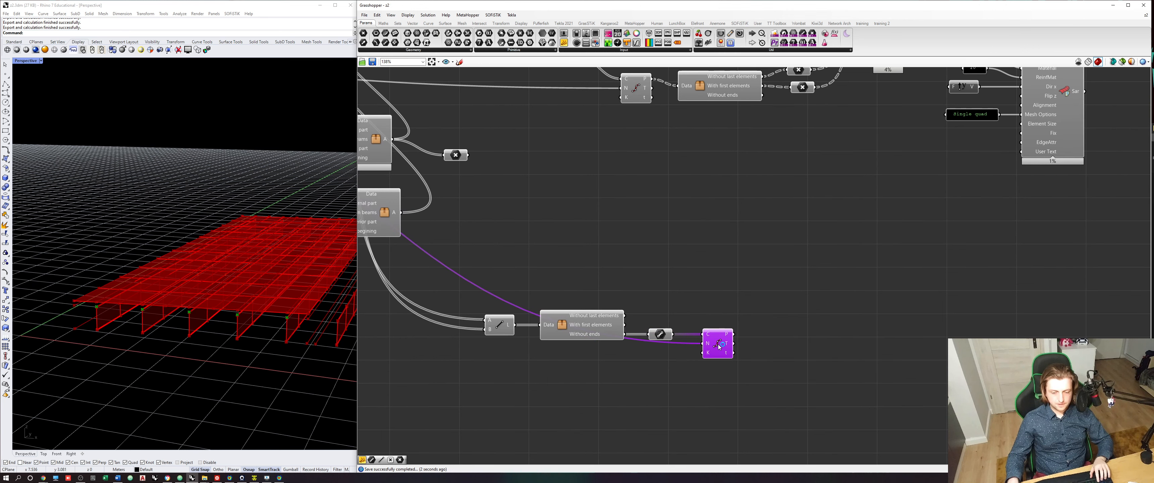
left_click_drag(719, 346, 720, 355)
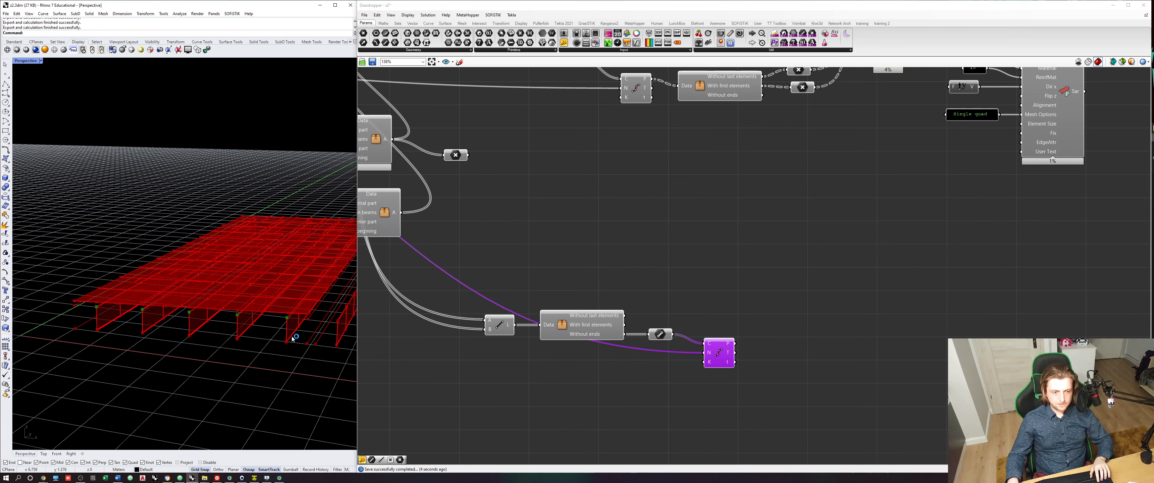
- Examine the new division points along the tops of the beams in the Rhino viewport
right_click_drag(291, 339, 286, 251)
scroll(286, 250, "up", 10)
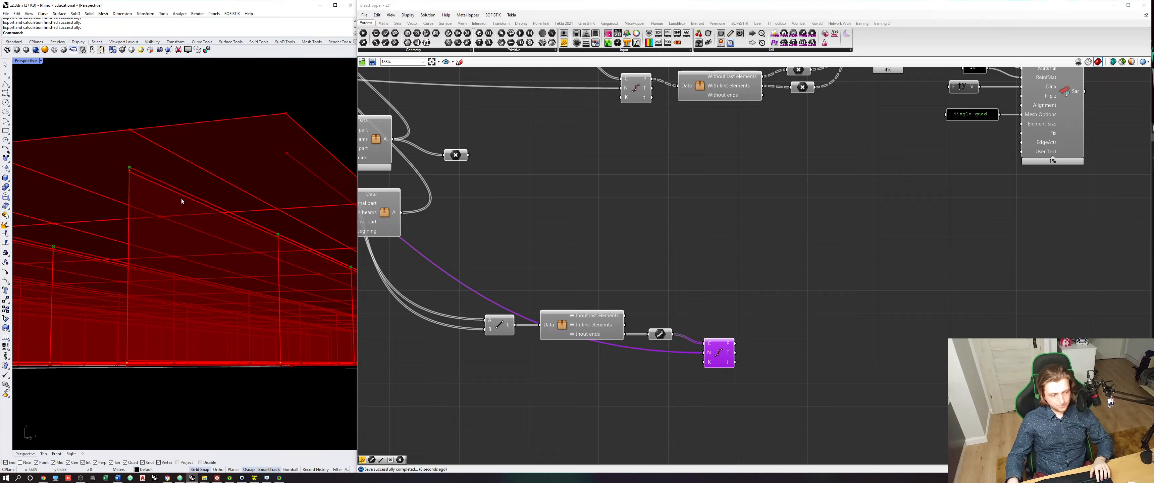
scroll(645, 349, "down", 2)
scroll(244, 317, "down", 8)
right_click_drag(241, 283, 298, 305)
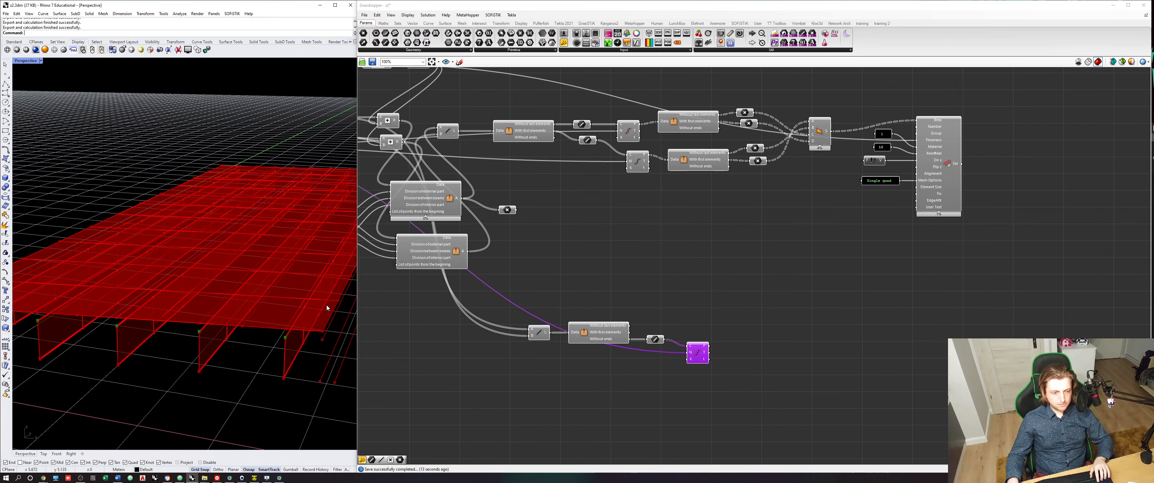
scroll(506, 309, "down", 2)
scroll(597, 344, "up", 2)
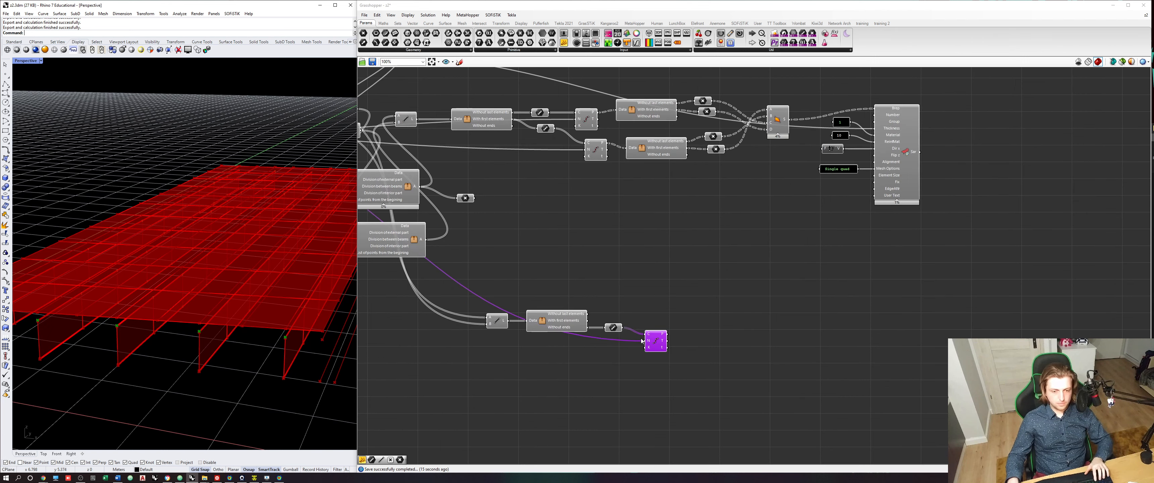
- Compare the previews of the deck Line component and the two Addition components feeding the division clusters
right_click_drag(568, 250, 675, 309)
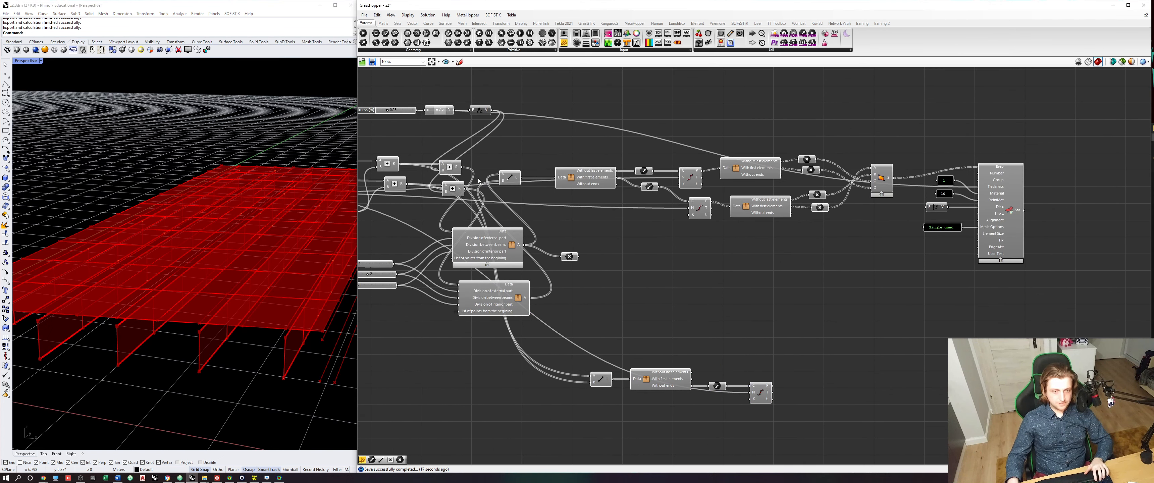
left_click(509, 179)
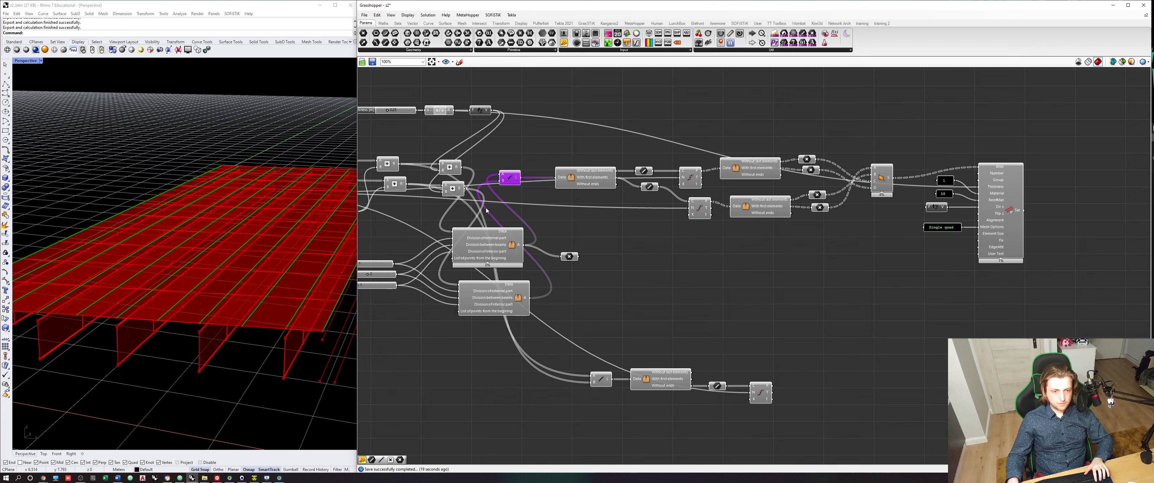
left_click(453, 170)
scroll(246, 283, "down", 2)
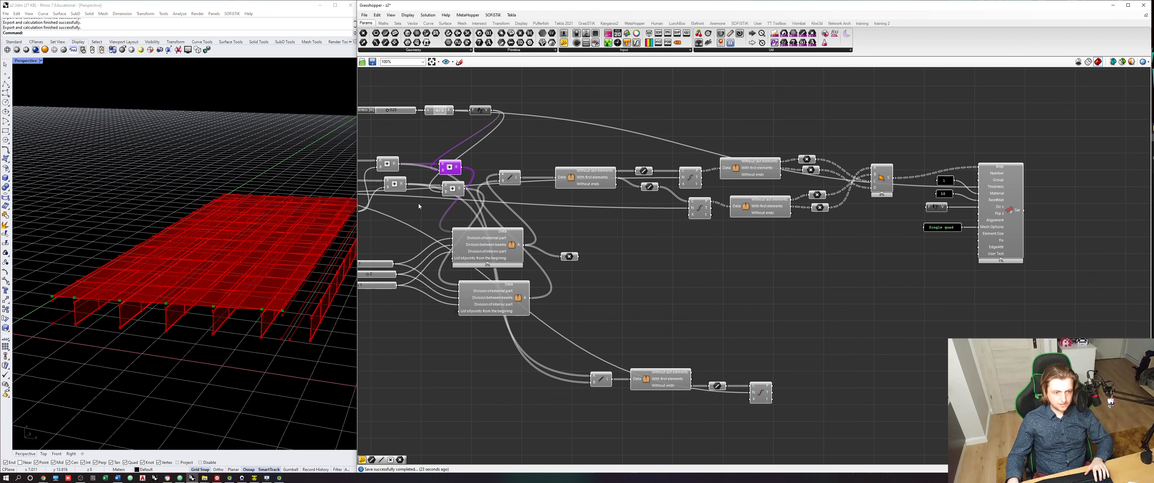
left_click(459, 191)
left_click(453, 168)
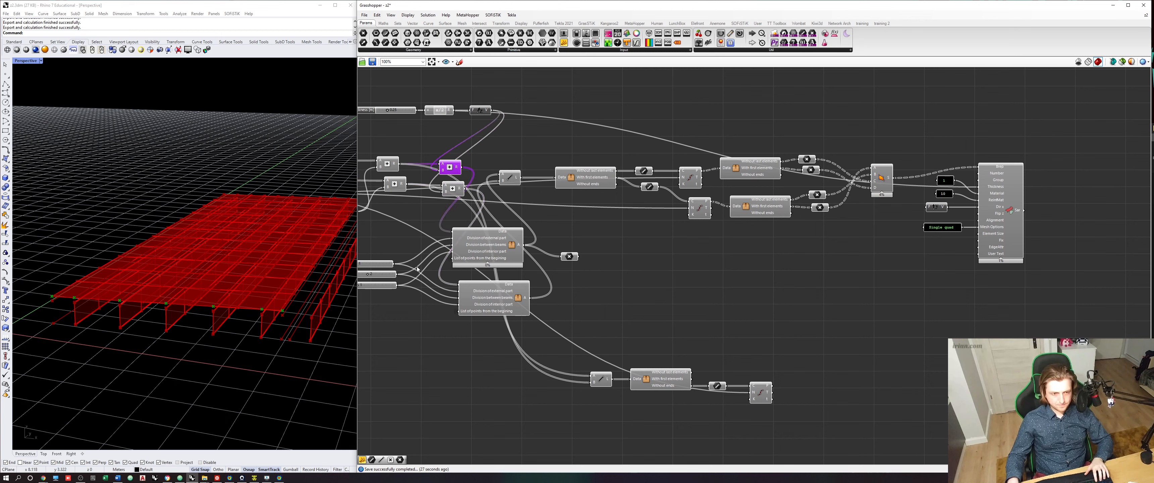
- Duplicate the Line, trimming cluster, curve and Divide Curve chain, and wire the lower Line's A and B to the downstream Addition results
left_click_drag(796, 432, 572, 359)
right_click_drag(636, 378, 647, 352)
left_click_drag(675, 358, 694, 378)
key("ctrl+c")
key("ctrl+v")
left_click(592, 237)
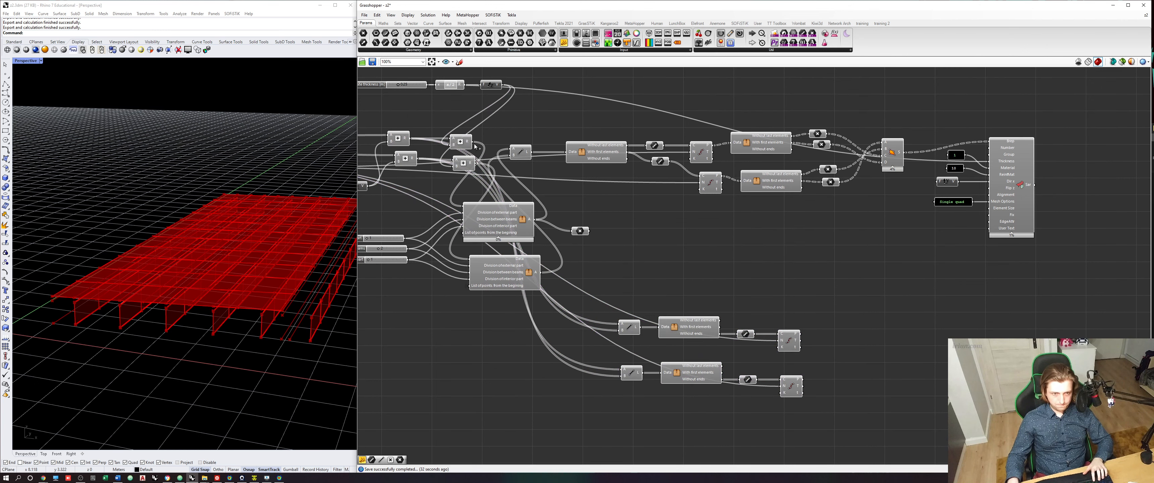
left_click_drag(473, 141, 621, 370)
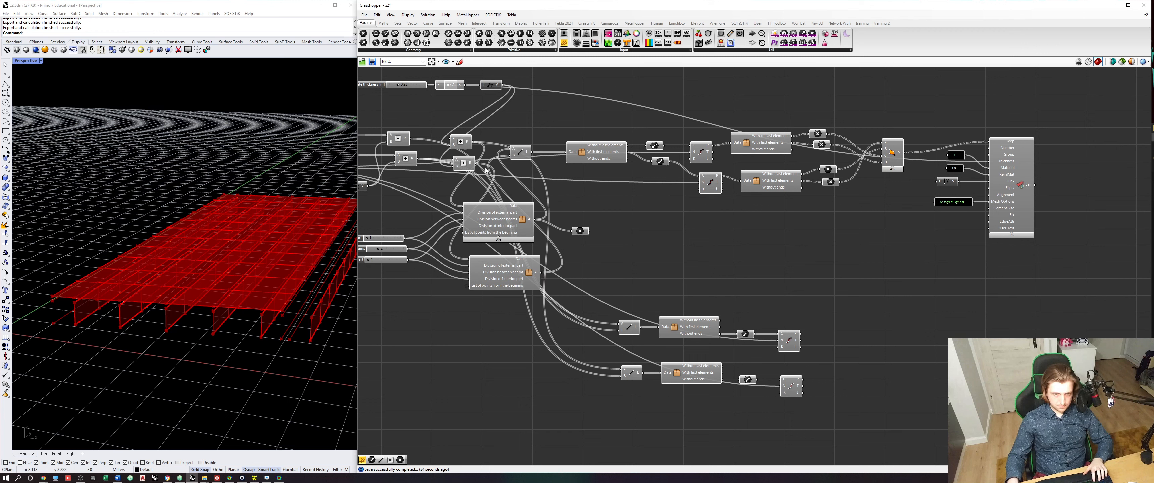
left_click_drag(476, 163, 622, 376)
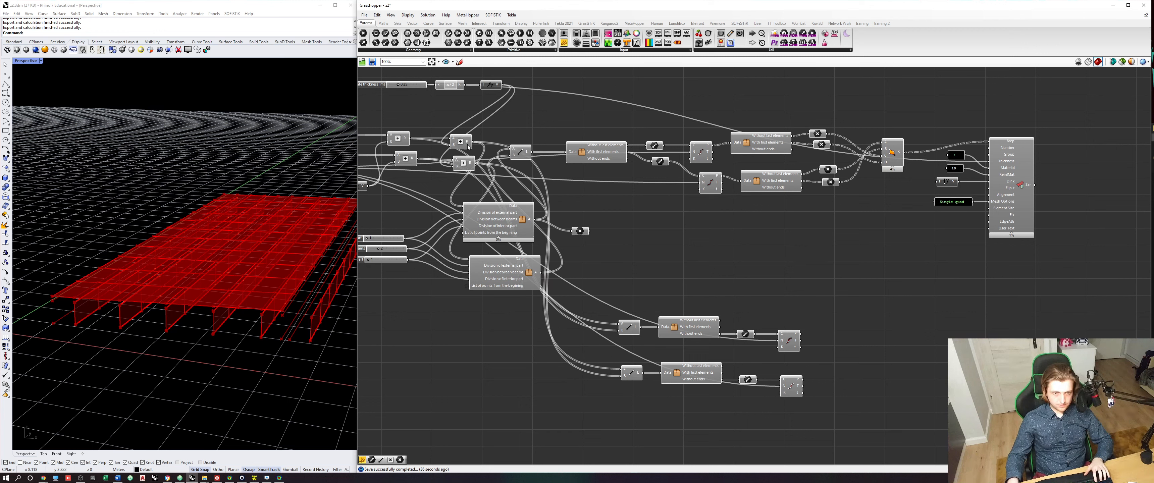
- Check the previews of the lower chain's Addition source, trimming cluster, curve parameter and Divide Curve against the deck in Rhino
left_click(466, 162)
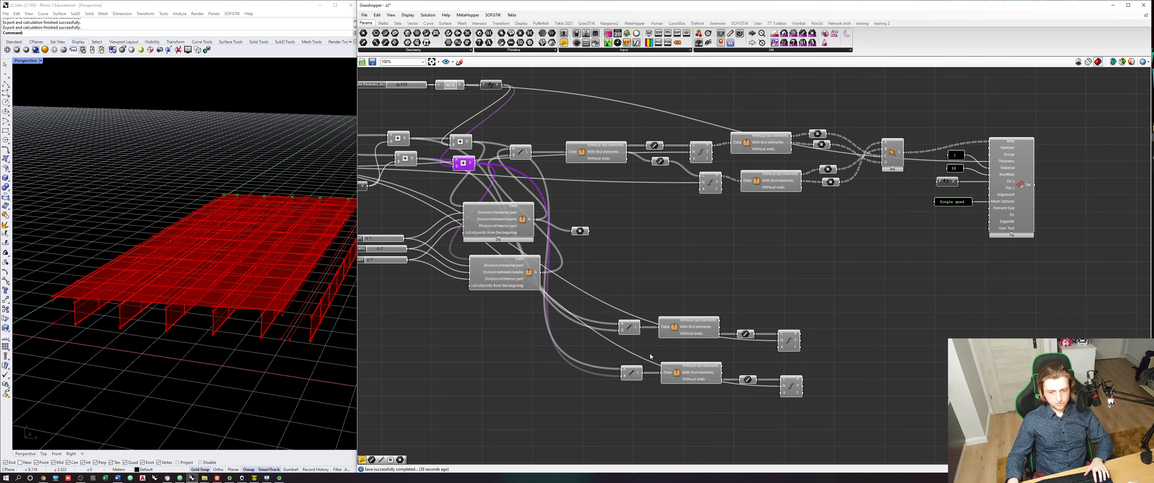
left_click(680, 372)
left_click(748, 381)
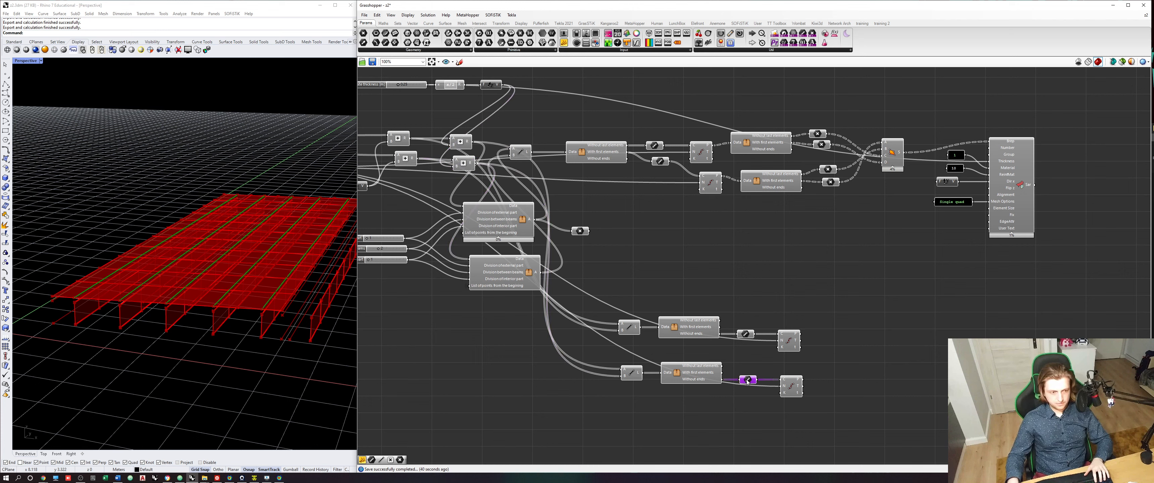
left_click(687, 378)
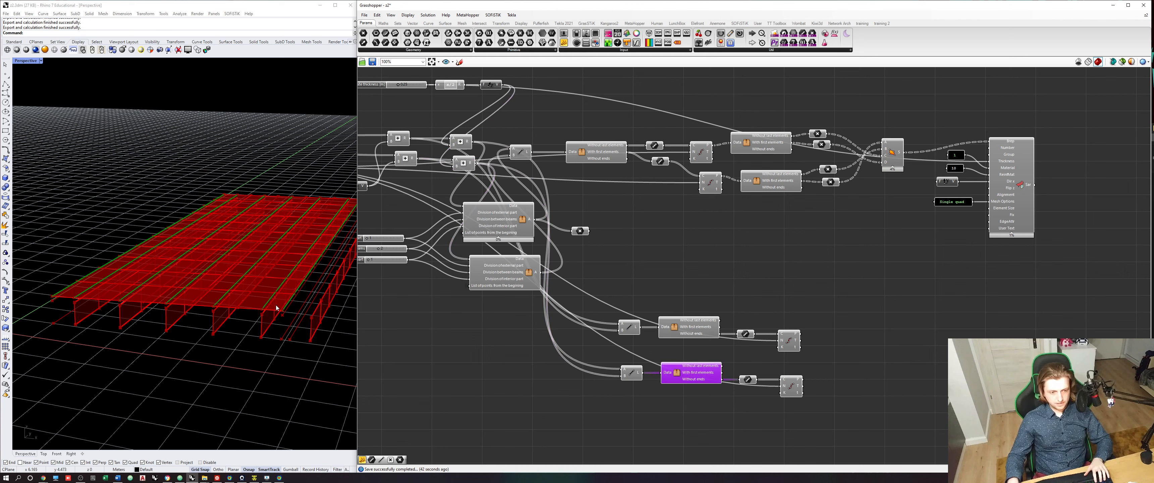
left_click(747, 381)
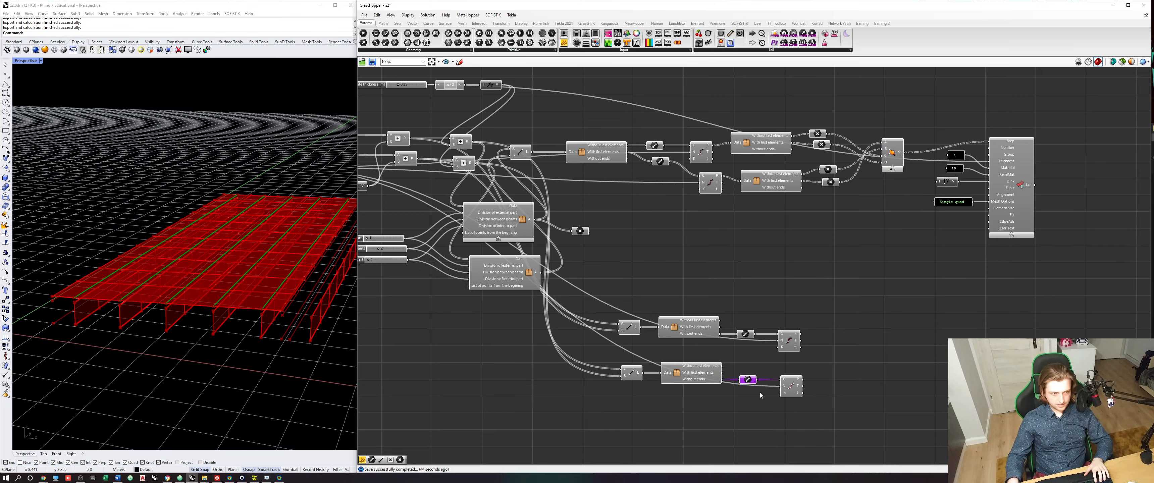
left_click(793, 389)
right_click_drag(222, 294, 226, 313)
left_click(881, 336)
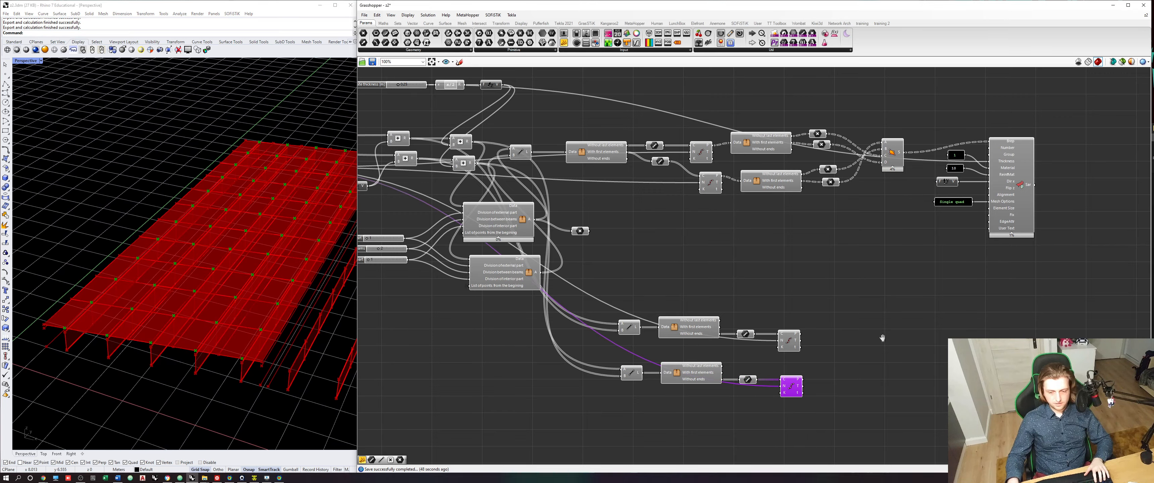
- Save the definition and place a SOFiSTiK Coupling component beside the two copied Divide Curve components
right_click_drag(844, 355, 764, 337)
scroll(750, 341, "up", 3)
key("ctrl+s")
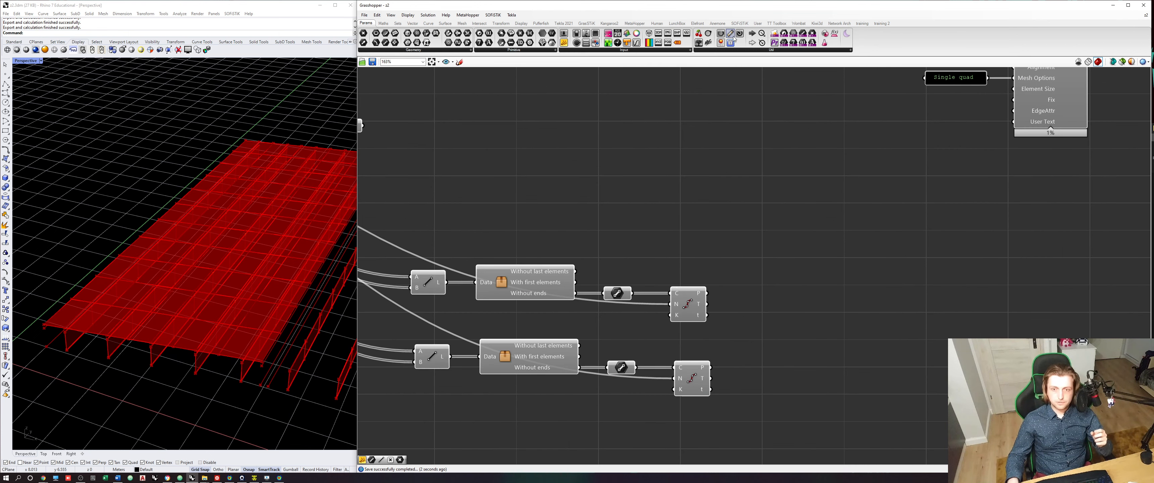
left_click(740, 23)
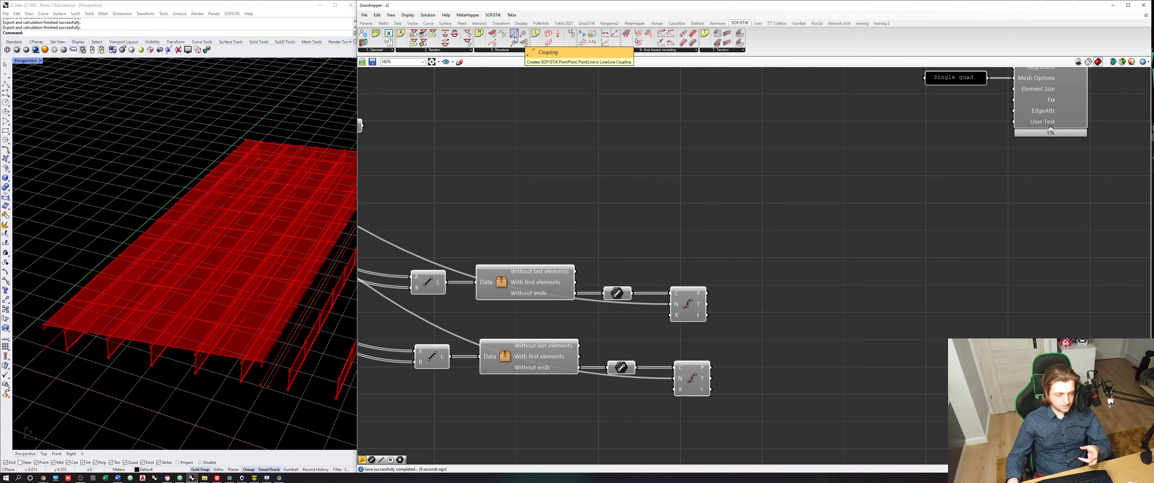
left_click_drag(515, 39, 832, 315)
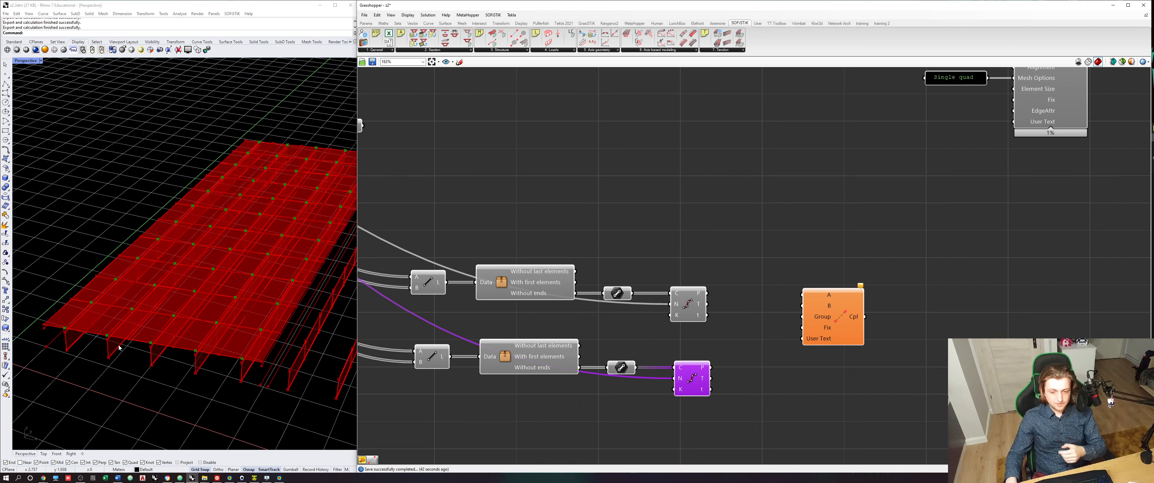
- Move the lower chain with the deck division points above the other chain and select its Divide Curve component for preview
left_click_drag(724, 413, 421, 338)
left_click_drag(506, 358, 500, 220)
left_click(649, 268)
left_click(696, 244)
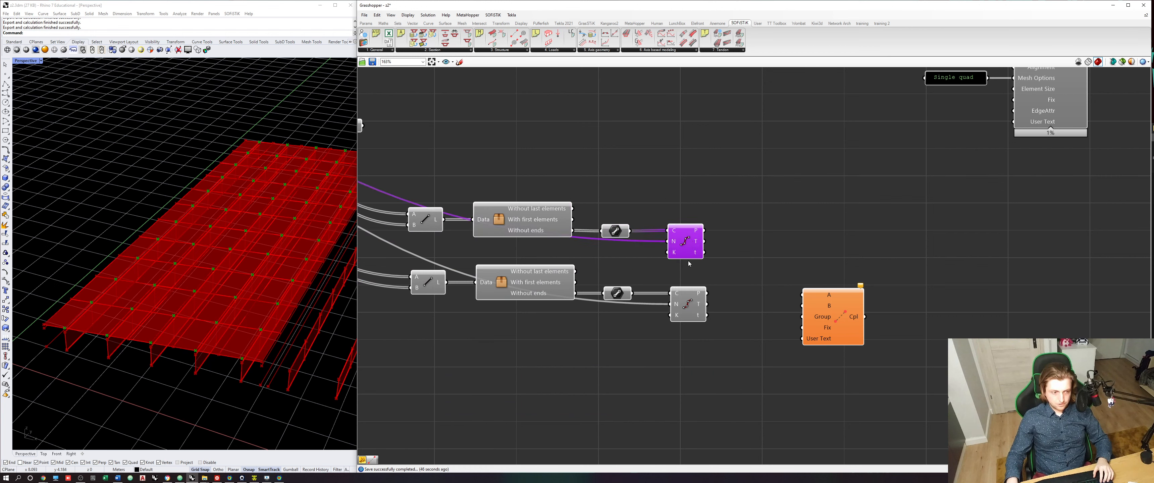
- Wire the upper Divide Curve's points to A and the lower Divide Curve's points to B of the Coupling component
left_click(688, 303)
left_click_drag(707, 230, 802, 295)
left_click_drag(707, 293, 827, 284)
scroll(804, 318, "up", 3)
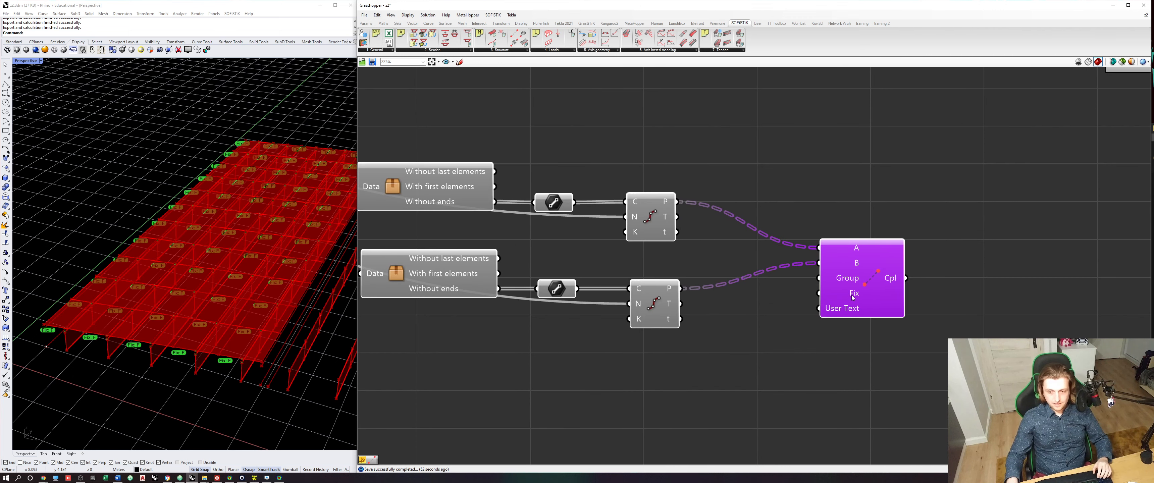
- Add a panel containing ppmm, connect it to the Coupling's Fix input and place it just below the component
double_click(754, 377)
type("//pp")
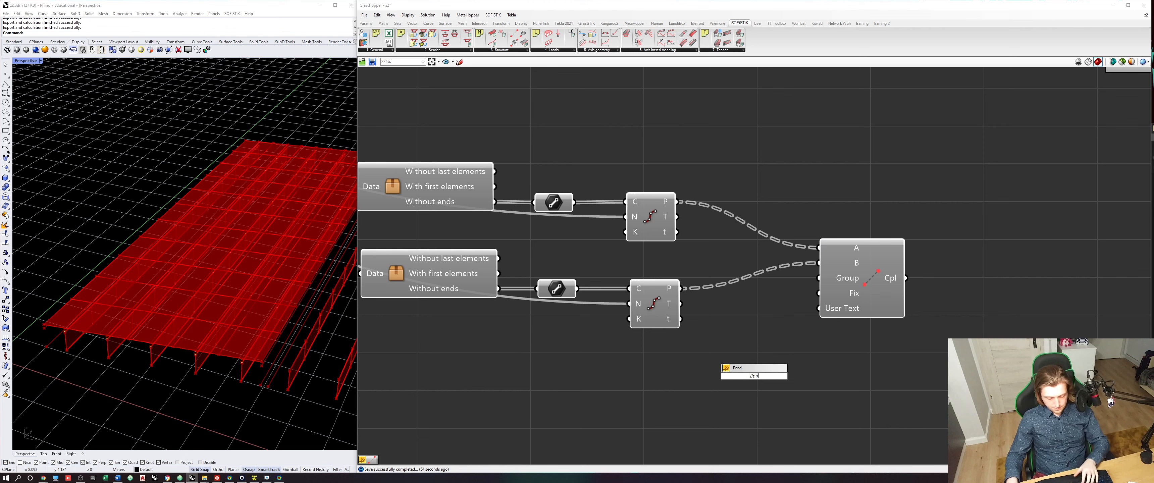
type("mm")
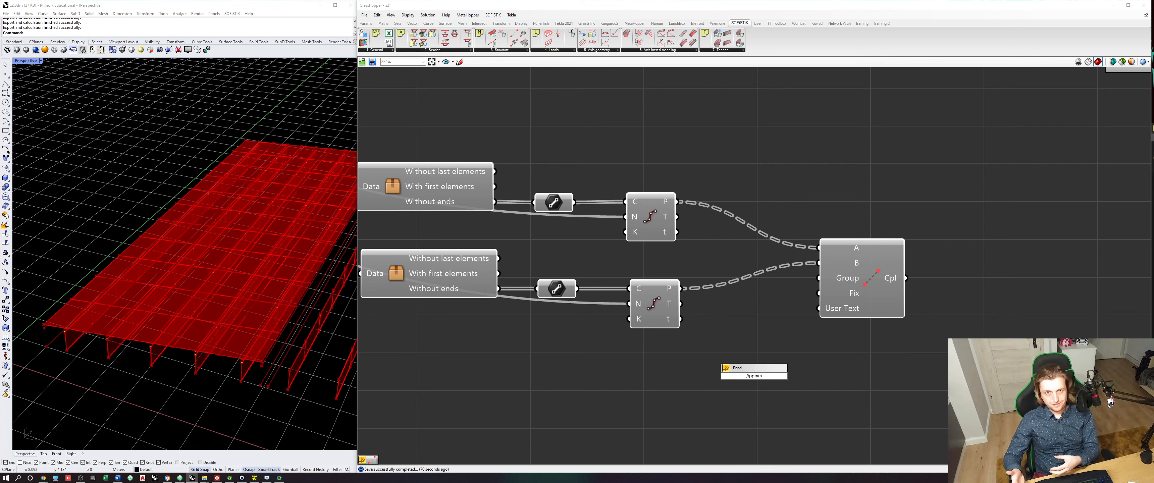
key("Return")
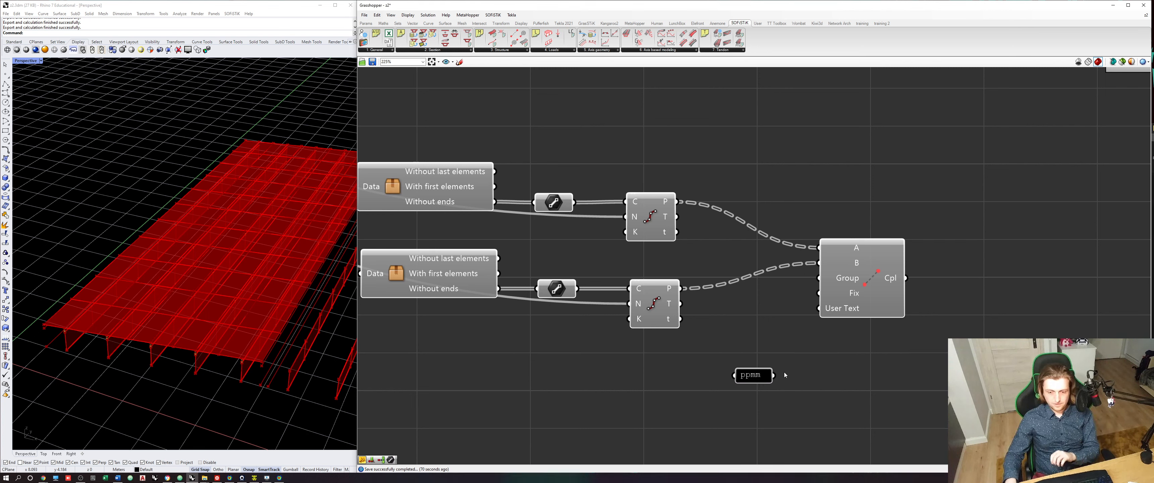
left_click_drag(773, 375, 815, 292)
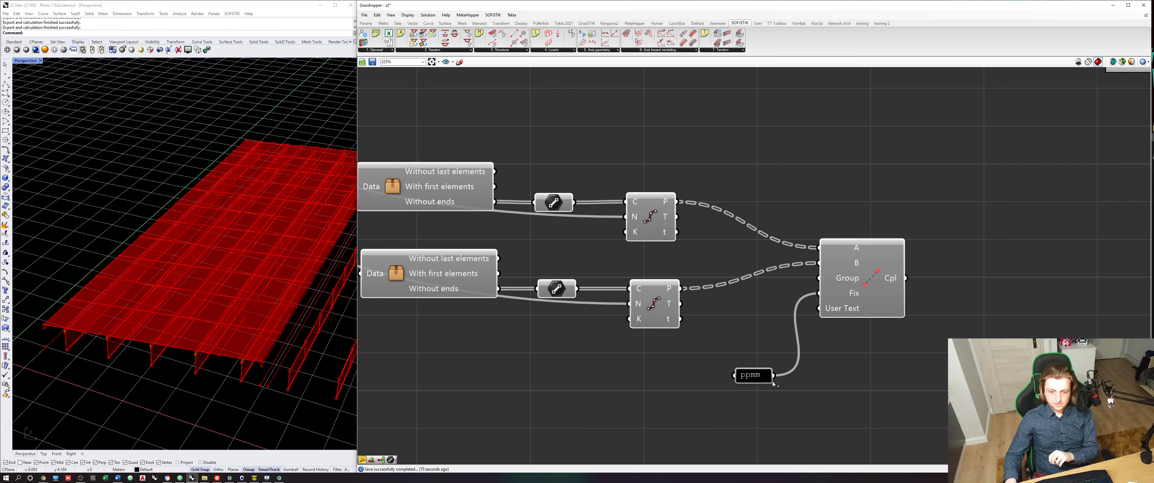
left_click_drag(759, 375, 771, 334)
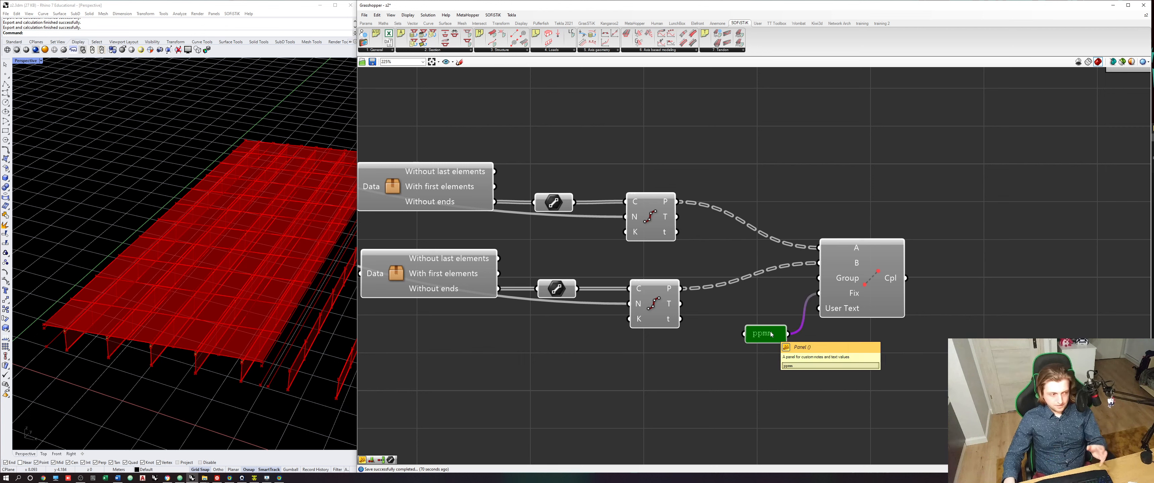
left_click(892, 343)
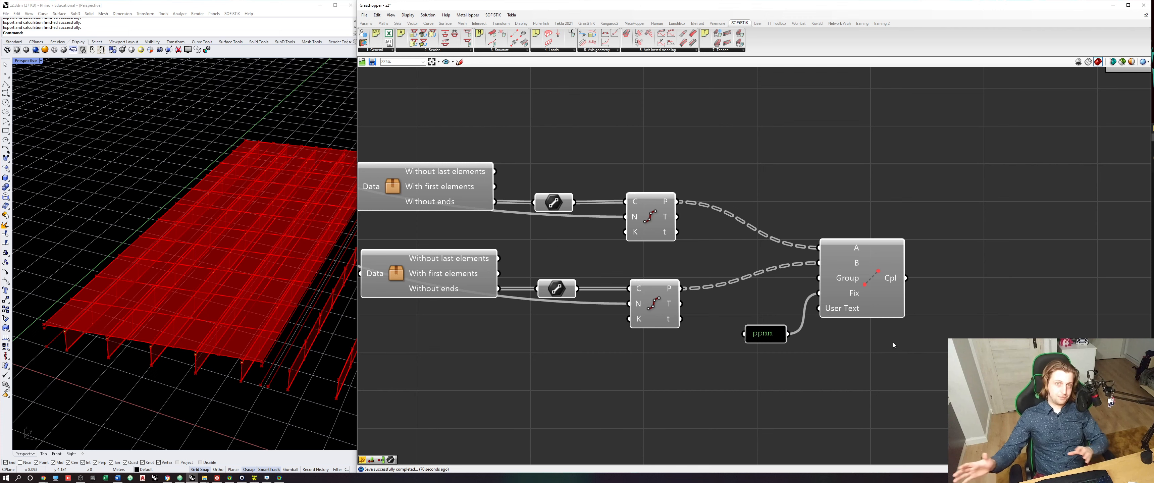
- Insert a relay on the output wire of the Structural Area component
scroll(892, 343, "down", 3)
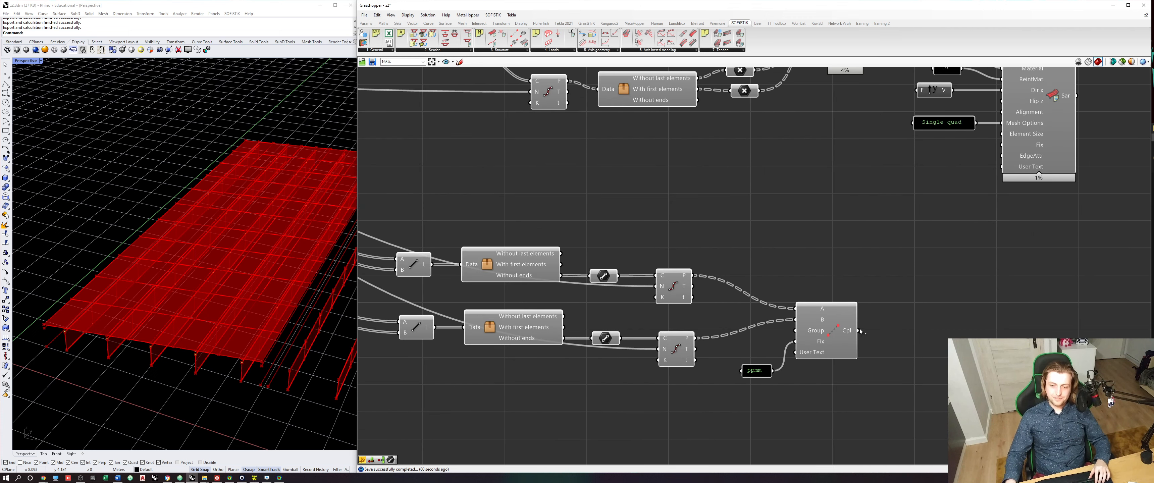
left_click(841, 336)
left_click_drag(857, 330, 918, 296)
scroll(903, 311, "down", 3)
scroll(902, 311, "down", 2)
scroll(906, 304, "up", 5)
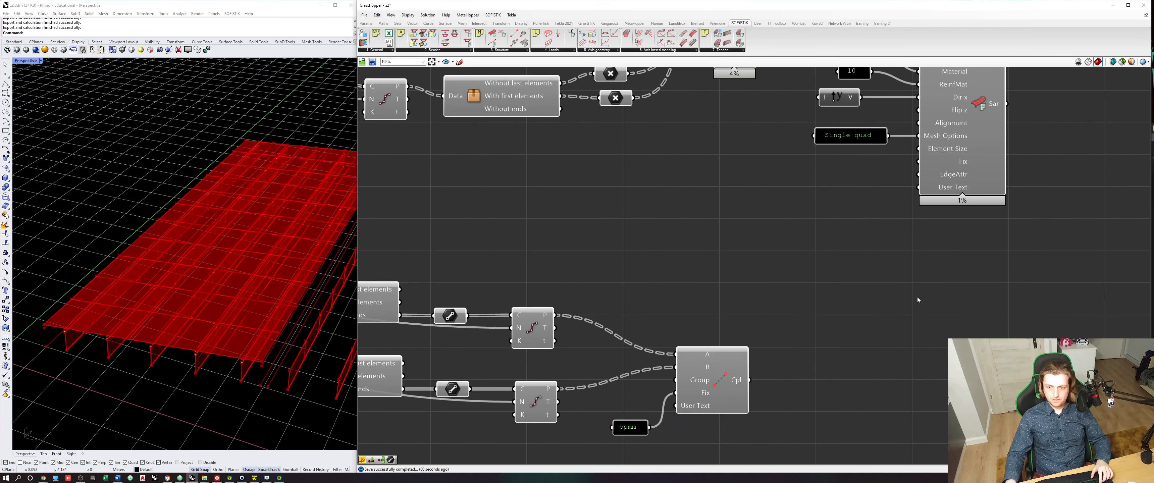
left_click(962, 181)
right_click_drag(989, 122, 956, 165)
double_click(1004, 146)
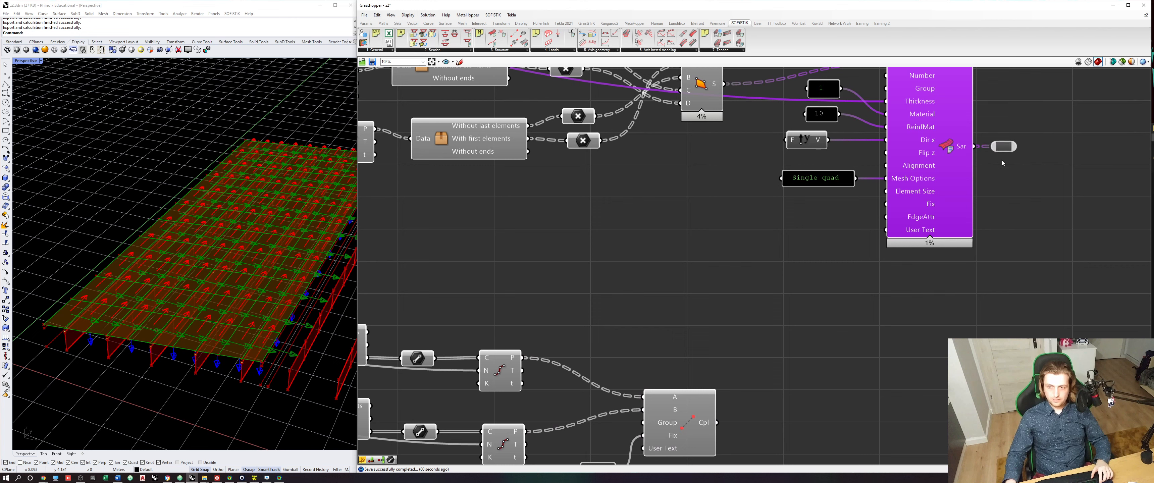
- Connect the Coupling output to the relay and delete the relay so both outputs feed the downstream input directly
left_click(1000, 147)
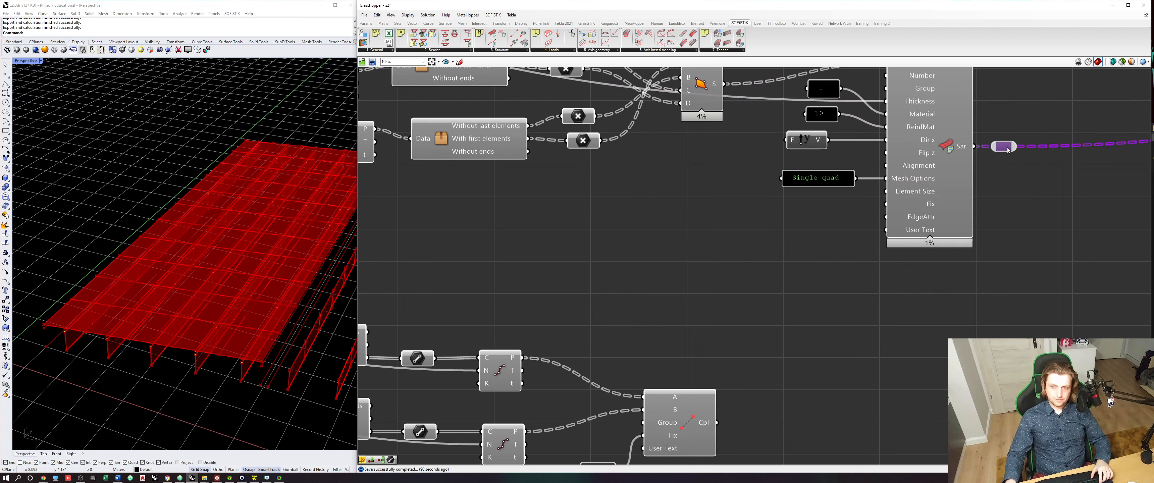
key("Delete")
key("ctrl+z")
left_click_drag(1003, 146, 1027, 179)
left_click_drag(717, 423, 1029, 149)
left_click(1026, 191)
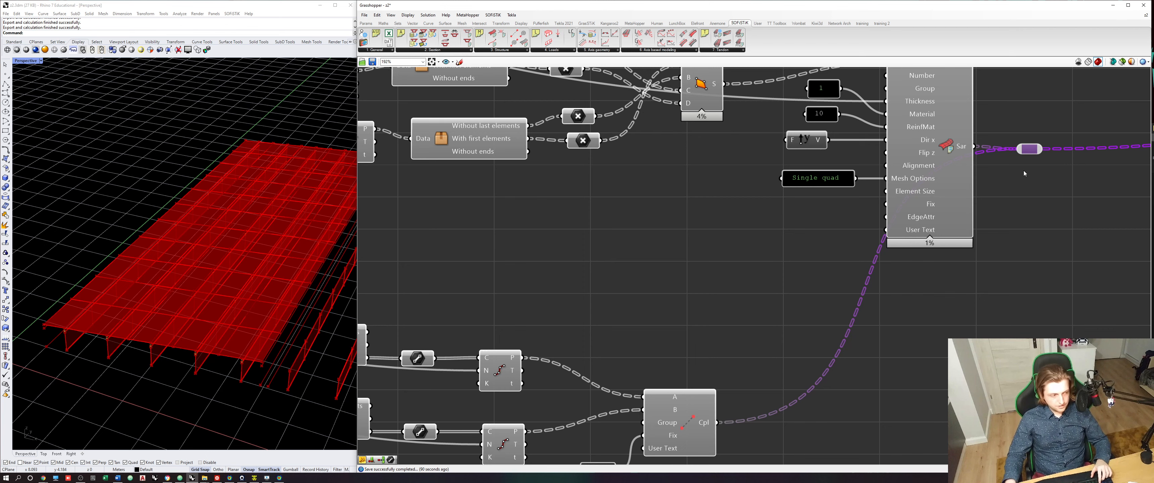
key("Delete")
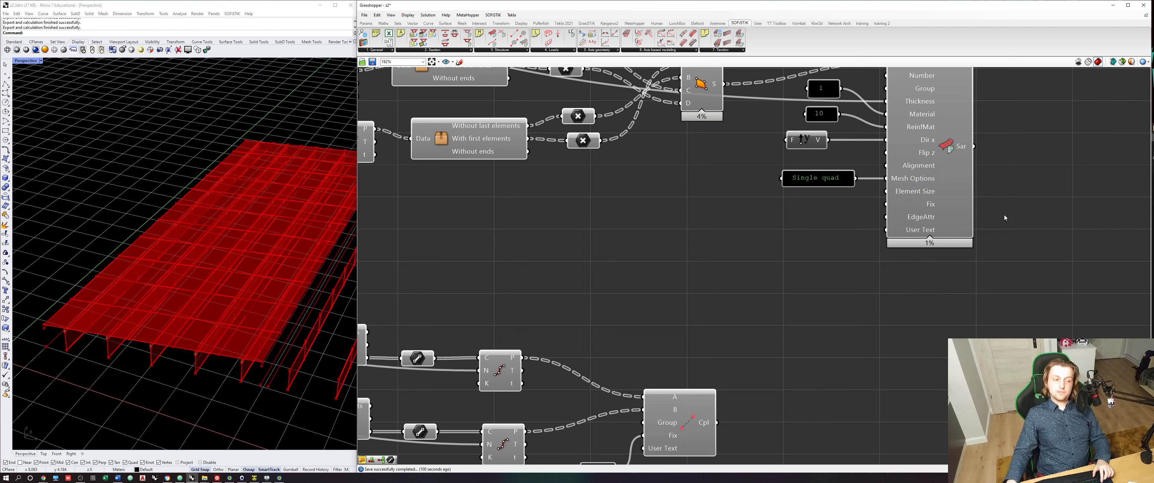
- Move both line division chains, the ppmm panel and the Coupling together further right, below the Structural Area component
scroll(1005, 218, "down", 4)
left_click_drag(913, 423, 561, 277)
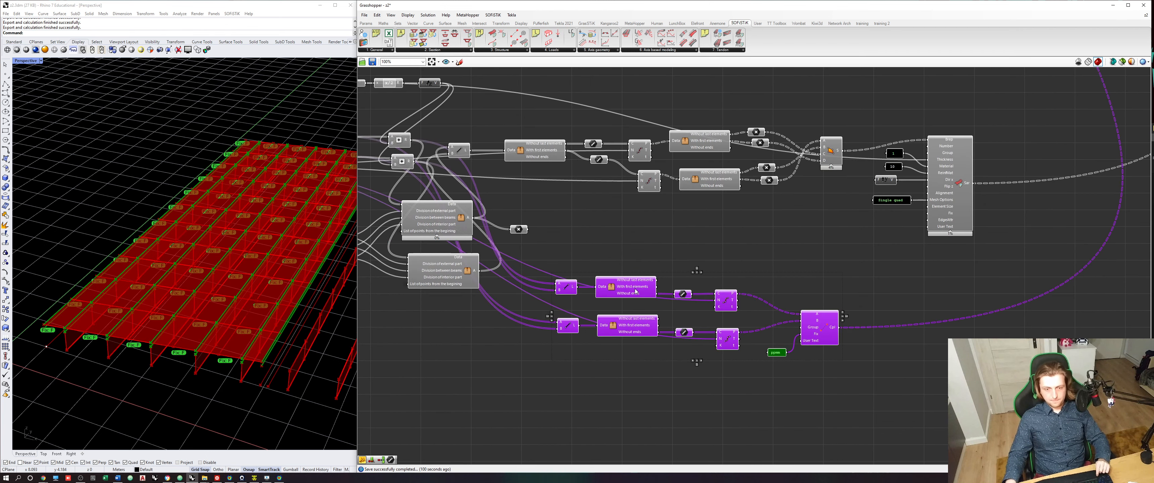
left_click_drag(635, 291, 725, 290)
left_click(643, 235)
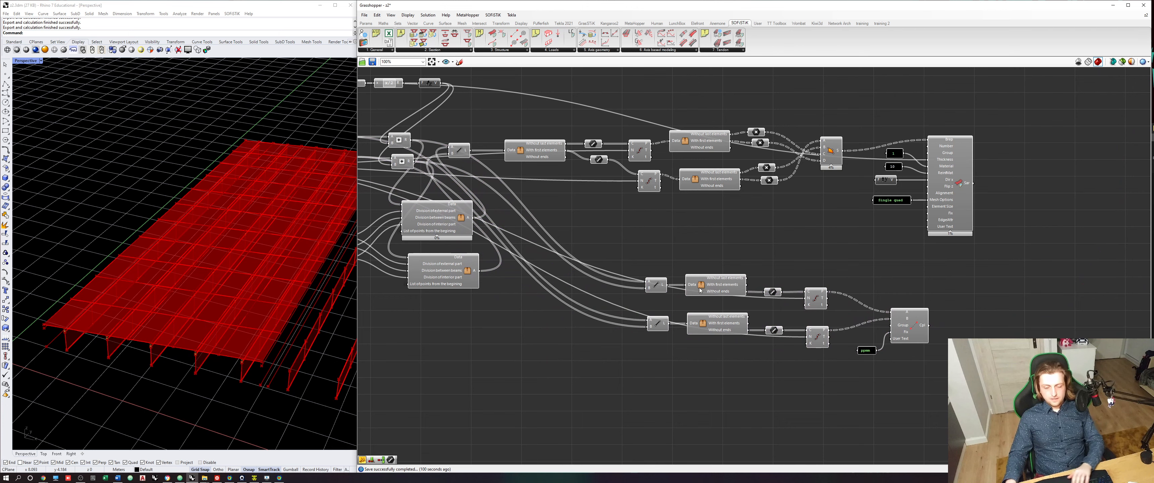
- Hide the wires feeding the A and B inputs of both Line components in the coupling chains
right_click_drag(700, 290, 676, 299)
scroll(688, 290, "down", 5)
scroll(668, 287, "up", 9)
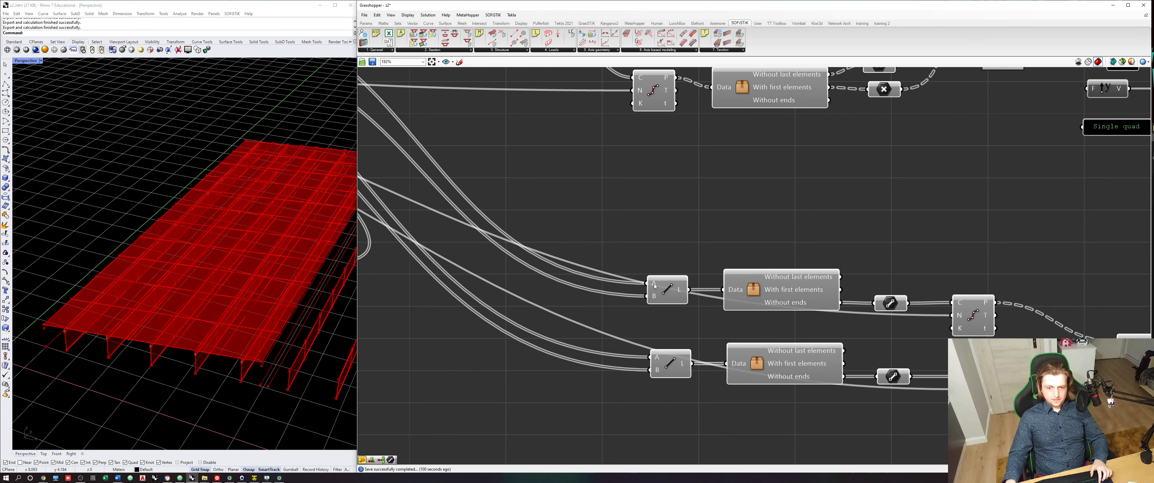
right_click(654, 286)
left_click(707, 315)
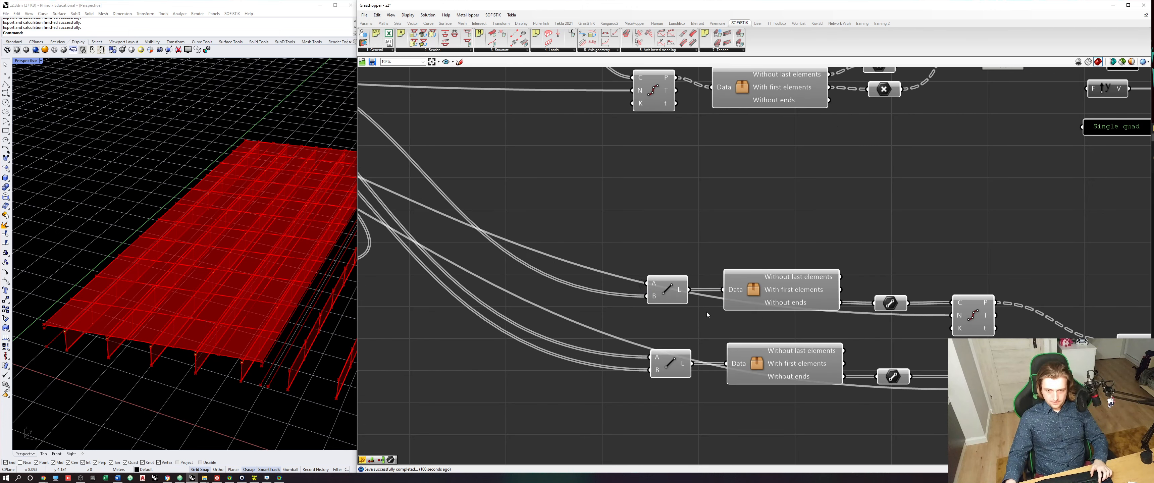
right_click(657, 298)
left_click(739, 319)
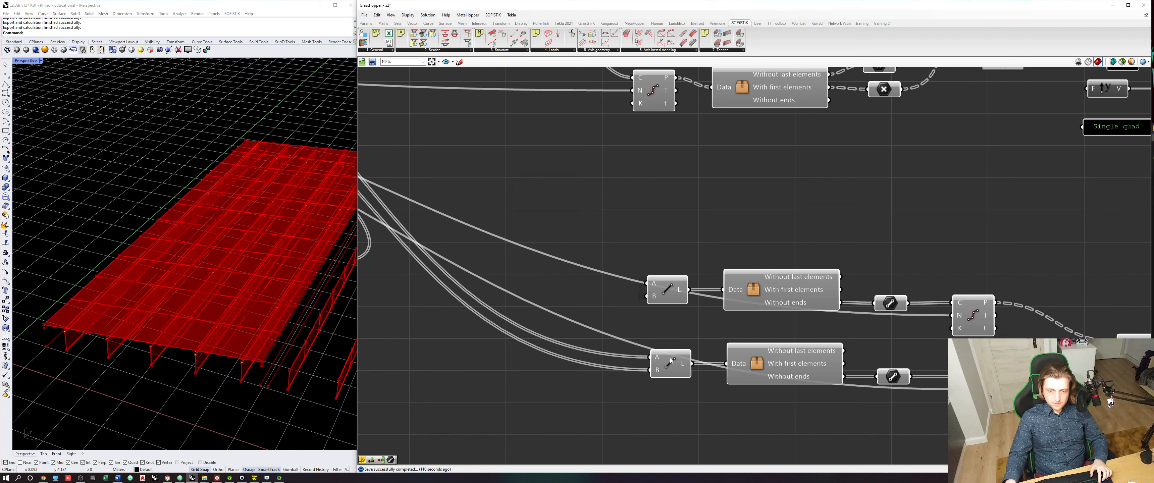
right_click(656, 358)
left_click(744, 366)
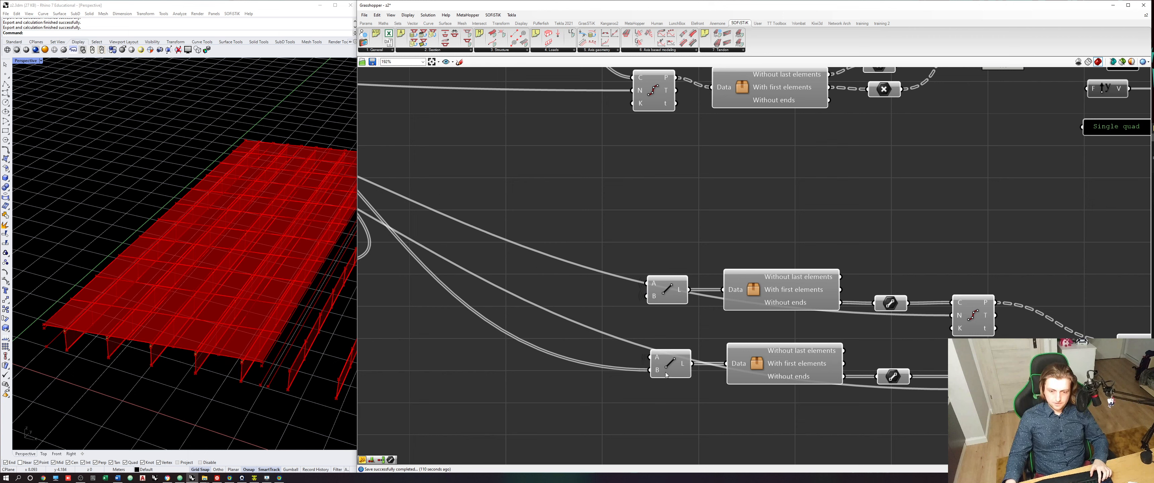
right_click(657, 371)
left_click(744, 367)
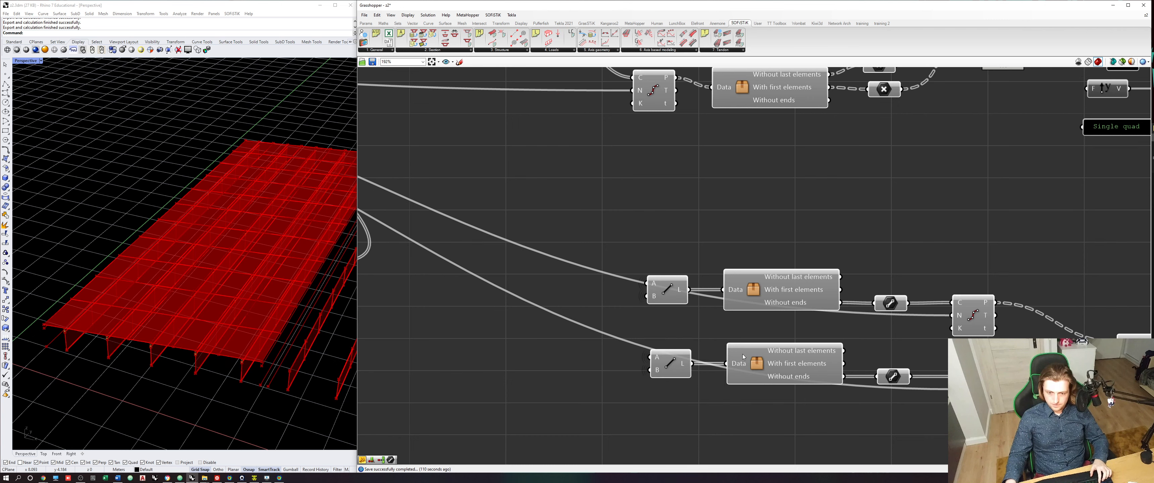
- Hide the wires feeding the N inputs of both Divide Curve components in the coupling chains and save the definition
right_click_drag(860, 209, 788, 203)
right_click(889, 313)
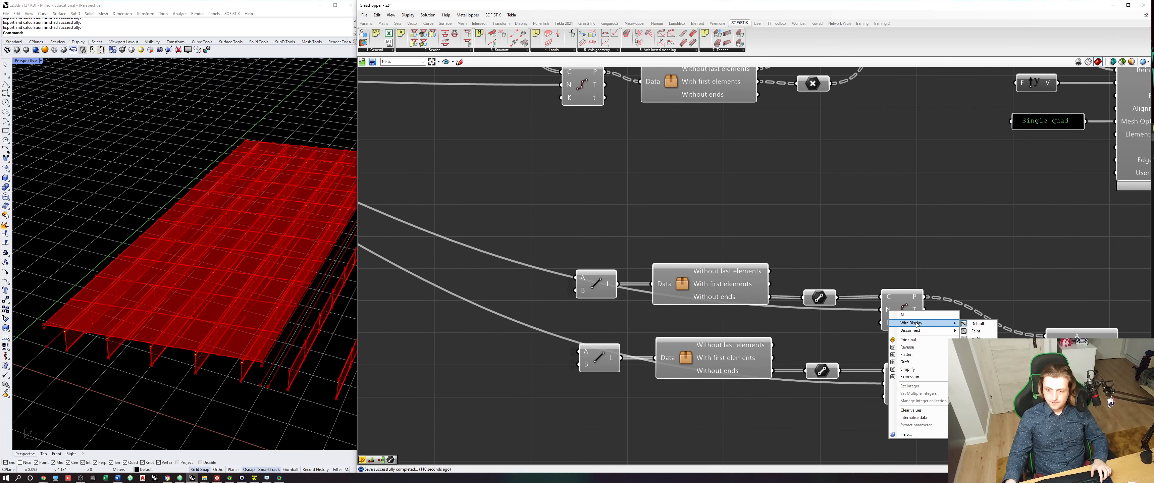
left_click(976, 333)
right_click(891, 384)
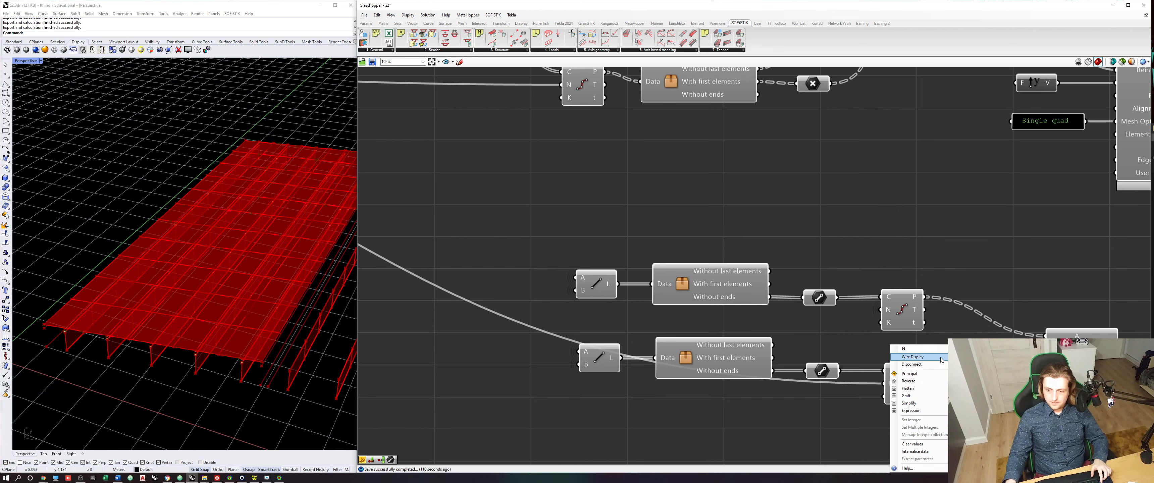
left_click(977, 365)
scroll(831, 321, "down", 8)
left_click_drag(915, 360, 827, 307)
left_click(926, 289)
key("ctrl+s")
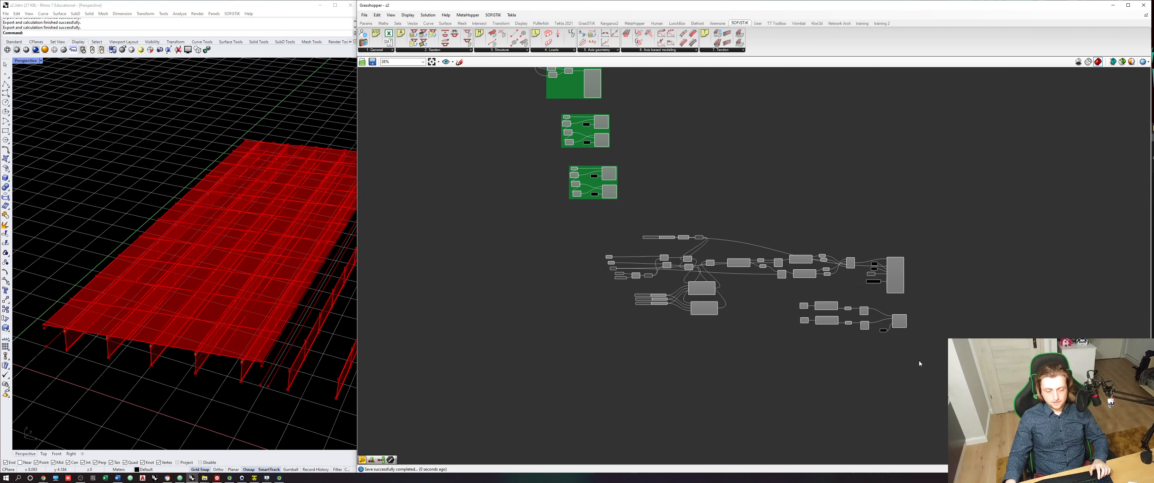
- Switch to the SOFiSTiK Text Editor, run the calculation and open the model in System Visualisation
left_click(254, 478)
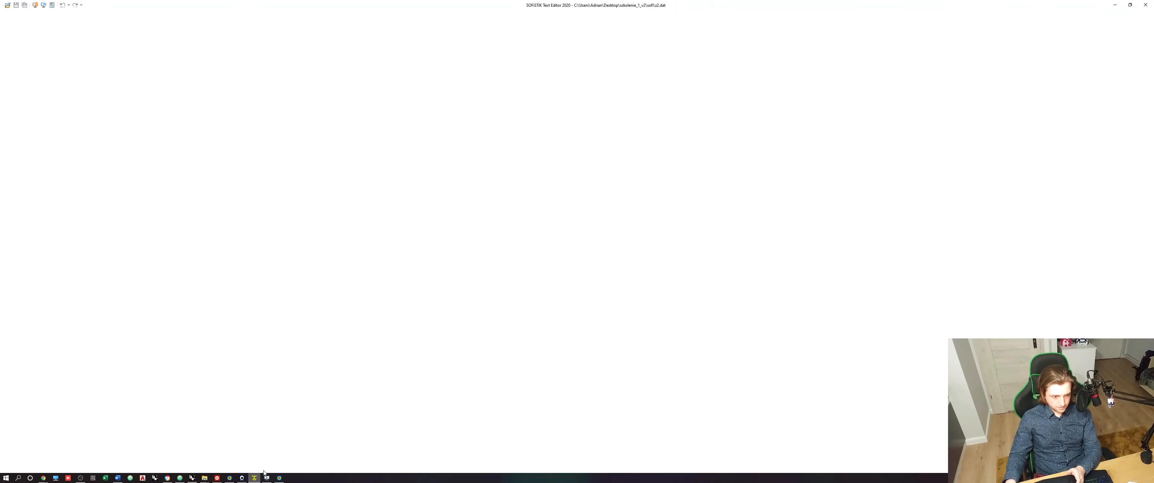
key("Return")
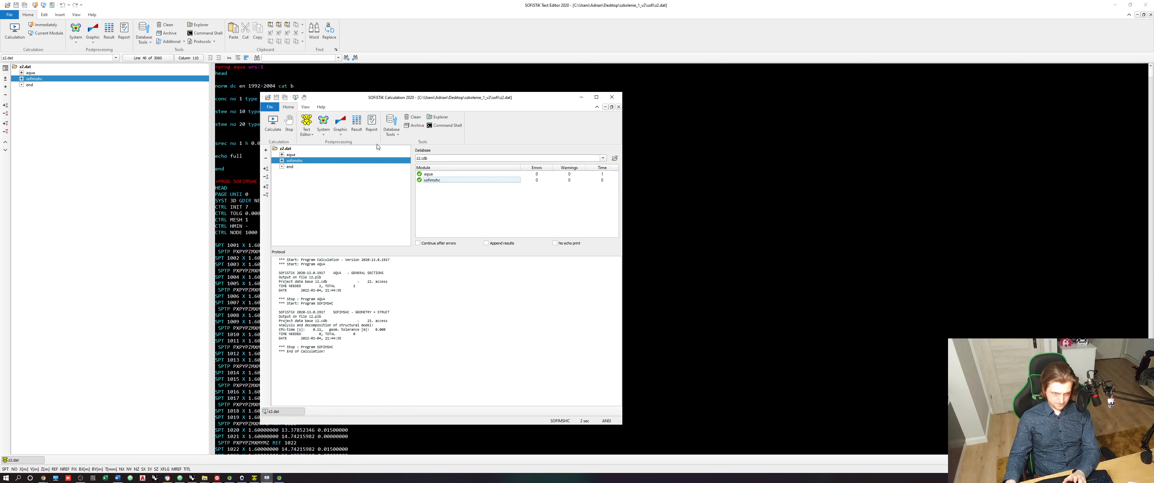
left_click(324, 121)
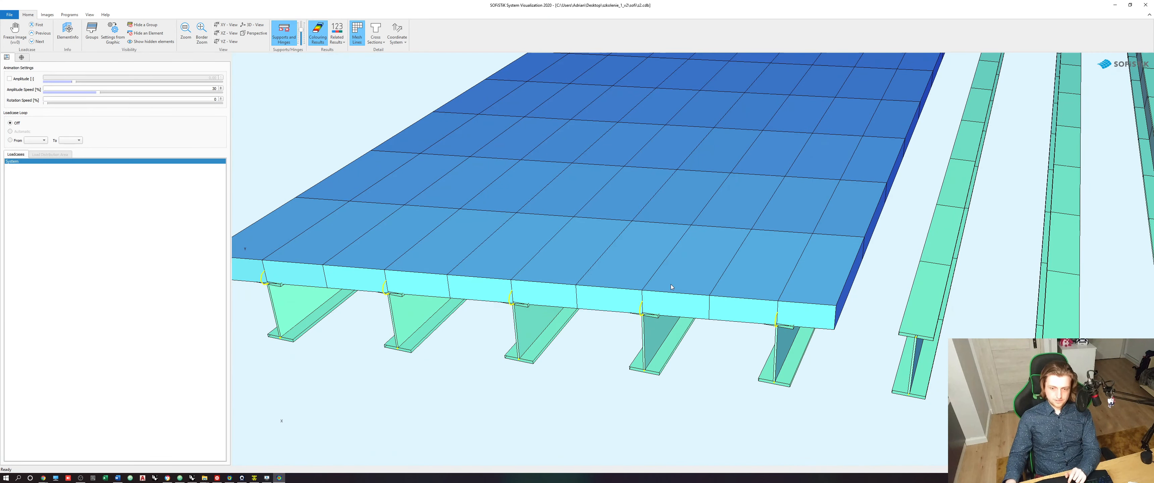
- Turn off the cross-section display and reduce the support and hinge symbol size to examine a coupling at the deck's end
left_click(375, 29)
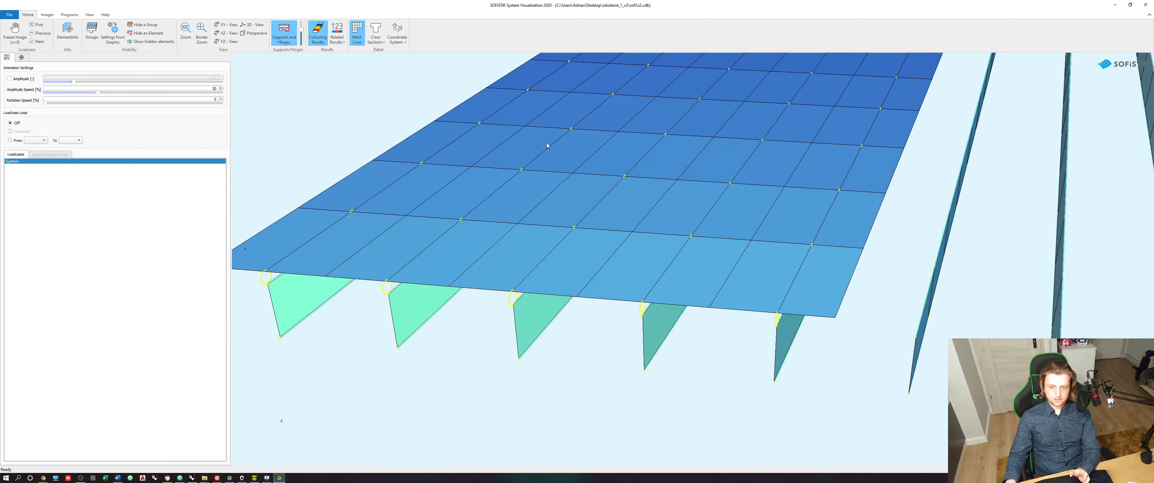
middle_click_drag(688, 231, 683, 233)
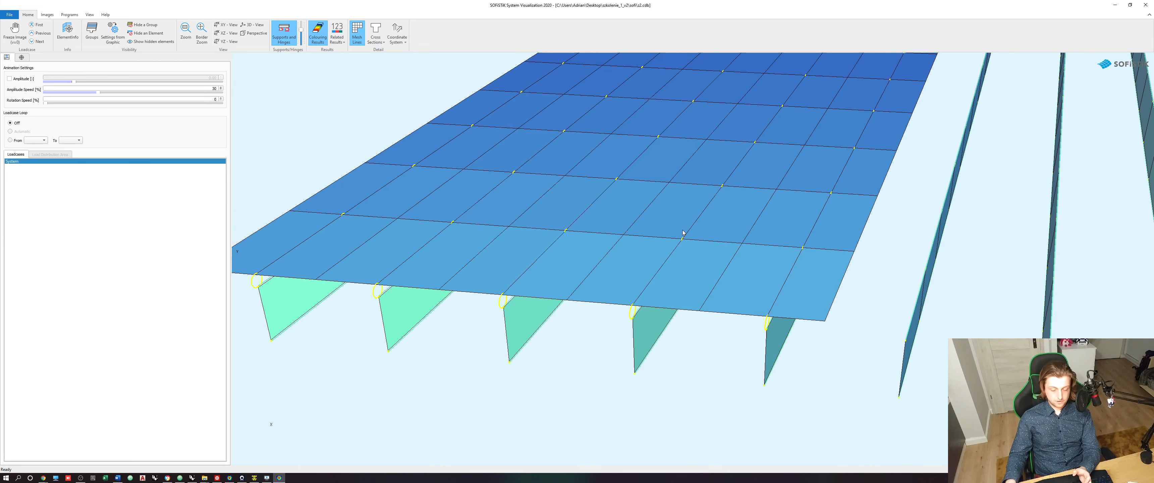
scroll(752, 306, "up", 2)
middle_click_drag(806, 320, 765, 304)
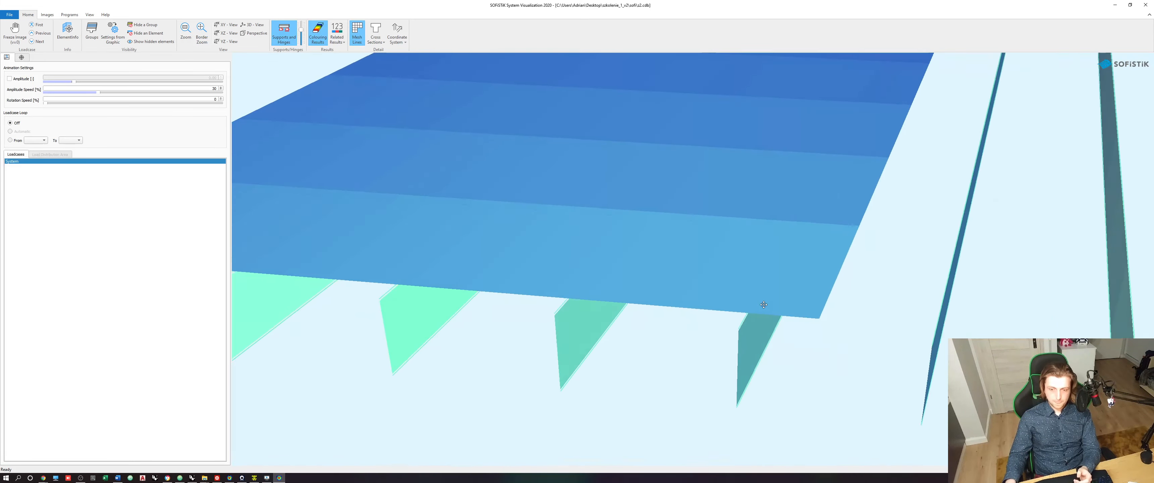
left_click_drag(765, 304, 753, 303)
scroll(660, 260, "up", 2)
scroll(659, 260, "up", 3)
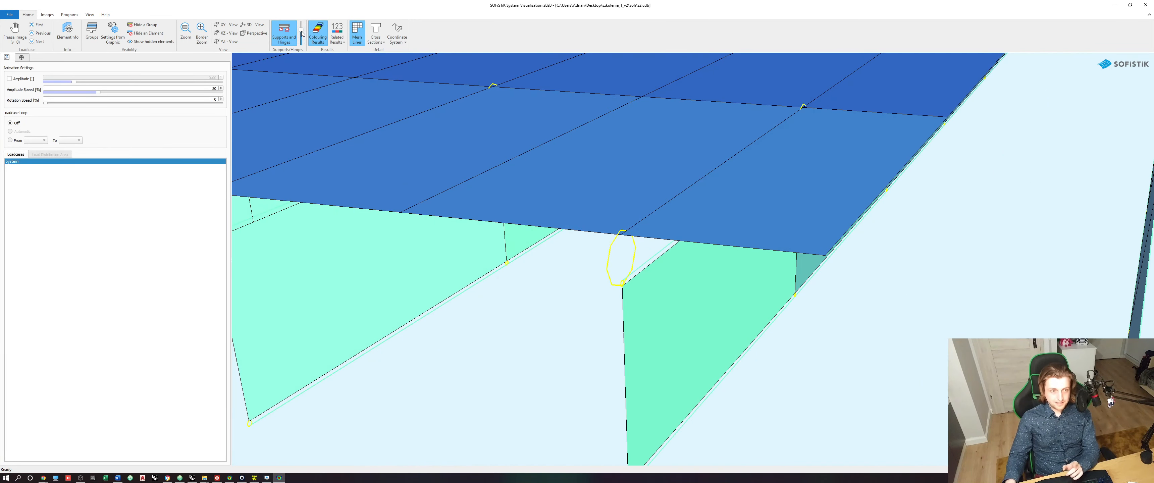
left_click_drag(302, 34, 302, 44)
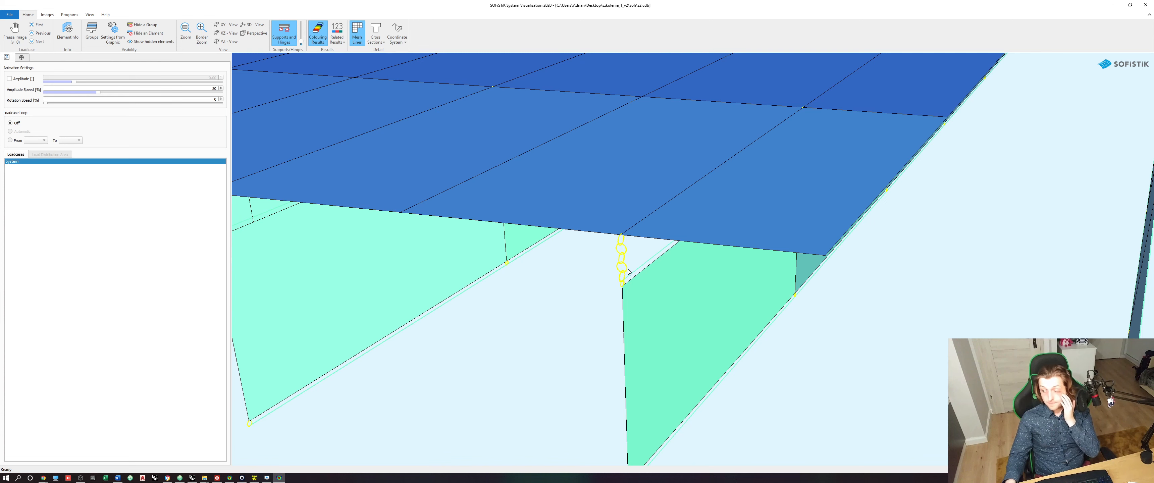
scroll(625, 257, "up", 2)
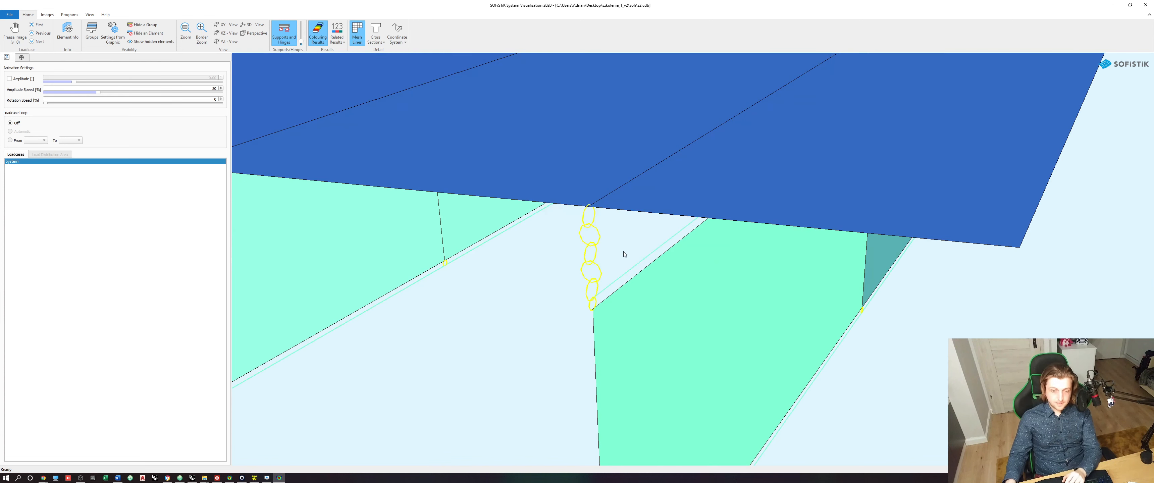
- Inspect the element information of the coupling and the two adjoining deck quads to compare their nodes
left_click(588, 231)
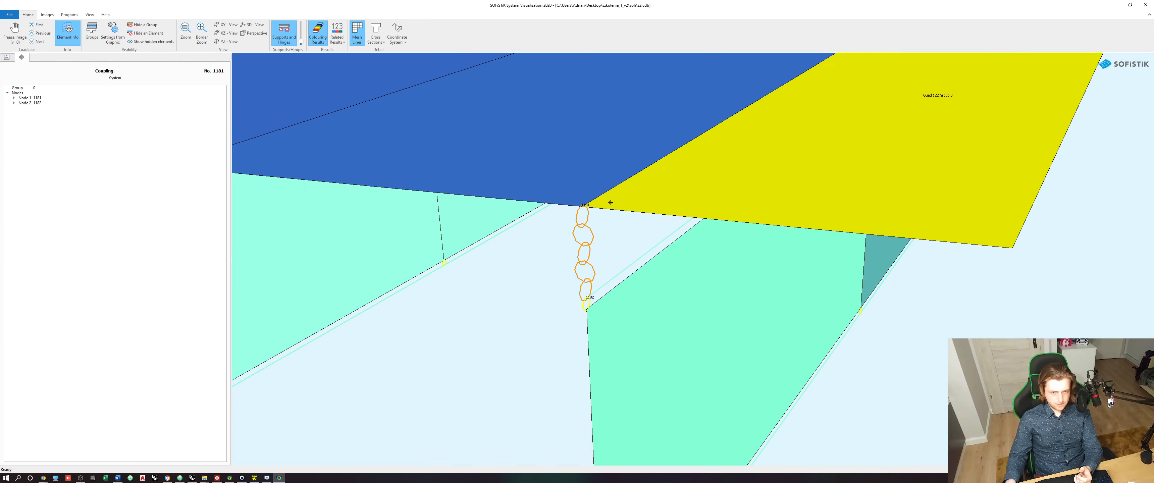
left_click(925, 94)
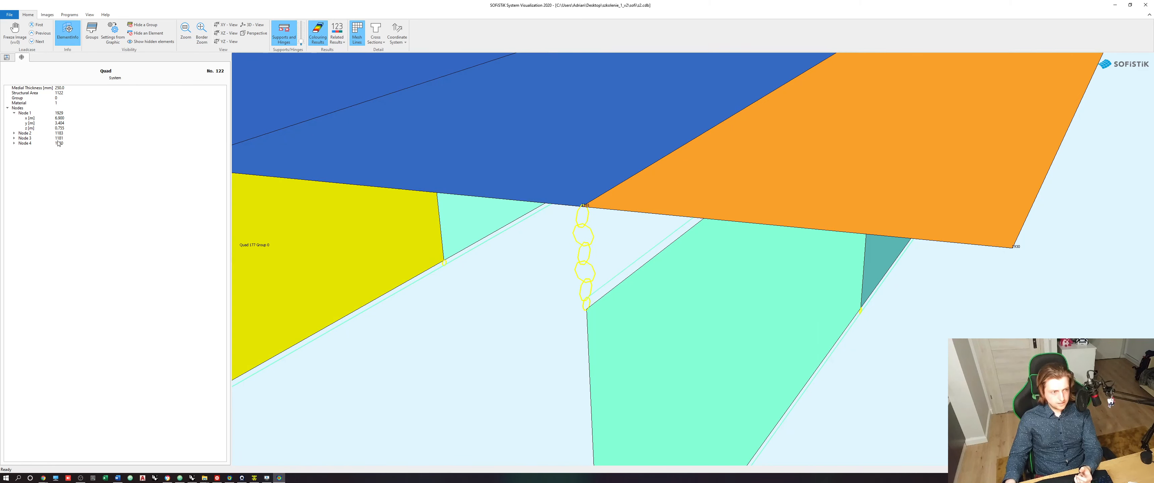
left_click(473, 184)
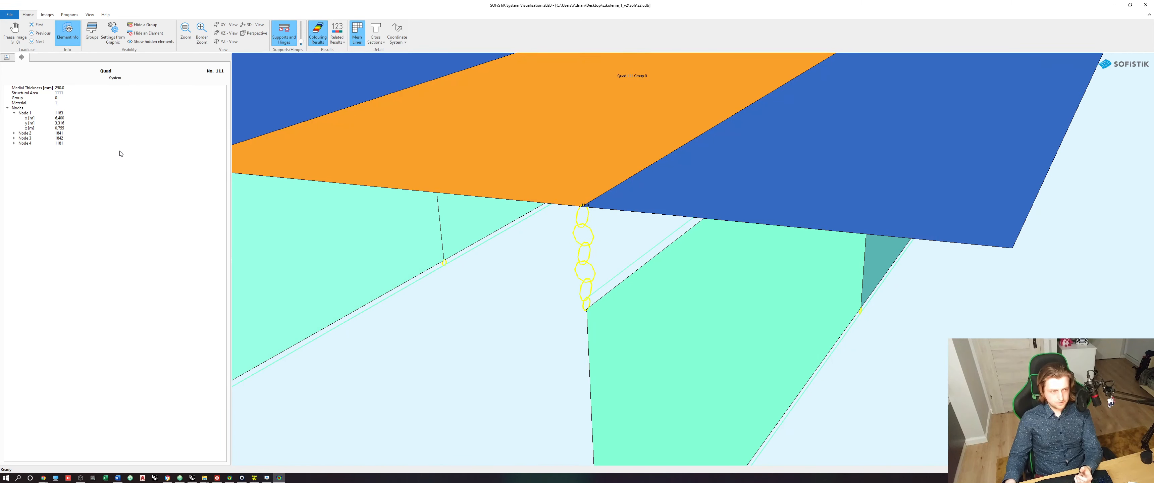
- Compare the coupling's nodes with the adjoining beam's start node in the element information and switch back to Grasshopper
left_click(590, 284)
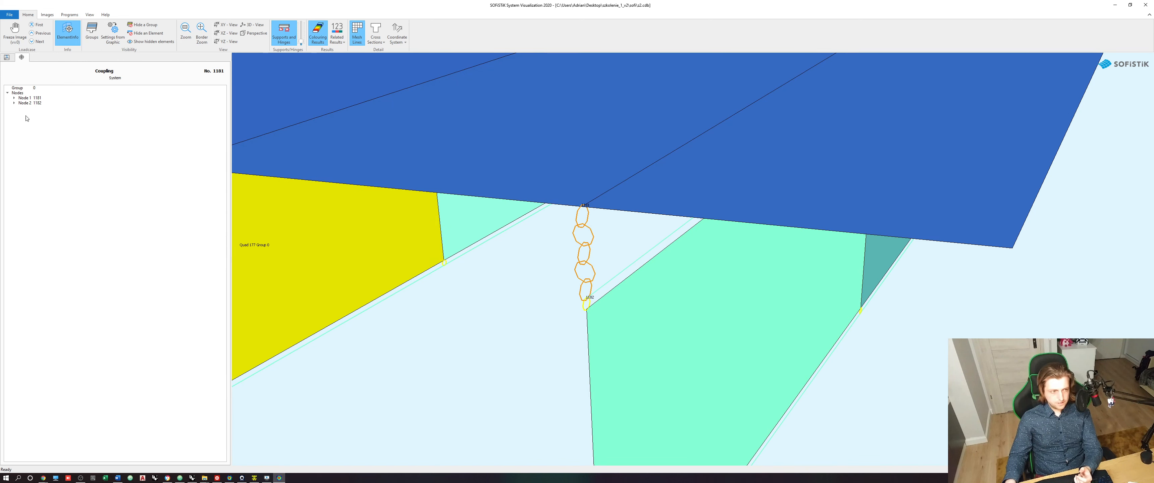
left_click(610, 279)
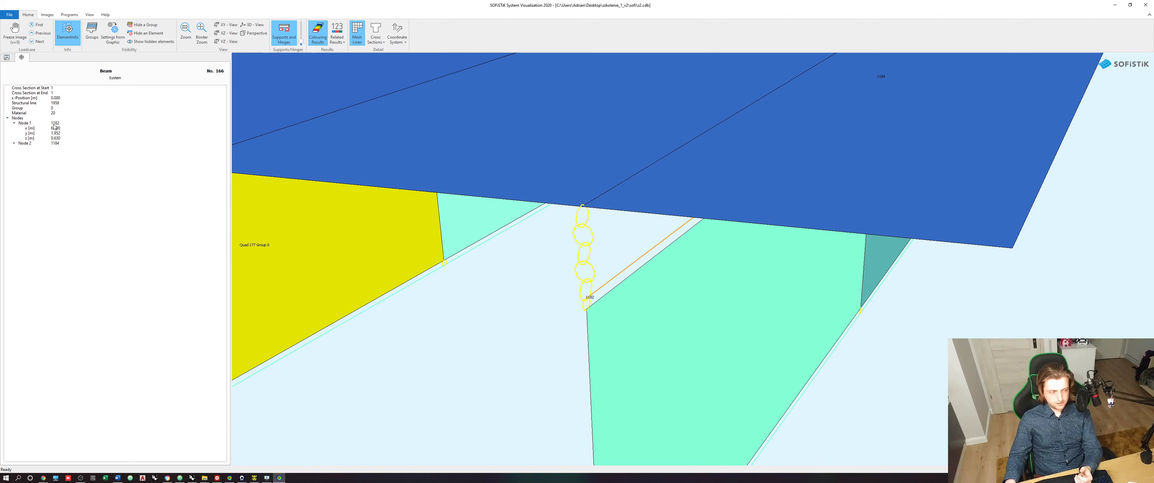
left_click(589, 247)
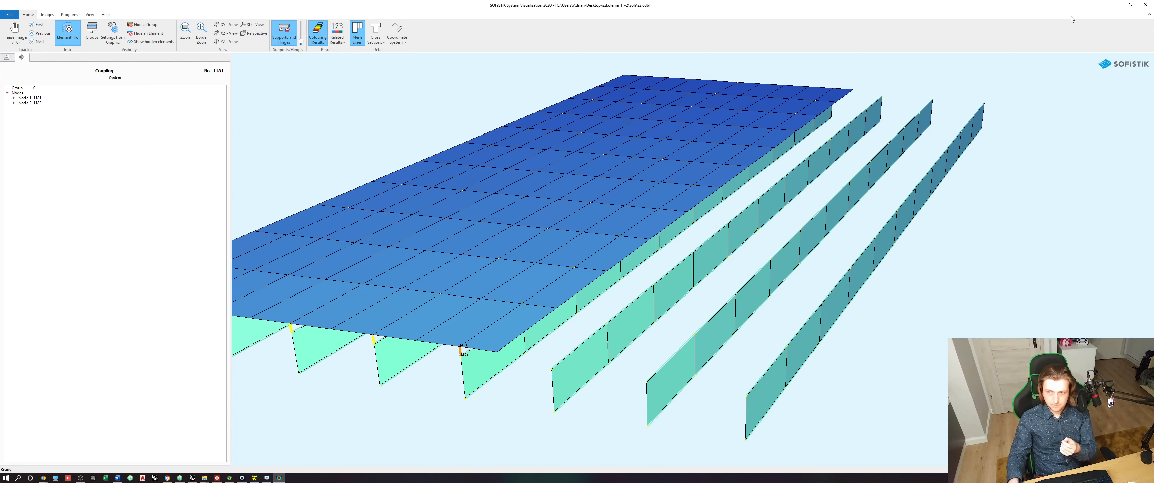
left_click(1115, 4)
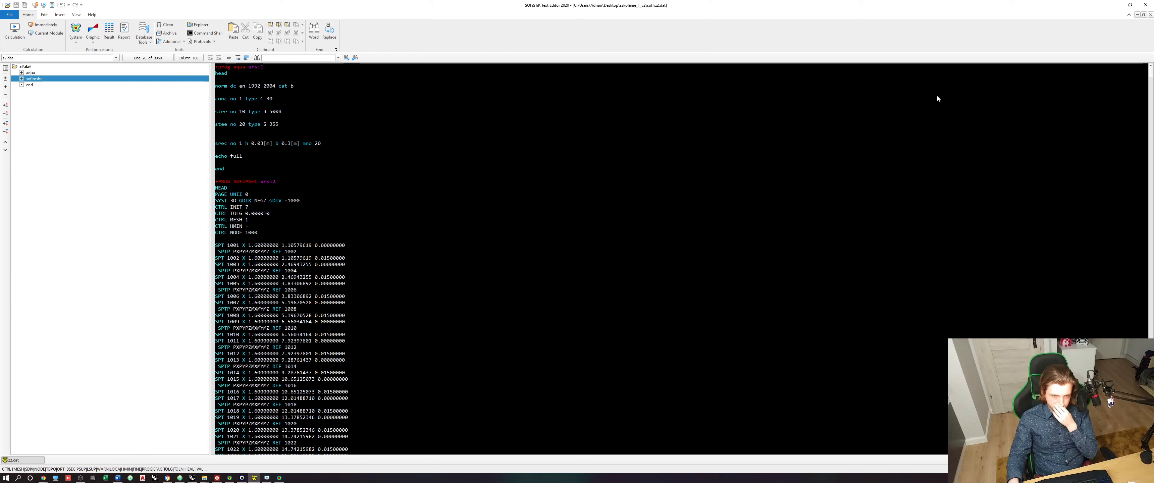
left_click(1116, 5)
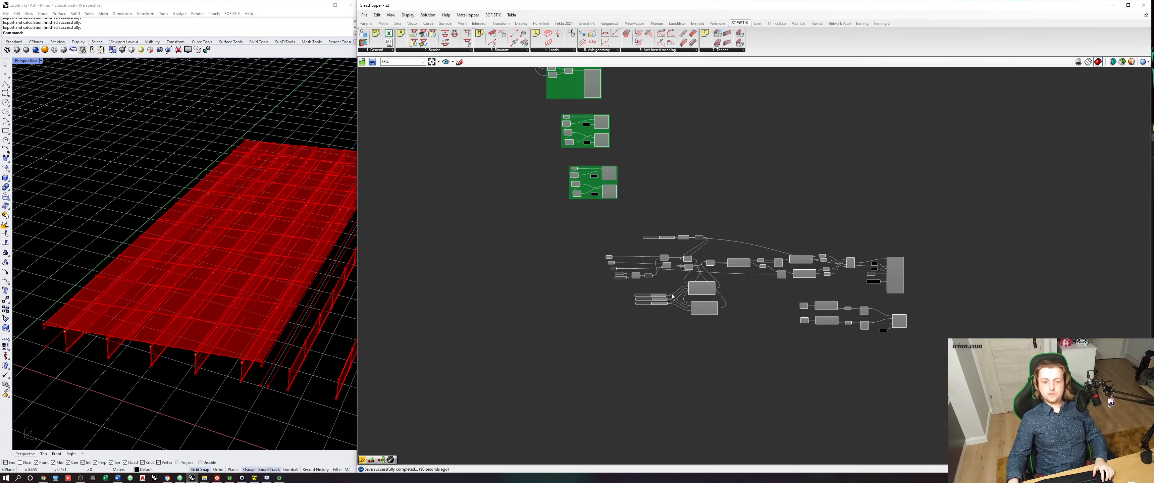
- Move the two point parameters, the integer parameter, Web height and Flange thickness farther left of the addition components
scroll(672, 297, "up", 5)
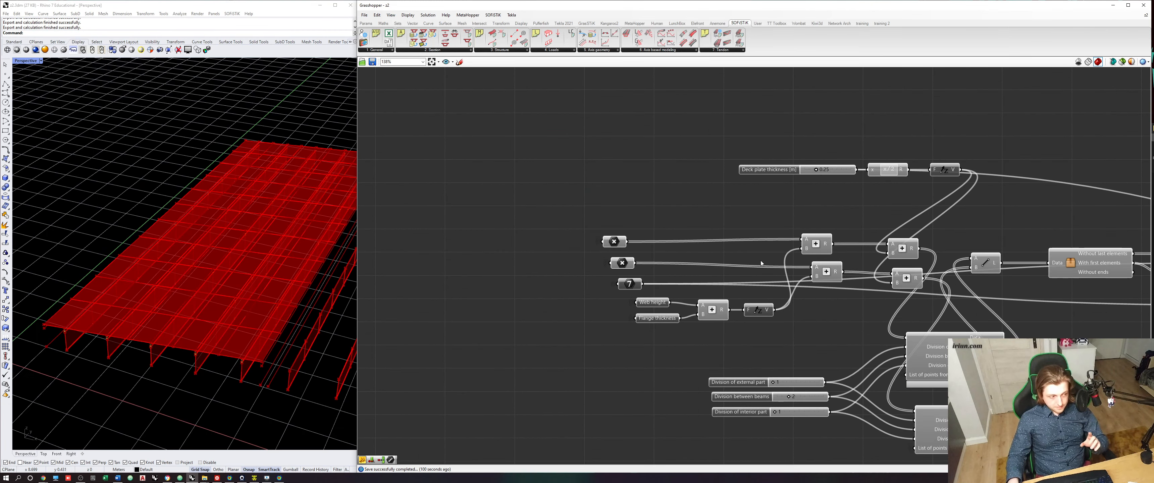
right_click_drag(717, 269, 672, 288)
scroll(771, 299, "down", 5)
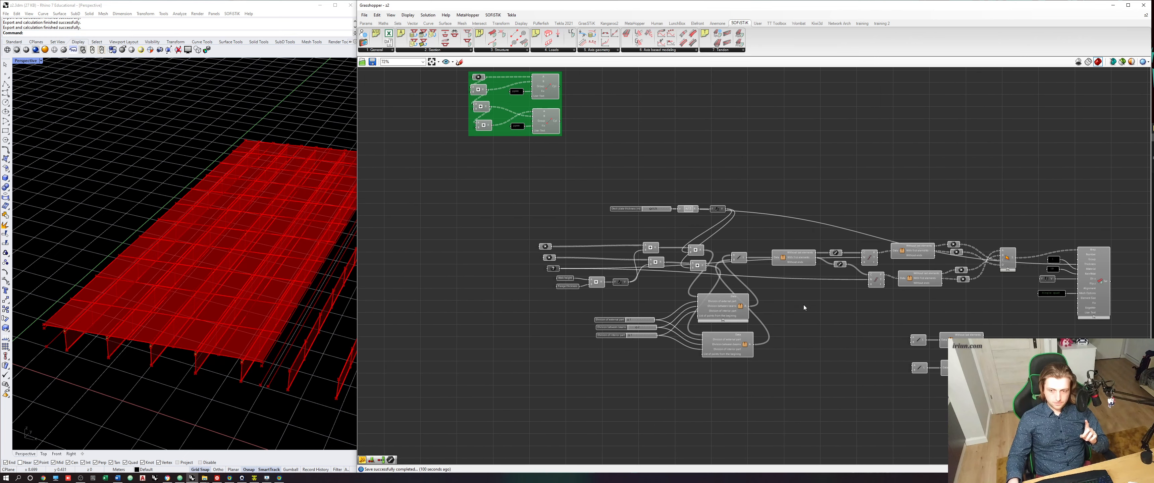
scroll(564, 281, "up", 5)
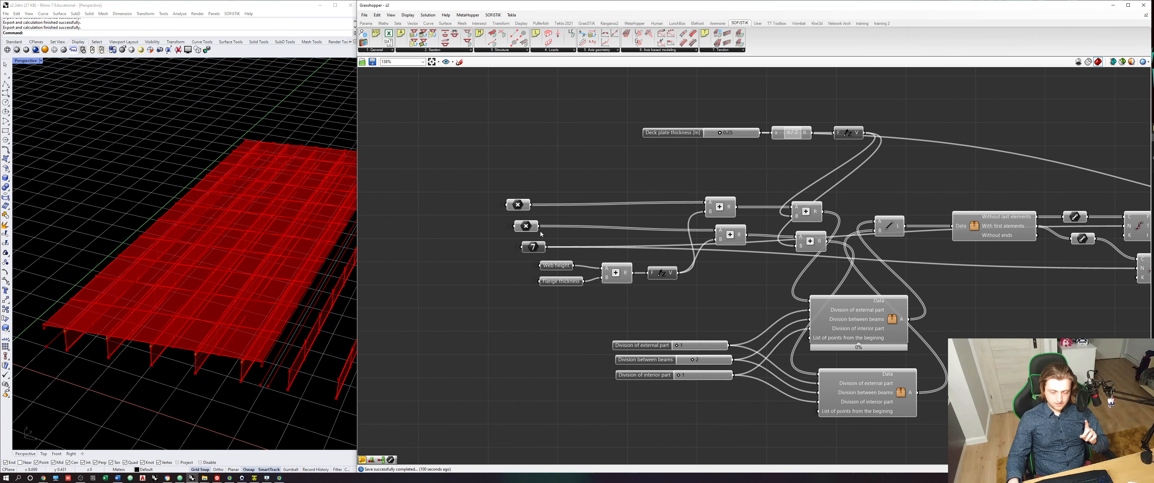
left_click(521, 207)
left_click(527, 227)
left_click(535, 247)
left_click_drag(569, 250, 506, 197)
left_click_drag(582, 296, 392, 200)
left_click(460, 174)
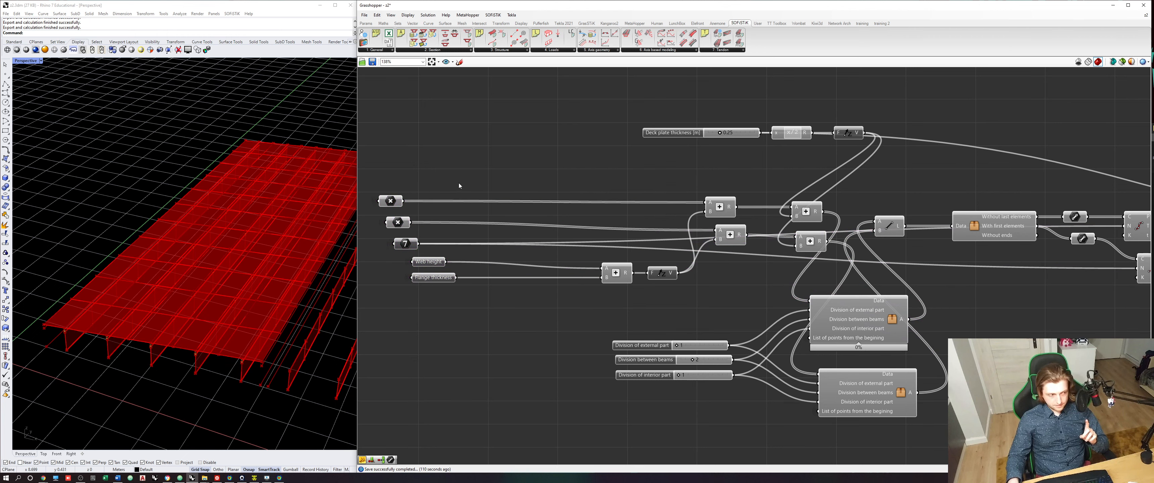
- Move the Deck plate thickness slider and the three division sliders left to line up with the other input parameters
right_click_drag(498, 223, 552, 228)
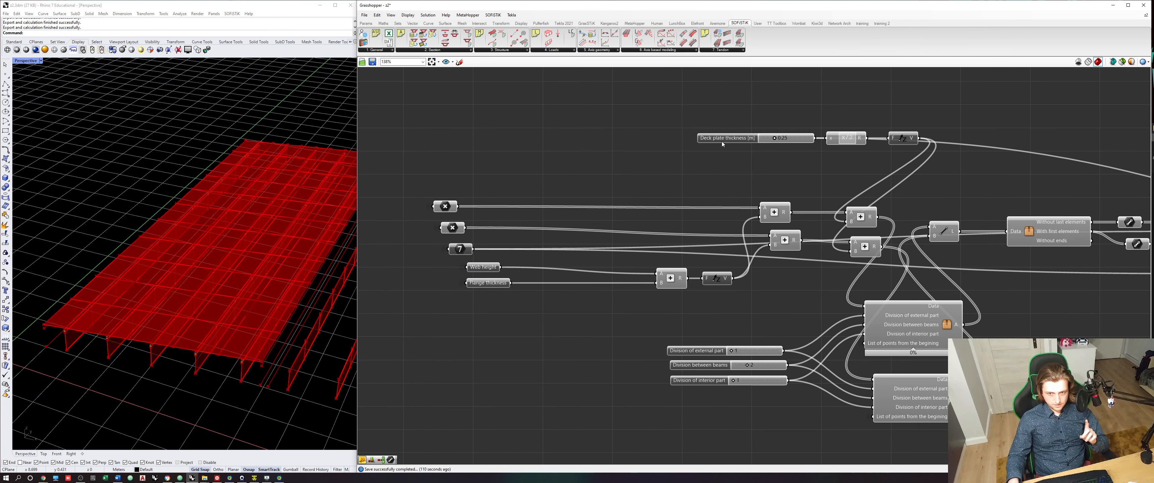
left_click_drag(721, 141, 408, 158)
left_click(429, 121)
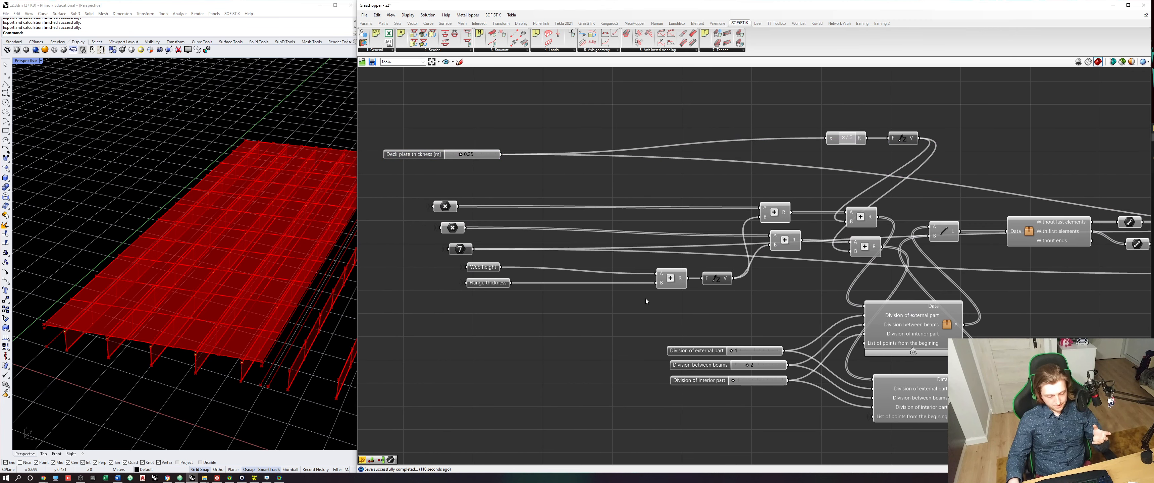
left_click_drag(645, 301, 799, 395)
left_click_drag(688, 353, 456, 352)
scroll(738, 337, "down", 1)
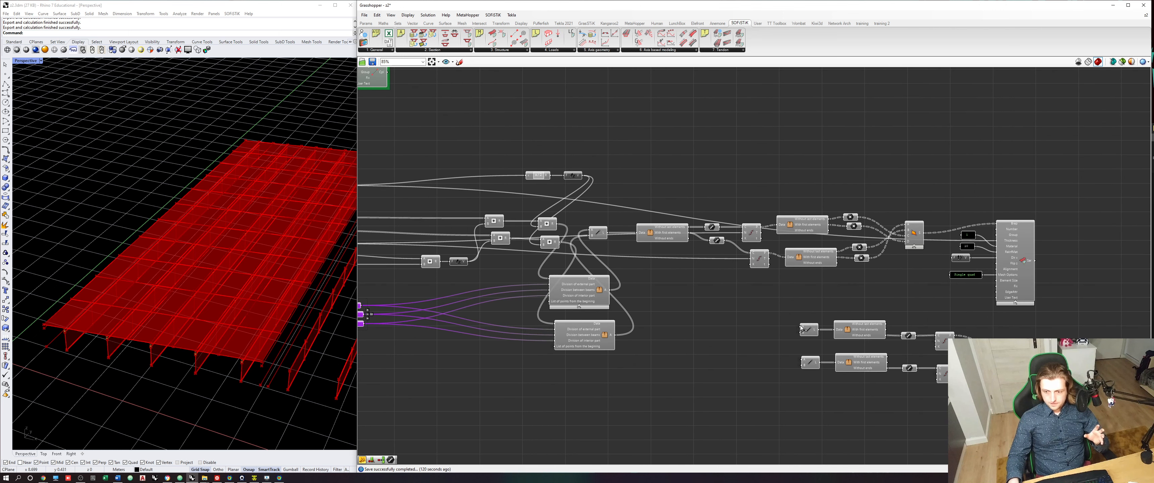
- Group all the deck and coupling components together with their input parameters and sliders
left_click(810, 358)
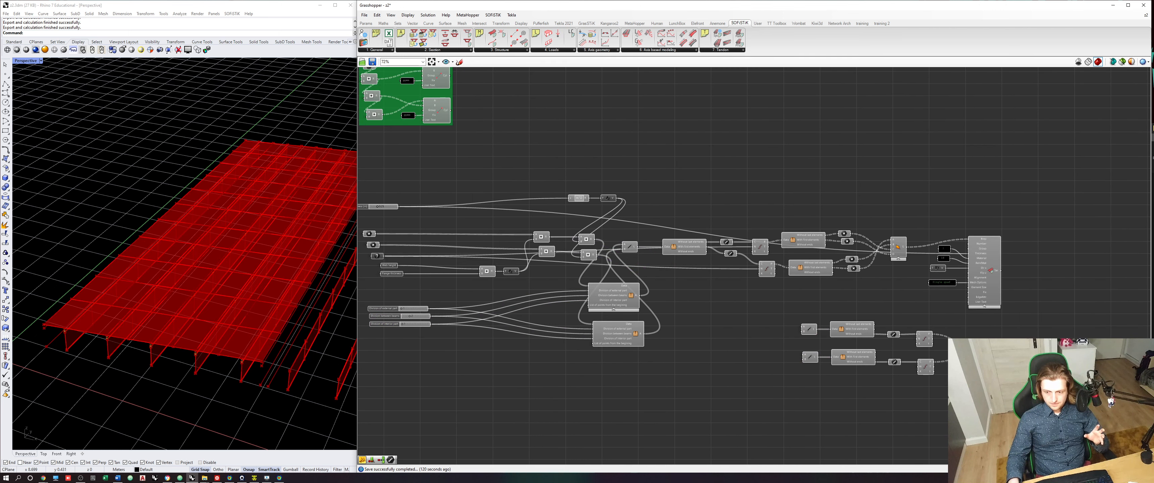
left_click_drag(1077, 435, 367, 165)
scroll(637, 241, "down", 3)
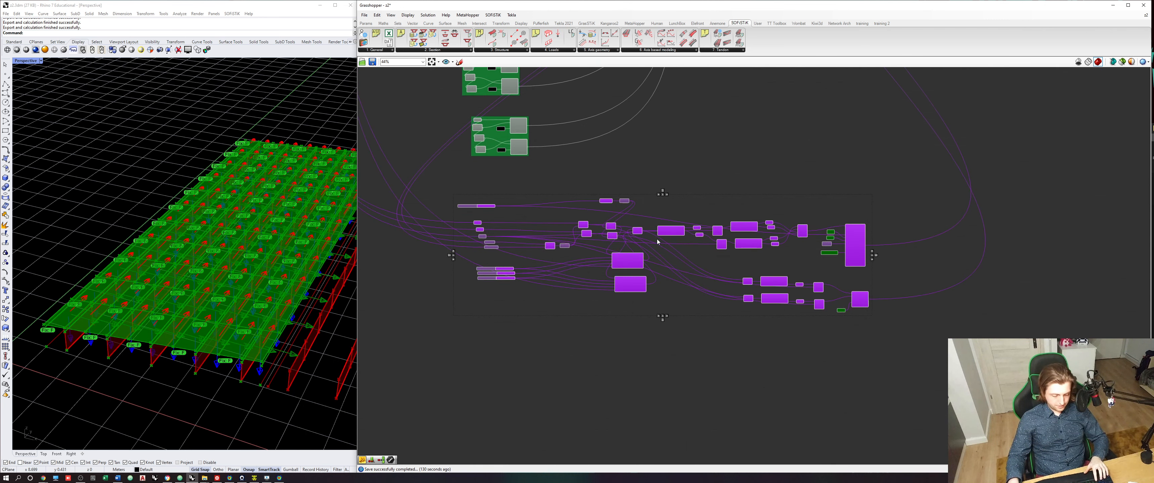
key("ctrl+g")
left_click(770, 159)
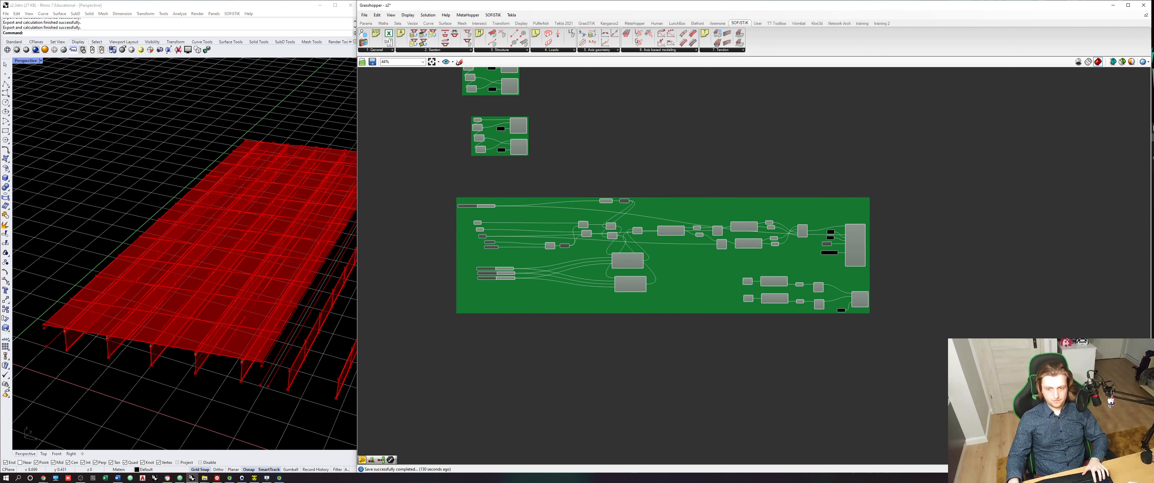
- Duplicate the whole deck and coupling group and place the copy directly below the original
left_click_drag(950, 354, 423, 192)
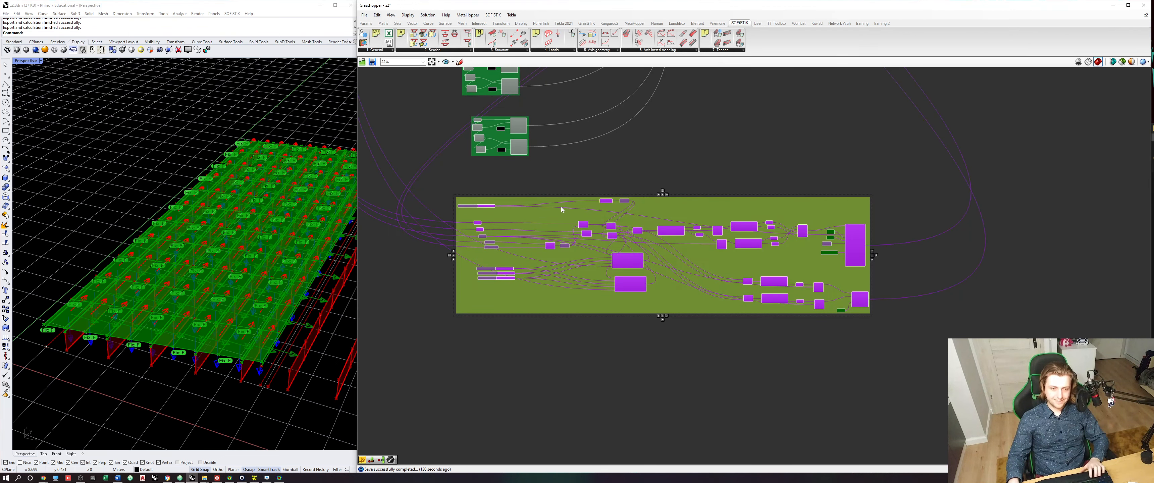
left_click_drag(561, 207, 592, 348, "alt")
left_click(484, 350)
- Add a relay on the incoming wire of each of the two point parameters in the duplicated group
scroll(490, 351, "up", 6)
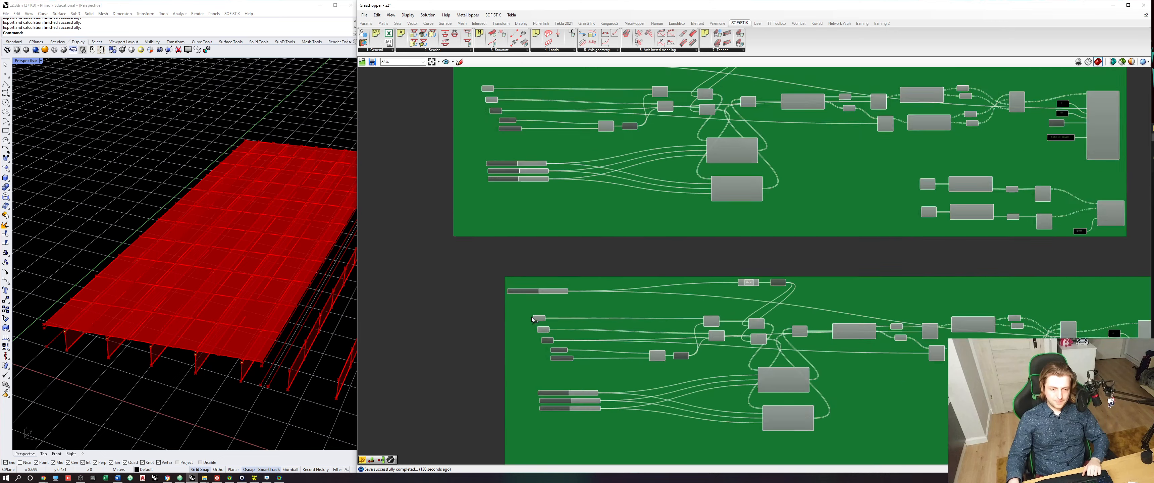
left_click(543, 317)
right_click_drag(218, 391, 143, 354)
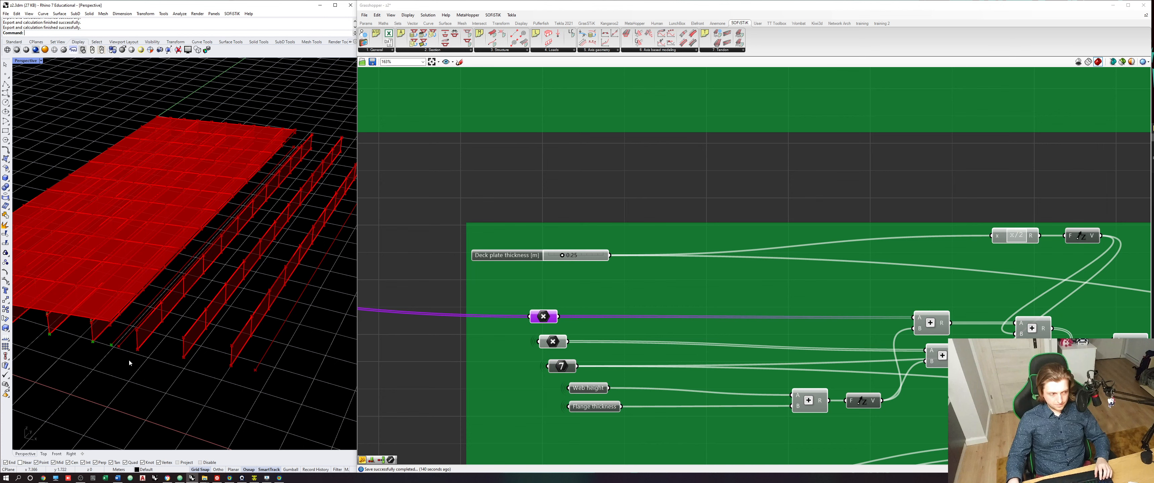
double_click(503, 317)
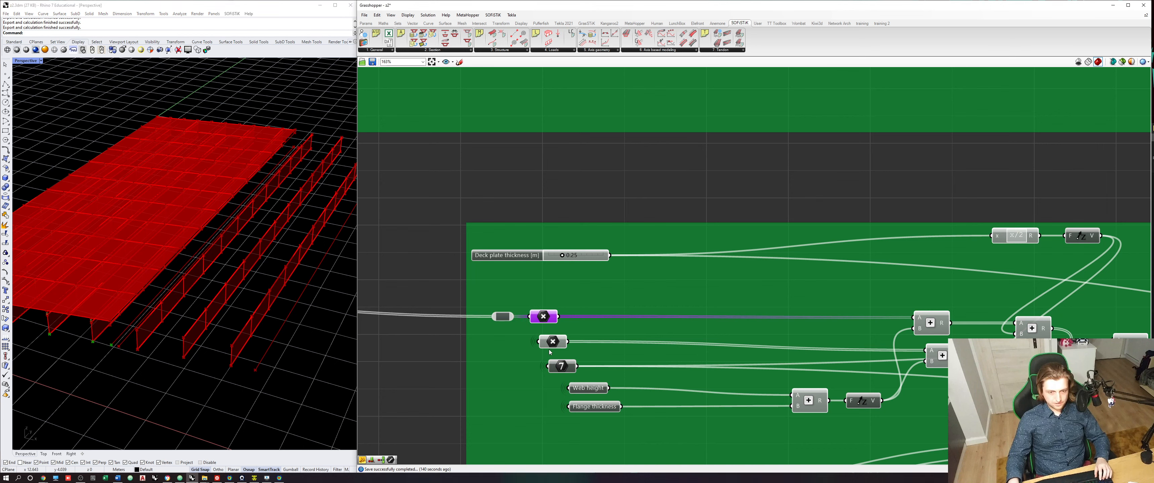
left_click(554, 341)
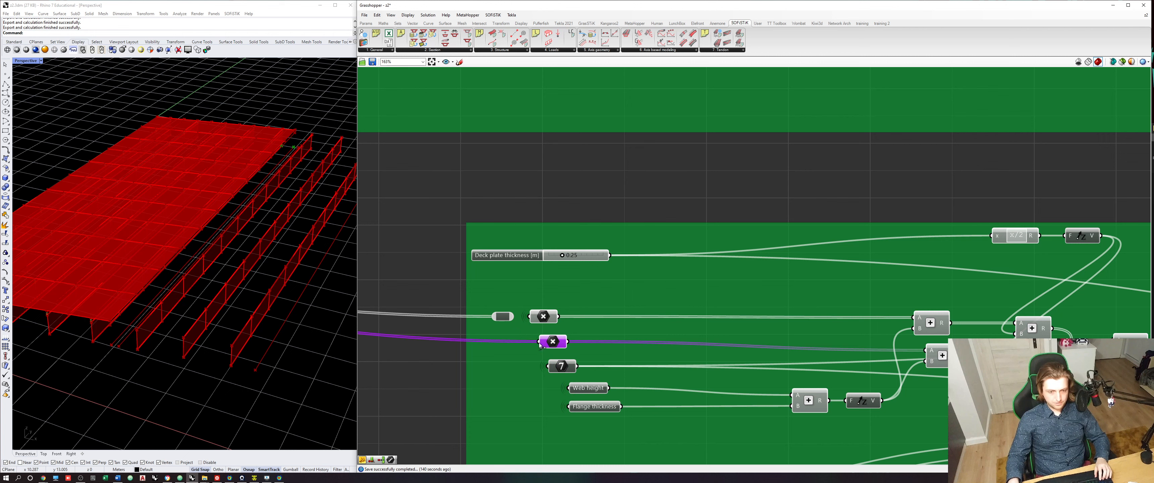
double_click(540, 345)
- Add a relay on the copied integer parameter's output and feed its input from the original group's integer parameter
left_click(563, 367)
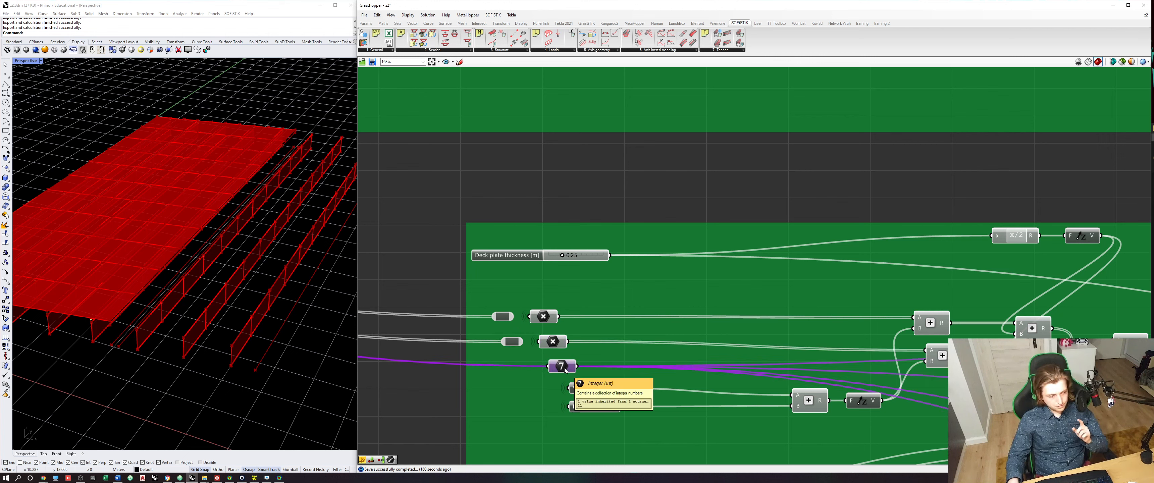
scroll(565, 369, "down", 1)
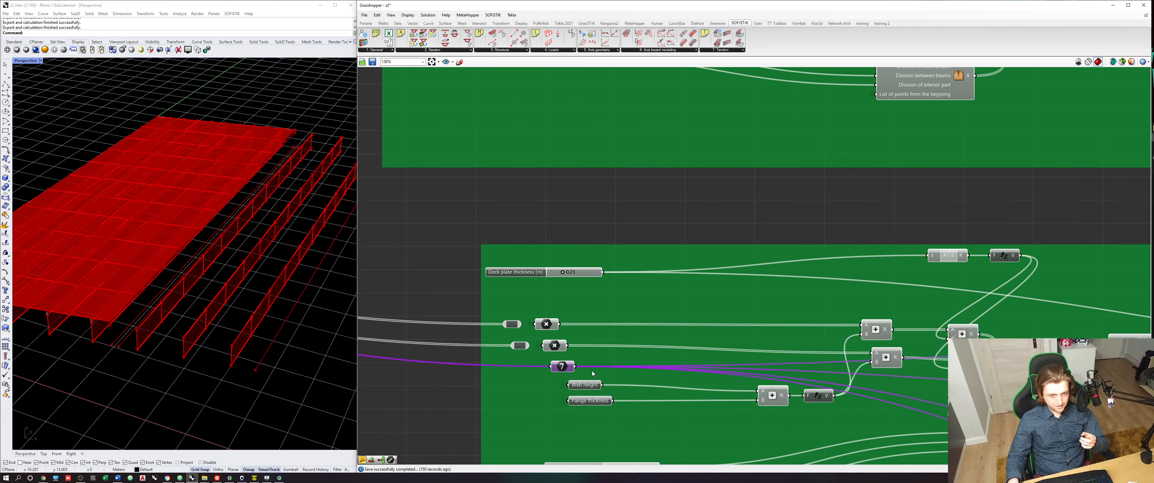
double_click(578, 367)
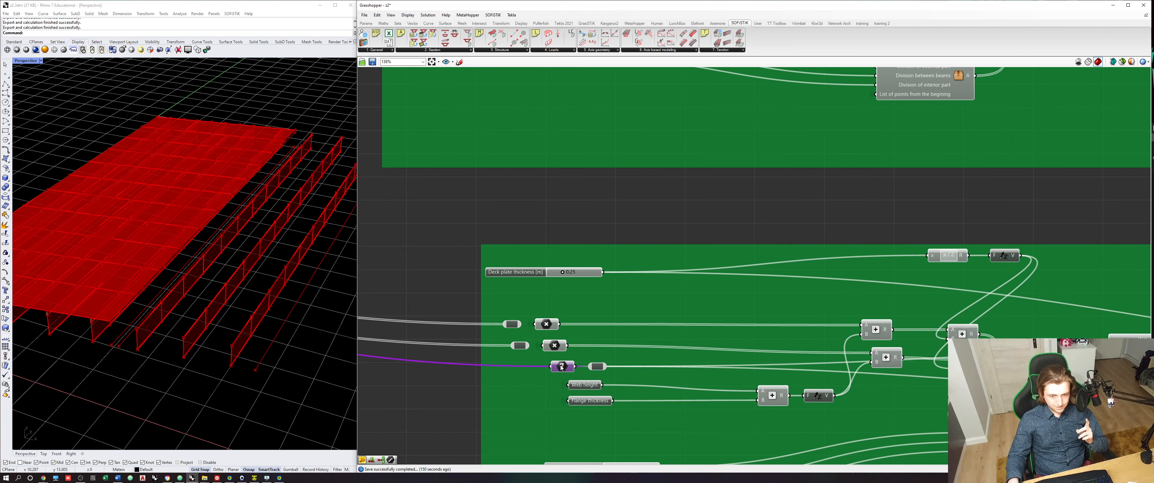
scroll(561, 368, "down", 3)
left_click_drag(503, 121, 553, 393)
scroll(559, 394, "up", 3)
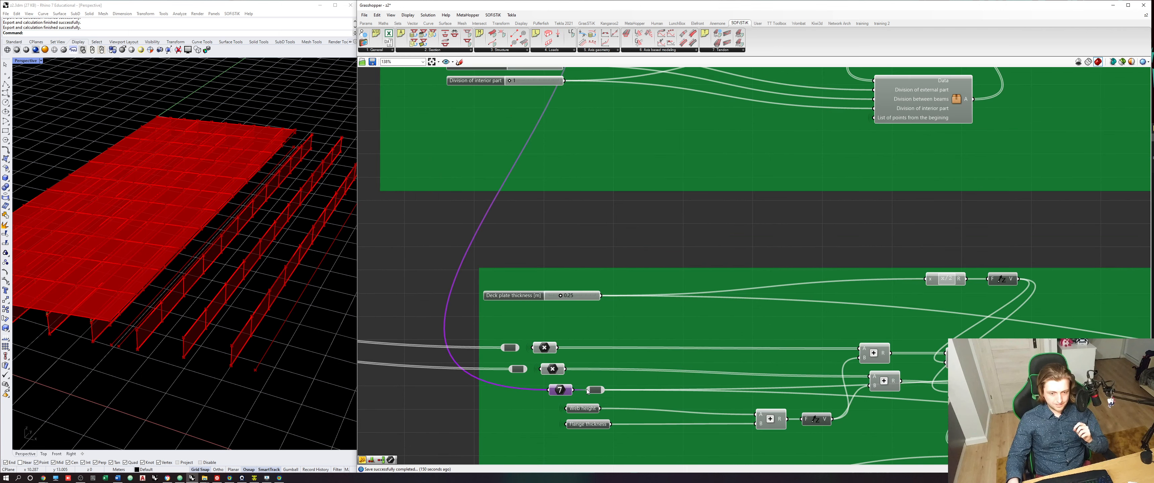
- Delete the relay on the copied integer parameter's output so that it feeds its components directly
left_click(593, 391)
key("Delete")
left_click(565, 391)
scroll(566, 392, "down", 2)
right_click_drag(575, 404, 576, 372)
scroll(576, 373, "up", 2)
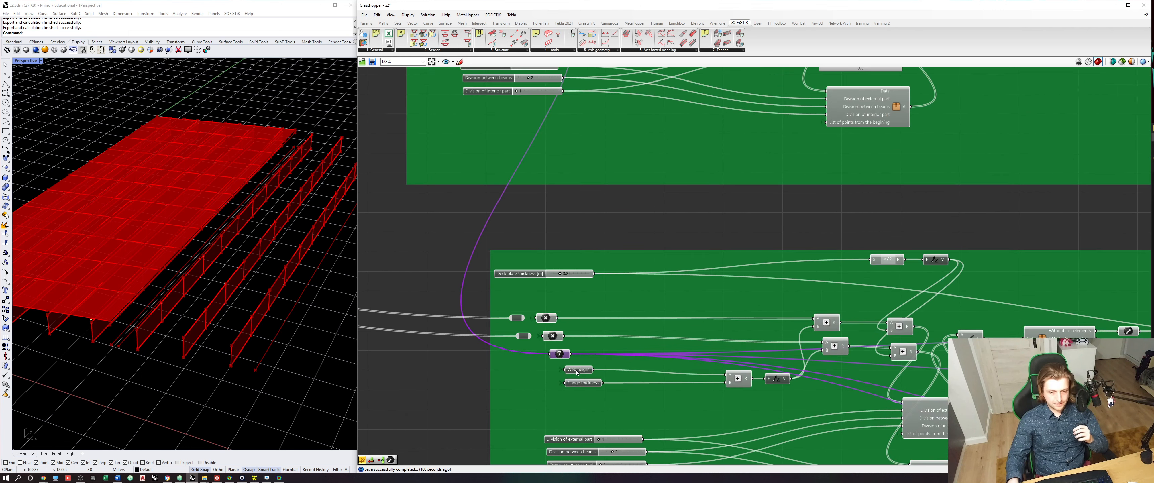
- Try to feed the copied Web height and Flange thickness parameters from the original group's parameters, and undo both connections
scroll(577, 372, "up", 2)
left_click(577, 372)
scroll(576, 372, "down", 3)
scroll(590, 371, "up", 3)
scroll(585, 371, "down", 3)
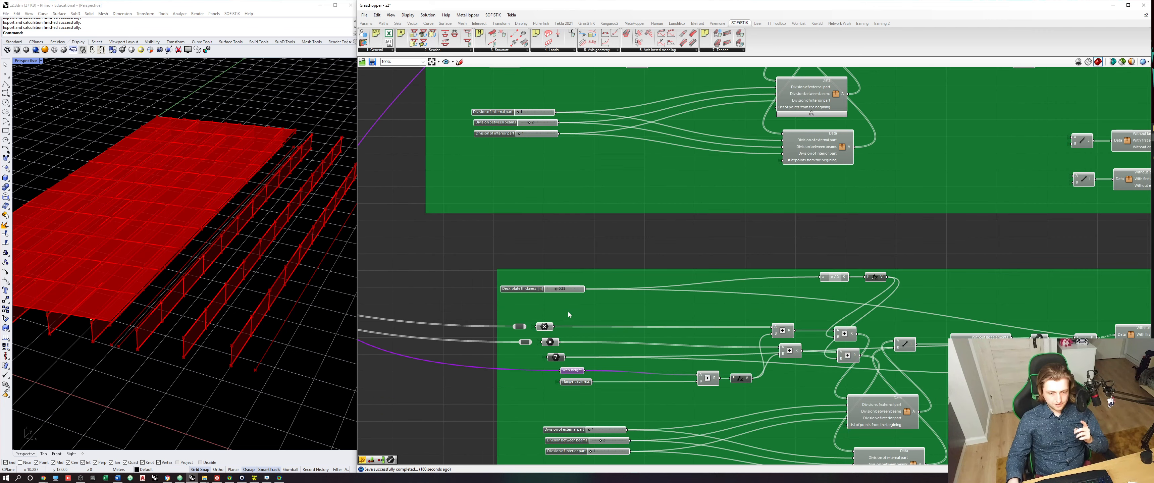
right_click_drag(568, 312, 560, 374)
scroll(533, 256, "down", 1)
left_click_drag(518, 181, 550, 408)
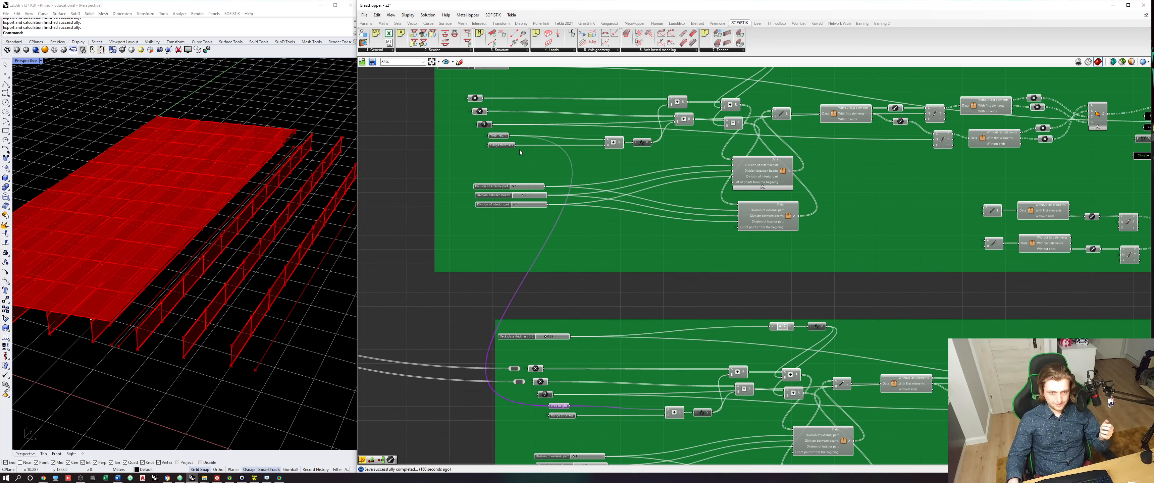
left_click_drag(516, 145, 549, 416)
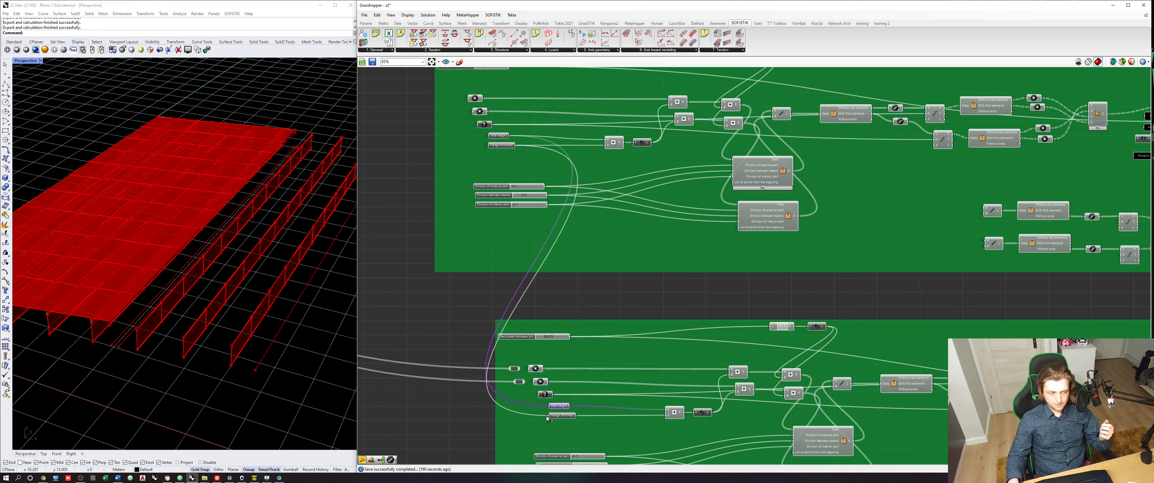
key("ctrl+z")
key("ctrl+z")
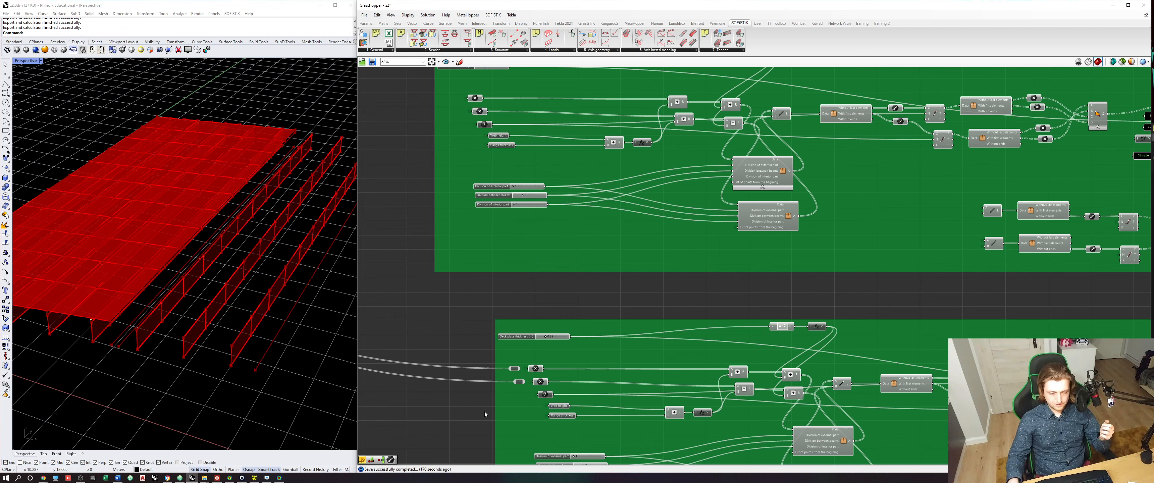
- Add a relay on the output wires of the Deck plate thickness slider in the duplicated group
scroll(552, 422, "up", 3)
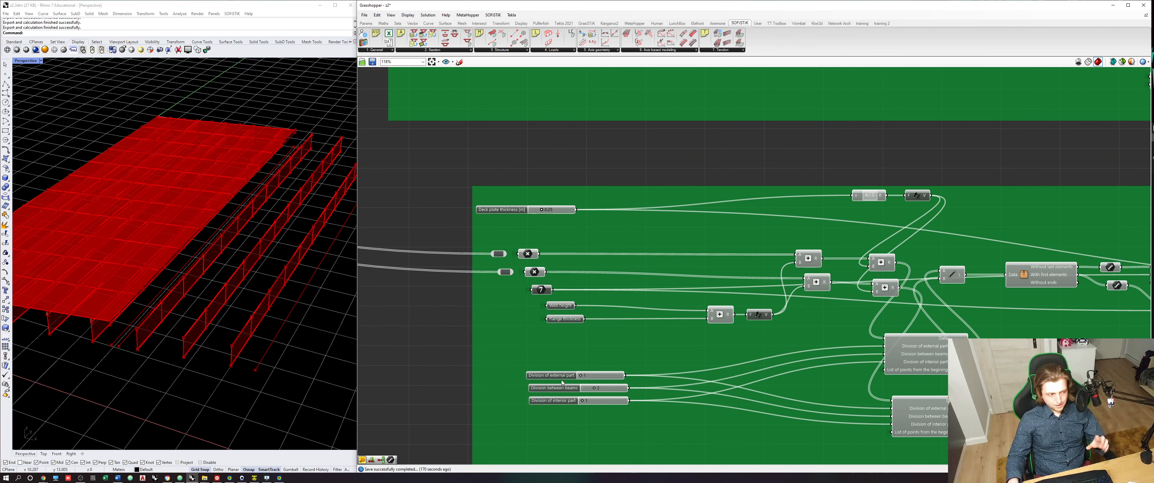
right_click_drag(632, 374, 558, 366)
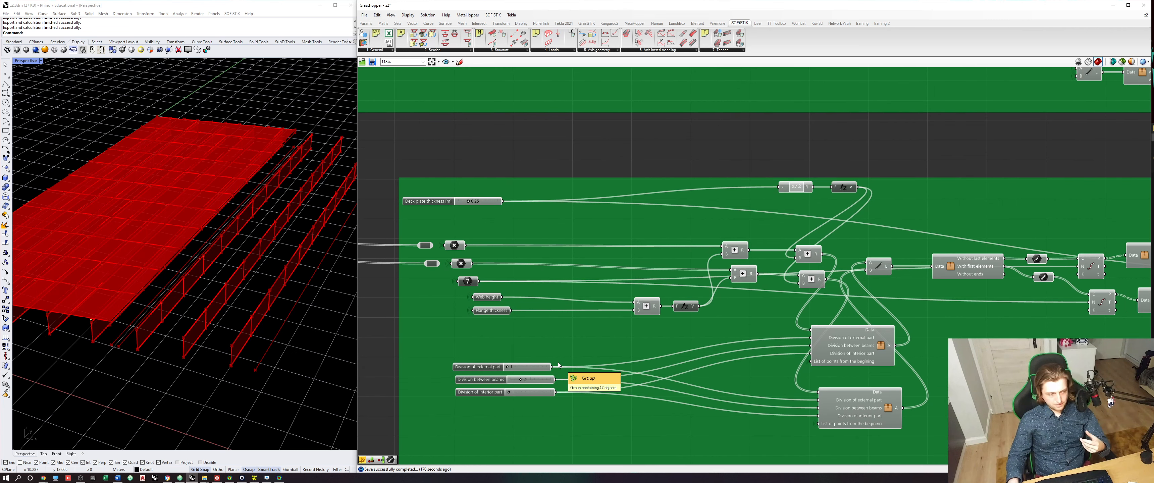
scroll(558, 365, "down", 2)
right_click_drag(542, 328, 549, 387)
scroll(497, 306, "up", 6)
right_click_drag(468, 307, 576, 356)
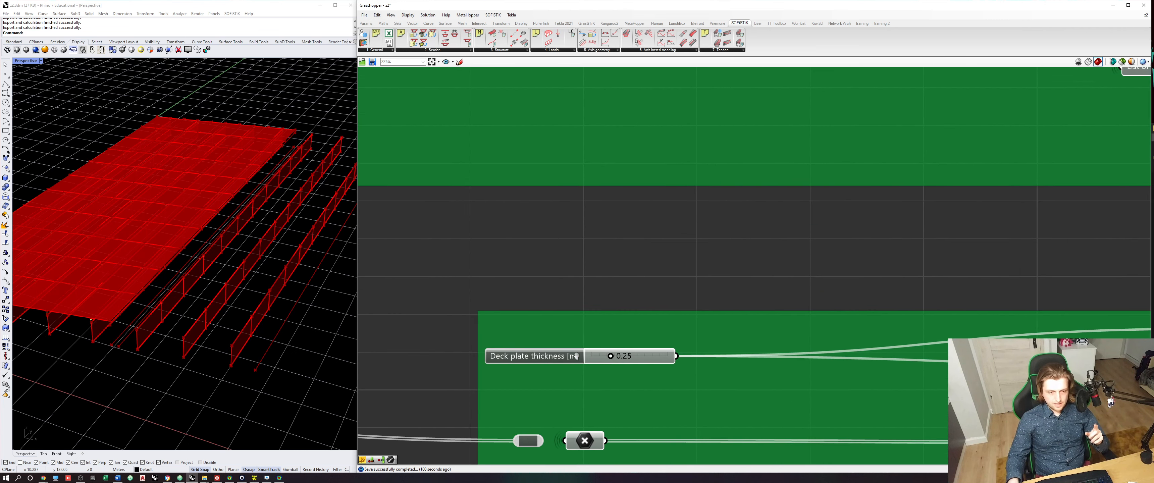
left_click(549, 359)
scroll(548, 359, "down", 2)
scroll(632, 354, "up", 1)
double_click(673, 357)
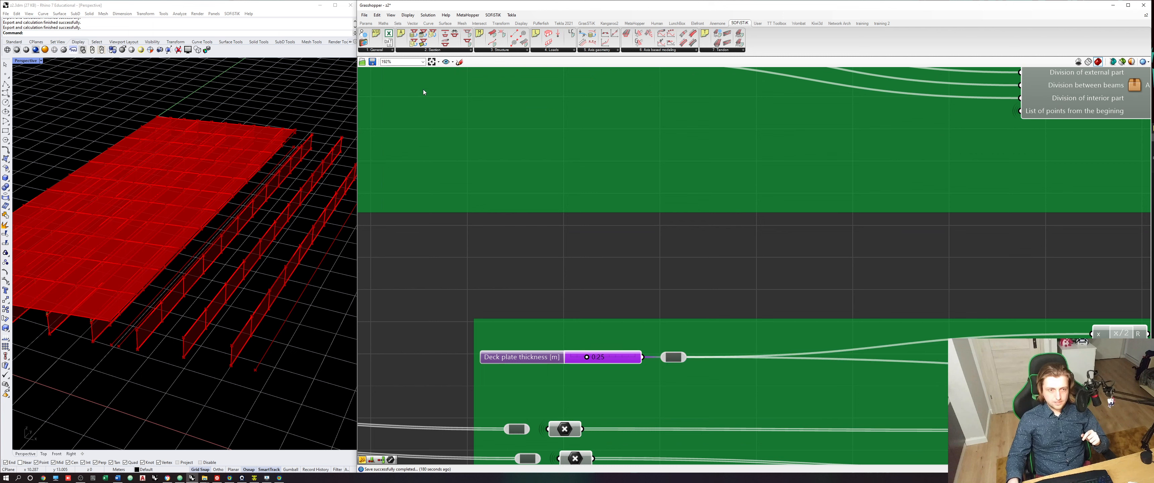
- Replace the relay with a Number parameter fed by the copied Deck plate thickness slider and carrying its outgoing wires
left_click(367, 23)
left_click_drag(488, 34, 670, 308)
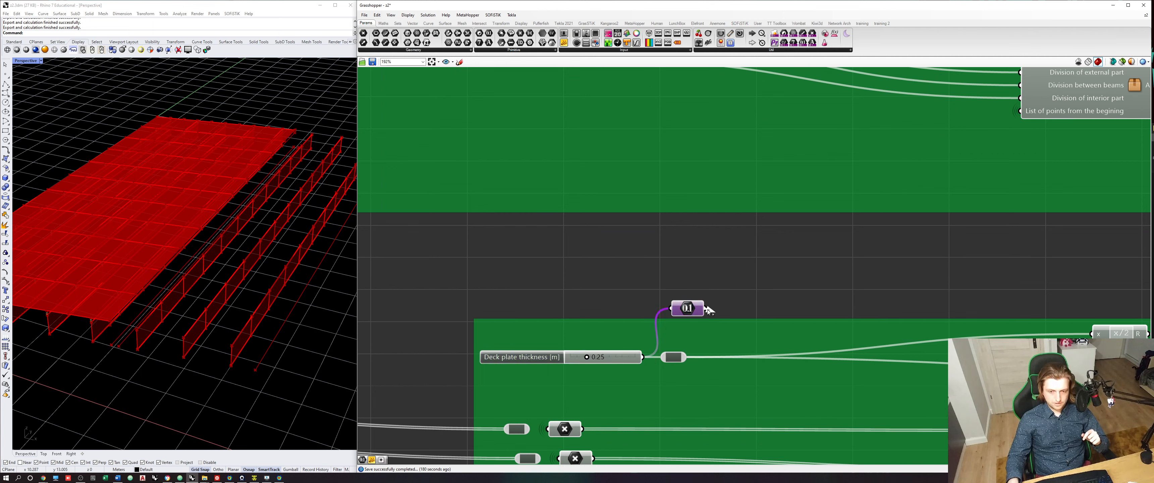
left_click_drag(671, 344, 661, 358)
left_click(673, 357)
key("Delete")
left_click(550, 358)
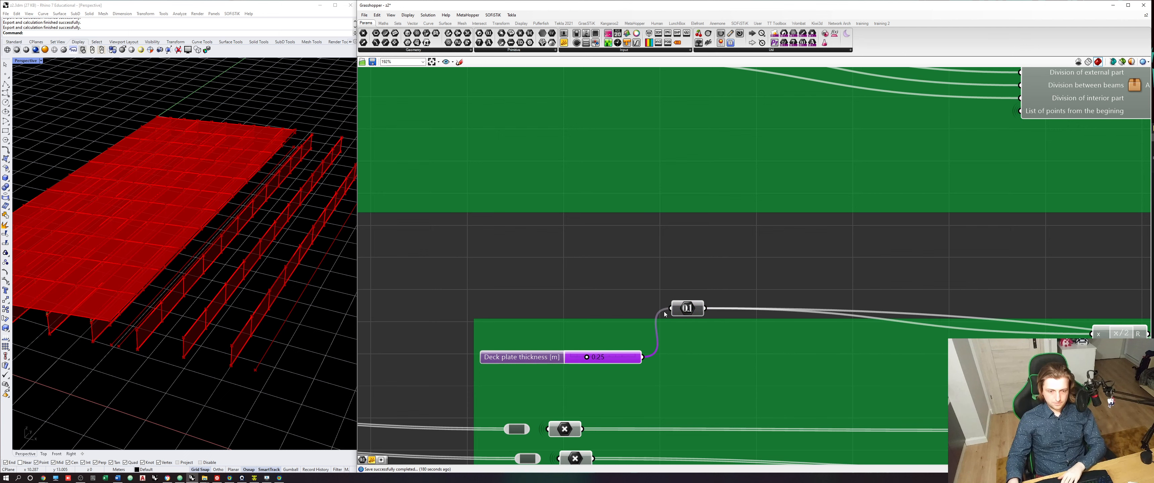
- Move the Number parameter into the duplicated group, feed it from the original Deck plate thickness slider, and delete the copied slider
left_click(680, 312)
left_click_drag(678, 317, 668, 362)
scroll(652, 320, "down", 3)
right_click_drag(584, 96, 581, 194)
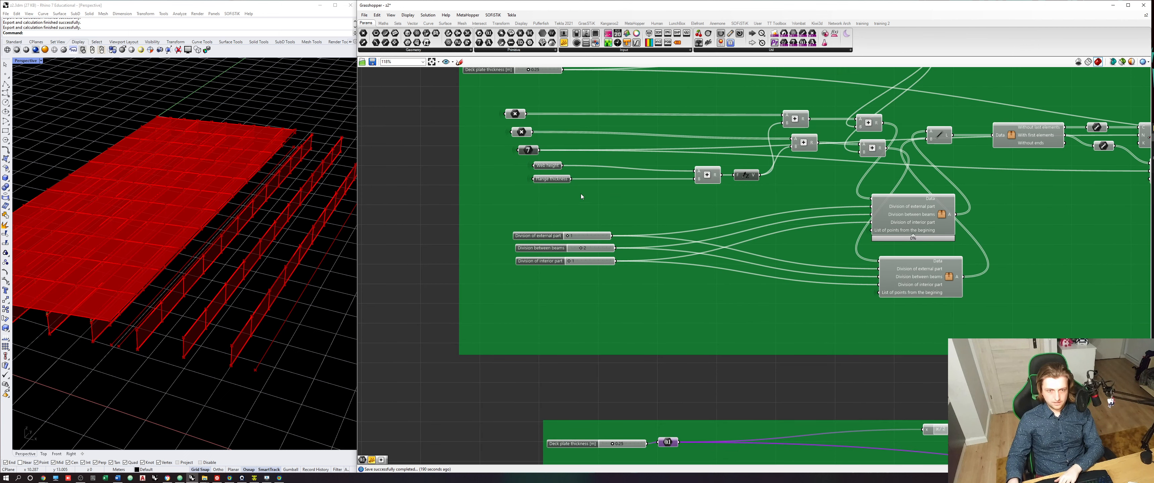
scroll(546, 121, "down", 1)
right_click_drag(557, 83, 554, 124)
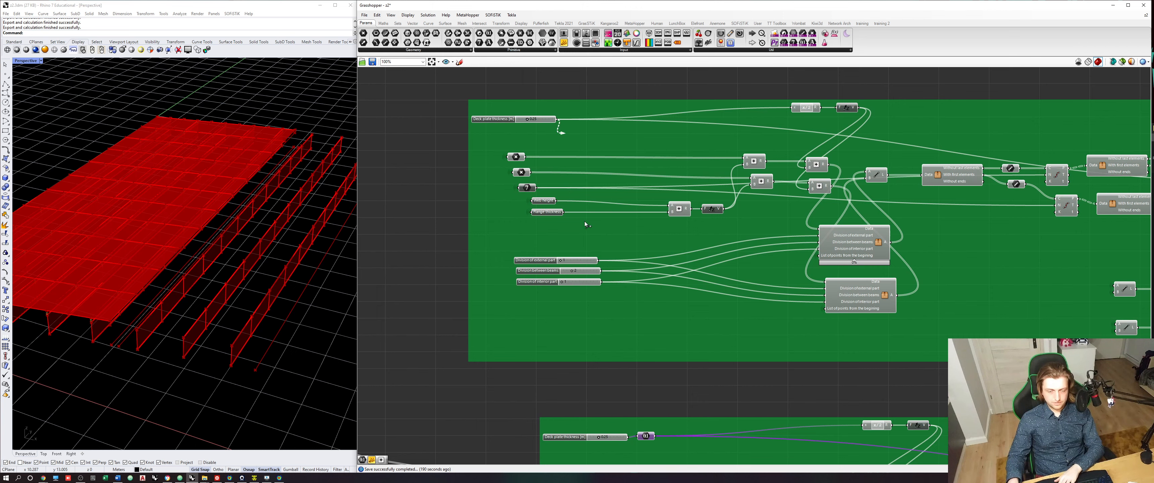
left_click_drag(584, 222, 638, 435)
right_click_drag(626, 449, 620, 359)
left_click(620, 359)
scroll(620, 359, "up", 1)
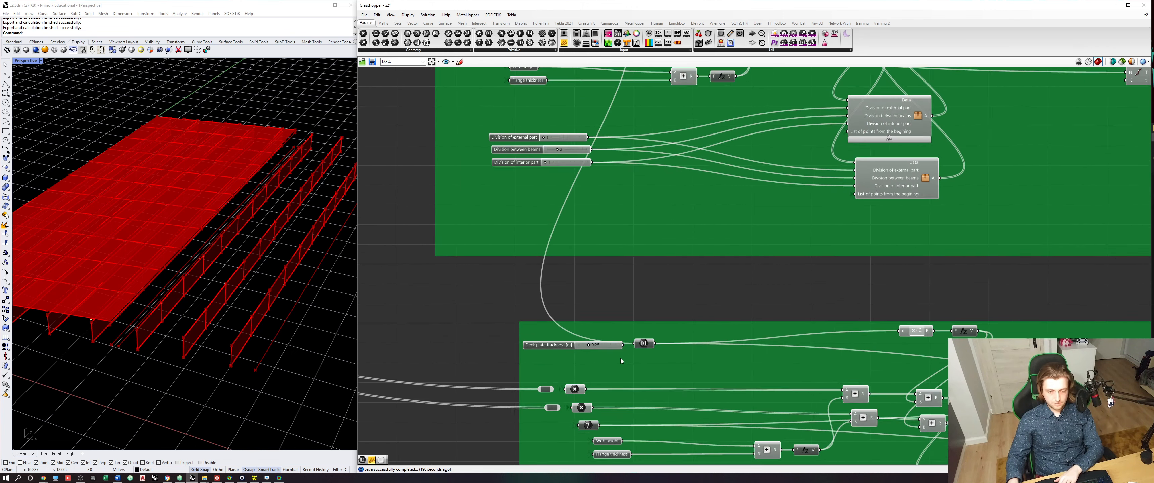
- Hide the incoming wire of the copied Number parameter and apply Remove from group to it
scroll(620, 361, "up", 3)
right_click(647, 340)
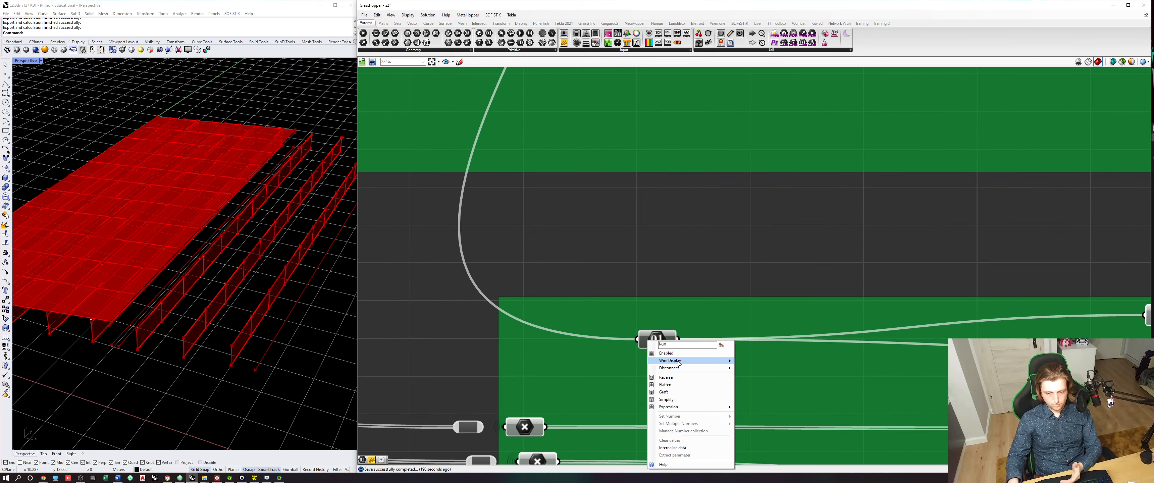
mouse_move(678, 362)
left_click(750, 375)
left_click(666, 337)
right_click(676, 312)
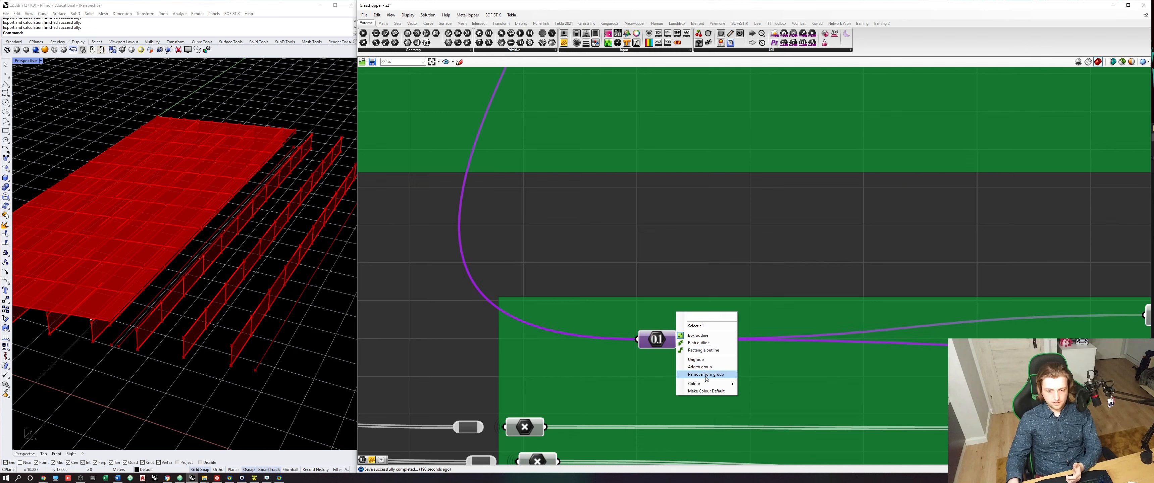
left_click(708, 375)
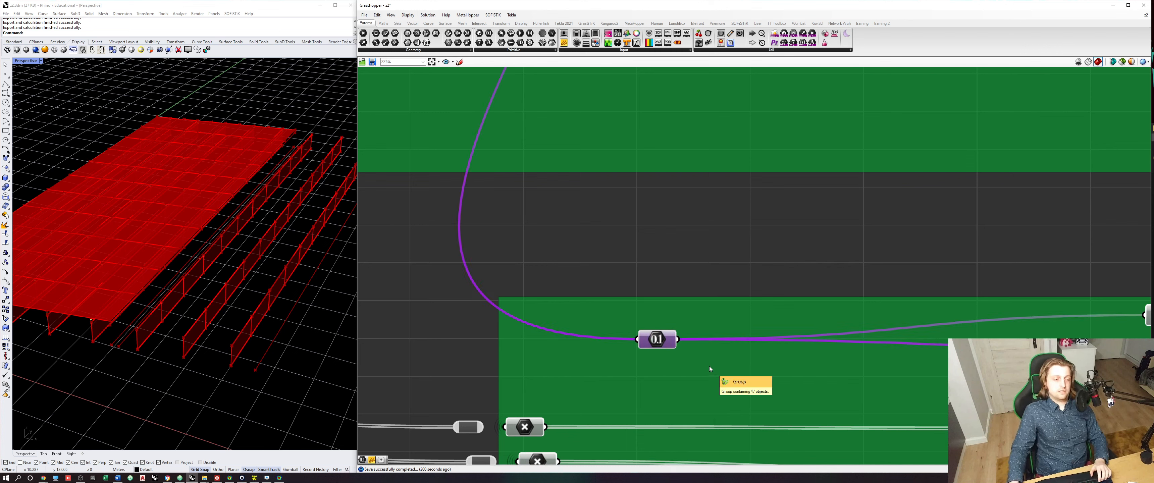
left_click(703, 274)
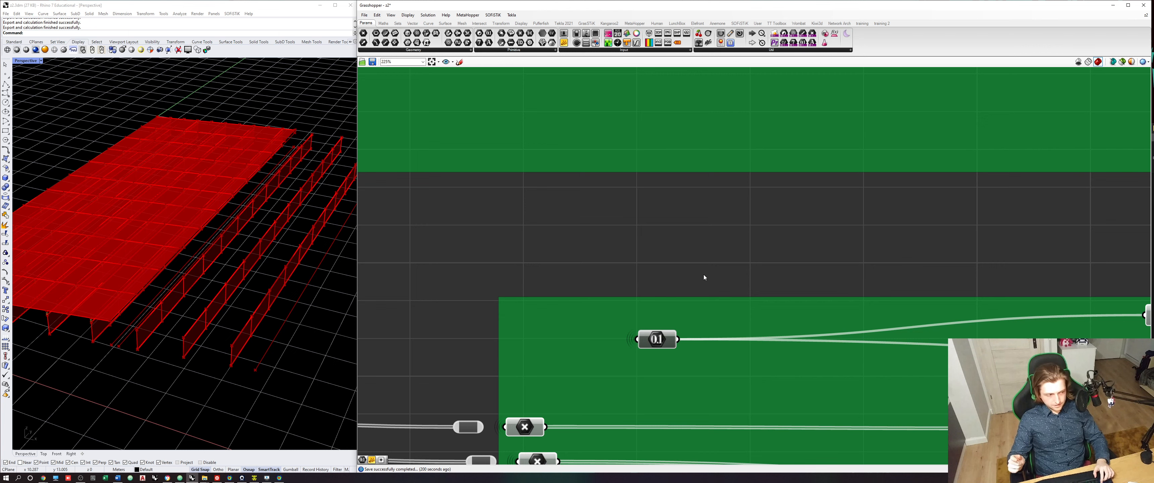
- Select both relays feeding the copied point parameters and move them beside the first-half beam group
scroll(704, 274, "down", 2)
right_click_drag(543, 424, 562, 392)
scroll(562, 392, "up", 1)
left_click(560, 374)
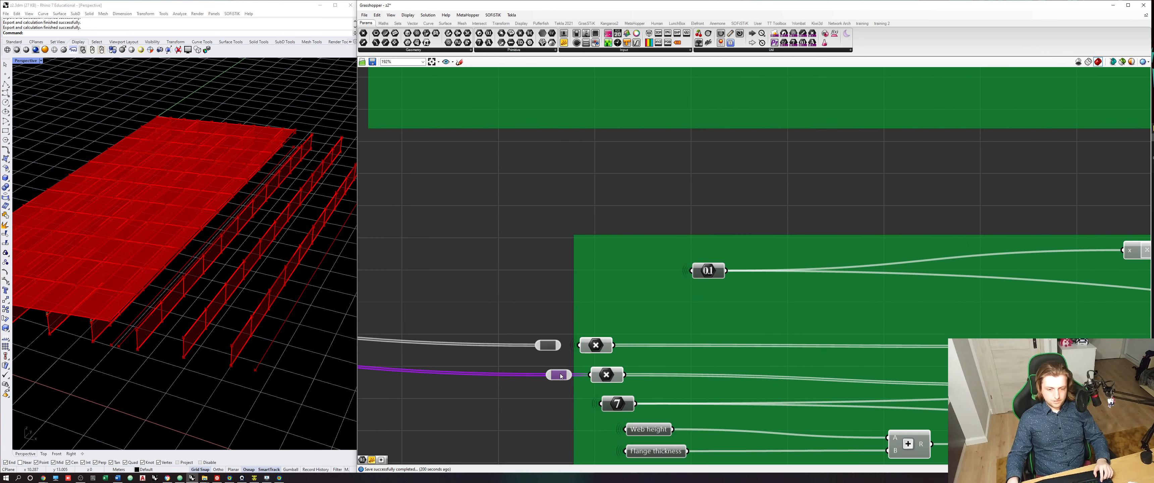
left_click(551, 345)
left_click(558, 374)
left_click(549, 345, "shift")
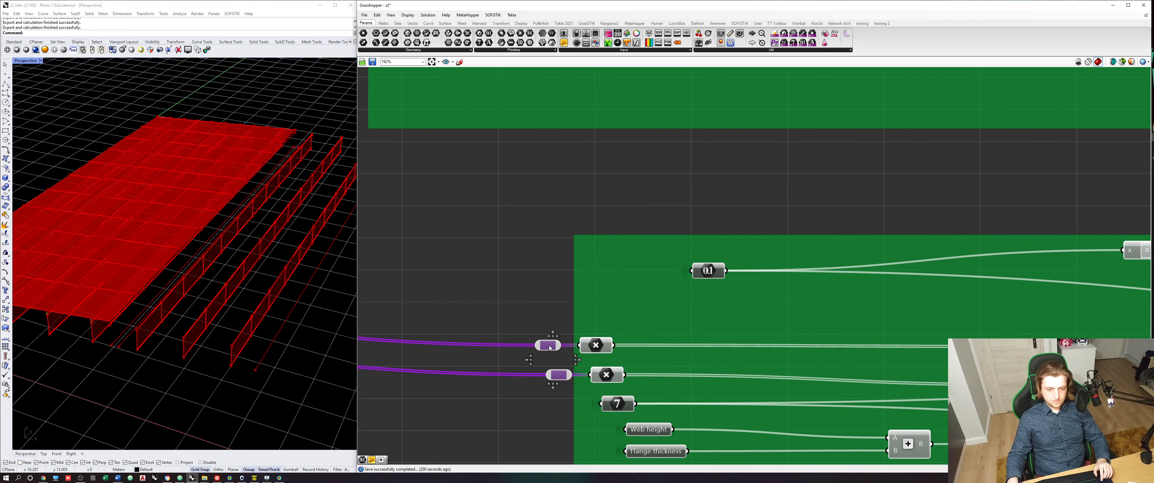
left_click_drag(550, 344, 507, 278)
scroll(679, 382, "down", 4)
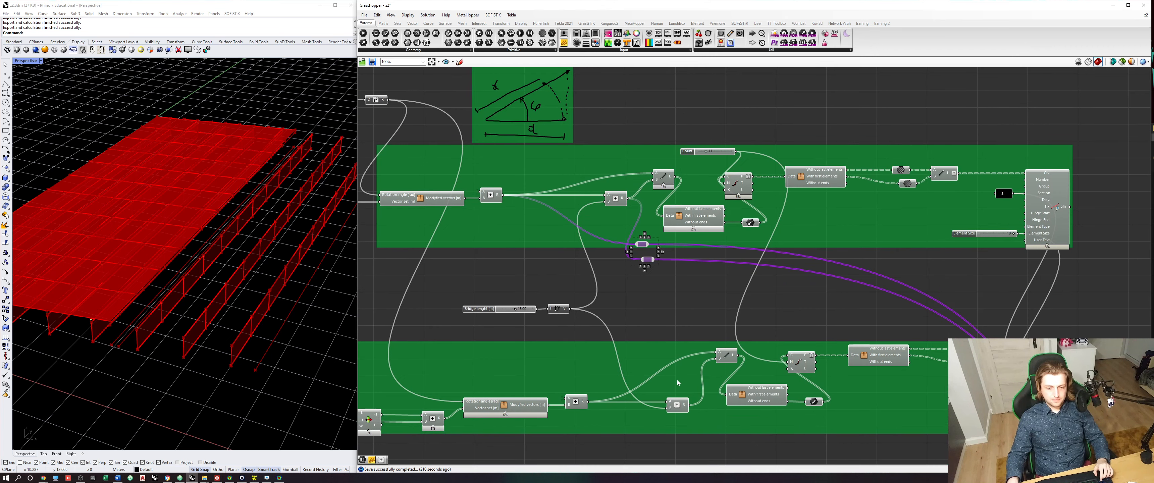
- Feed the upper relay from the second-half beam group's first Addition component instead of the first-half one
left_click(585, 397)
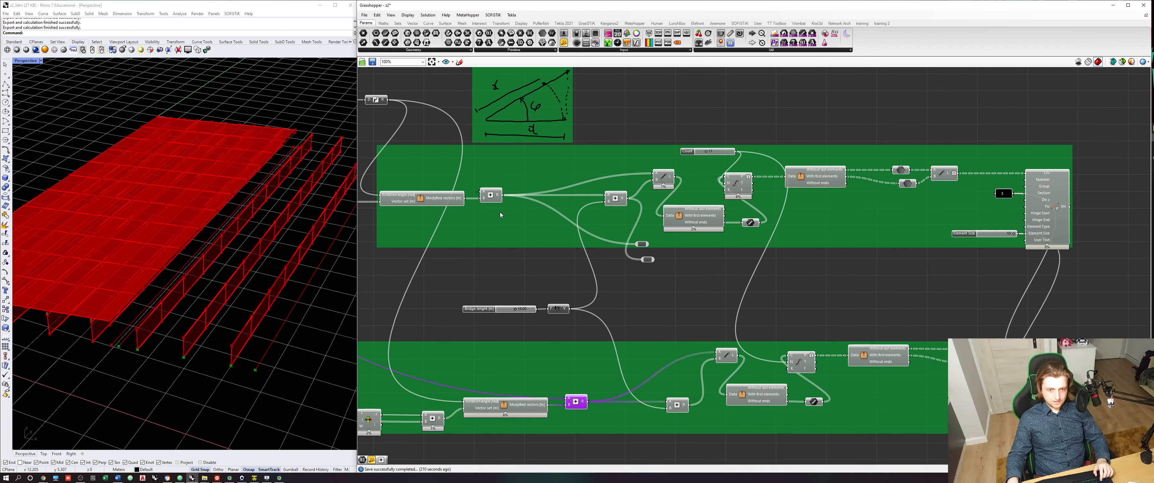
left_click(491, 194)
left_click_drag(590, 404, 637, 245)
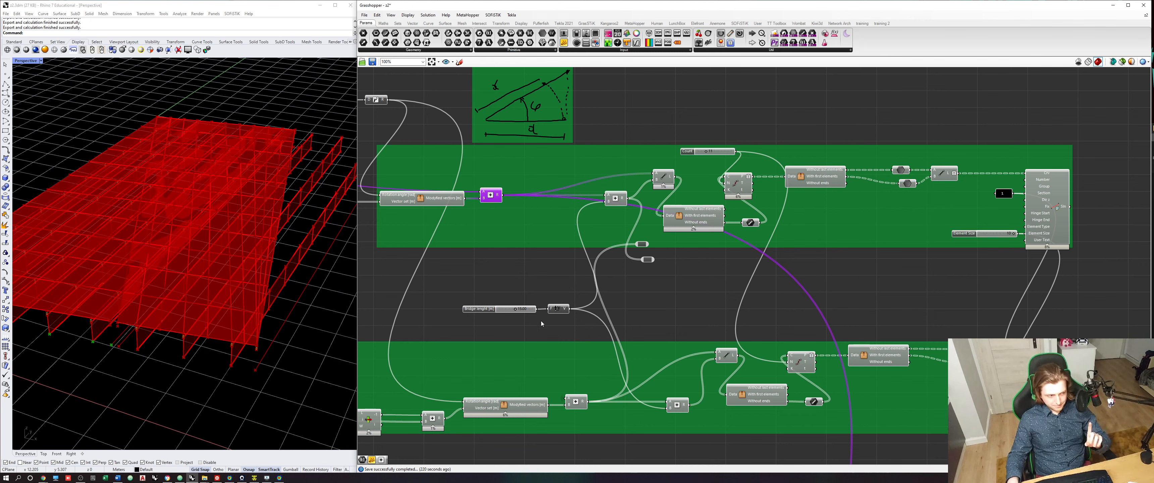
- Feed the lower relay from the second-half Addition component that adds the bridge length vector
left_click(648, 259)
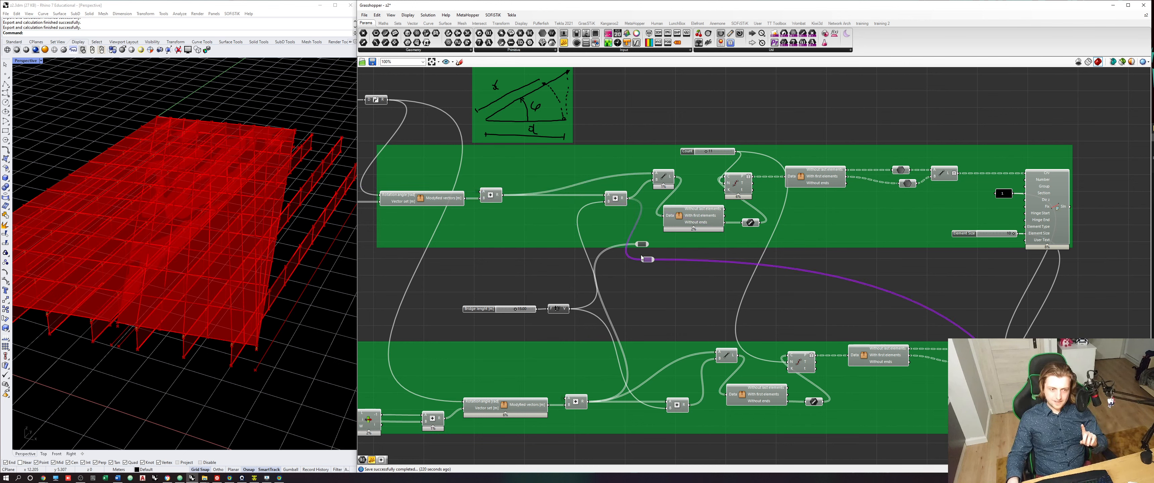
left_click(618, 204)
right_click_drag(295, 249, 227, 322)
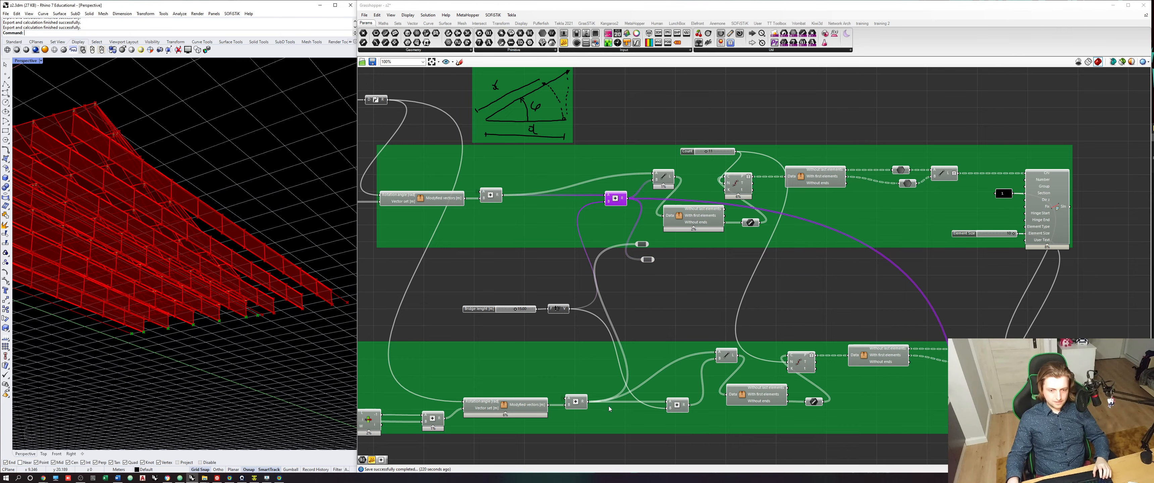
left_click(676, 405)
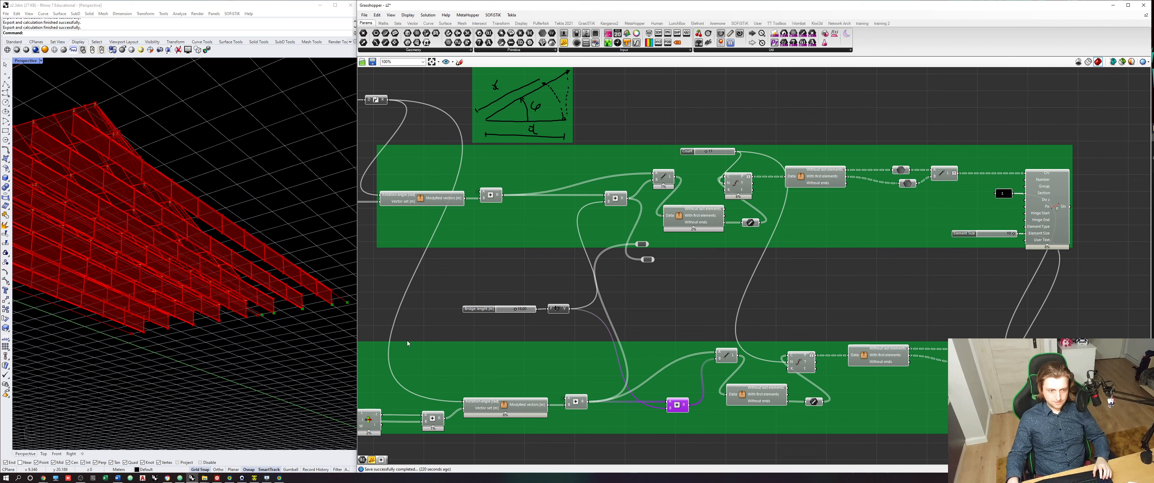
left_click_drag(687, 405, 643, 259)
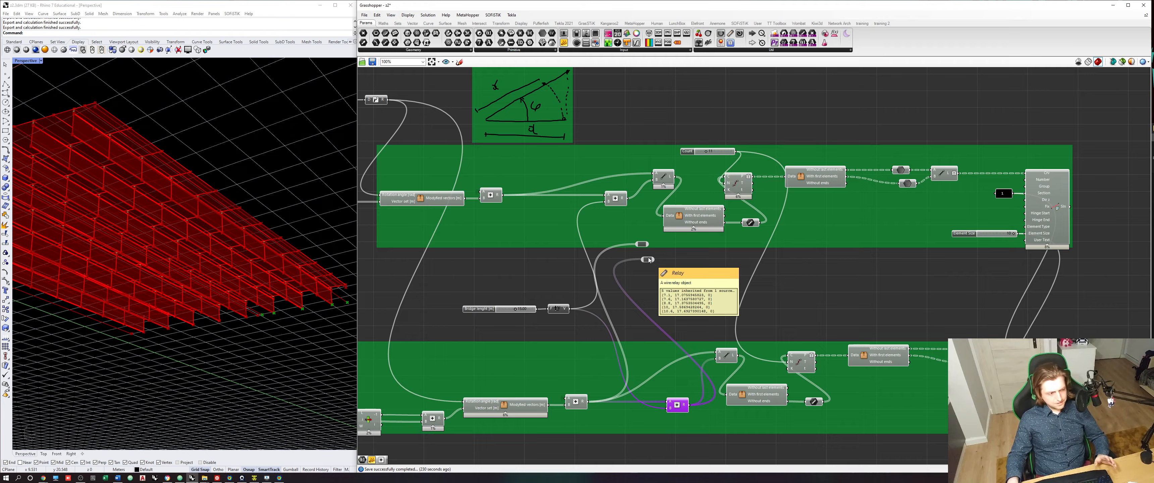
- Delete both relays so the second-half Addition components feed the copied point parameters directly, and orbit the model to check the deck
left_click(648, 259)
key("Delete")
left_click(642, 244)
key("Delete")
right_click_drag(211, 286, 289, 327)
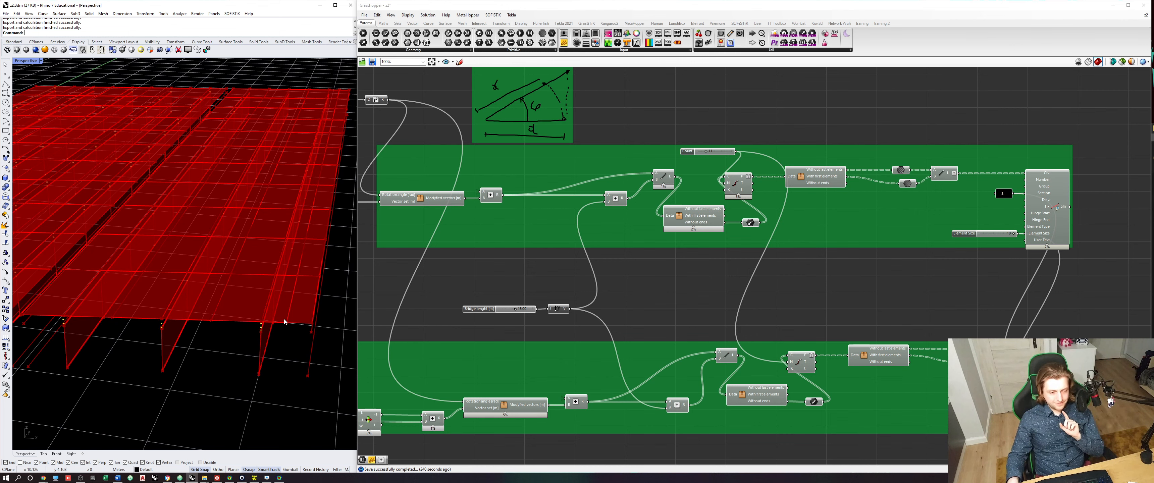
- Trace the first-half distance Merge component's output wires down to the original and duplicated deck groups
scroll(462, 352, "down", 5)
scroll(596, 349, "up", 5)
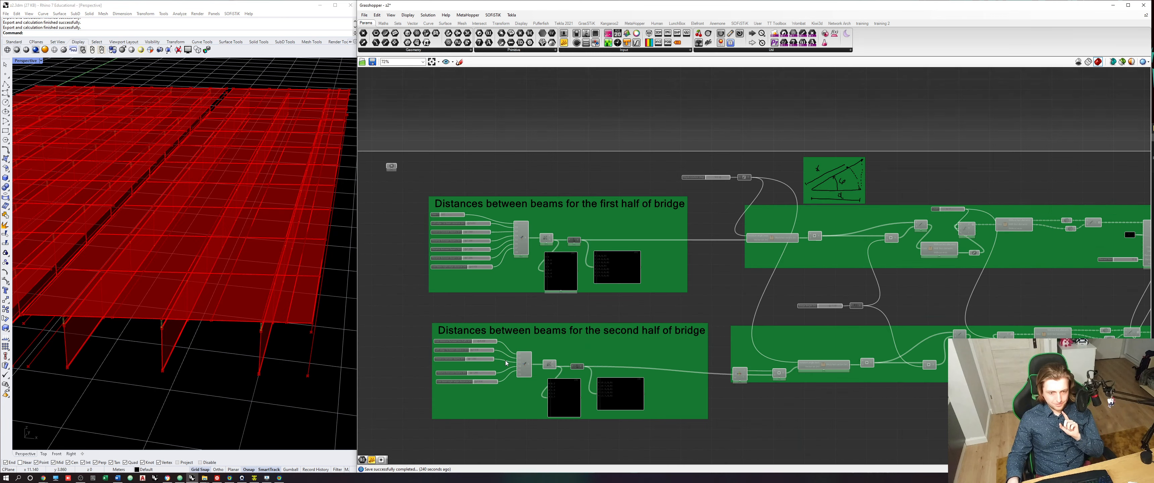
left_click(531, 146)
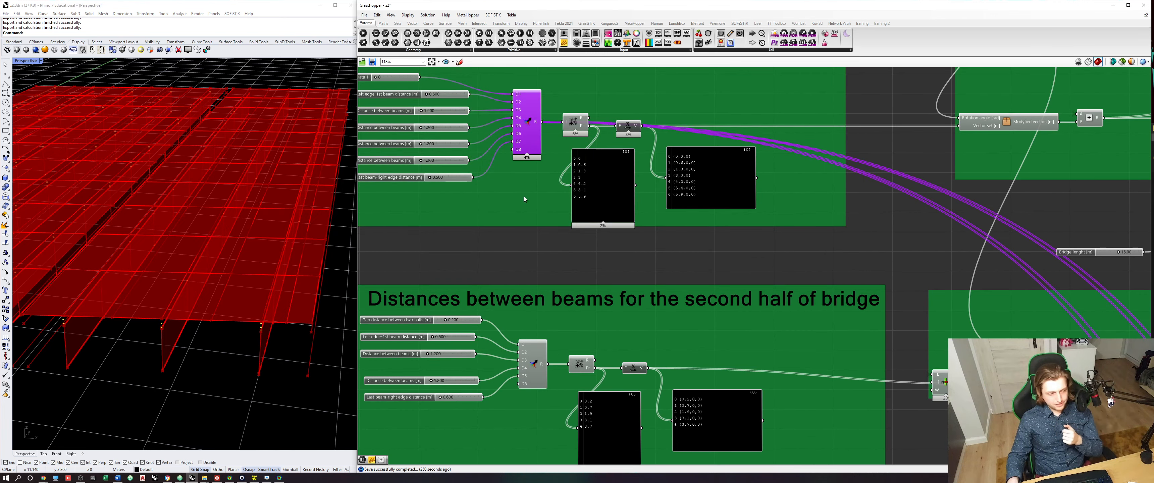
scroll(611, 317, "down", 10)
scroll(722, 395, "up", 10)
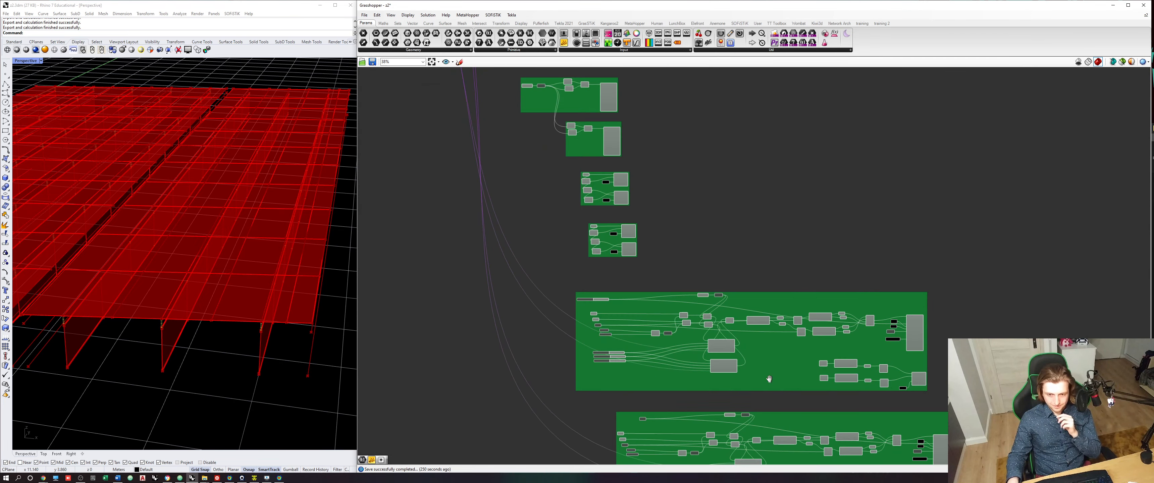
scroll(789, 370, "down", 4)
scroll(697, 332, "up", 3)
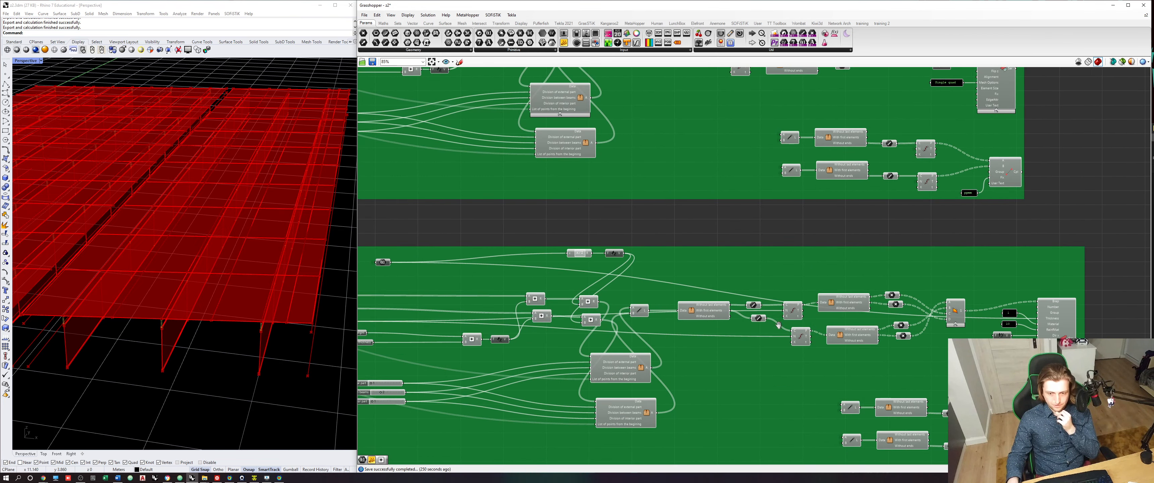
- Add a relay on the upper copied division cluster's points-list input wire and feed the lower cluster's points-list input from it
left_click(576, 314)
scroll(576, 314, "up", 5)
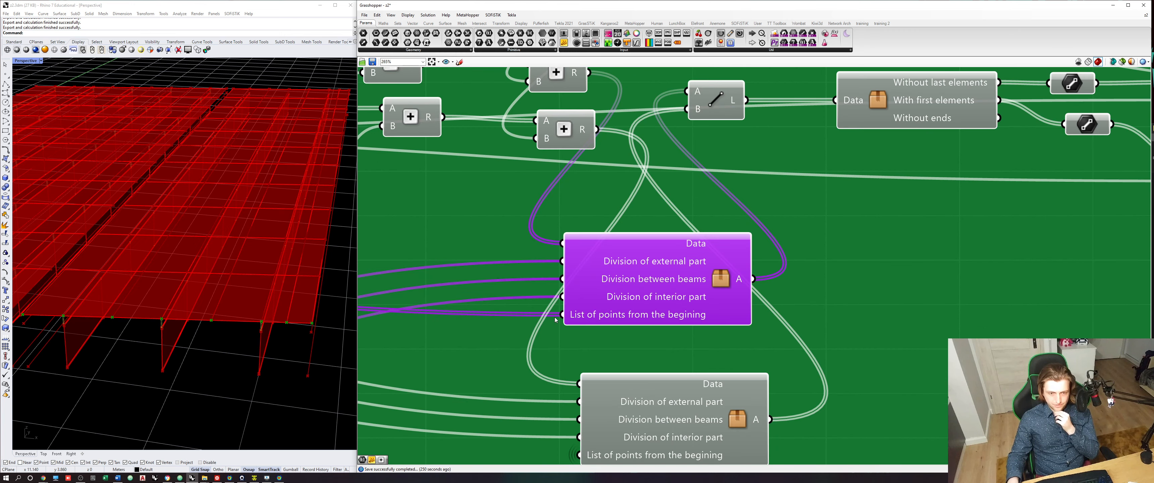
double_click(522, 314)
scroll(522, 315, "down", 2)
right_click_drag(521, 315, 552, 296)
left_click_drag(566, 296, 591, 404)
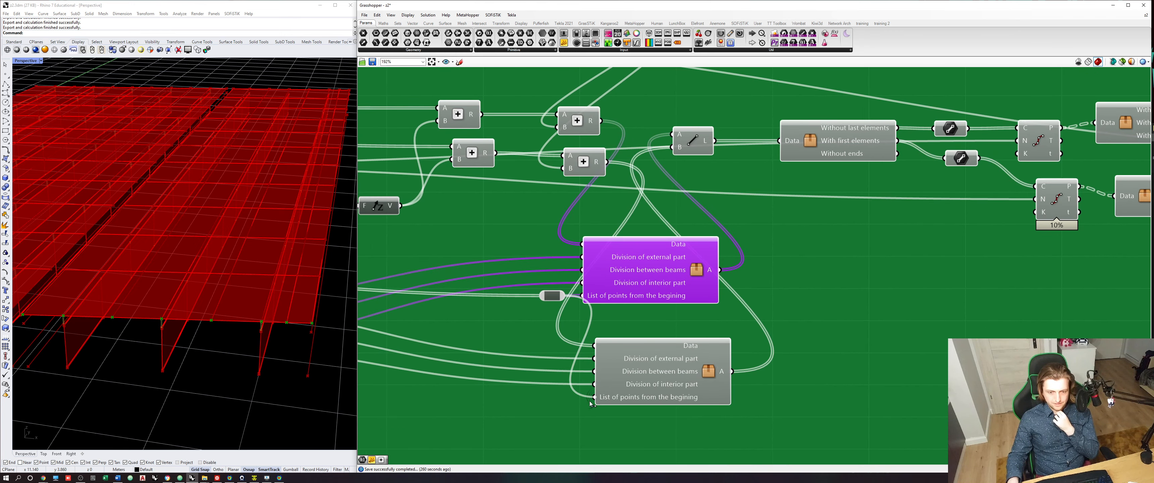
left_click_drag(552, 296, 533, 337)
- Move the relay between the two distance groups and feed it from the Merge component of the second half of the bridge
scroll(534, 339, "down", 10)
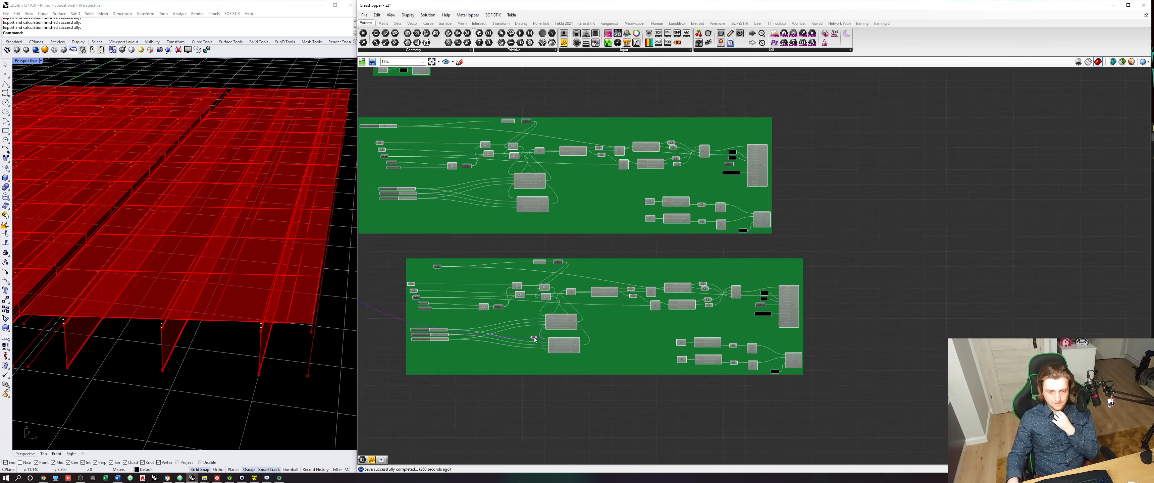
scroll(466, 279, "up", 8)
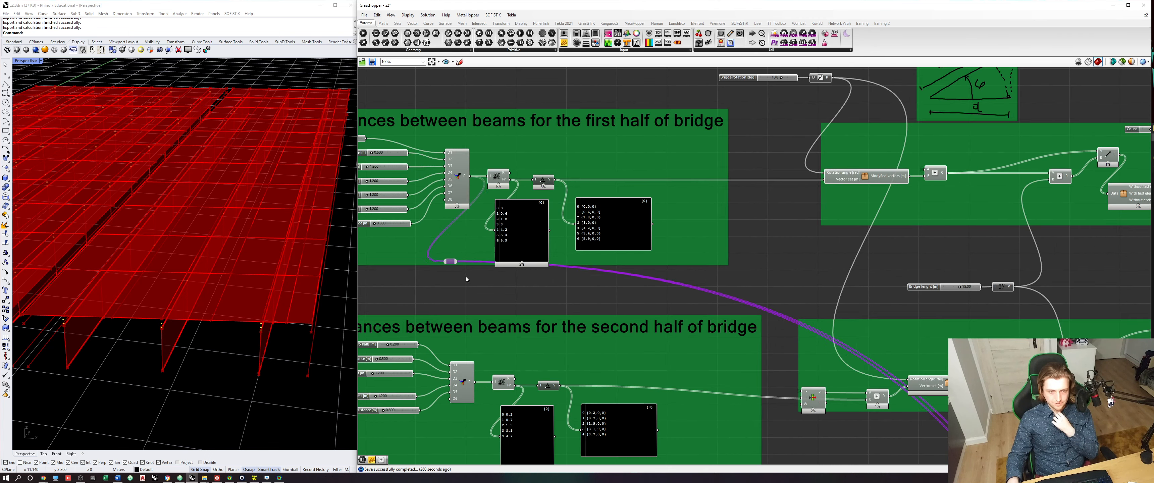
left_click_drag(451, 261, 466, 279)
left_click(453, 176)
left_click_drag(475, 383, 466, 280)
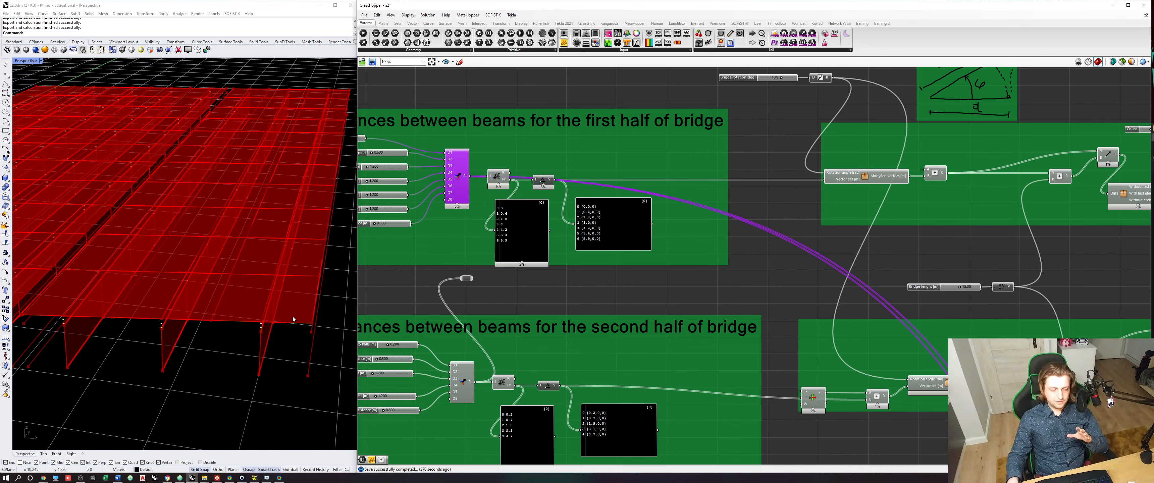
key("ctrl+z")
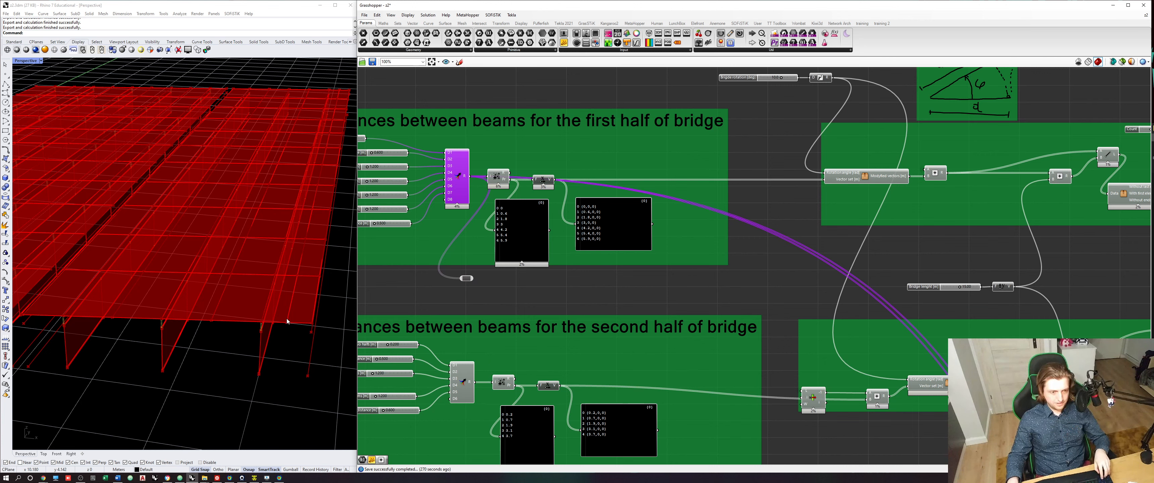
key("ctrl+y")
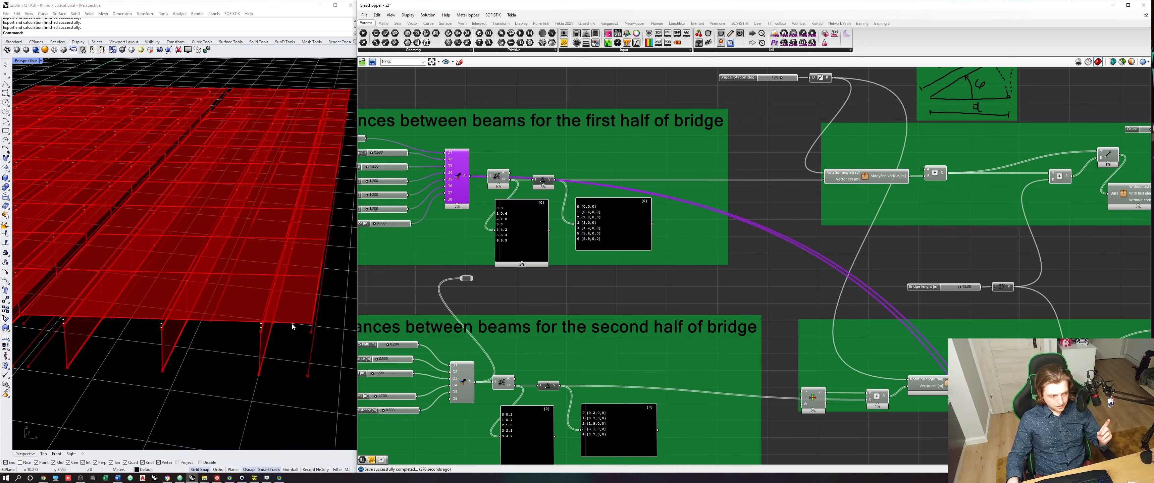
- Preview the duplicated group's deck area component in the model and set the copied Division of interior part slider to 2
scroll(466, 283, "down", 8)
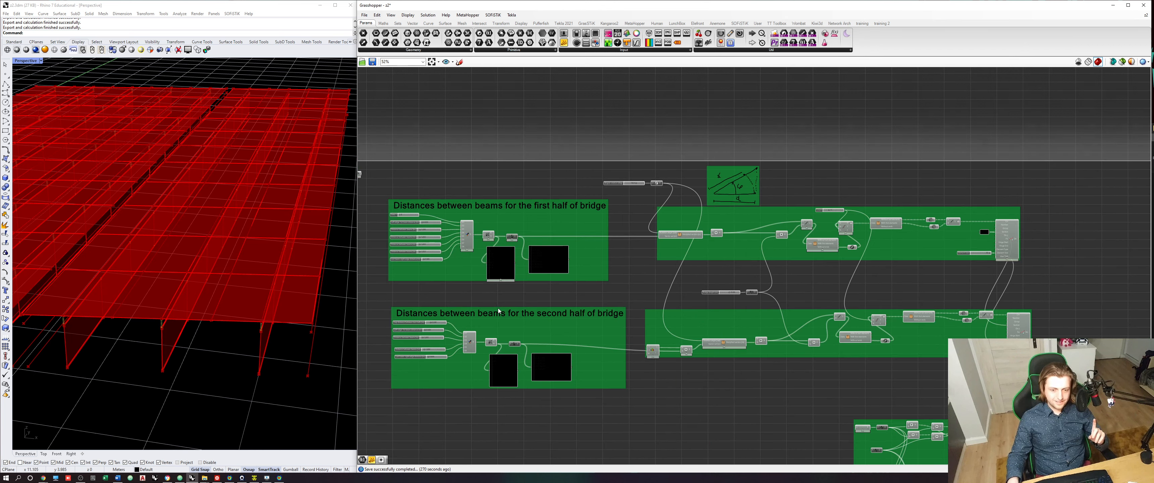
scroll(697, 372, "up", 4)
left_click(678, 351)
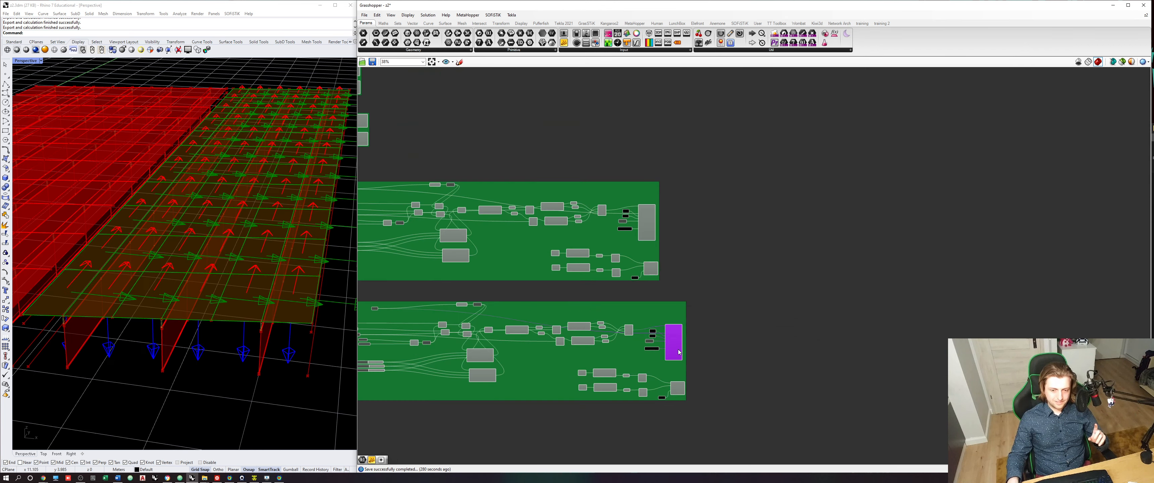
right_click_drag(290, 326, 295, 351)
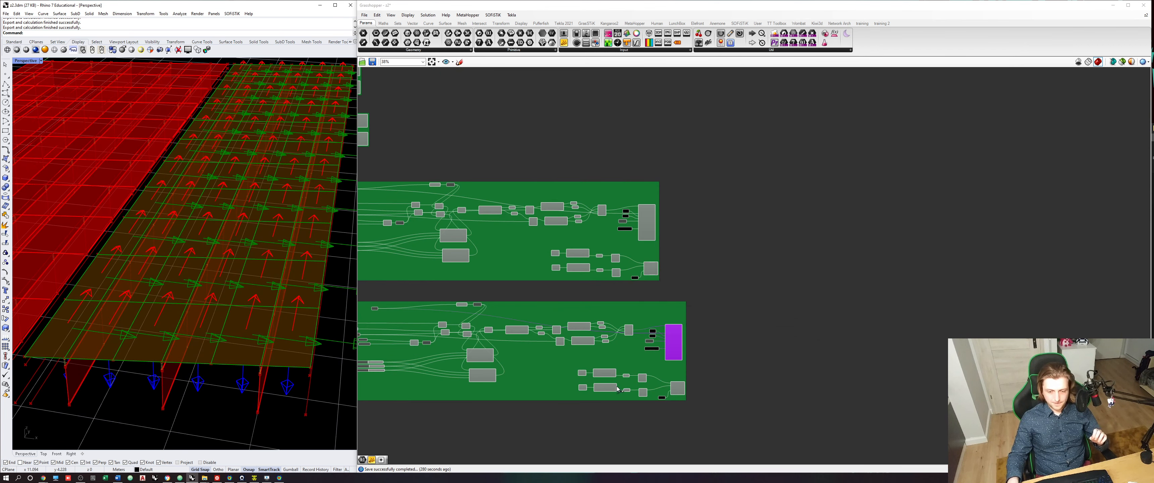
scroll(617, 389, "up", 8)
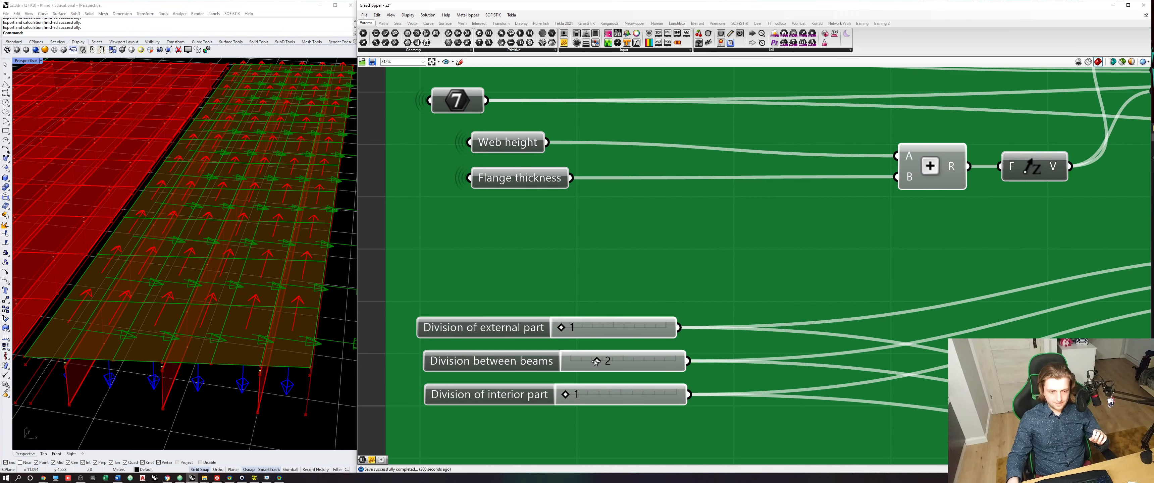
mouse_move(607, 362)
left_mouse_down()
mouse_move(616, 362)
mouse_move(603, 360)
left_mouse_up()
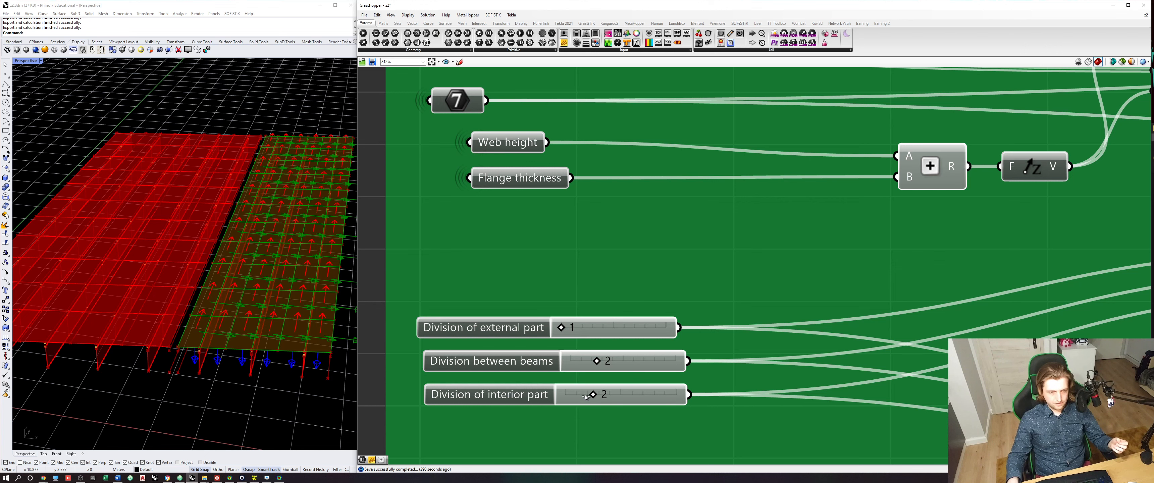
- Swap the output wires of the copied Division of external part and Division of interior part sliders through temporary relays, and remove the relays
left_click(540, 329)
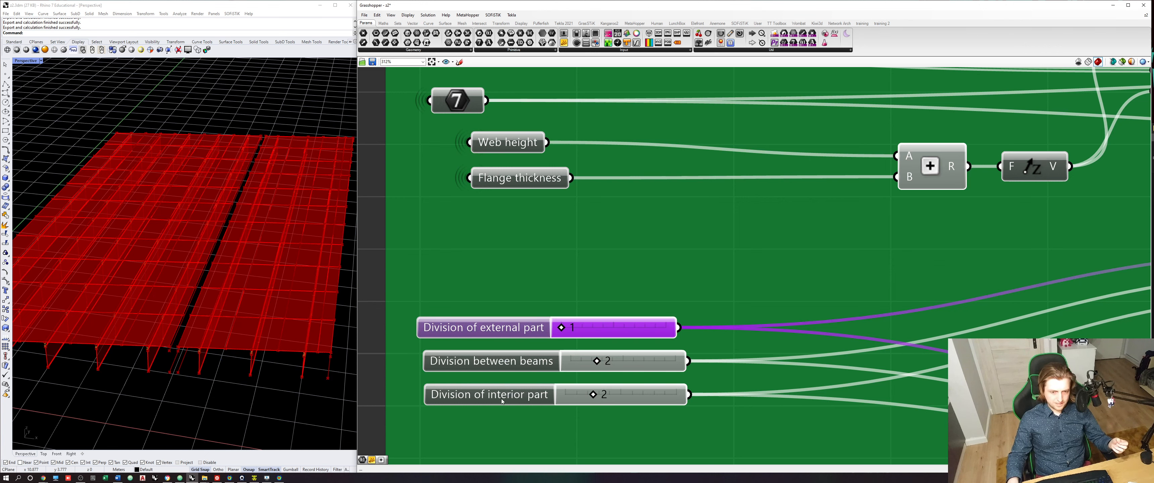
double_click(680, 328)
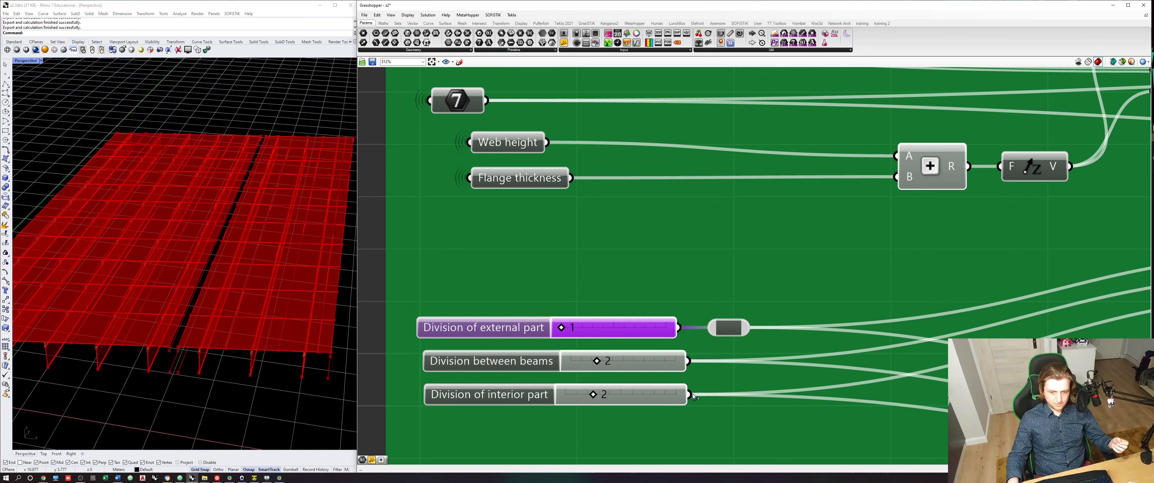
double_click(739, 395)
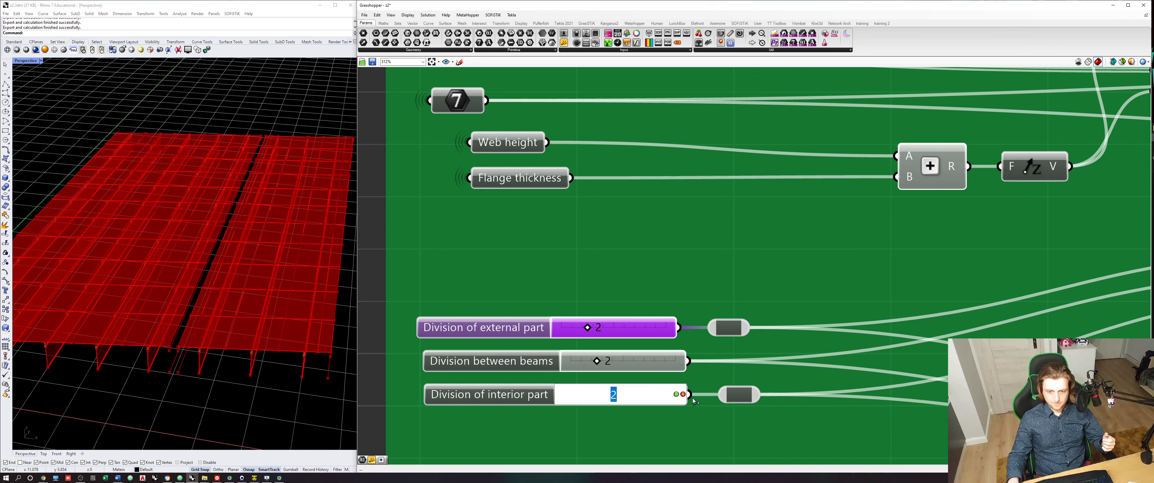
left_click_drag(690, 395, 703, 336)
left_click_drag(692, 387, 691, 394)
key("ctrl+z")
key("ctrl+z")
key("ctrl+z")
key("ctrl+z")
key("ctrl+z")
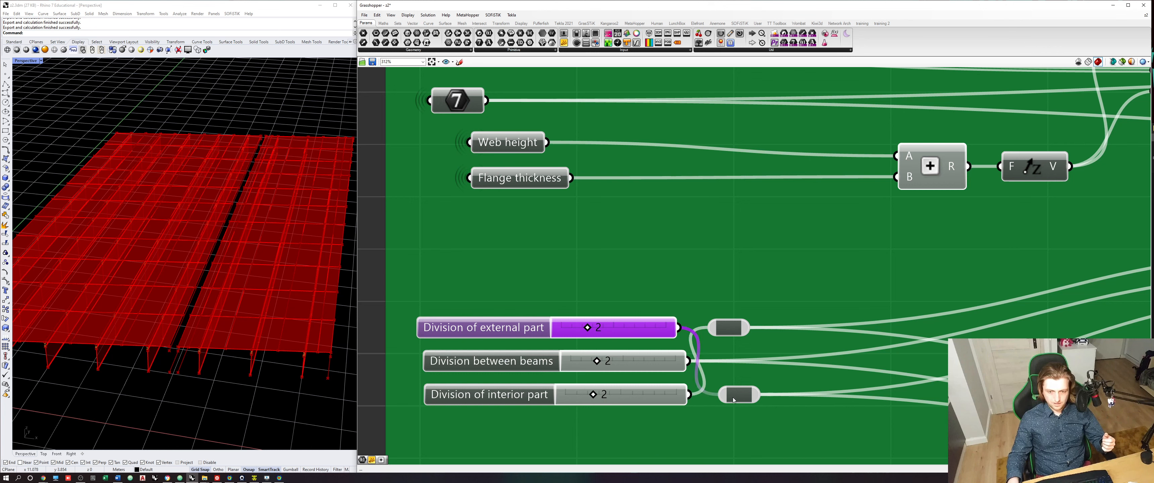
- Set the copied Division of external part slider to 1 and save the Grasshopper definition
left_click_drag(588, 329, 560, 327)
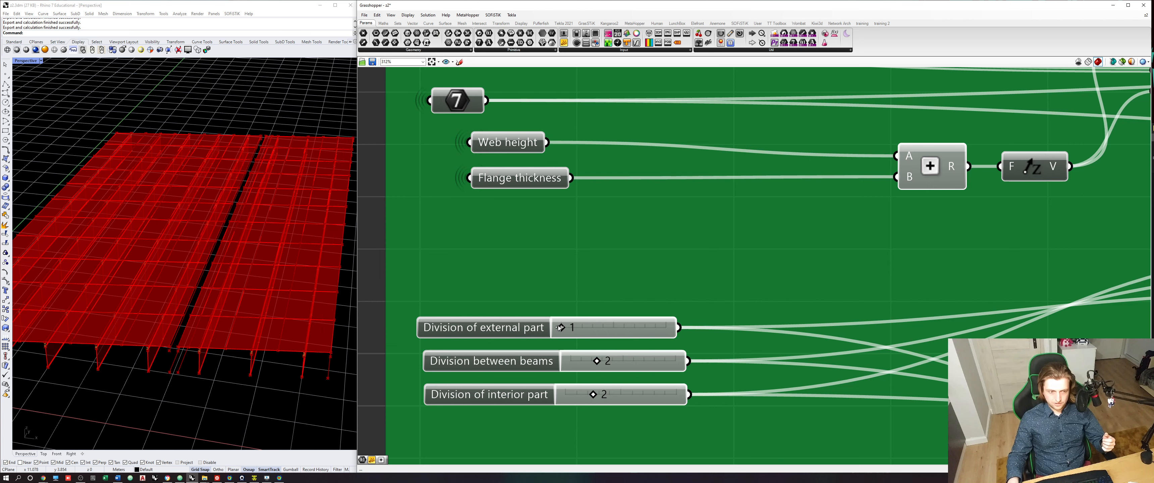
left_click_drag(597, 403, 568, 403)
scroll(671, 364, "down", 5)
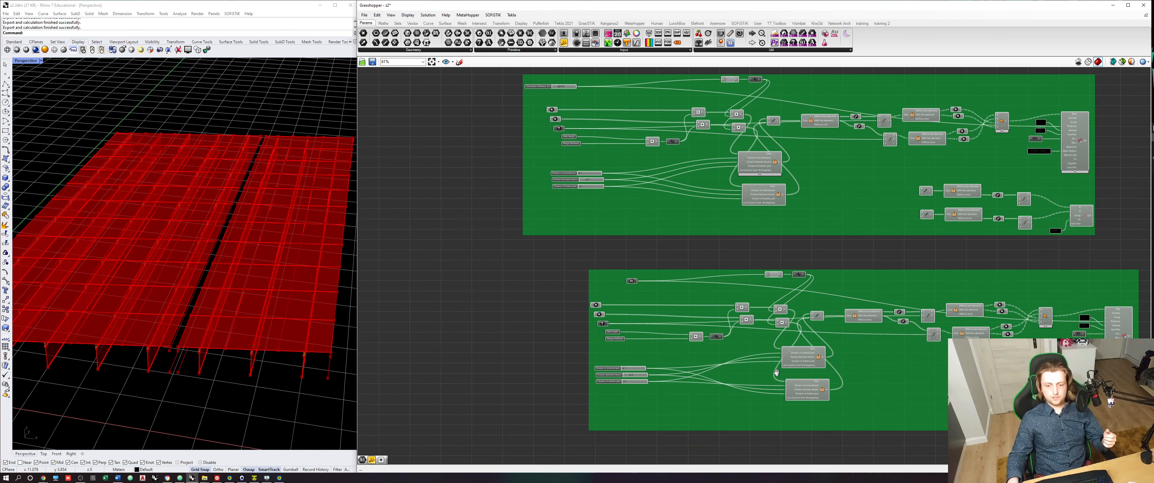
scroll(770, 382, "up", 2)
scroll(769, 380, "down", 3)
key("ctrl+s")
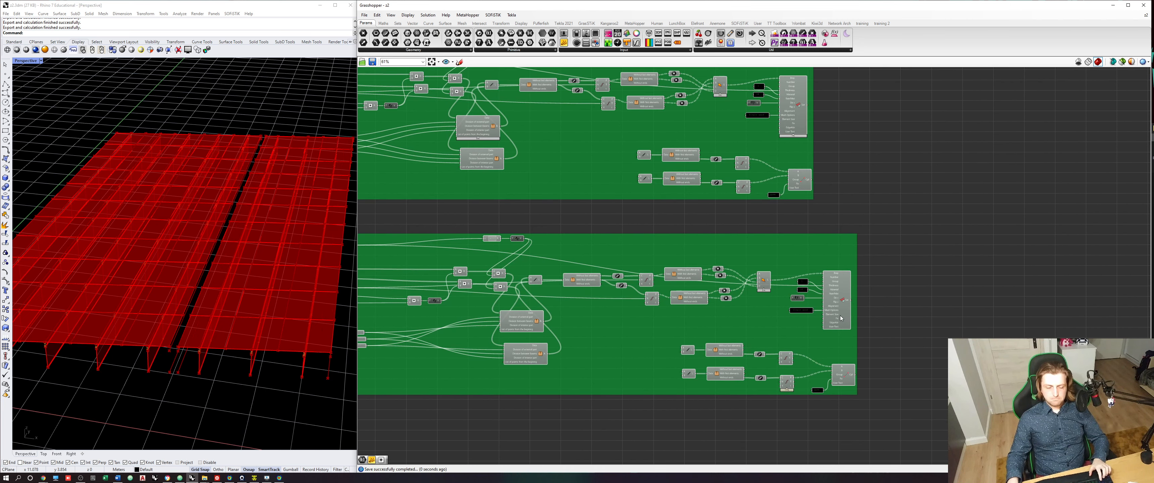
- Wire the duplicated group's deck area and coupling outputs into a temporary relay on the original coupling output, remove the relay and save
scroll(841, 318, "up", 6)
left_click(794, 332)
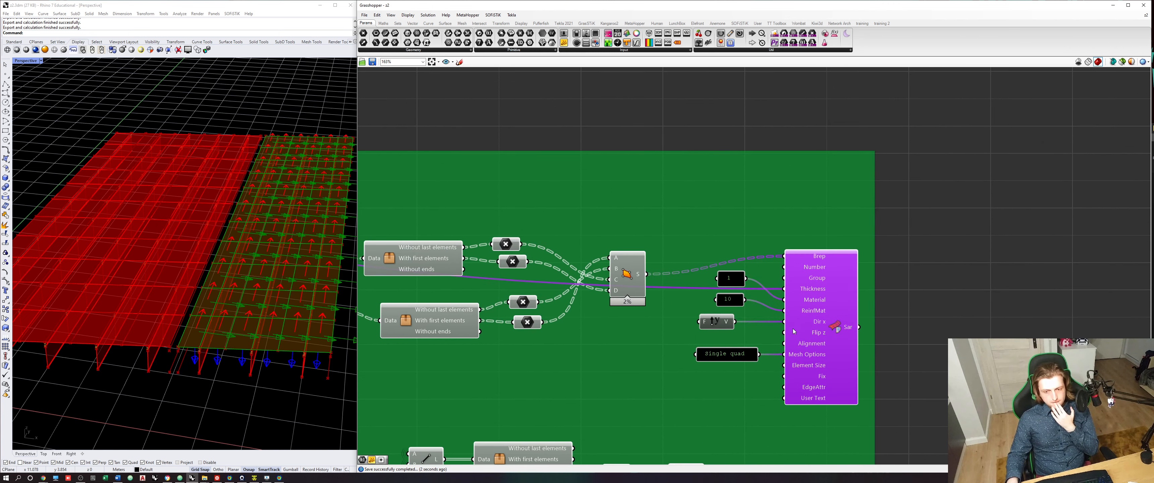
scroll(872, 332, "down", 3)
right_click_drag(872, 333, 759, 339)
scroll(758, 335, "down", 1)
left_click(747, 225)
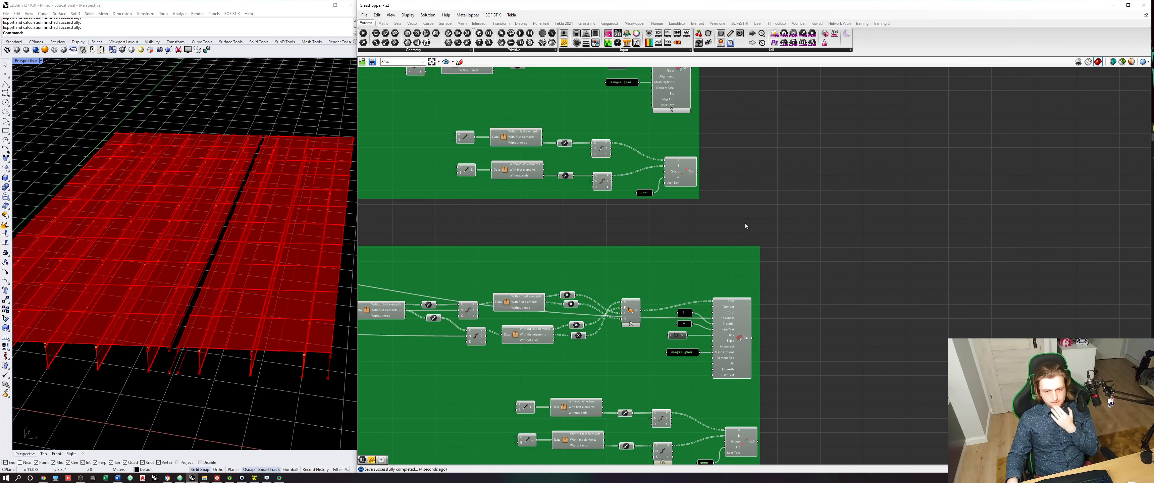
scroll(716, 183, "up", 2)
double_click(691, 168)
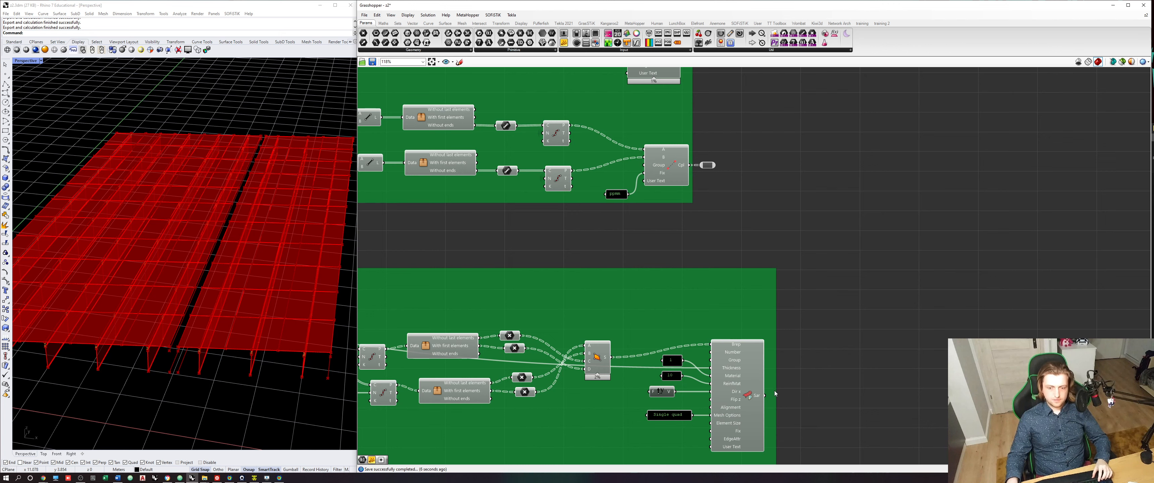
left_click_drag(766, 396, 813, 391, "shift")
right_click_drag(813, 403, 808, 299)
left_click_drag(769, 434, 801, 287, "shift")
key("Delete")
key("ctrl+s")
- Switch to the SOFiSTiK Text Editor, run the calculation of the exported file and open the model in System Visualisation
left_click(255, 478)
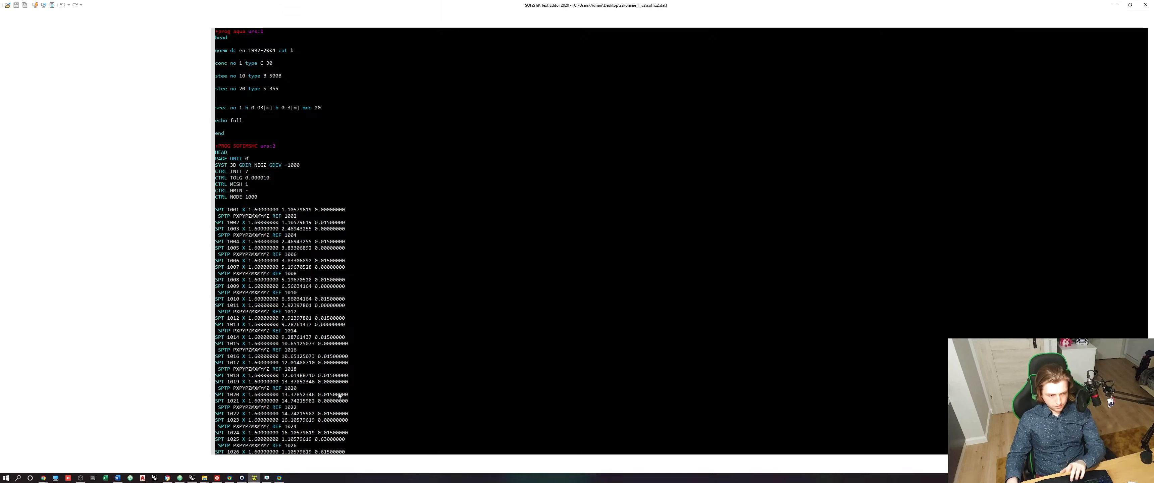
left_click(608, 252)
key("F5")
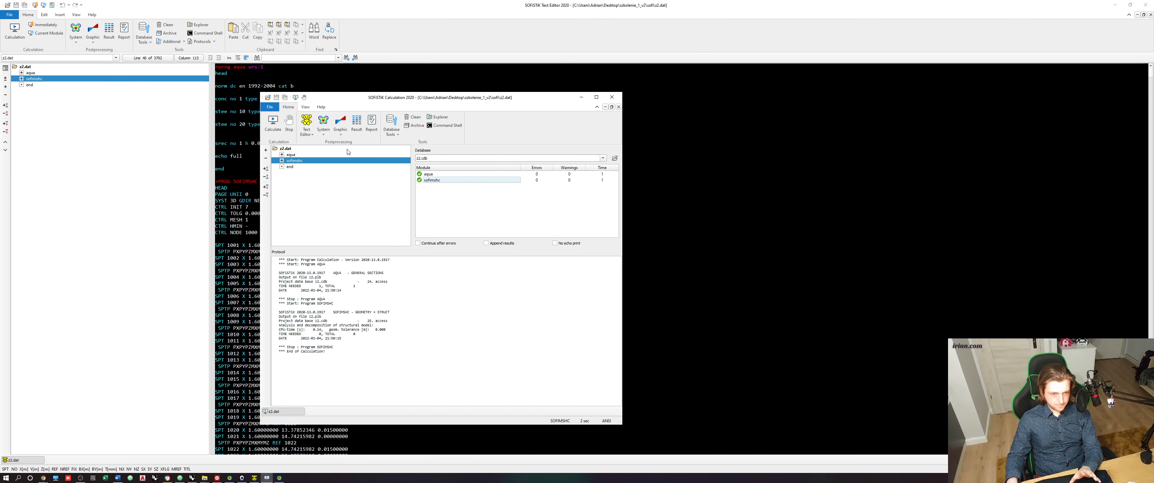
left_click(329, 121)
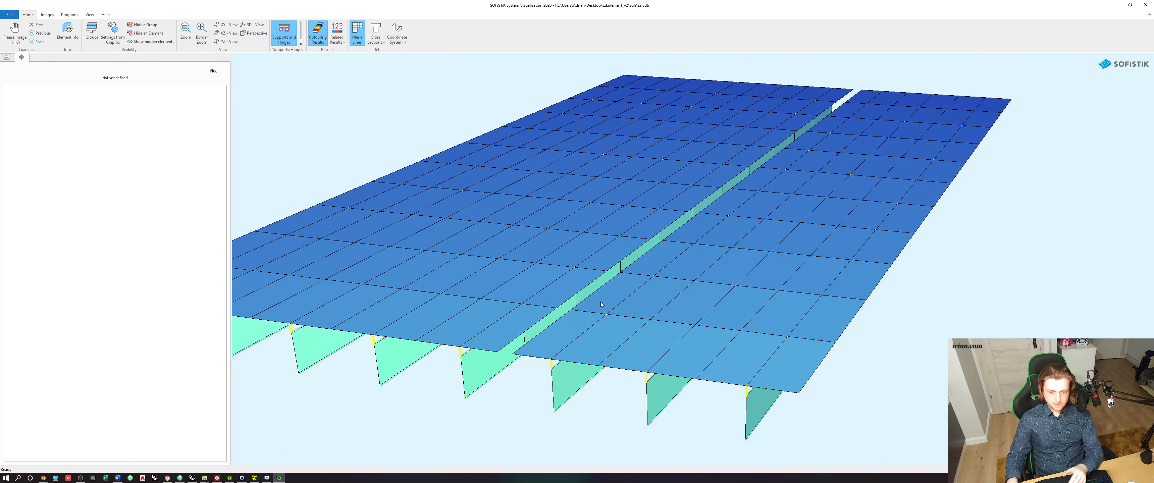
- Display the cross sections in the 3D model and inspect the deck plates, beams and gap between the two bridge halves
left_click(377, 31)
left_click_drag(631, 253, 633, 348)
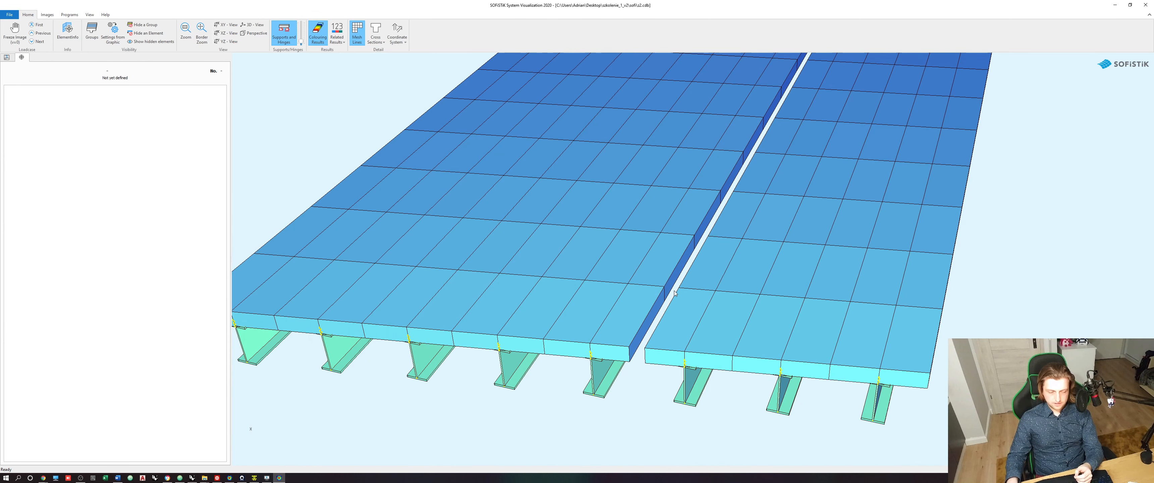
scroll(668, 296, "down", 2)
middle_click_drag(785, 183, 679, 296)
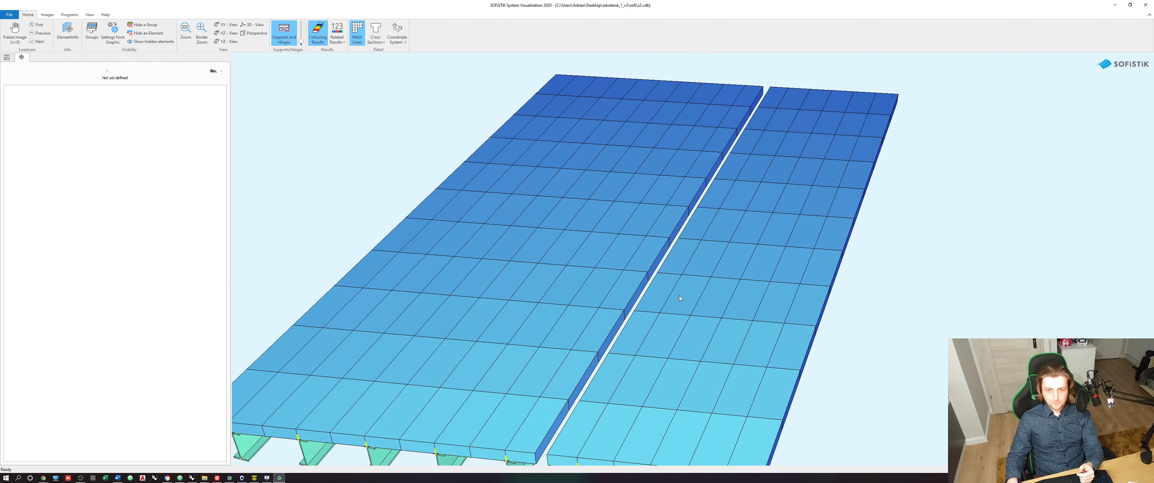
middle_click_drag(573, 403, 630, 308)
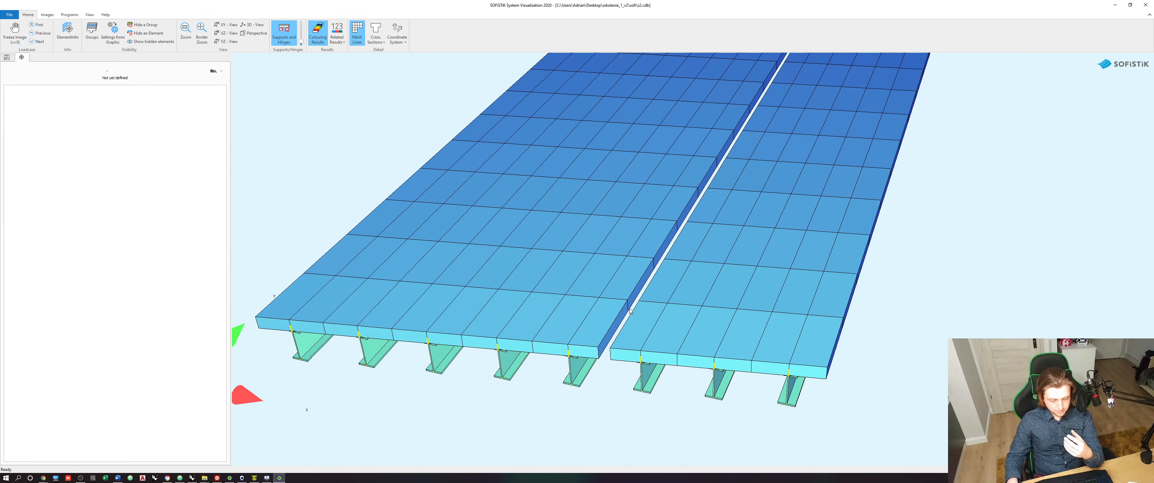
scroll(592, 382, "down", 2)
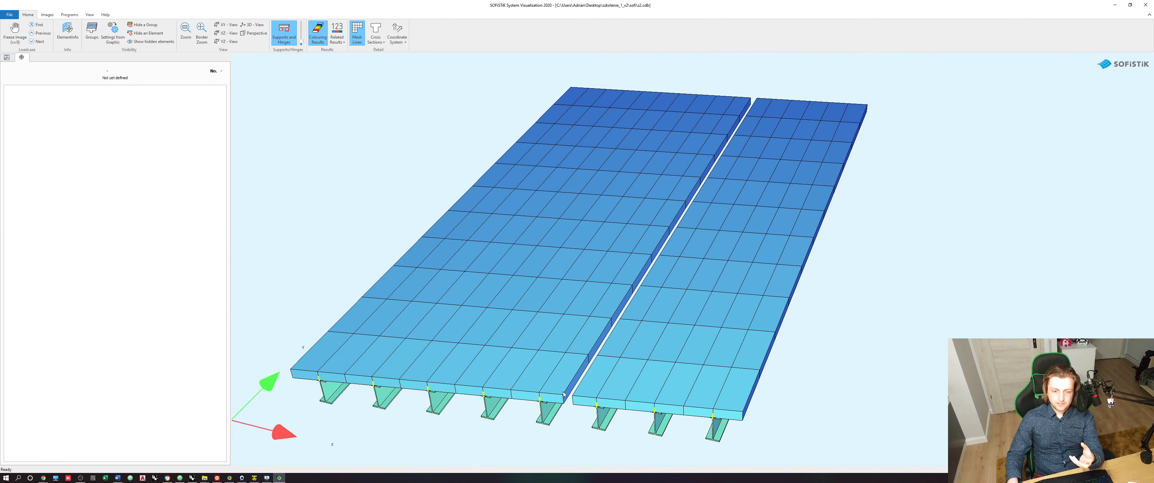
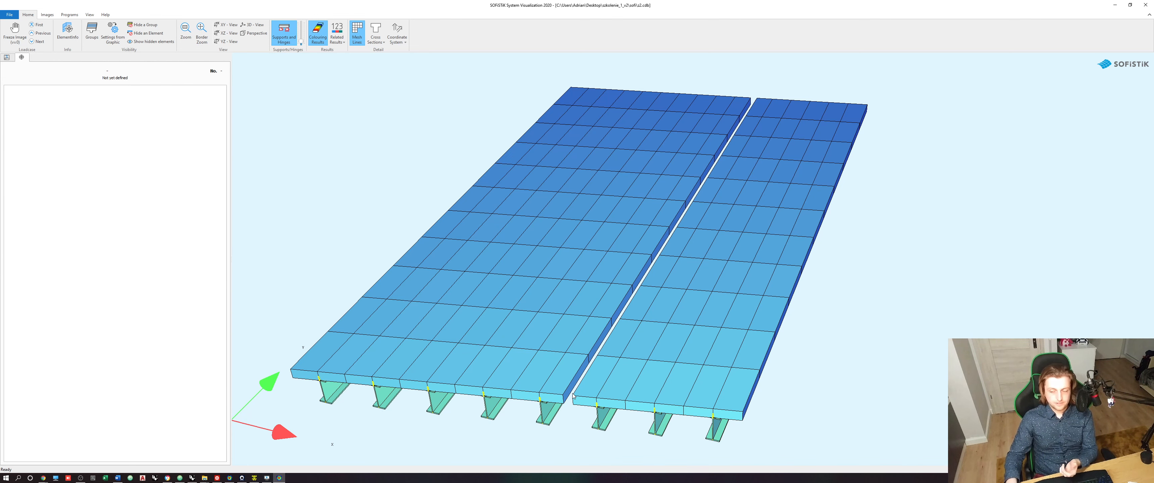
- Return to Grasshopper and examine the components that generate the first half's longitudinal deck lines
left_click(1115, 6)
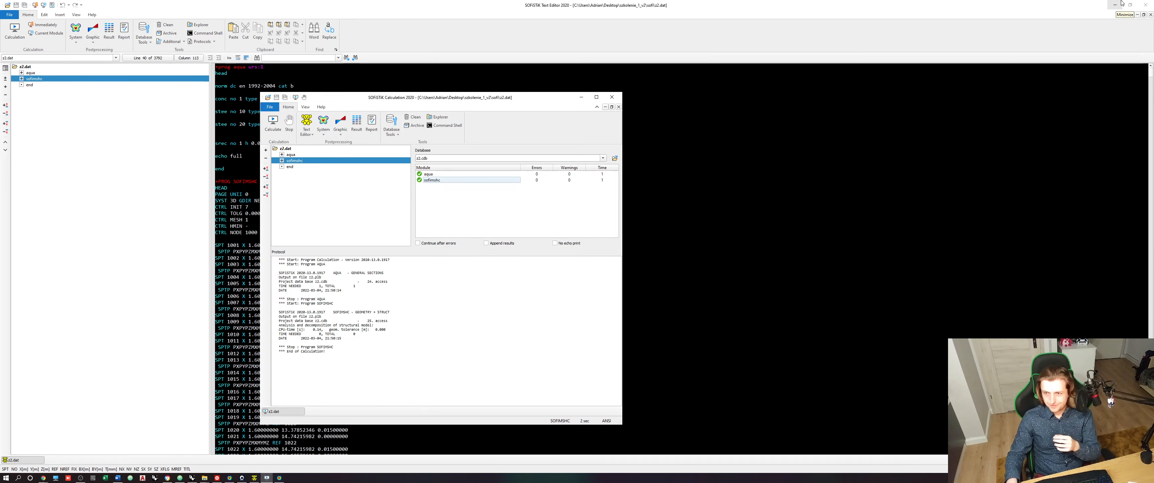
left_click(1116, 5)
left_click(1026, 84)
scroll(791, 260, "down", 7)
right_click_drag(791, 261, 816, 265)
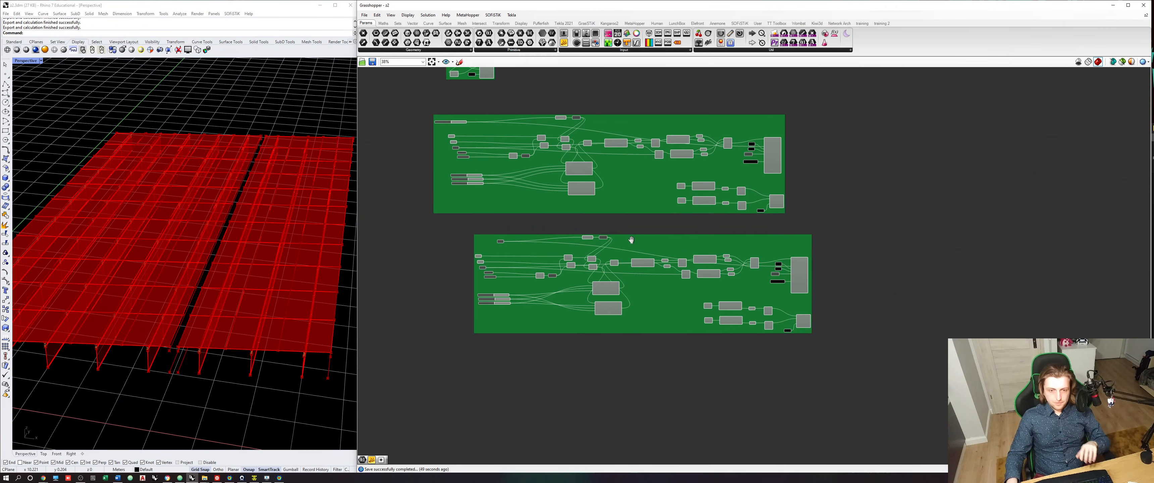
right_click_drag(629, 150, 625, 193)
scroll(625, 193, "up", 6)
scroll(625, 192, "up", 2)
left_click(669, 156)
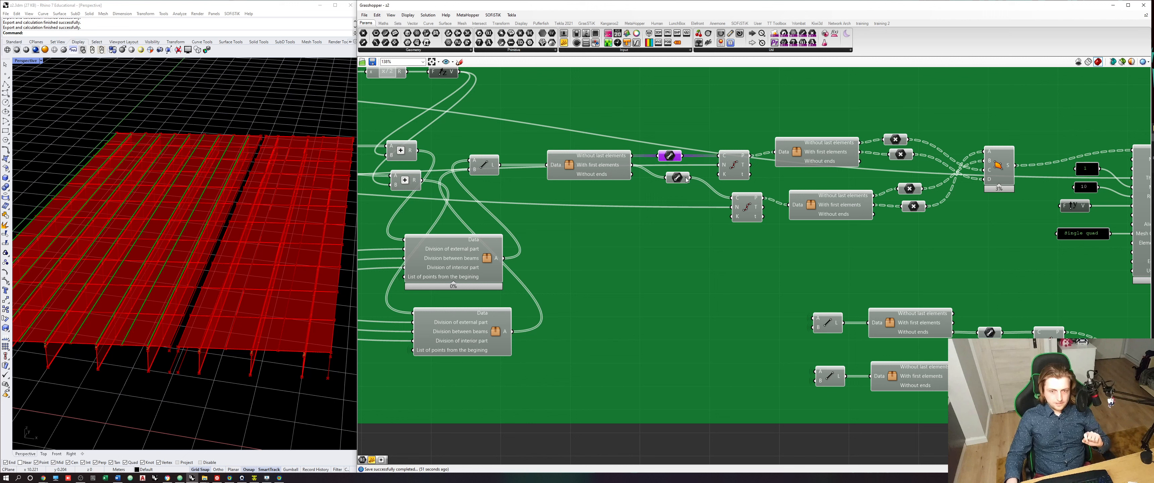
left_click(489, 168)
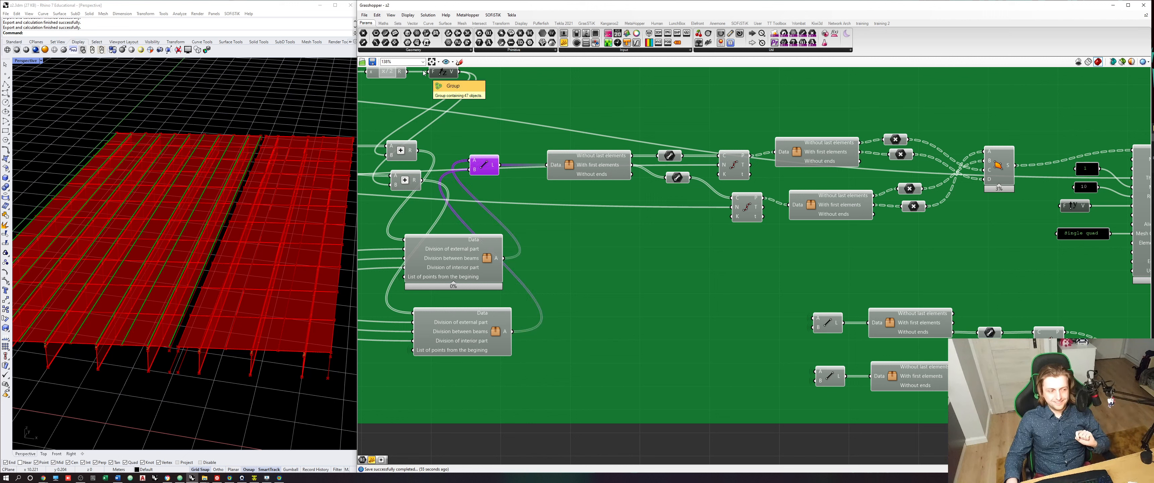
- Add a List Item fed by the first half's deck lines, with an extra -1 output for the last line
left_click(398, 24)
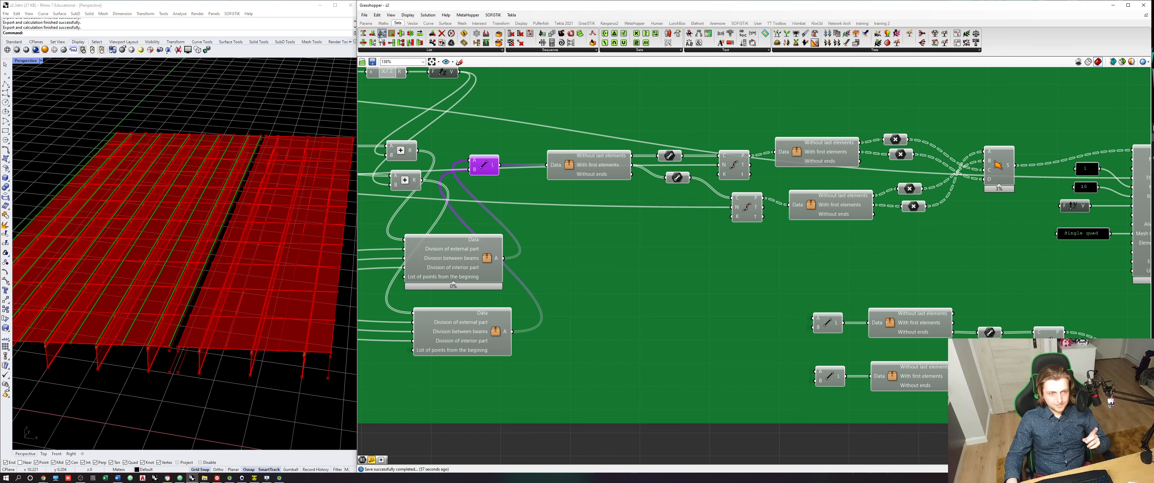
left_click_drag(550, 210, 536, 199)
scroll(554, 214, "up", 4)
left_click(554, 215)
scroll(560, 195, "up", 9)
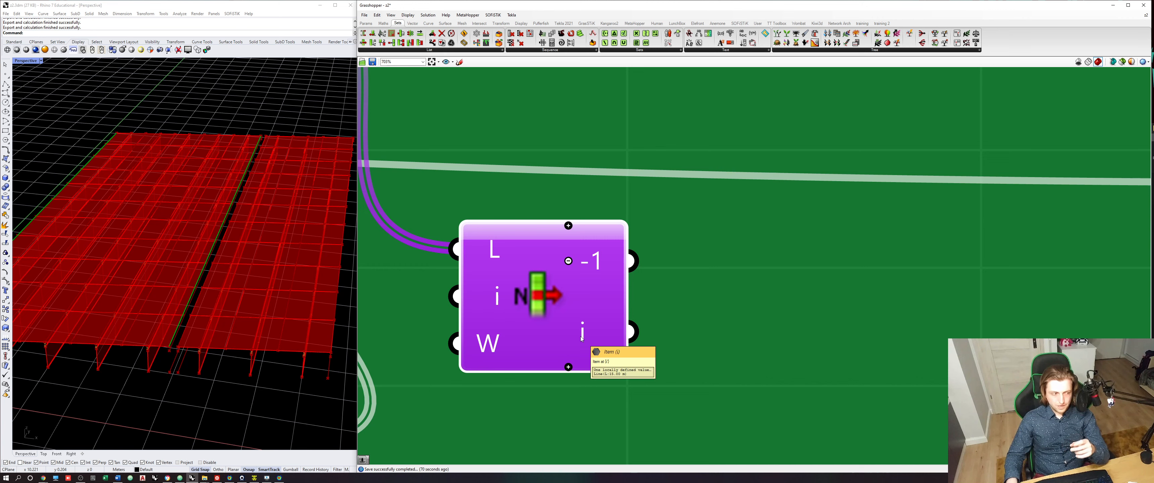
mouse_move(601, 263)
scroll(602, 265, "down", 10)
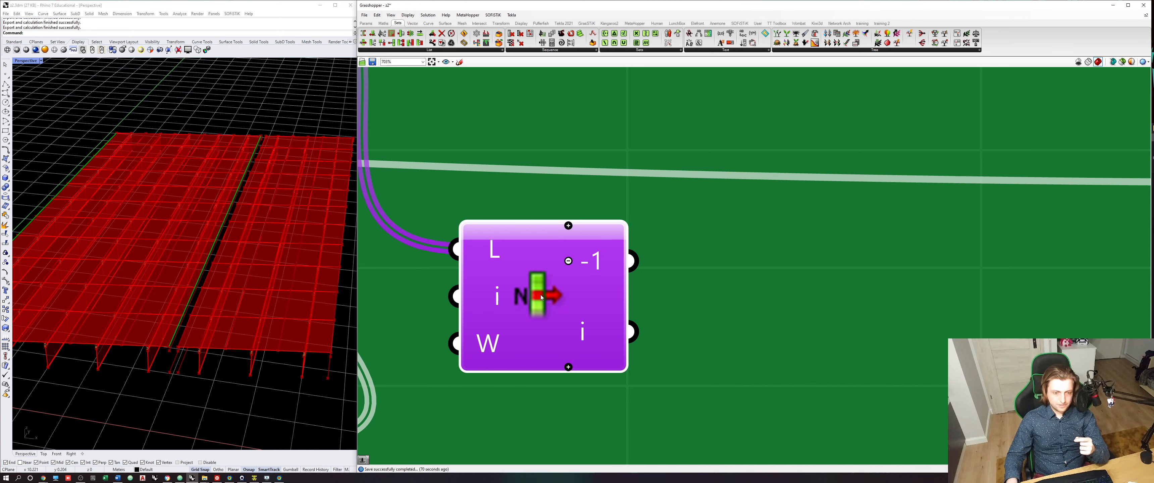
scroll(578, 320, "up", 6)
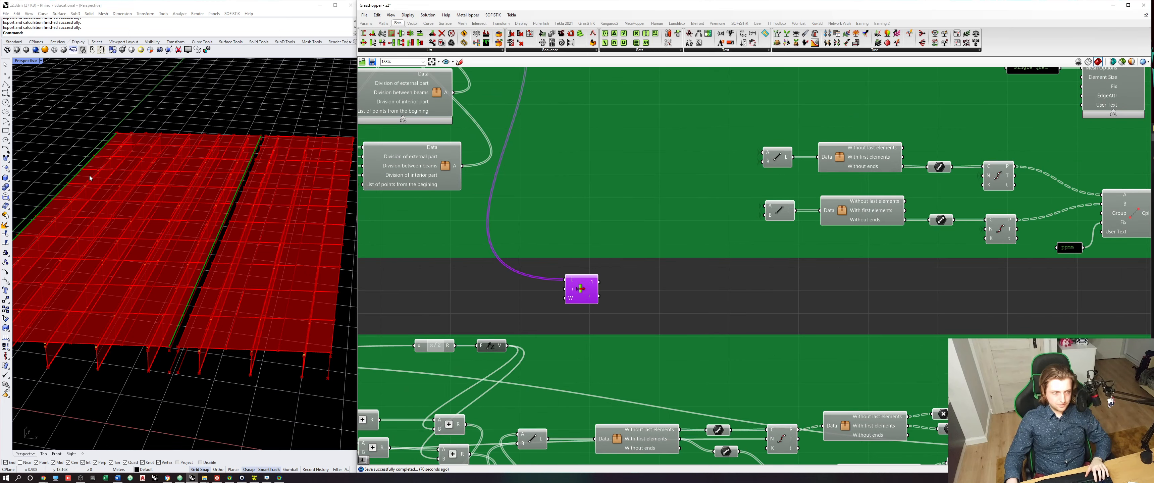
right_click_drag(80, 184, 44, 317)
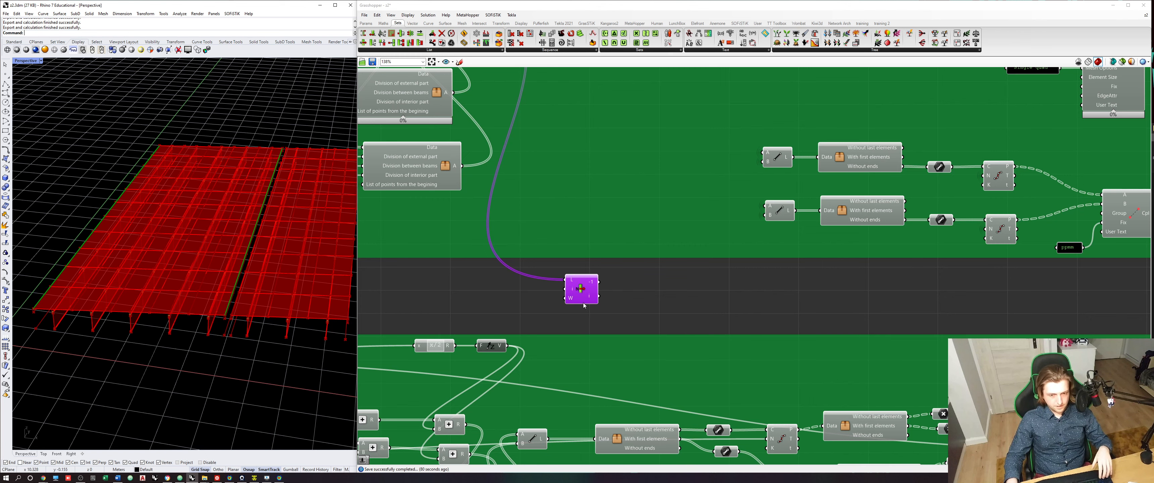
- Duplicate the List Item for the second half's deck lines and remove the copy's -1 output
scroll(584, 305, "down", 2)
right_click_drag(584, 304, 580, 255)
scroll(581, 255, "up", 1)
left_click_drag(581, 254, 619, 270)
scroll(620, 273, "down", 1)
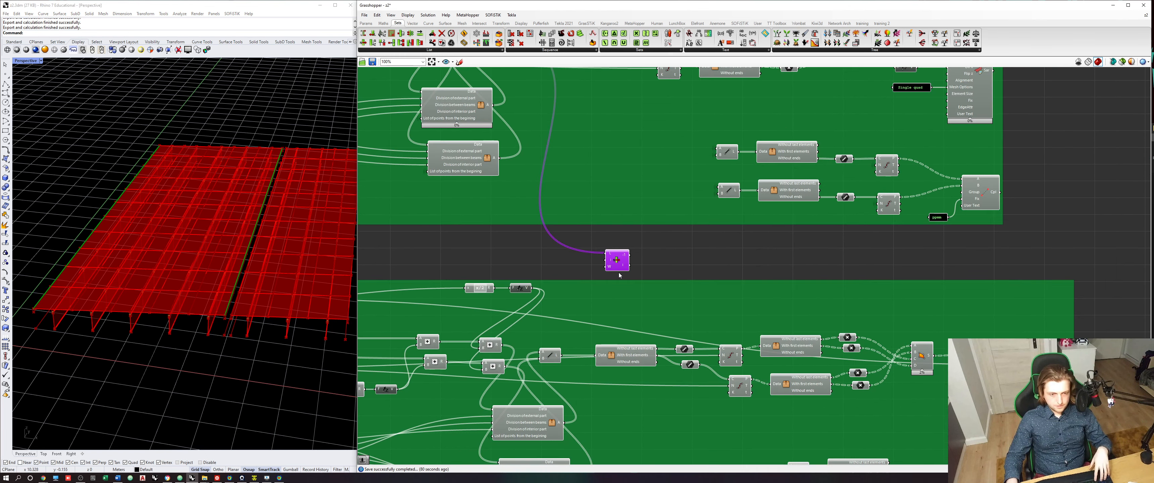
right_click_drag(620, 275, 618, 258)
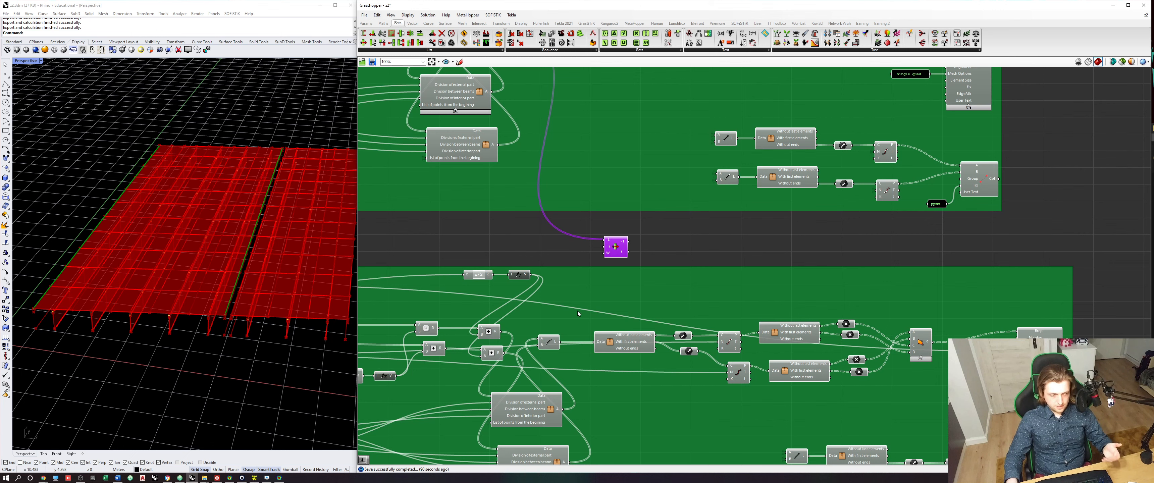
right_click_drag(615, 300, 611, 248)
left_click_drag(616, 201, 623, 208)
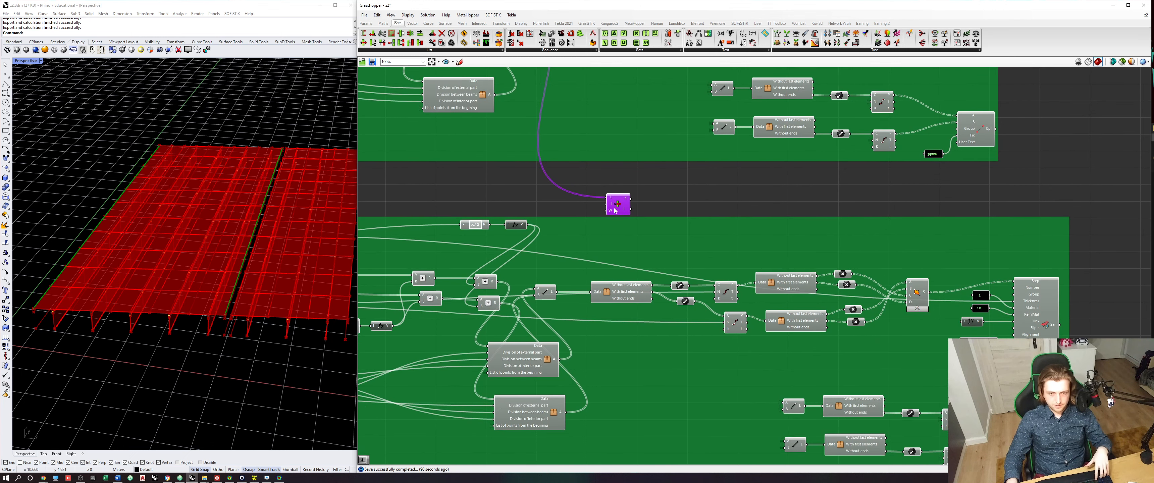
left_click_drag(616, 196, 639, 359)
left_click_drag(556, 292, 636, 362)
scroll(636, 361, "up", 10)
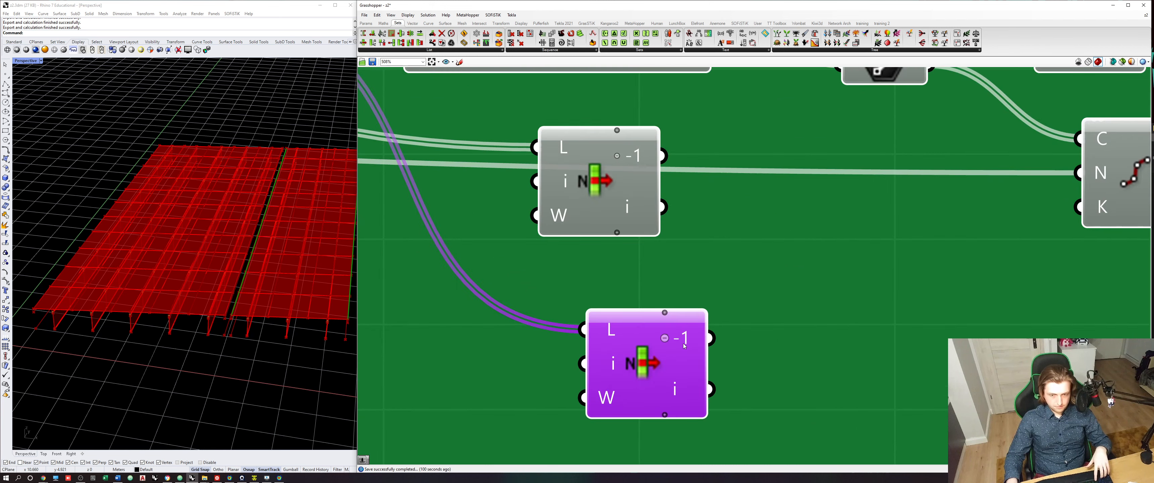
scroll(647, 283, "down", 2)
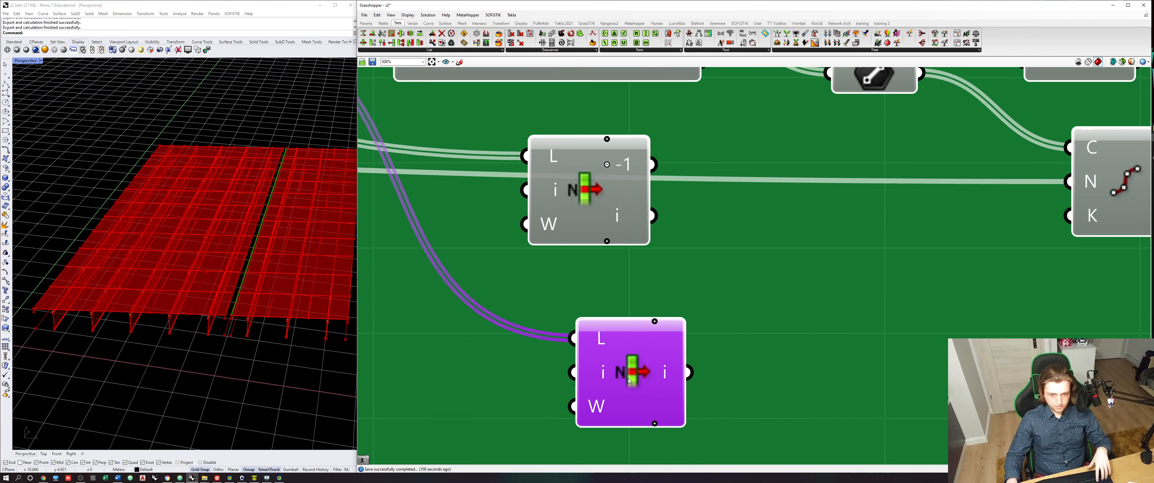
- Move both List Item components to the empty canvas below the second half's group
left_click(594, 218, "shift")
scroll(589, 219, "down", 10)
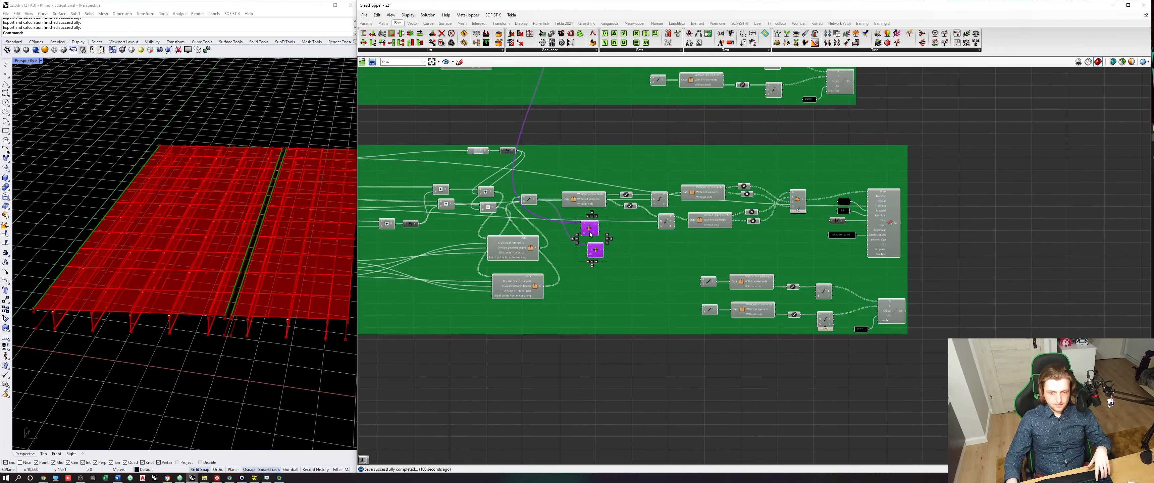
scroll(564, 267, "up", 5)
scroll(566, 269, "up", 3)
left_click(559, 250)
left_click(575, 288)
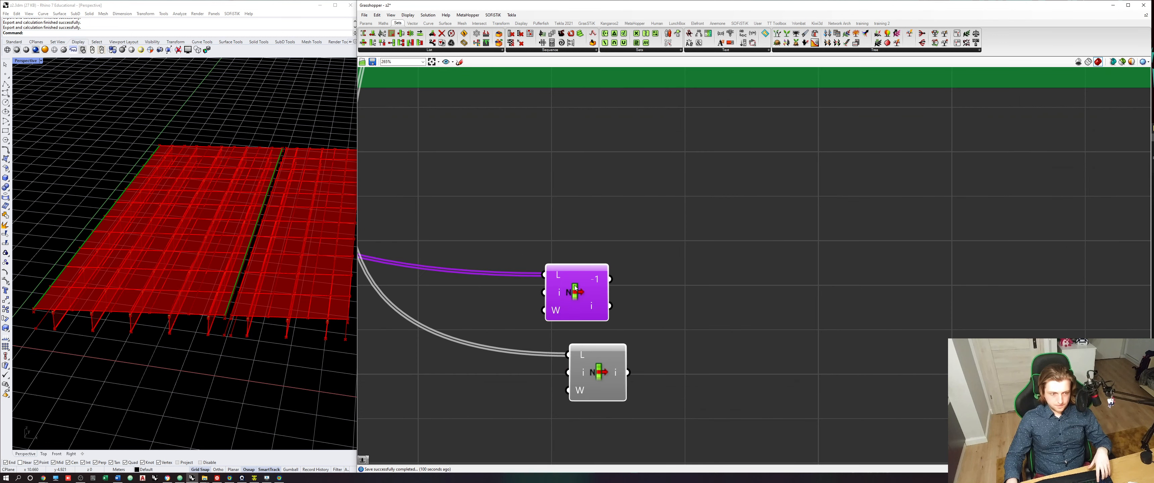
- Set the wire display of both List Items' L inputs to Hidden
right_click(562, 272)
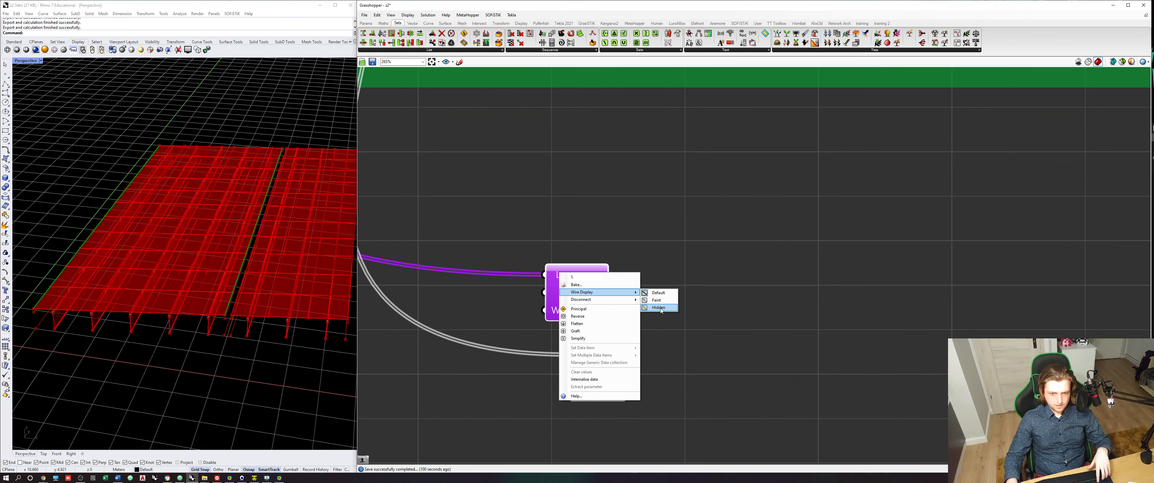
left_click(573, 352)
right_click(579, 353)
mouse_move(605, 365)
left_click(674, 380)
scroll(675, 375, "down", 2)
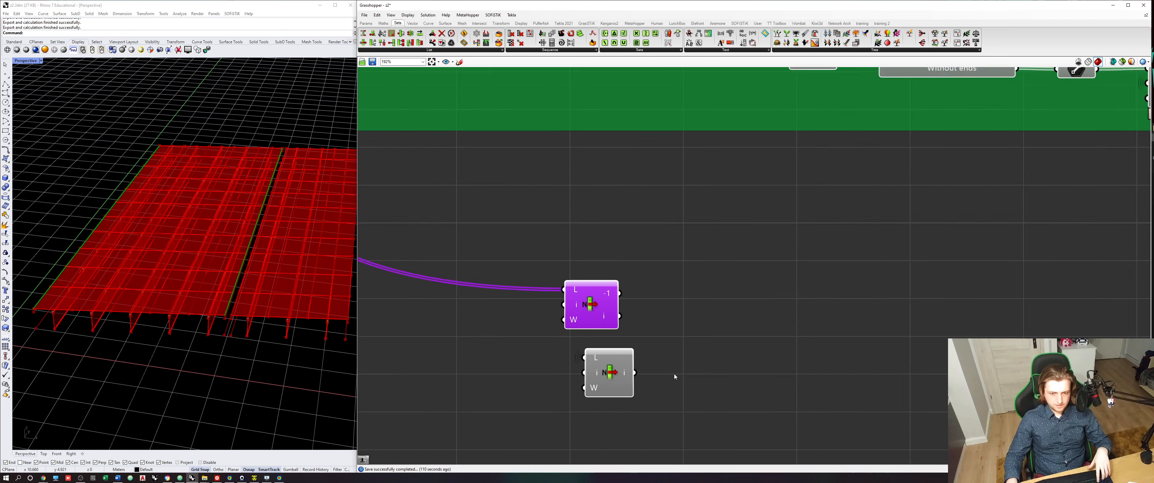
right_click_drag(675, 374, 614, 385)
left_click(624, 317)
- Store the first half's -1 item and the second half's i item in two separate curve parameters
left_click(366, 23)
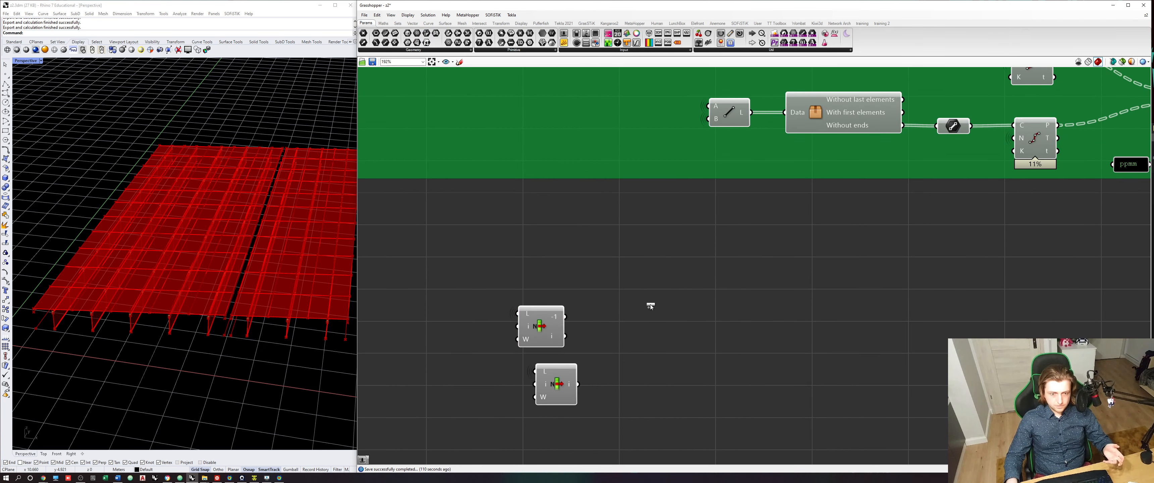
left_click_drag(651, 306, 652, 306)
left_click_drag(565, 316, 611, 379)
left_click_drag(617, 378, 621, 384)
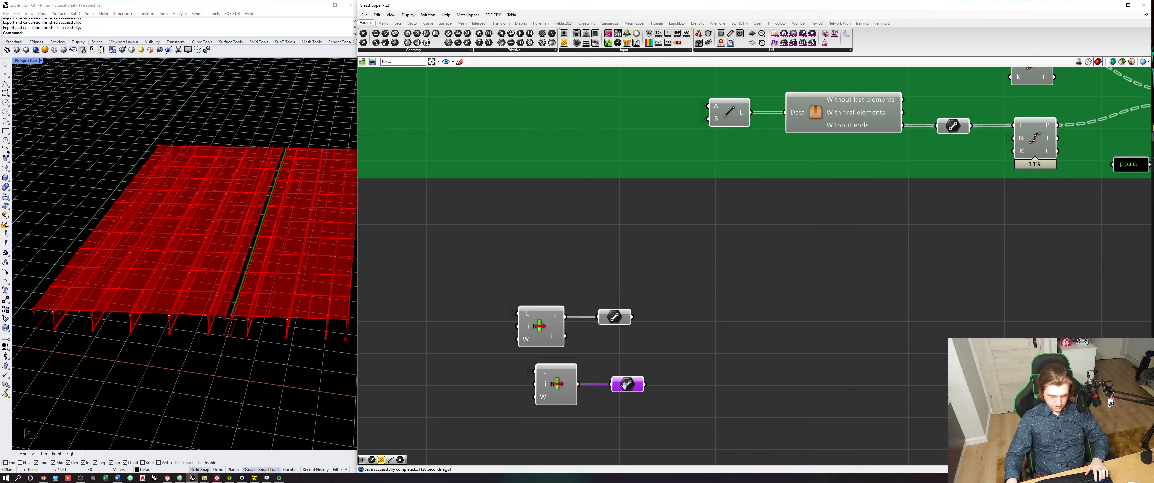
left_click(623, 348)
- Copy the Divide Curve component from the second half's coupling section to the new edge line parameters
right_click_drag(675, 347, 493, 389)
scroll(623, 349, "down", 4)
scroll(566, 218, "up", 1)
right_click_drag(566, 218, 656, 327)
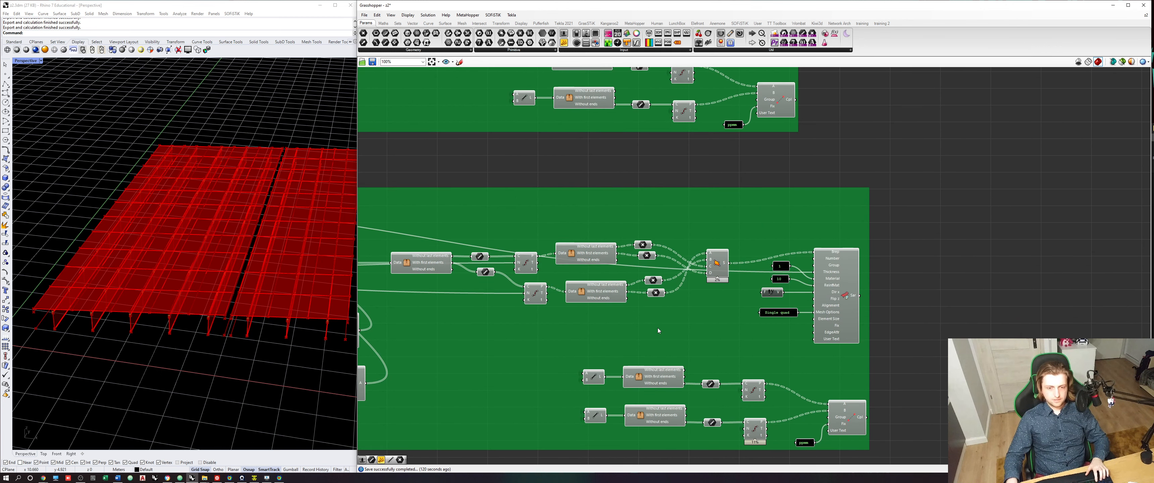
left_click(750, 391)
right_click_drag(733, 407, 733, 383)
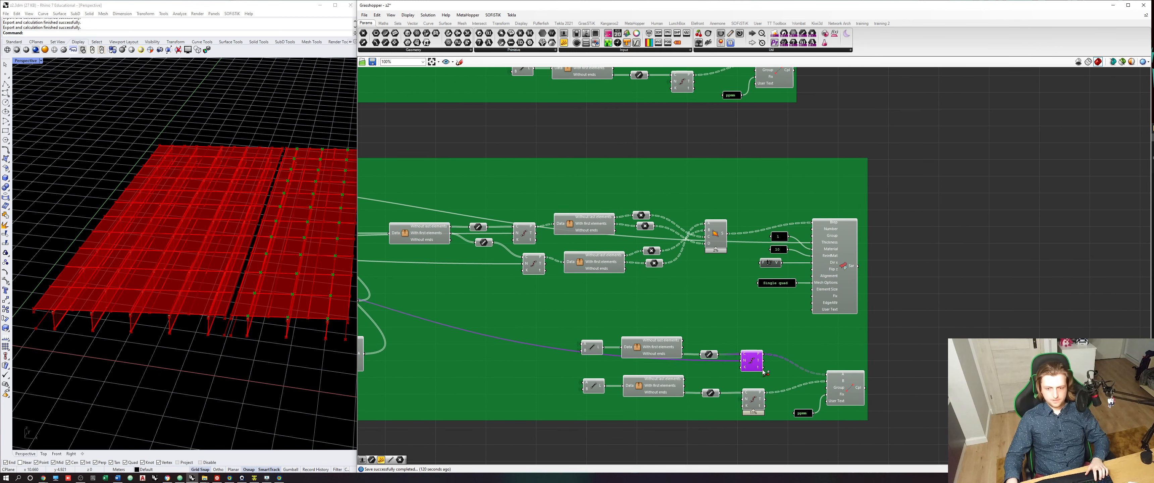
left_click_drag(758, 367, 641, 449, "alt")
right_click_drag(641, 449, 699, 323)
left_click_drag(698, 322, 654, 383)
- Wire one edge line into the copied Divide Curve, duplicate the component for the other edge and check both sets of division points
scroll(616, 379, "up", 2)
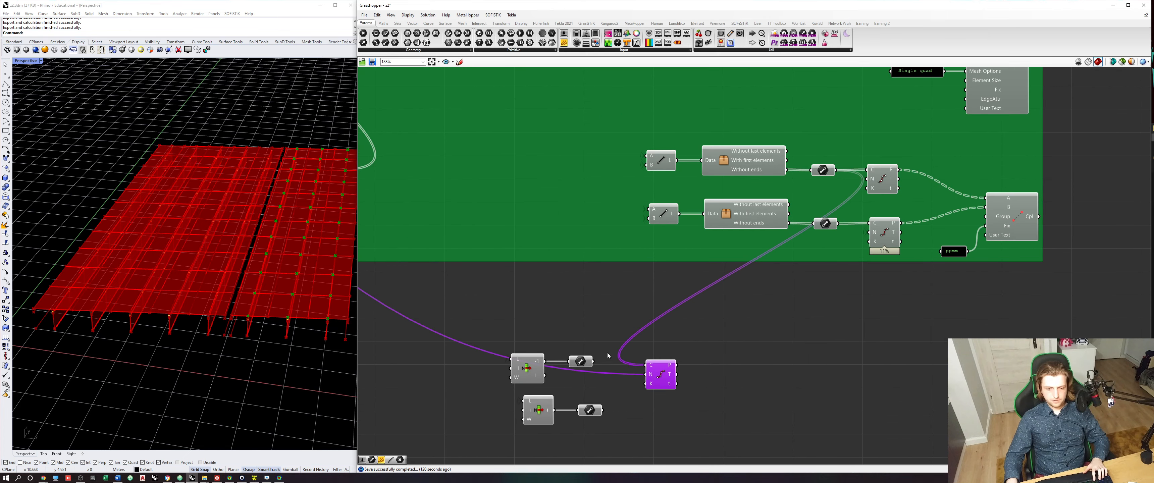
left_click_drag(617, 356, 651, 417)
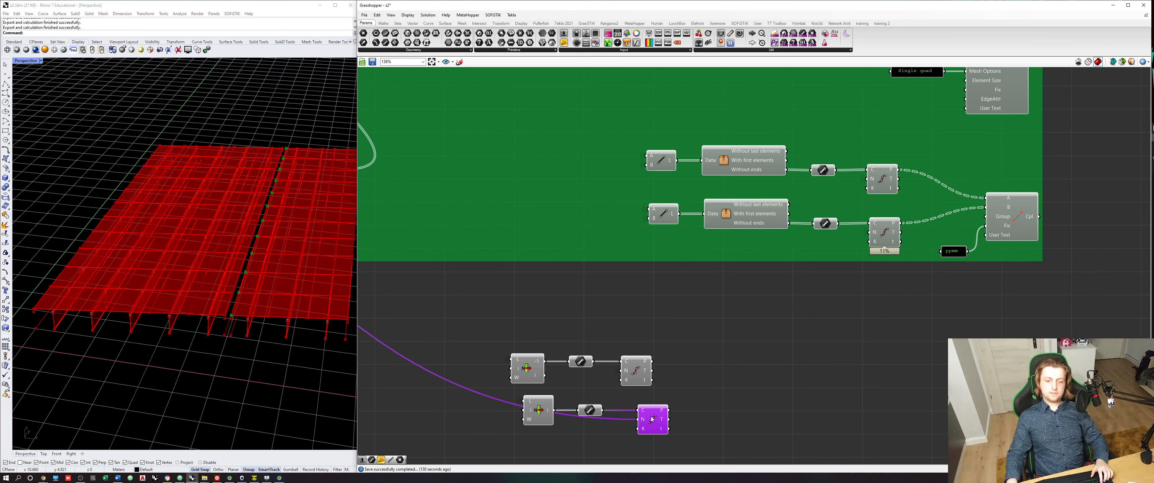
right_click_drag(673, 395, 643, 399)
left_click(643, 399)
left_click(612, 383)
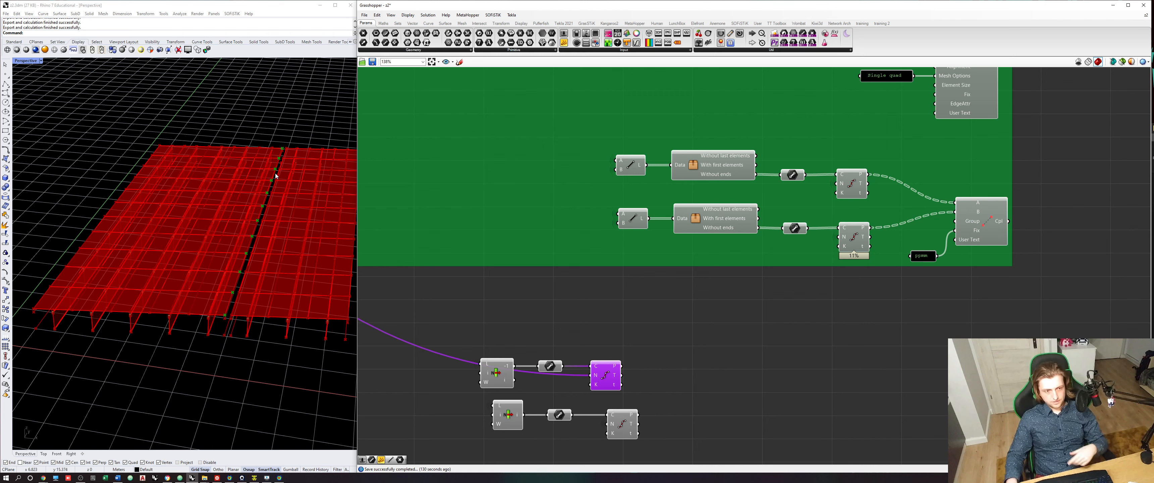
left_click(621, 422)
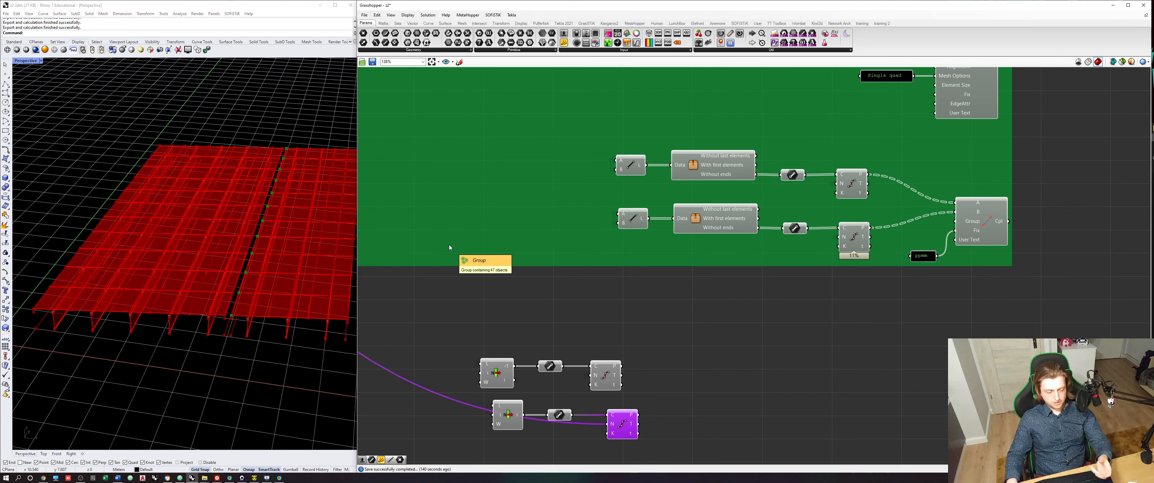
- Place two copies of the list-trimming cluster and feed each with the division points of one edge
left_click(732, 242)
left_click_drag(693, 230, 690, 355, "alt")
left_click_drag(623, 366, 665, 404)
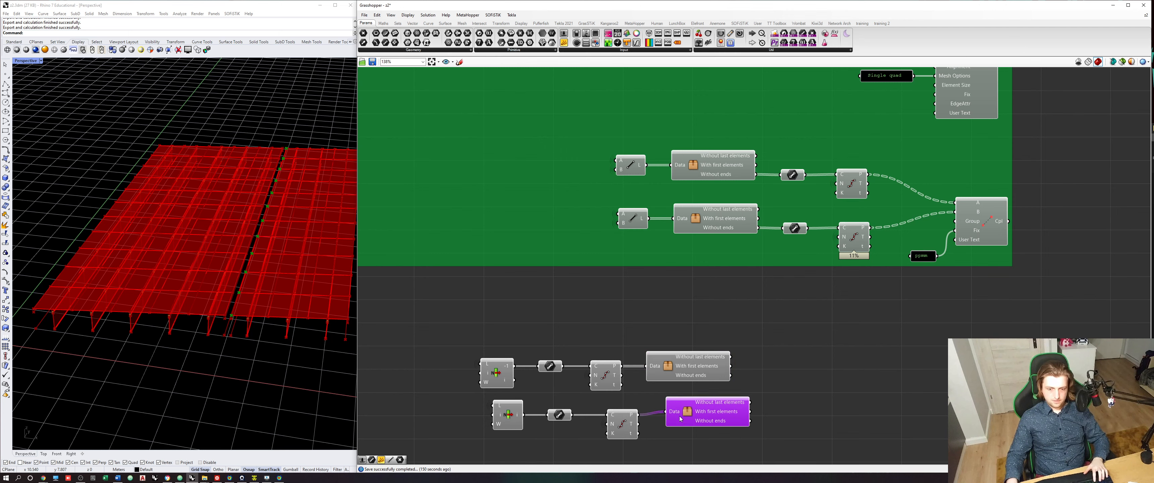
left_click(832, 361)
right_click_drag(832, 360, 743, 357)
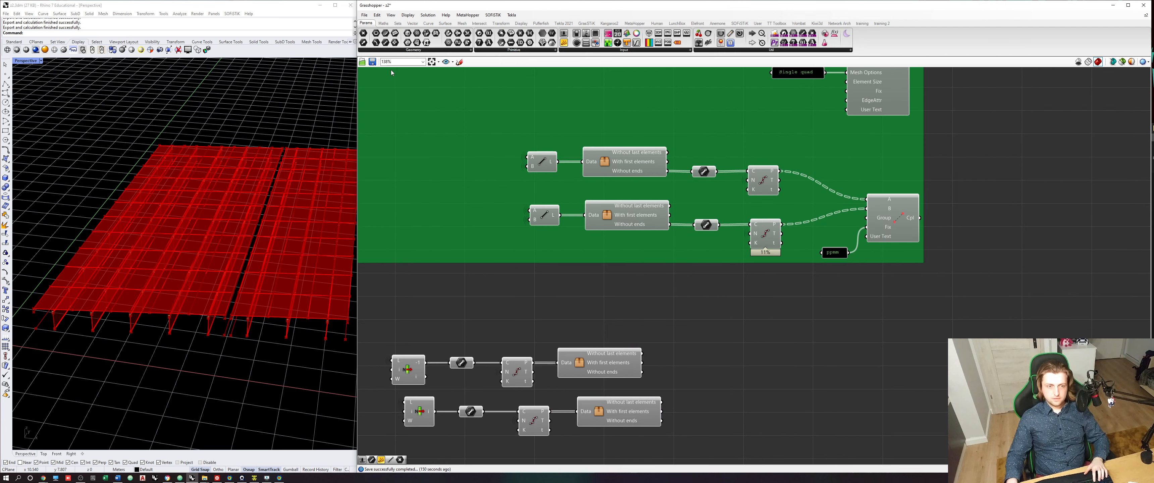
- Attach Point parameters to the first edge cluster's Without last elements and With first elements outputs and check their points
left_click_drag(363, 33, 734, 358)
scroll(639, 352, "up", 2)
left_click_drag(644, 354, 695, 377)
left_click(702, 355)
mouse_move(703, 356)
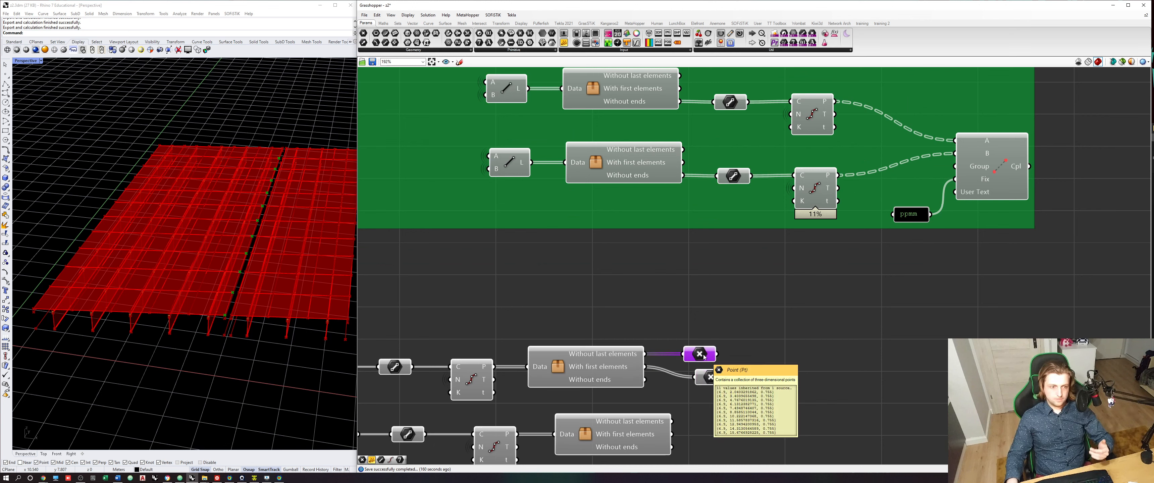
left_click(717, 380)
mouse_move(718, 382)
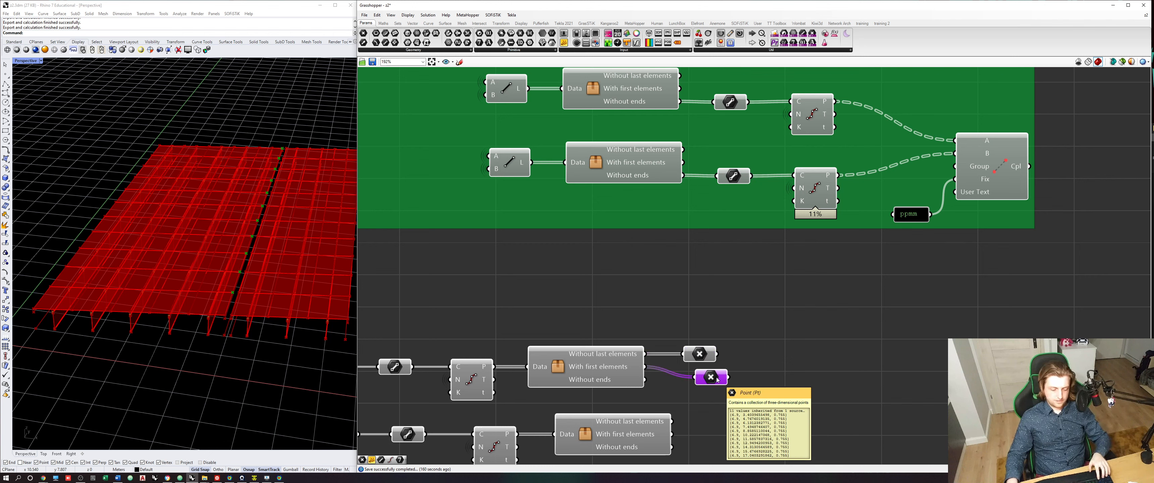
- Attach Point parameters to the second edge cluster's Without last elements and With first elements outputs
left_click_drag(718, 381, 740, 449, "alt")
left_click_drag(672, 434, 722, 443)
left_click(782, 399)
right_click_drag(781, 386, 731, 366)
- Add a 4Point Surface component and wire the two edges' points into its corner inputs to fill the gap between the bridge halves
left_click(445, 23)
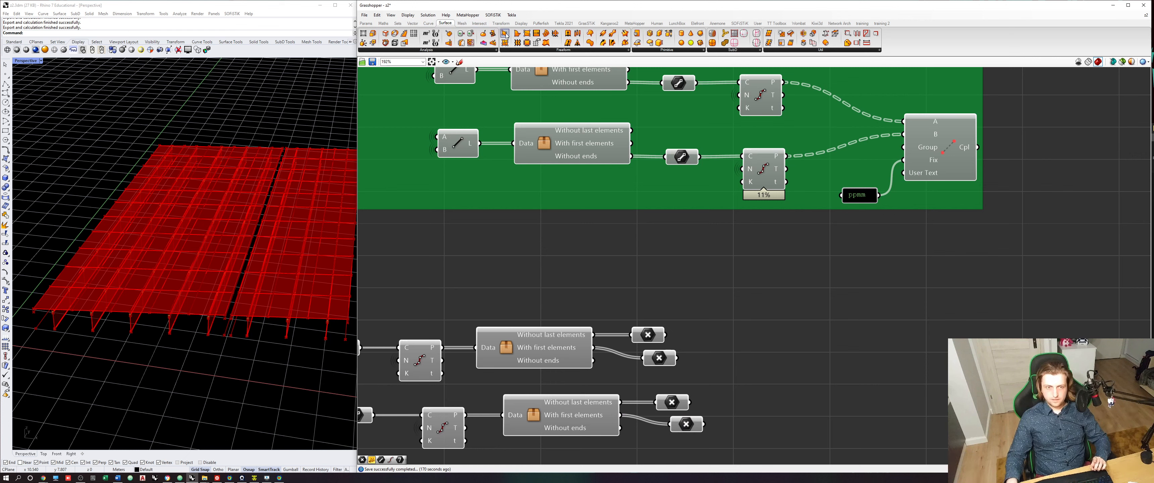
left_click(505, 33)
left_click(752, 279)
left_click_drag(757, 289, 788, 368)
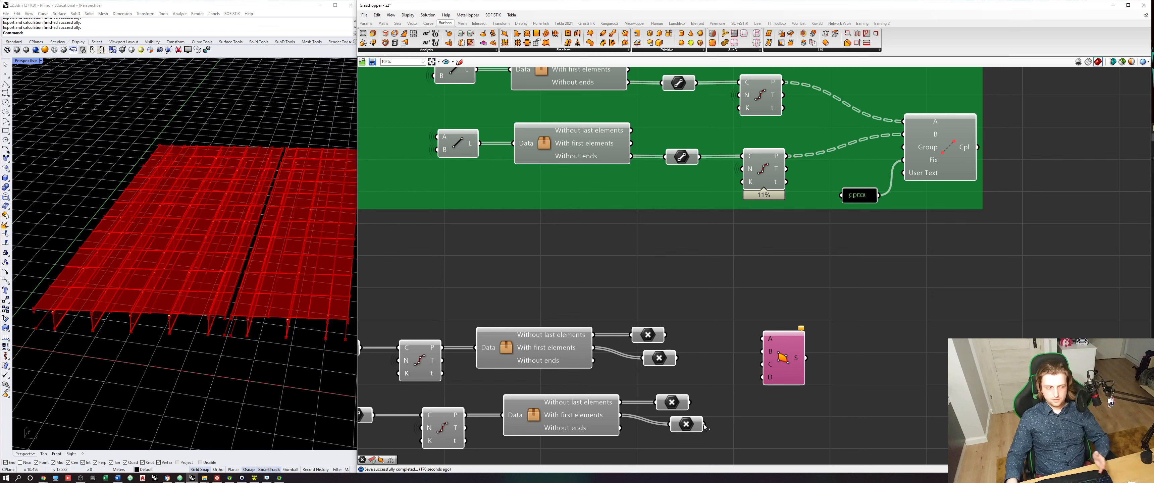
left_click_drag(704, 427, 757, 340)
left_click_drag(672, 401, 761, 357)
left_click(667, 354)
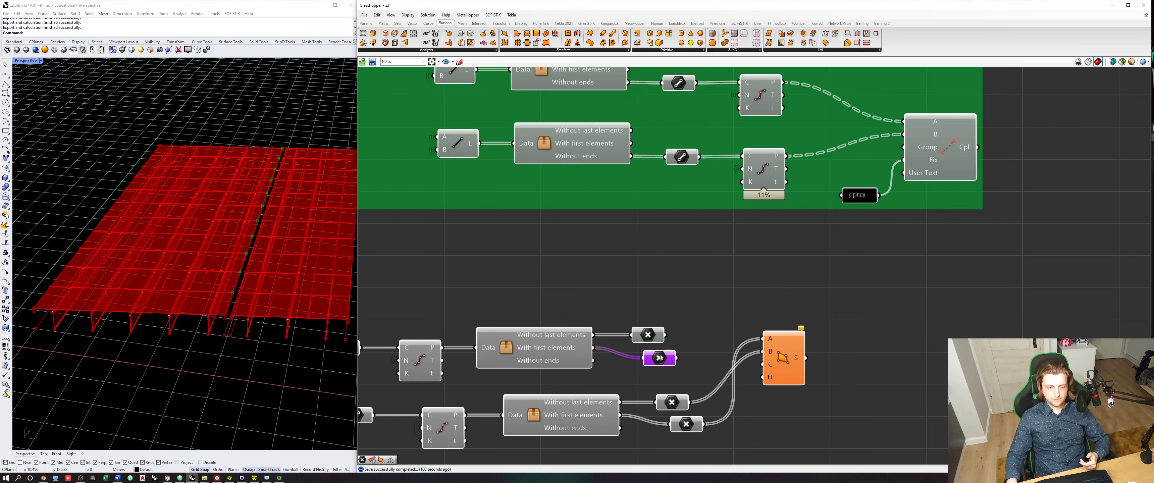
left_click(663, 336)
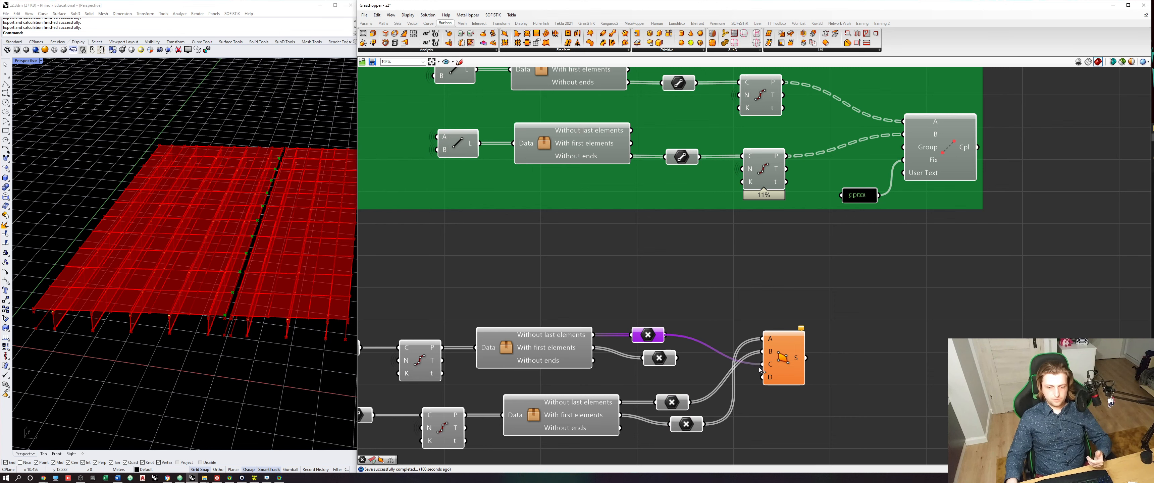
left_click(782, 367)
scroll(186, 300, "up", 4)
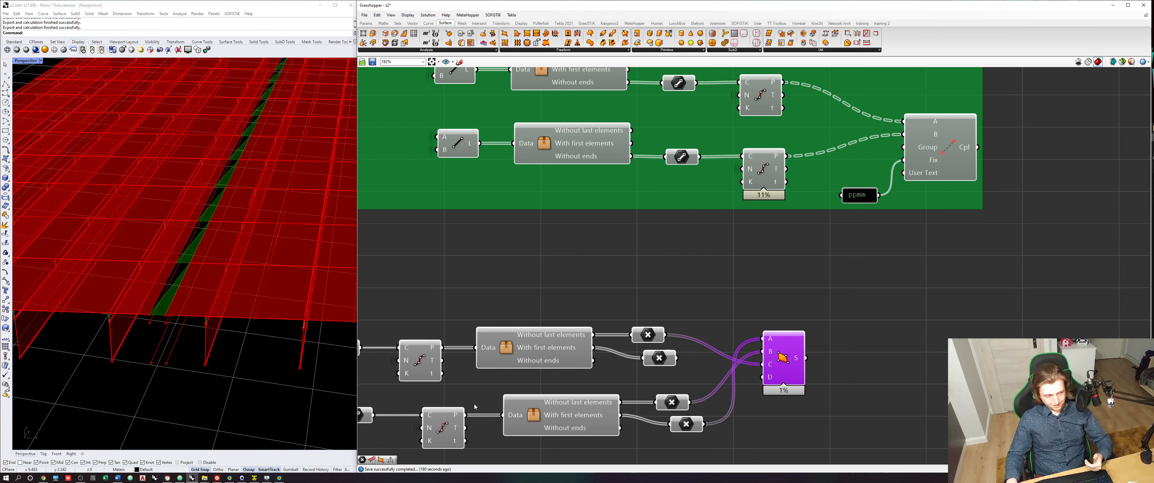
- Wire the first edge's With first elements points into the D corner of the 4Point Surface and check the surfaces filling the gap
left_click_drag(677, 358, 761, 377)
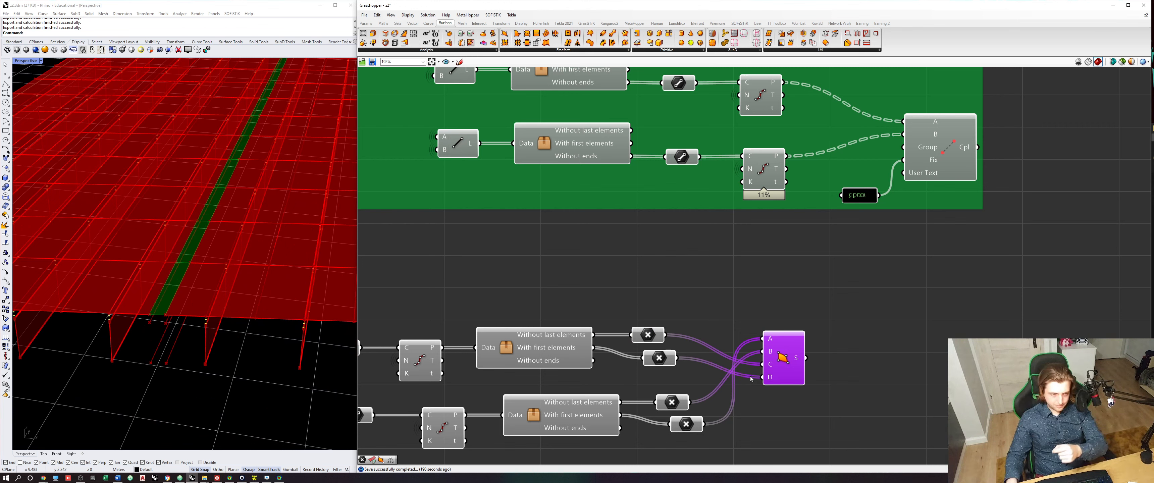
right_click_drag(777, 370, 702, 377)
right_click_drag(194, 221, 206, 256, "shift")
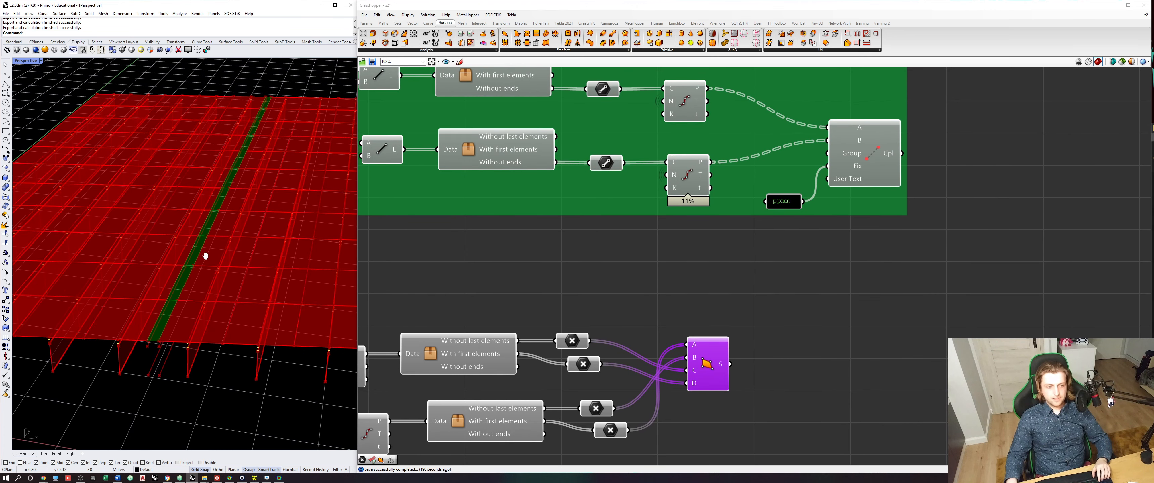
- Duplicate the deck's structural area component with its material, direction and Single quad inputs, and place the copies beside the new 4Point Surface
right_click_drag(694, 337, 619, 338)
scroll(618, 338, "down", 3)
left_click(698, 278)
right_click_drag(698, 278, 651, 351)
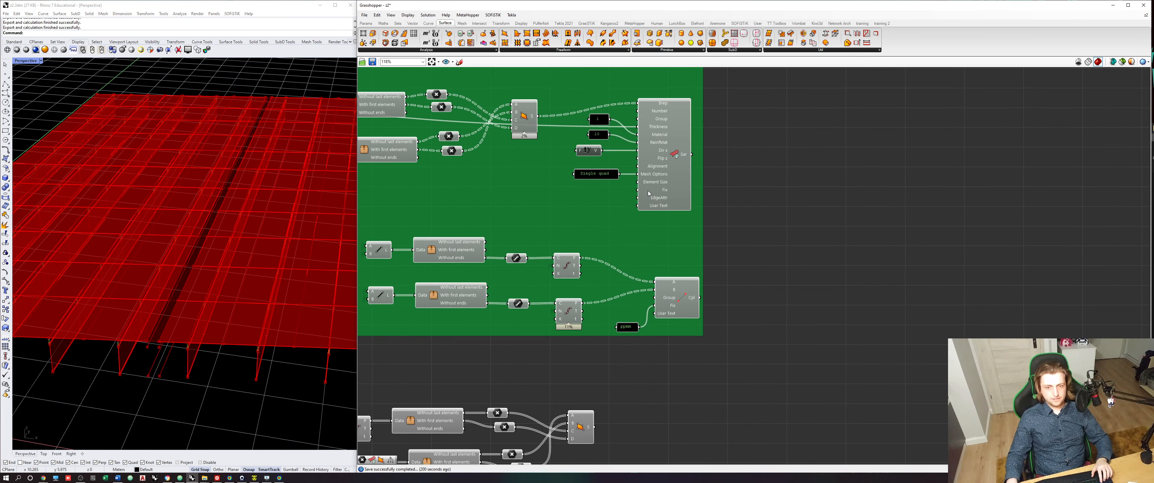
left_click(658, 166)
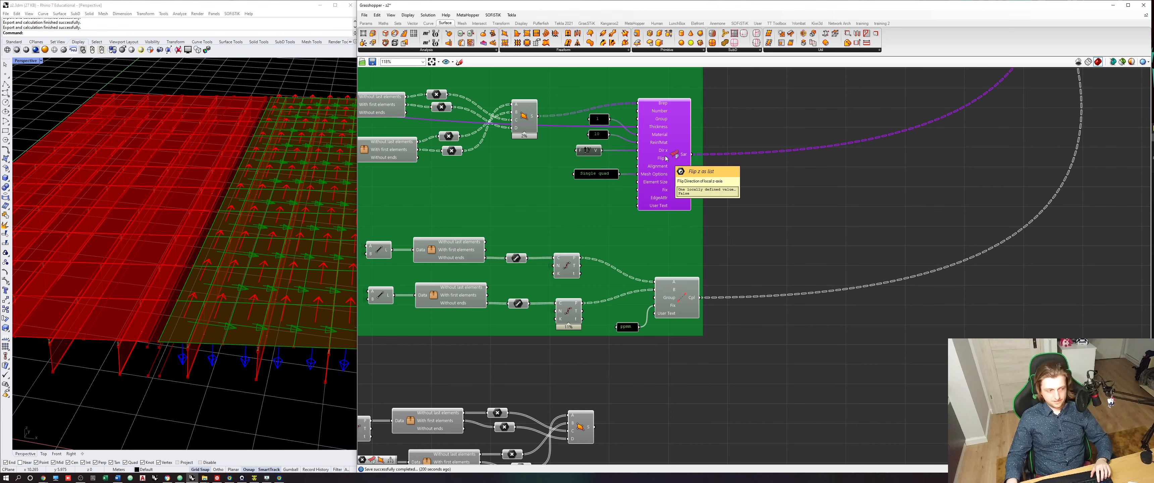
left_click(604, 176)
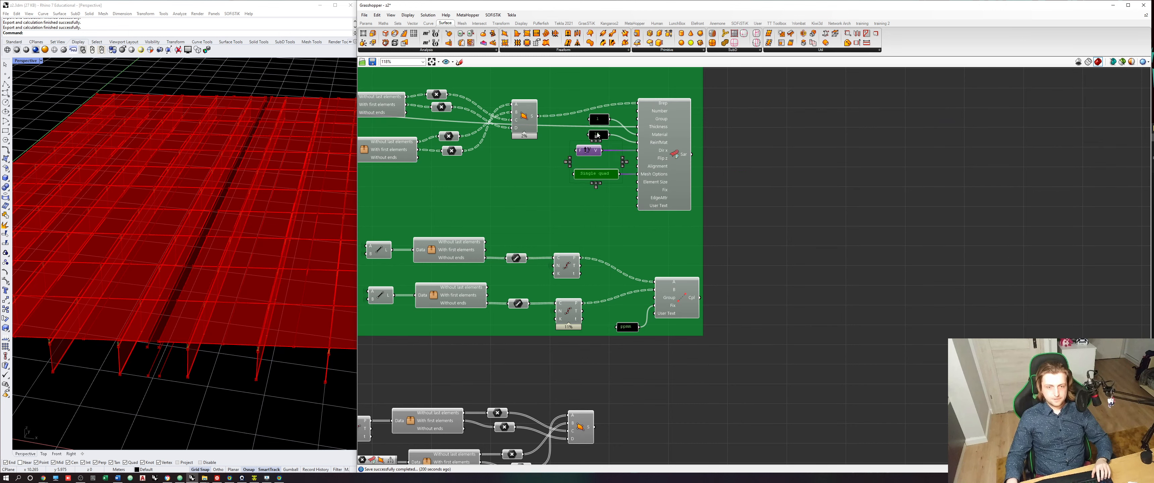
left_click(649, 128)
key("ctrl+c")
key("ctrl+v")
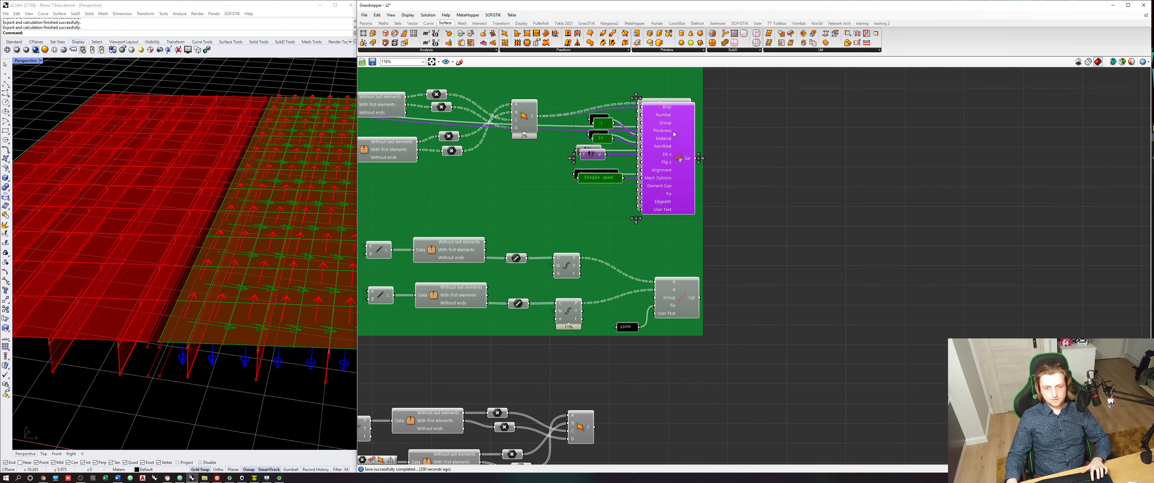
left_click_drag(667, 134, 688, 373)
right_click_drag(689, 372, 684, 286)
left_click_drag(683, 287, 661, 376)
- Feed the new 4Point Surface into the copied area component's Brep input and hide the wire of its Thickness input
left_click(615, 333)
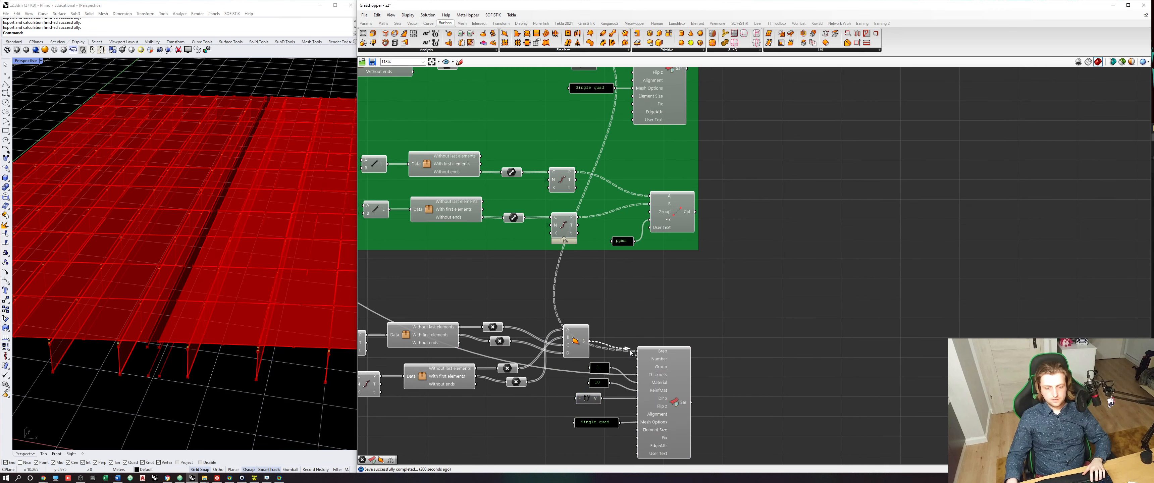
scroll(653, 375, "up", 2)
right_click(655, 373)
mouse_move(702, 359)
left_click(739, 372)
- Merge the gap area component's output into the upper deck area's export connection by means of a temporary relay
scroll(733, 369, "down", 4)
left_click(693, 384)
right_click_drag(694, 384, 592, 369)
left_click(686, 349)
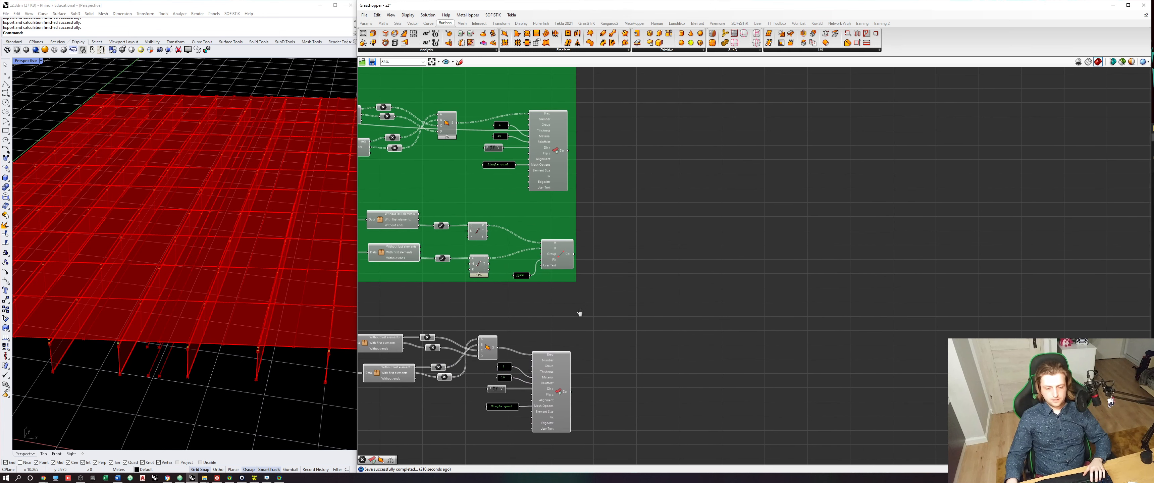
right_click_drag(579, 312, 560, 332)
left_click(546, 177)
double_click(555, 170)
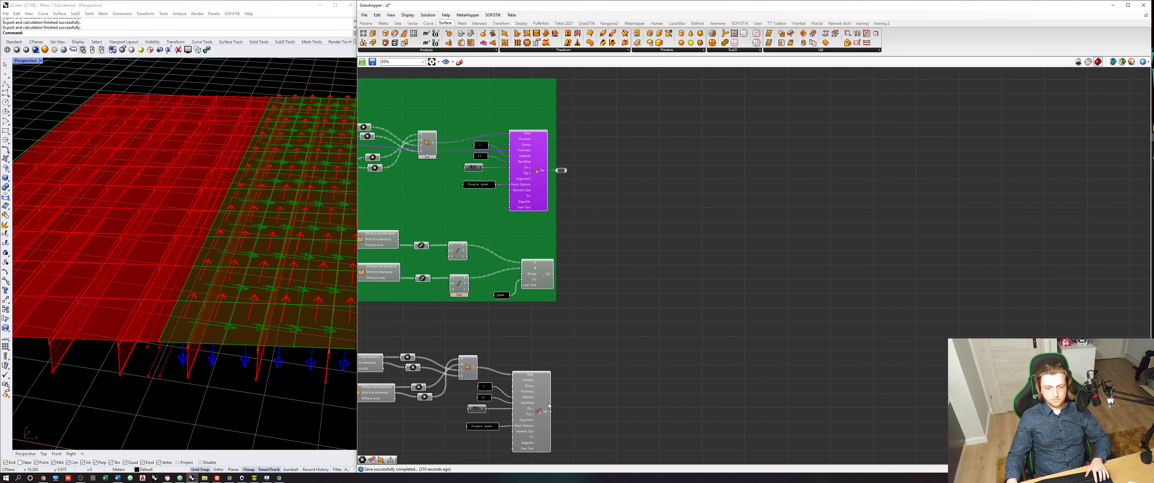
left_click(617, 203)
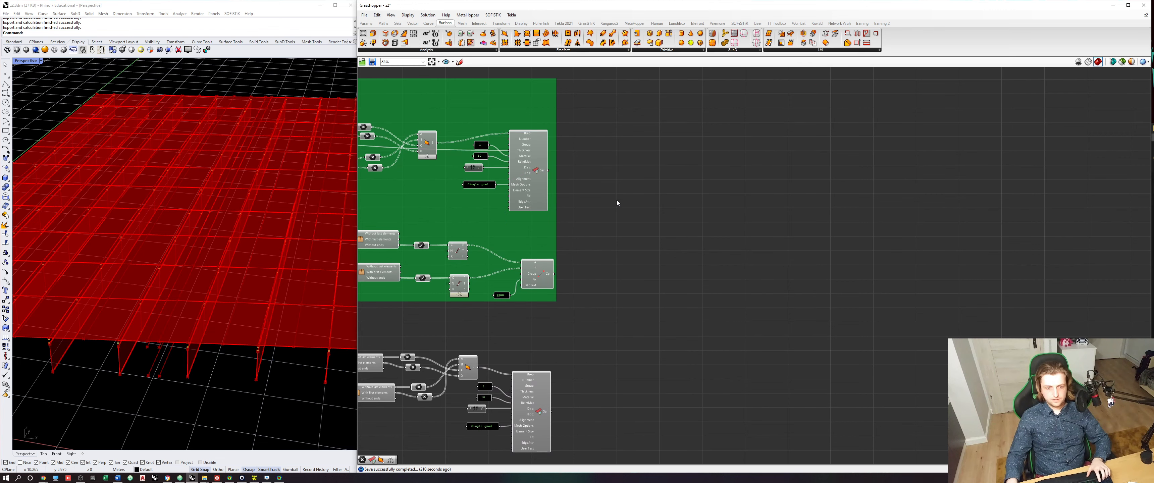
- Switch to SOFiSTiK Text Editor, reload the changed s2.dat, run the calculation and inspect the connected deck in System Visualization
key("alt+Tab")
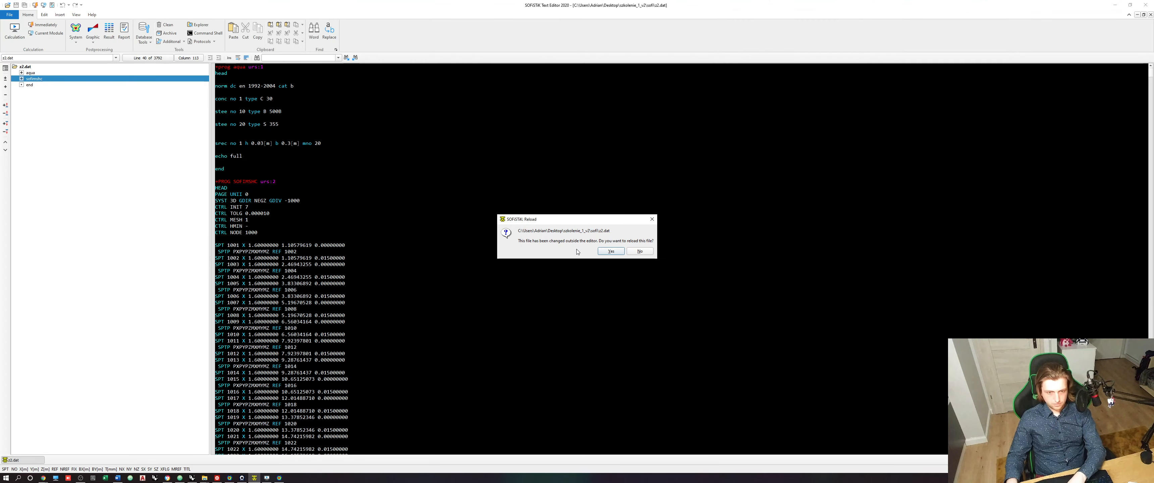
left_click(607, 252)
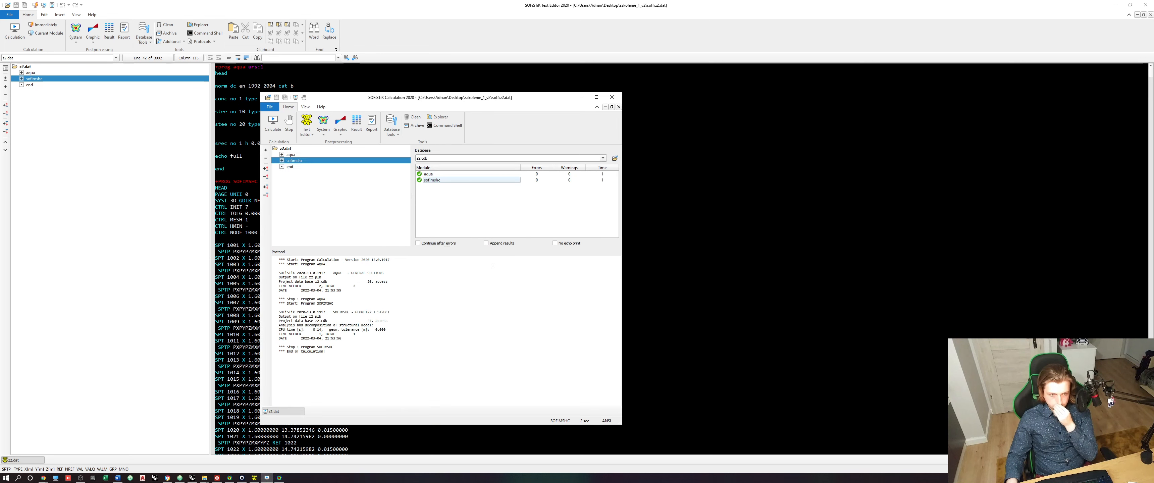
left_click(327, 122)
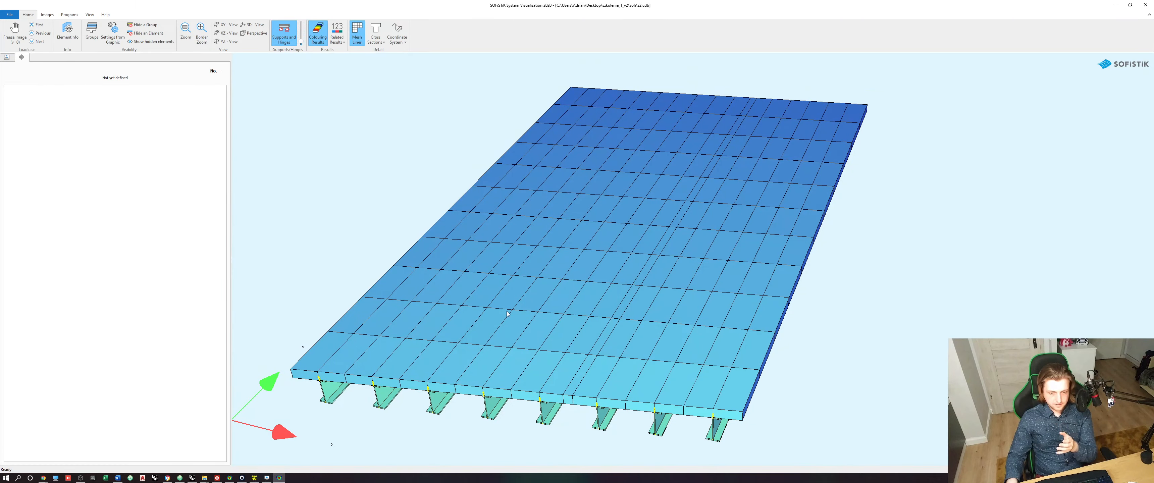
left_click_drag(571, 389, 639, 339)
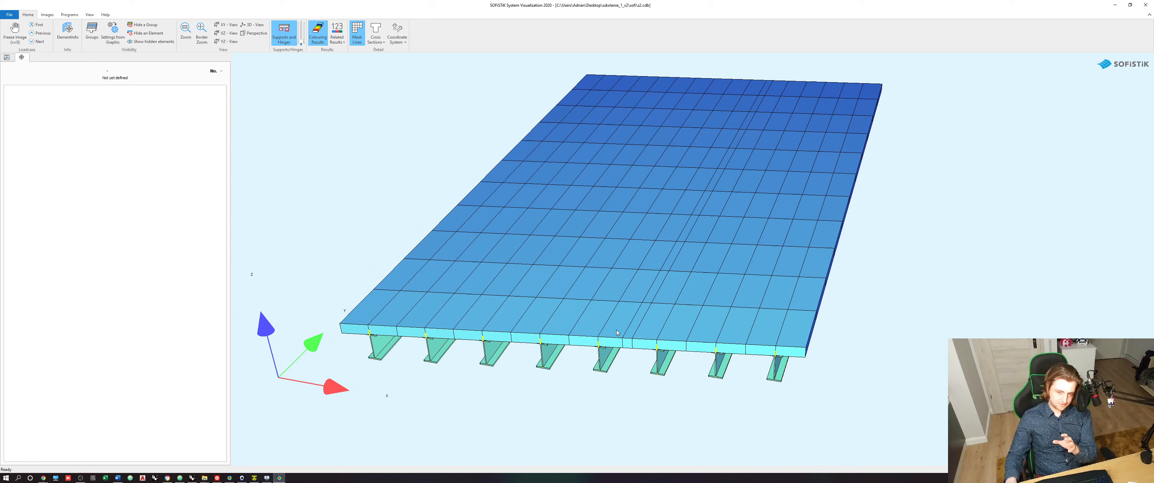
left_click_drag(630, 312, 647, 393)
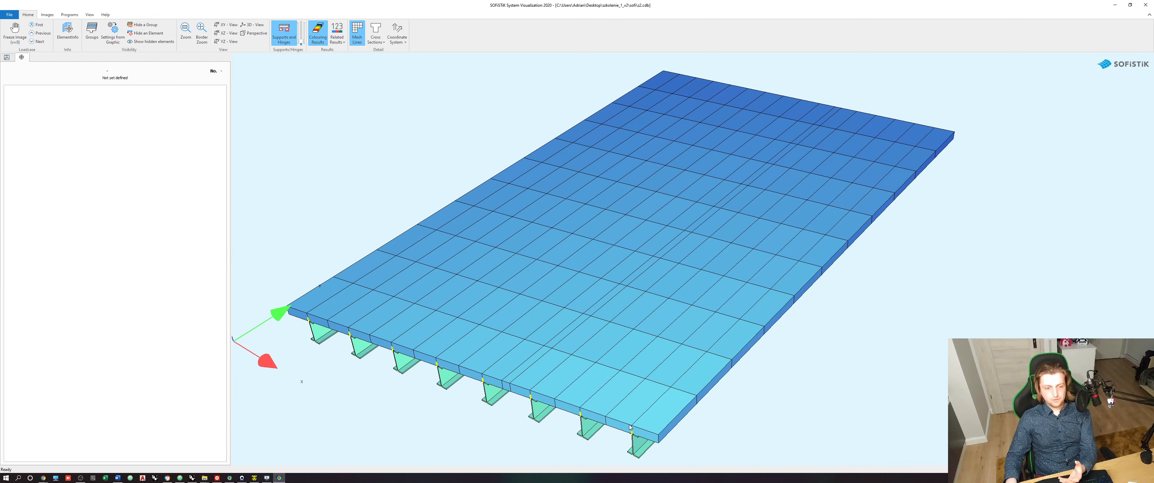
left_click_drag(601, 389, 630, 367)
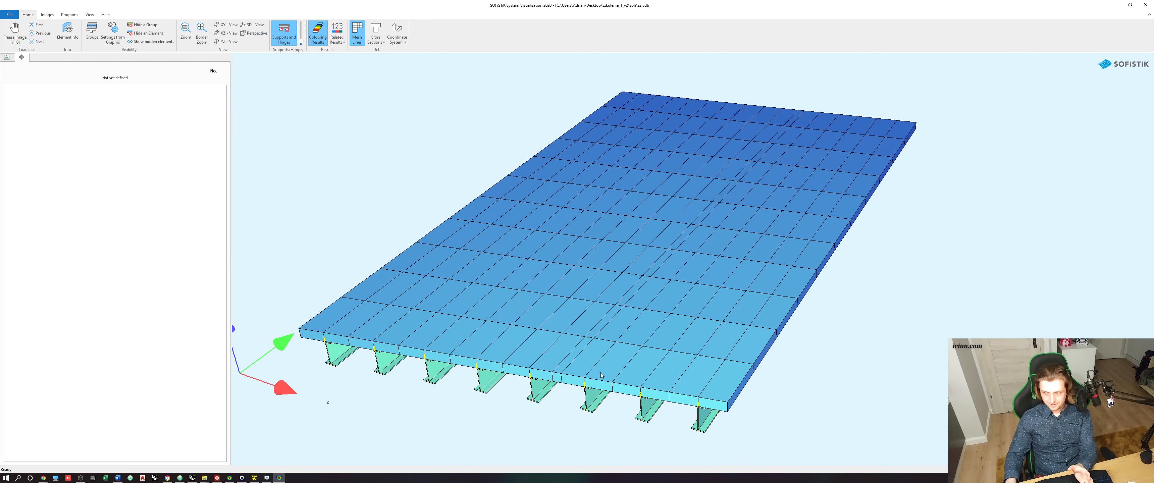
left_click(1114, 5)
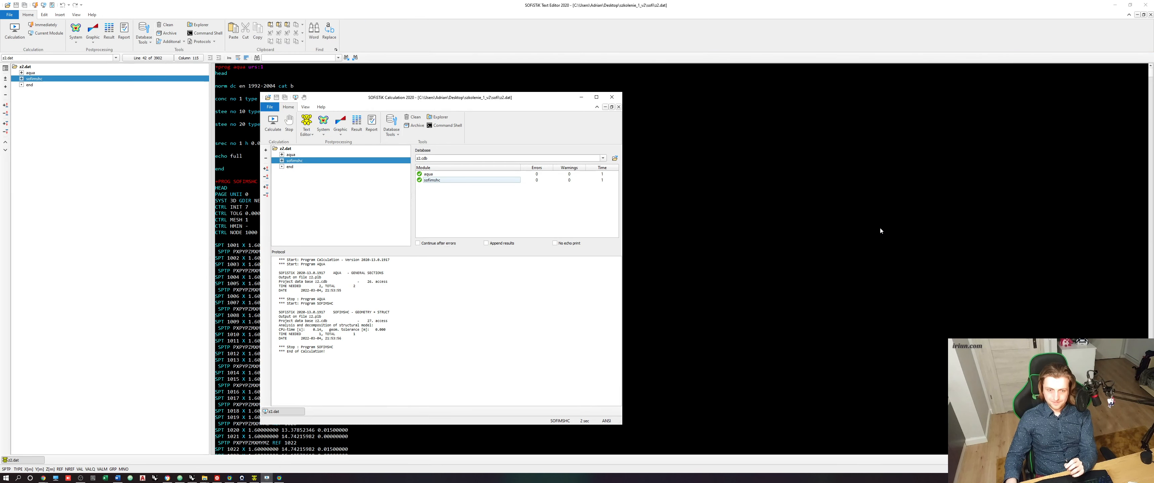
left_click(1114, 5)
- Trace the deck's curve division count back through the Grasshopper groups to its source slider
left_click(789, 269)
scroll(717, 283, "down", 4)
right_click_drag(574, 224, 627, 262)
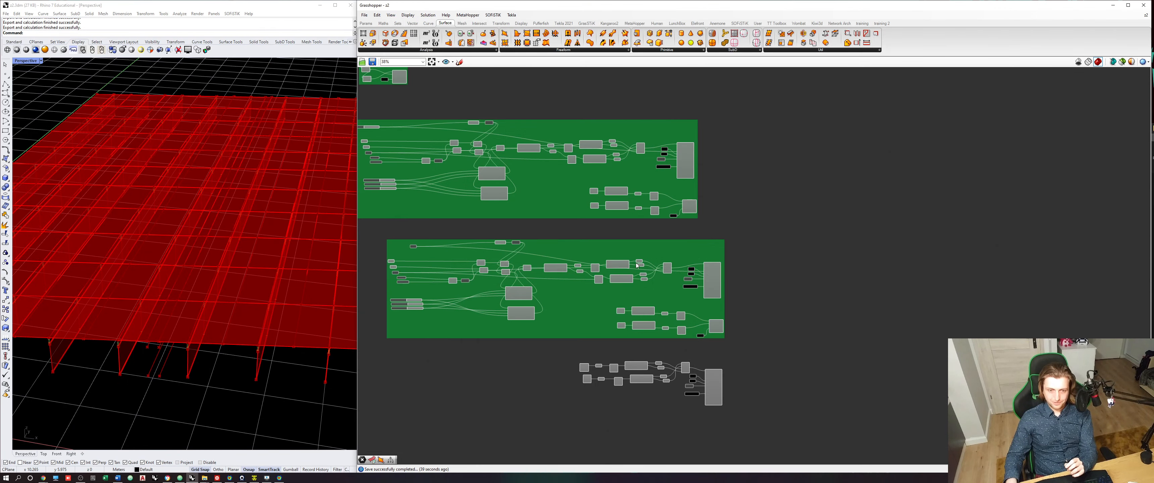
scroll(628, 264, "up", 4)
scroll(637, 277, "up", 1)
scroll(538, 274, "down", 2)
right_click_drag(493, 260, 647, 307)
scroll(648, 307, "up", 2)
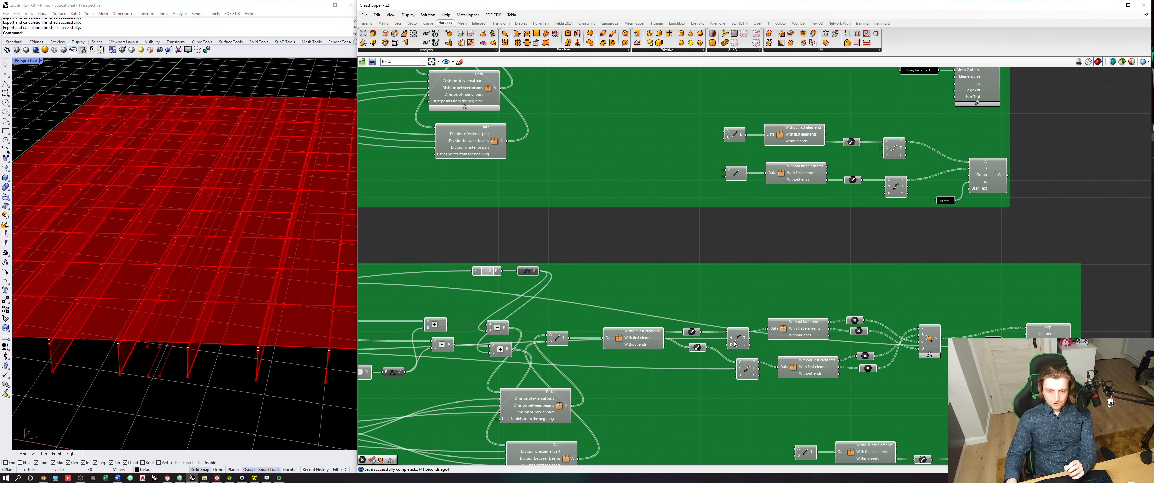
left_click(737, 339)
scroll(624, 347, "down", 3)
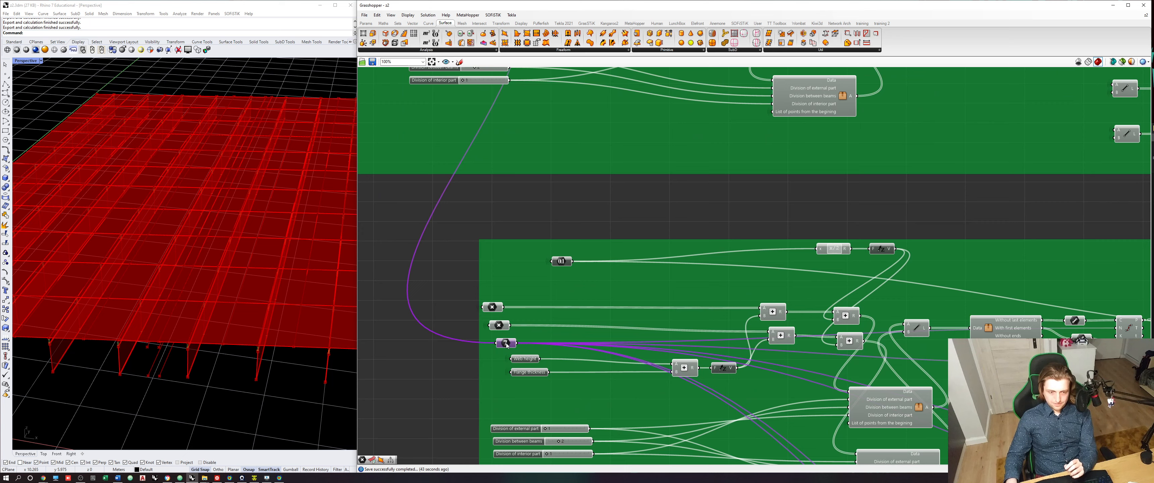
scroll(517, 243, "down", 3)
scroll(516, 242, "up", 6)
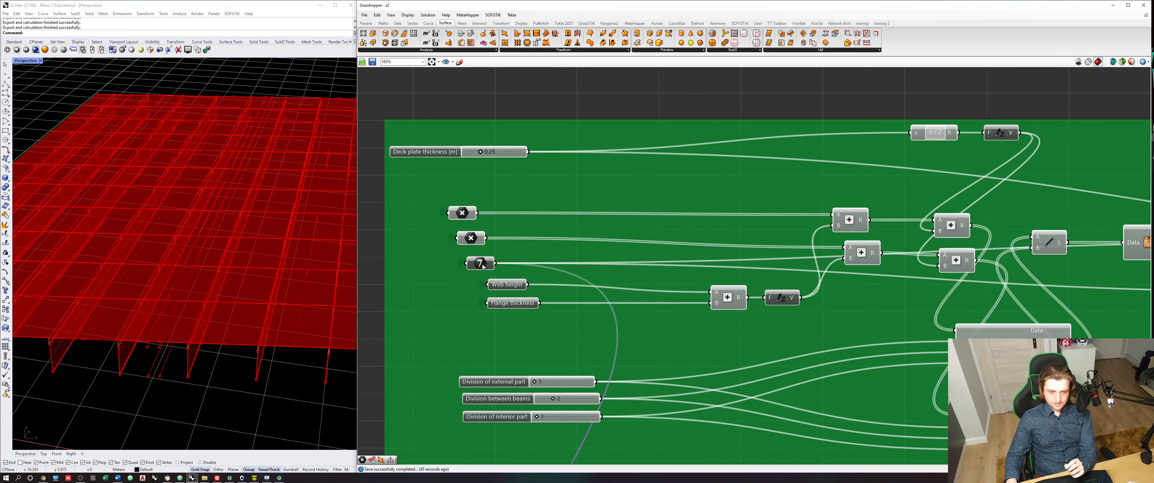
scroll(482, 264, "down", 7)
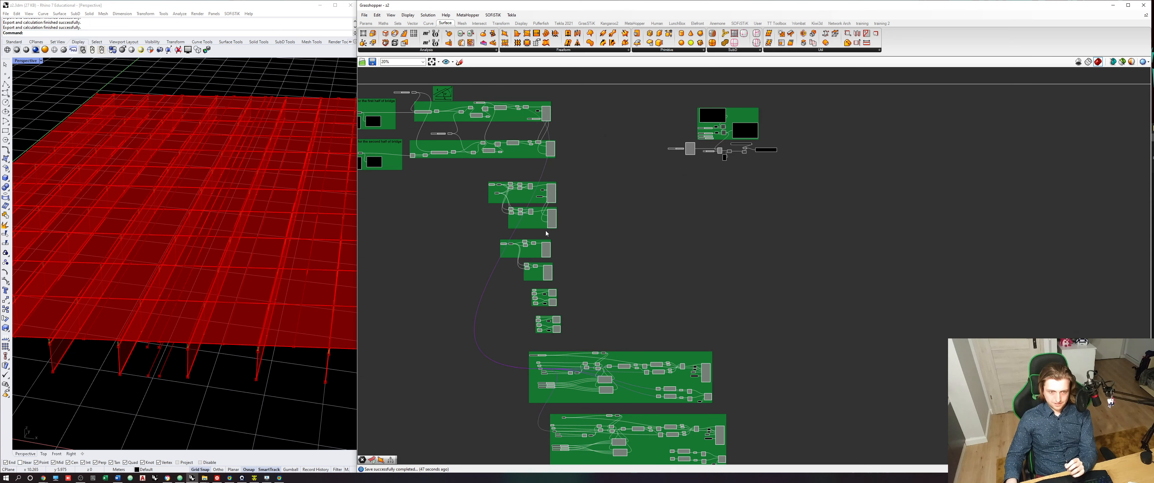
scroll(488, 180, "up", 9)
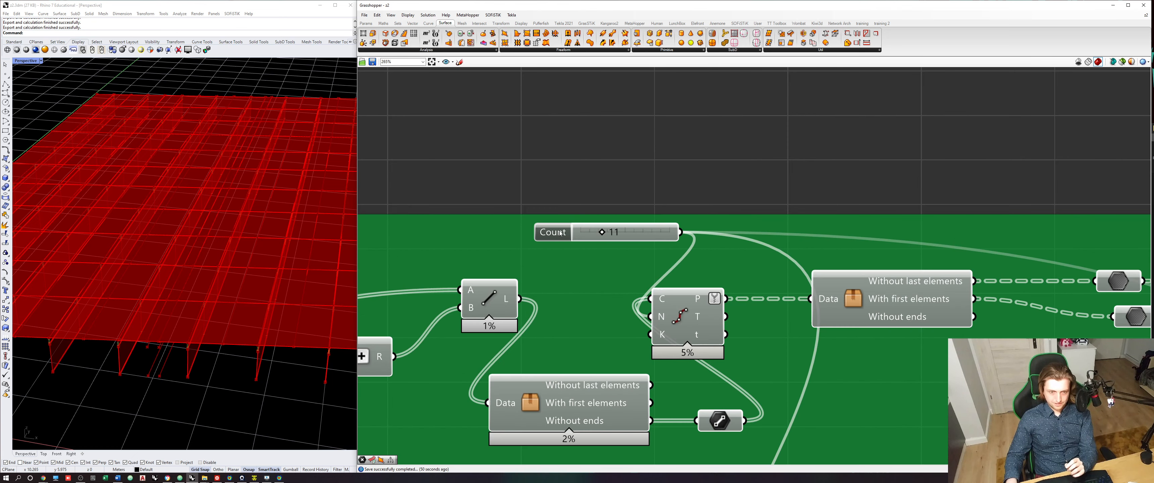
- Rename the Count slider to "Longitudinal division" and shift it away from the neighbouring components
right_click(562, 234)
type("Longi")
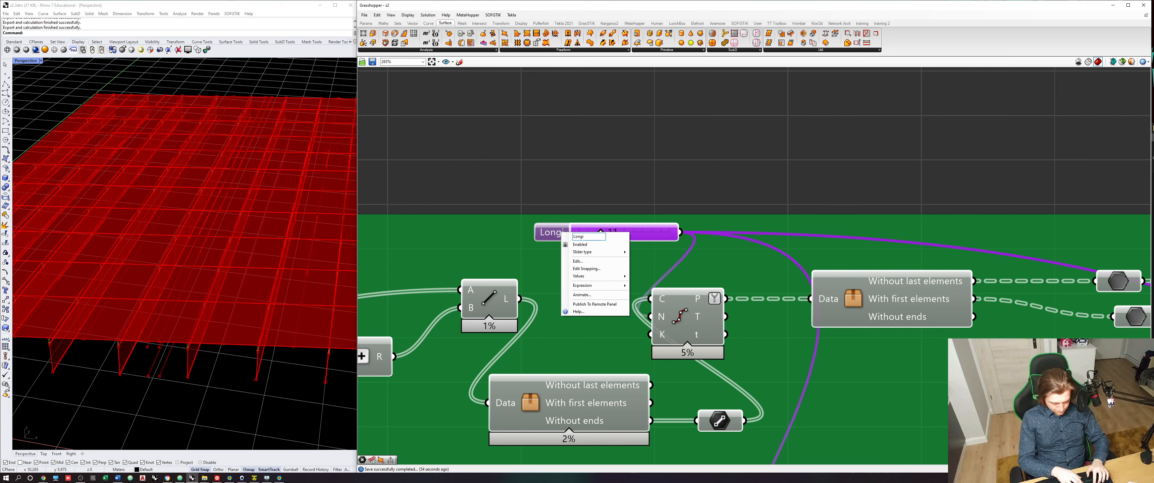
type("tudinal")
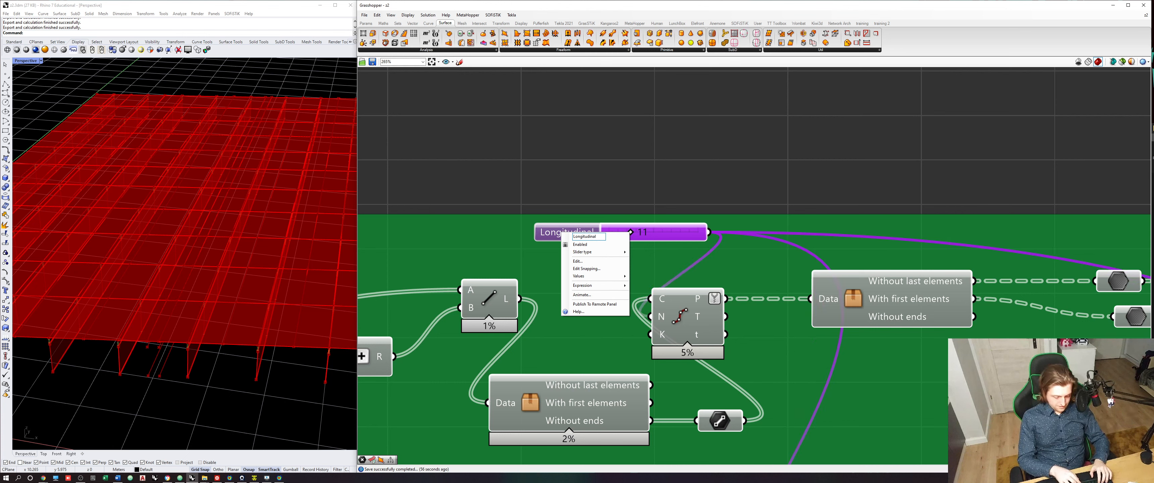
type(" divisio")
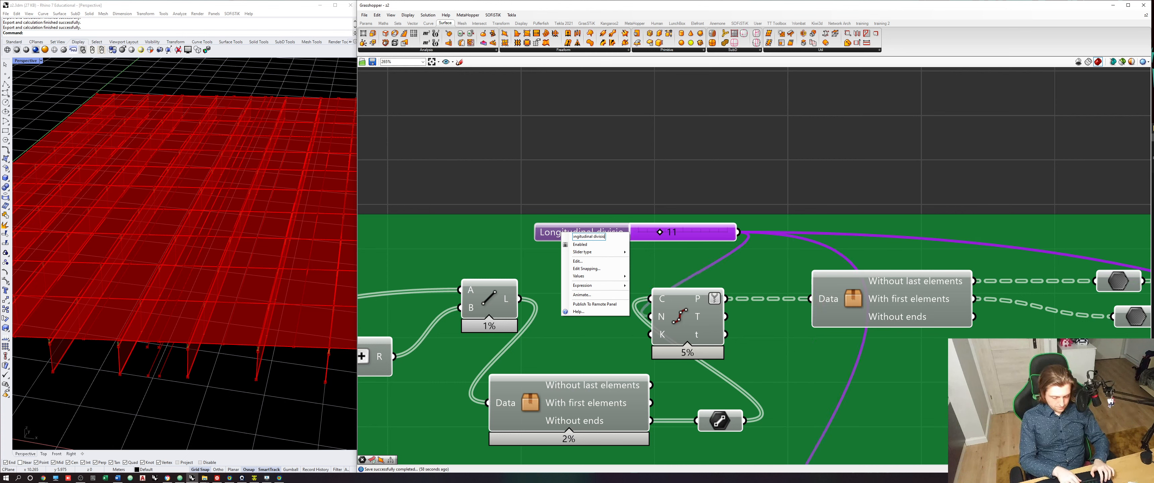
type("n")
key("Return")
left_click_drag(599, 235, 551, 235)
- Set the Longitudinal division slider to 15 and check the refined deck in the Rhino viewport
double_click(616, 235)
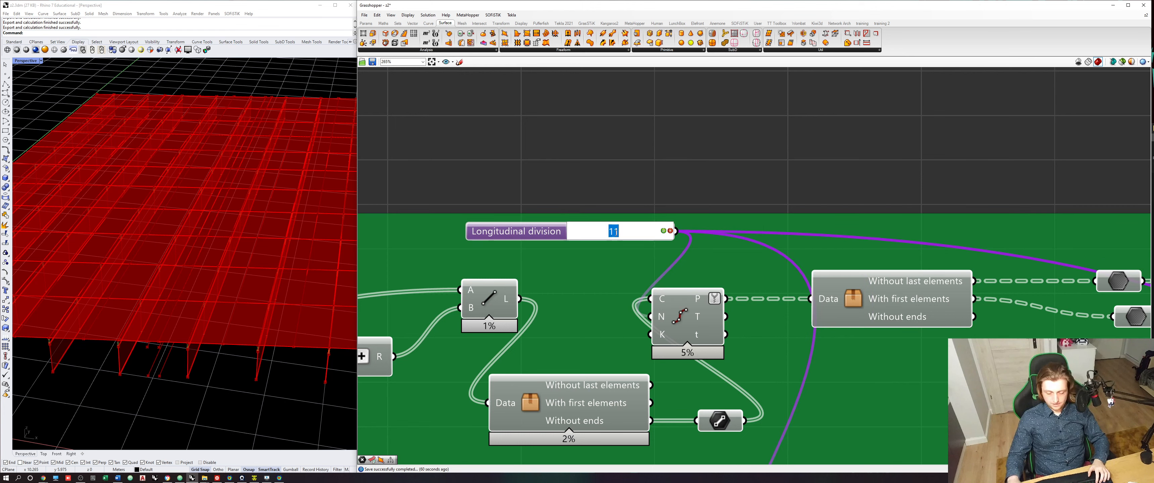
type("15")
key("Return")
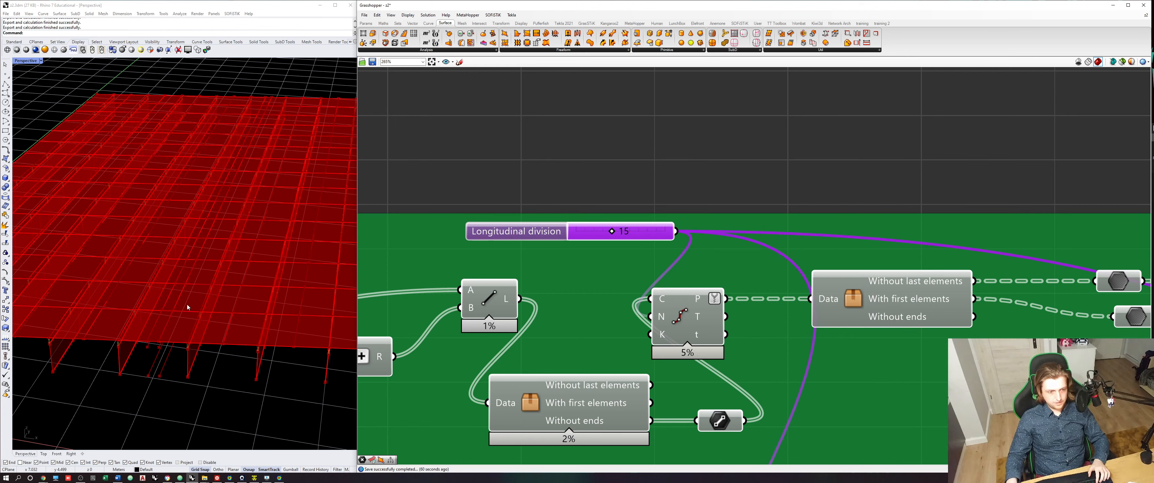
scroll(187, 304, "down", 3)
right_click_drag(187, 305, 217, 321)
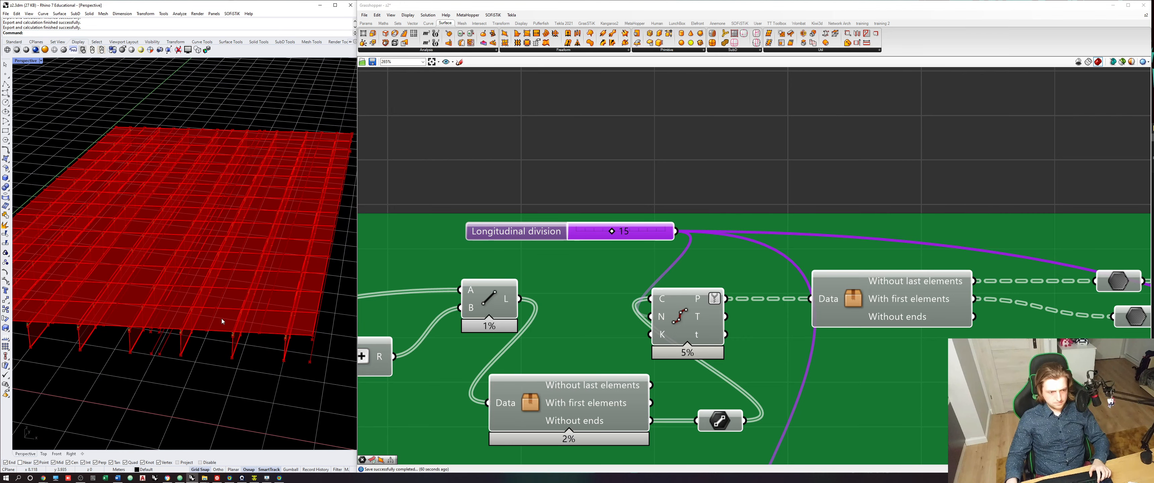
left_click(574, 139)
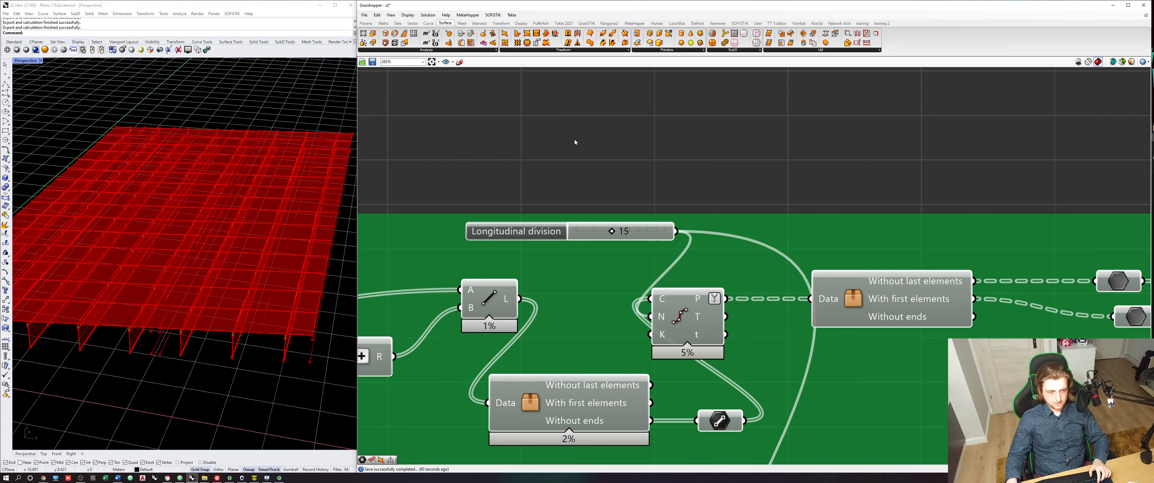
- Reload the updated s2.dat in SOFiSTiK Text Editor, recalculate it and check the finer longitudinal mesh of deck and beams in System Visualization
left_click(253, 479)
left_click(611, 252)
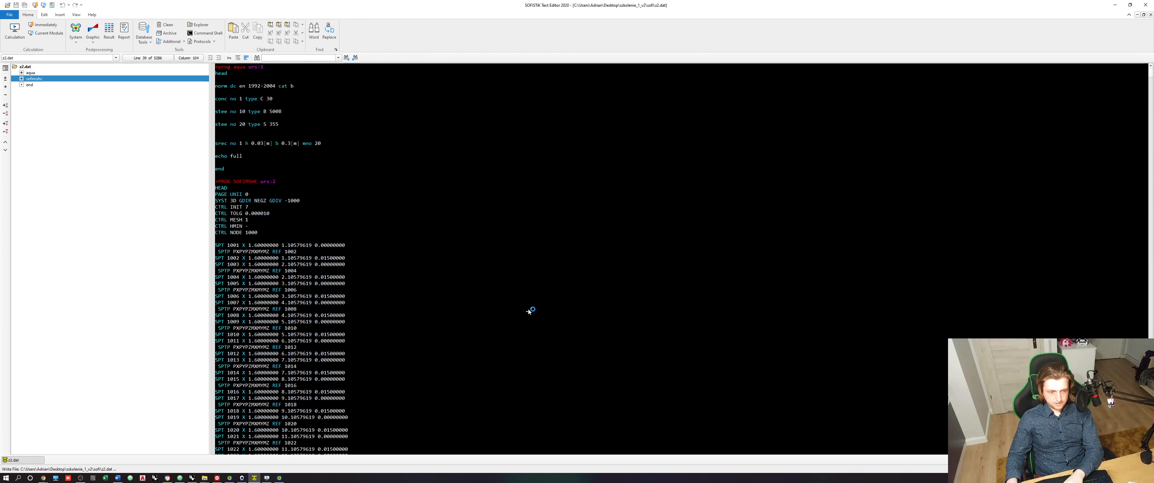
key("ctrl+w")
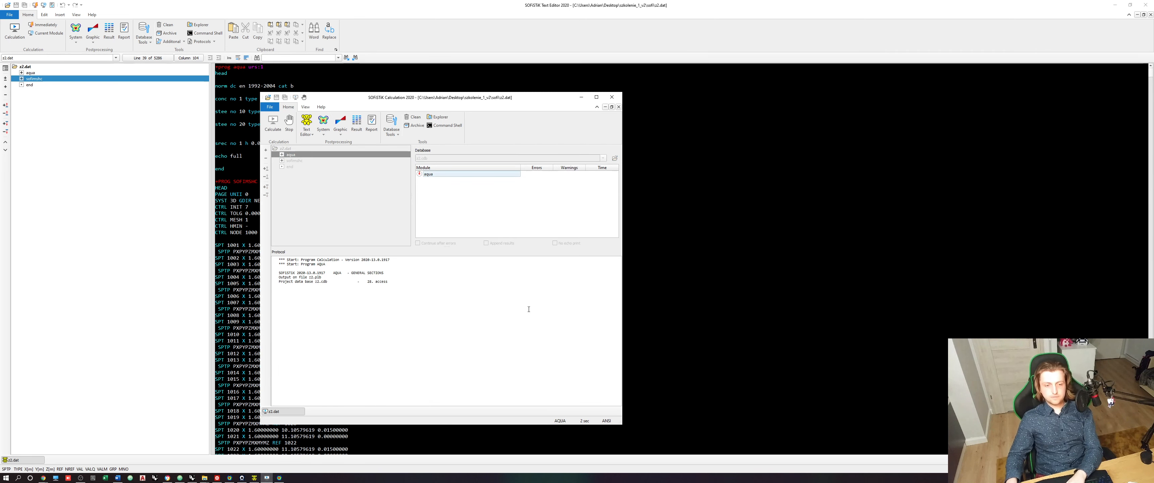
left_click(328, 121)
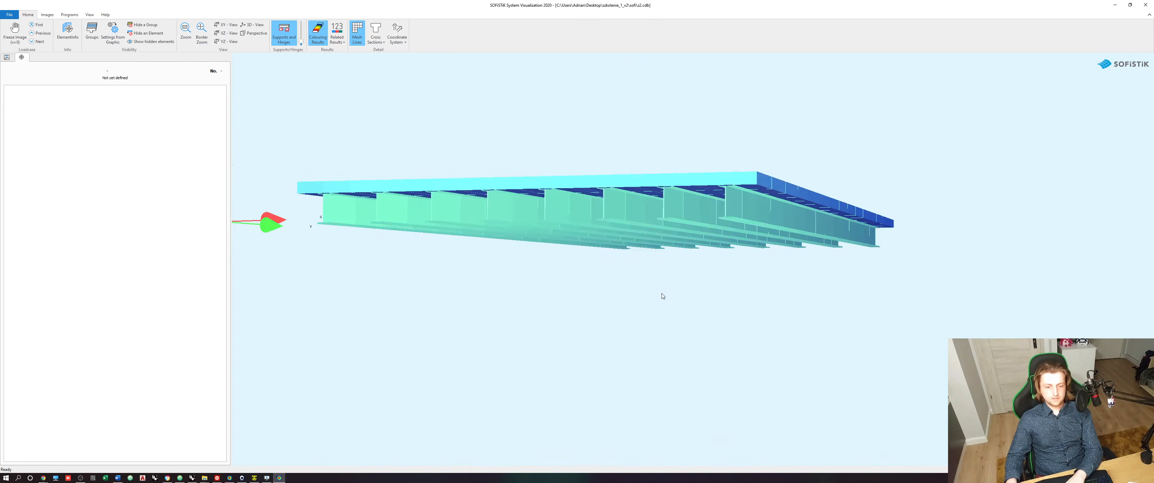
middle_click_drag(661, 295, 586, 228)
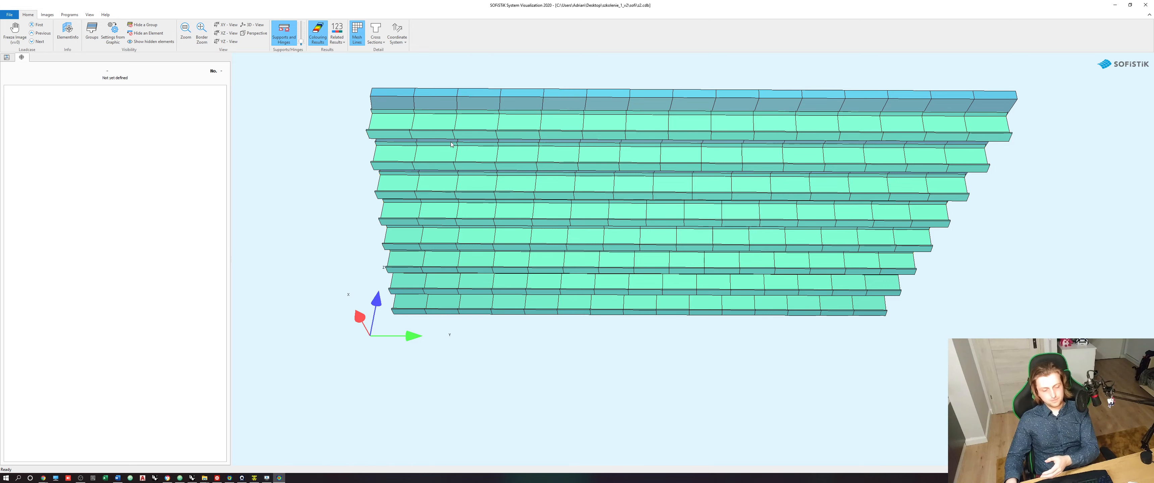
middle_click_drag(452, 144, 631, 218)
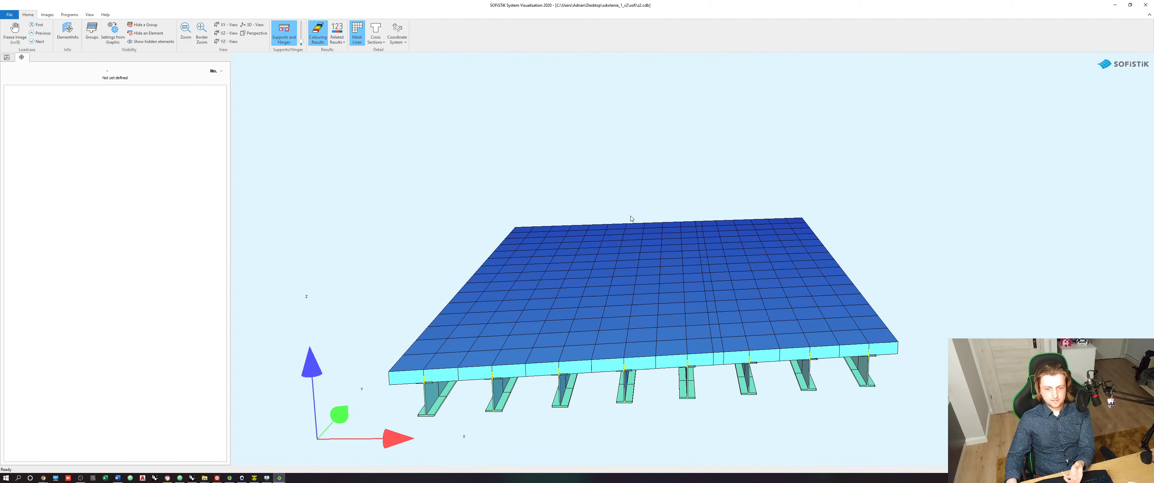
- Inspect the meshed deck, its beams and their connections from below and above in System Visualization
middle_click_drag(492, 269, 625, 209)
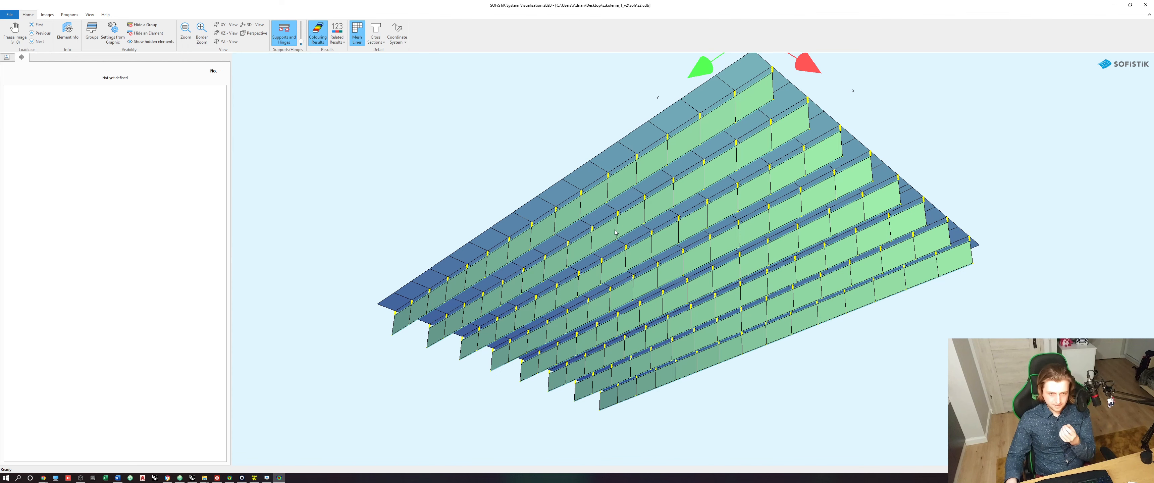
middle_click_drag(615, 231, 456, 110)
scroll(646, 226, "up", 2)
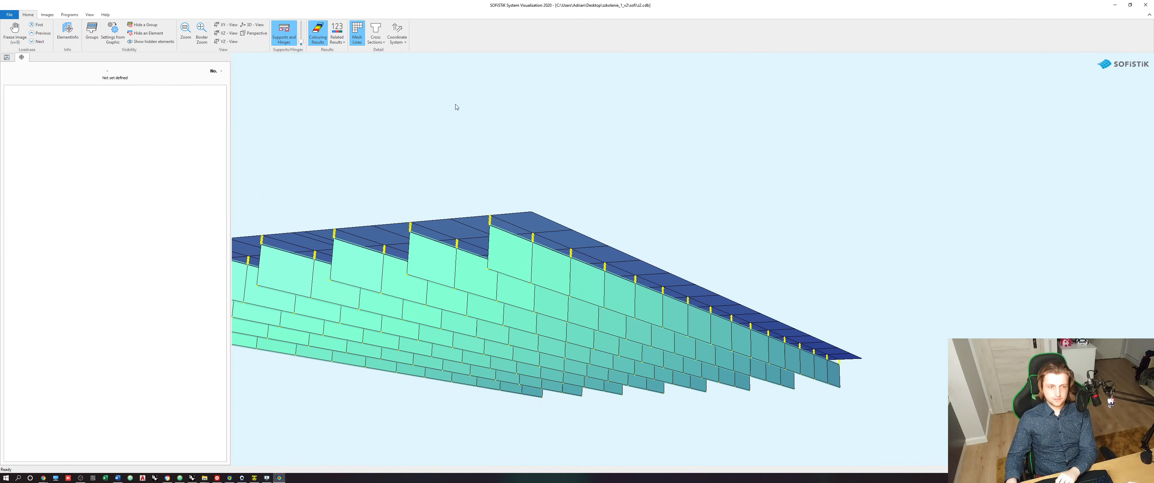
left_click(380, 28)
left_click(379, 28)
middle_click_drag(454, 145, 571, 228)
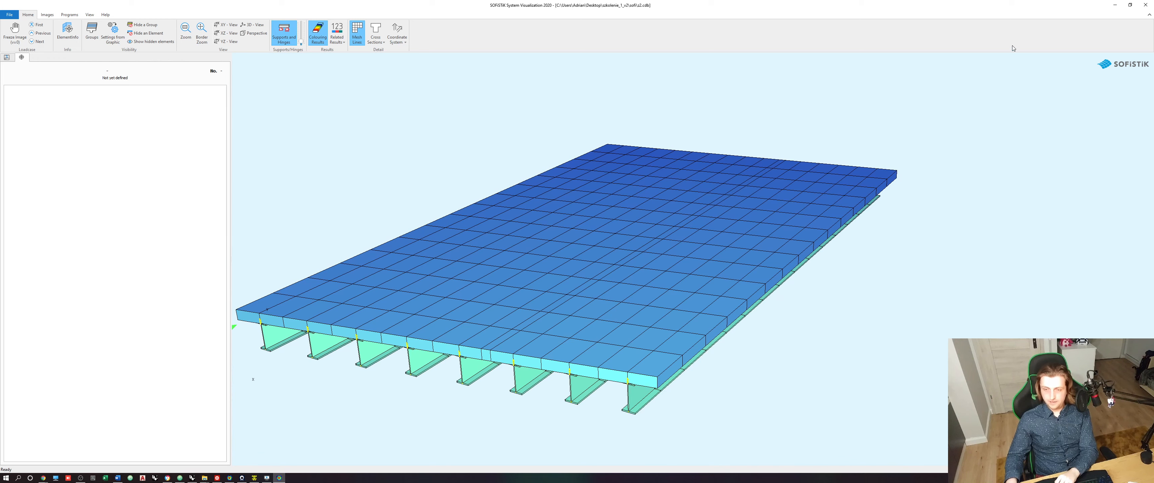
- Switch from System Visualization and the SOFiSTiK Text Editor back to the Grasshopper definition
left_click(1117, 6)
left_click(926, 159)
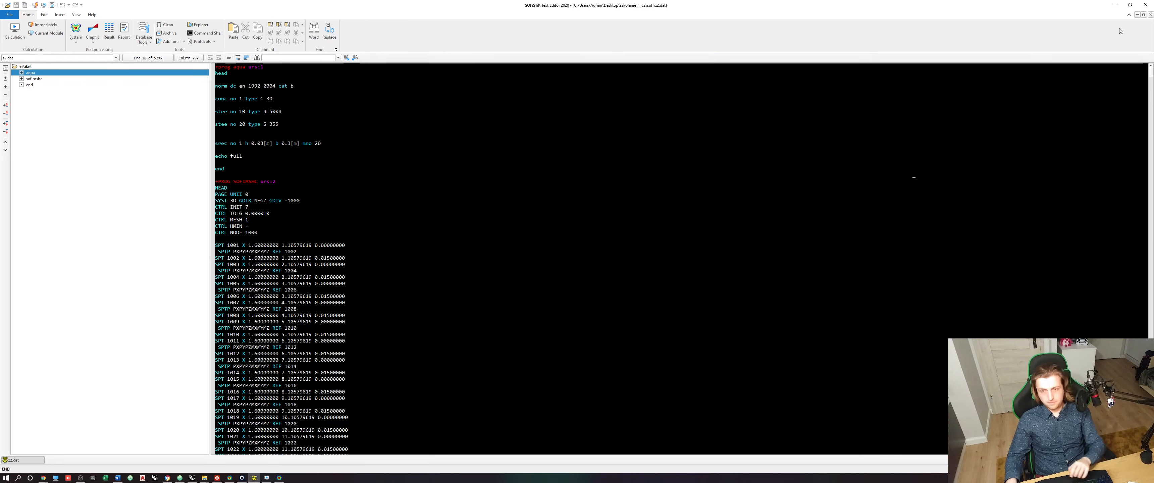
left_click(1116, 5)
left_click(918, 198)
scroll(809, 248, "down", 12)
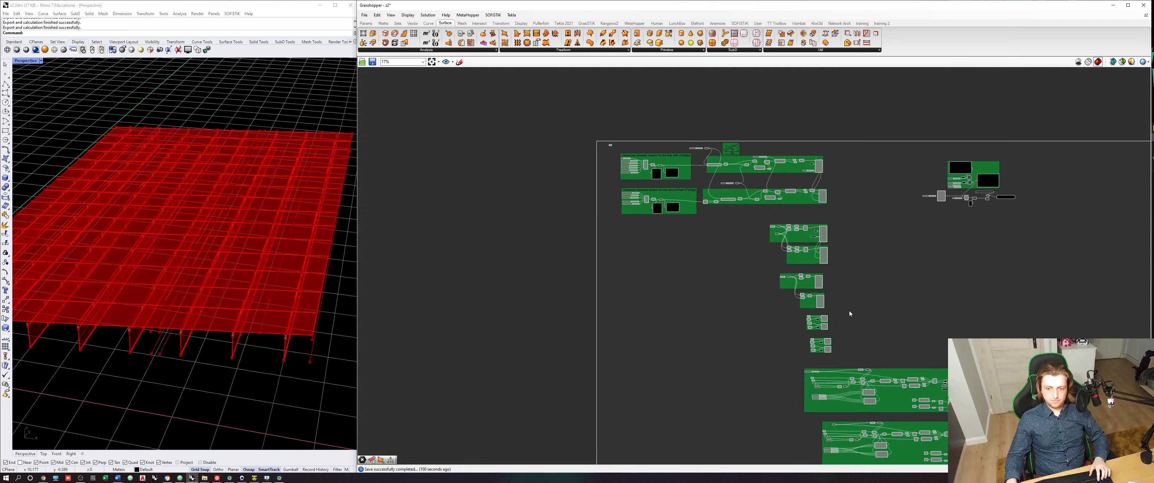
- Enclose the three deck component groups in one common group and shift it slightly away from the components above
scroll(860, 309, "up", 5)
left_click_drag(989, 394, 719, 291)
left_click(877, 292)
scroll(877, 292, "down", 5)
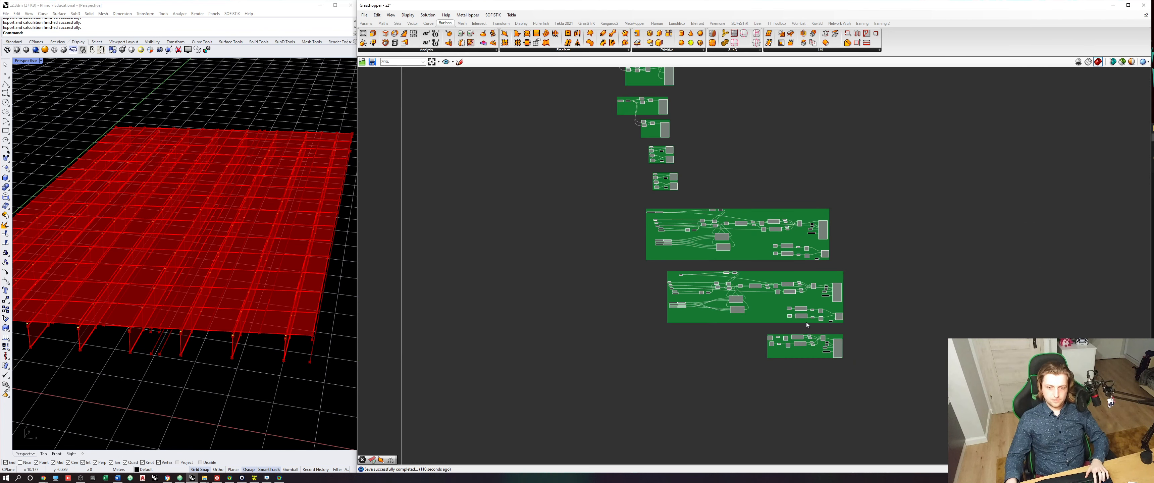
left_click(771, 274, "shift")
left_click(751, 245, "shift")
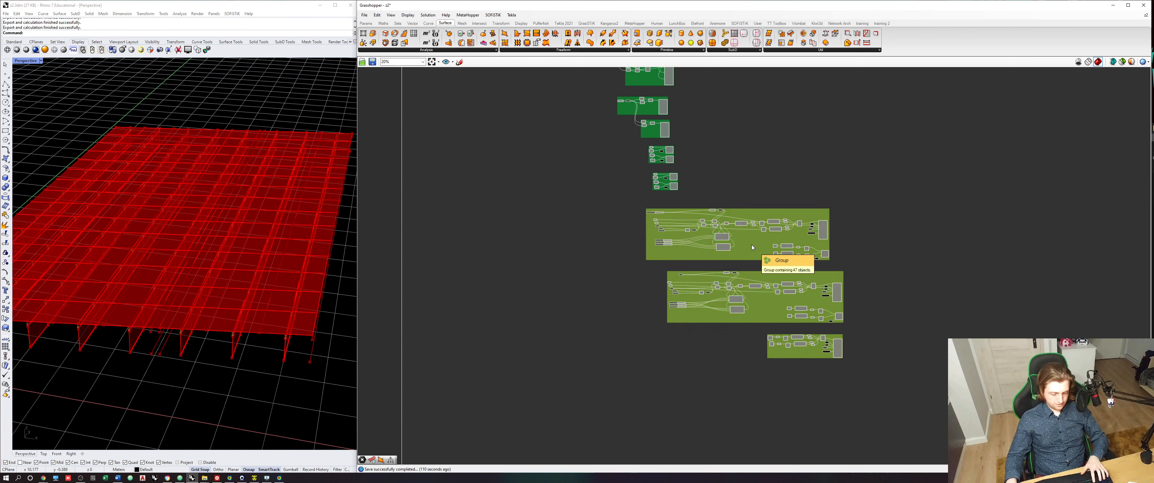
key("ctrl+g")
left_click(773, 172)
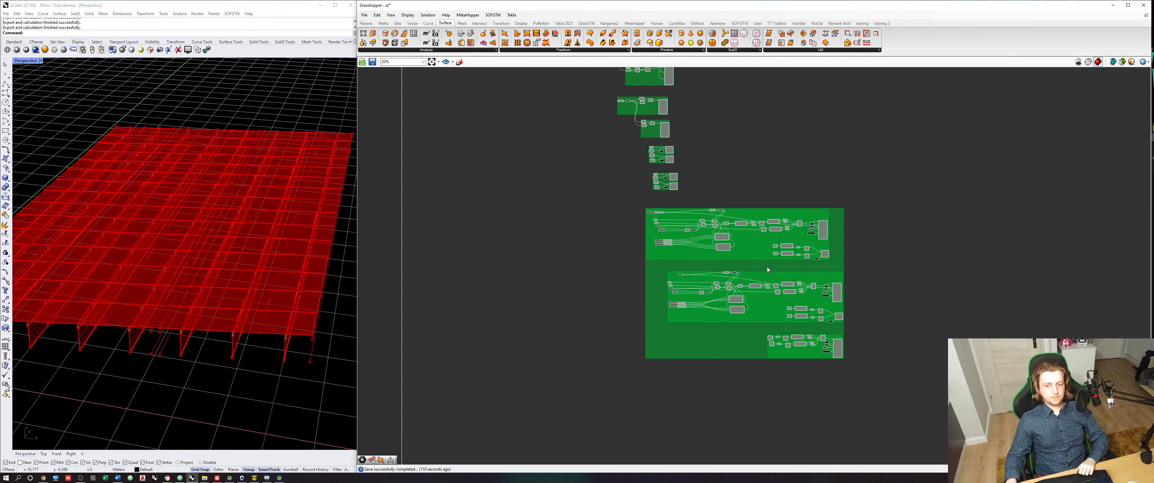
left_click_drag(767, 269, 758, 276)
- Examine in the Rhino viewport which bridge elements each output component above the deck group generates
left_click(778, 204)
right_click_drag(778, 204, 722, 315)
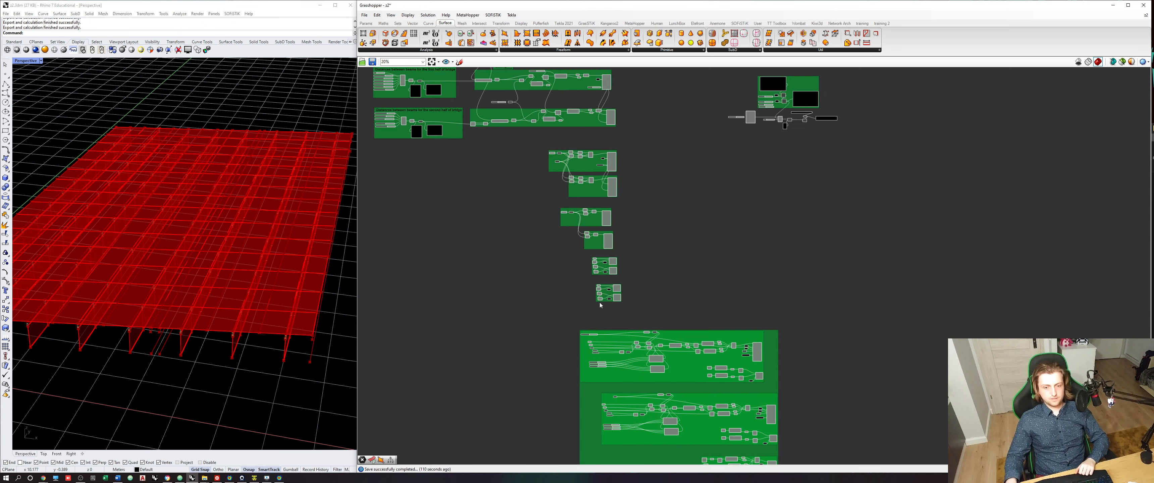
scroll(599, 304, "up", 2)
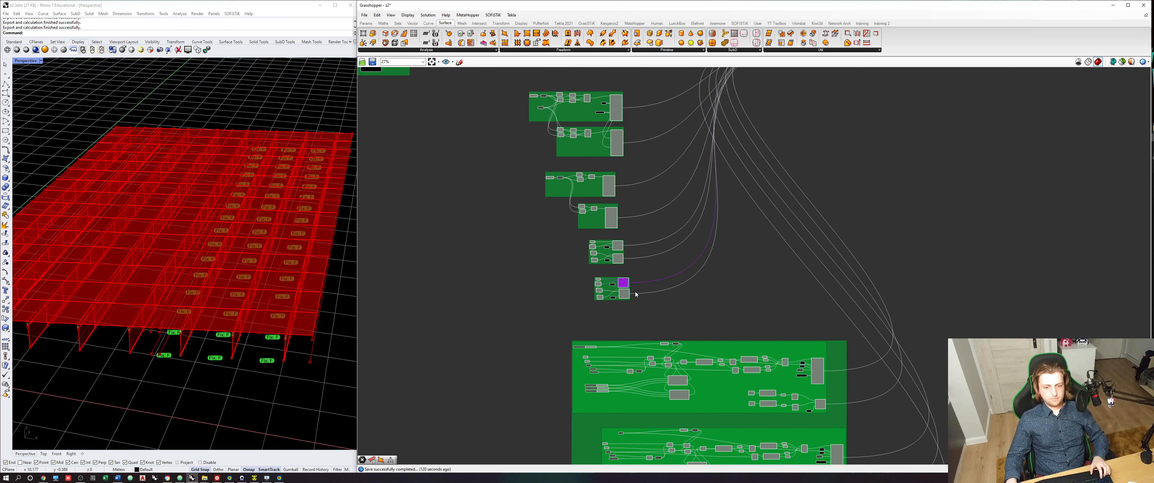
left_click(634, 299)
left_click_drag(628, 296, 626, 297)
left_click(641, 295)
left_click(626, 297)
left_click(624, 283)
right_click_drag(632, 241, 623, 268)
left_click(609, 272)
left_click(602, 219)
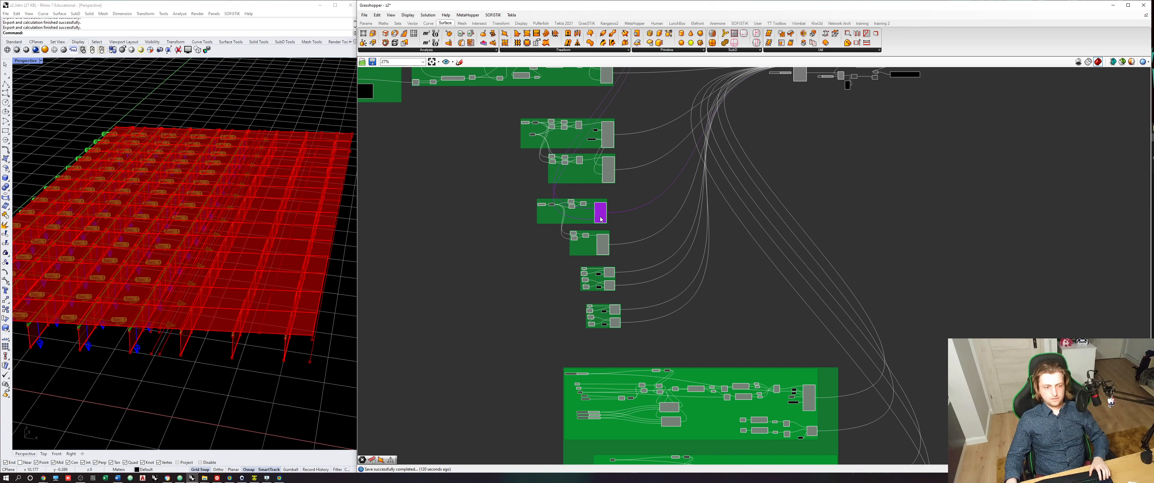
left_click(608, 142)
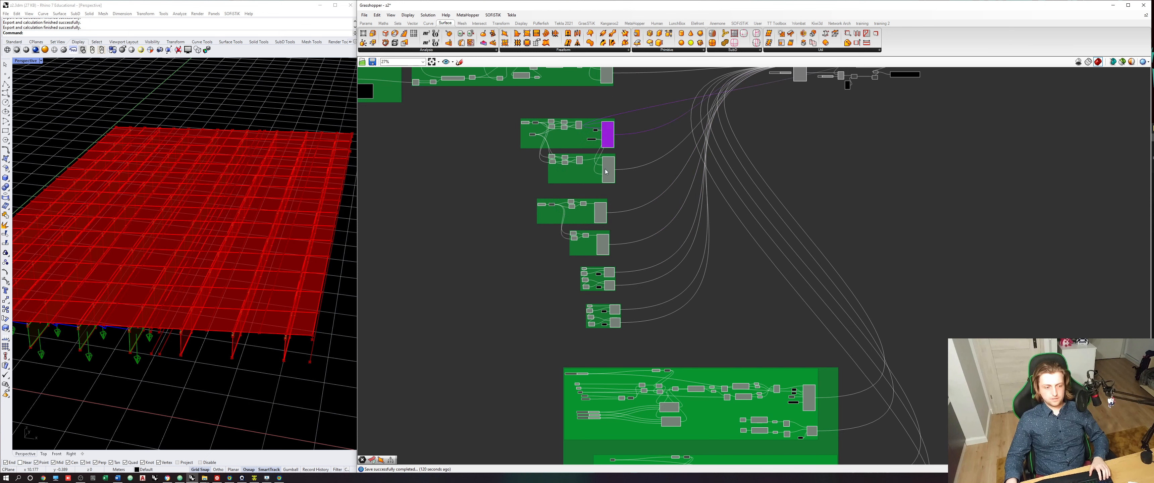
left_click(605, 172)
right_click_drag(605, 147, 607, 254)
left_click(608, 182)
left_click(601, 136)
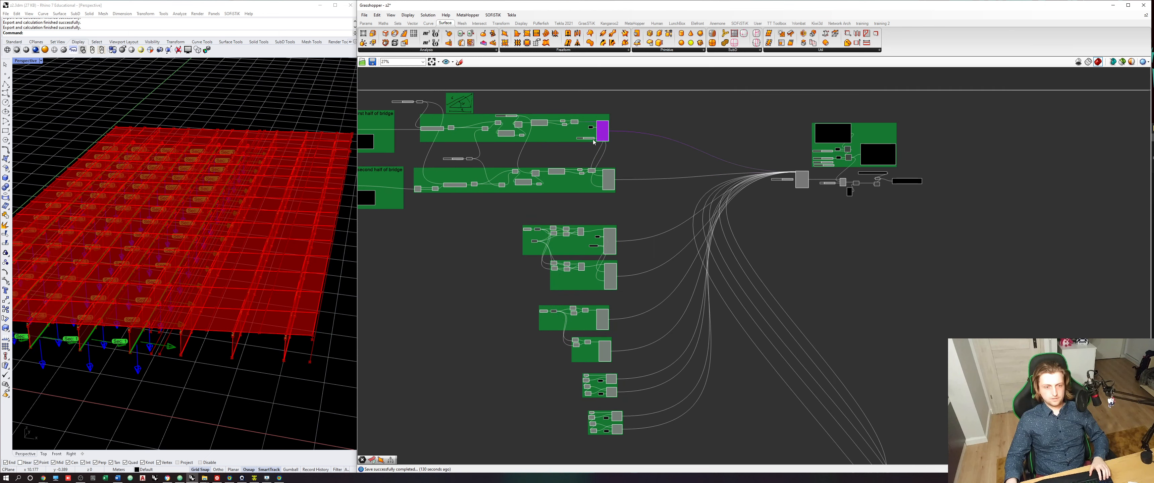
- Combine all beam component groups into one common group and move it clear of the beam distance groups
scroll(633, 381, "down", 2)
left_click_drag(657, 434, 444, 132)
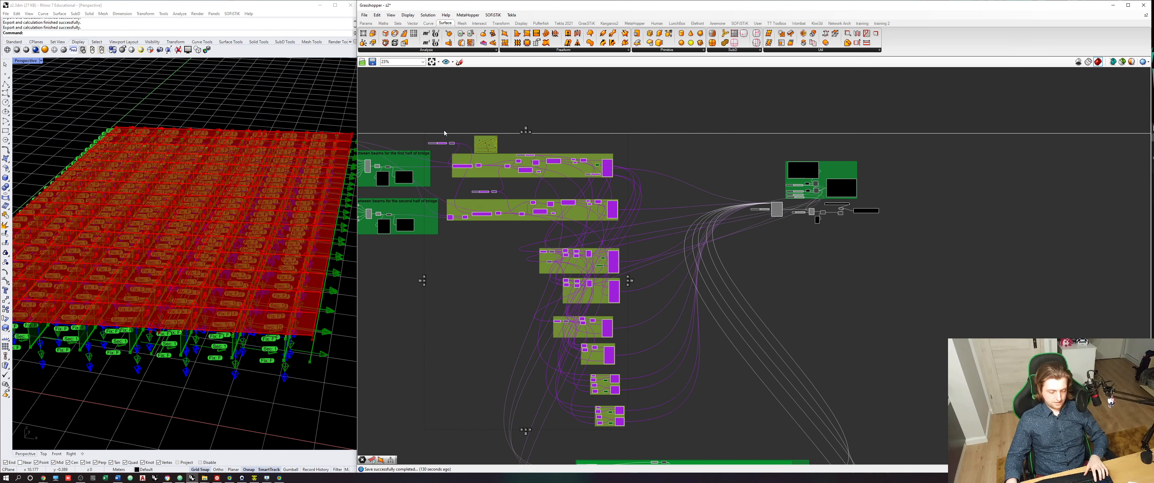
key("ctrl+g")
left_click(419, 294)
left_click_drag(478, 294, 530, 304)
scroll(704, 303, "down", 3)
left_click_drag(607, 279, 598, 277)
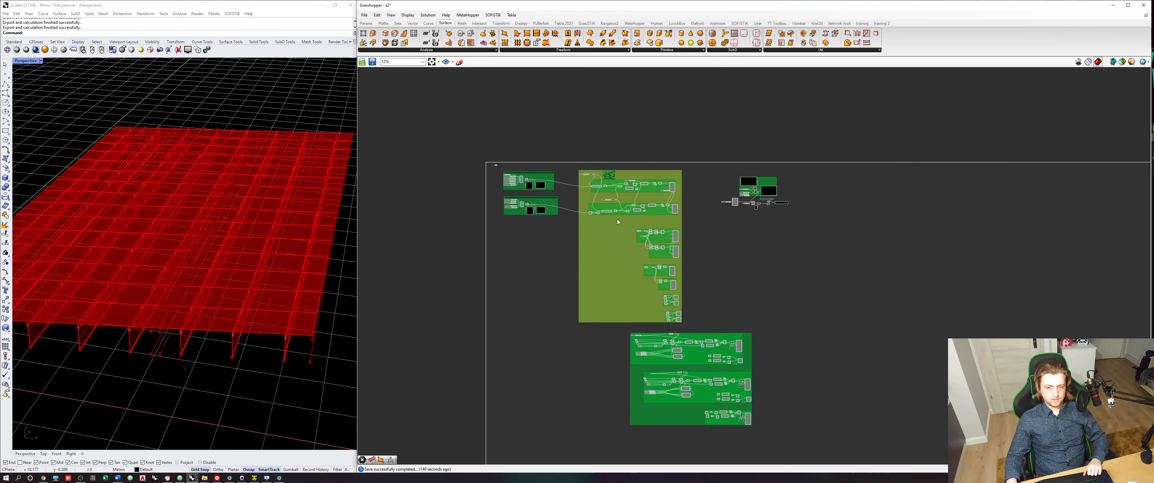
left_click(715, 188)
- Change the copied "Distances between beams for the first half of bridge" scribble above the large beam group to "BEAMS"
scroll(538, 193, "up", 7)
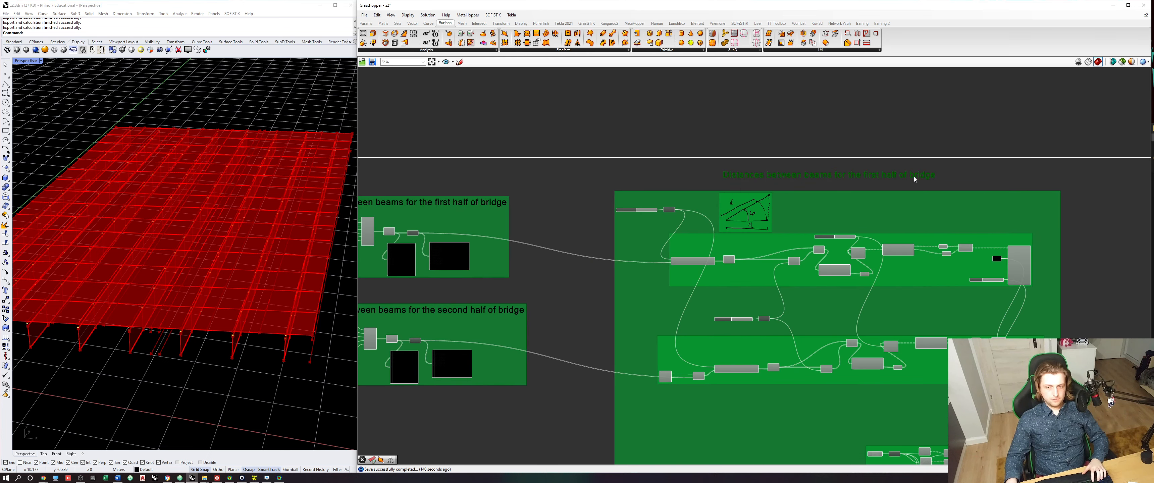
double_click(911, 184)
left_click(931, 218)
right_click_drag(919, 175, 714, 209)
scroll(759, 210, "up", 3)
double_click(758, 212)
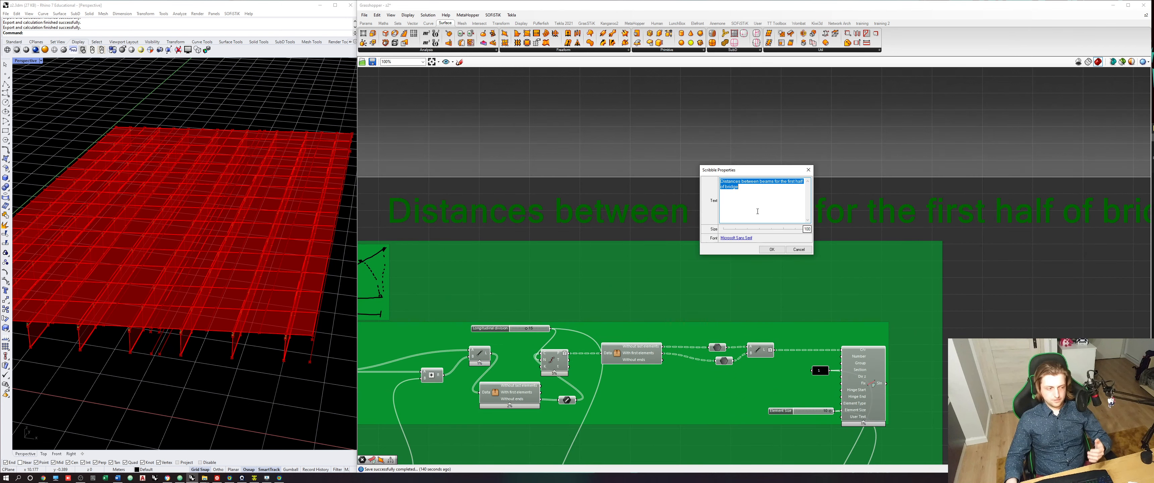
left_click(788, 203)
left_click(772, 250)
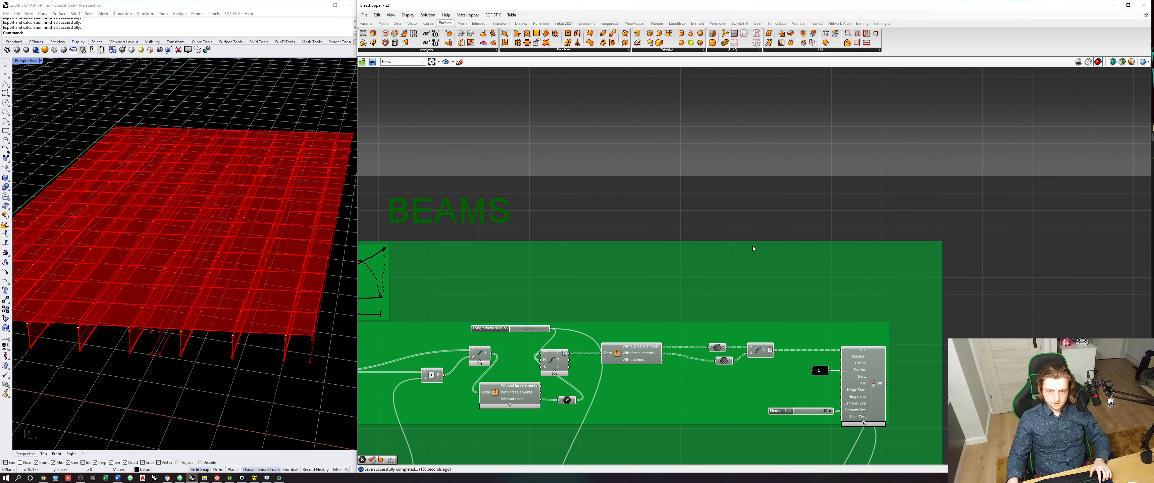
left_click(637, 214)
- Move the BEAMS label into the upper corner of the large beam group and add it to that group
mouse_move(484, 214)
left_mouse_down()
mouse_move(798, 276)
mouse_move(885, 269)
left_mouse_up()
right_click(758, 270)
left_click(785, 323)
scroll(765, 204, "down", 10)
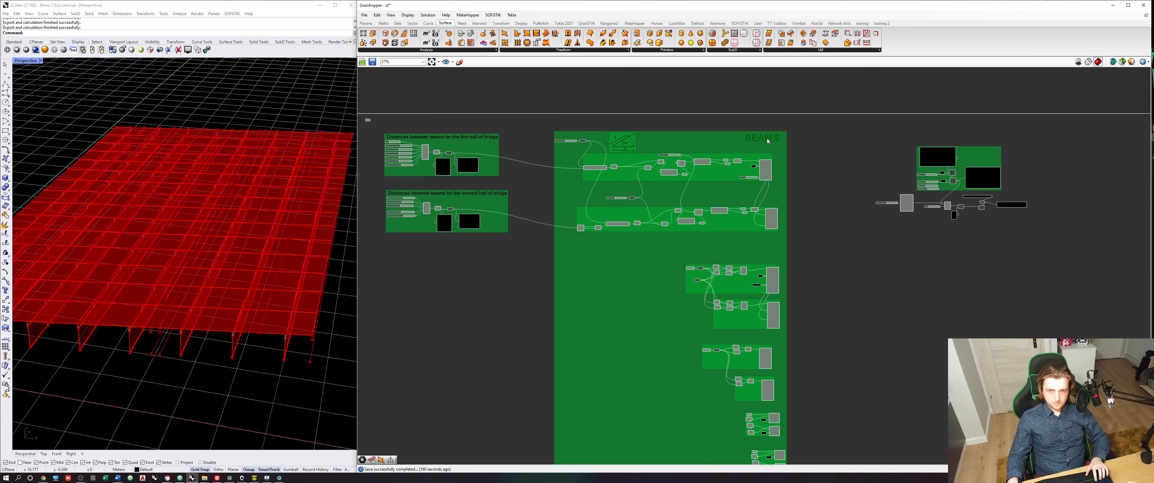
- Place a copy of the BEAMS label at the upper edge of the deck group and add it to that group
right_click_drag(884, 316, 826, 206)
right_click_drag(834, 284, 831, 202, "ctrl")
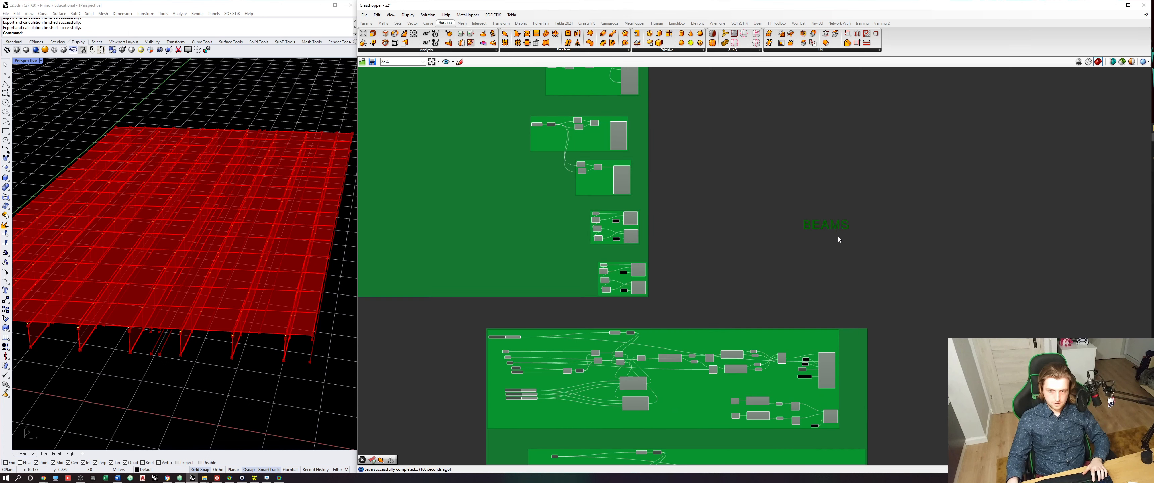
scroll(847, 317, "up", 3)
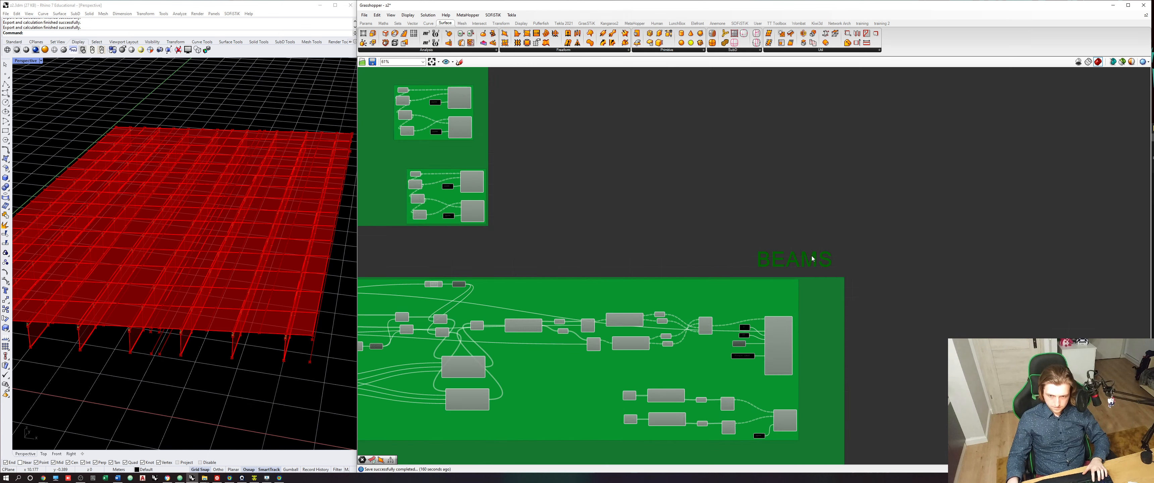
right_click(821, 284)
left_click(843, 336)
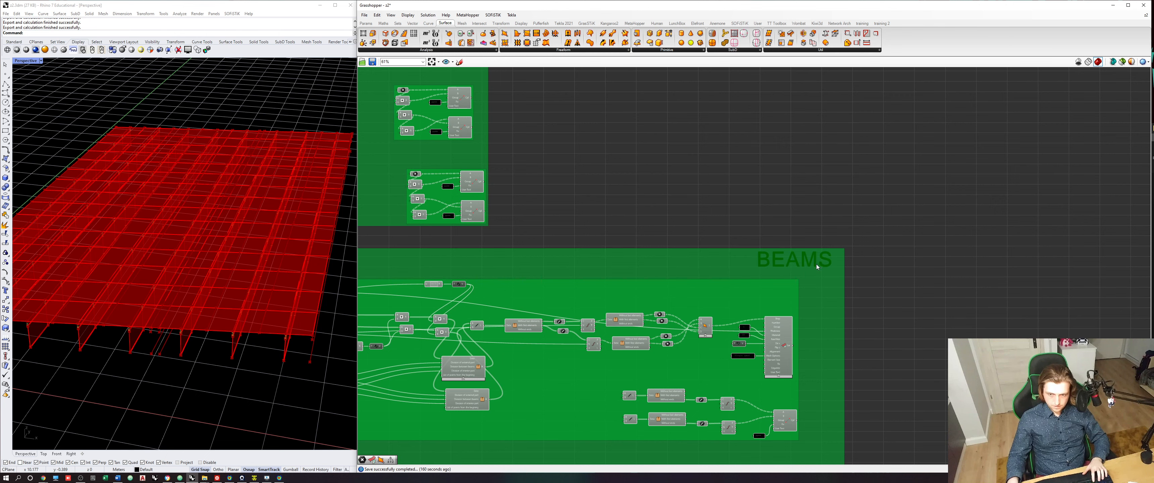
- Change the copied label's text to "DECK CONCRETE PLATE" and shift it to fit inside the deck group
double_click(817, 266)
type("DECK")
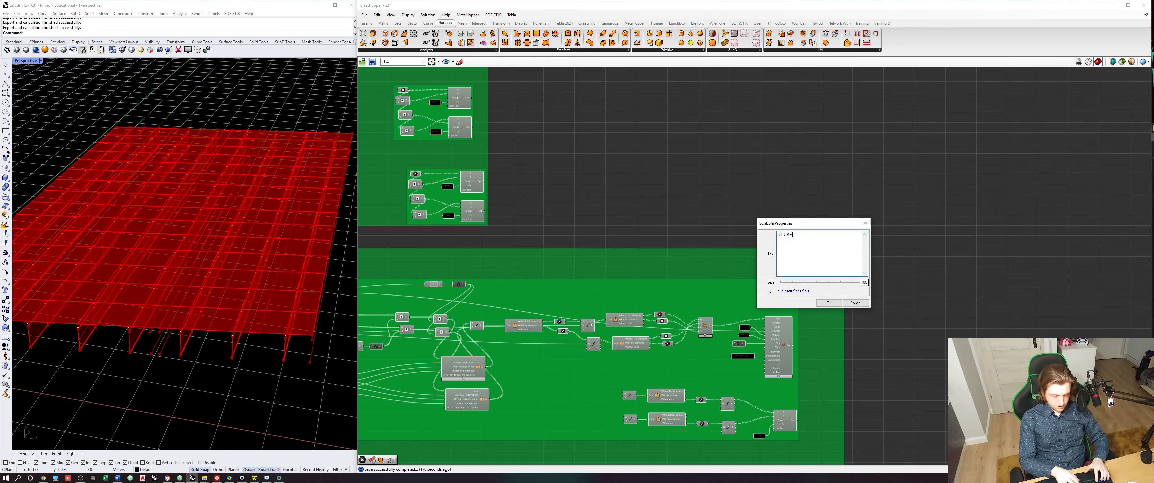
type(" CONRETE PLATE")
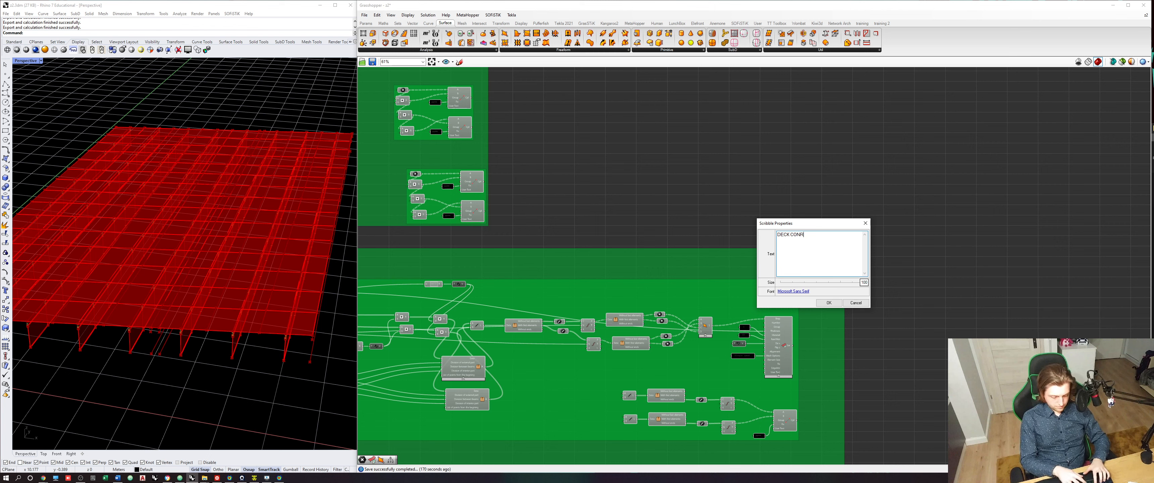
left_click(829, 303)
mouse_move(898, 266)
left_mouse_down()
mouse_move(702, 251)
mouse_move(681, 265)
mouse_move(708, 261)
left_mouse_up()
scroll(726, 219, "down", 1)
scroll(726, 219, "down", 7)
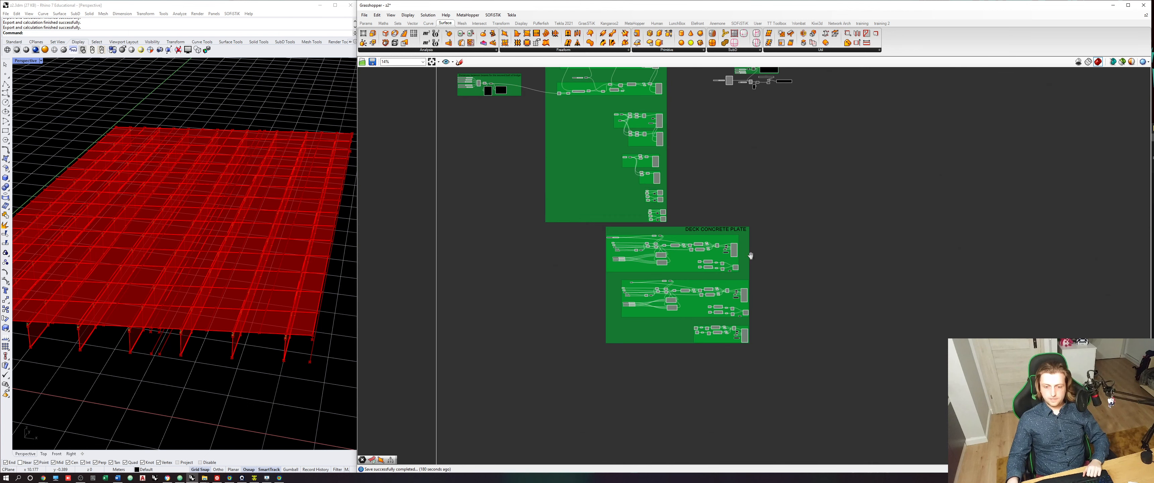
- Move the whole DECK CONCRETE PLATE group sideways to sit more directly beneath the BEAMS group
scroll(750, 254, "up", 1)
right_click_drag(743, 248, 712, 319)
left_click_drag(713, 319, 673, 324)
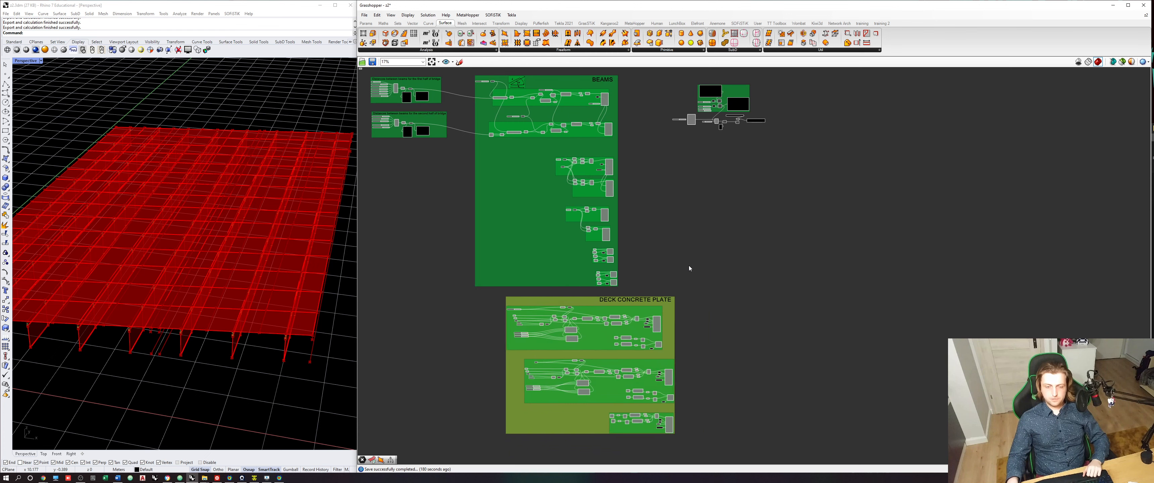
left_click(680, 254)
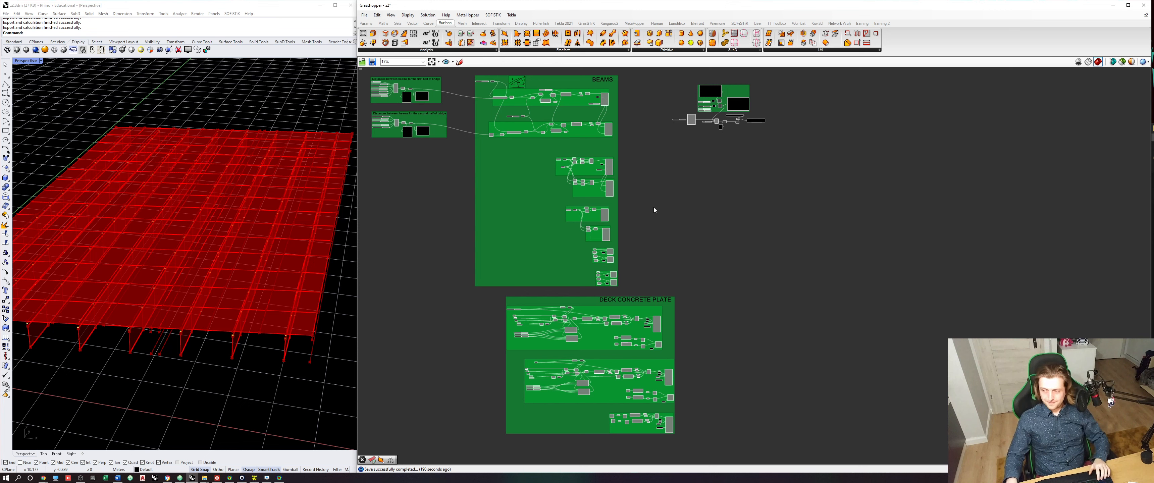
right_click_drag(679, 205, 670, 220)
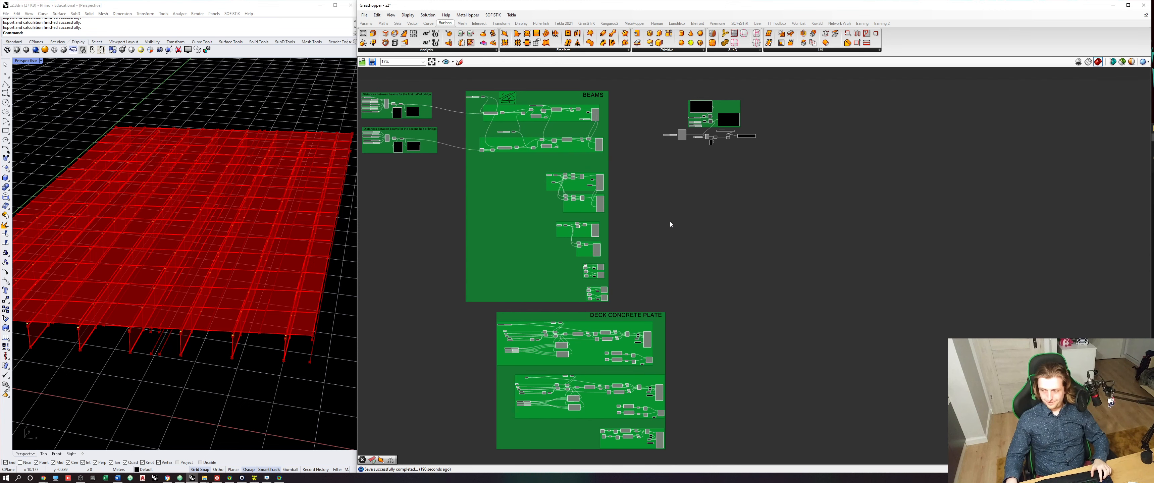
scroll(670, 223, "down", 2)
scroll(667, 224, "up", 1)
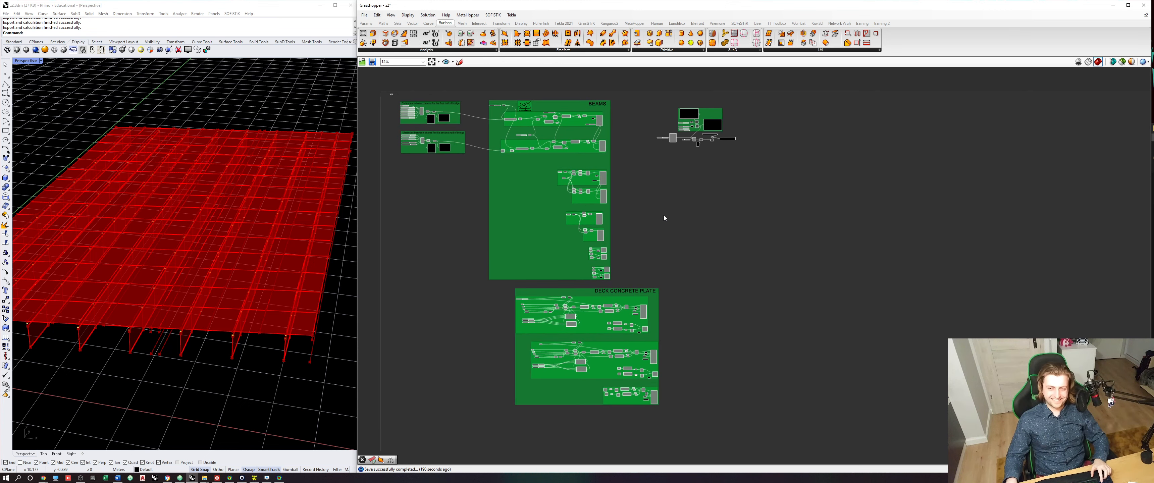